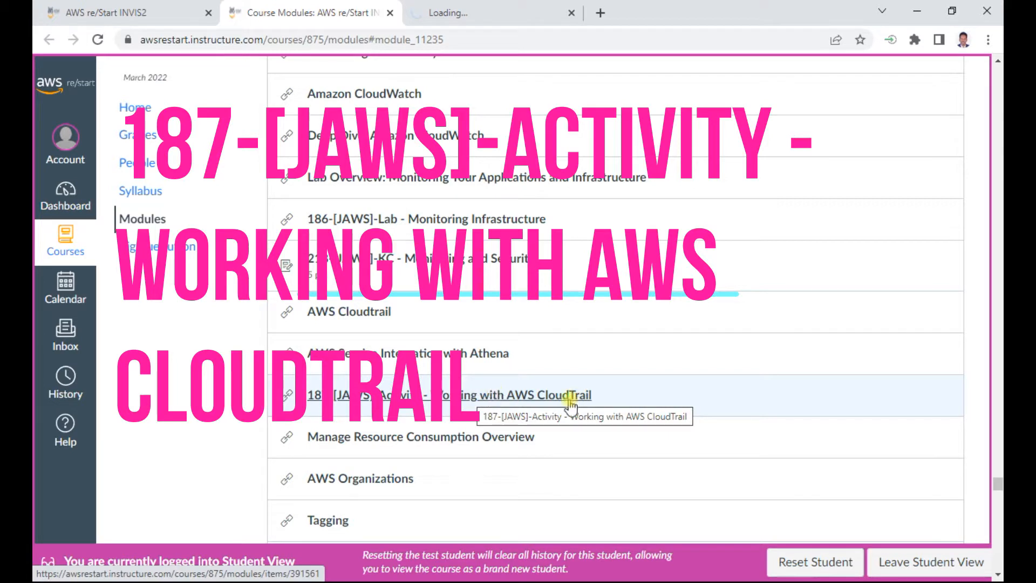
Open the 187-[JAWS] Working with AWS CloudTrail activity, close the course modules tab, and start the lab environment.
click(488, 13)
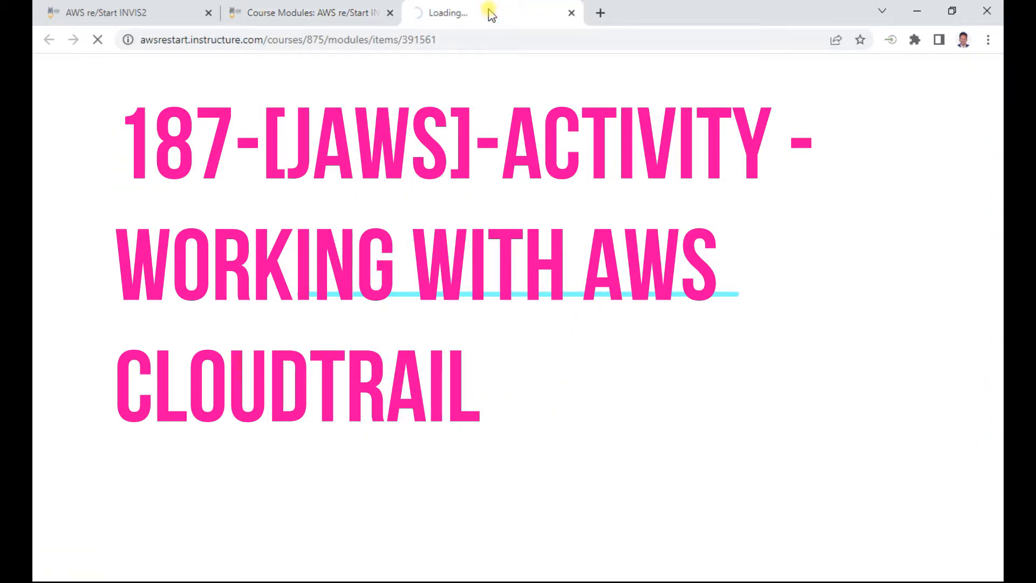
middle_click(349, 15)
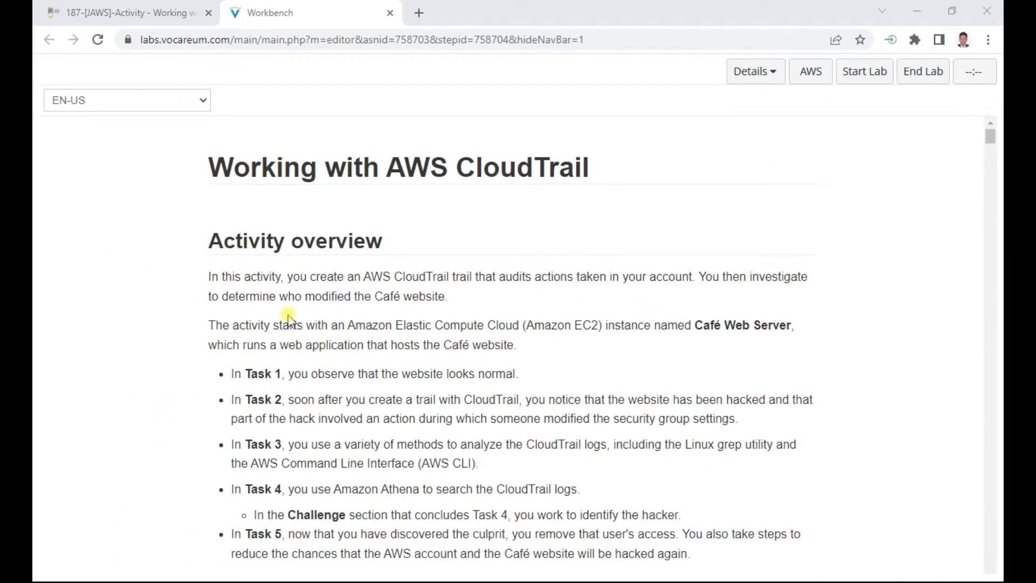
click(863, 71)
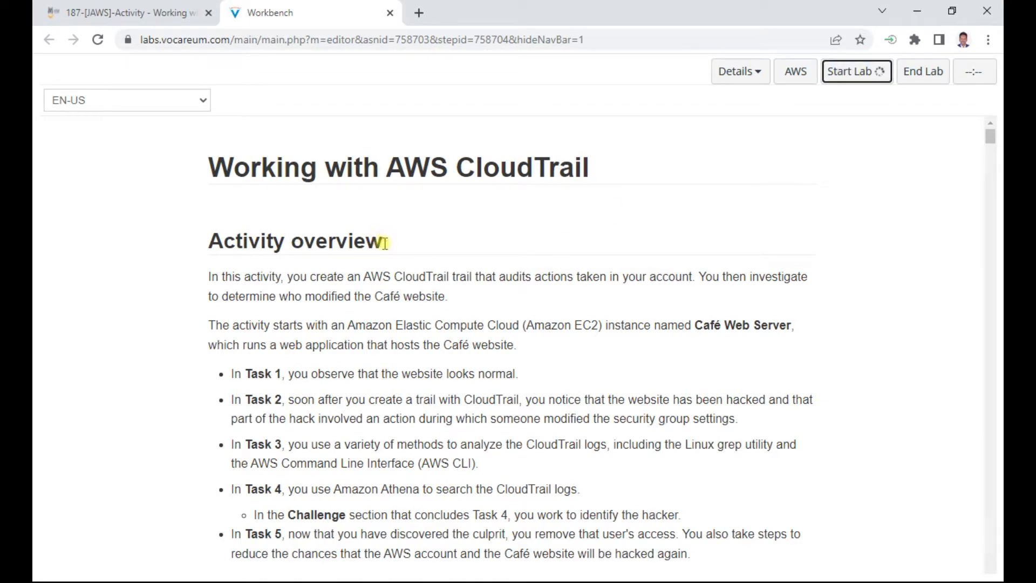
scroll(384, 243, down, 3)
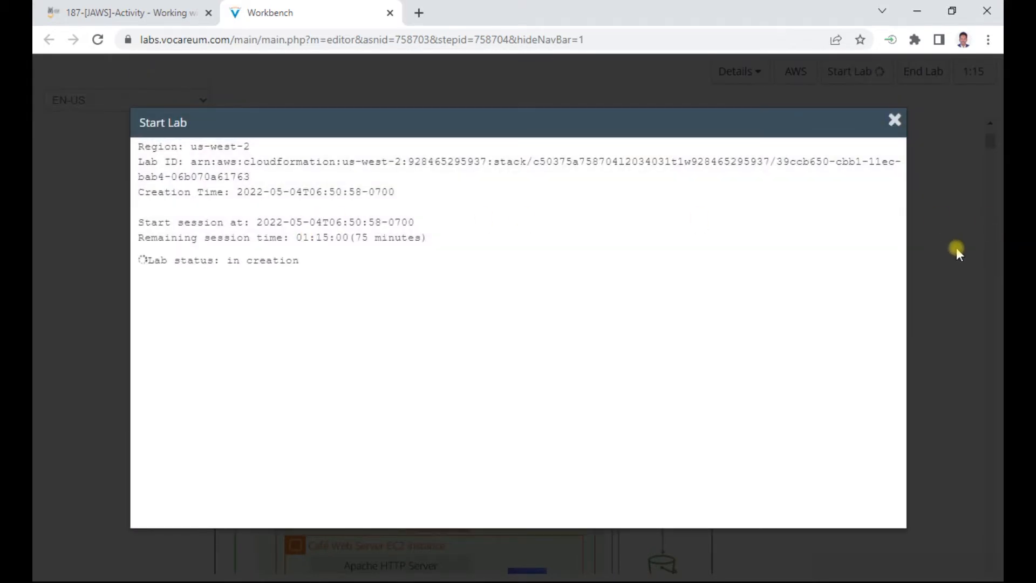
click(956, 249)
Read the Activity objectives section on CloudTrail trails, log analysis, Athena queries and resolving security concerns.
scroll(554, 248, down, 10)
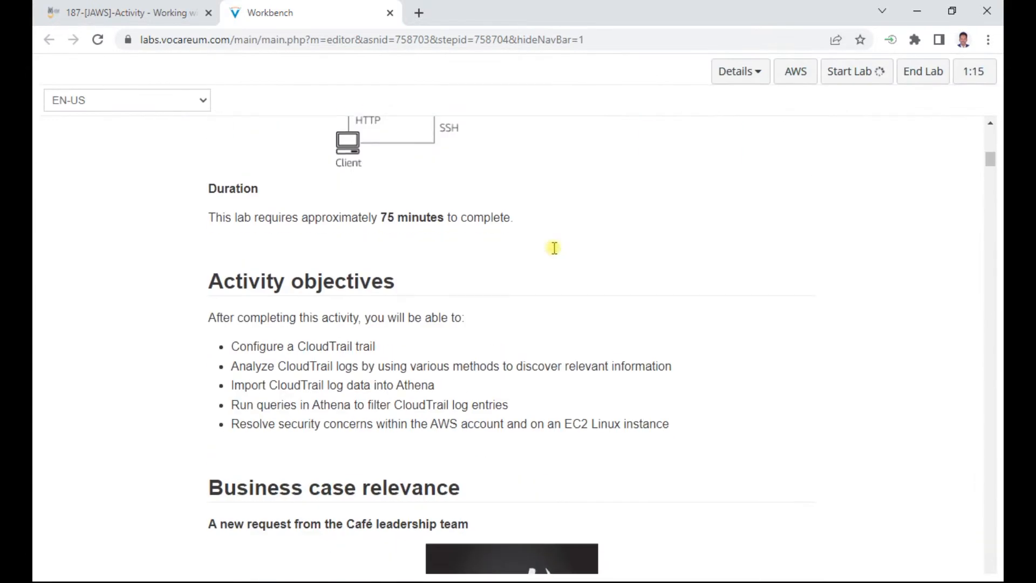
scroll(335, 284, down, 1)
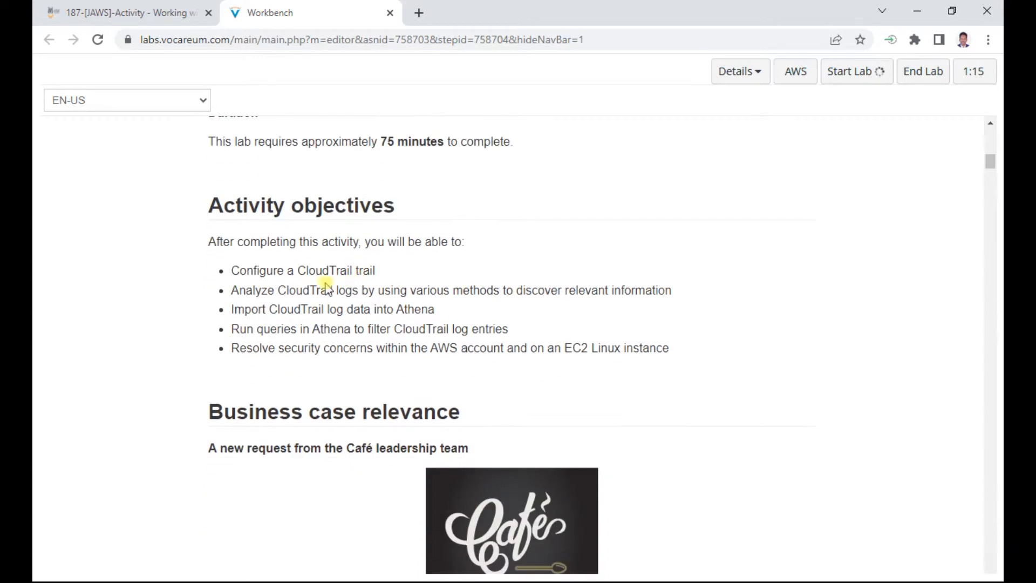
drag(268, 266, 389, 272)
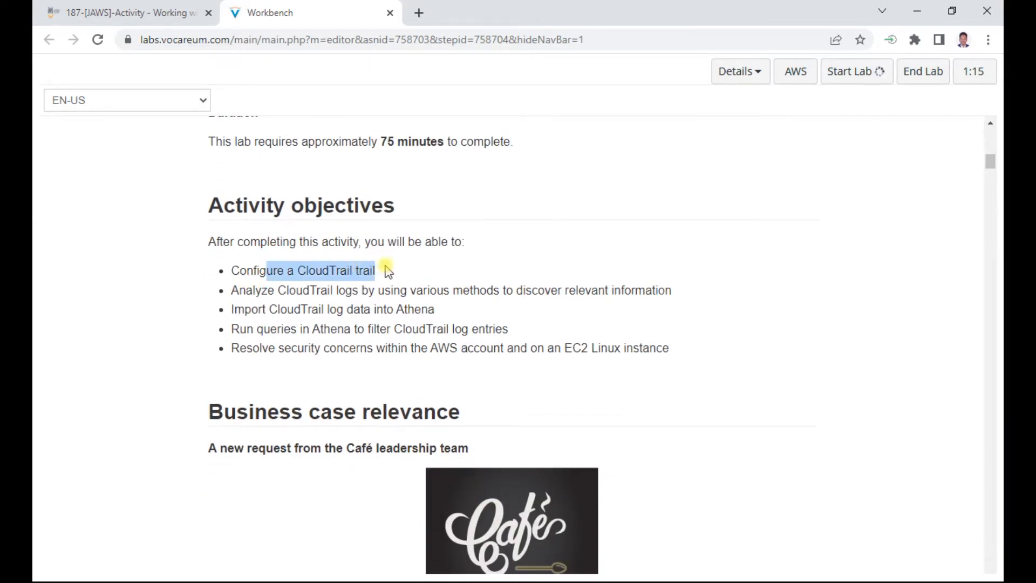
drag(275, 289, 391, 290)
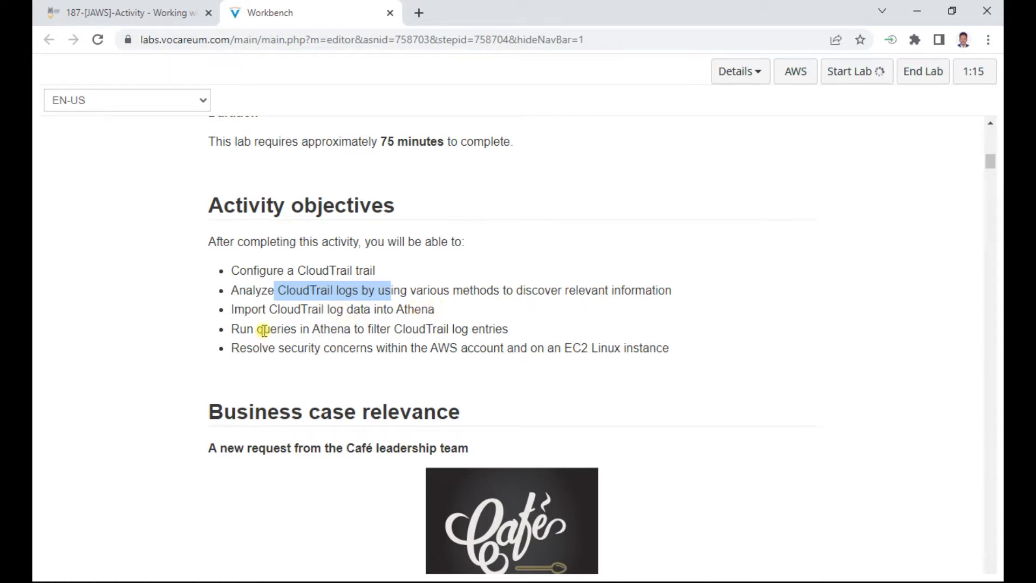
drag(263, 330, 512, 337)
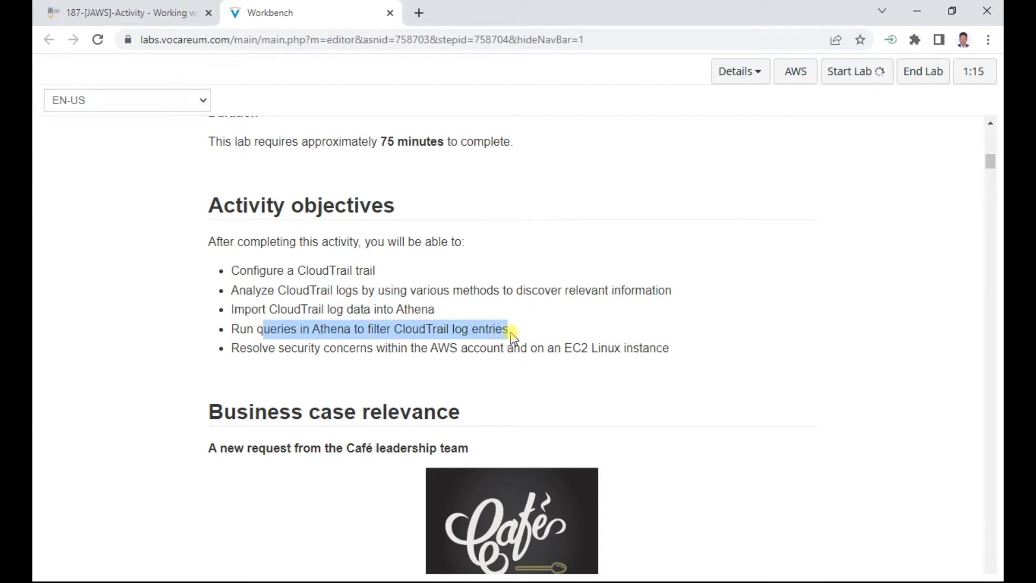
drag(279, 347, 681, 361)
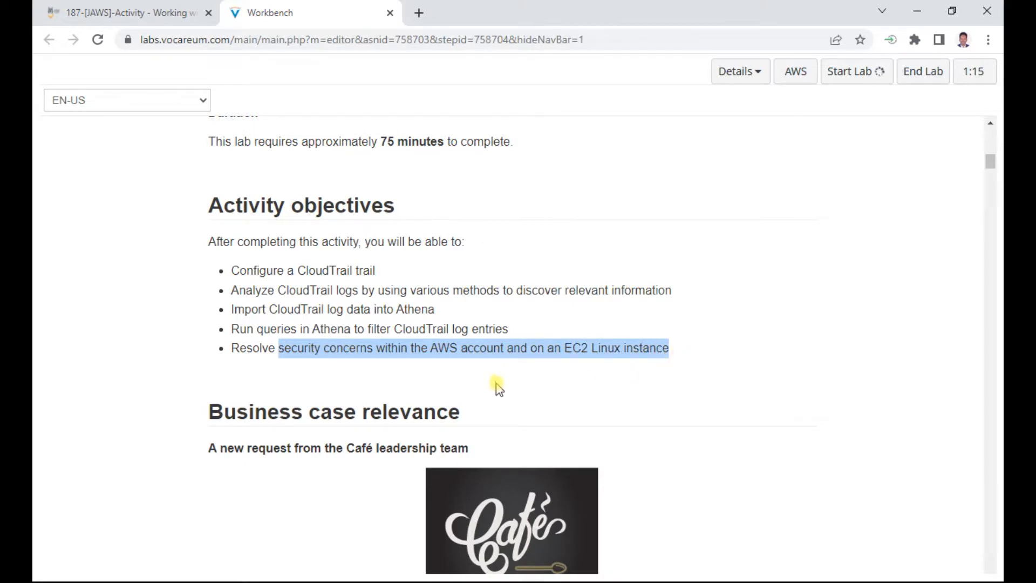
Review the activity overview's descriptions of Tasks 1 through 5.
scroll(424, 279, up, 10)
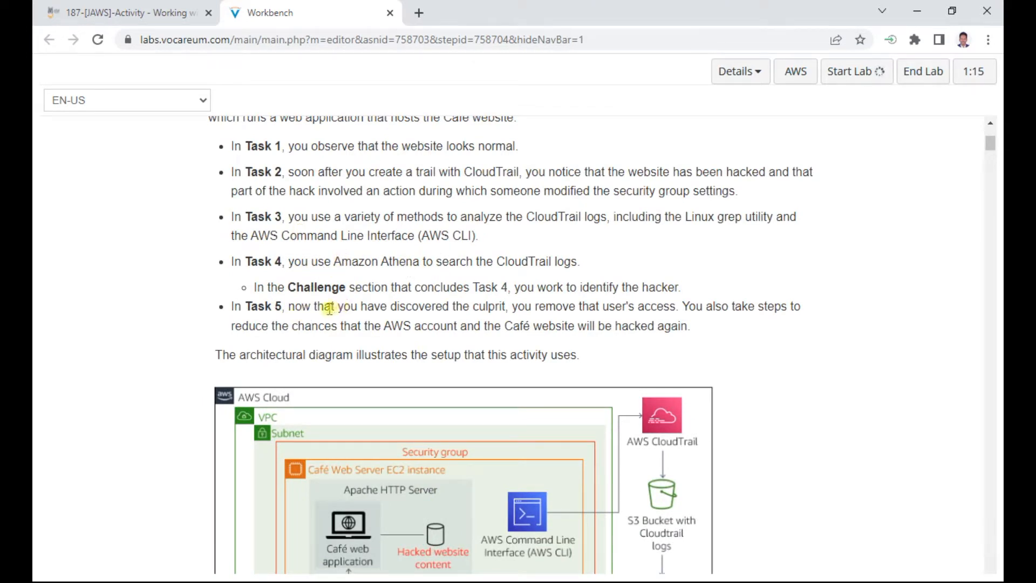
drag(357, 146, 521, 148)
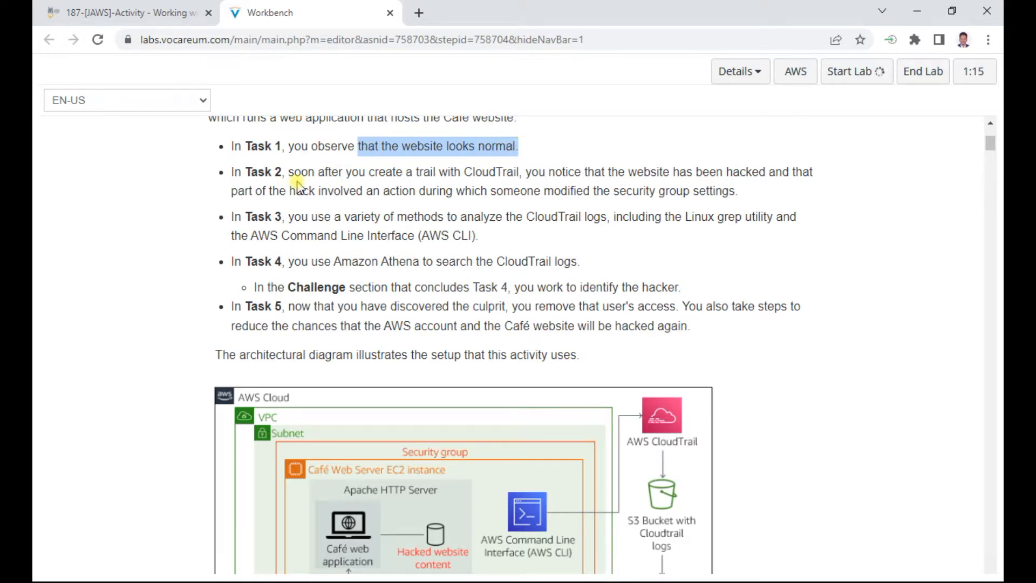
drag(307, 173, 806, 177)
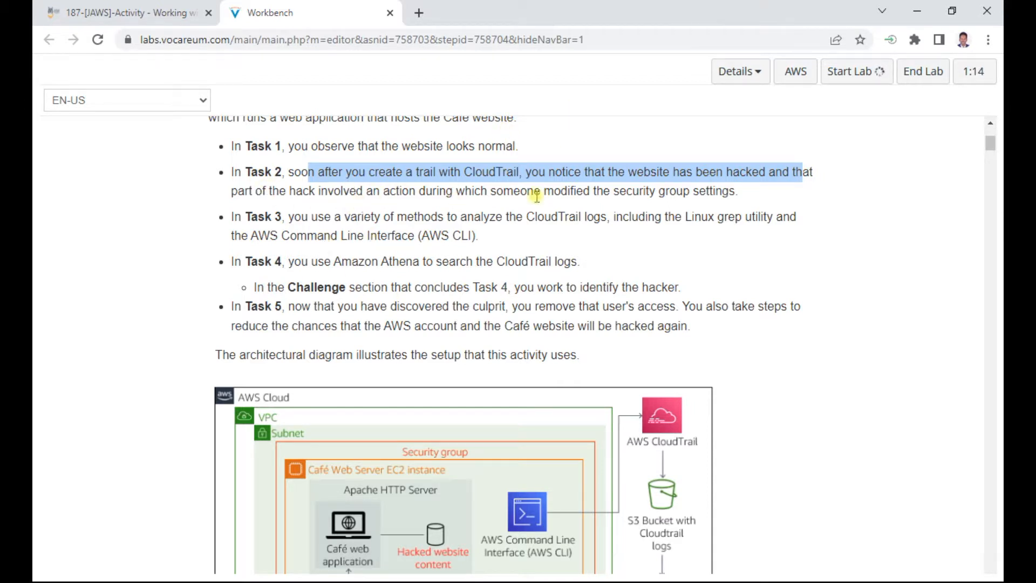
drag(377, 218, 721, 239)
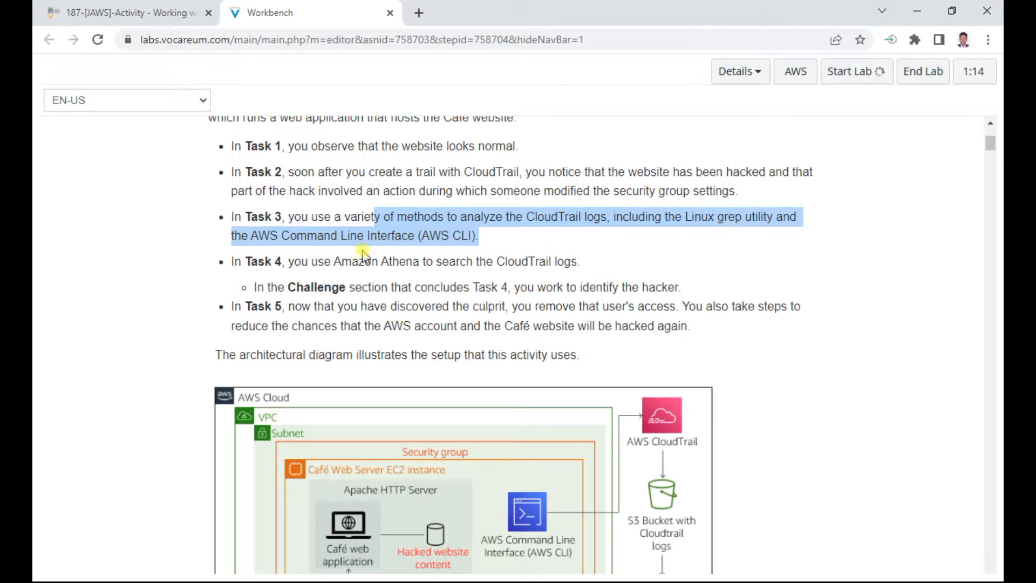
drag(351, 261, 466, 259)
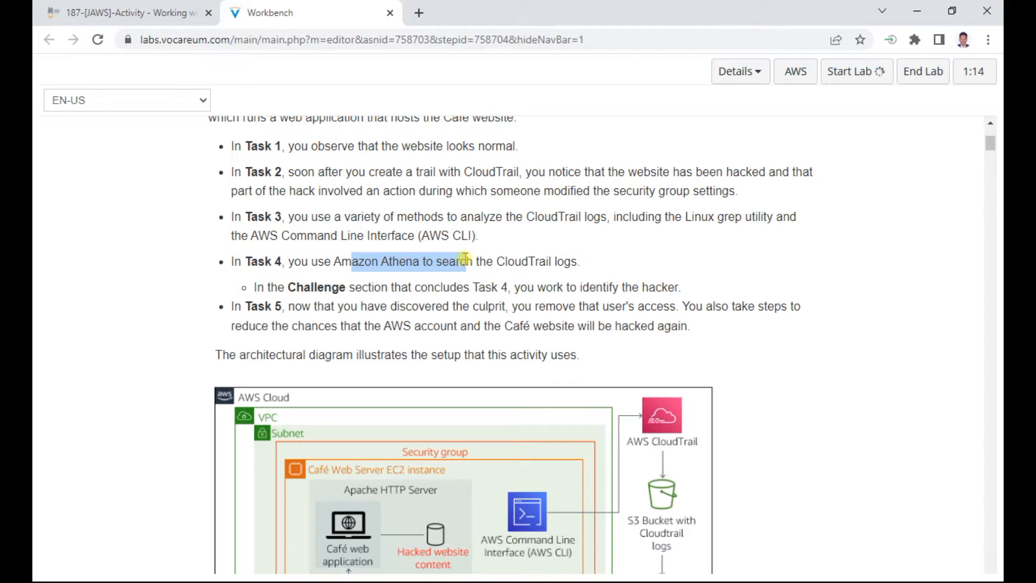
drag(466, 259, 620, 260)
click(299, 303)
drag(299, 303, 507, 322)
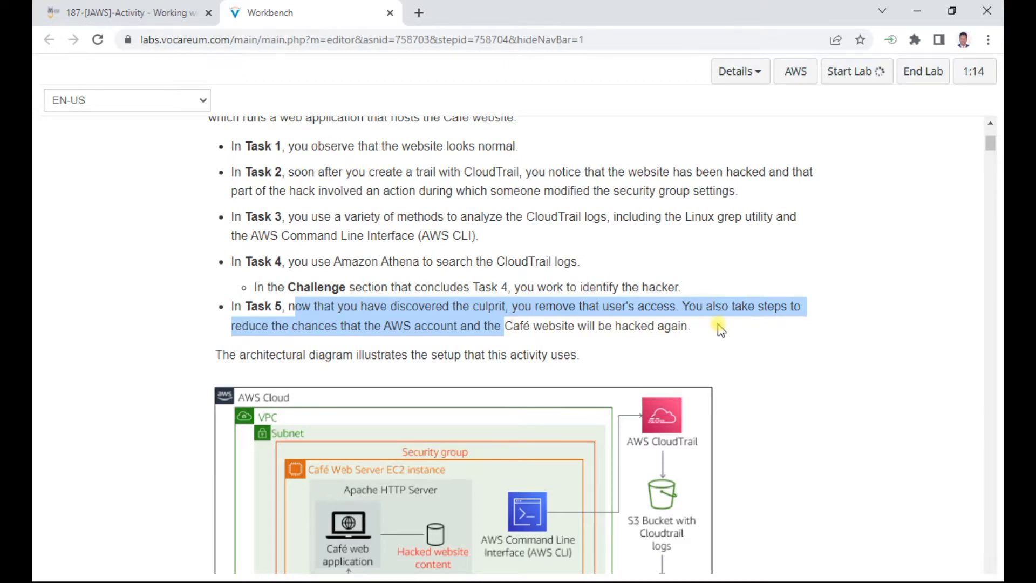
Read the Task 1 instructions on modifying a security group and observing the website.
scroll(722, 331, down, 10)
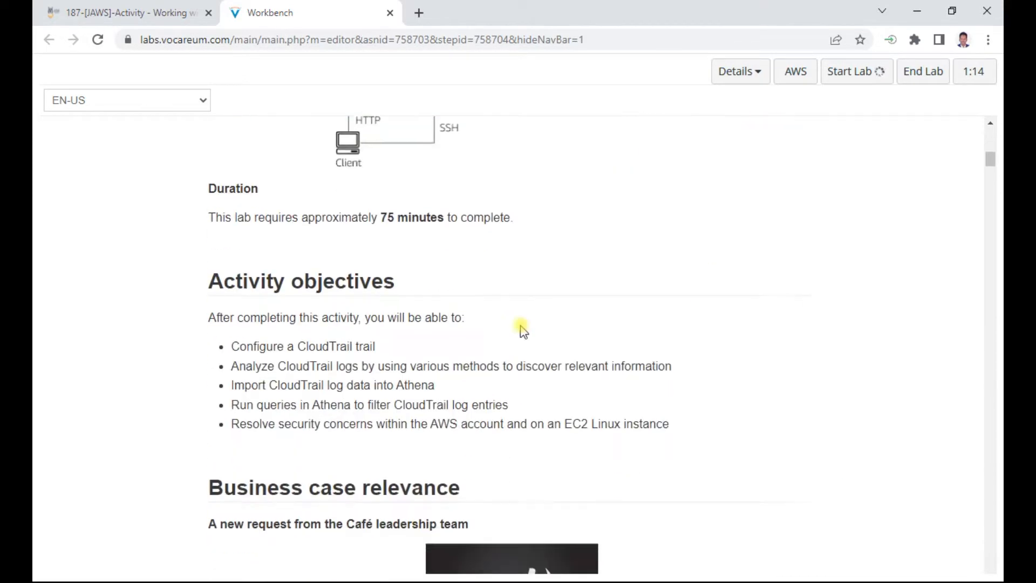
scroll(545, 319, down, 15)
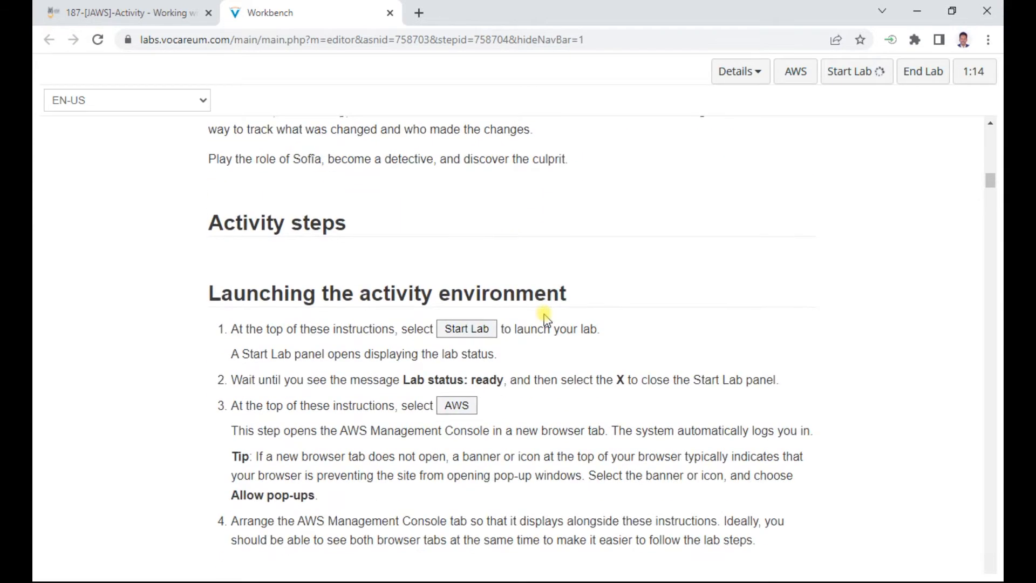
scroll(544, 315, down, 2)
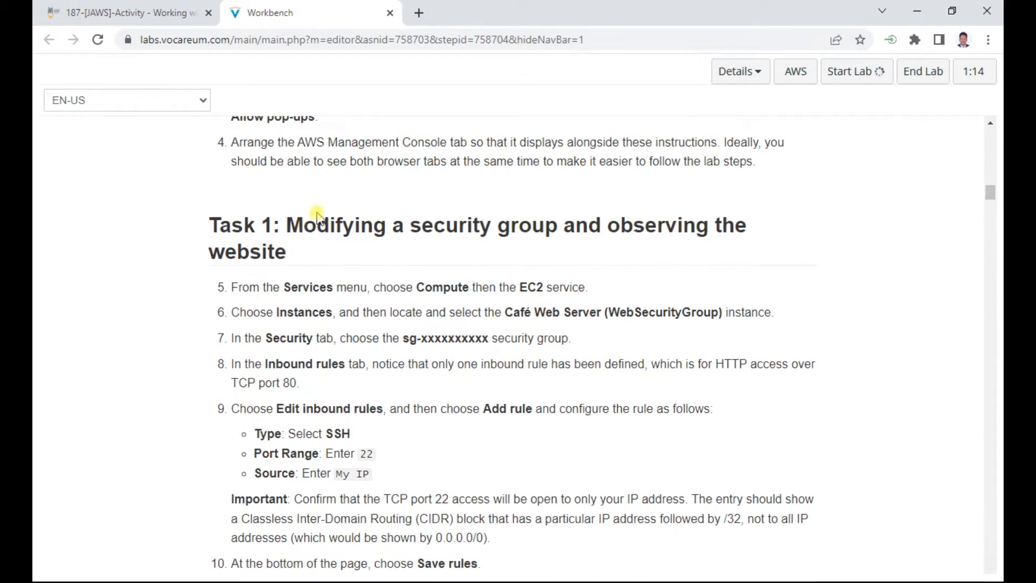
drag(317, 221, 724, 220)
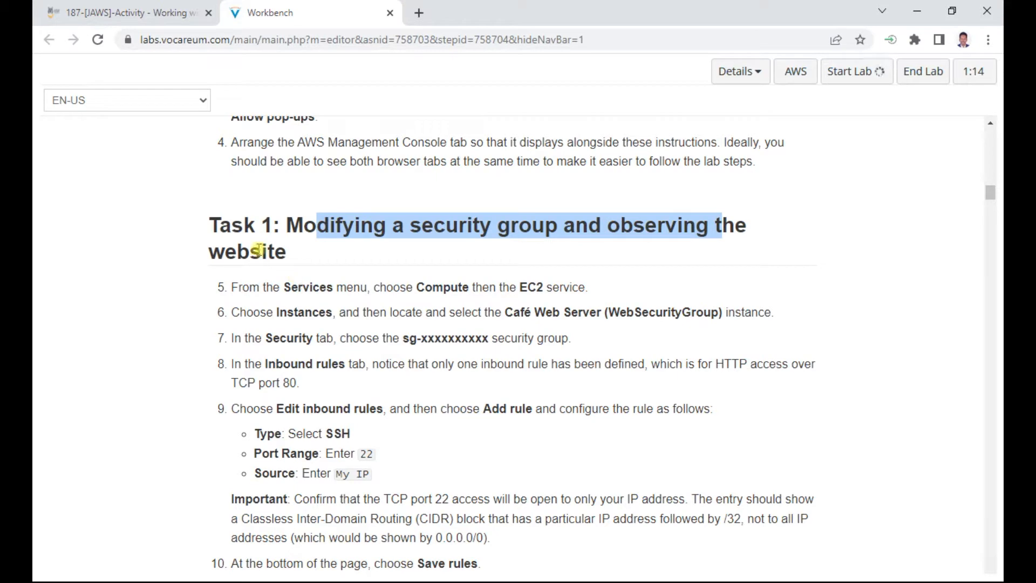
drag(253, 251, 288, 253)
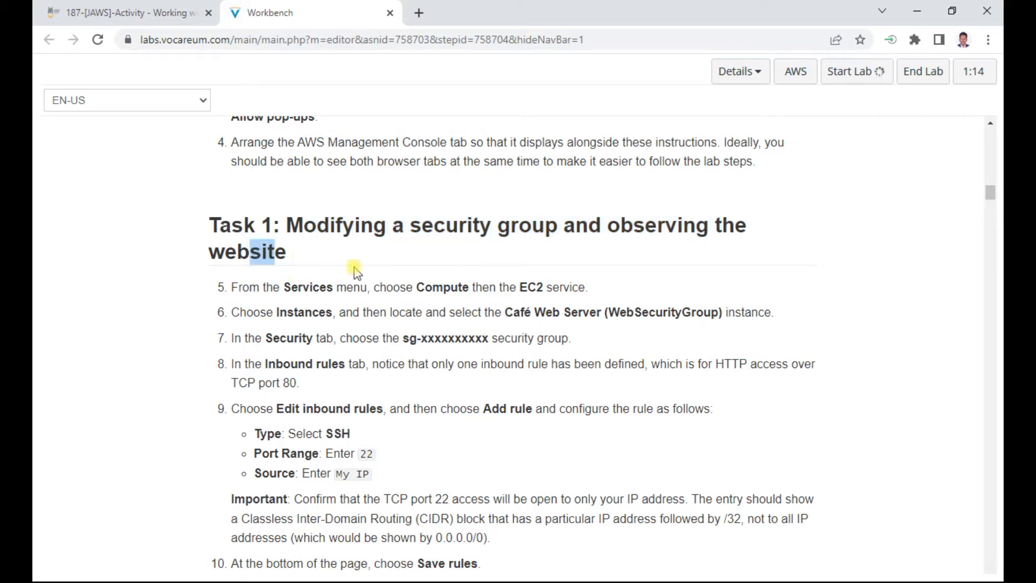
scroll(603, 167, down, 1)
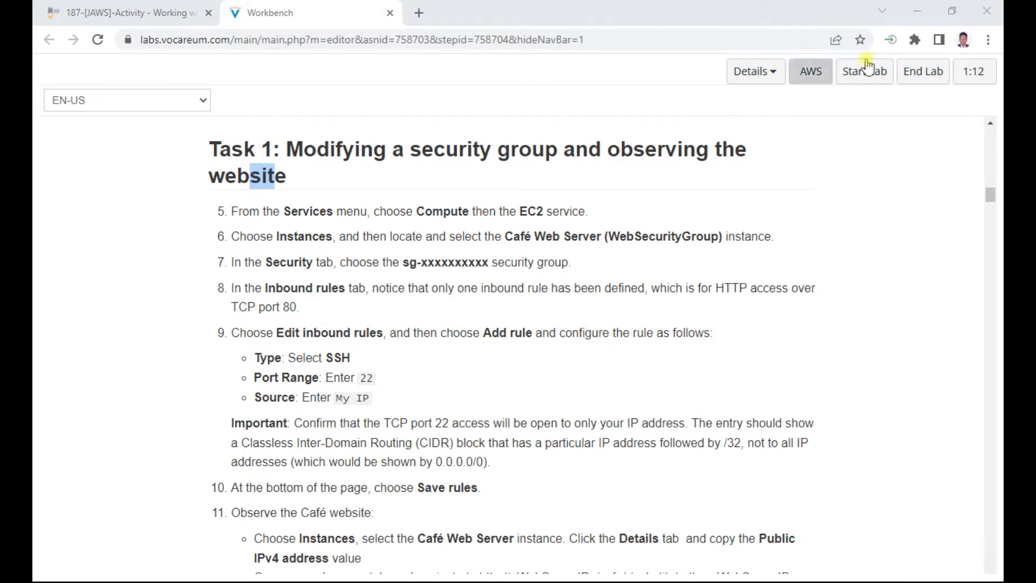
Open the lab's AWS Management Console, duplicate its browser tab, and load the EC2 service in the duplicate.
click(805, 76)
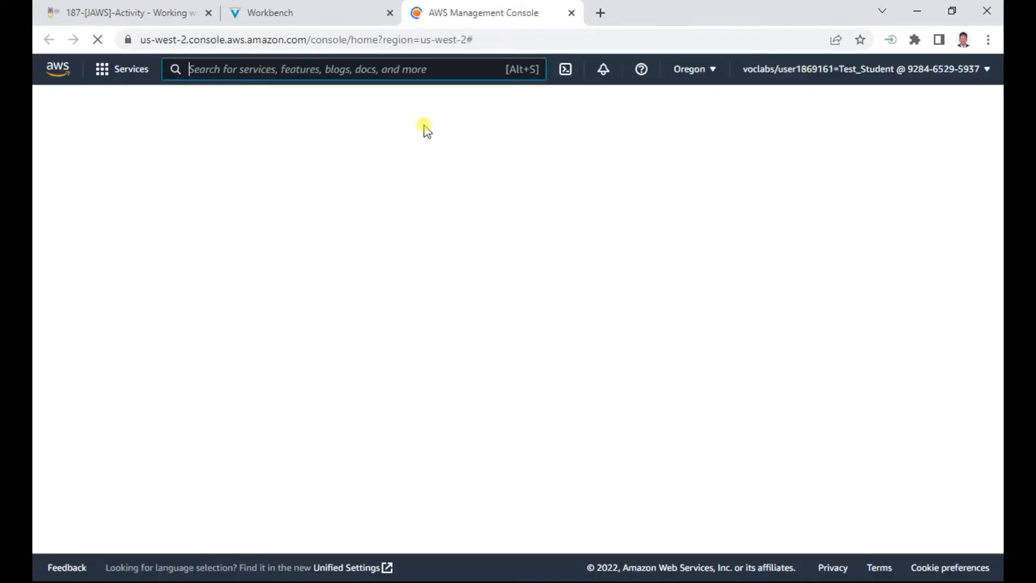
right_click(482, 13)
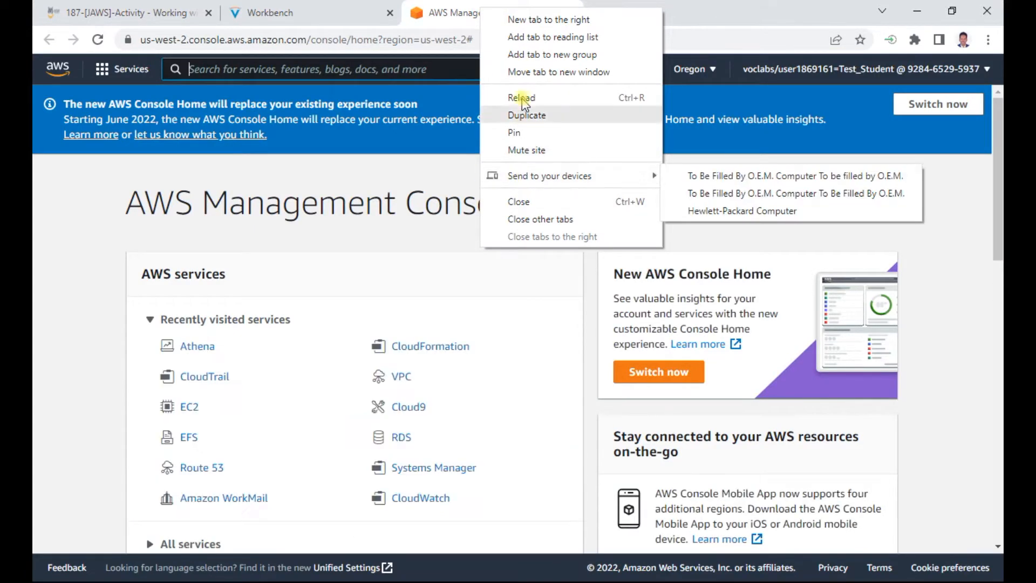
click(518, 116)
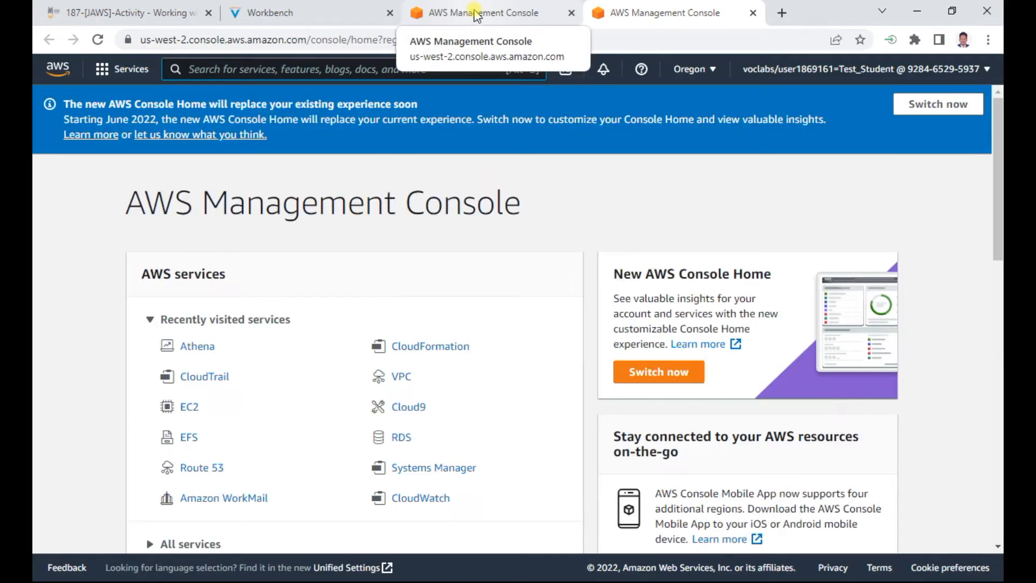
click(188, 407)
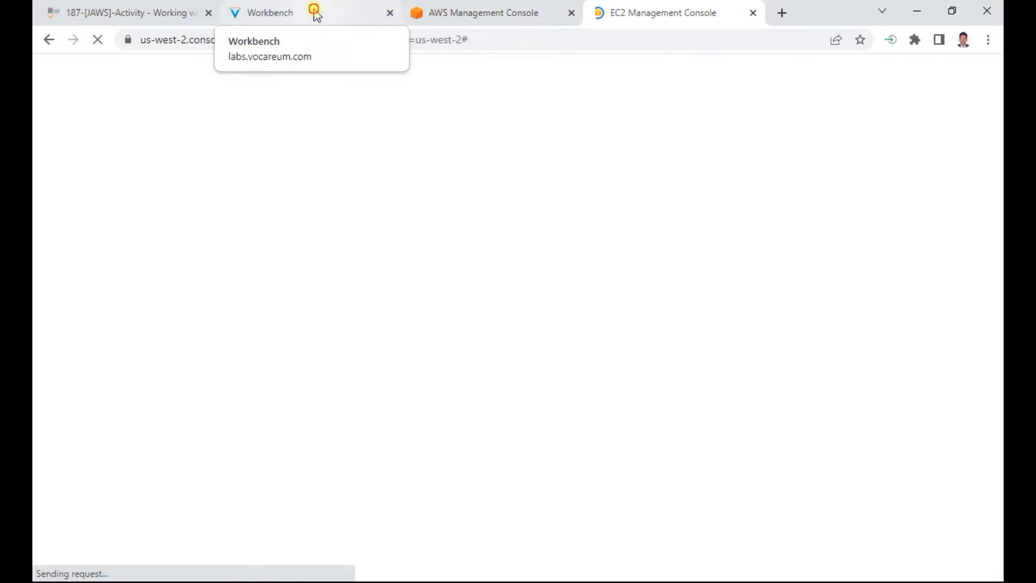
Place the Workbench tab beside the EC2 tab and open the EC2 Instances list, checking the instructions for the required instance.
drag(313, 10, 497, 20)
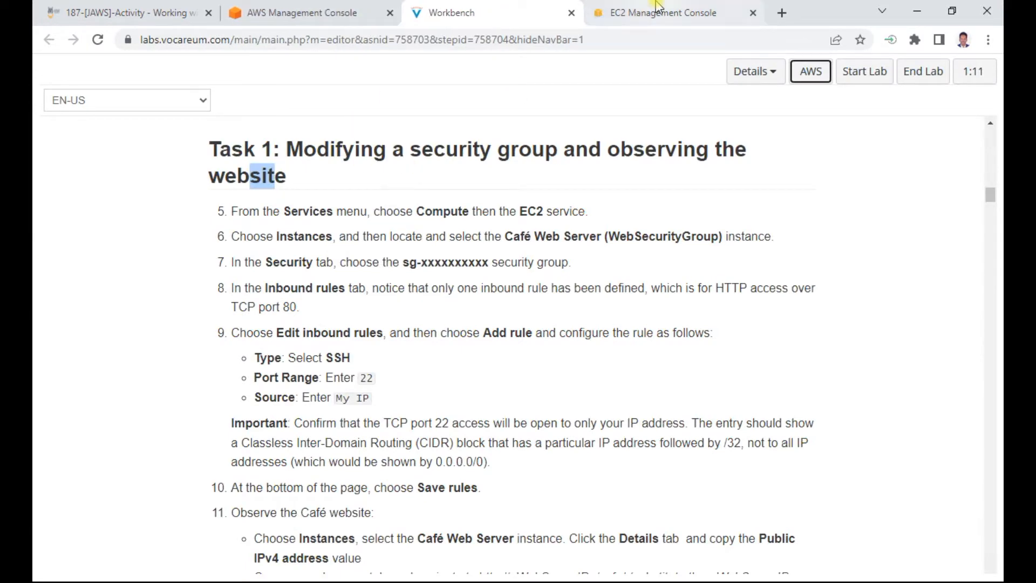
click(655, 13)
click(486, 15)
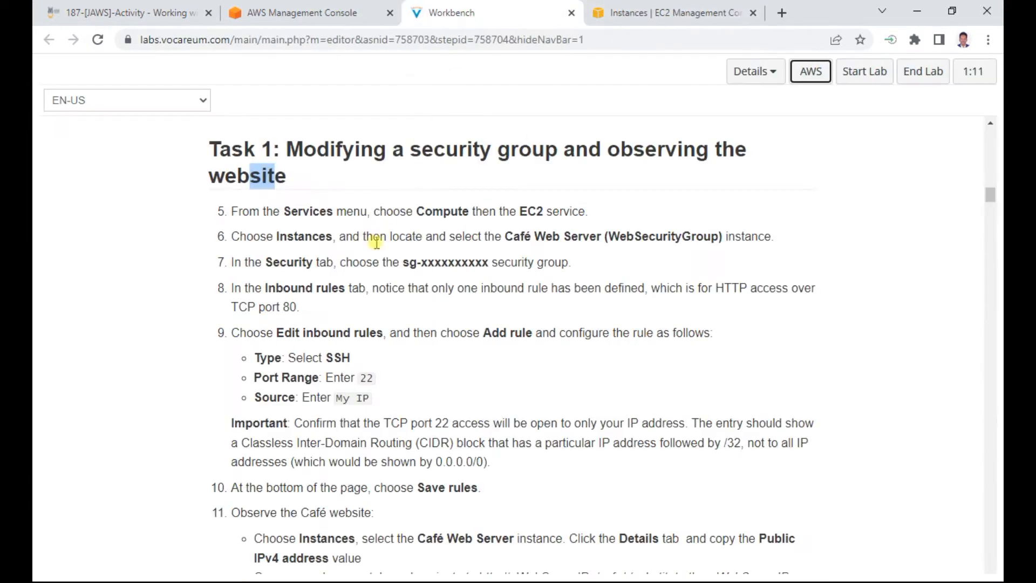
drag(505, 237, 600, 234)
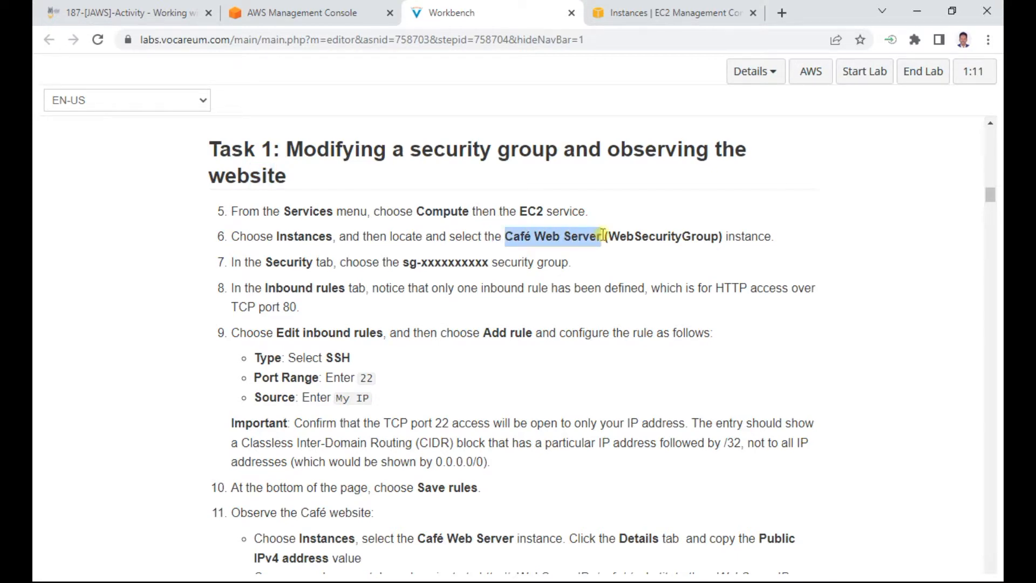
click(675, 13)
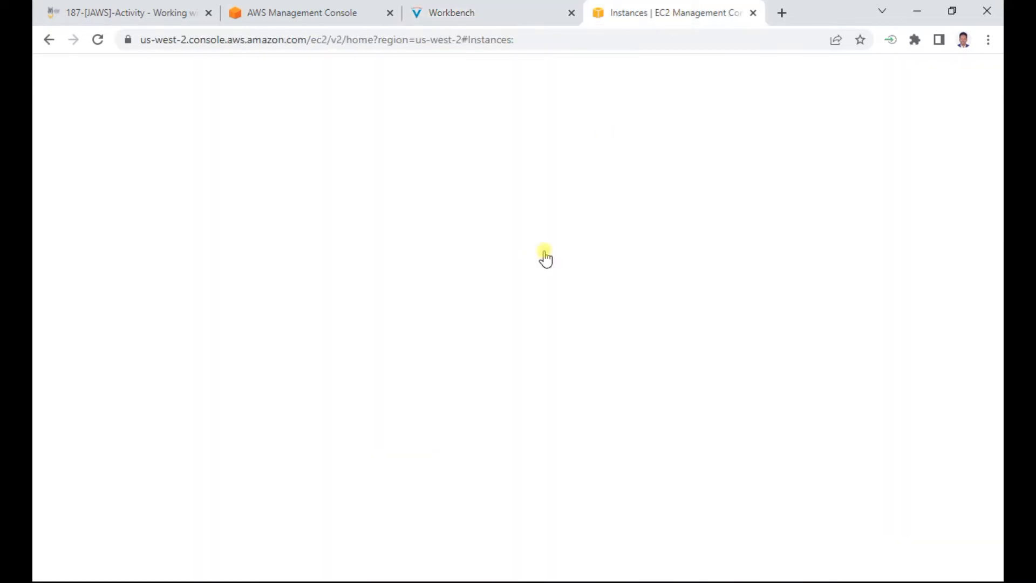
Select the Cafe Web Server instance, enlarge its details pane, and view its security group and inbound rules.
click(384, 132)
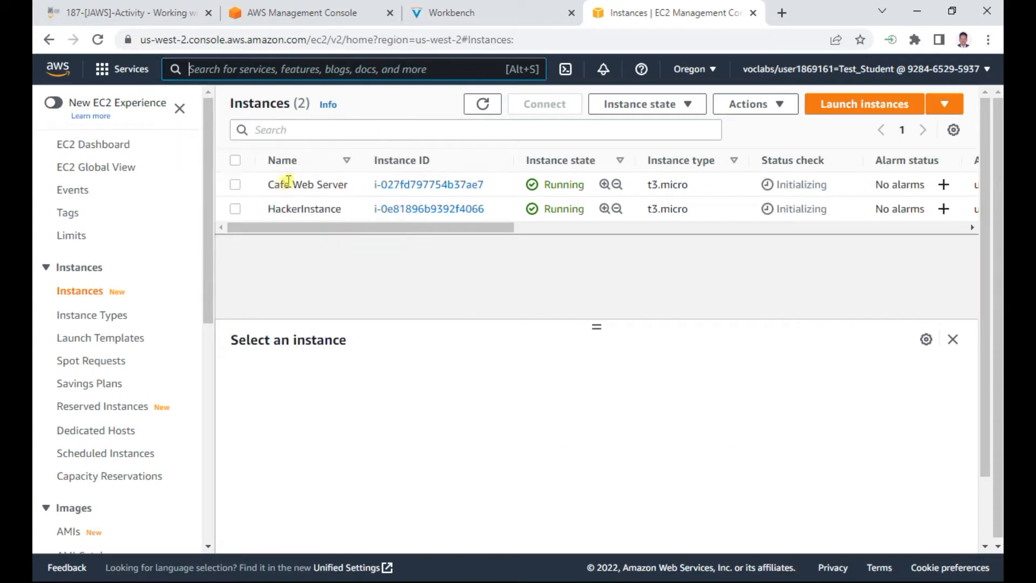
click(235, 185)
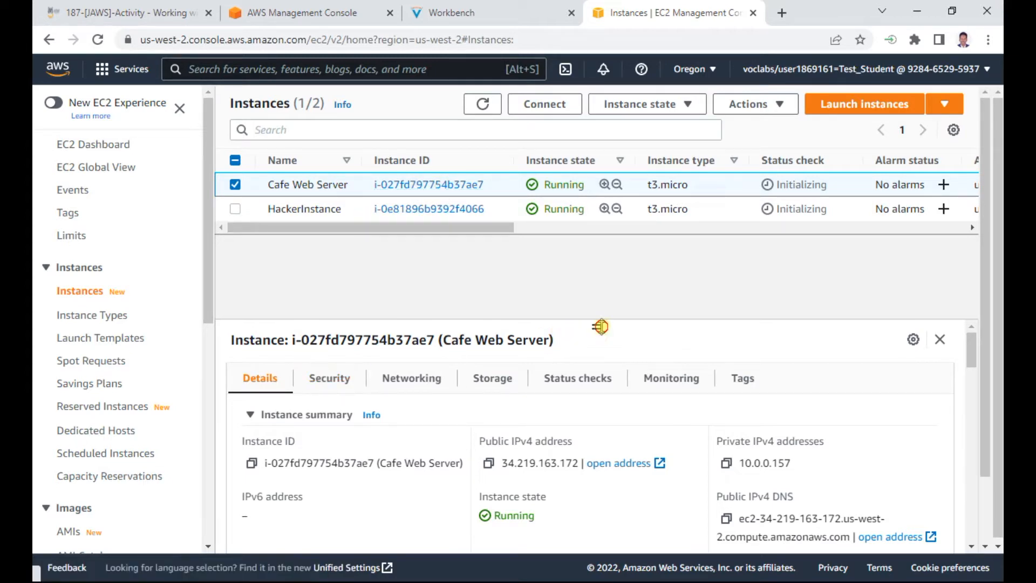
drag(597, 327, 610, 266)
click(330, 335)
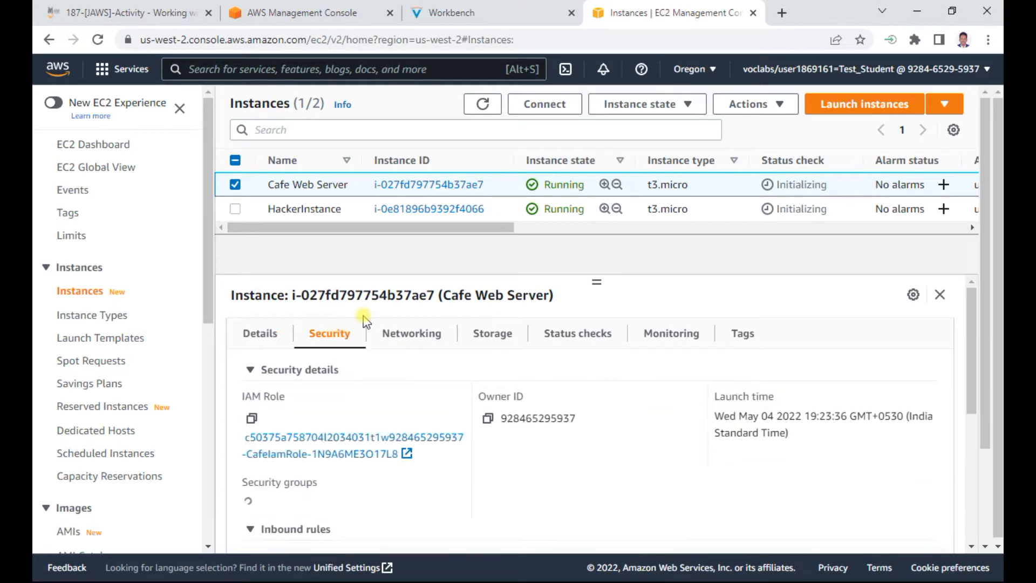
scroll(370, 453, down, 4)
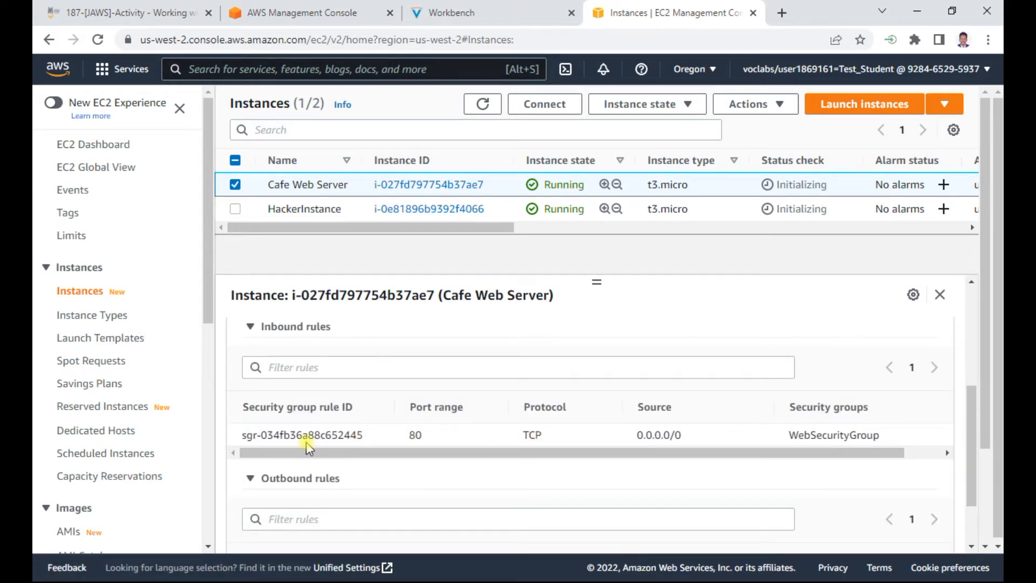
scroll(348, 424, up, 2)
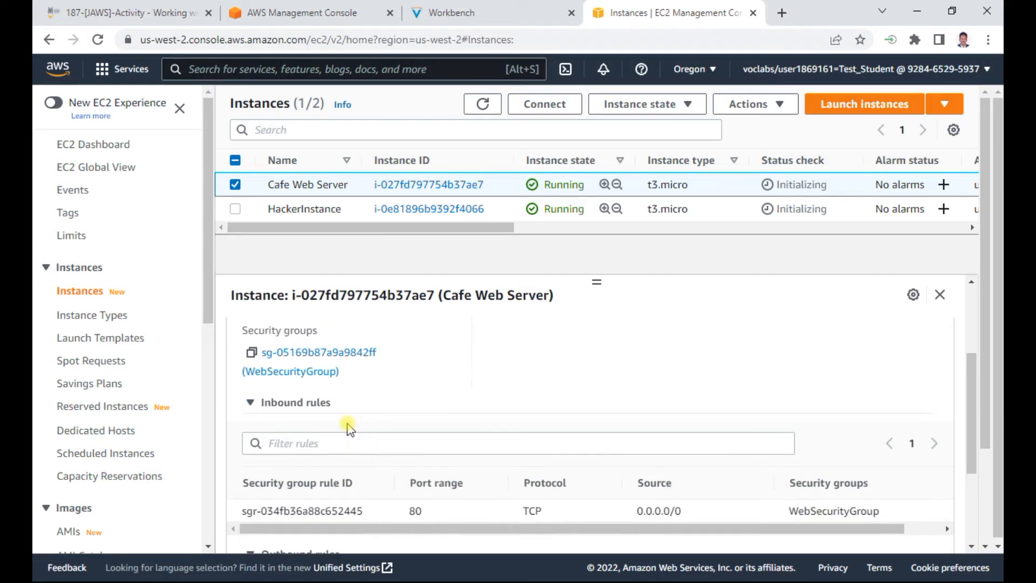
Check the security group instructions in Workbench and copy the Cafe Web Server's security group ID from its instance details.
click(448, 13)
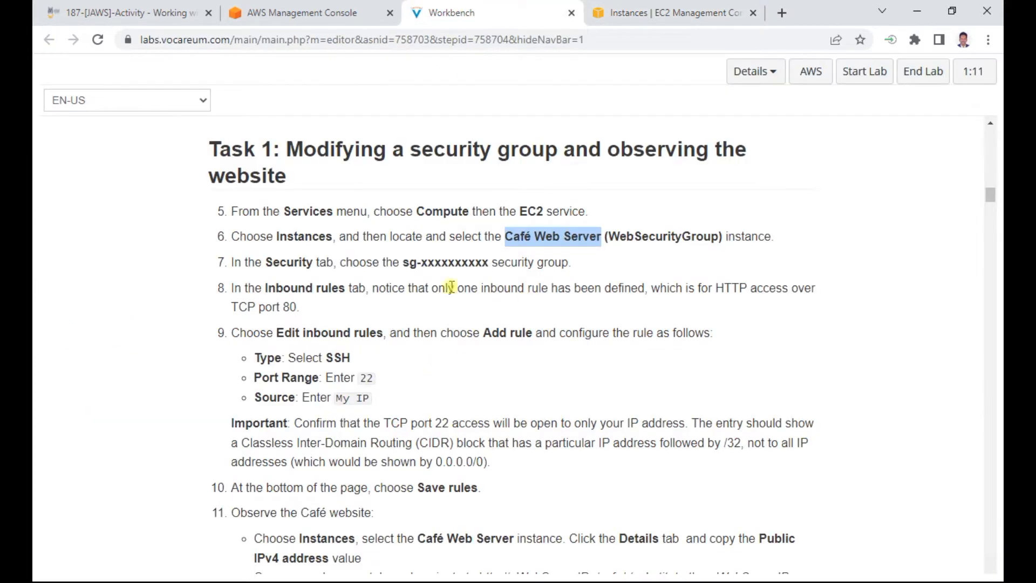
click(637, 12)
scroll(415, 292, down, 3)
scroll(415, 292, up, 3)
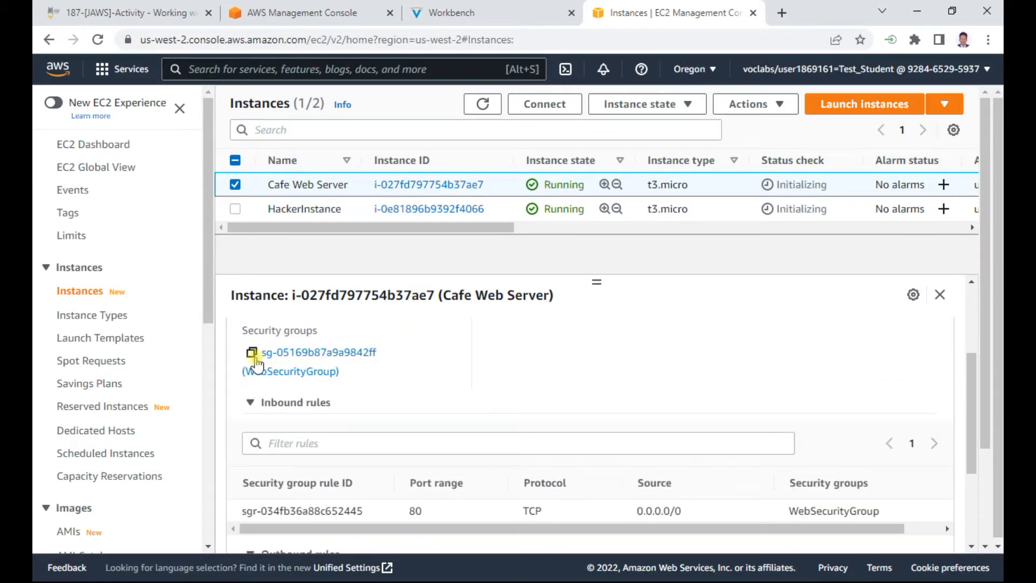
click(251, 353)
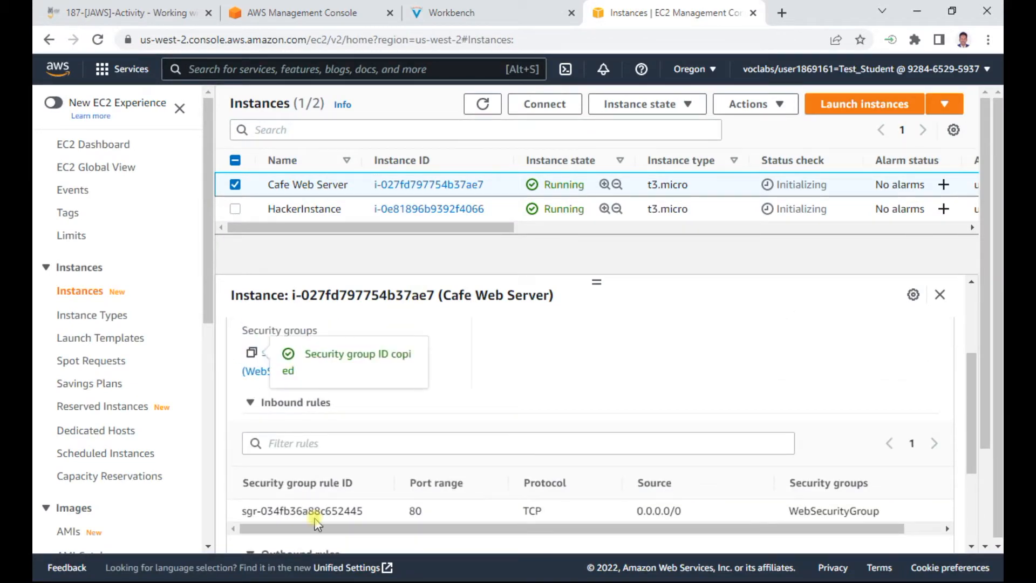
Switch to Notepad, reposition its window over the browser, and start the notes with the heading "Cafe Web Server :".
key(alt+Tab)
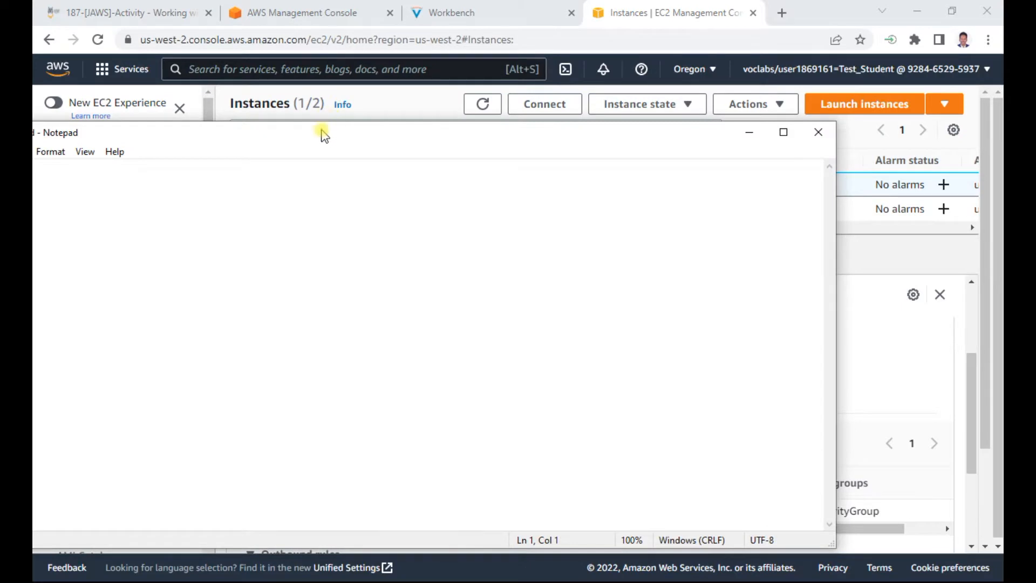
drag(324, 135, 488, 155)
drag(398, 156, 410, 255)
text(C)
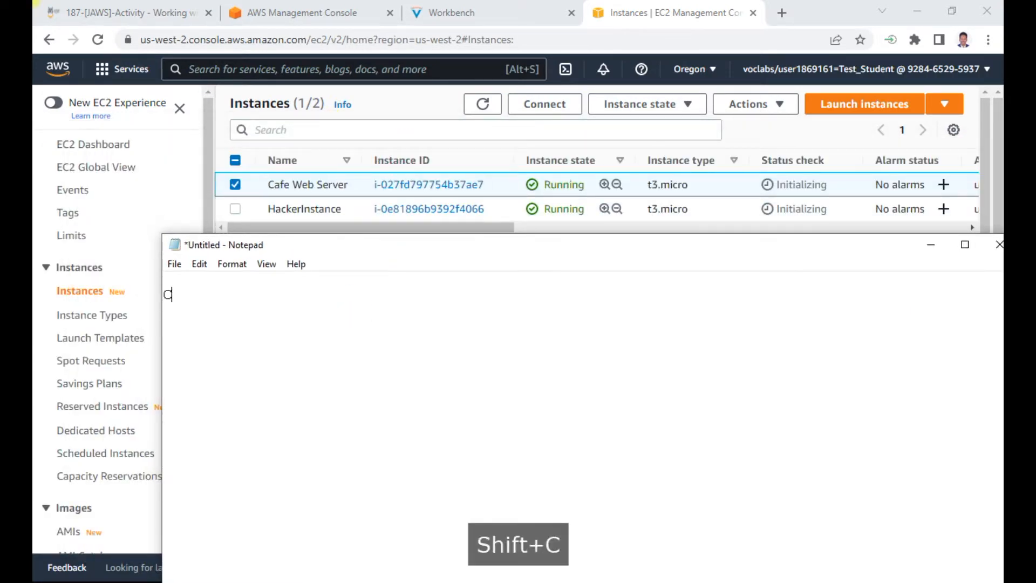
text(afe Web Server :)
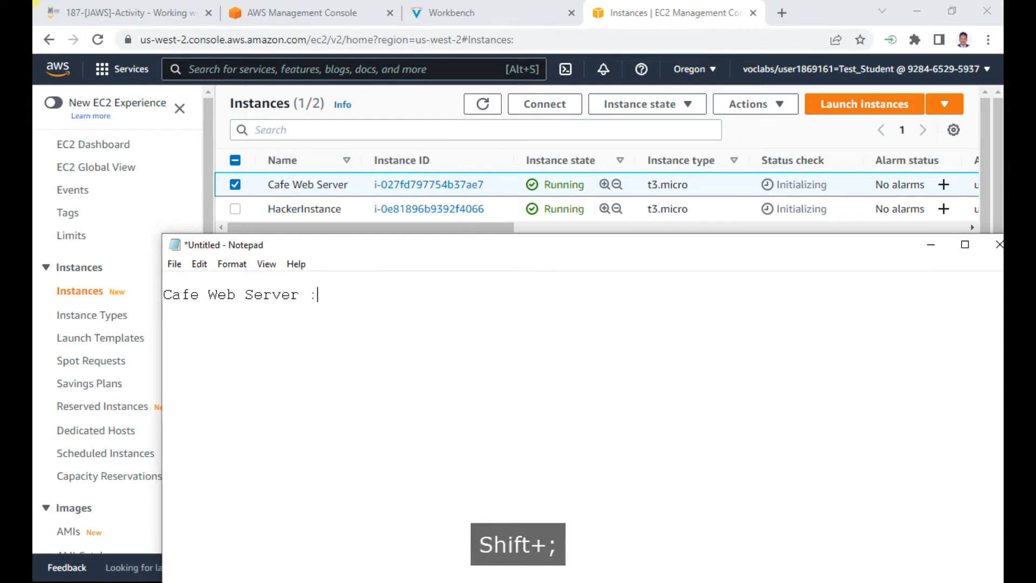
key(Return)
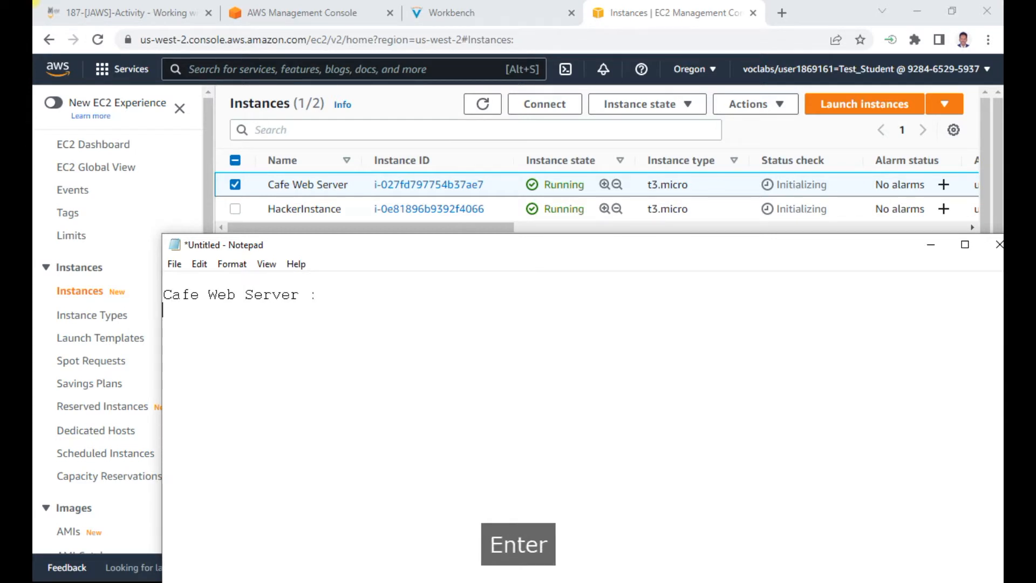
key(BackSpace)
key(Return)
Add an indented "SG" line under the heading with the copied security group ID after a colon.
key(Tab)
text(SE)
key(BackSpace)
text(G)
key(Tab)
text(:)
key(ctrl+v)
Add an indented "IP" label with a colon on the line below the security group entry.
key(Return)
key(Tab)
text(IP)
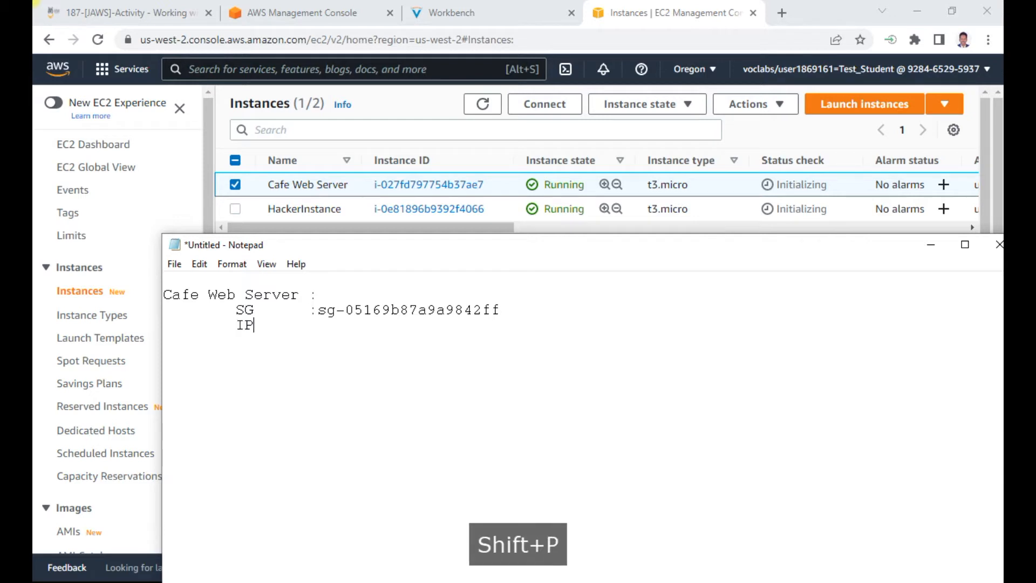
key(Tab)
text(:)
key(Tab)
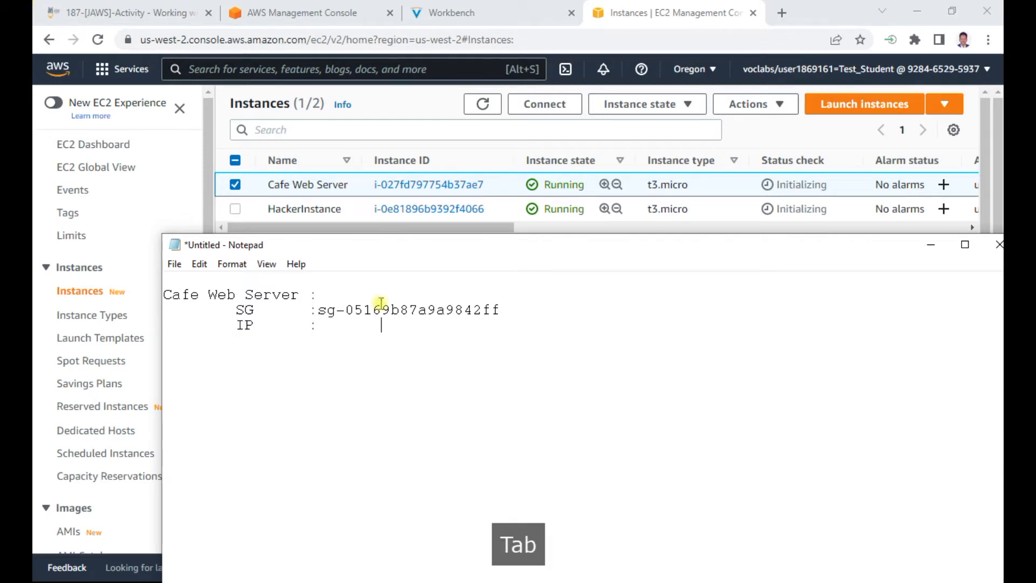
Copy the Cafe Web Server's public IPv4 address from EC2 and paste it after the IP label in Notepad.
click(681, 7)
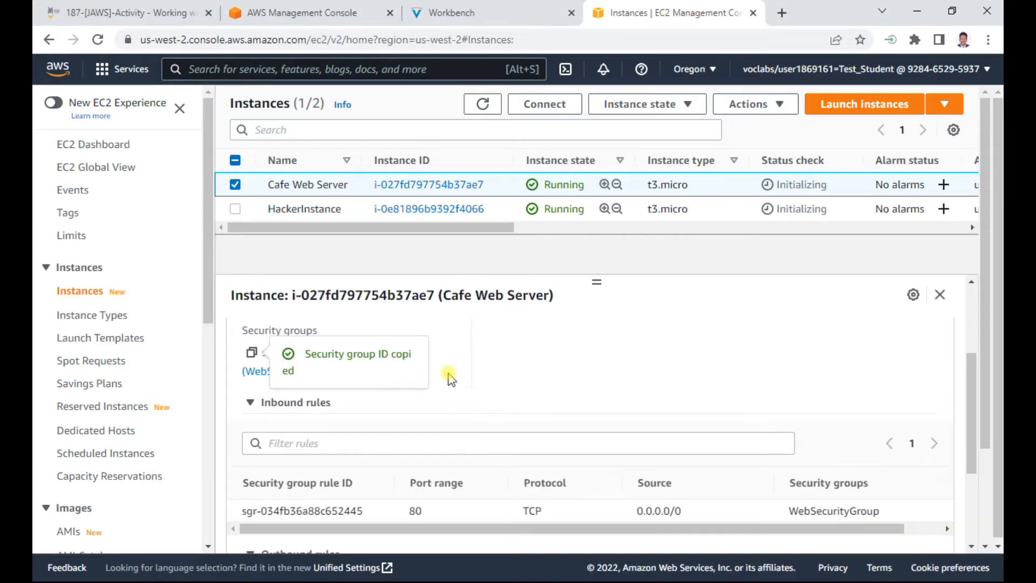
scroll(439, 376, up, 3)
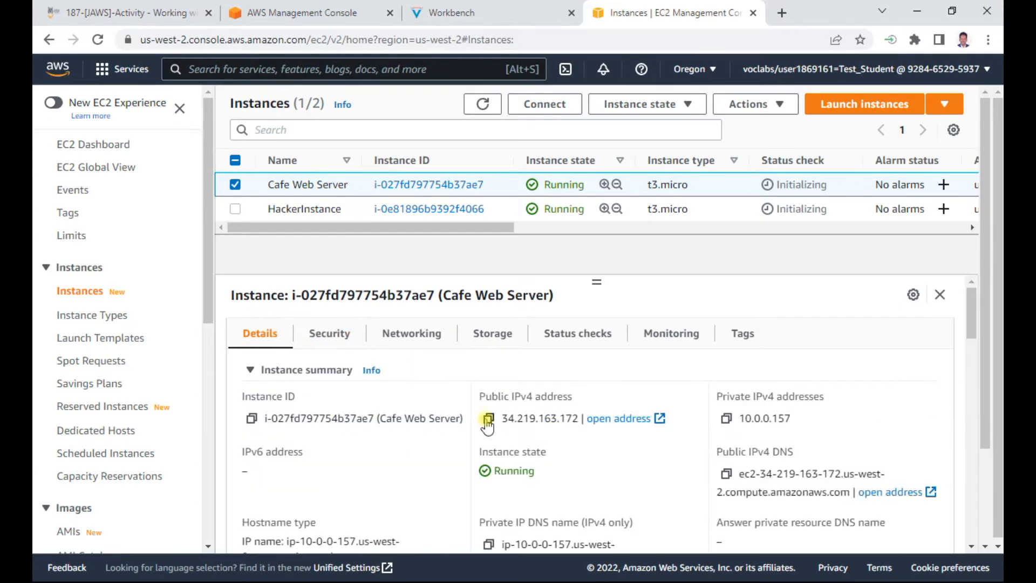
click(488, 418)
key(alt+Tab)
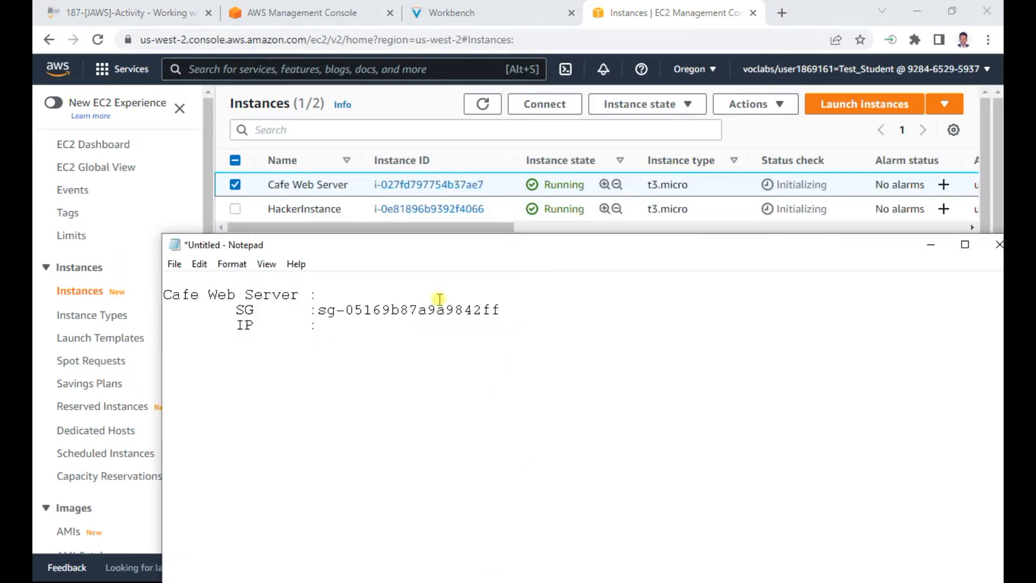
key(BackSpace)
key(ctrl+v)
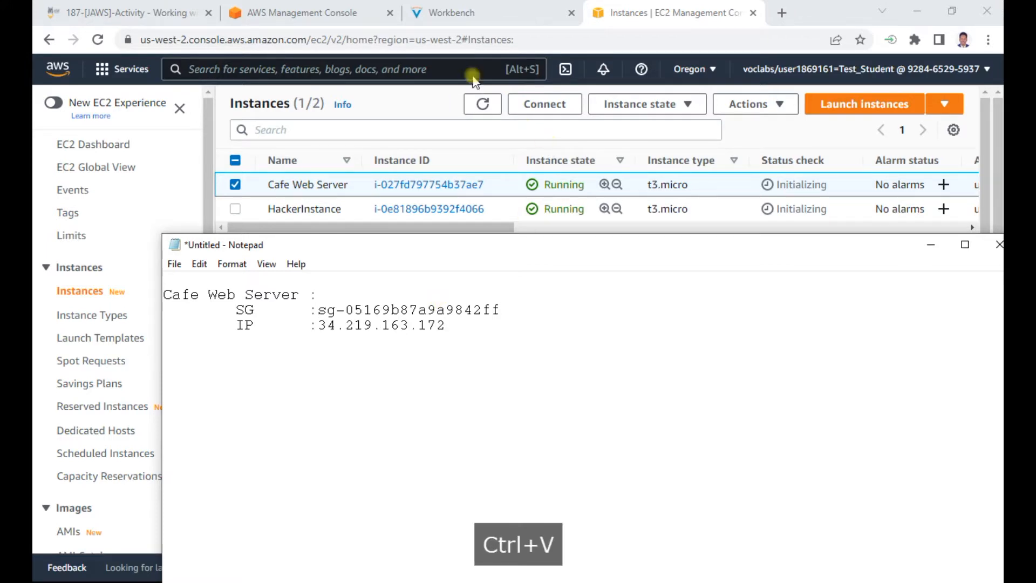
Review the inbound rule instructions, open the instance's WebSecurityGroup, and start editing its inbound rules.
click(458, 12)
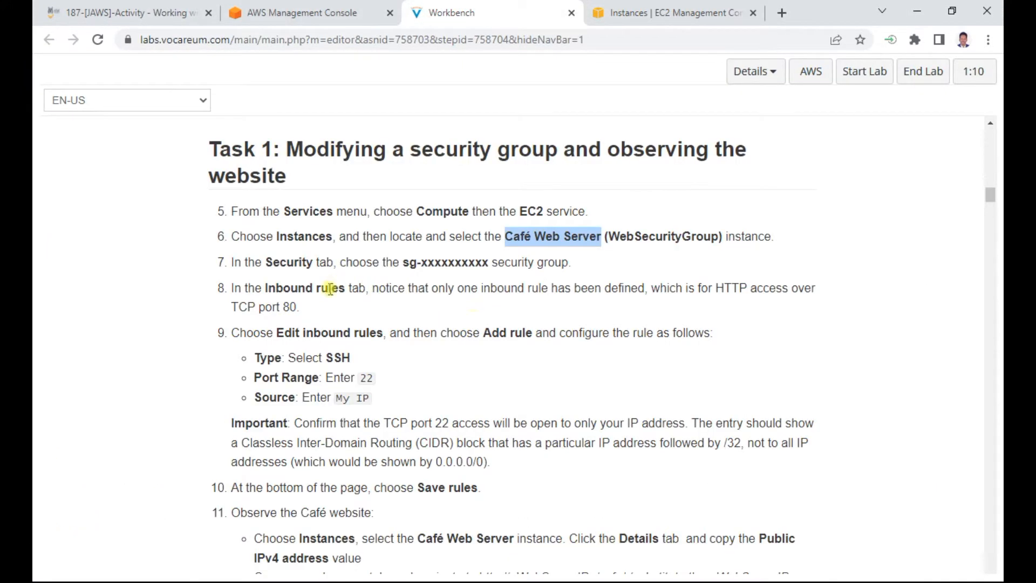
scroll(336, 318, down, 3)
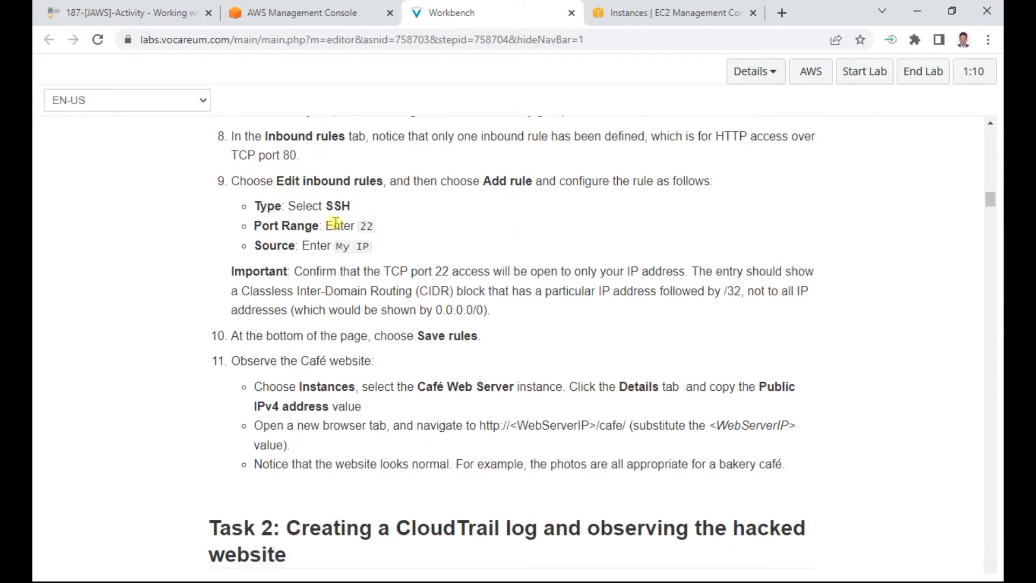
click(681, 13)
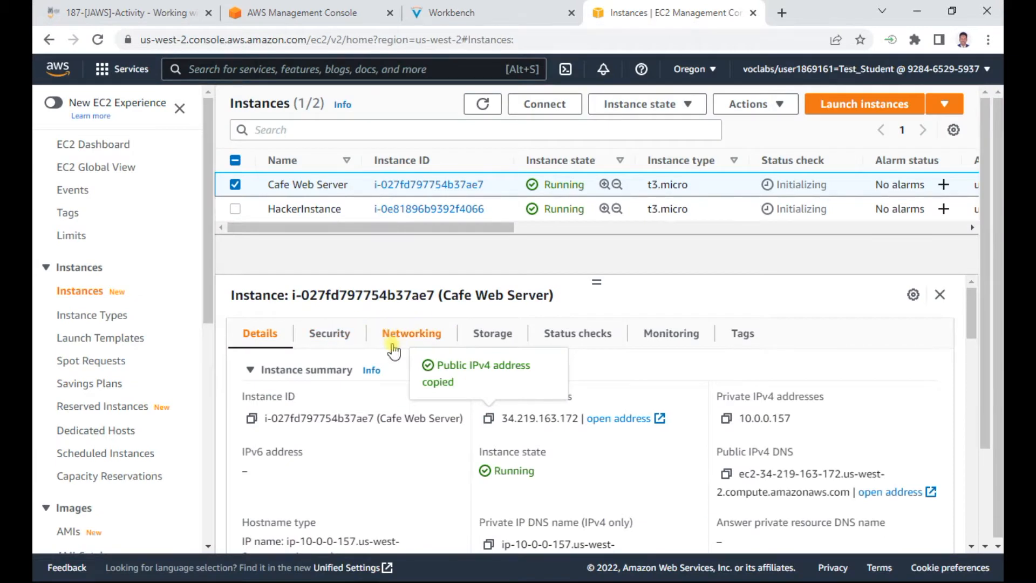
click(330, 335)
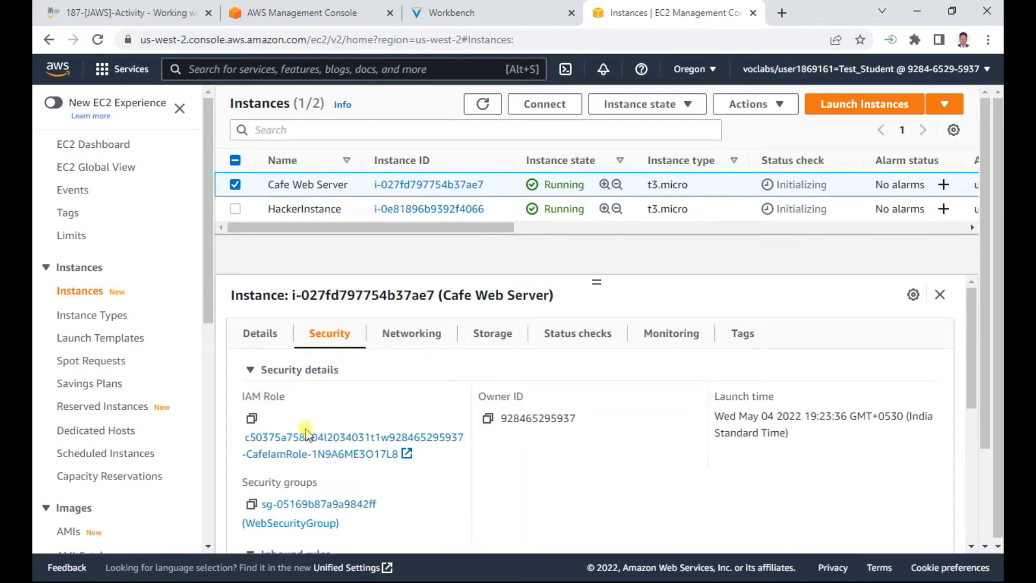
scroll(324, 431, down, 2)
click(323, 427)
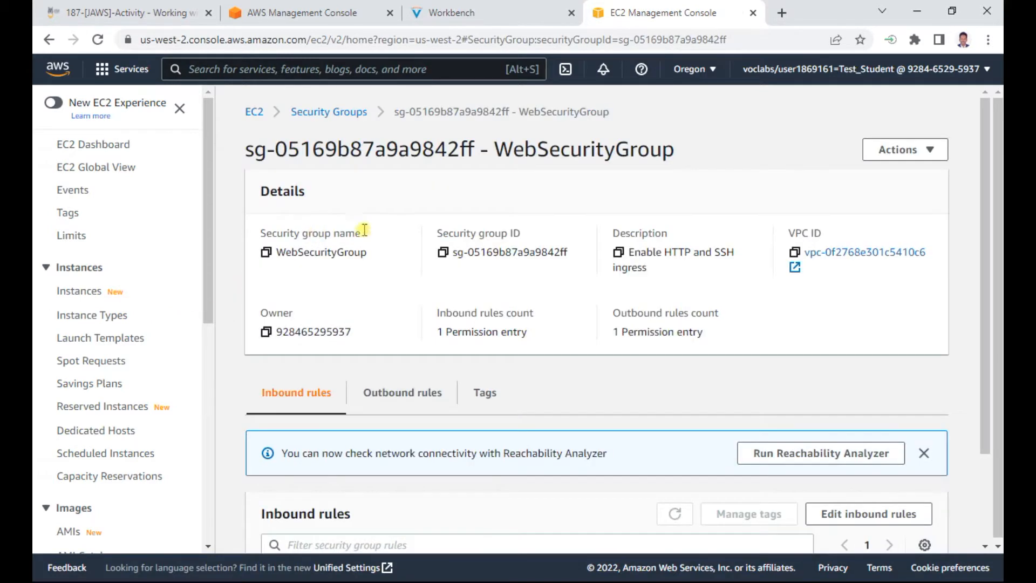
scroll(364, 230, down, 3)
click(869, 402)
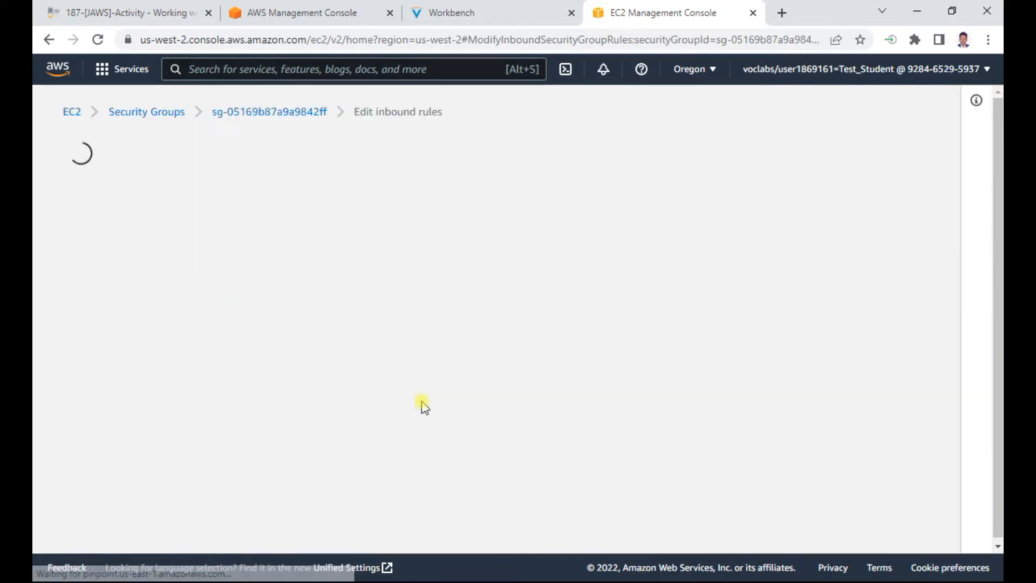
Add an inbound rule of type SSH with source My IP to WebSecurityGroup and save the rules.
click(113, 378)
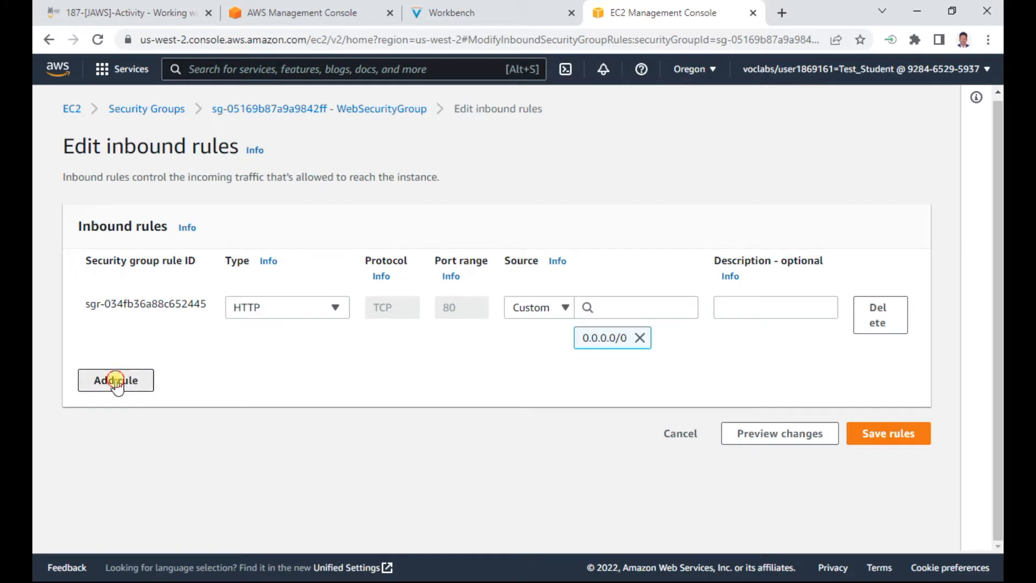
click(301, 373)
scroll(274, 259, down, 5)
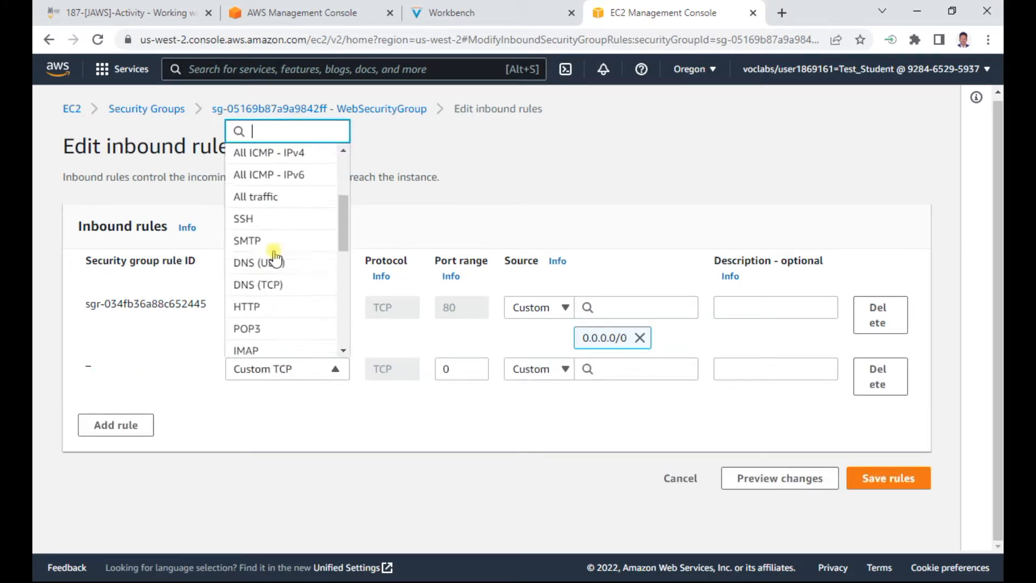
click(247, 215)
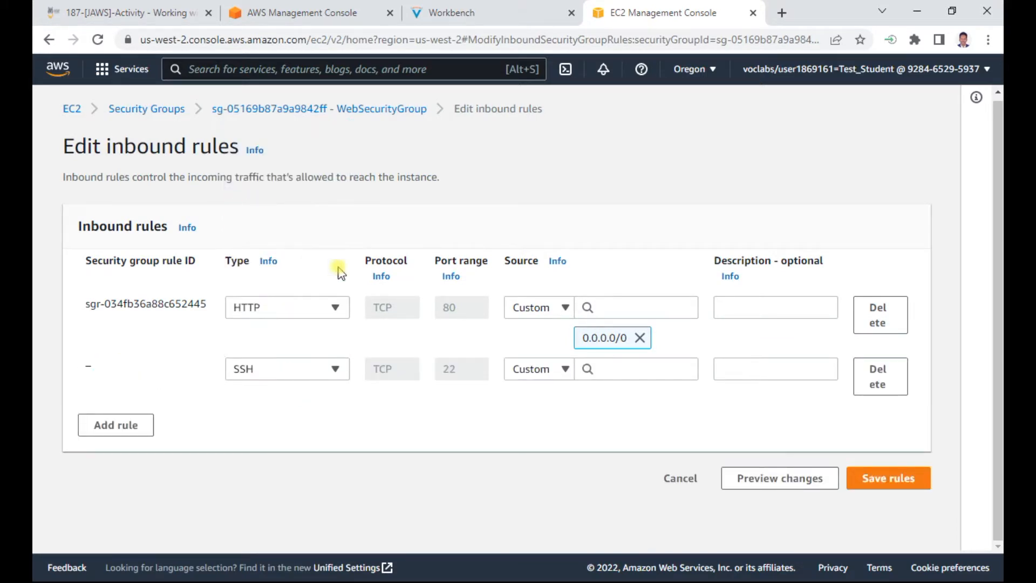
click(531, 369)
click(521, 488)
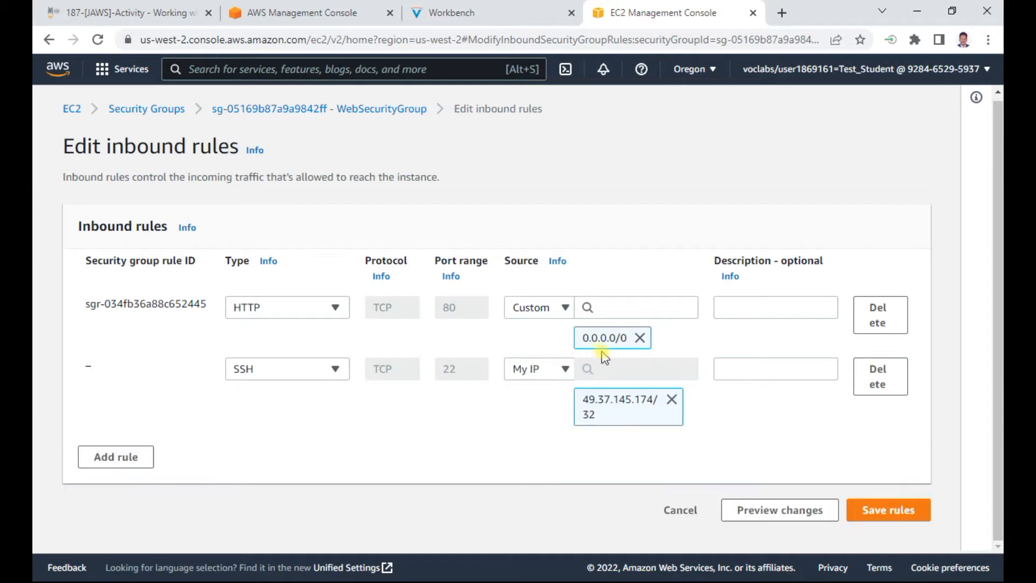
click(893, 512)
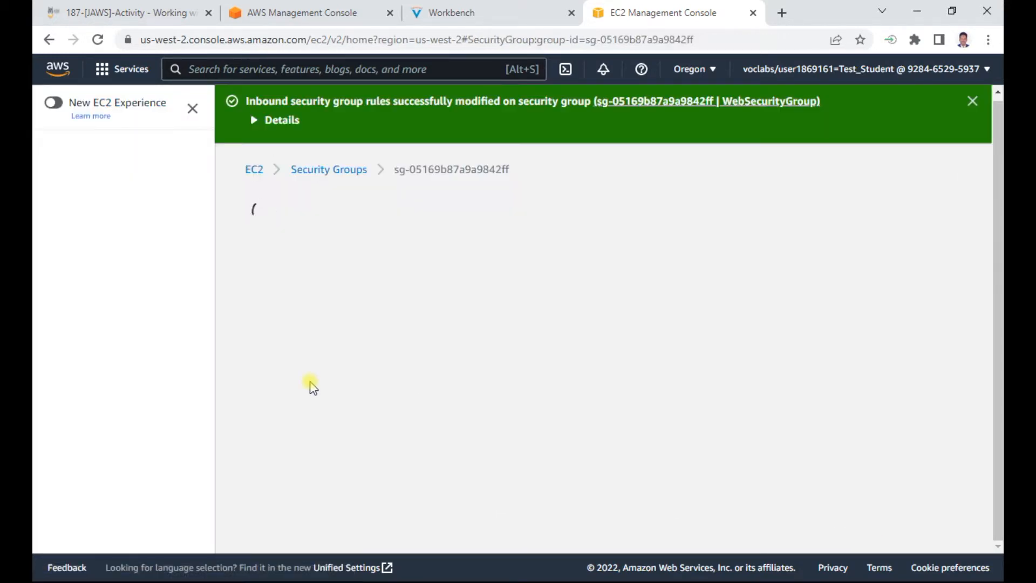
Check the website instructions and load the Café site at 34.219.163.172/cafe in a new browser tab.
click(444, 15)
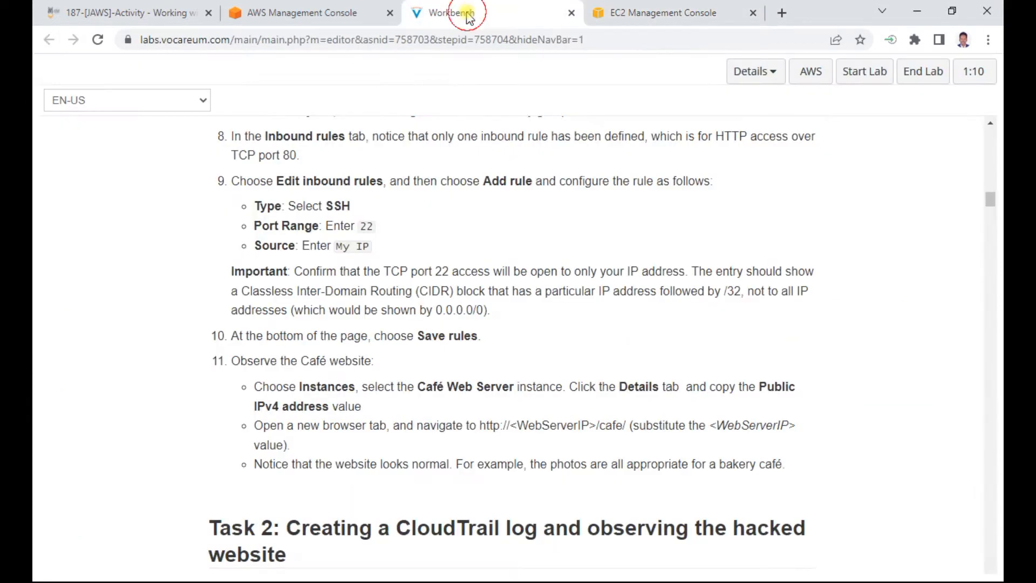
scroll(439, 361, down, 2)
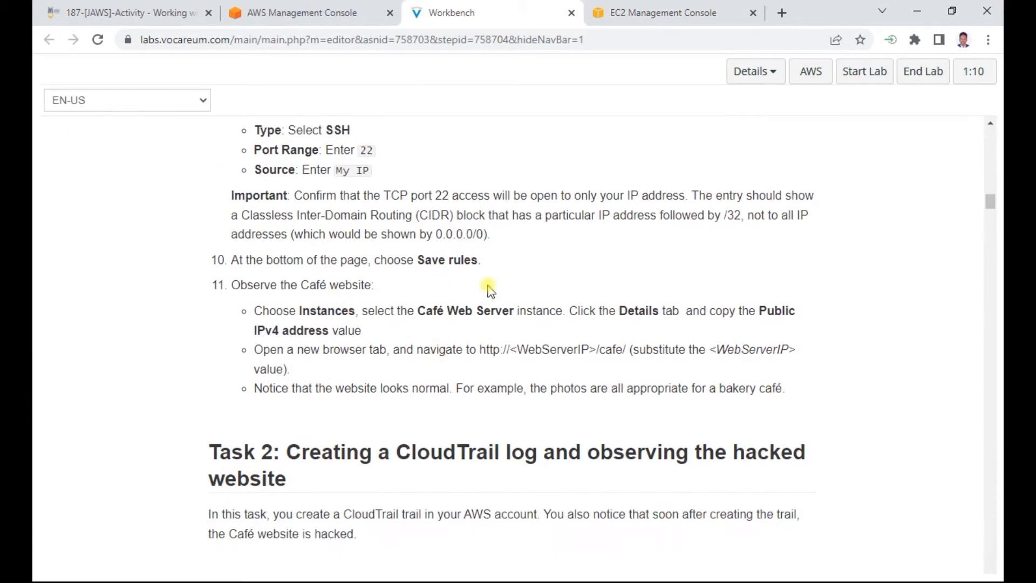
click(783, 13)
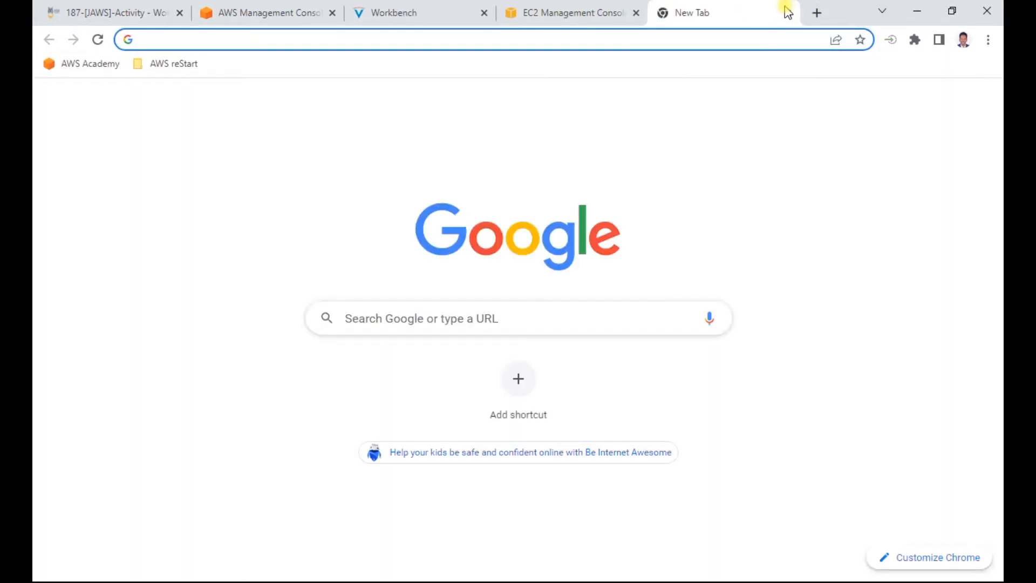
key(ctrl+v)
text(/cafe)
key(Return)
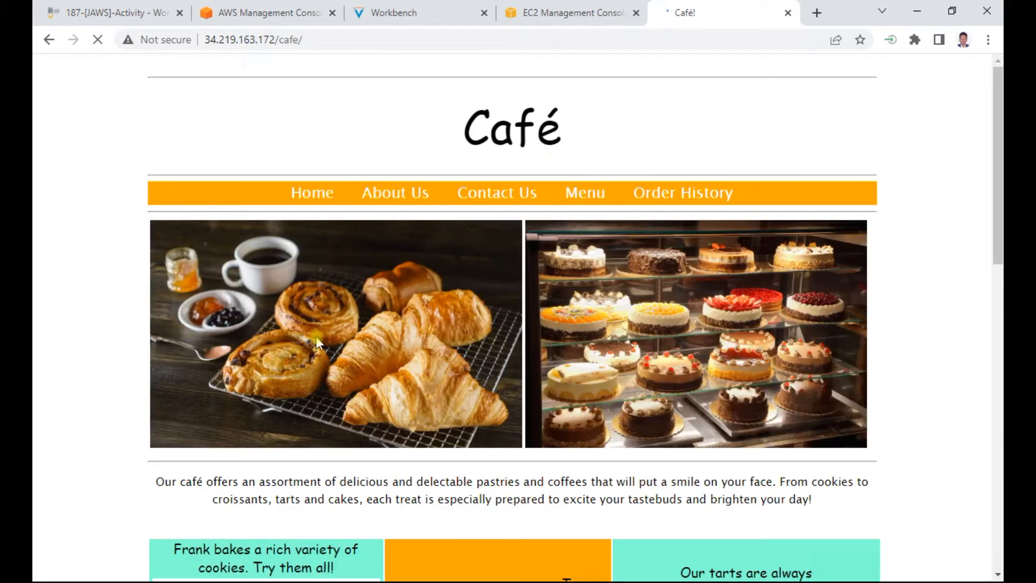
Look through the Café home page to check its photos and content.
scroll(409, 353, down, 3)
scroll(408, 352, up, 3)
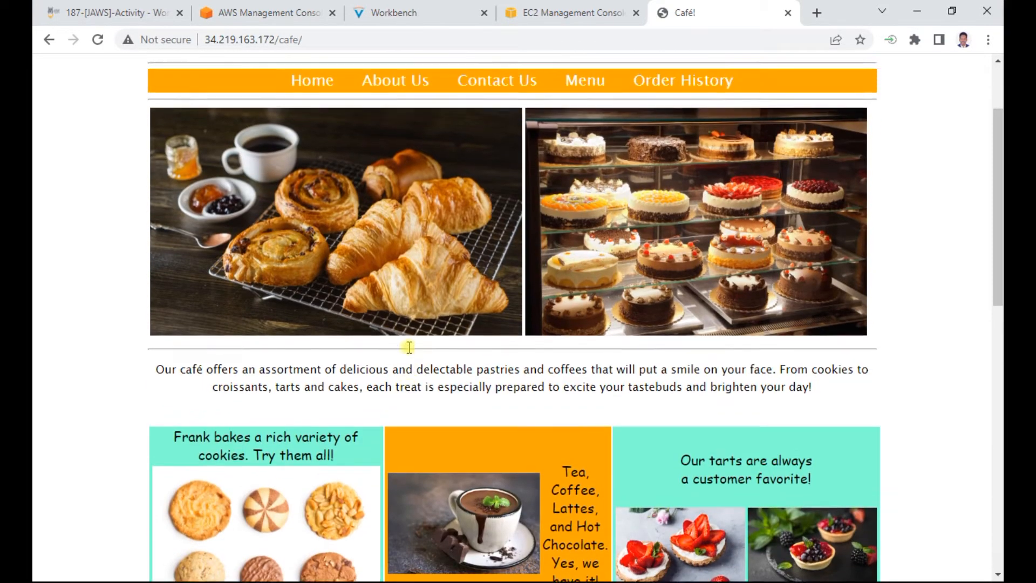
scroll(620, 318, down, 4)
scroll(620, 317, down, 4)
scroll(617, 317, up, 8)
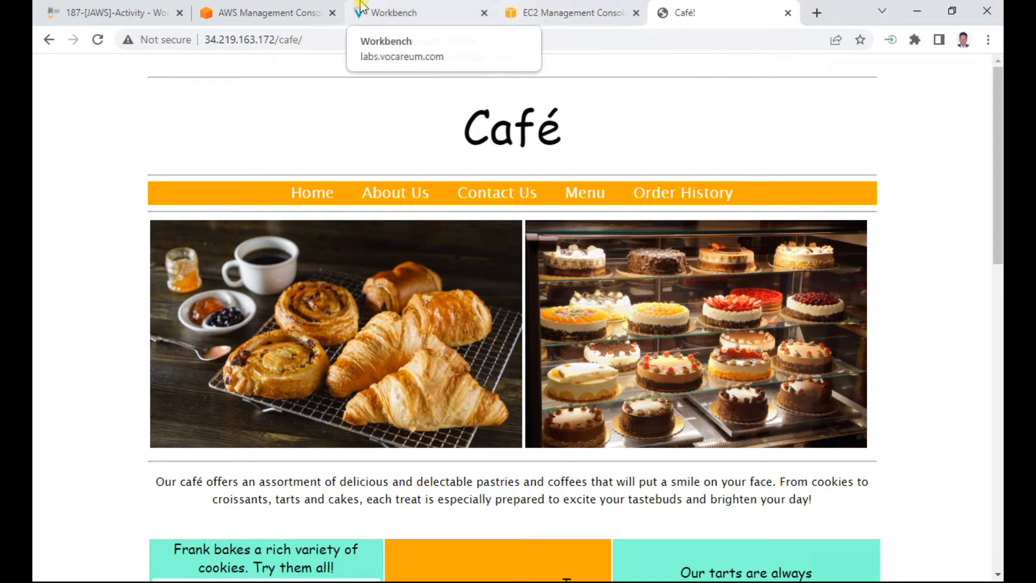
Read the Task 2 and Task 2.1 instructions on creating a CloudTrail log, and return to the Café website.
click(400, 12)
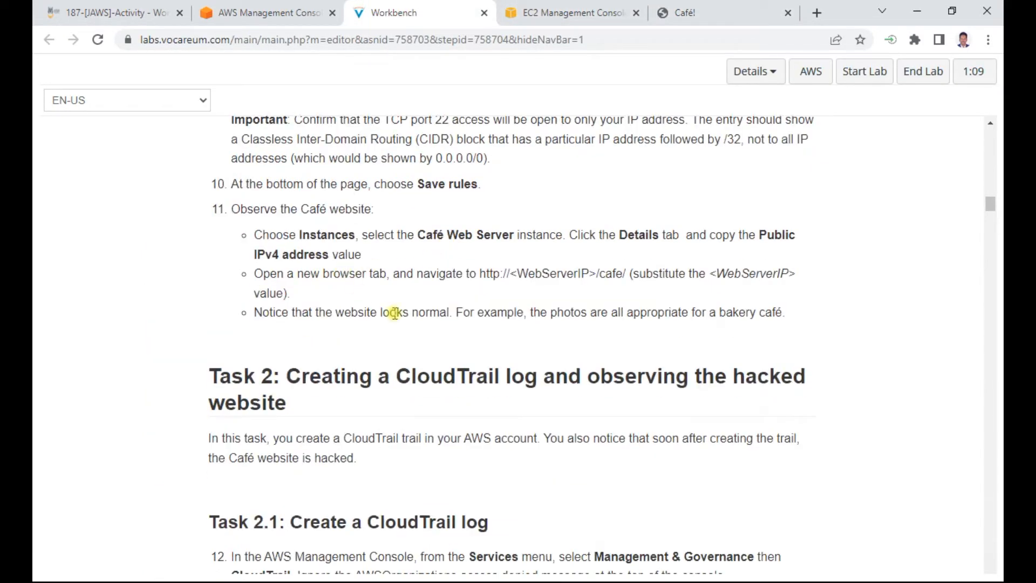
scroll(394, 315, down, 3)
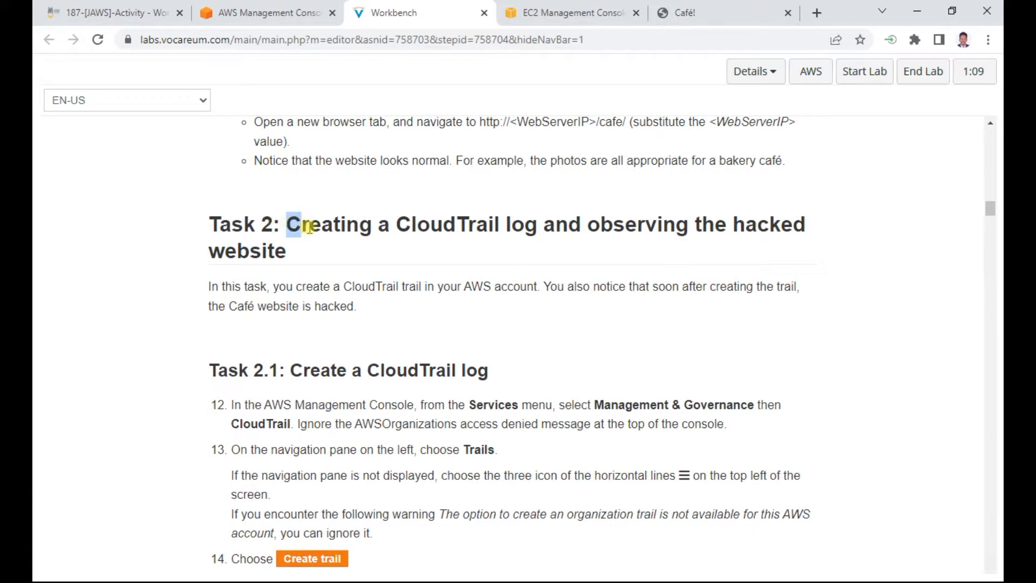
drag(287, 223, 329, 243)
scroll(548, 253, down, 1)
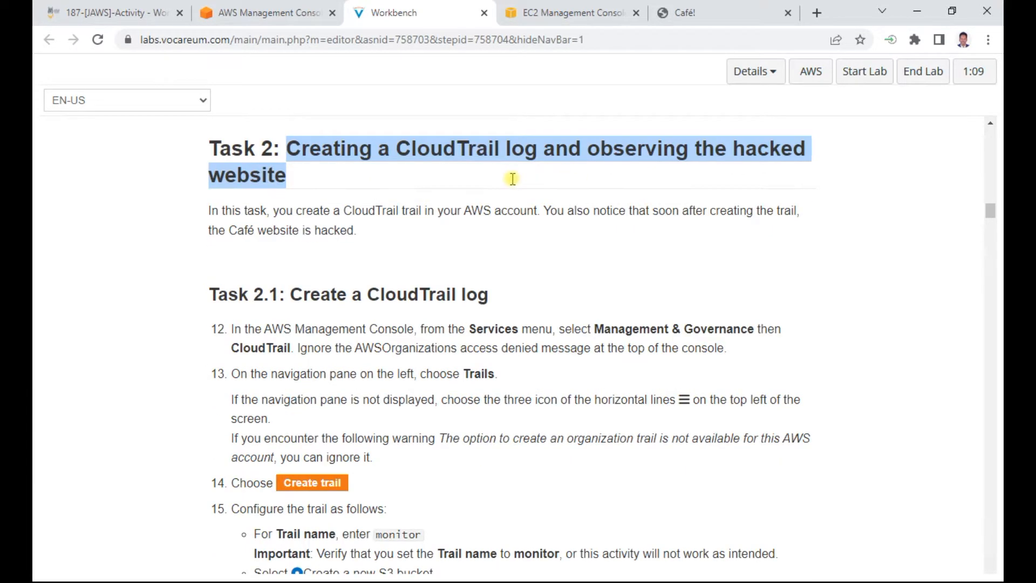
scroll(335, 238, down, 1)
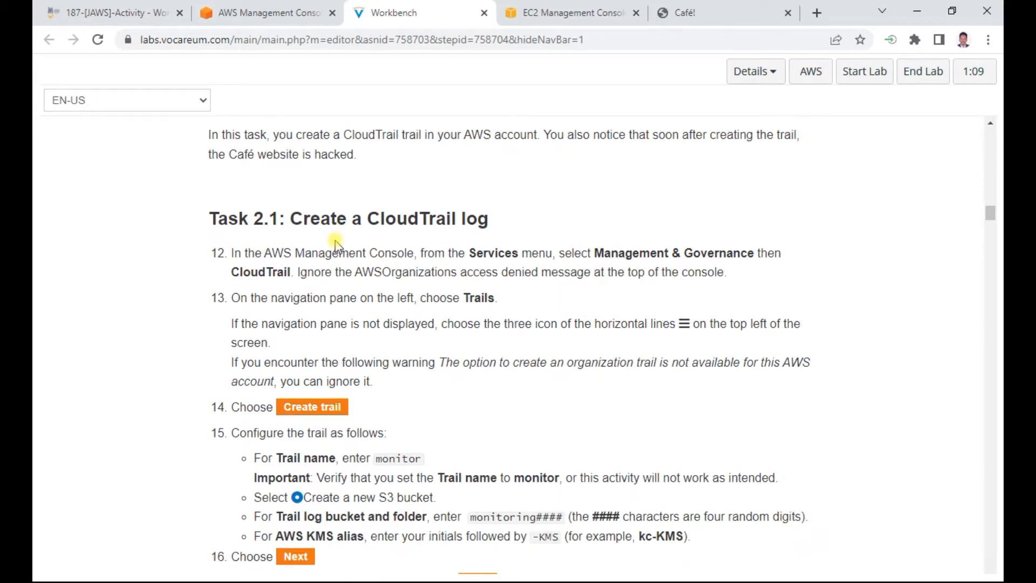
click(696, 15)
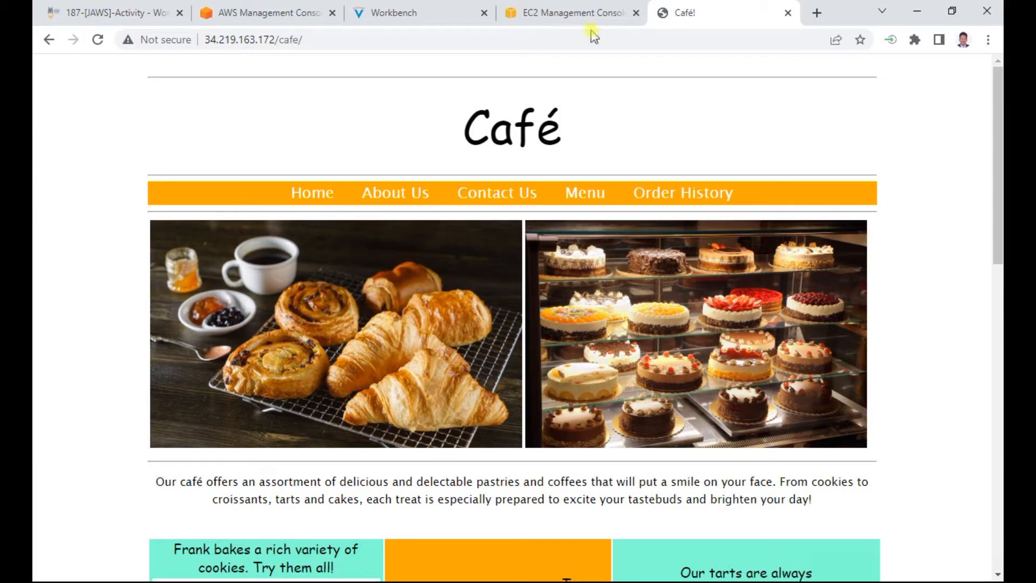
Move the Workbench instructions browser tab ahead of the AWS Management Console tab.
click(572, 13)
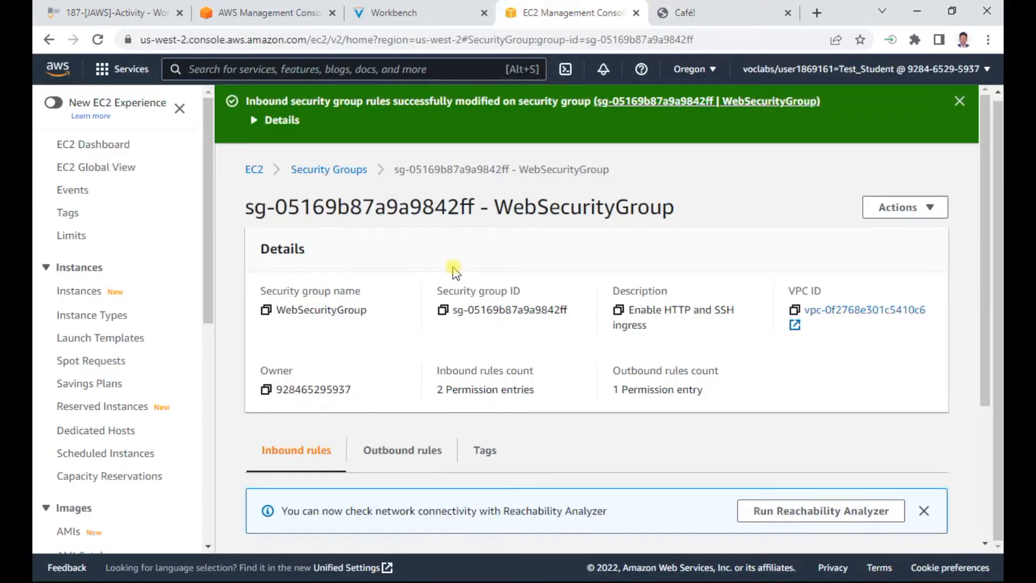
click(406, 14)
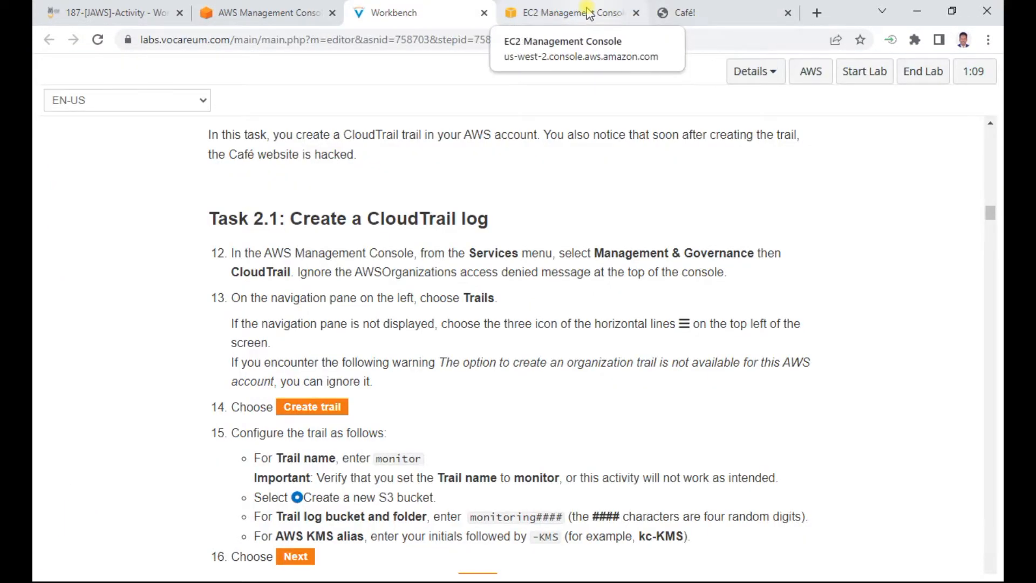
click(681, 13)
click(561, 13)
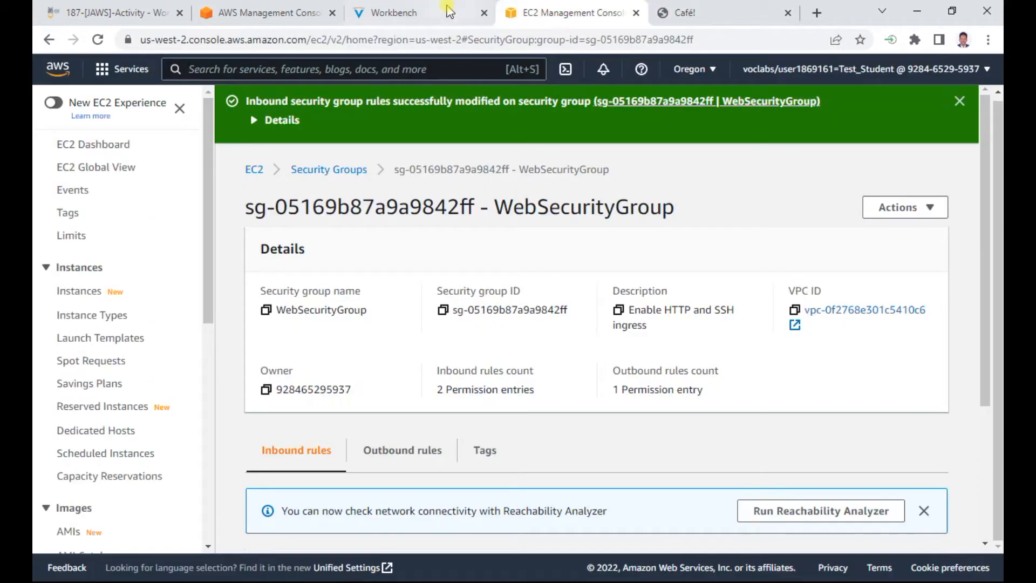
click(247, 14)
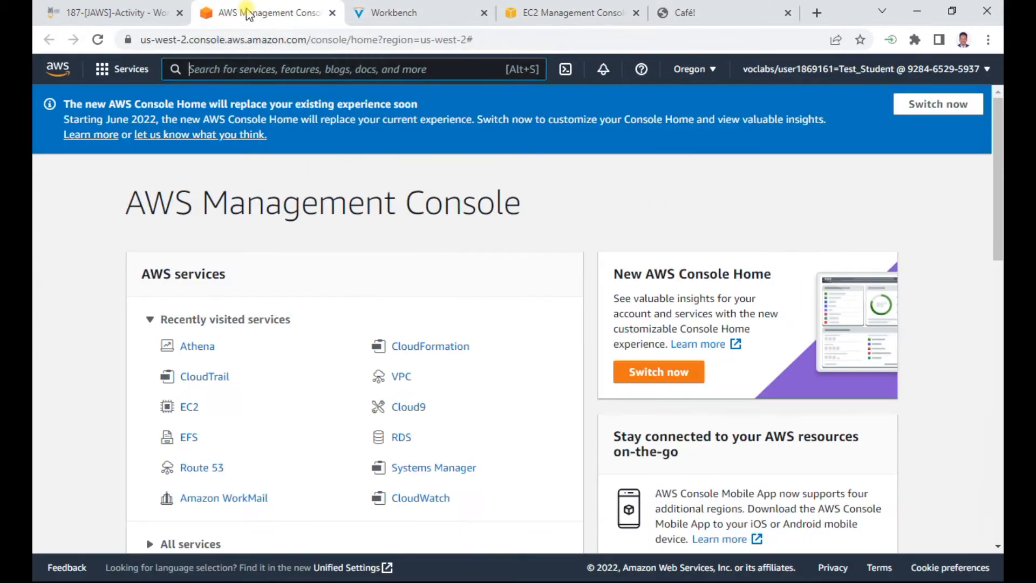
drag(370, 13, 242, 16)
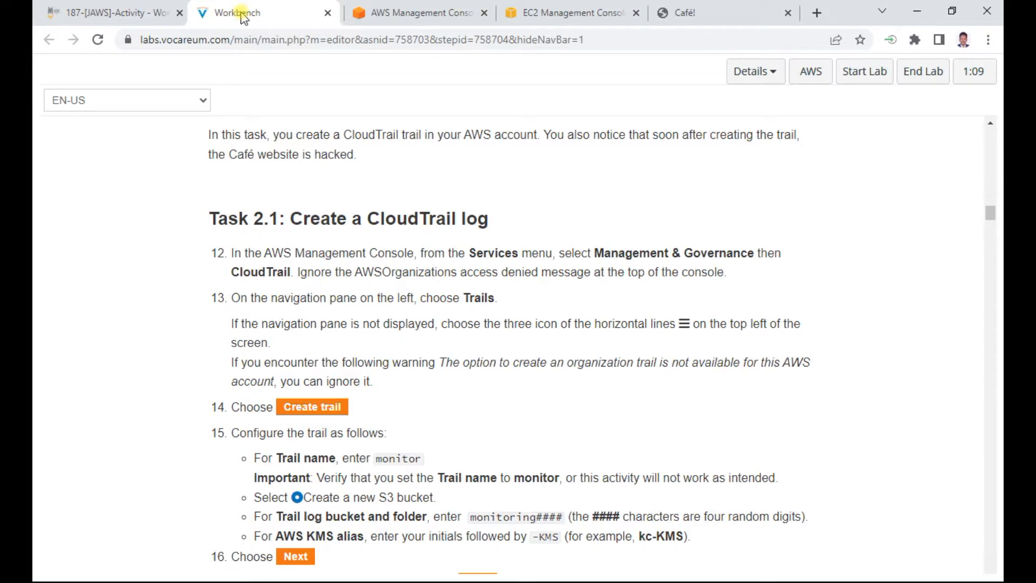
Open CloudTrail from the AWS Management Console, check the Task 2.1 instructions and go to the Trails page.
click(408, 16)
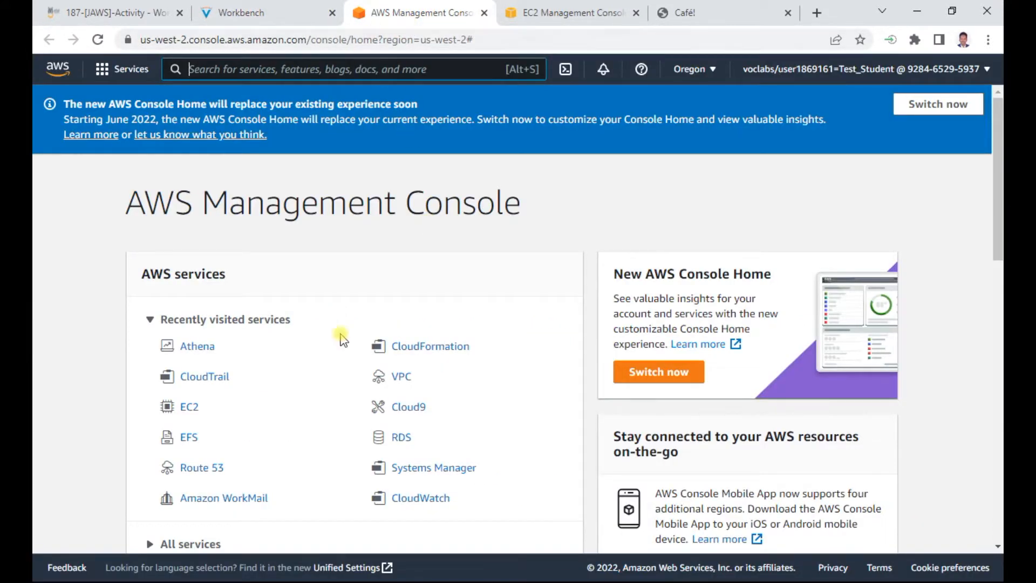
click(205, 376)
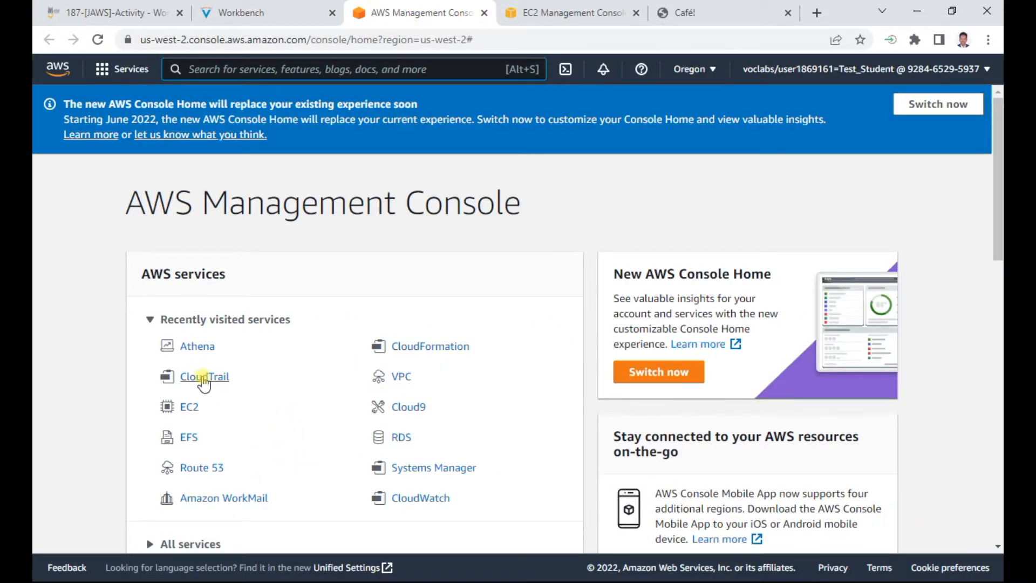
click(259, 16)
scroll(405, 189, down, 1)
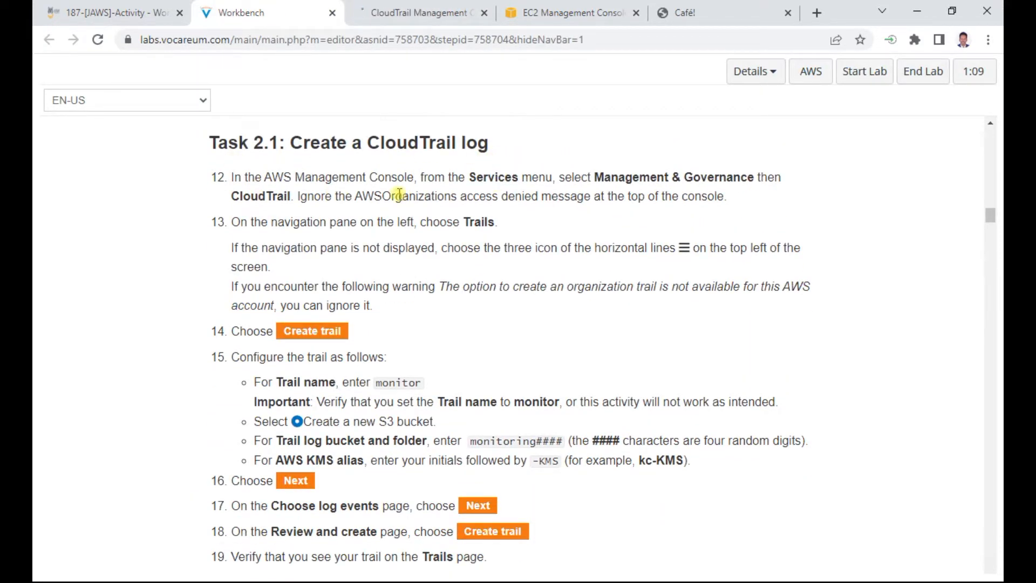
scroll(333, 193, down, 1)
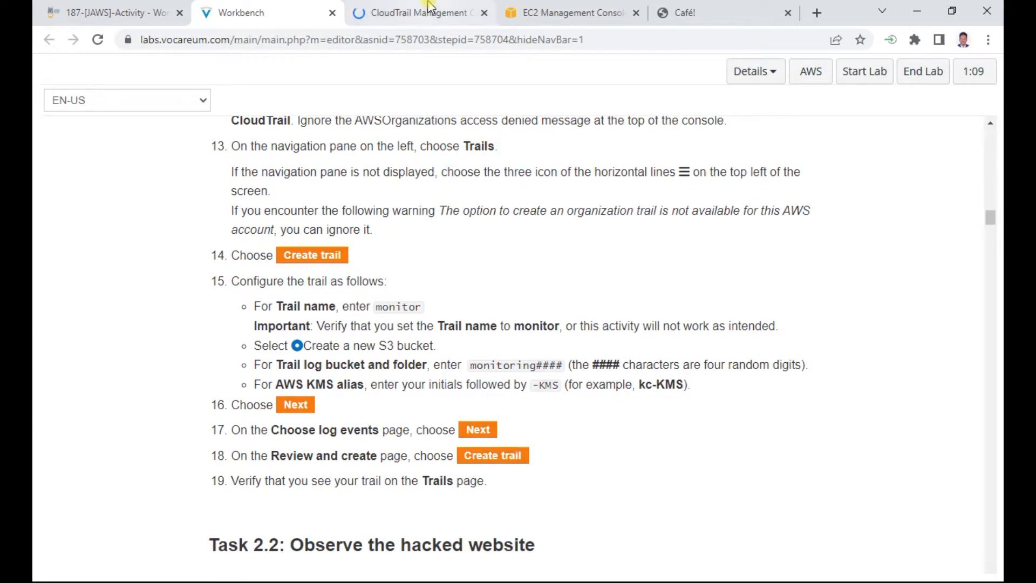
click(421, 12)
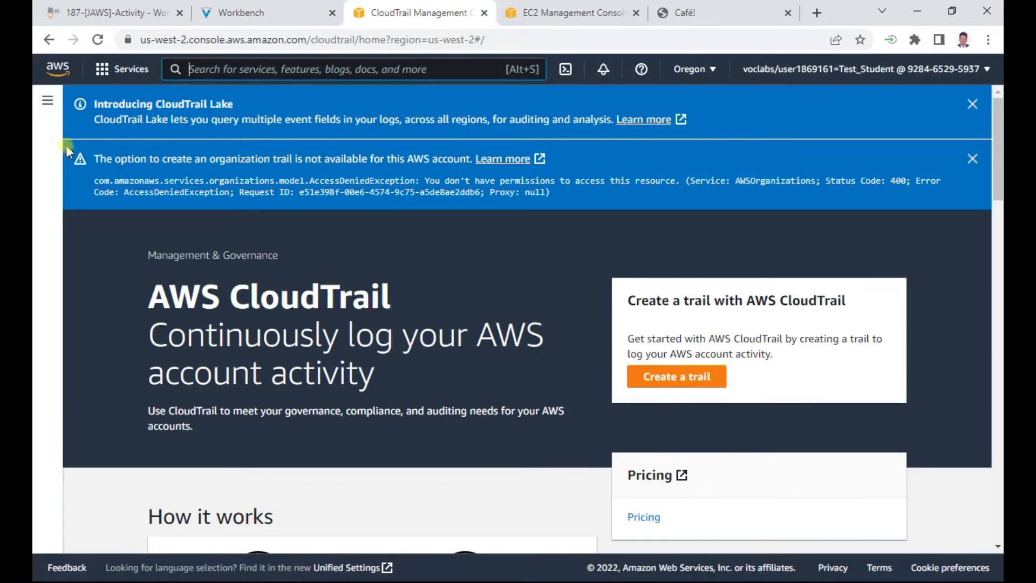
click(45, 99)
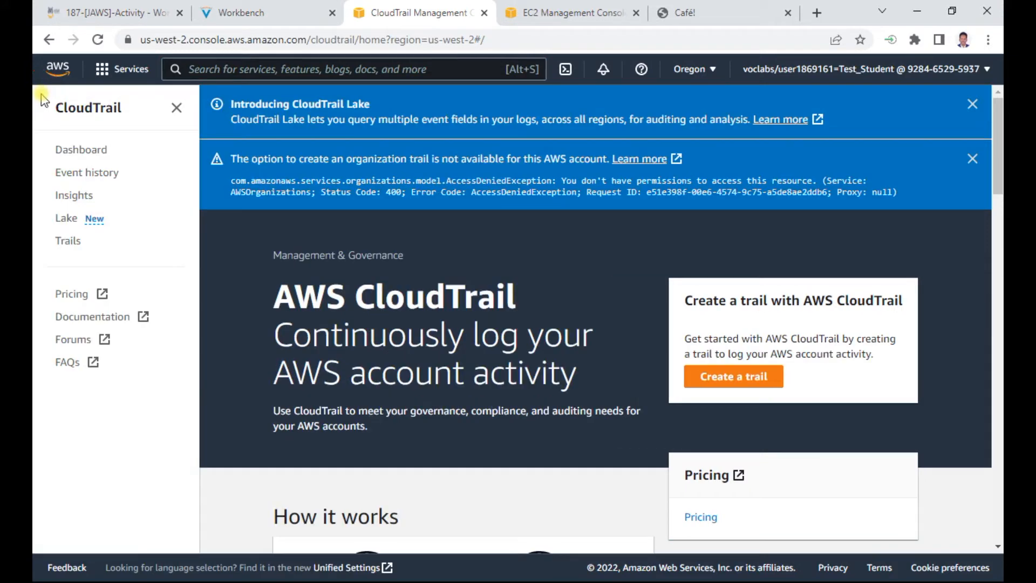
click(69, 240)
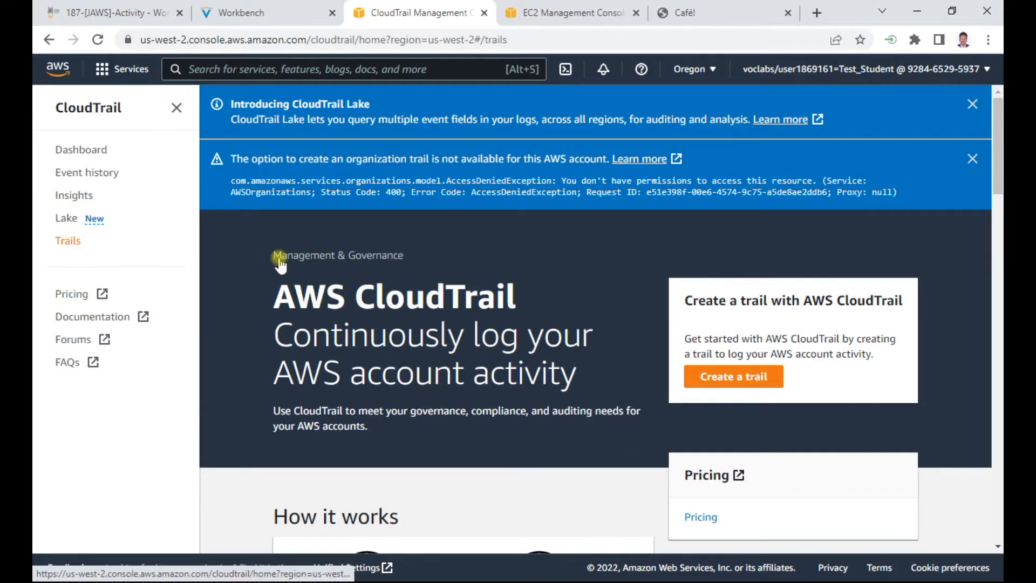
Start creating a trail and set its name to monitor, copied from the lab instructions.
click(283, 16)
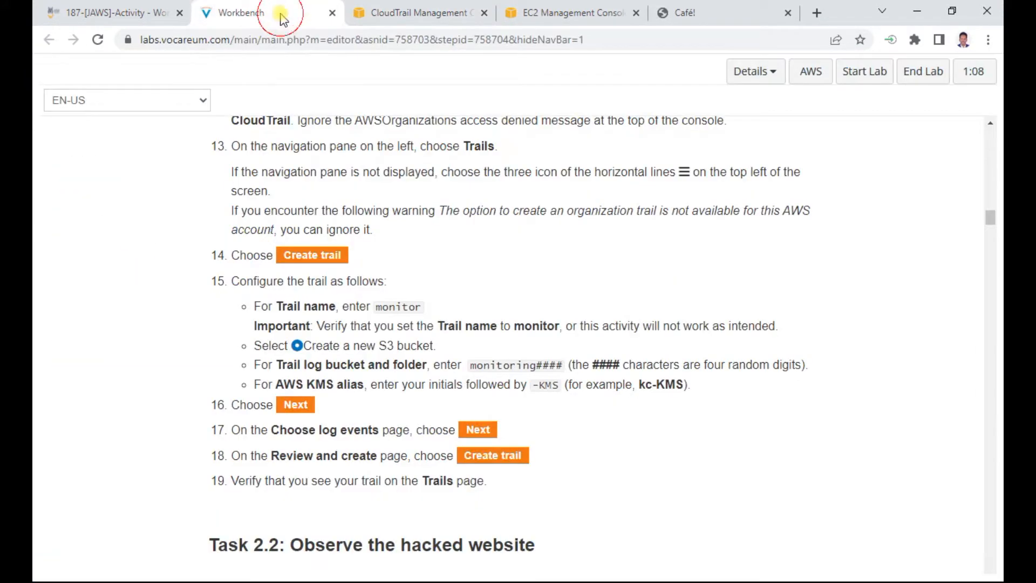
scroll(318, 249, down, 1)
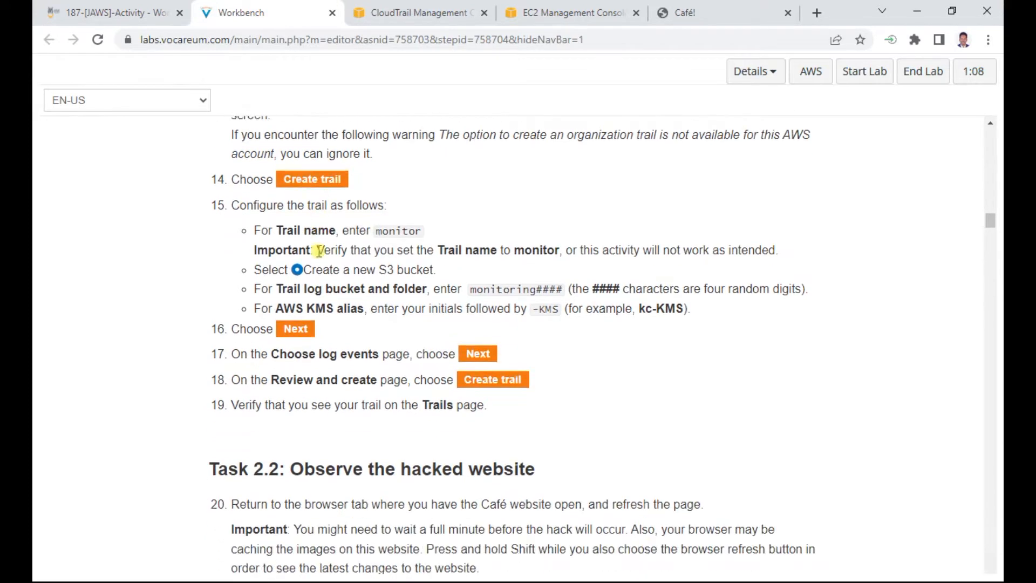
double_click(392, 230)
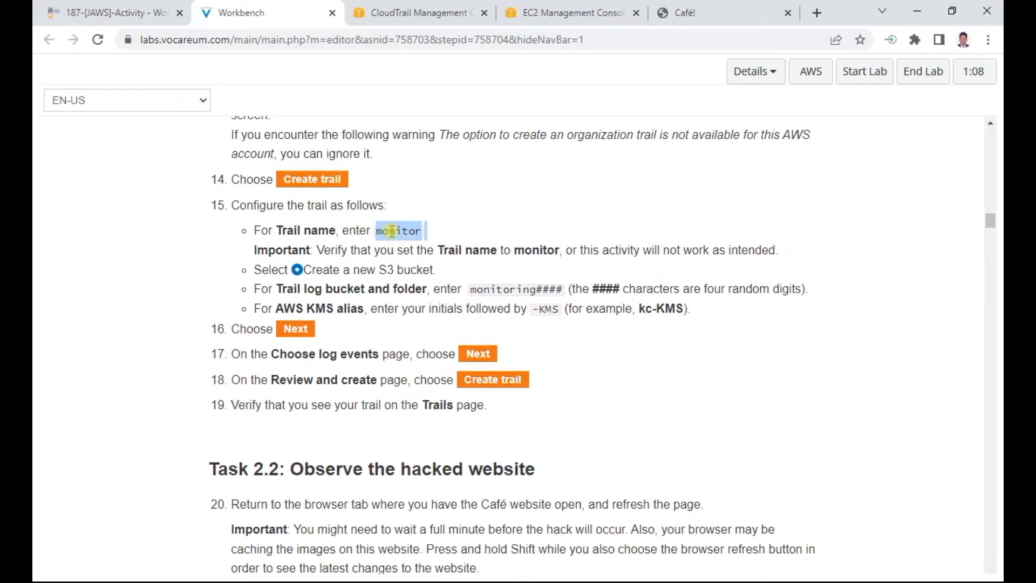
key(ctrl+c)
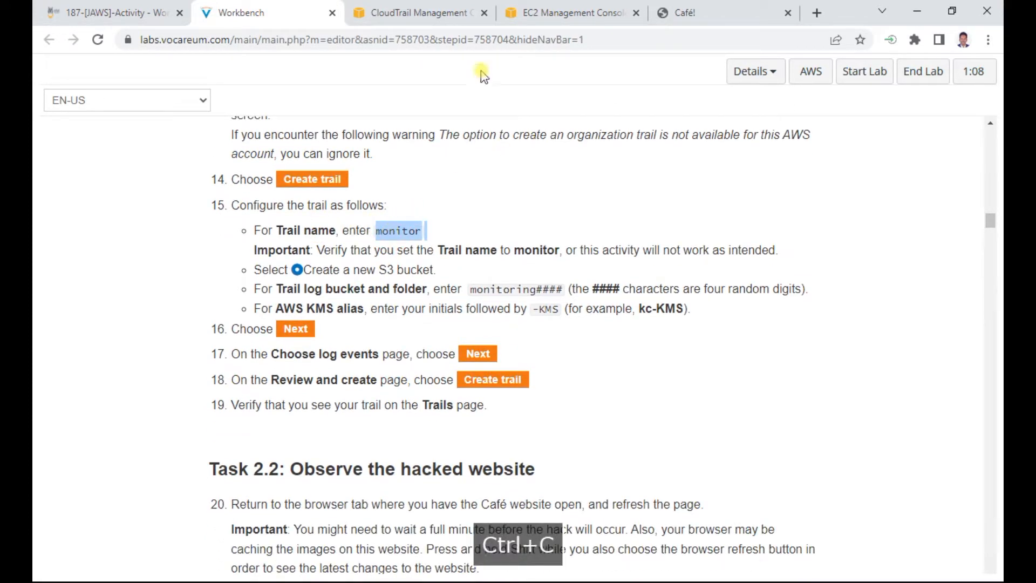
click(435, 20)
click(861, 205)
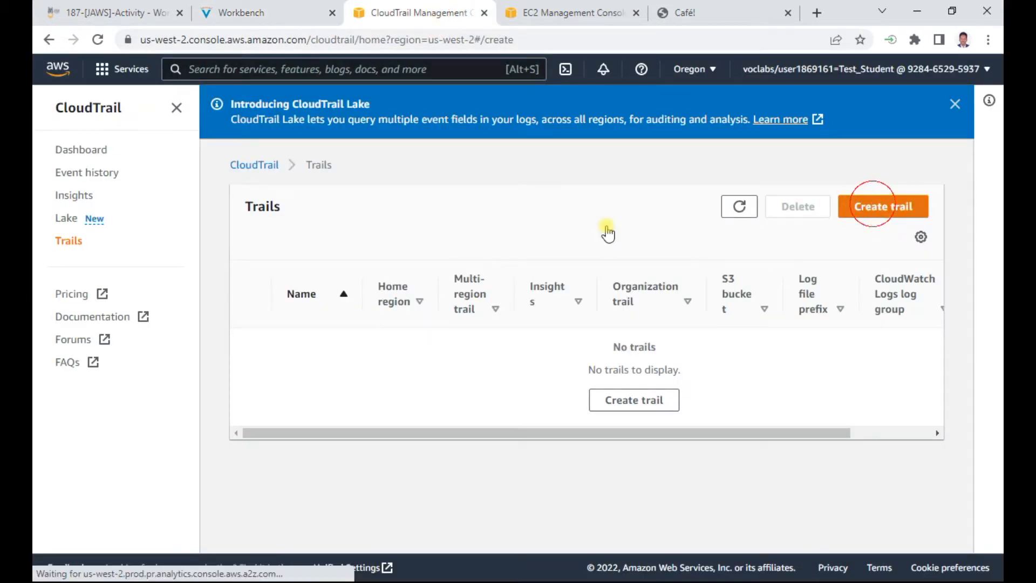
click(331, 354)
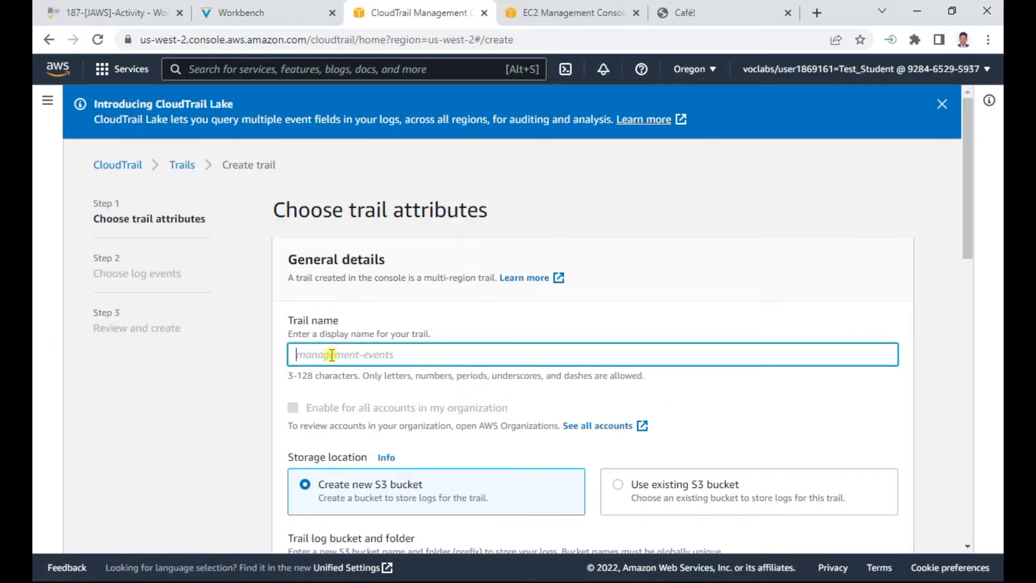
key(ctrl+v)
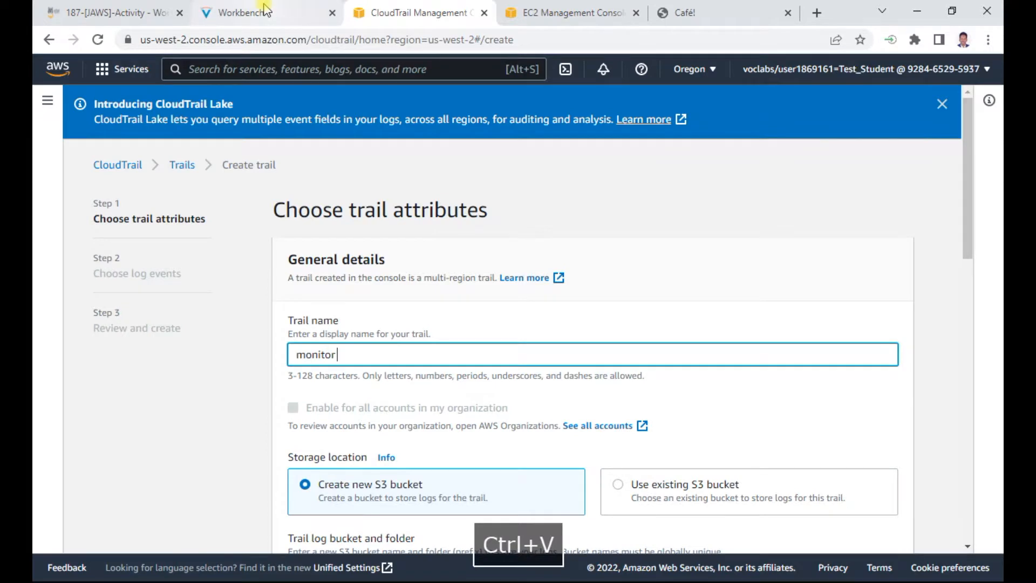
Replace the default trail log bucket and folder name with monitoring537101, following the lab's monitoring#### pattern.
click(240, 12)
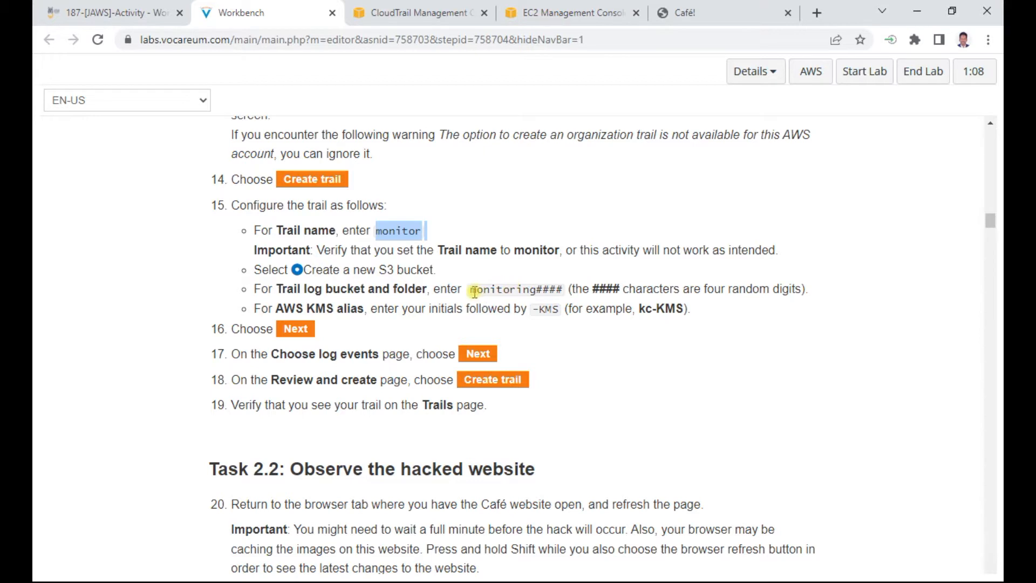
drag(473, 289, 566, 289)
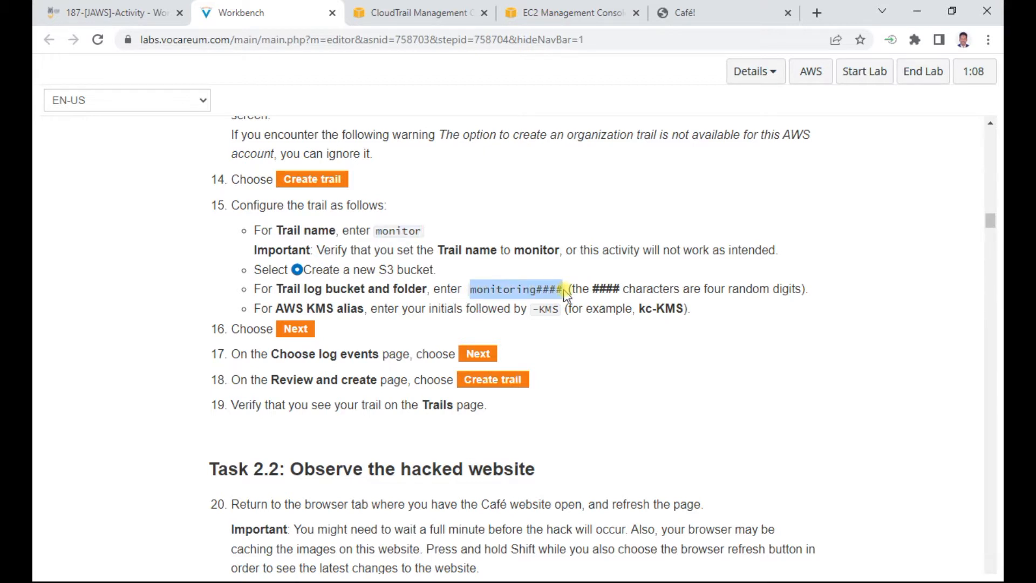
key(ctrl+c)
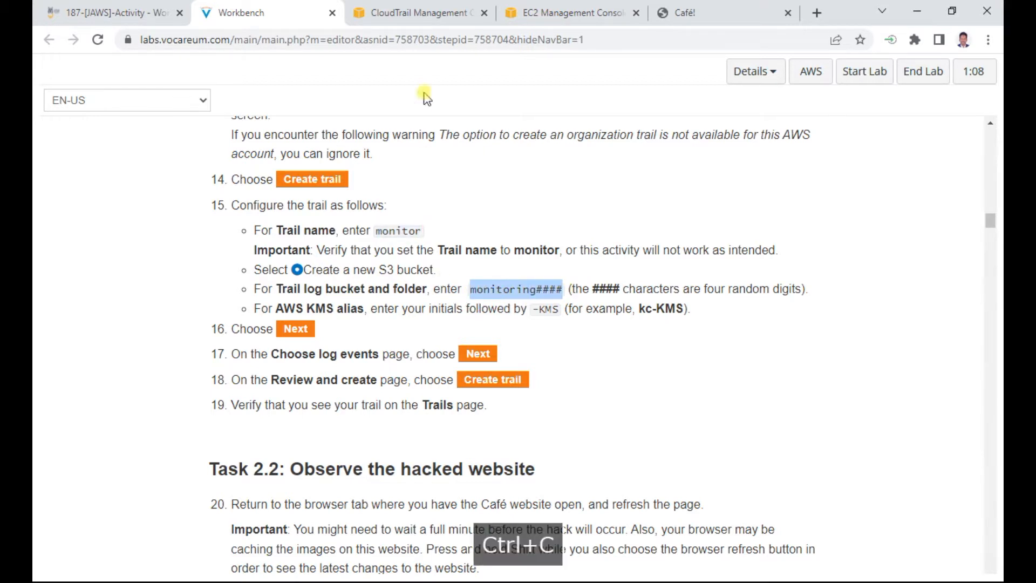
click(420, 16)
scroll(341, 359, down, 3)
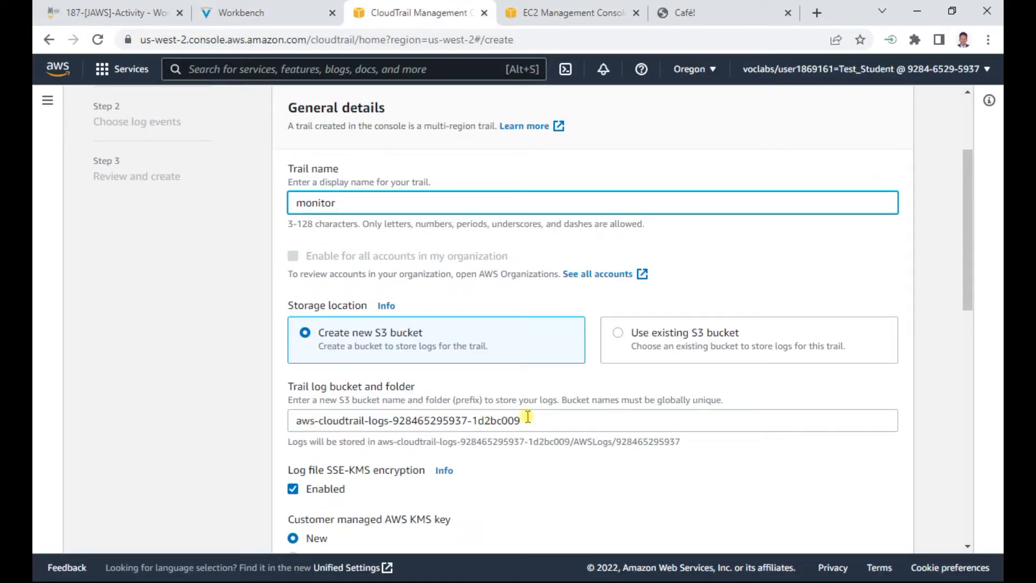
drag(532, 420, 270, 413)
key(Delete)
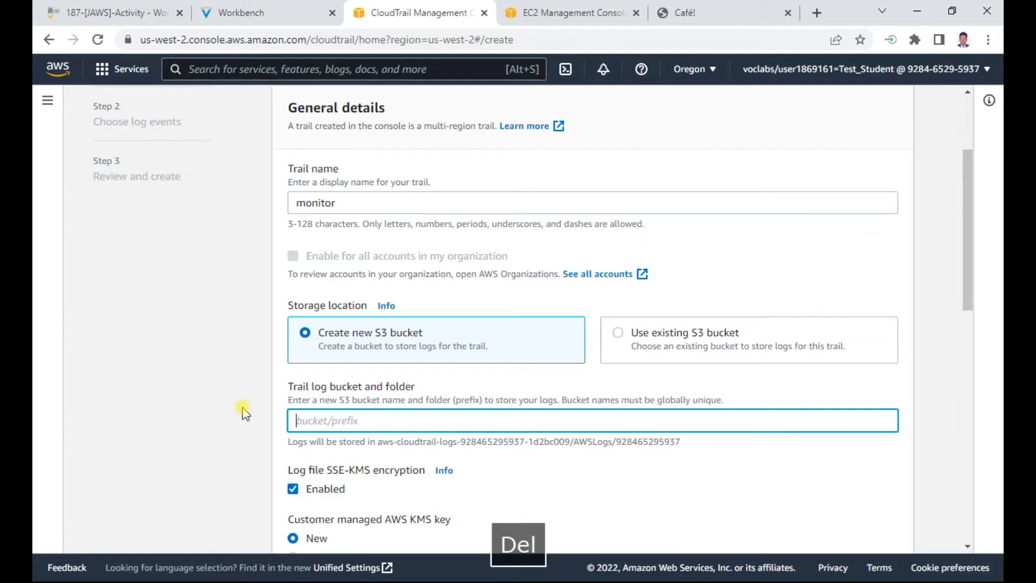
key(ctrl+v)
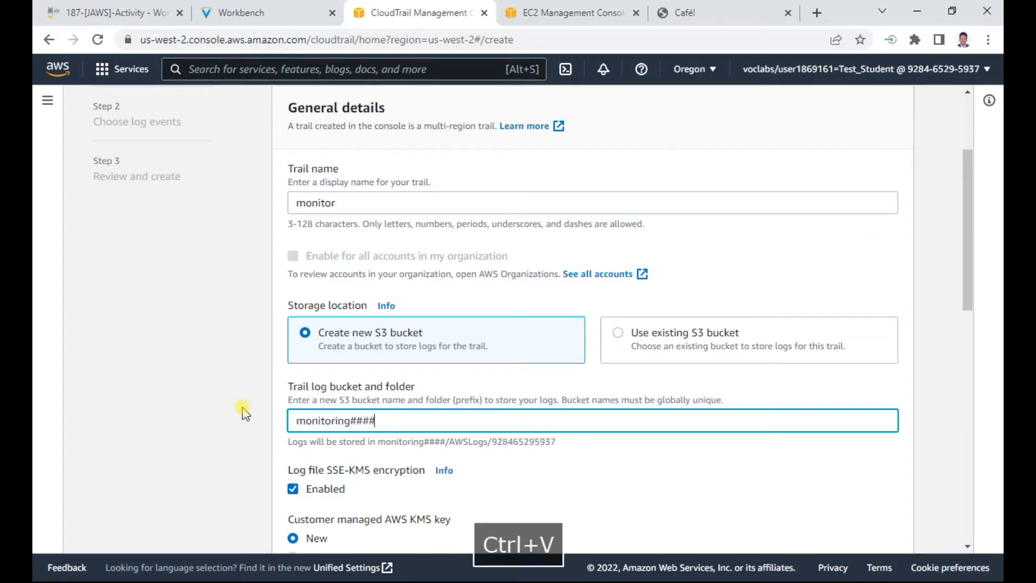
key(BackSpace)
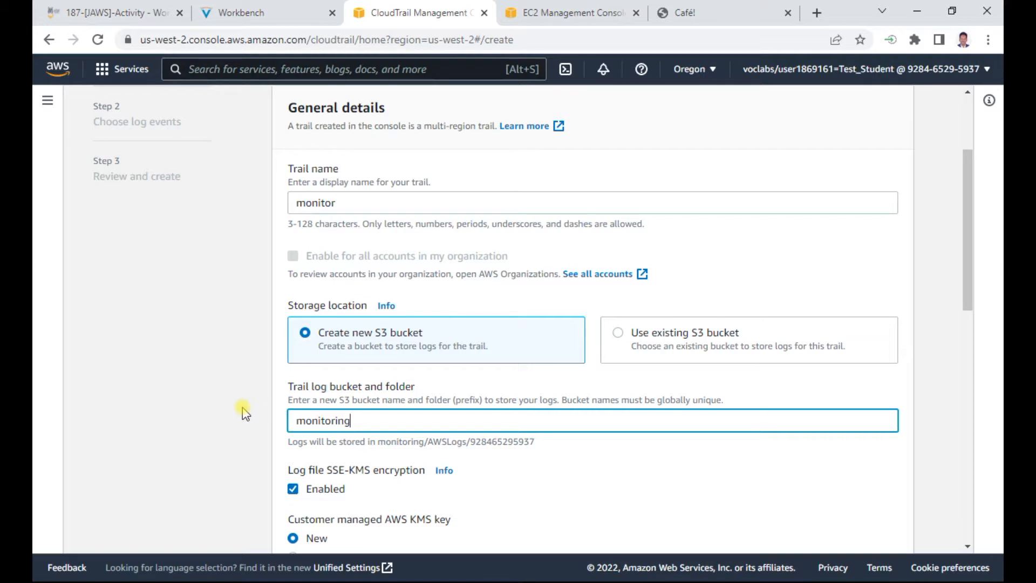
text(537101)
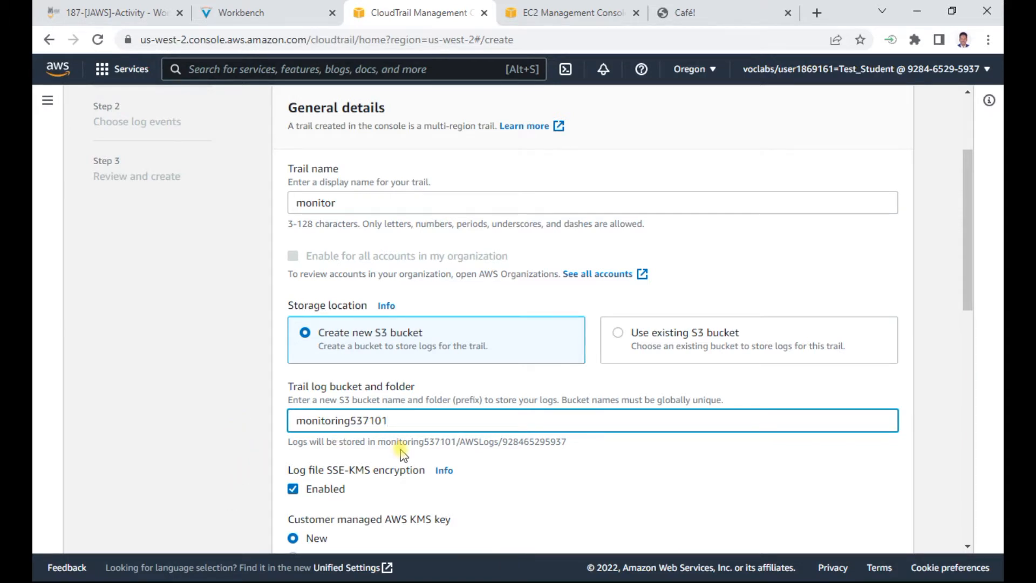
Check the alias format in the lab instructions and set the AWS KMS alias to kc-KMS.
scroll(401, 454, down, 2)
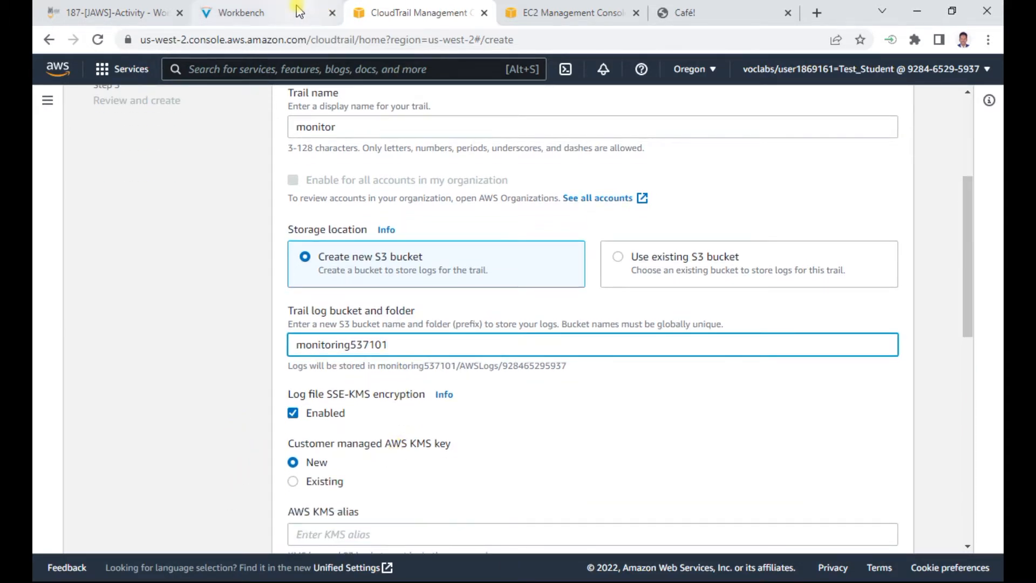
click(304, 21)
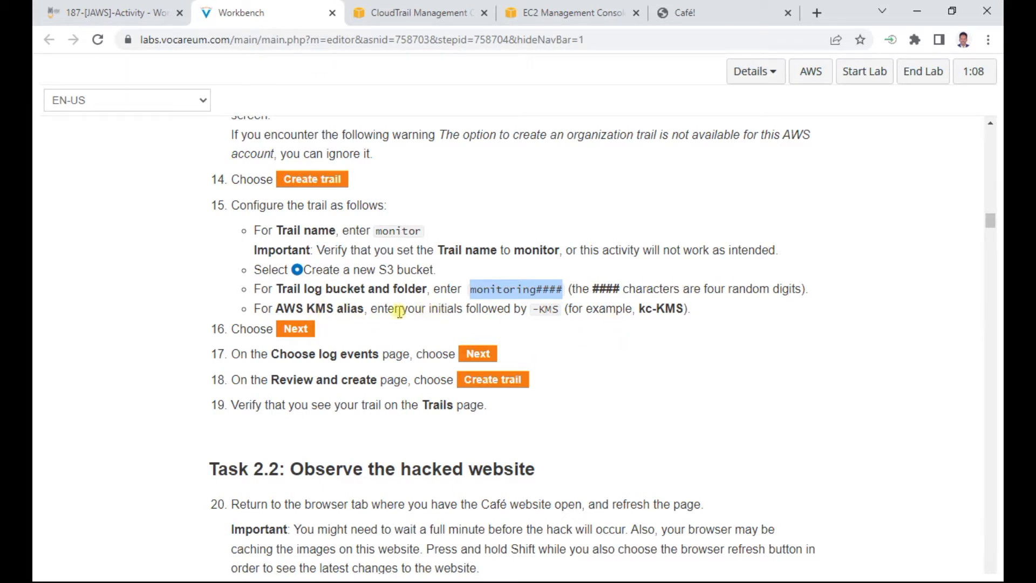
drag(640, 309, 680, 308)
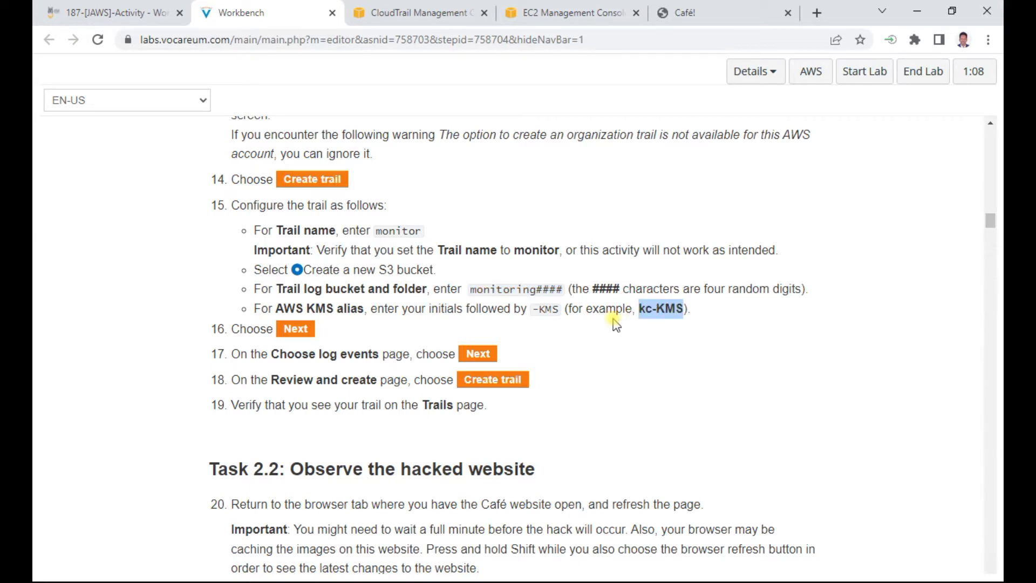
double_click(542, 309)
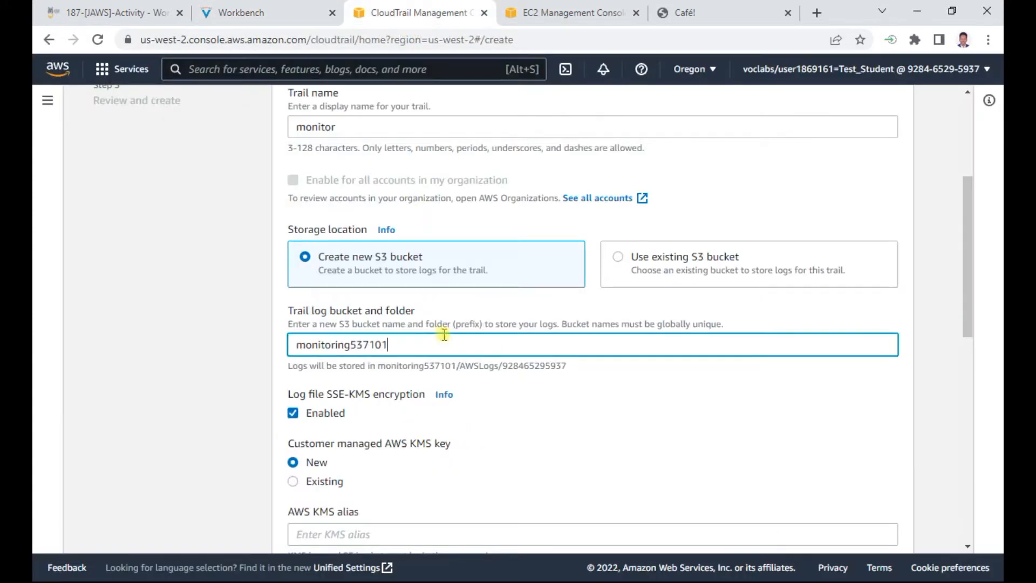
click(413, 13)
scroll(443, 335, down, 3)
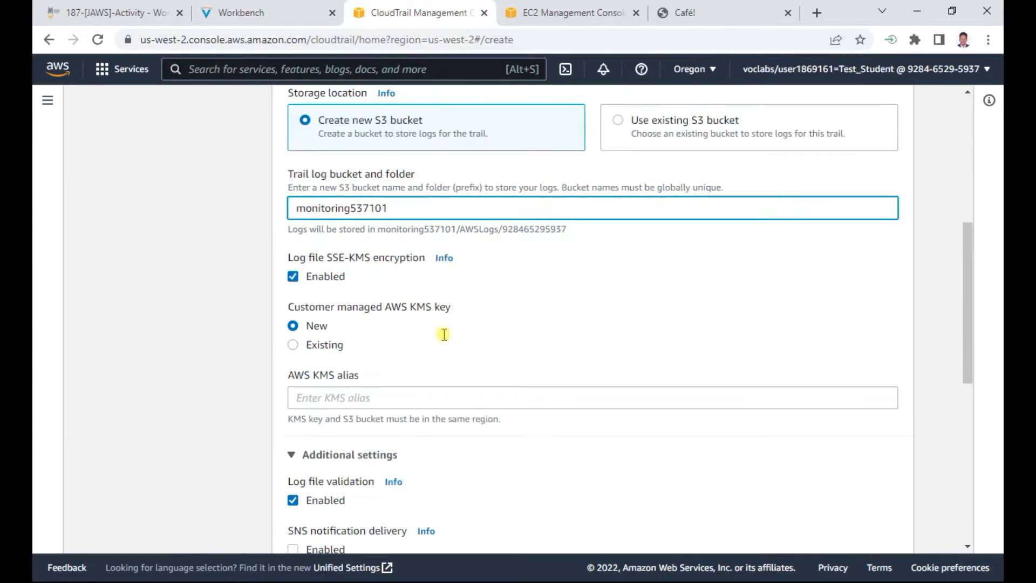
click(345, 384)
text(kc-KMS)
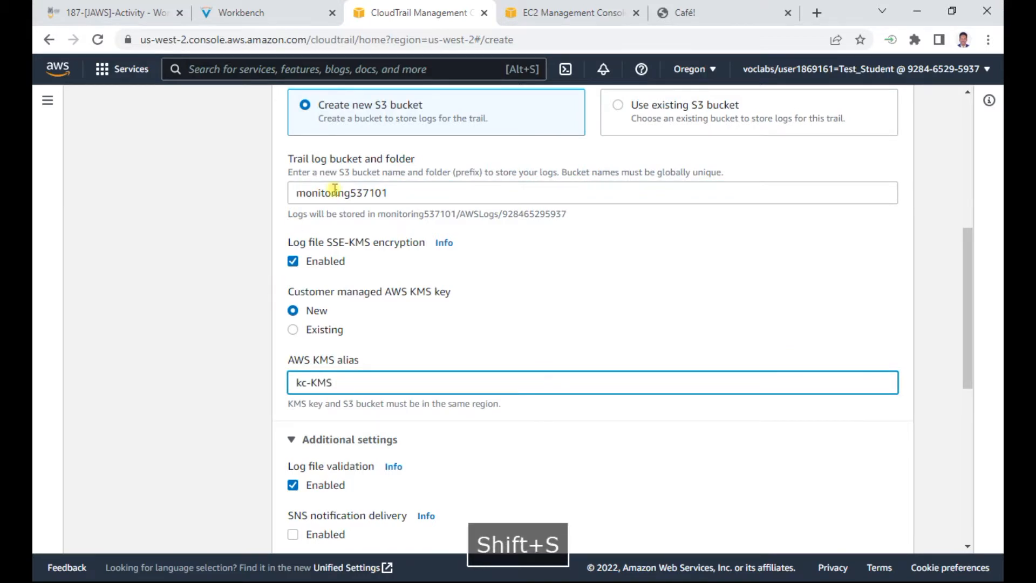
Check step 16 of the lab instructions and try to submit the trail attributes.
click(280, 13)
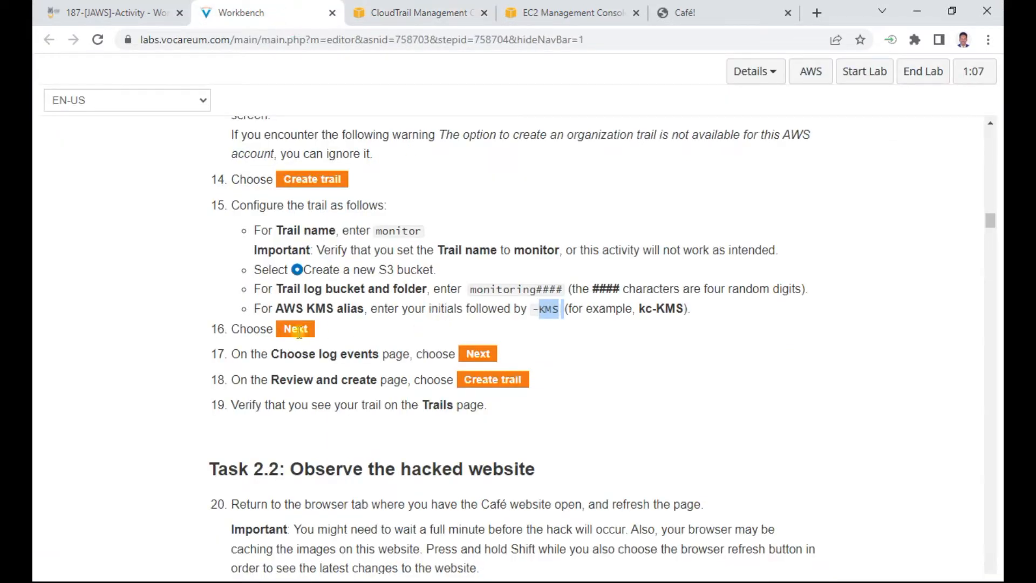
click(421, 12)
scroll(539, 323, down, 8)
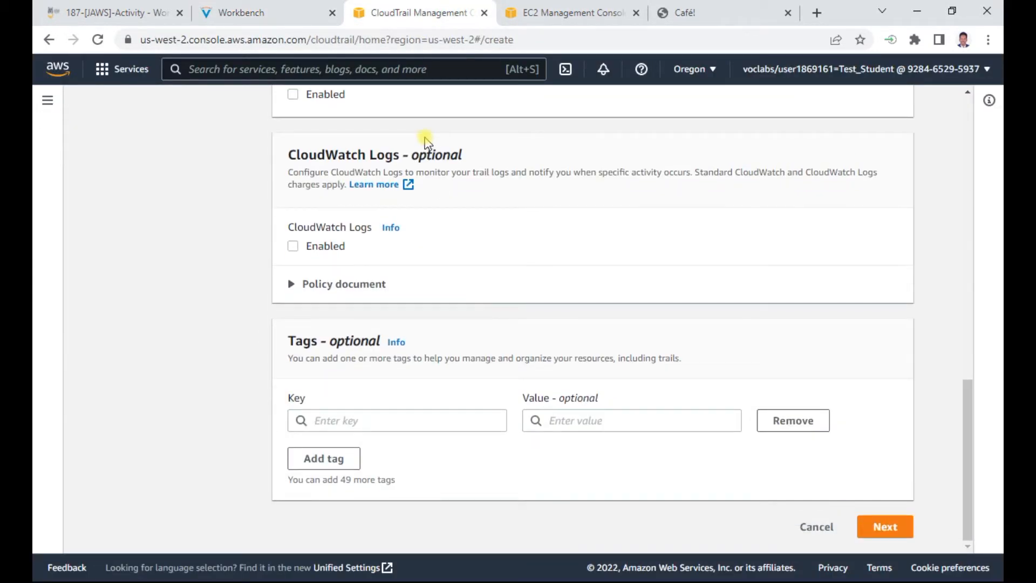
click(868, 526)
Remove the stray trailing character from the trail name so it reads monitor, and continue to the log event selection.
scroll(350, 227, up, 1)
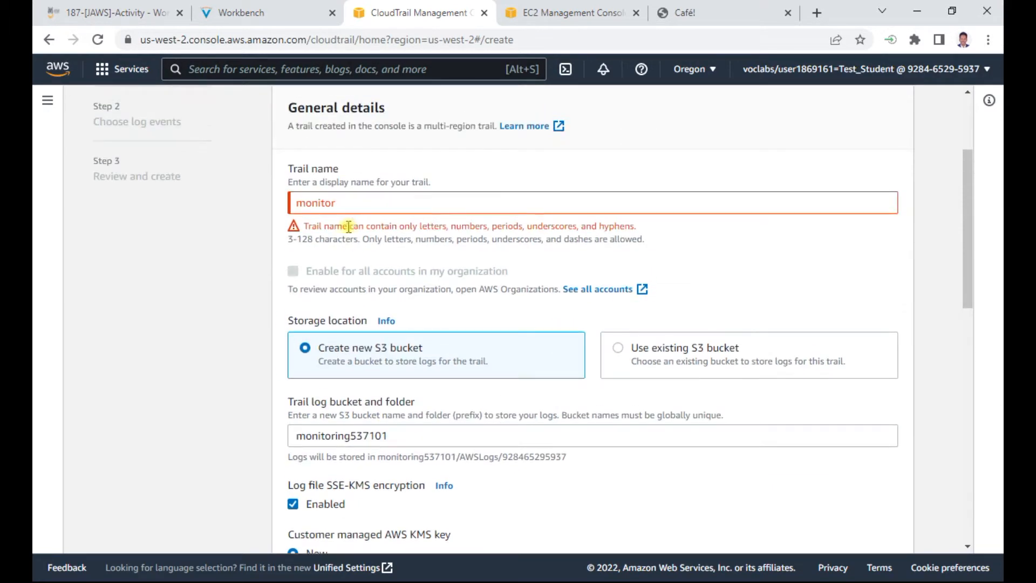
click(336, 205)
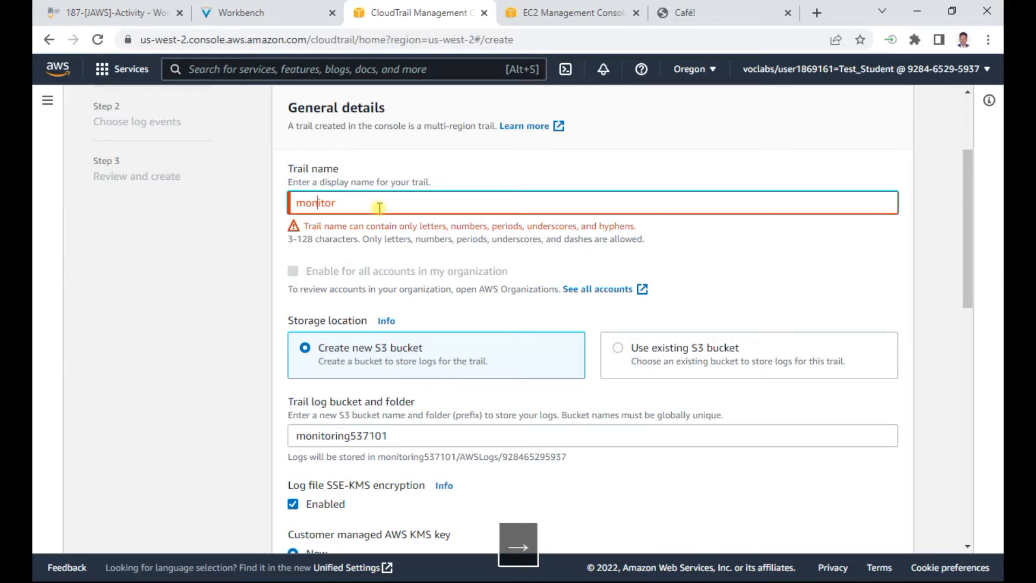
key(BackSpace)
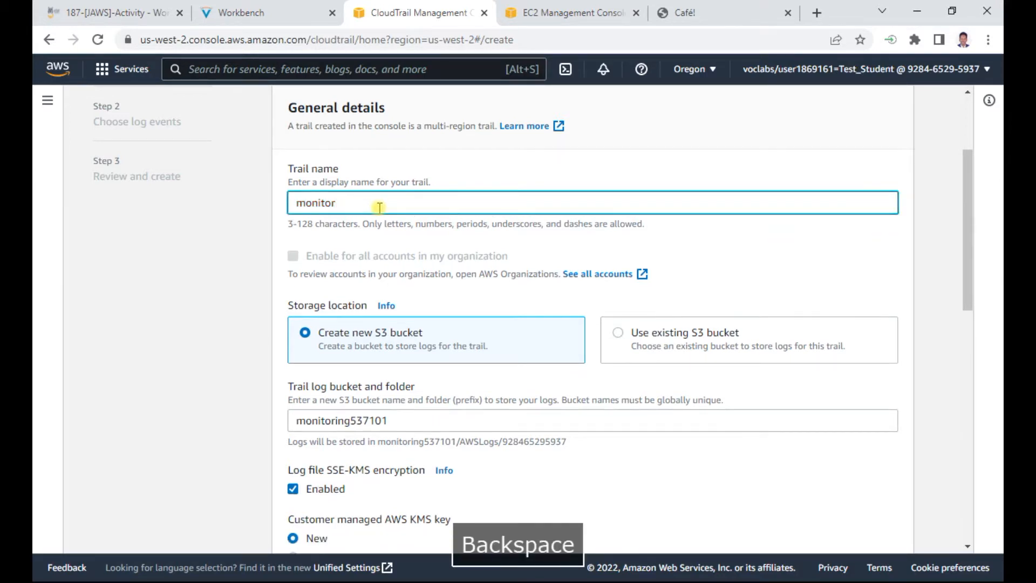
scroll(426, 310, down, 15)
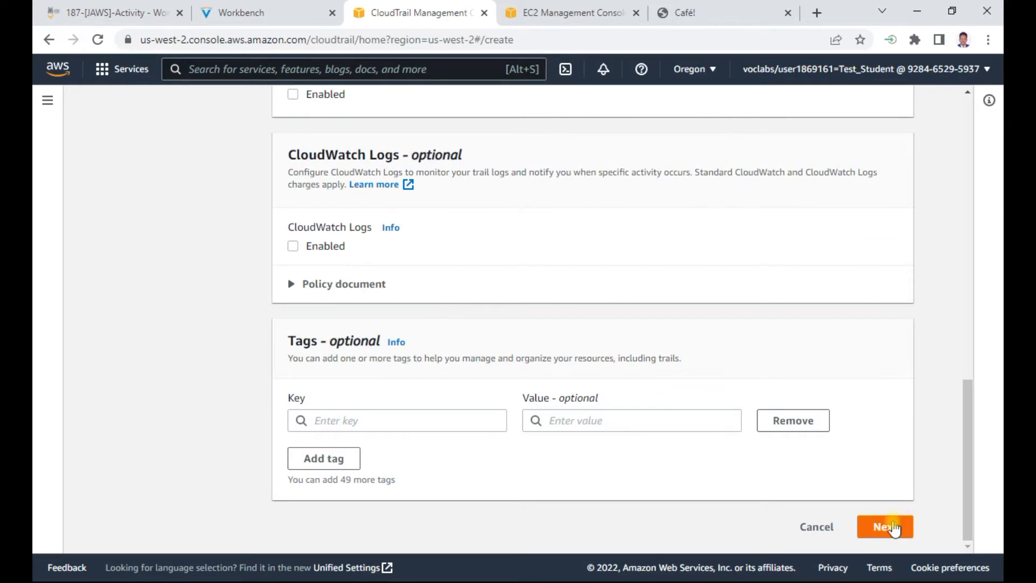
click(885, 534)
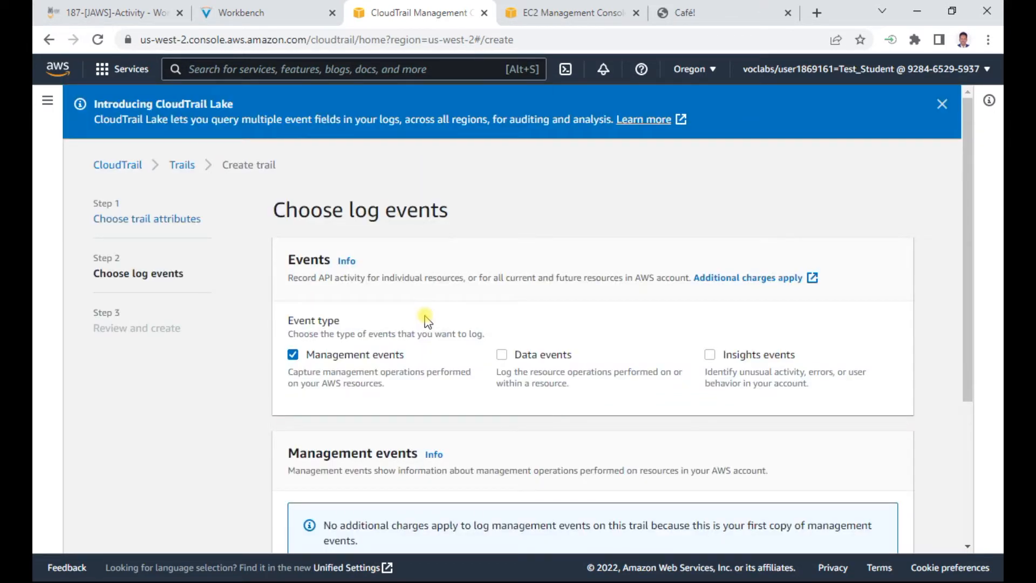
Check step 17 of the lab, keep the default management events with Read and Write activity, and continue to the review.
click(299, 12)
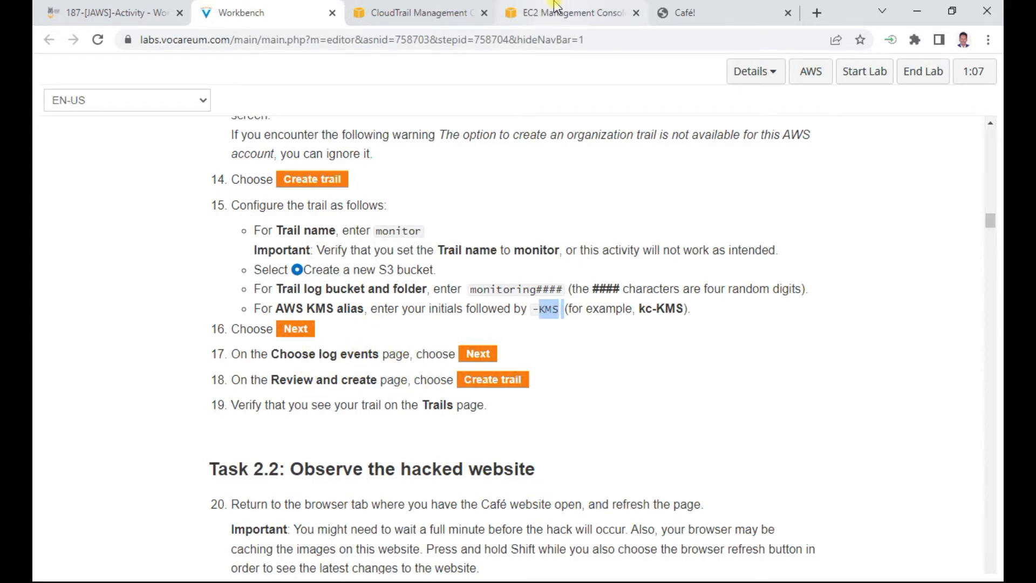
click(412, 12)
scroll(407, 325, down, 1)
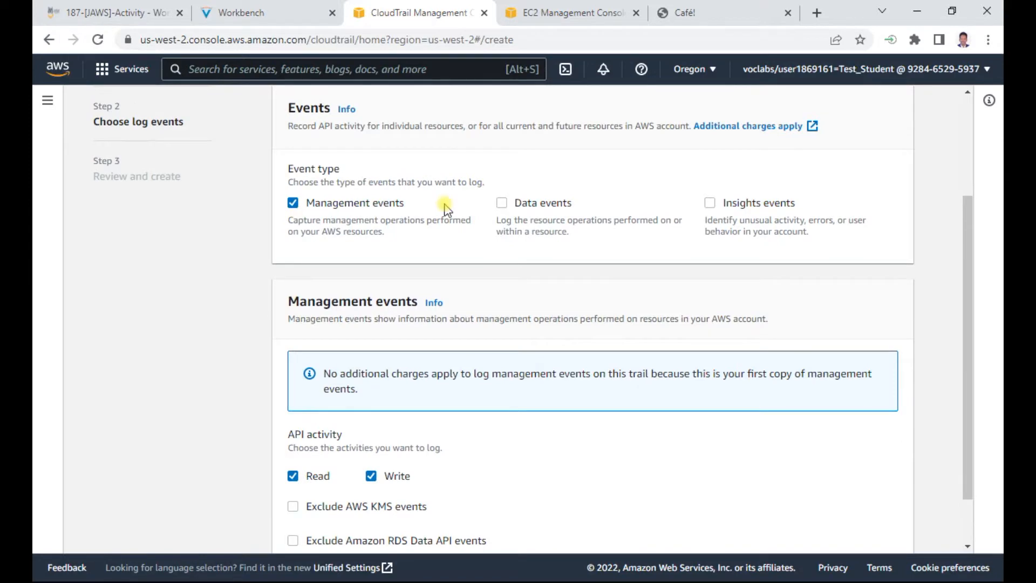
scroll(423, 358, down, 1)
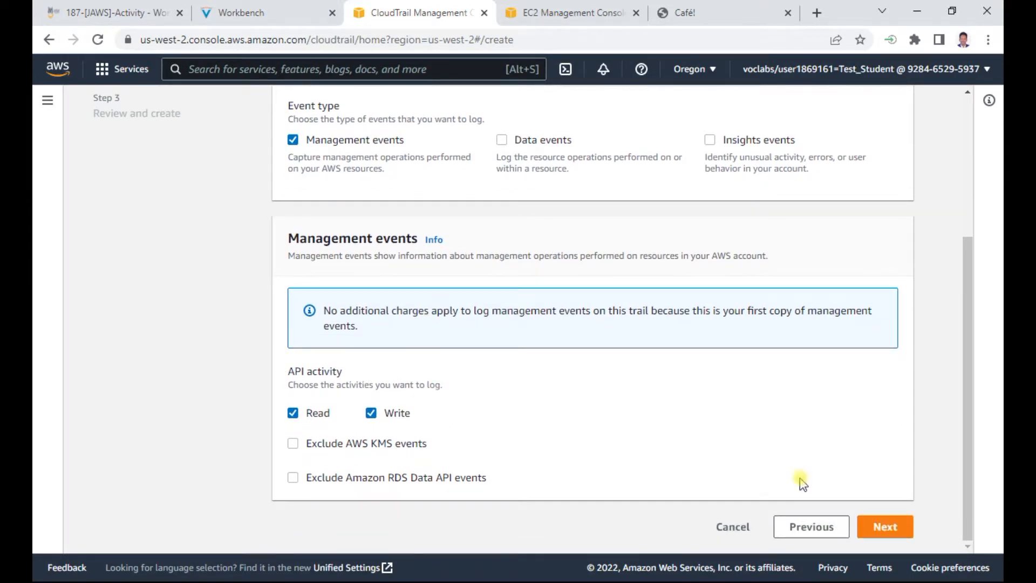
click(884, 526)
Review the trail configuration through to the log events and create the trail.
scroll(440, 261, down, 8)
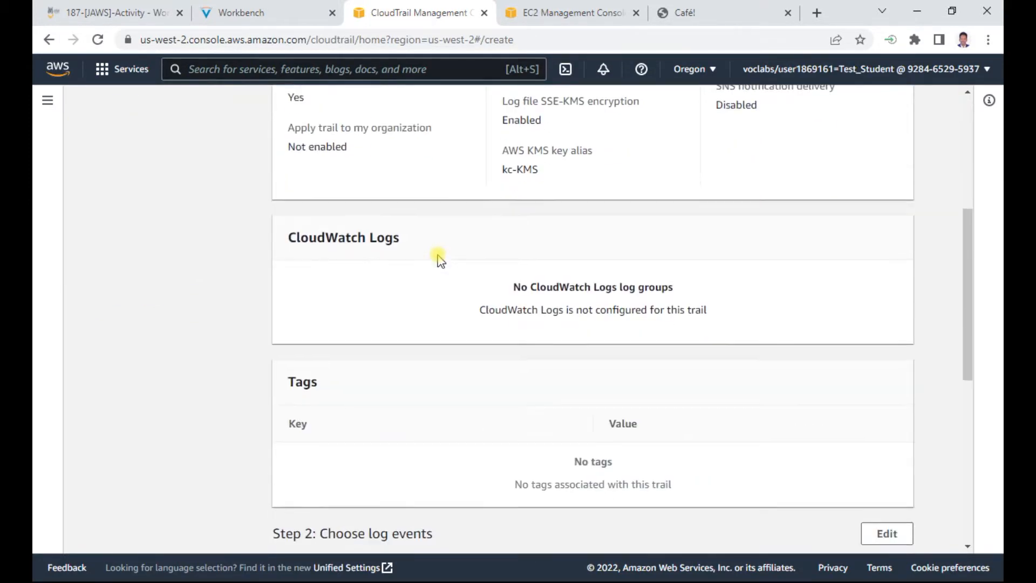
scroll(708, 331, down, 3)
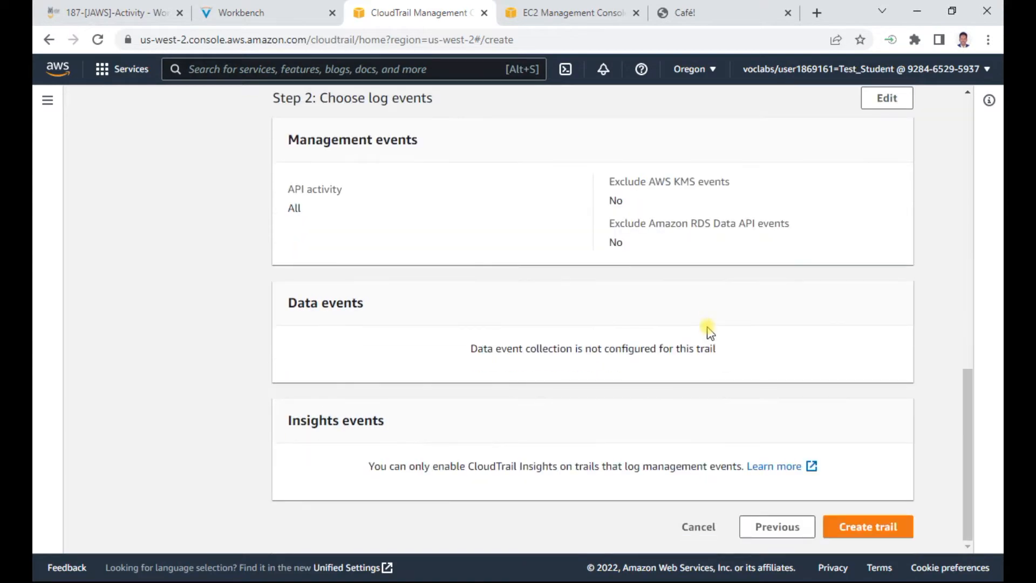
click(871, 526)
Read on to Task 2.2 in the lab instructions and verify the monitor trail in the CloudTrail trails list.
click(241, 8)
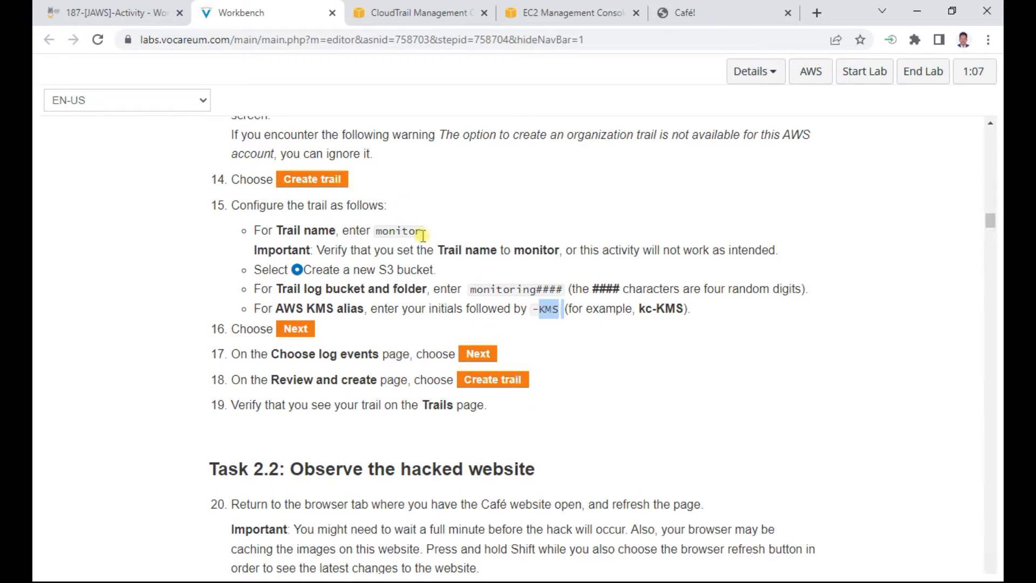
scroll(423, 236, down, 3)
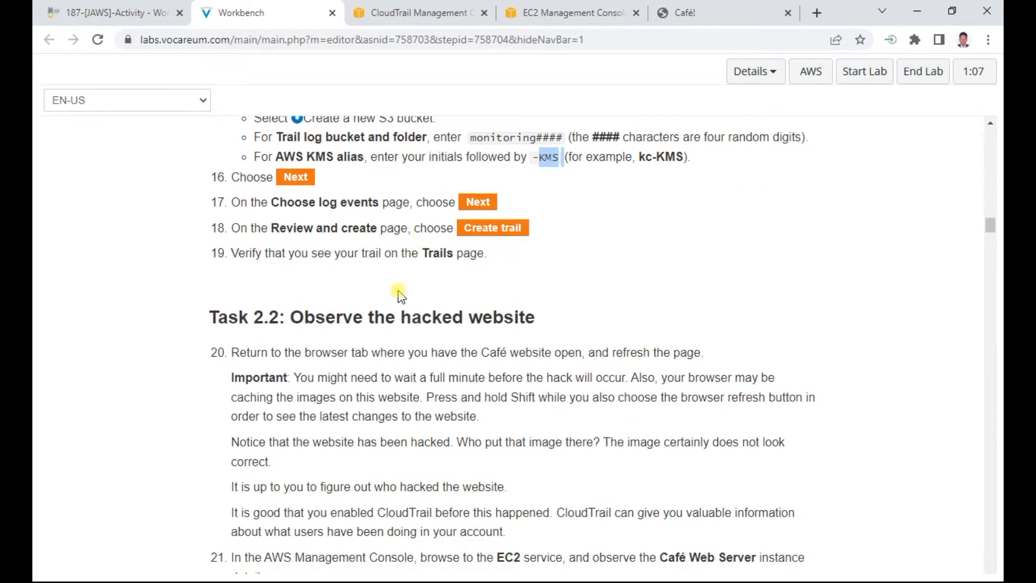
scroll(400, 294, down, 1)
drag(251, 239, 552, 239)
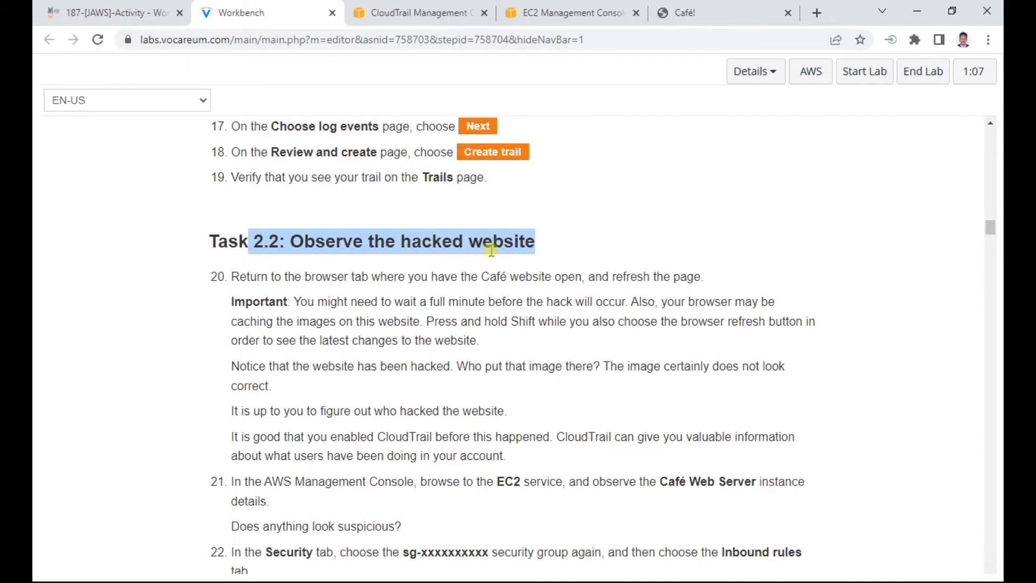
click(418, 13)
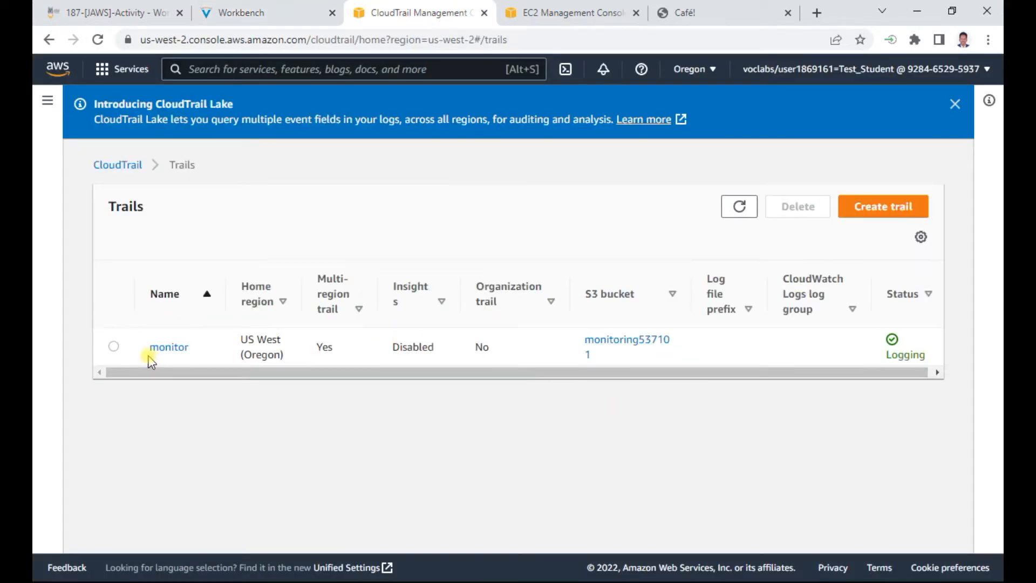
click(114, 346)
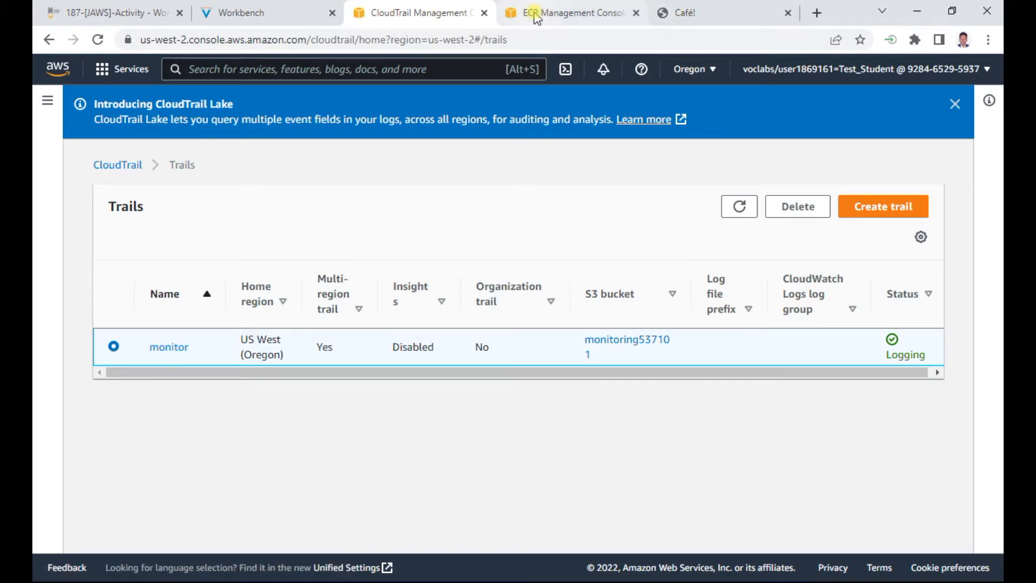
Switch to the Café website, reload it bypassing the browser cache and look over the page for signs of the hack.
click(696, 12)
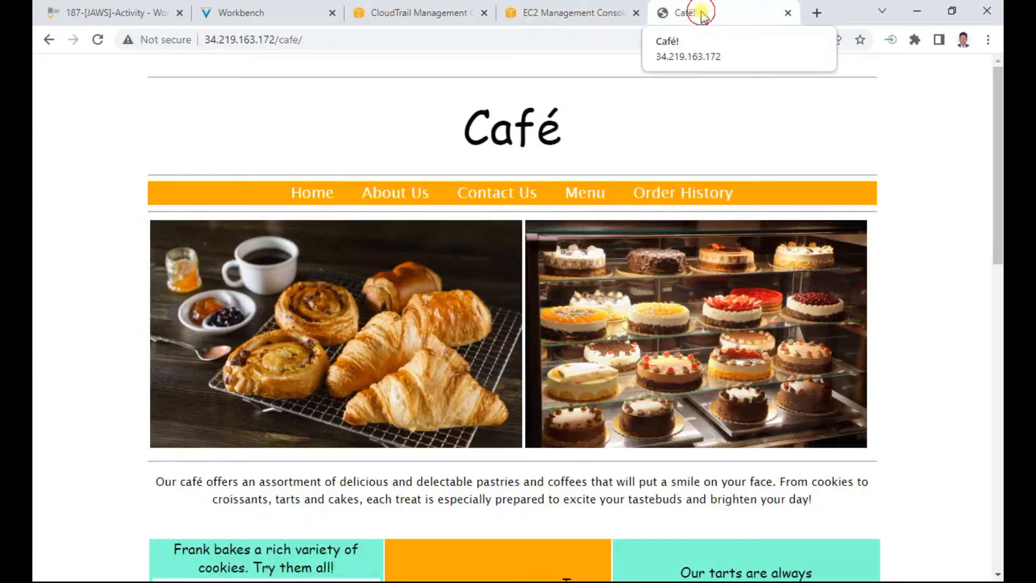
click(97, 41)
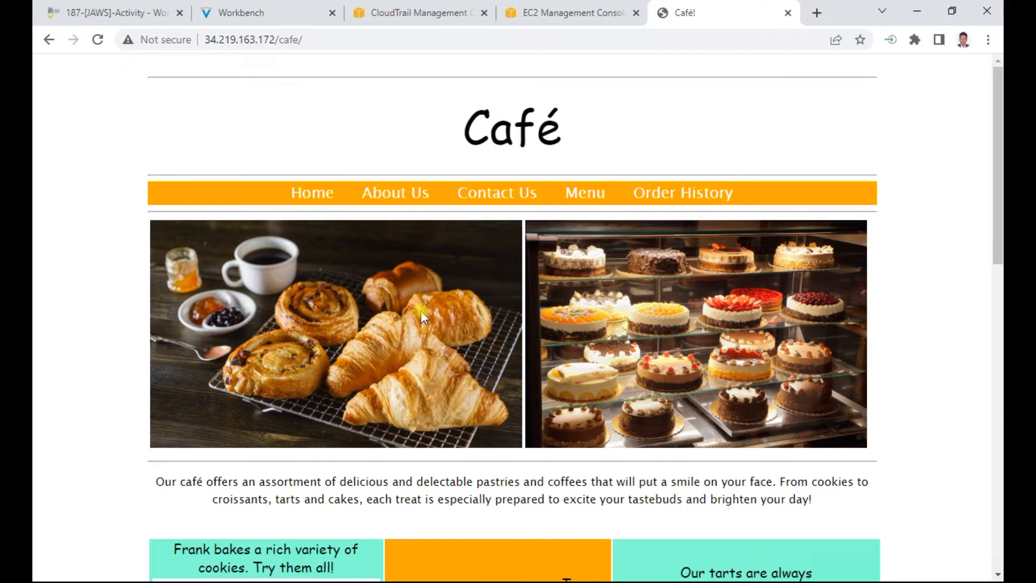
shift+click(97, 40)
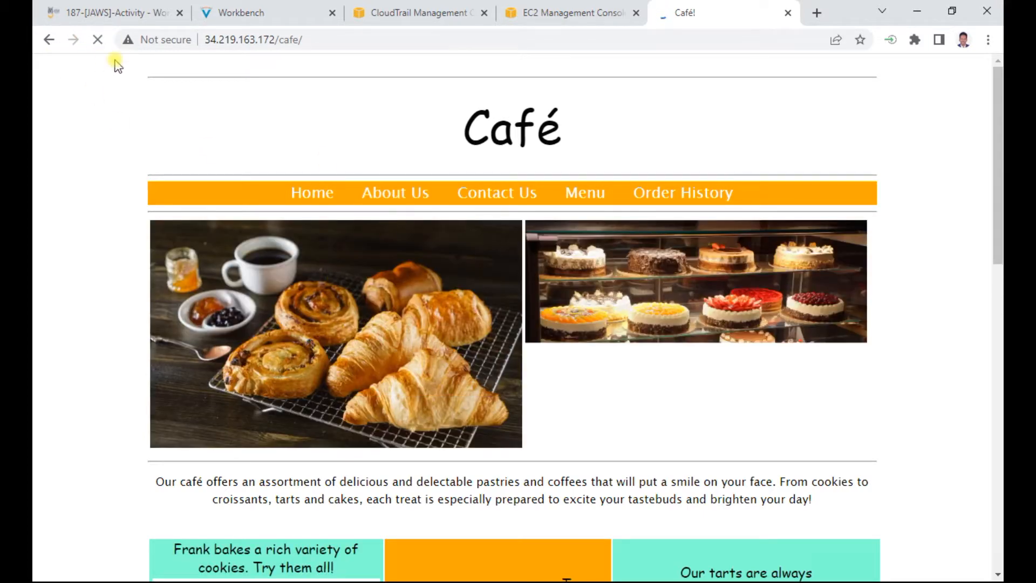
shift+click(97, 40)
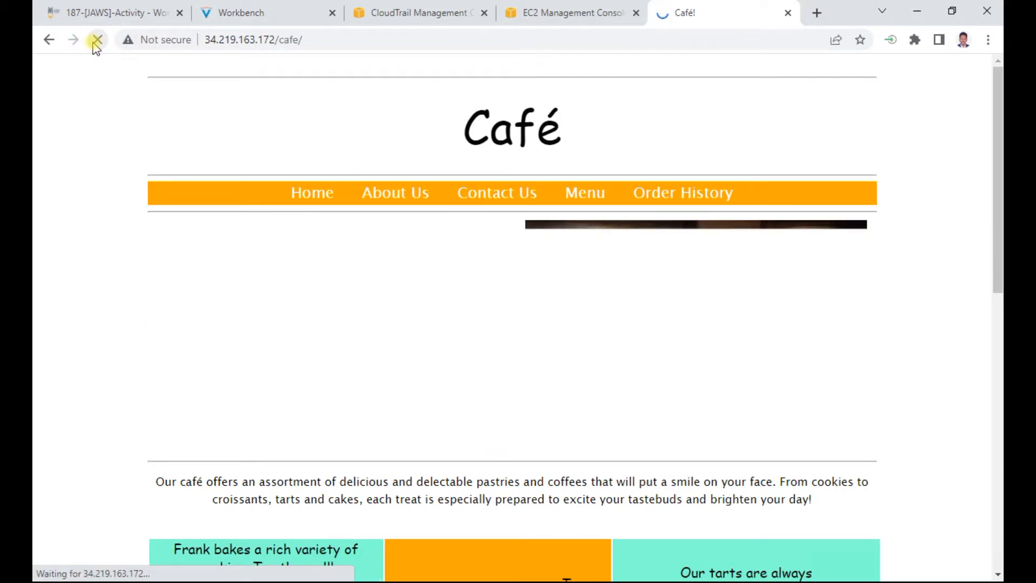
scroll(414, 296, down, 3)
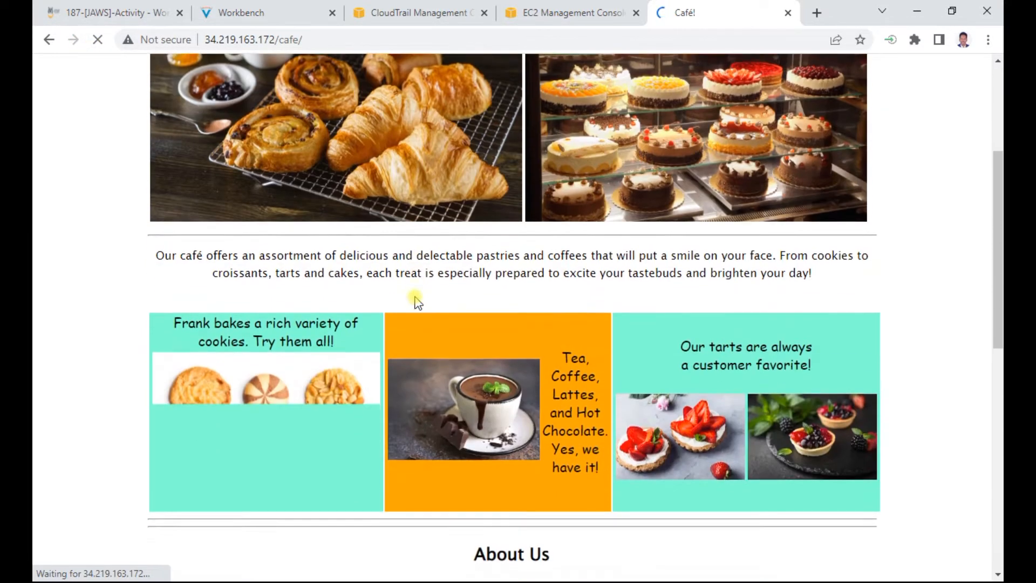
scroll(414, 296, up, 1)
scroll(414, 296, up, 3)
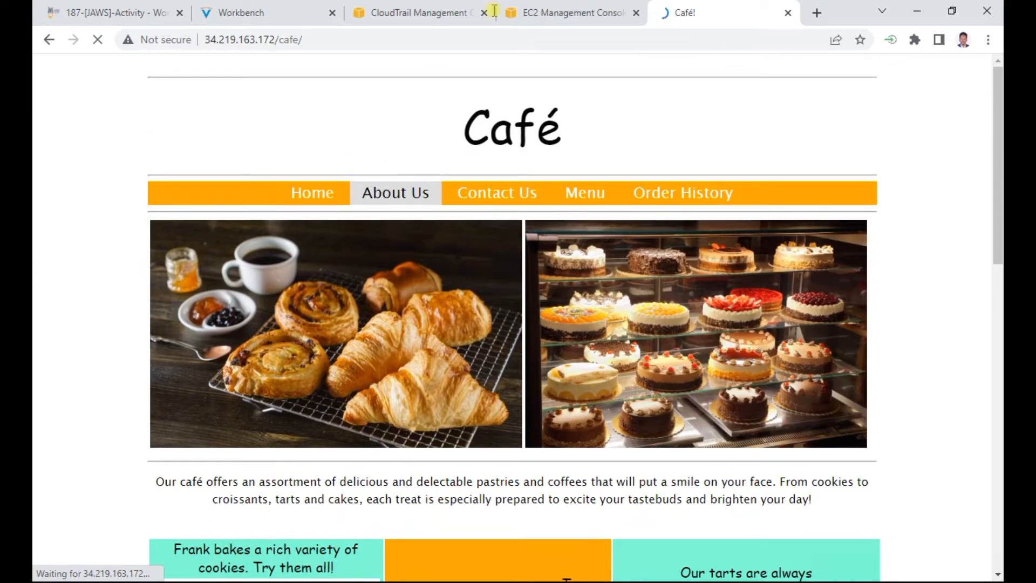
Reread Task 2.2 in the lab instructions, covering the wait before the hack, the forced refresh and the EC2 check.
click(410, 10)
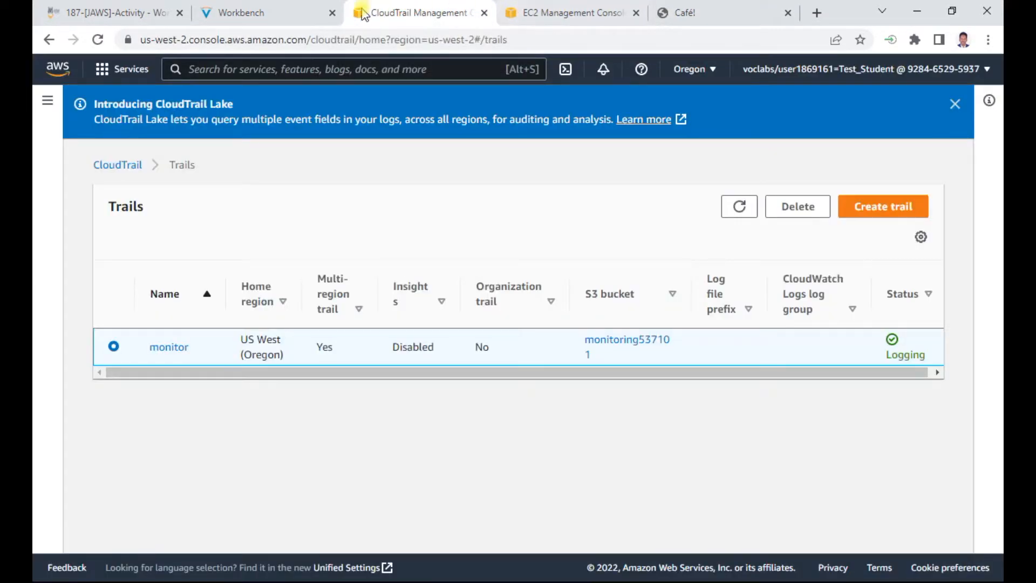
click(271, 13)
scroll(383, 286, down, 1)
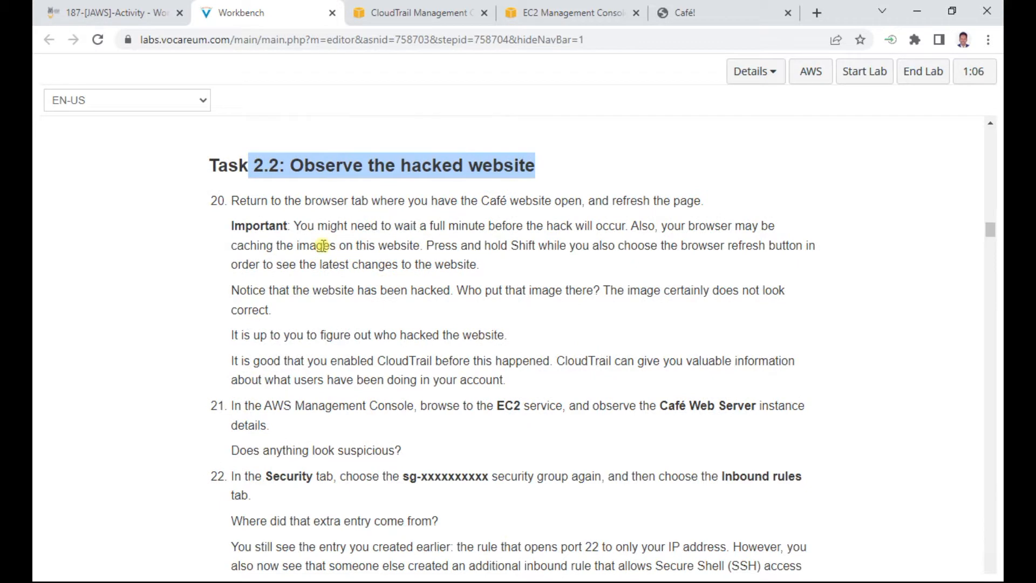
drag(311, 201, 695, 199)
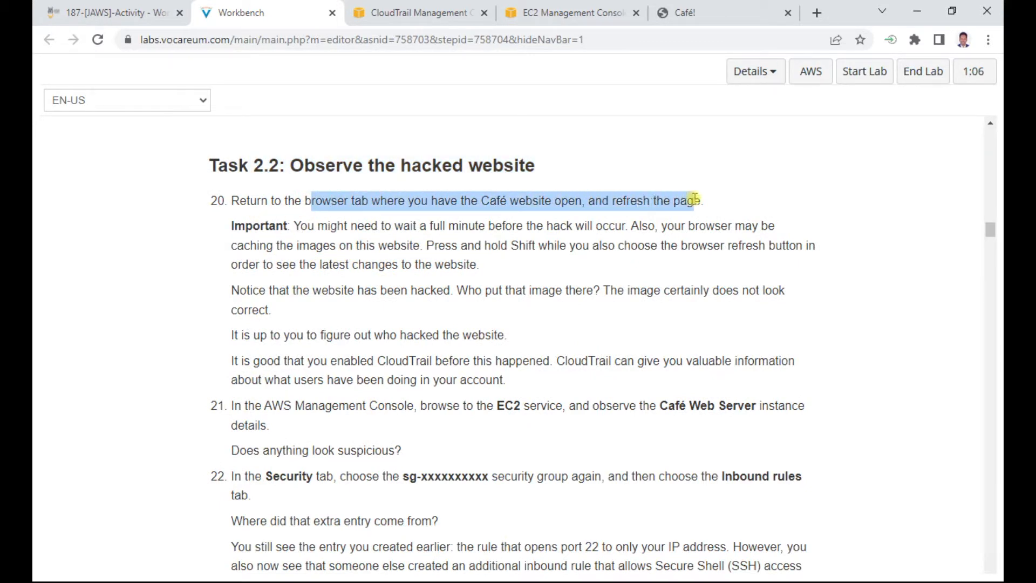
drag(401, 225, 741, 231)
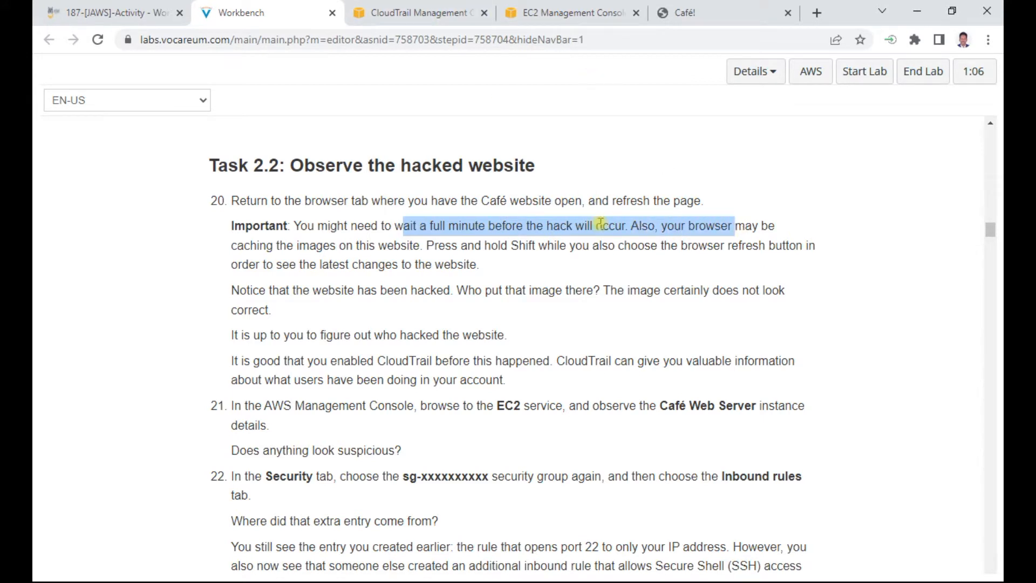
scroll(600, 224, down, 1)
drag(319, 332, 537, 332)
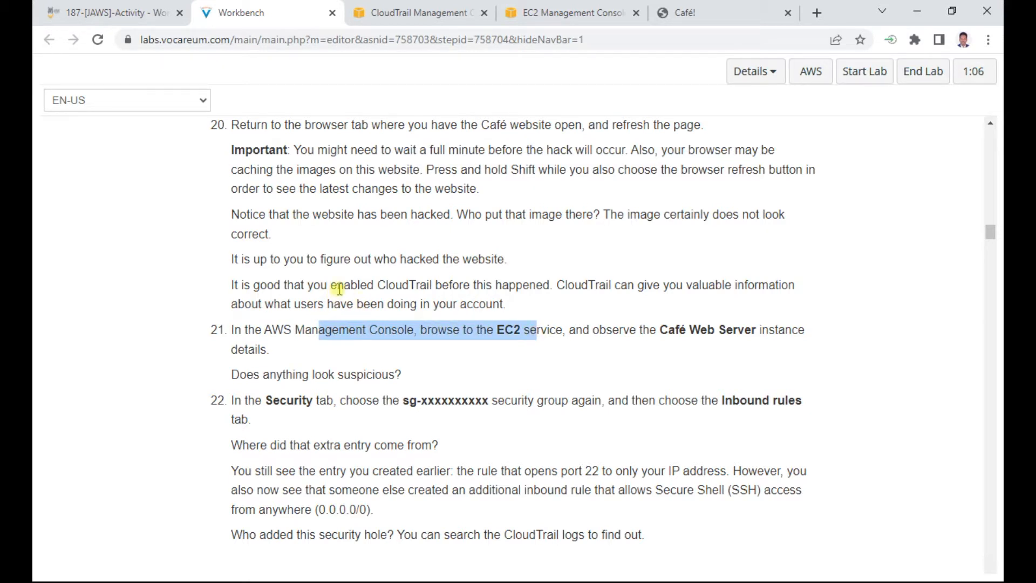
drag(260, 259, 488, 259)
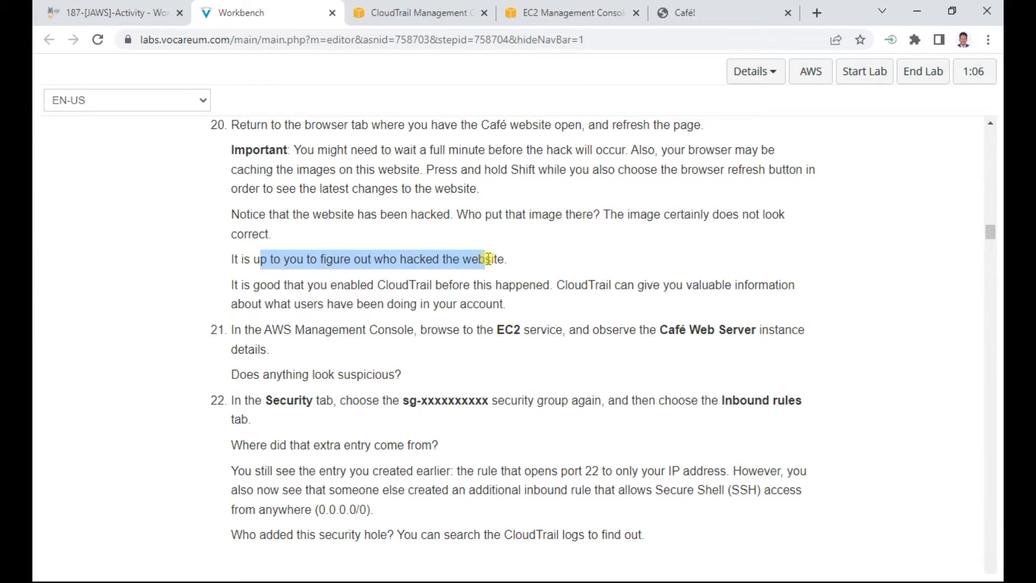
Return to the Café website, force another uncached reload and examine the home page images for tampering.
click(724, 13)
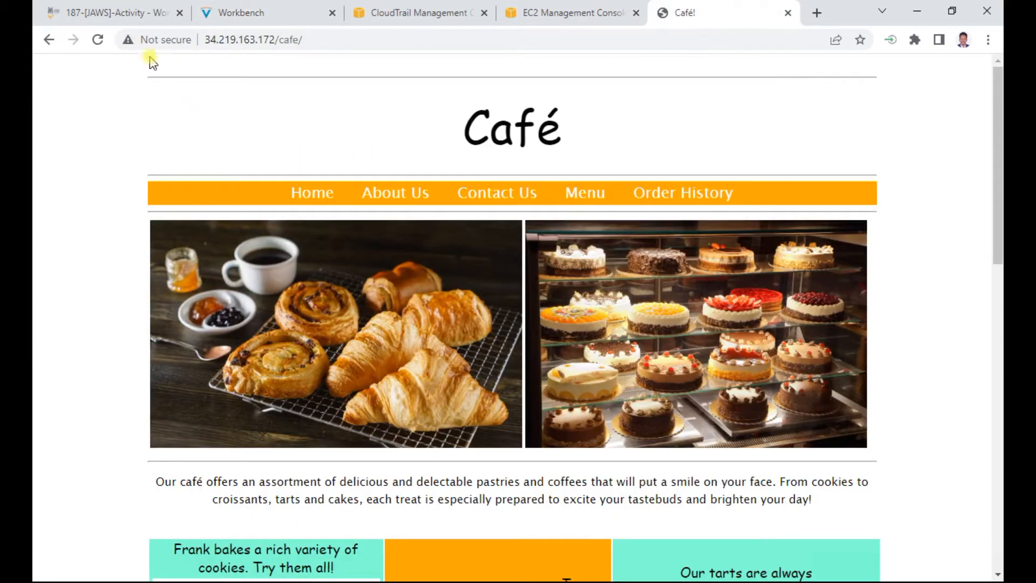
shift+click(96, 40)
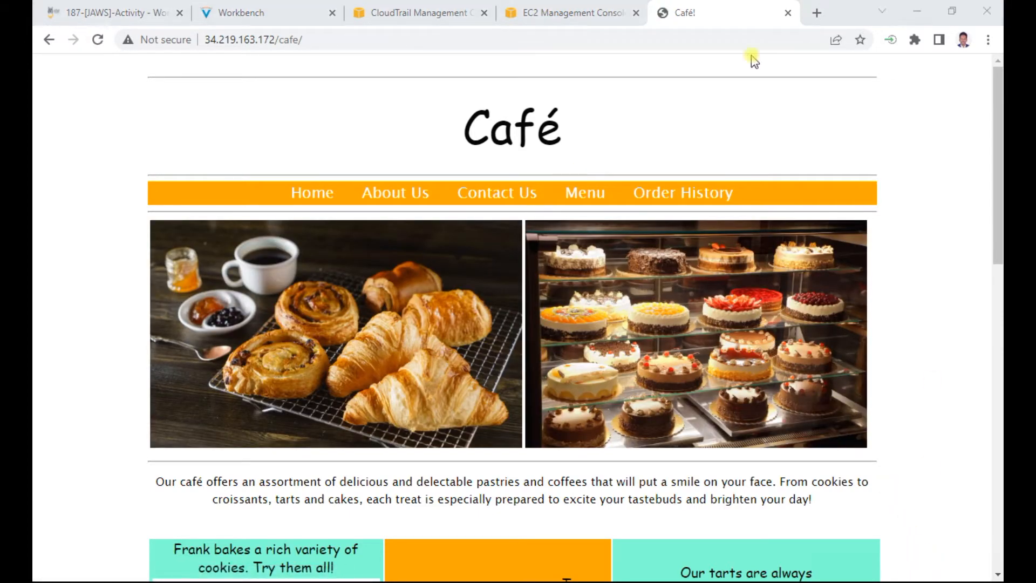
shift+click(97, 41)
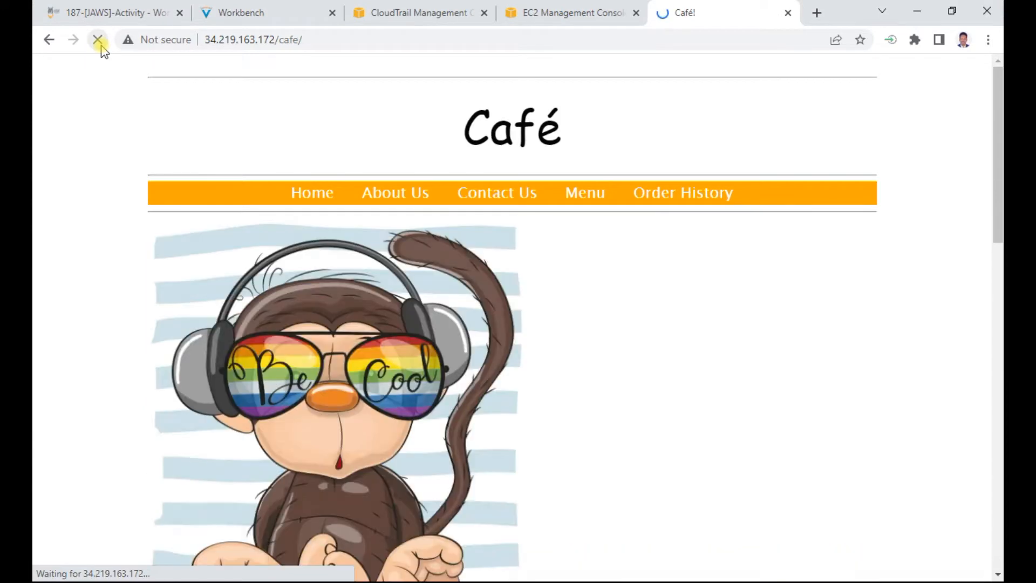
scroll(180, 316, down, 2)
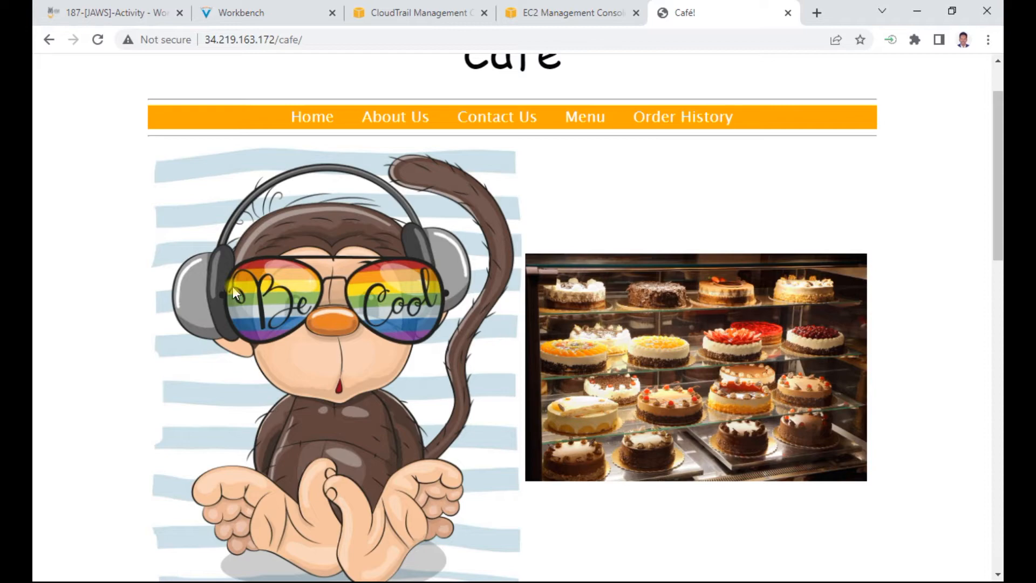
scroll(376, 271, down, 2)
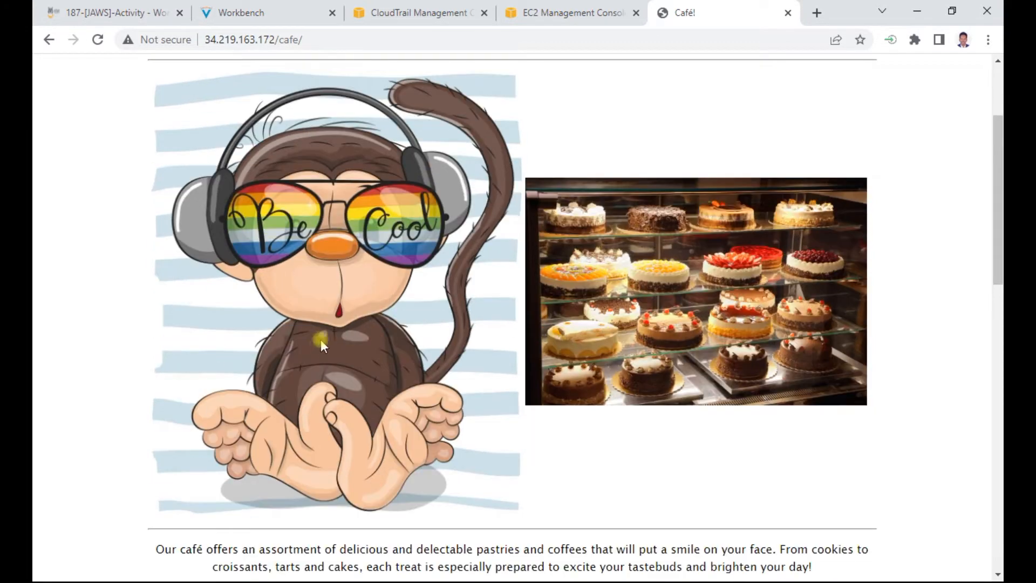
scroll(320, 341, up, 4)
scroll(356, 352, down, 10)
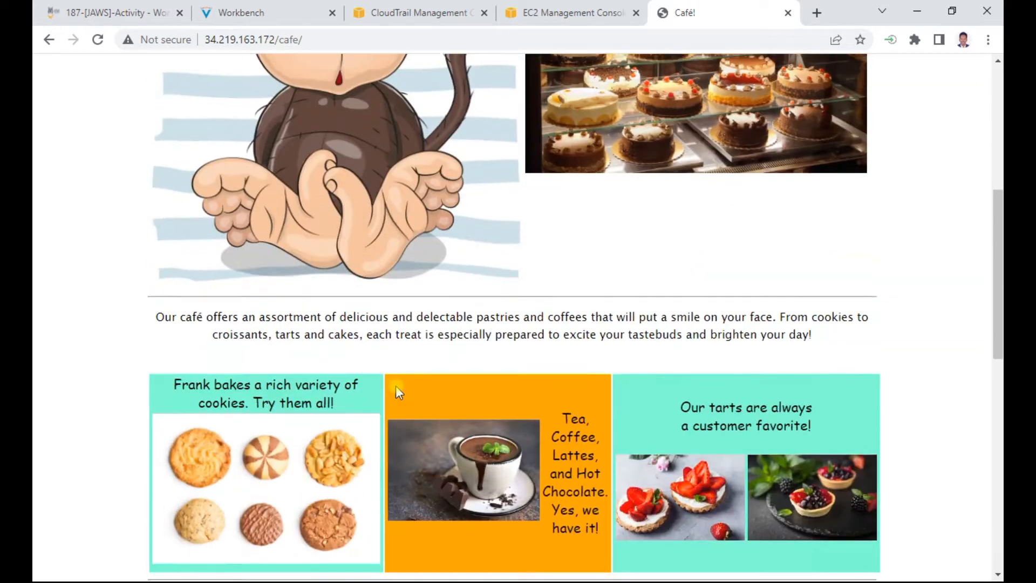
Finish looking over the Café home page and reread lab steps 20 and 21 on finding the hacker and checking the Café Web Server instance.
scroll(396, 385, down, 5)
scroll(396, 385, up, 12)
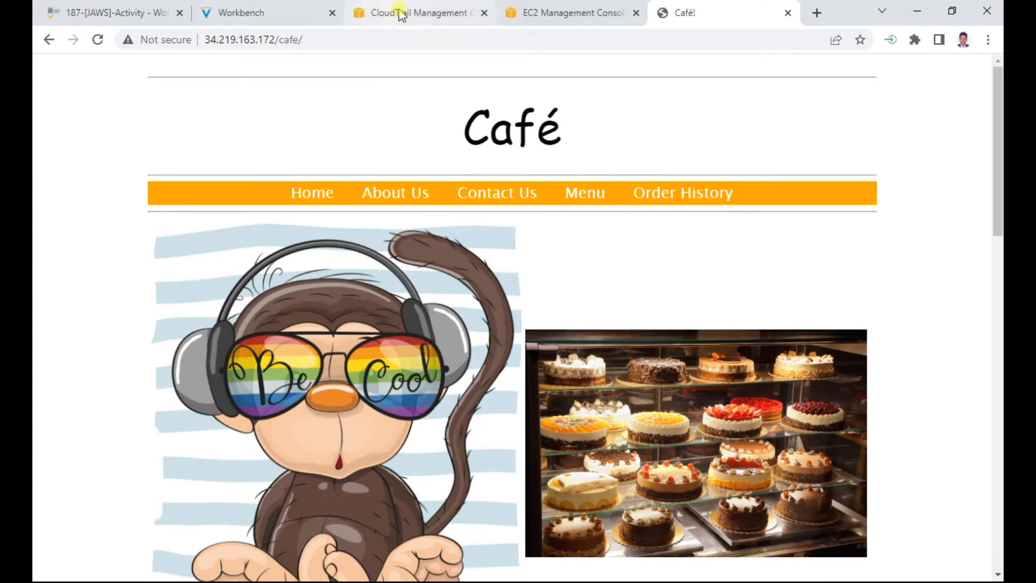
click(254, 11)
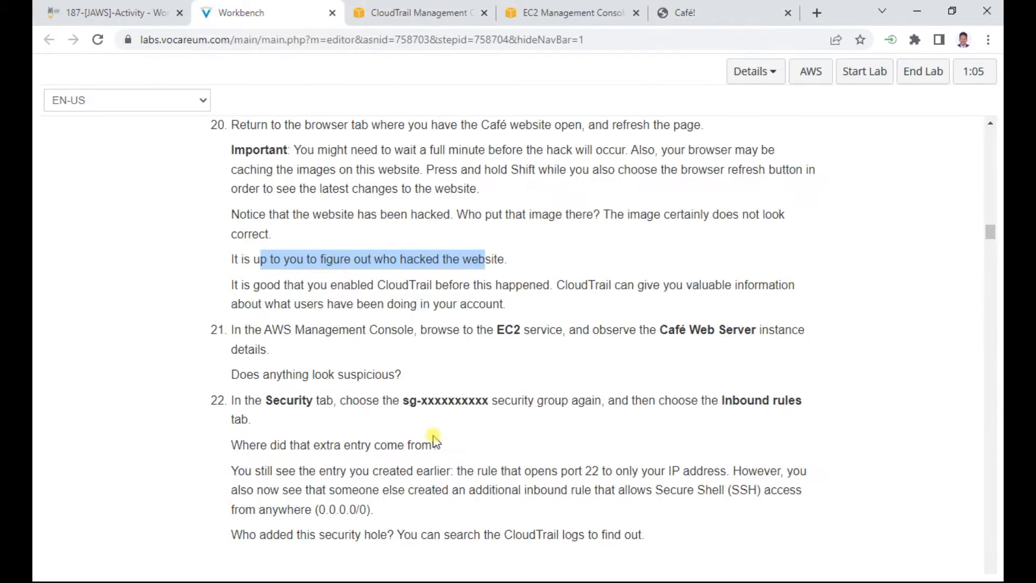
drag(324, 261, 387, 260)
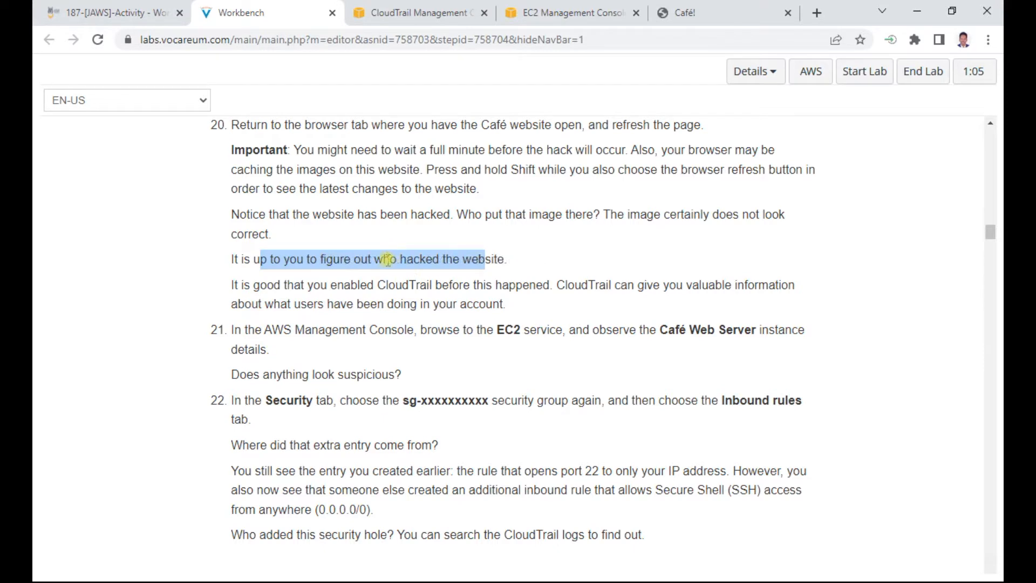
double_click(413, 264)
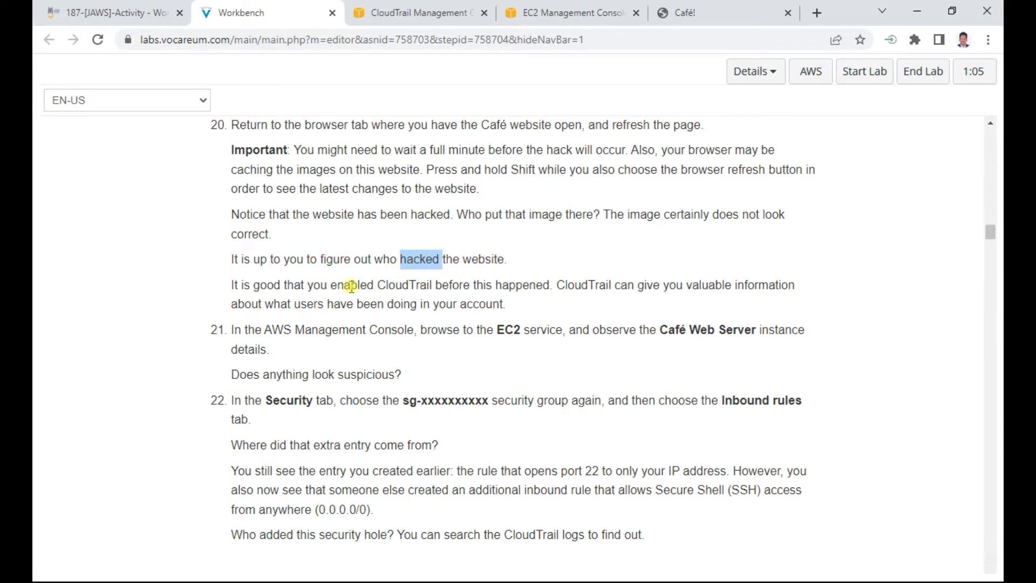
scroll(351, 286, down, 1)
drag(369, 254, 726, 256)
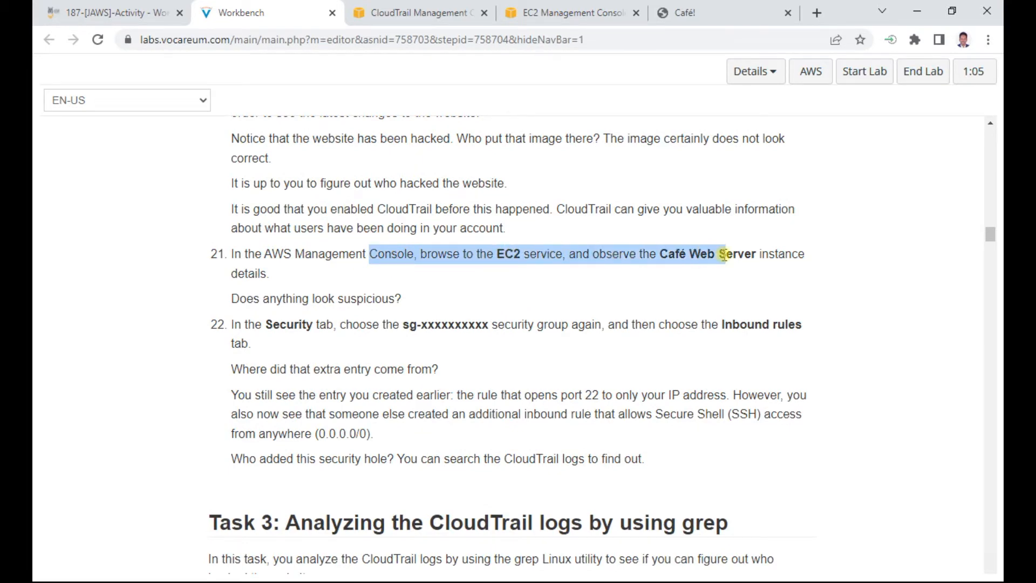
Refresh the WebSecurityGroup inbound rules in the EC2 console, examine each rule's port and source, and go to the EC2 dashboard.
click(567, 12)
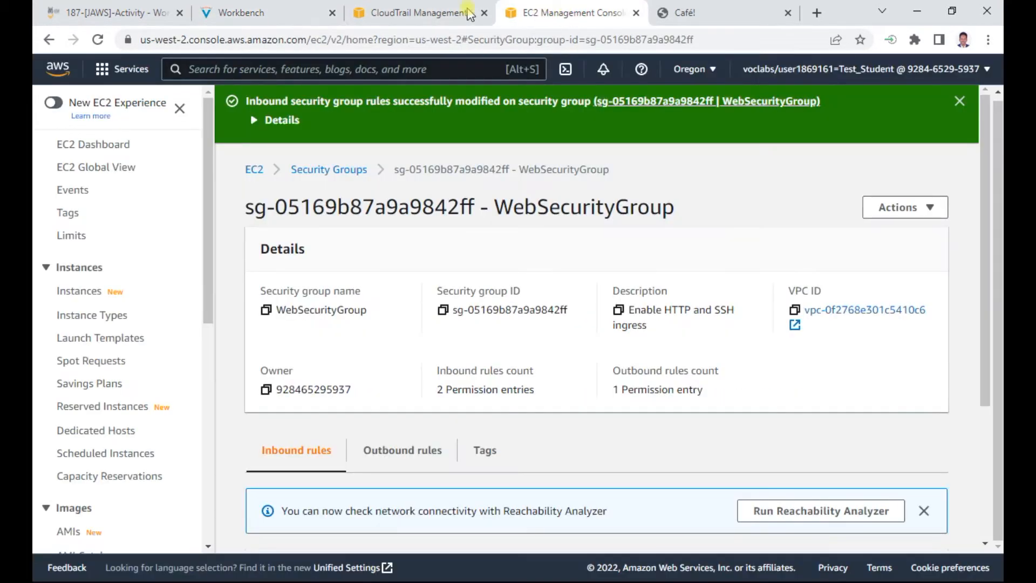
scroll(459, 260, down, 3)
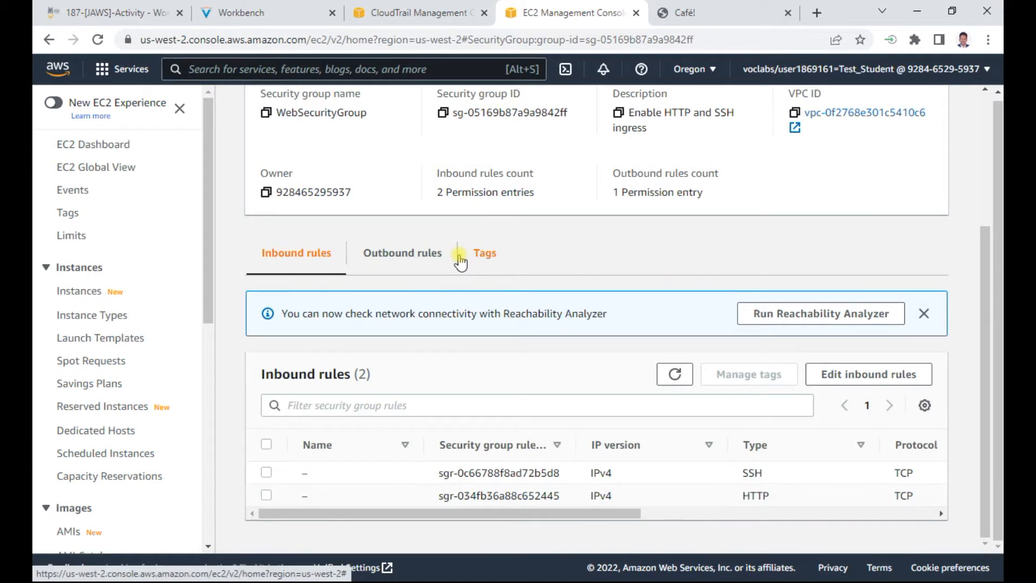
click(674, 374)
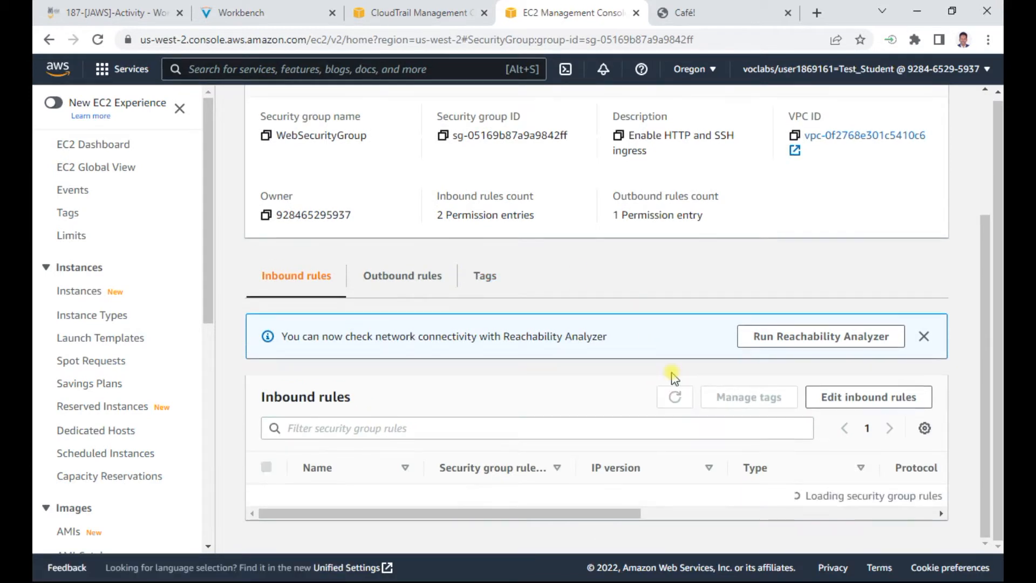
scroll(609, 383, down, 1)
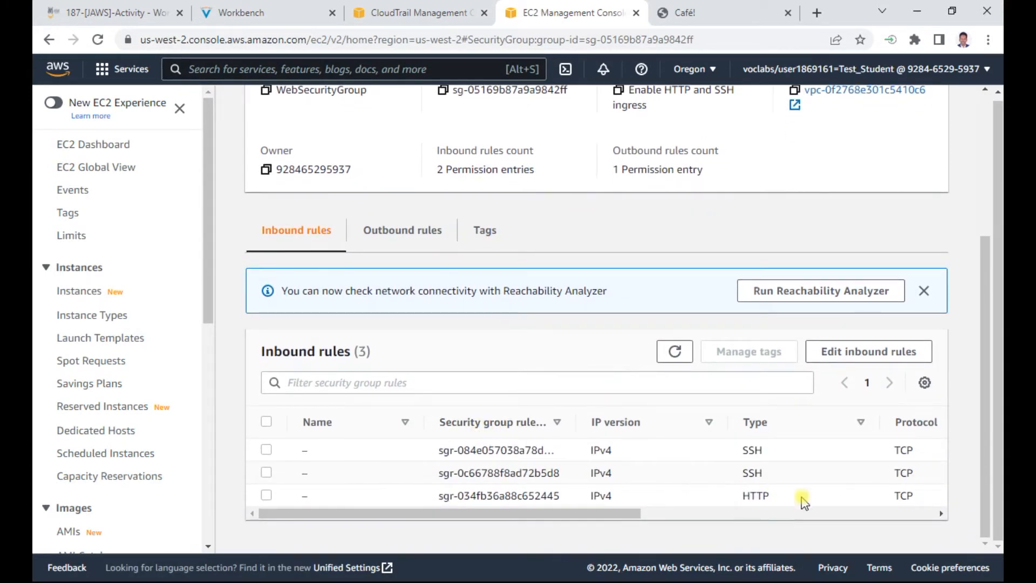
drag(615, 514, 812, 511)
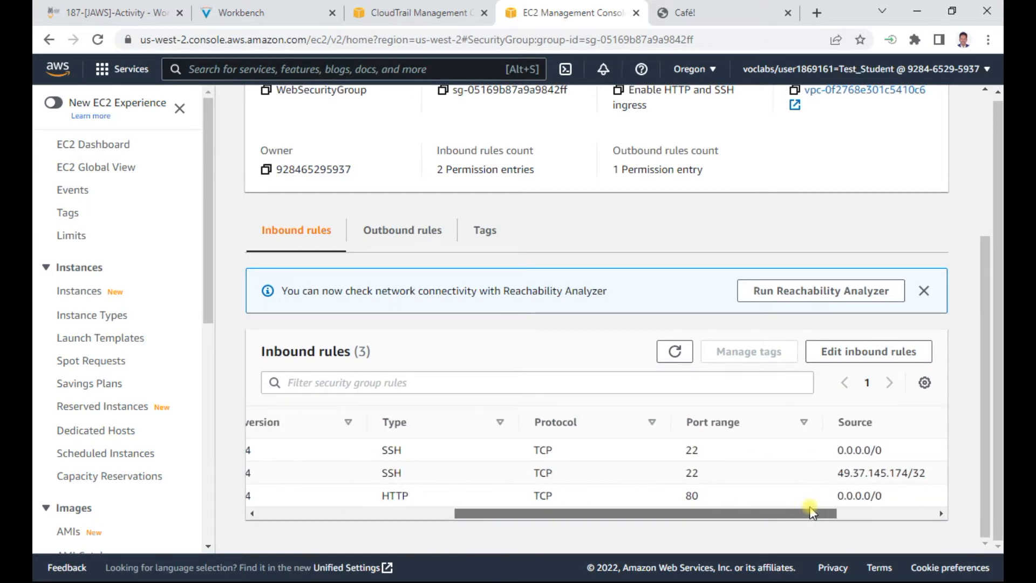
triple_click(868, 451)
click(696, 515)
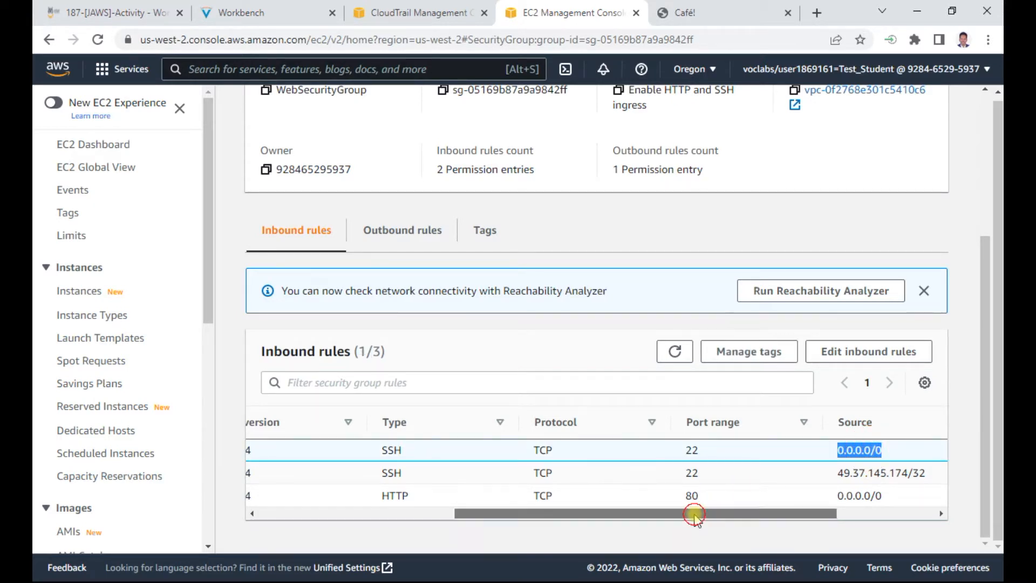
drag(696, 515, 827, 545)
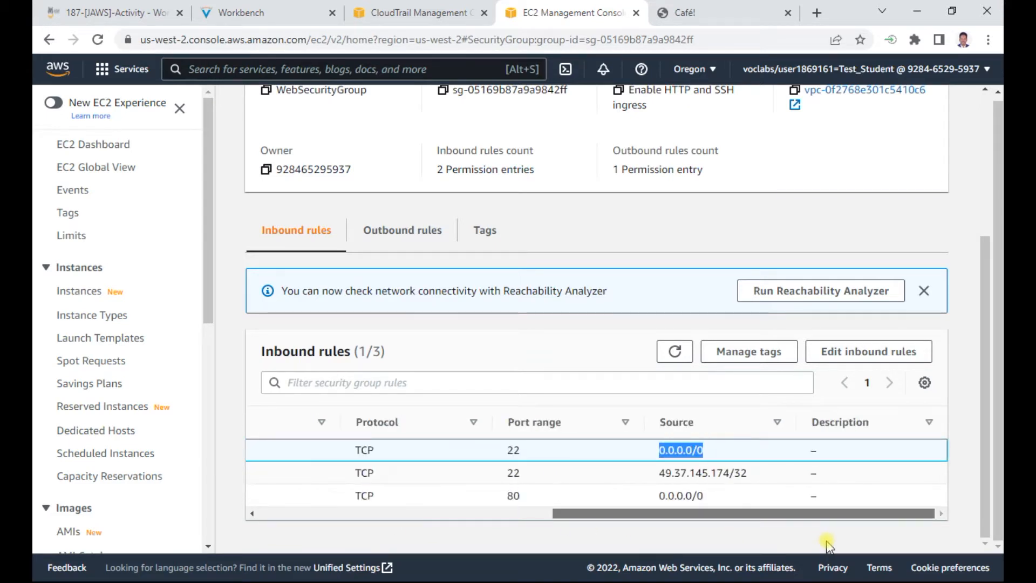
drag(827, 545, 375, 546)
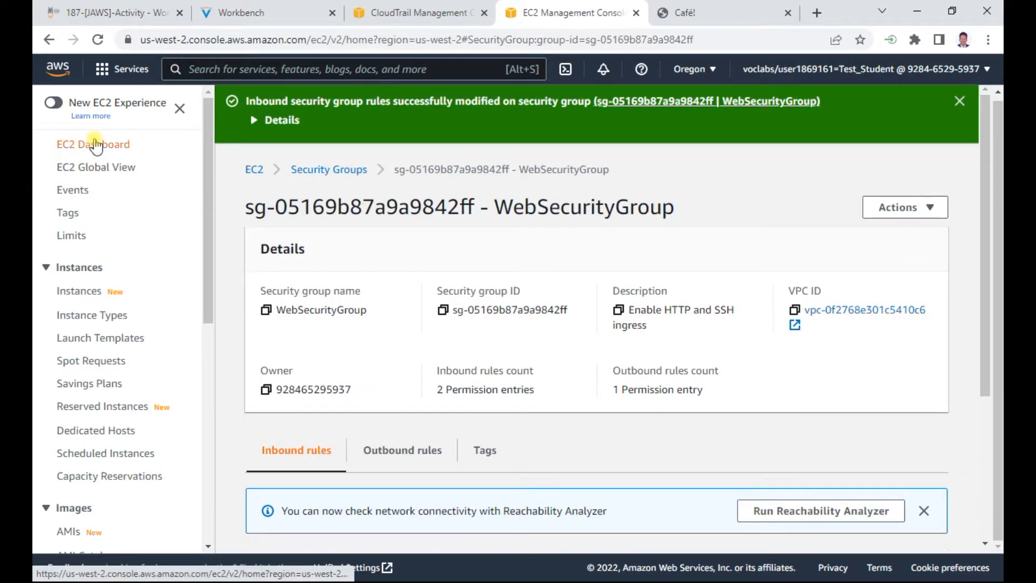
click(95, 145)
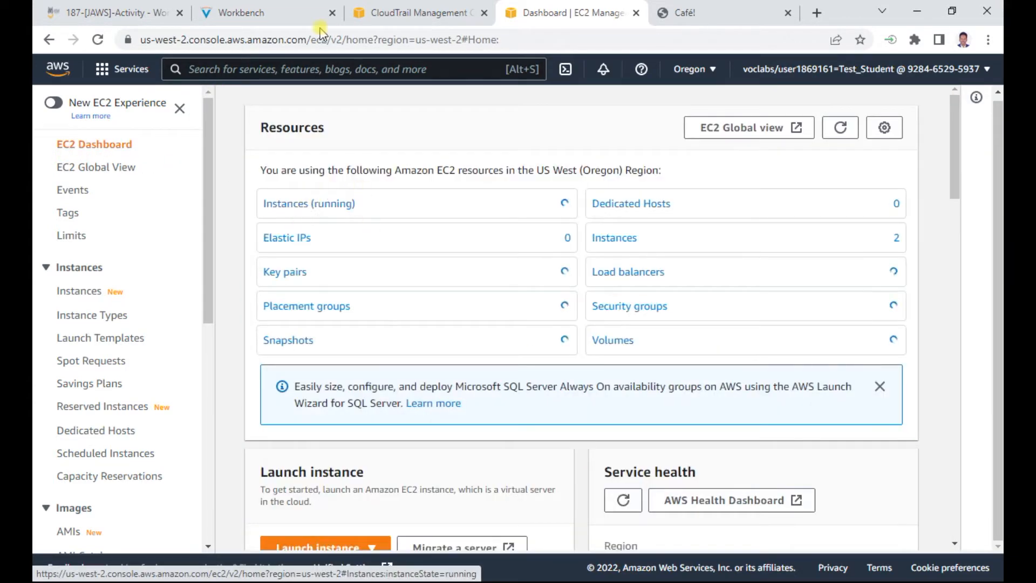
Read on in the lab instructions from step 22 through Task 3 to the Windows SSH connection steps in Task 3.2.
click(243, 11)
scroll(458, 377, down, 2)
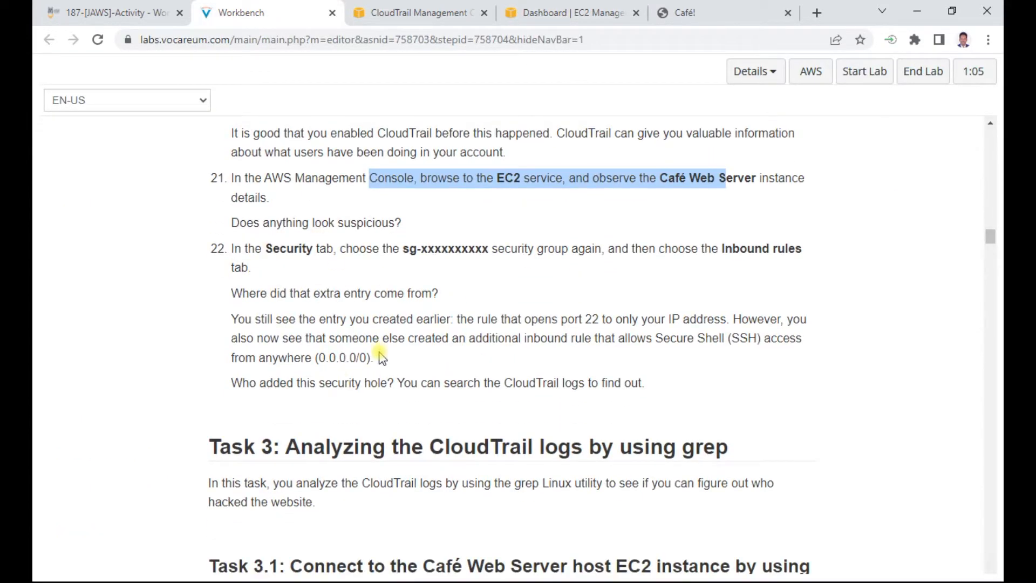
scroll(376, 361, down, 2)
drag(300, 307, 646, 307)
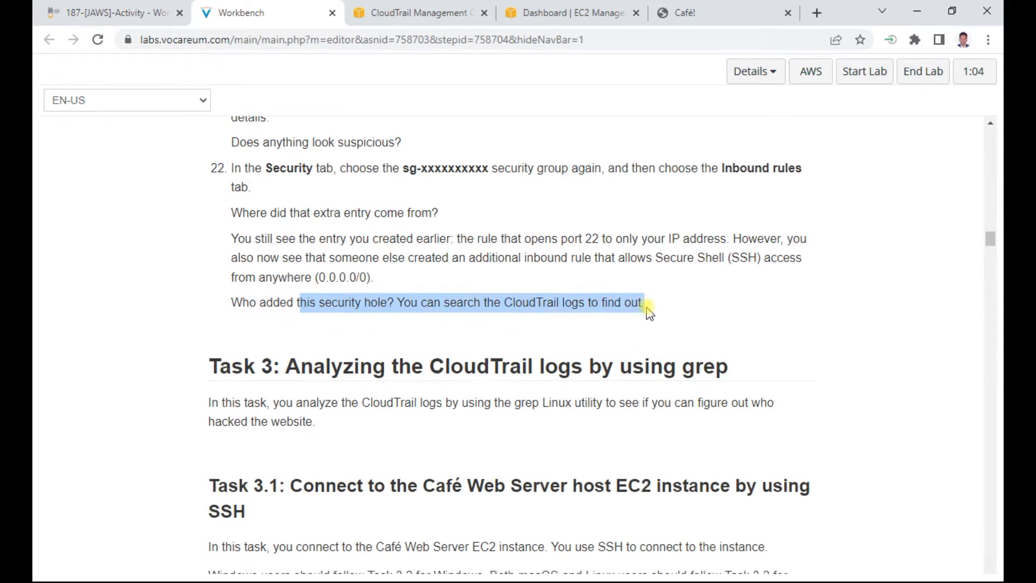
scroll(427, 307, down, 2)
drag(291, 295, 748, 298)
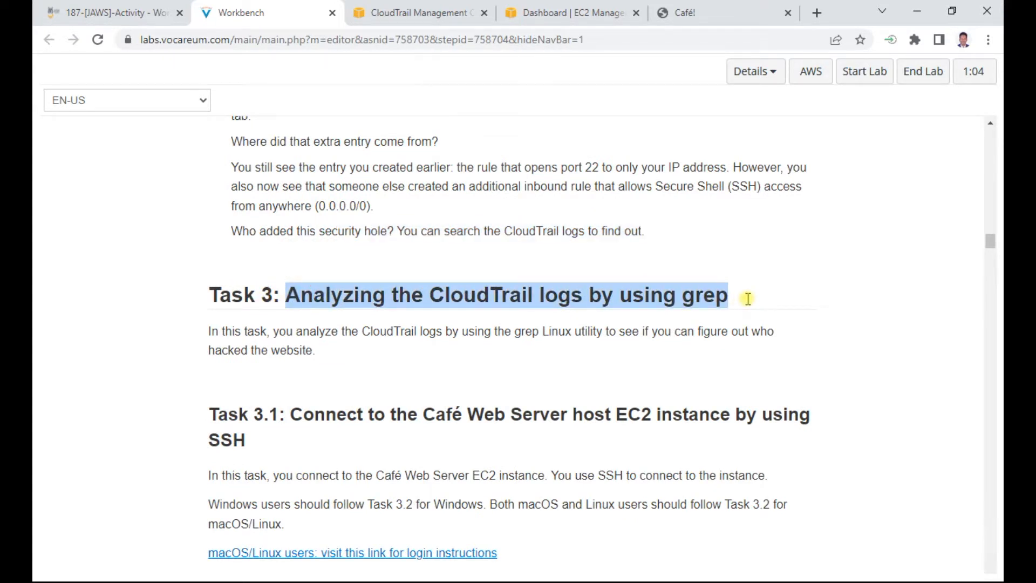
scroll(623, 345, down, 2)
drag(303, 338, 799, 337)
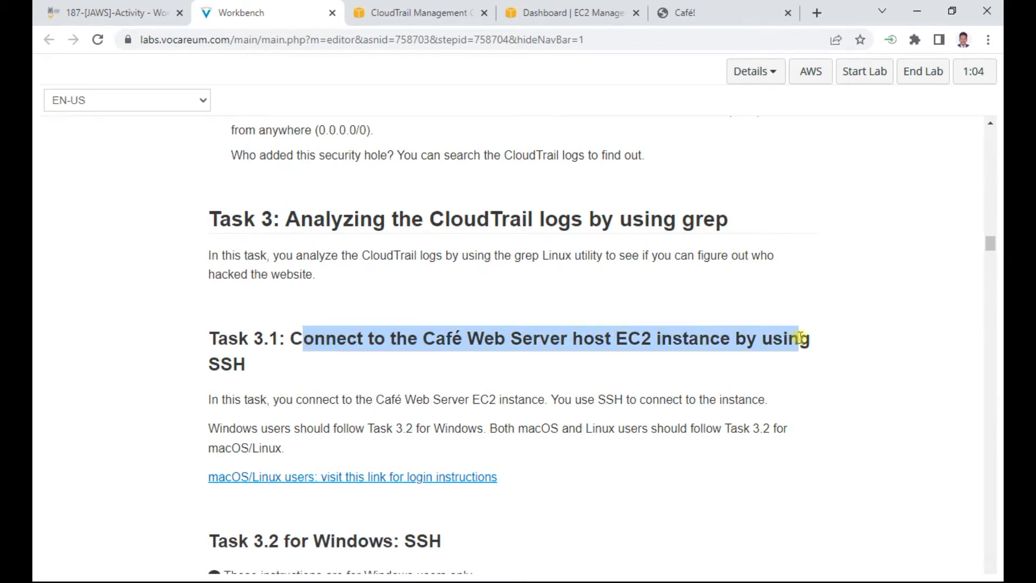
scroll(404, 363, down, 3)
scroll(403, 340, down, 3)
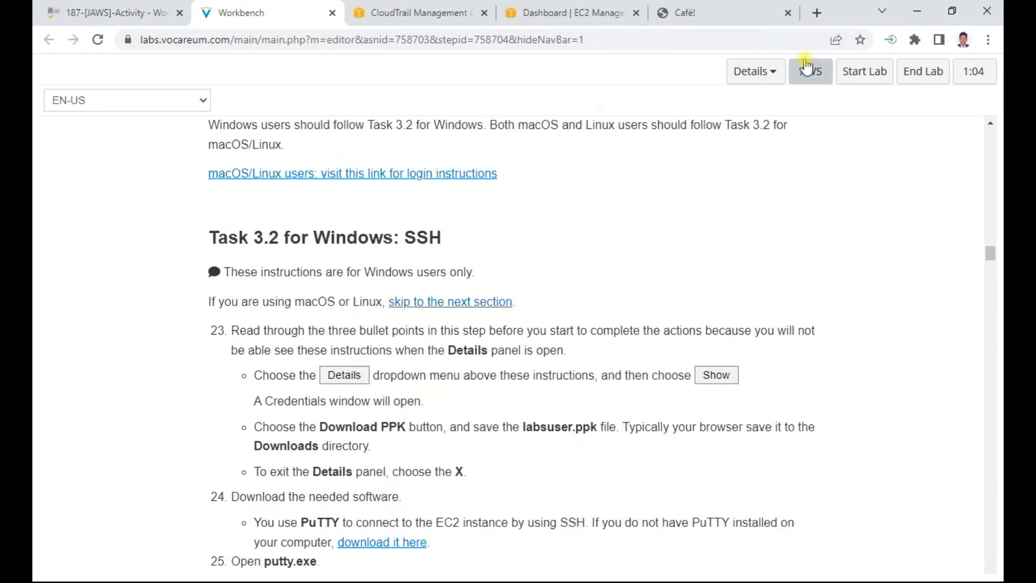
Download the labsuser.ppk SSH key from the lab's AWS credentials details and close the credentials window.
click(764, 72)
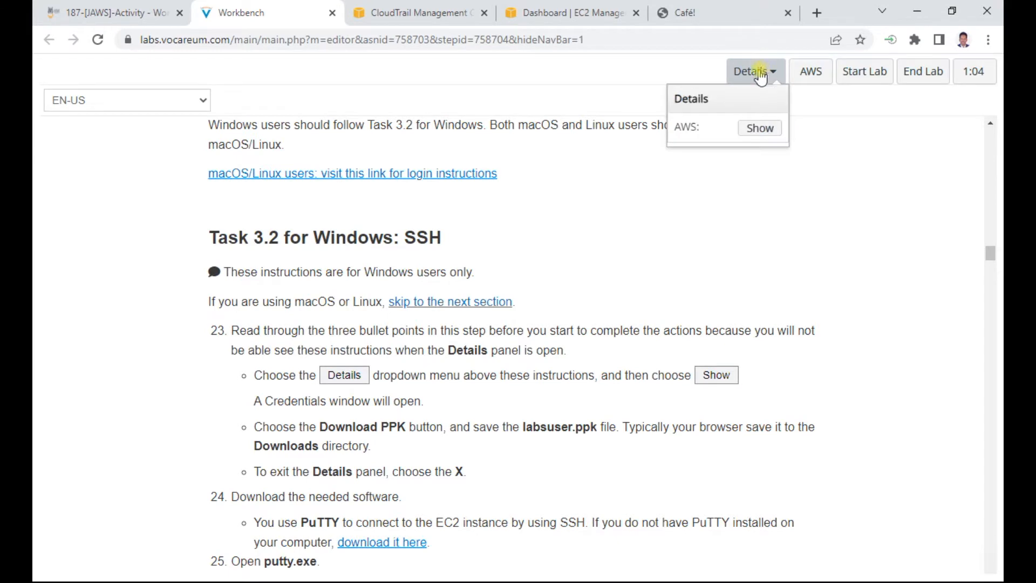
click(759, 127)
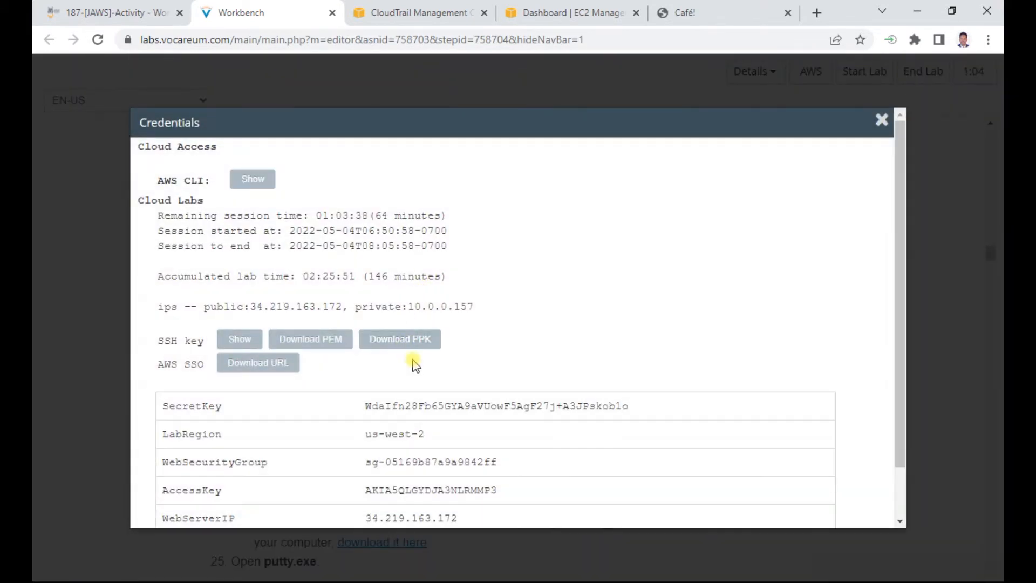
click(411, 338)
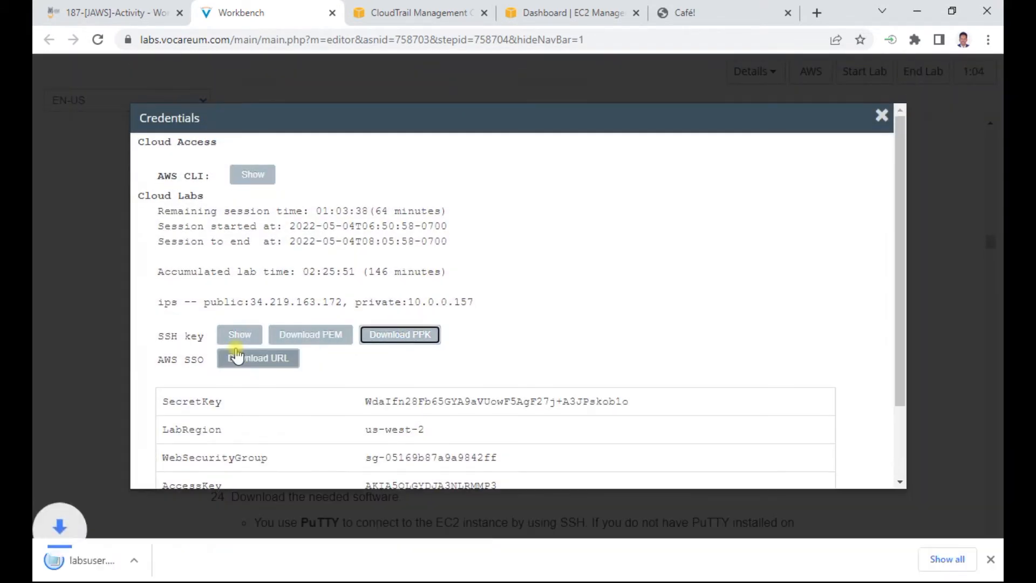
click(881, 115)
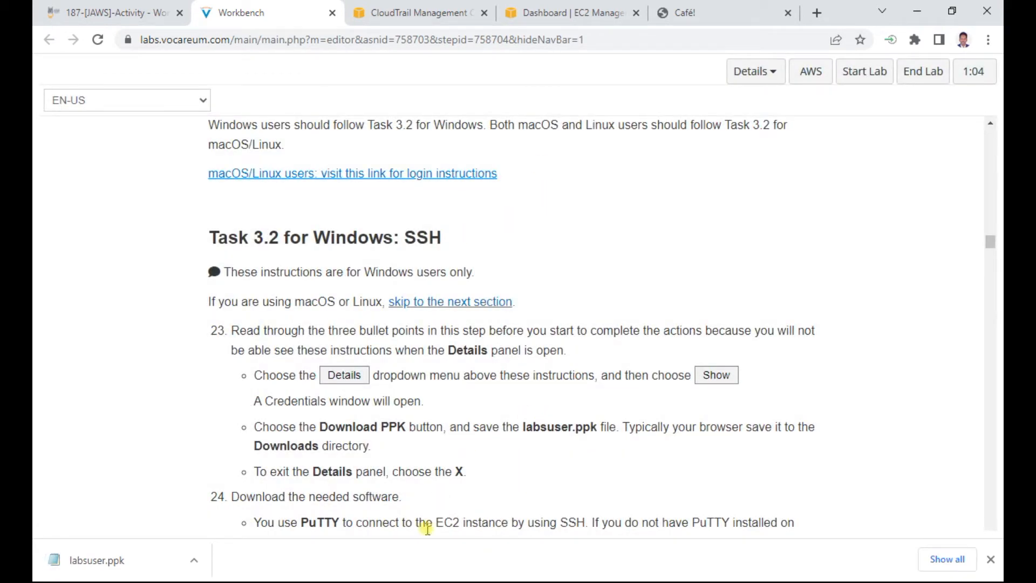
Launch PuTTY and set its host name to the Cafe Web Server IP 34.219.163.172 copied from the Notepad notes.
key(super)
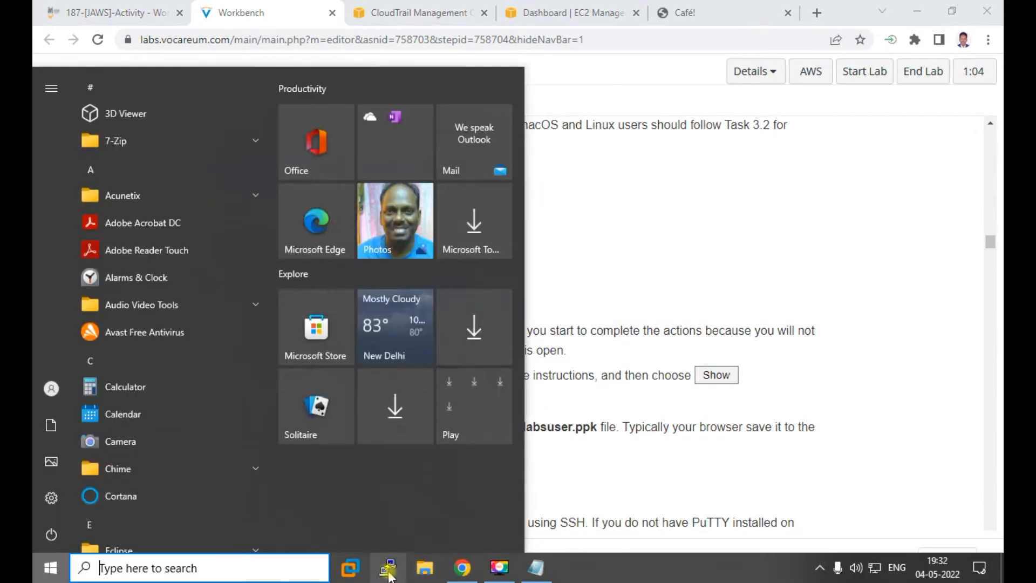
click(386, 572)
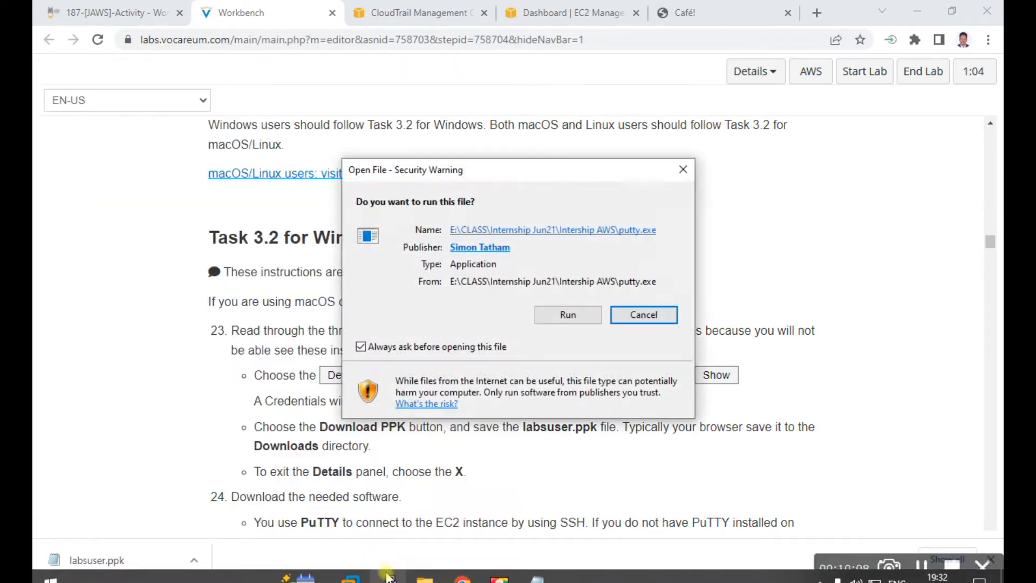
click(578, 313)
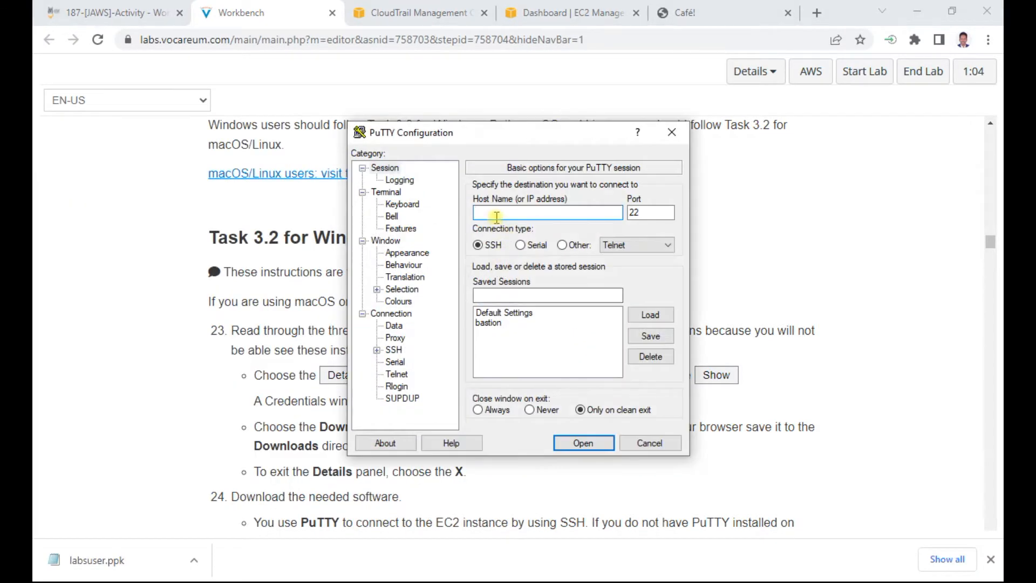
key(alt+Tab)
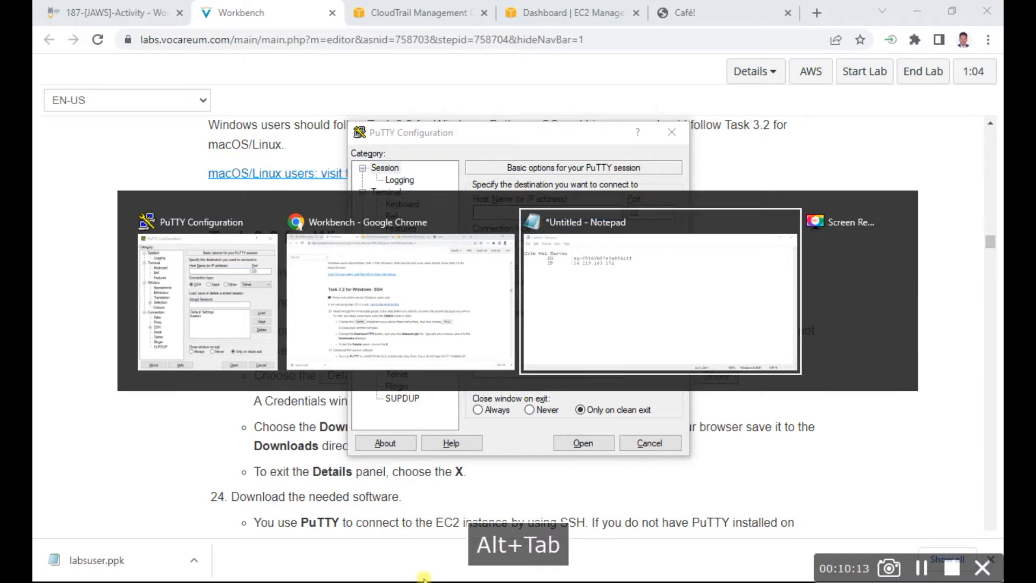
key(alt+Tab)
drag(318, 324, 439, 342)
key(ctrl+c)
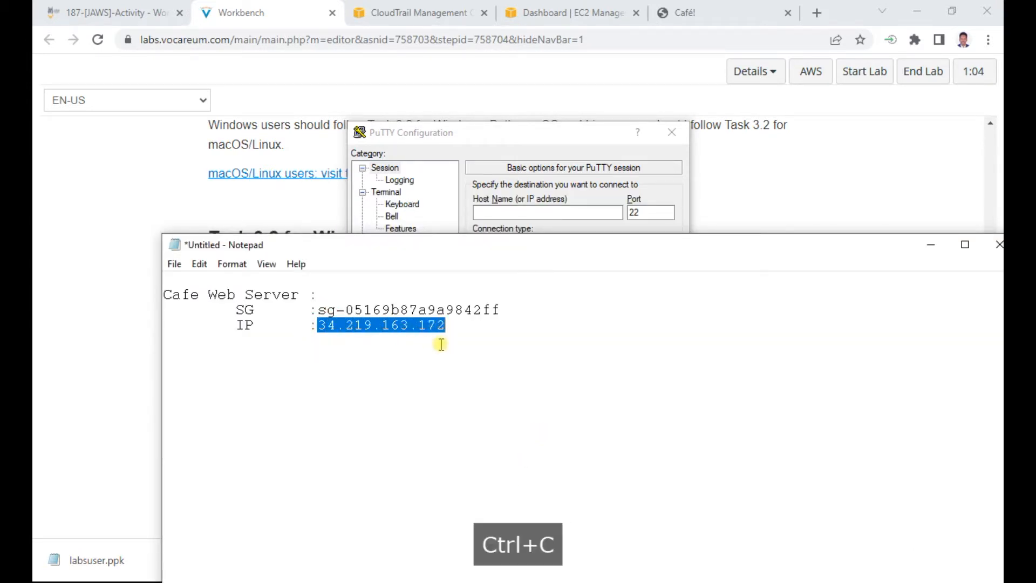
click(527, 139)
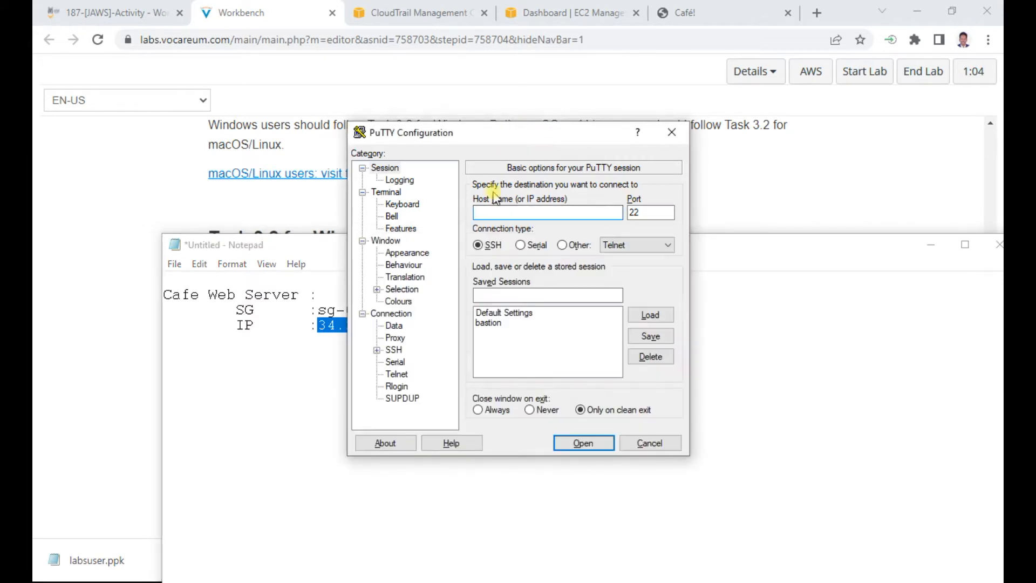
key(ctrl+v)
Set the PuTTY connection's interval between keepalives to 30 seconds.
click(390, 313)
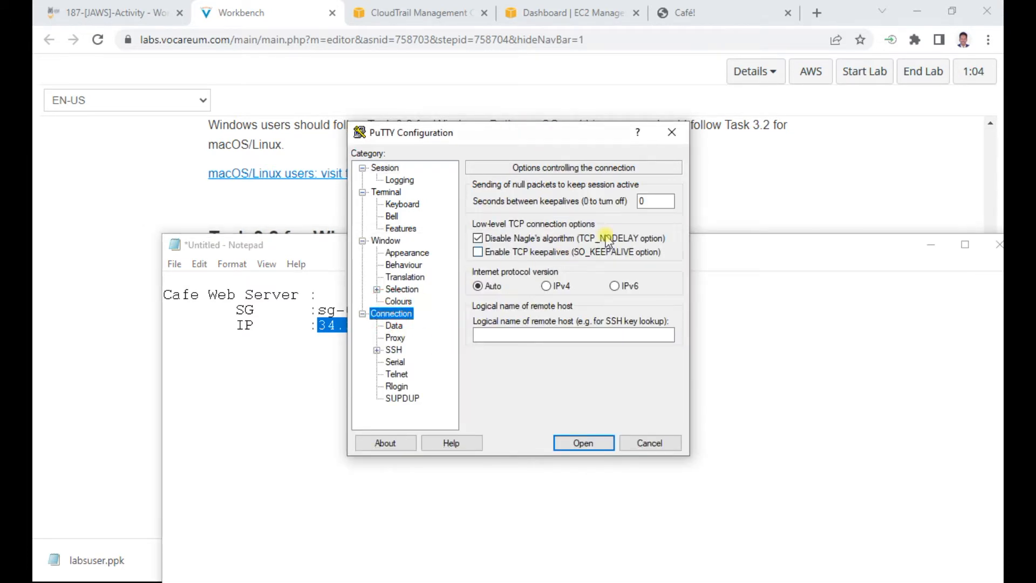
double_click(651, 203)
text(3)
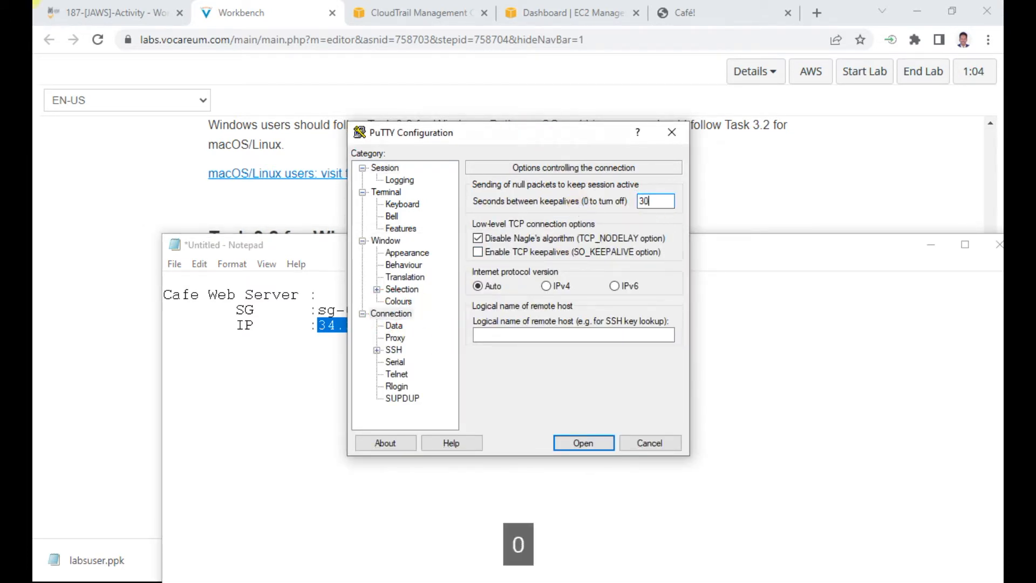
Set labsuser.ppk from the Downloads folder as the private key file for PuTTY's SSH authentication.
click(393, 350)
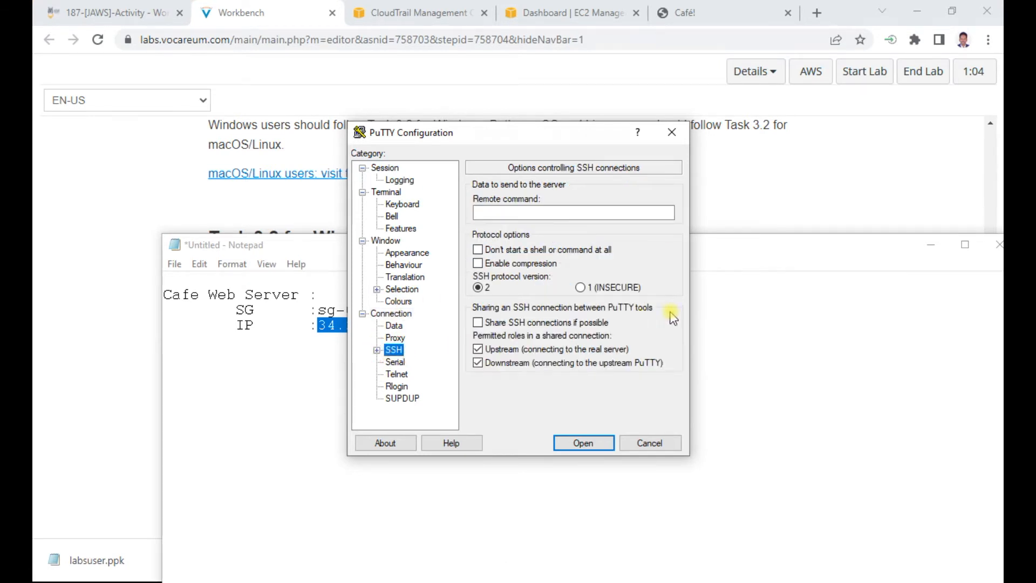
click(377, 349)
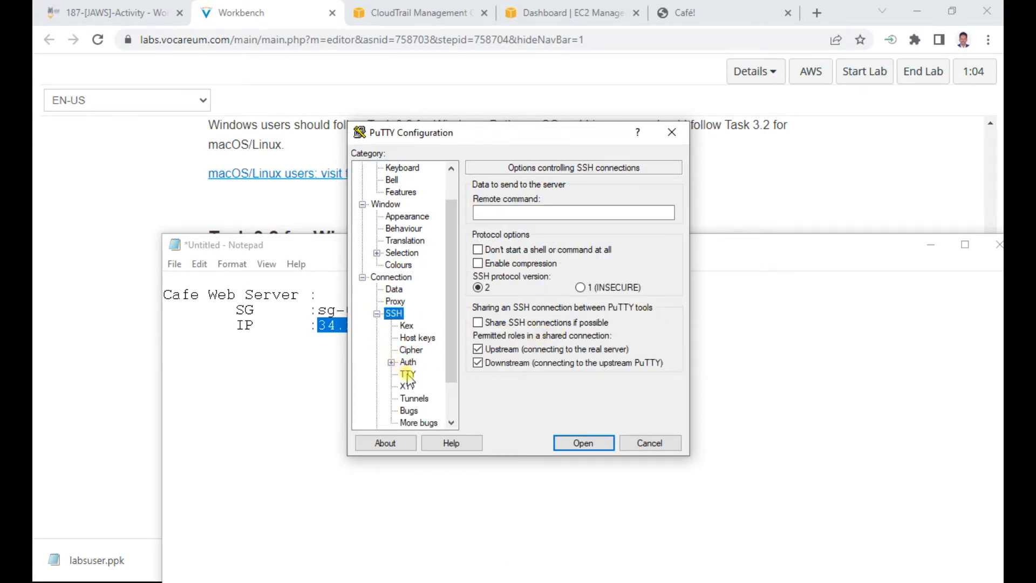
click(408, 362)
click(653, 341)
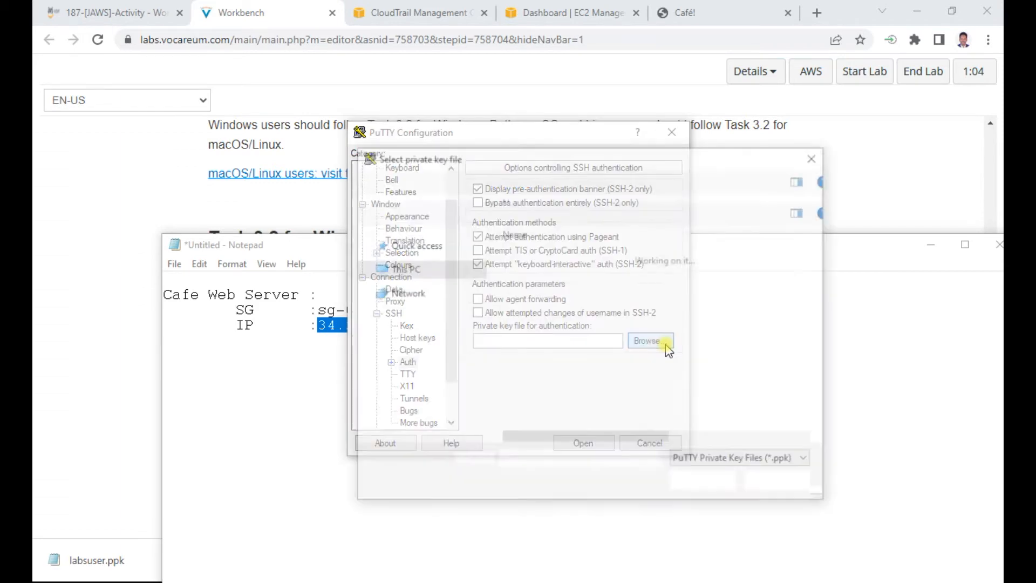
double_click(537, 277)
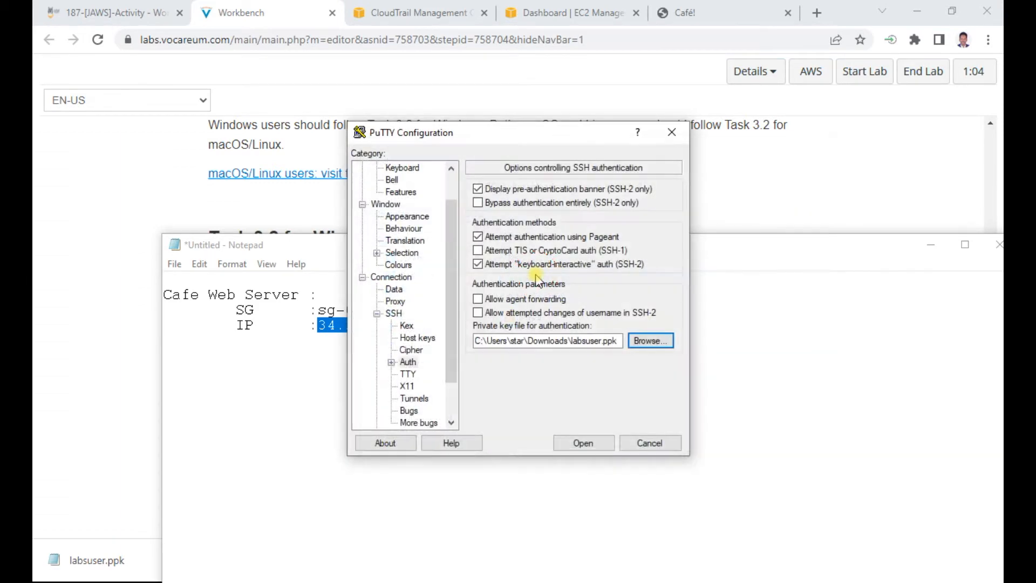
Open the SSH connection to the Cafe Web Server, accept its host key and log in as ec2-user.
click(582, 441)
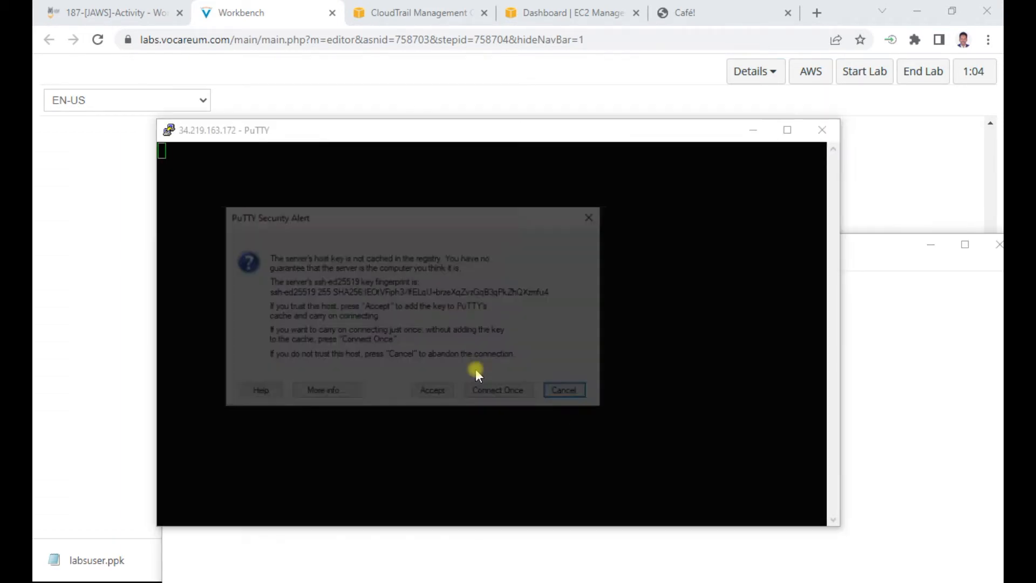
click(423, 398)
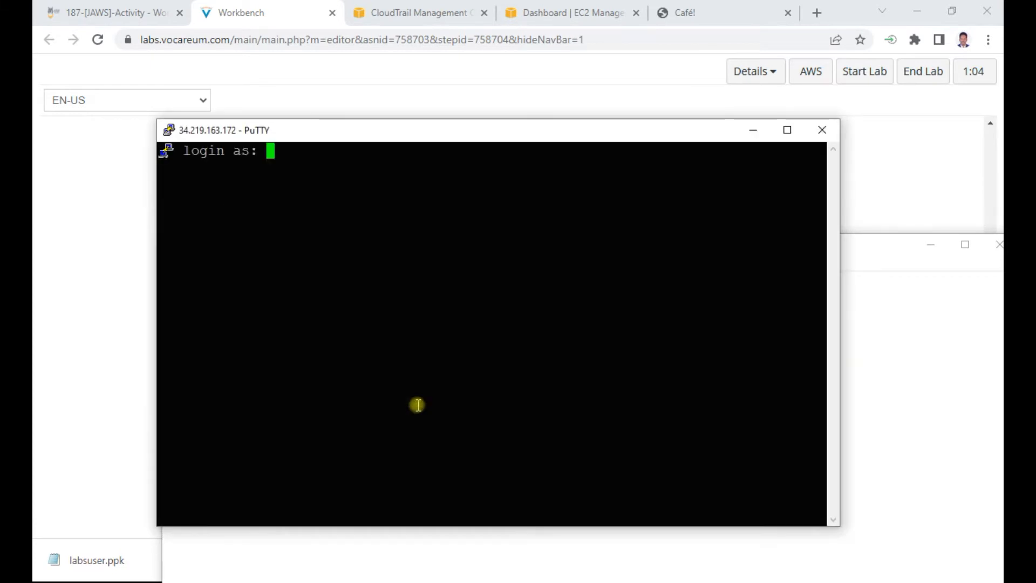
text(ec2-us)
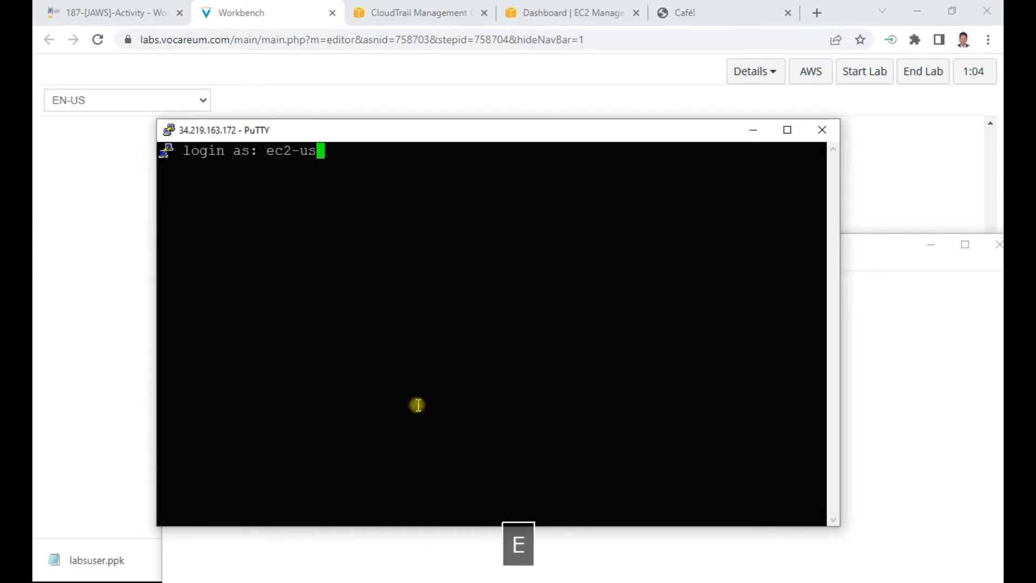
text(er)
key(Return)
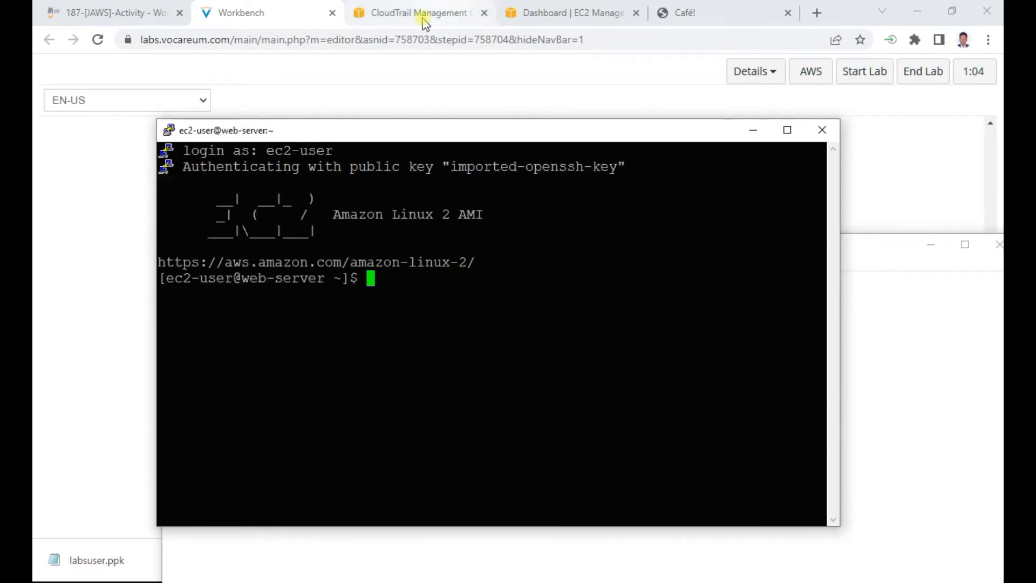
Review the lab instructions from the PuTTY login steps to Task 3.3 on downloading and extracting the CloudTrail logs.
click(427, 11)
click(287, 12)
scroll(355, 263, down, 4)
scroll(371, 327, down, 4)
scroll(374, 327, down, 2)
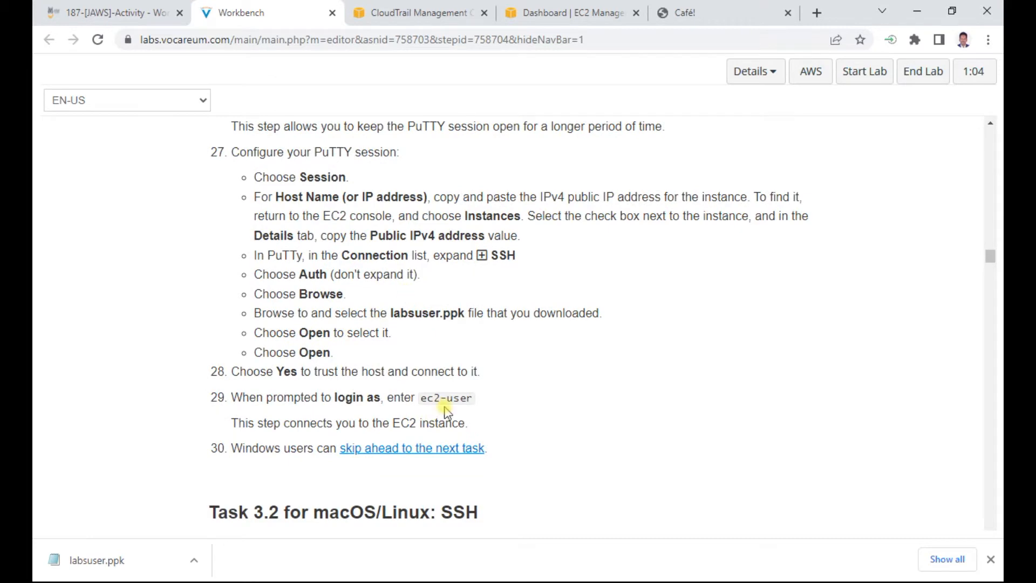
scroll(458, 439, down, 7)
scroll(464, 437, down, 2)
scroll(455, 435, up, 3)
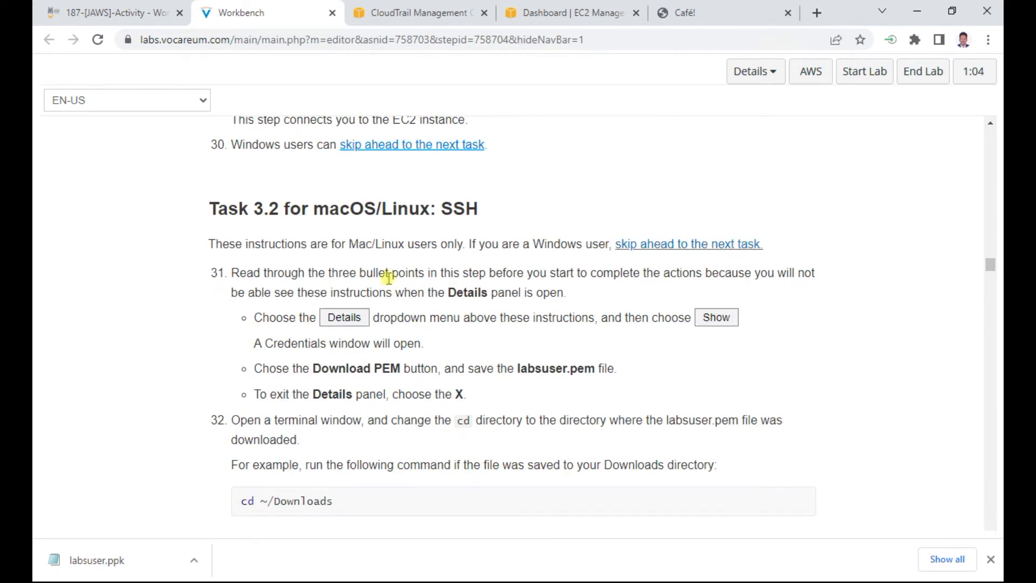
scroll(437, 421, down, 15)
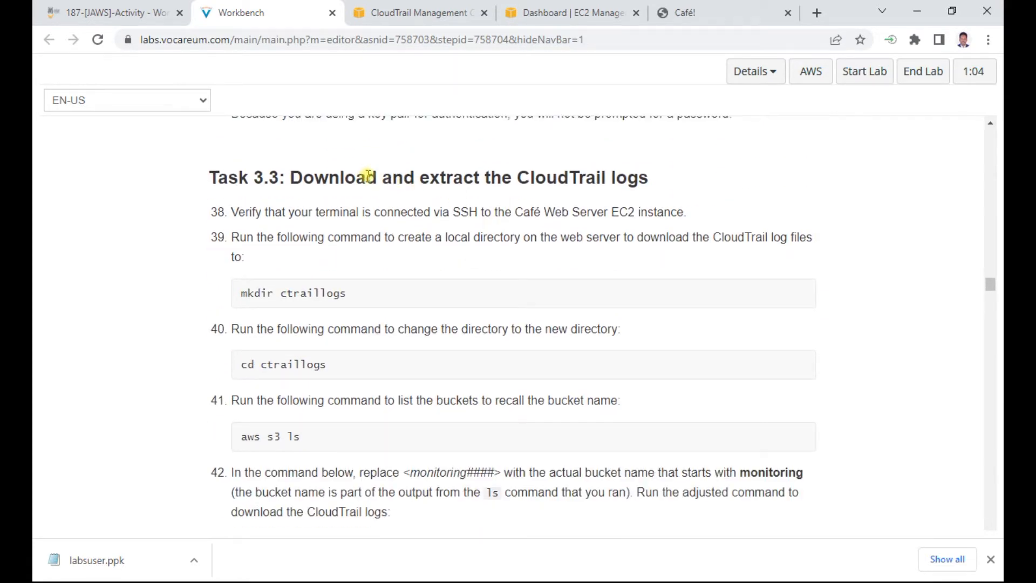
drag(368, 176, 666, 188)
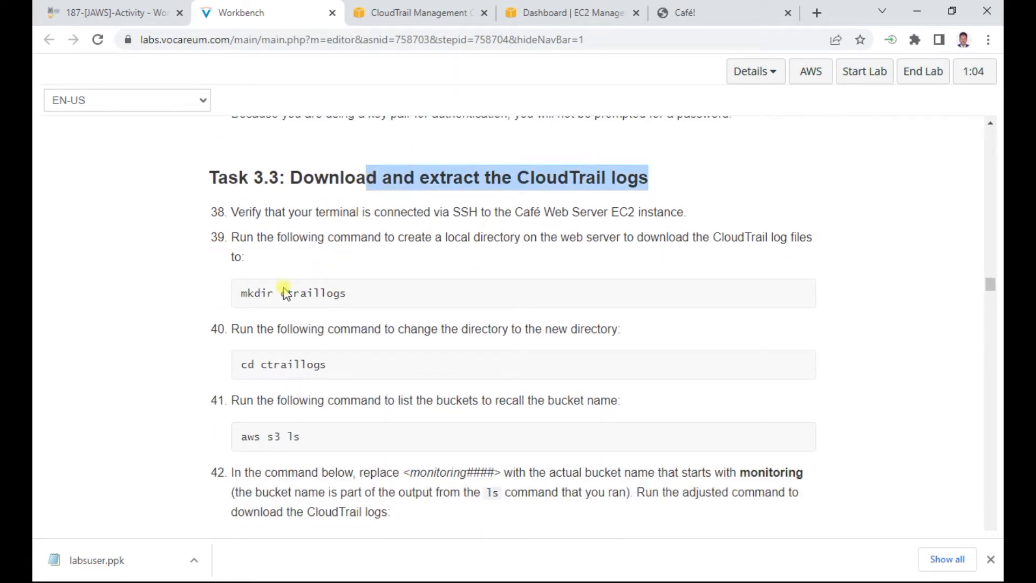
Create the ctraillogs directory on the web server with the lab's mkdir command and change into that directory.
triple_click(316, 292)
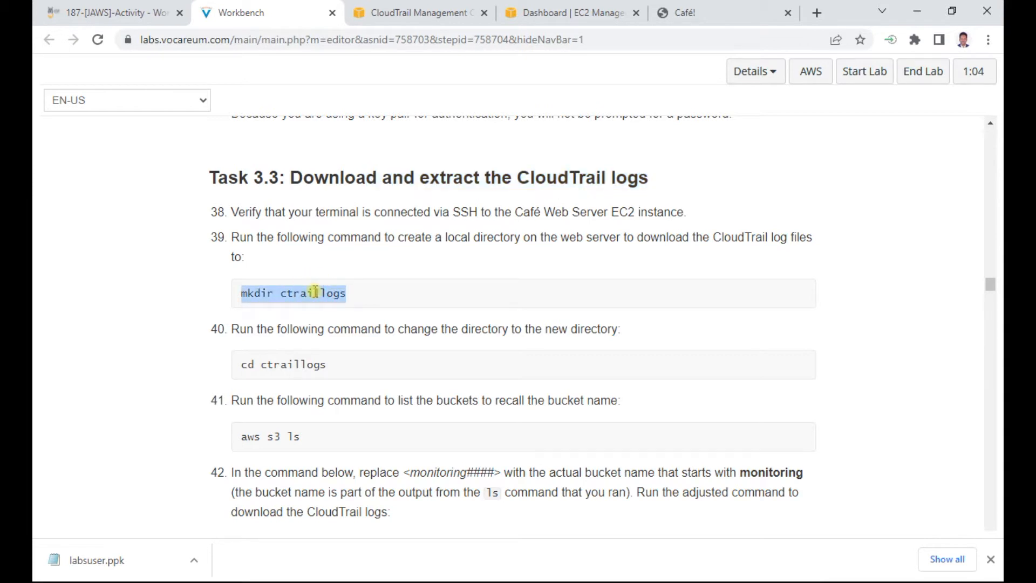
key(ctrl+c)
key(alt+Tab)
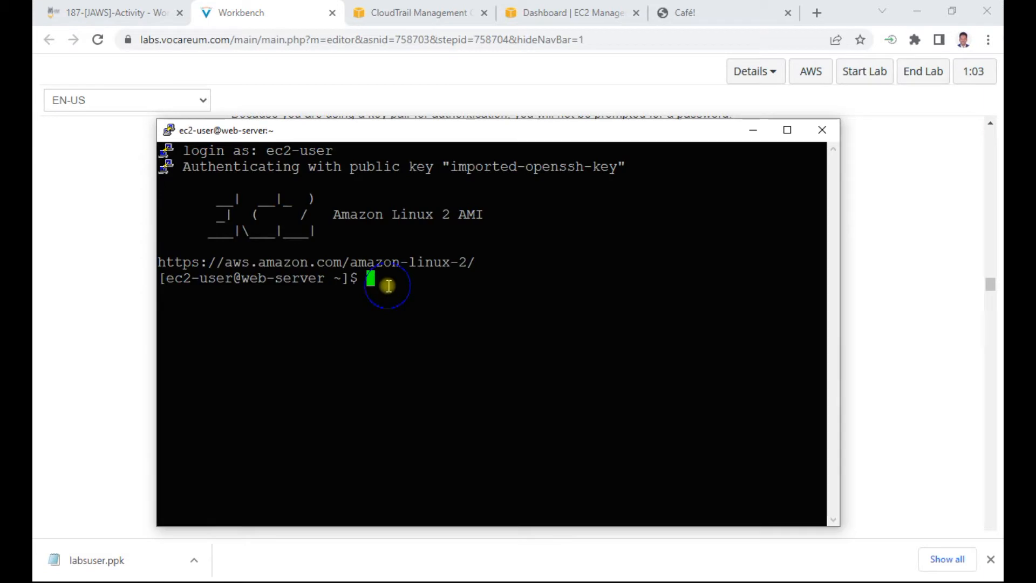
right_click(388, 285)
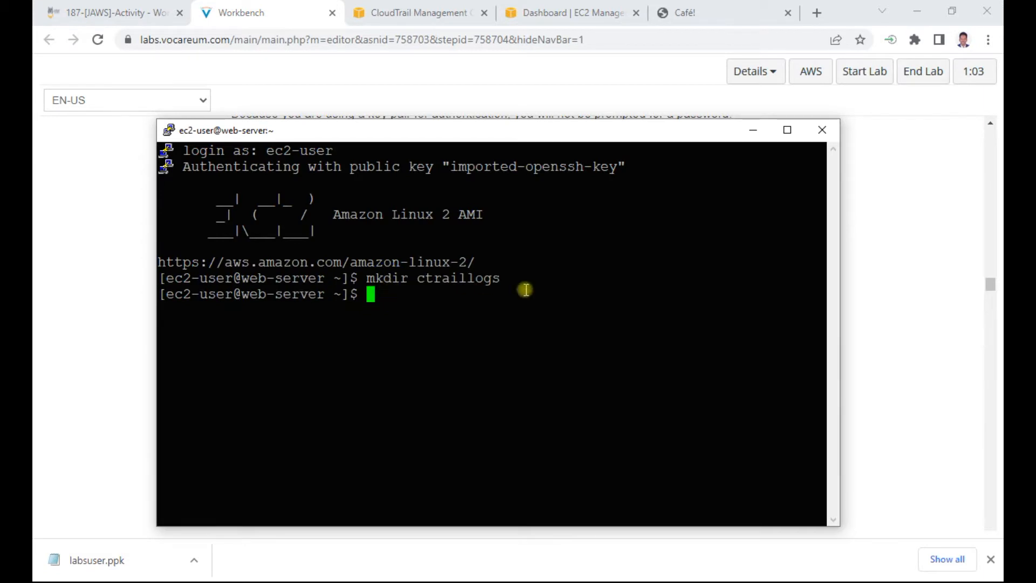
drag(435, 131, 653, 131)
text(cd )
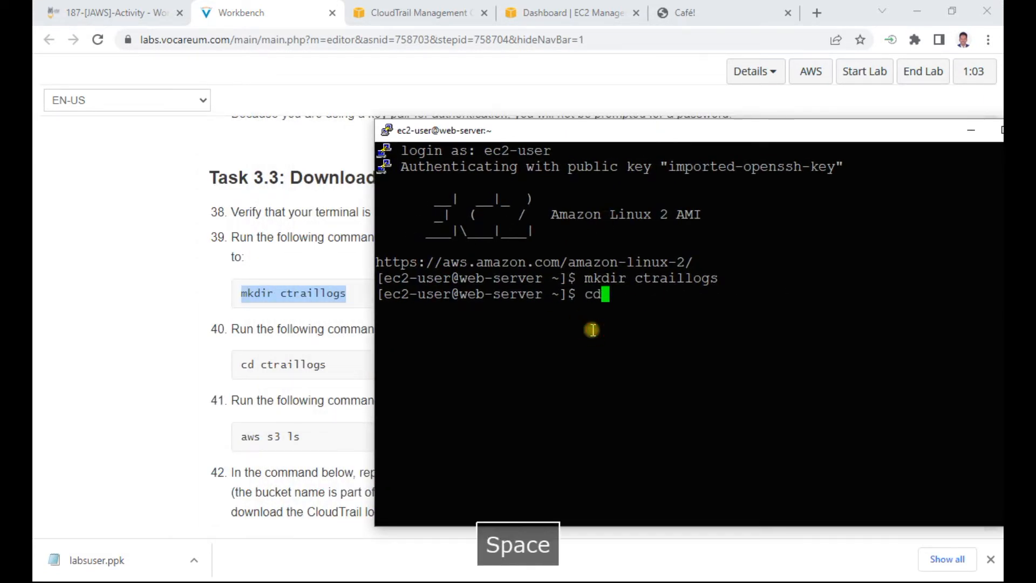
text(ctr)
key(Tab)
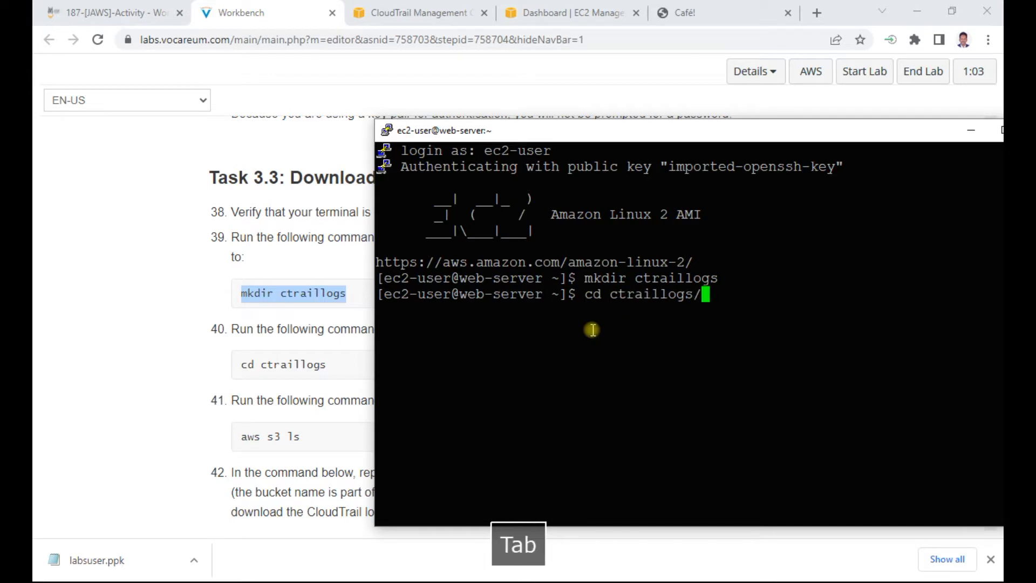
key(Return)
List the S3 buckets with aws s3 ls and select the name of the monitoring bucket in the output.
text(a)
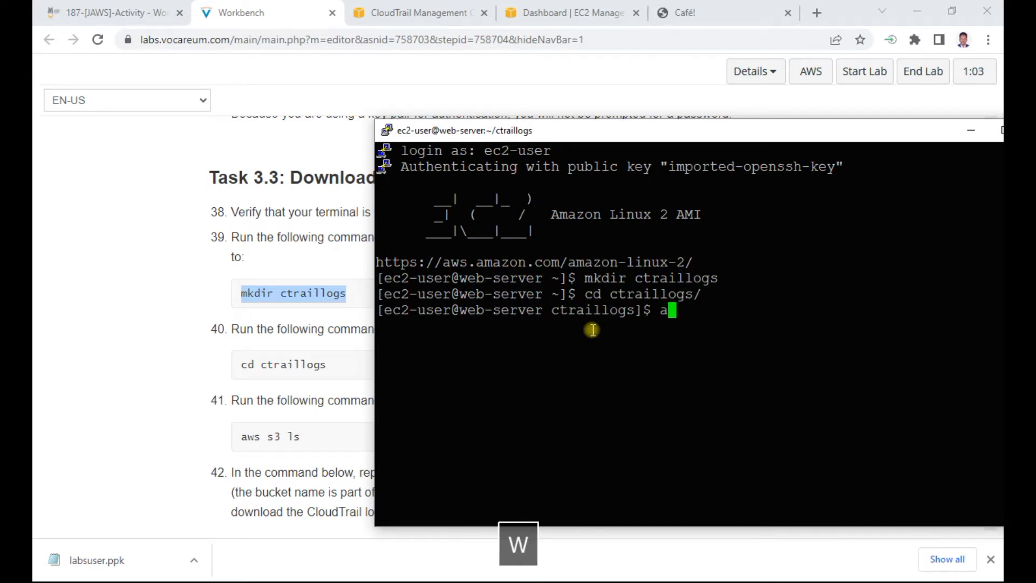
text(ws )
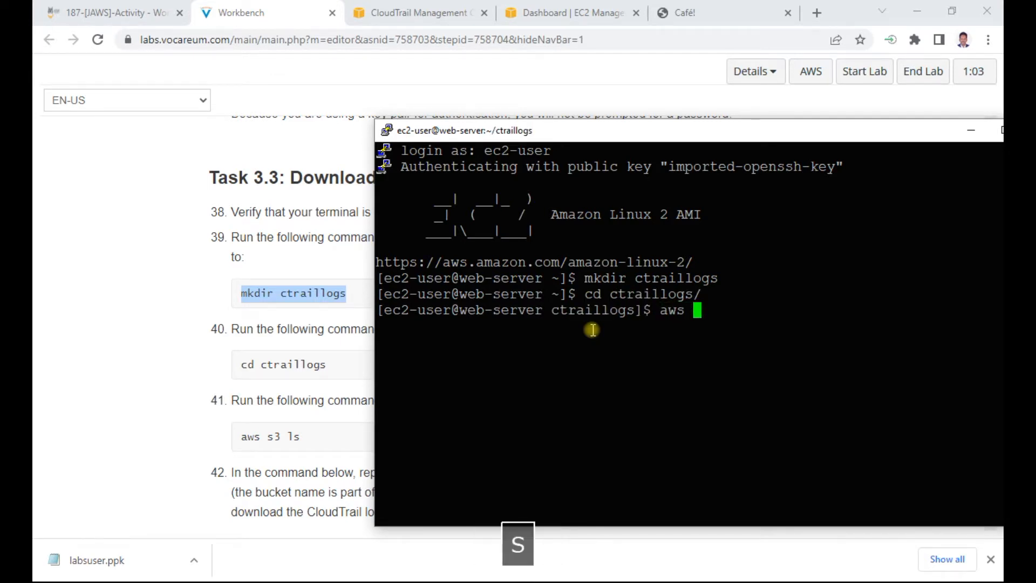
text(s3 ls)
key(Return)
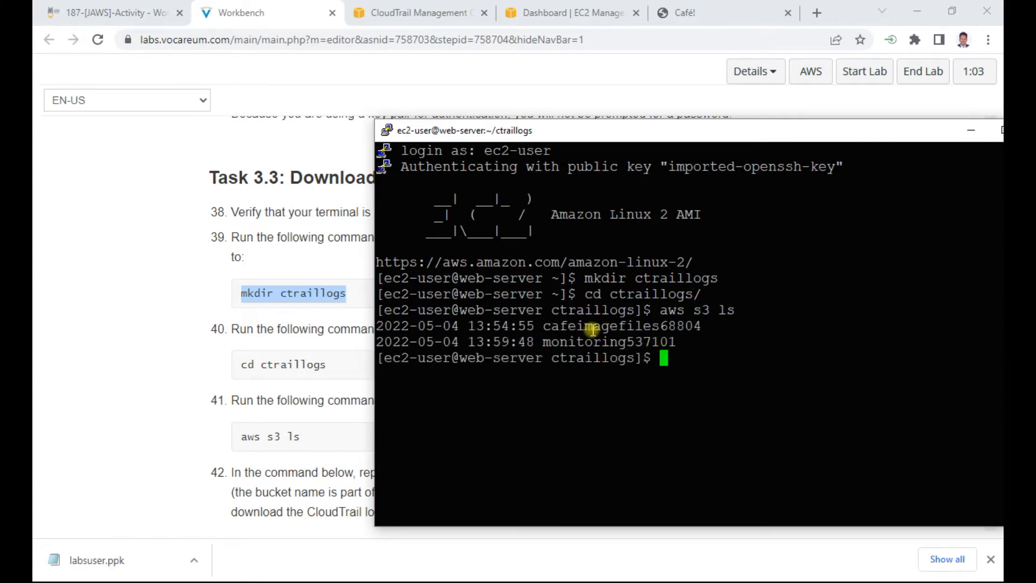
double_click(665, 327)
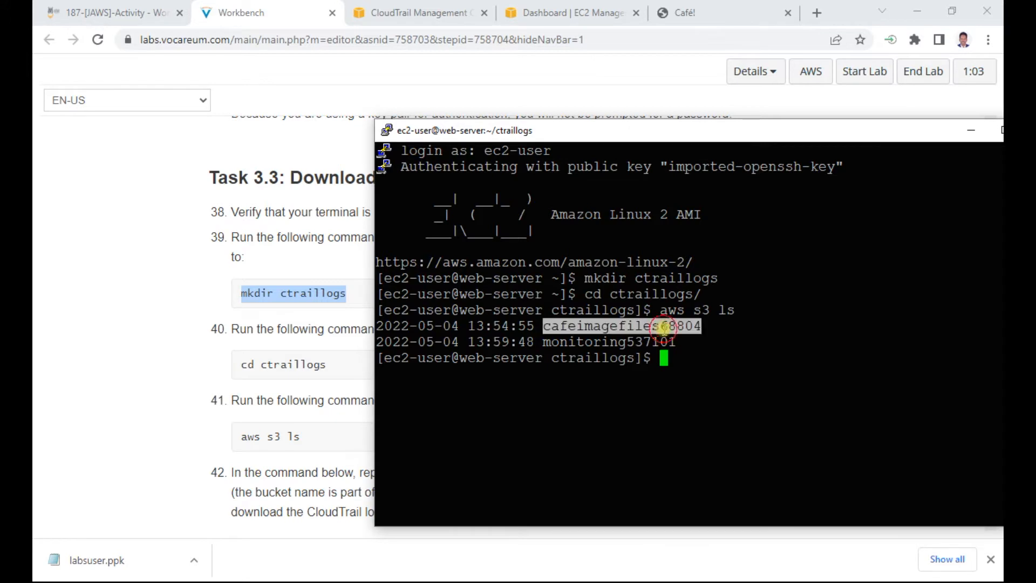
double_click(621, 344)
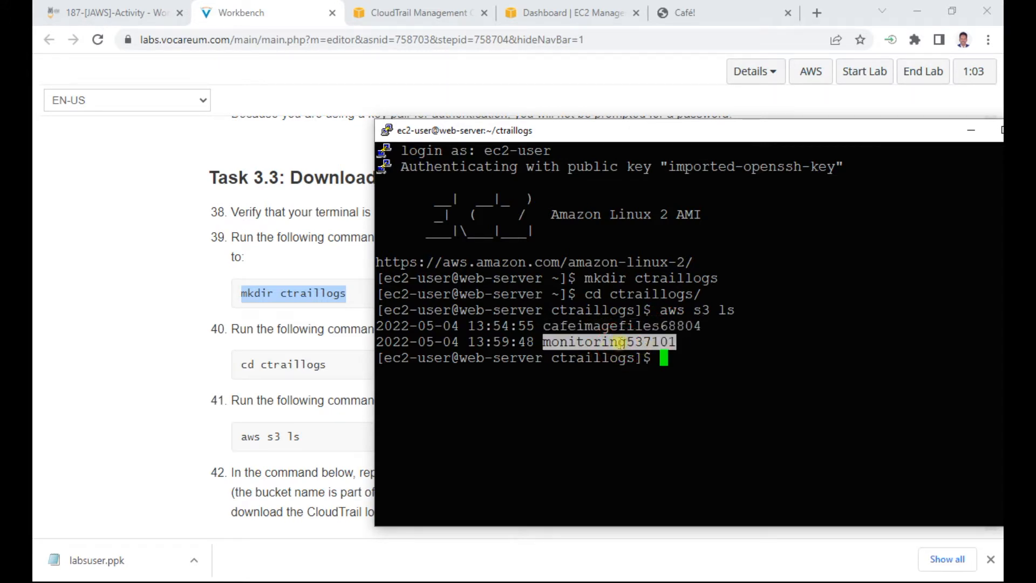
Copy the aws s3 cp log download command from lab step 42 into the Notepad notes below the server IP.
click(173, 387)
scroll(173, 387, down, 4)
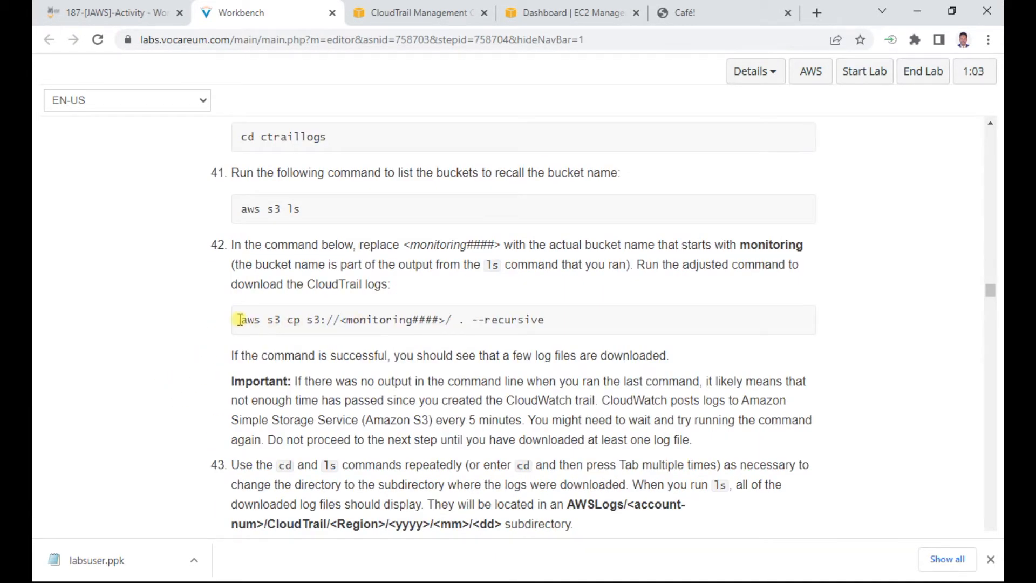
drag(242, 321, 540, 321)
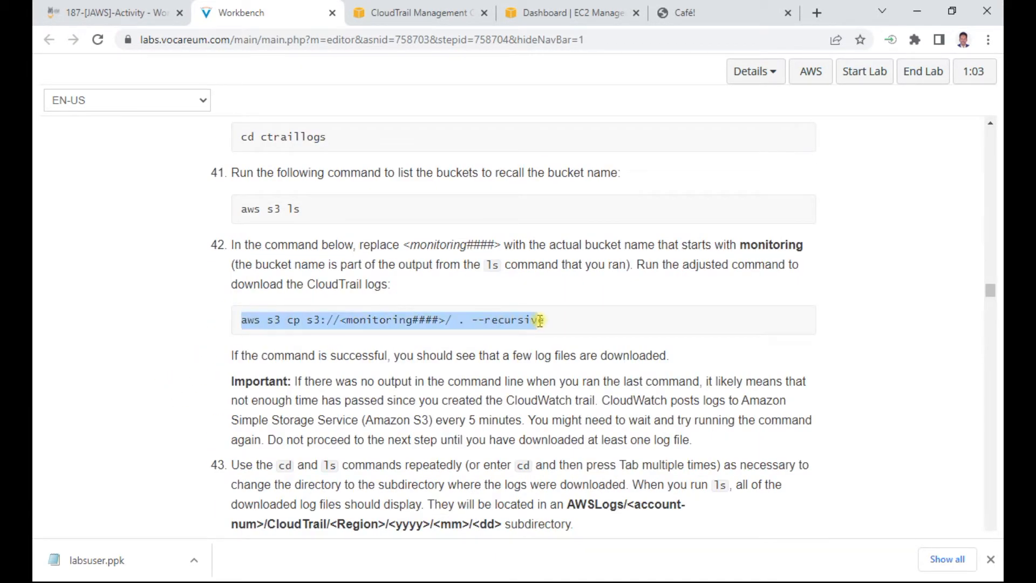
key(ctrl+c)
key(alt+Tab)
key(alt+Tab)
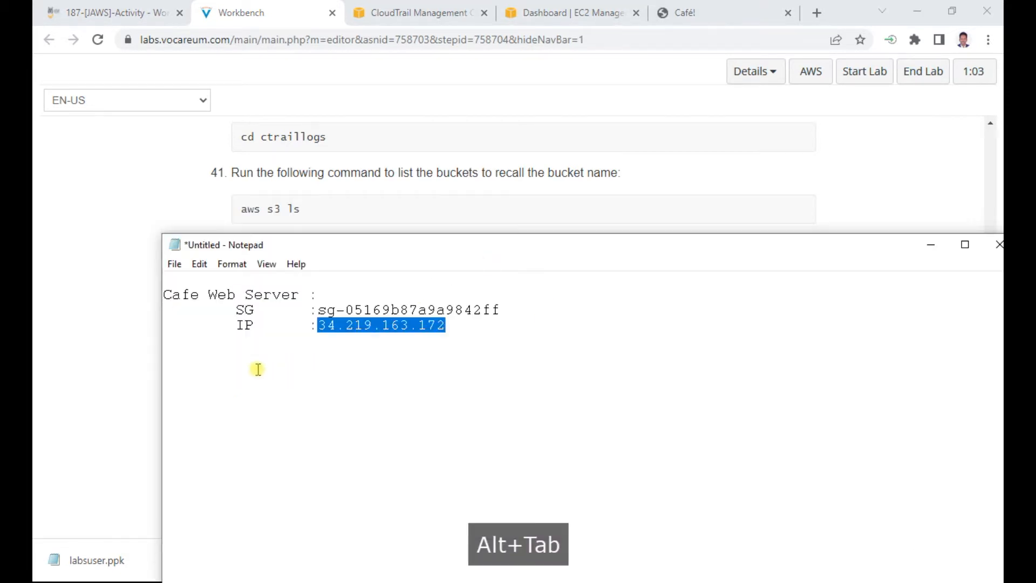
click(189, 363)
key(Return)
key(ctrl+v)
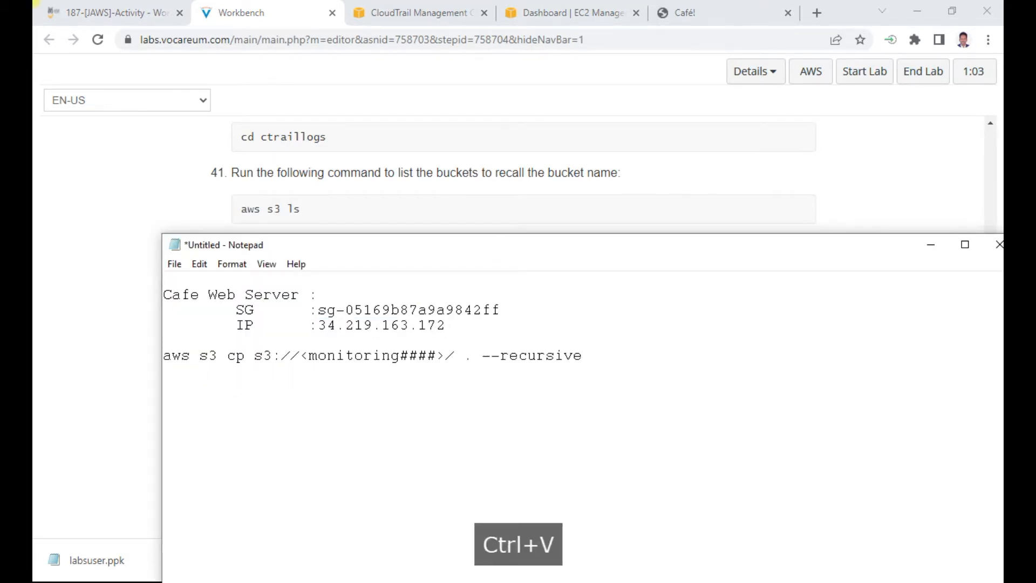
Replace the <monitoring####> placeholder in the Notepad command with the bucket name monitoring537101, without angle brackets.
click(443, 355)
key(BackSpace)
key(BackSpace)
key(BackSpace)
key(BackSpace)
key(BackSpace)
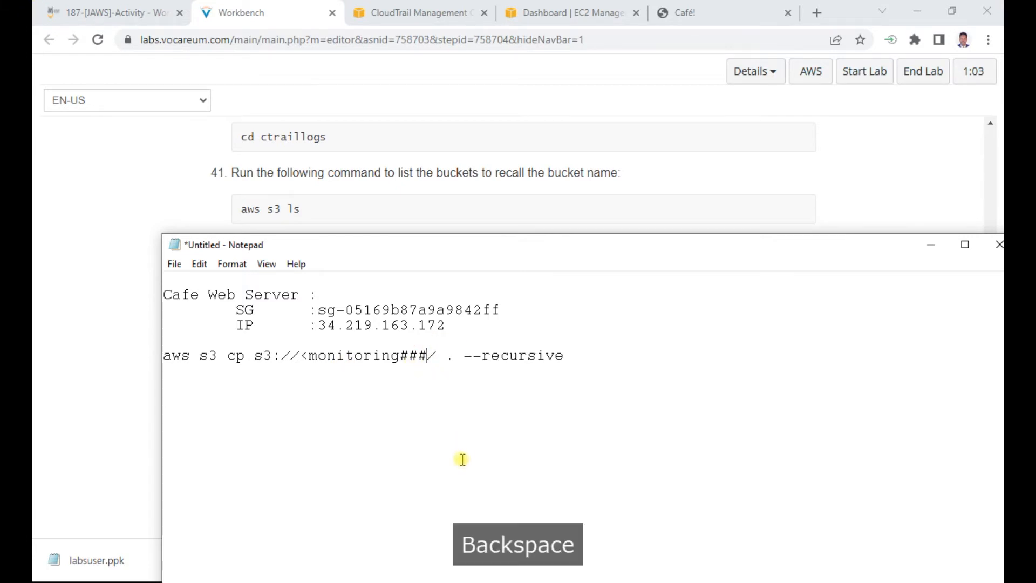
text(53710)
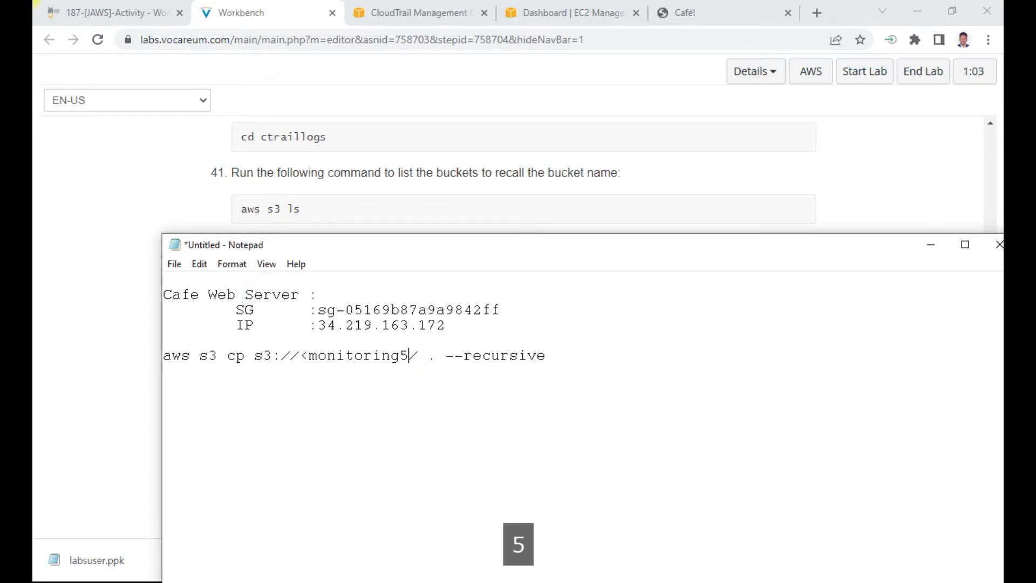
text(1)
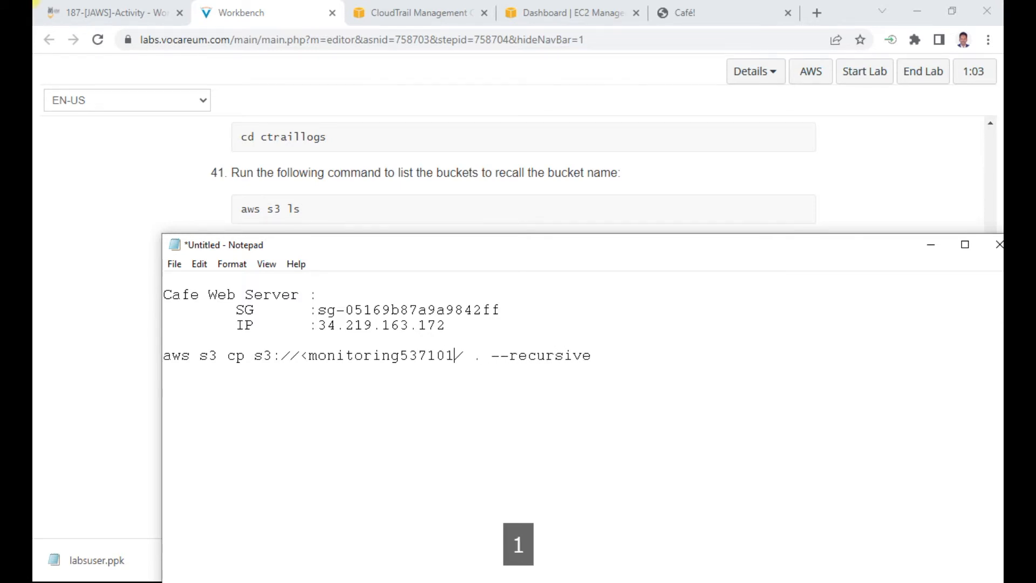
key(Left)
key(Delete)
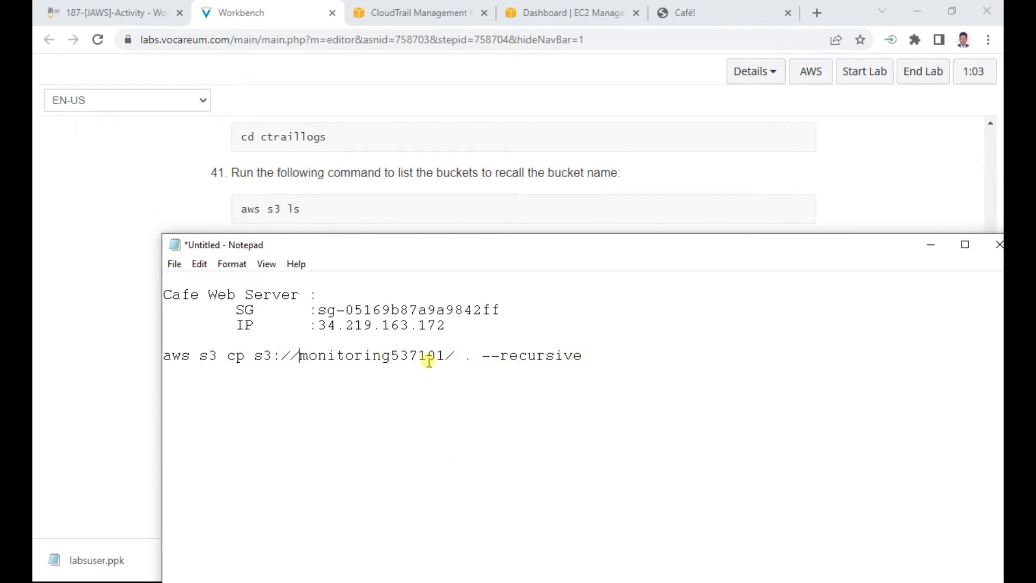
Run the edited command aws s3 cp s3://monitoring537101/ . --recursive from Notepad in the PuTTY session to download the CloudTrail logs.
drag(582, 356, 163, 356)
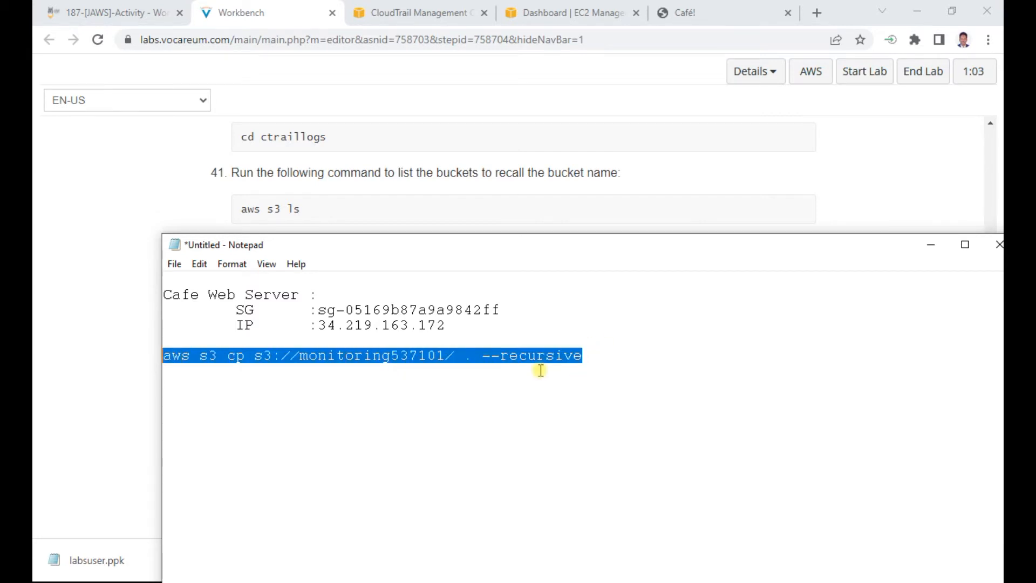
key(ctrl+c)
key(alt+Tab)
key(alt+Tab)
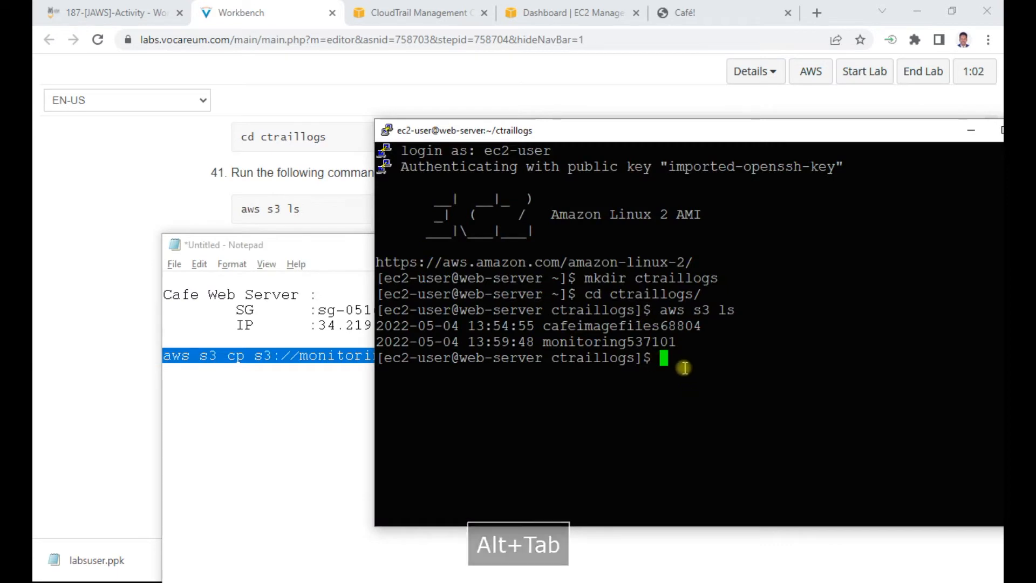
right_click(684, 368)
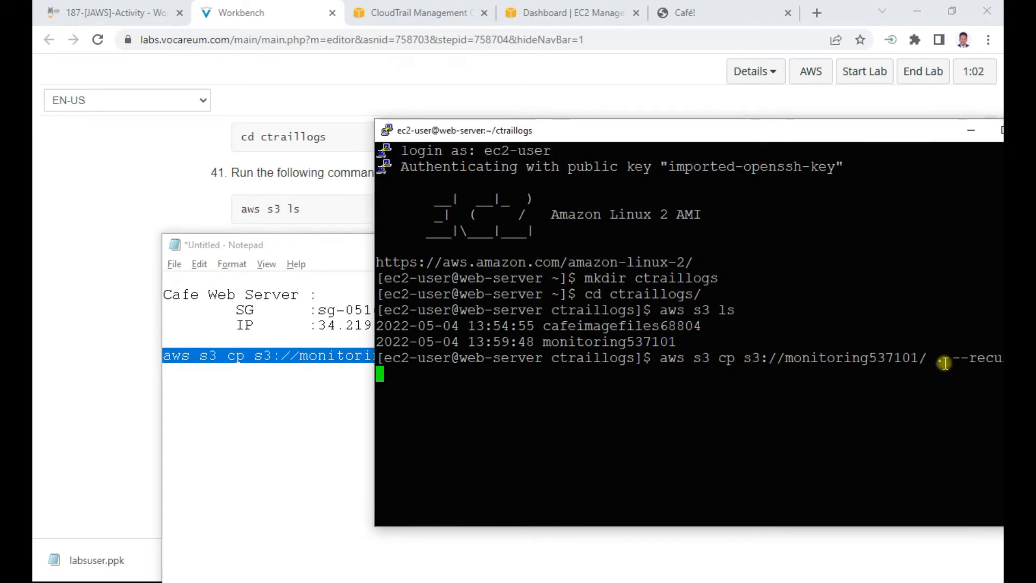
key(Return)
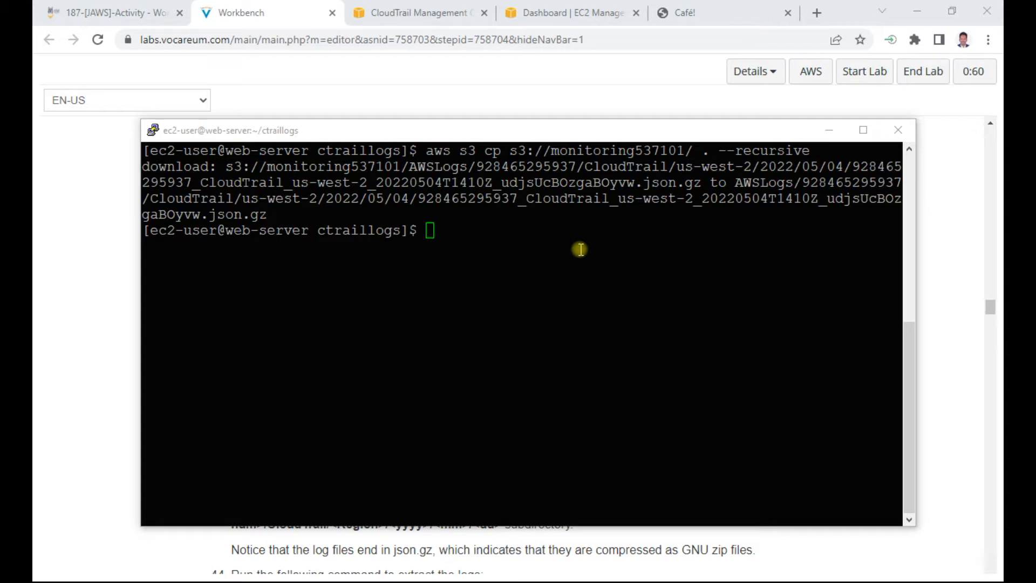
Repeat the recursive log download from the monitoring bucket and list the contents of ctraillogs with ll.
click(547, 293)
key(Up)
key(Return)
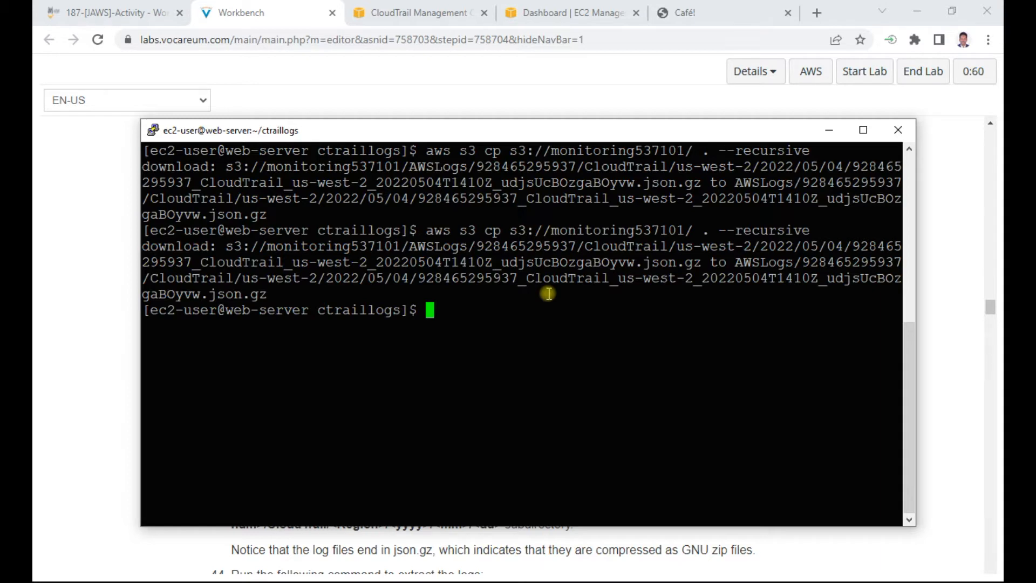
text(ll)
key(Return)
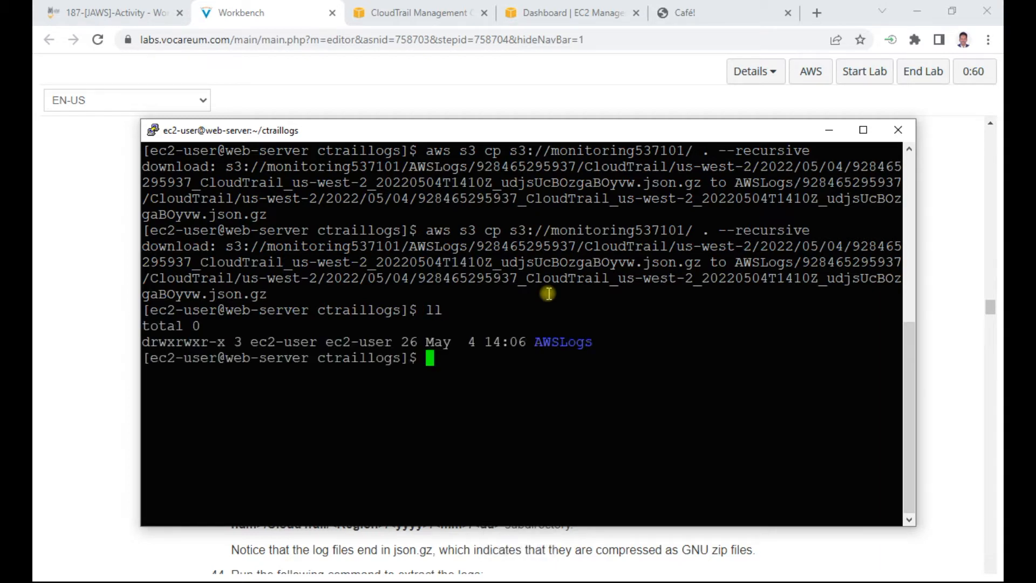
Change into the downloaded logs' CloudTrail/us-west-2/2022/05/04 subdirectory under the account folder in AWSLogs and list its files with ll.
text(cd %)
key(BackSpace)
text(AW)
key(shift+Tab)
key(Tab)
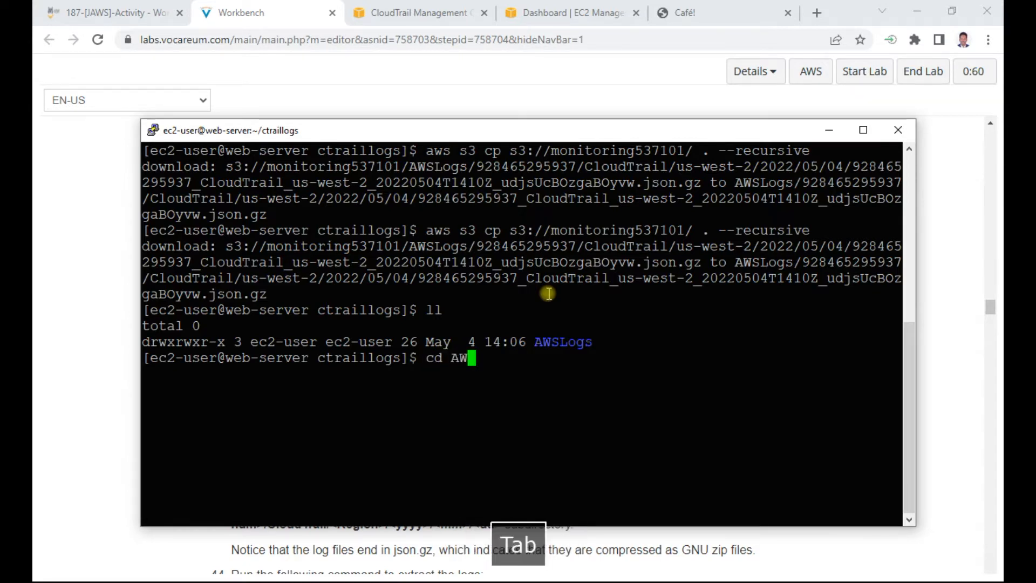
key(Tab)
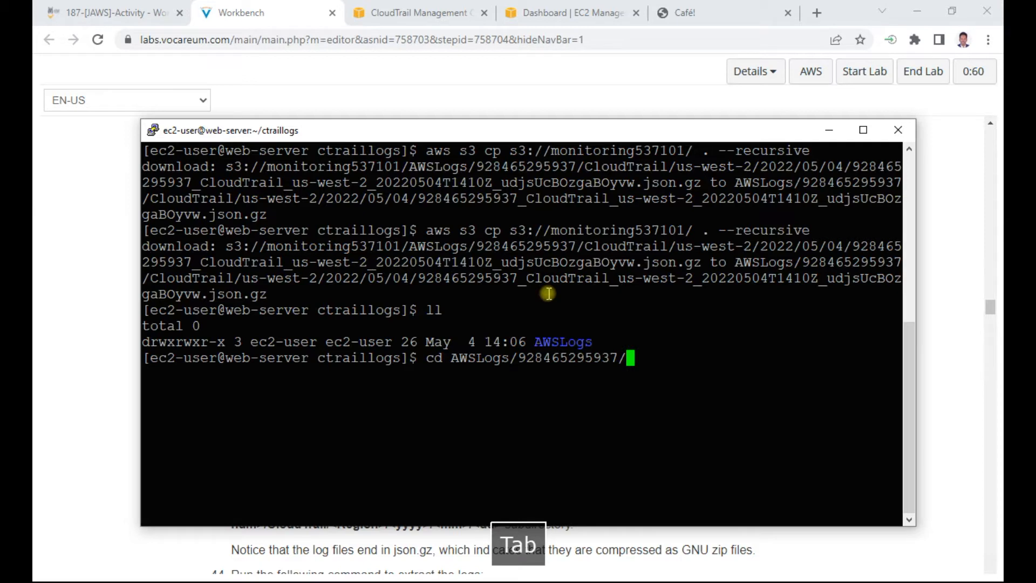
key(Tab)
key(Tab)
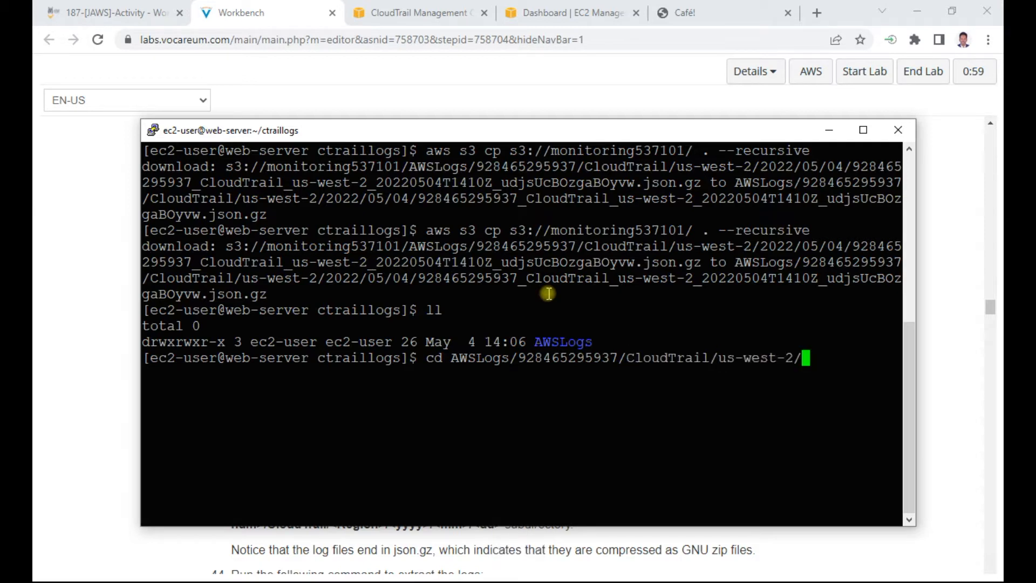
key(Tab)
key(Tab)
key(Tab)
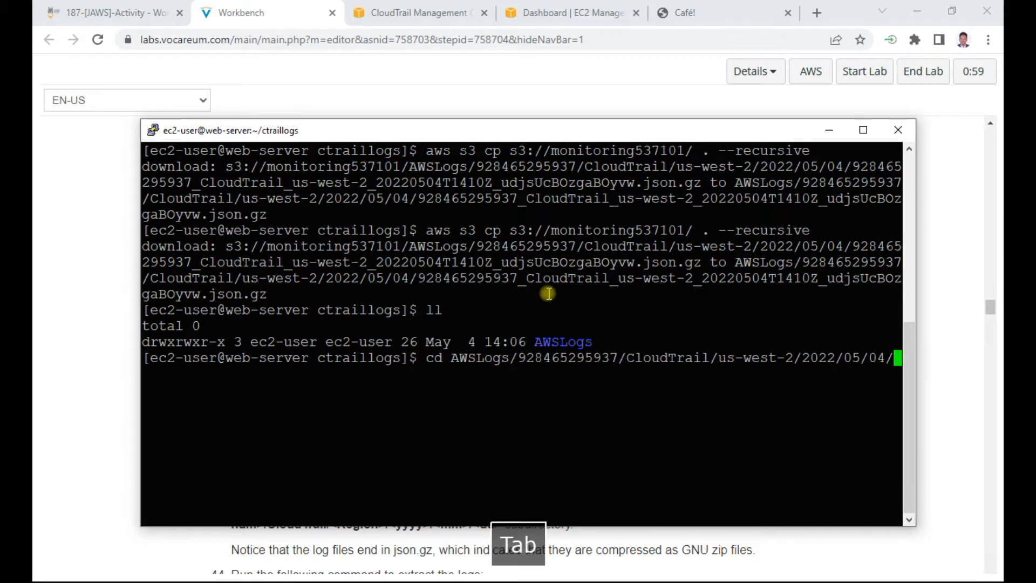
key(Return)
text(ll)
key(Return)
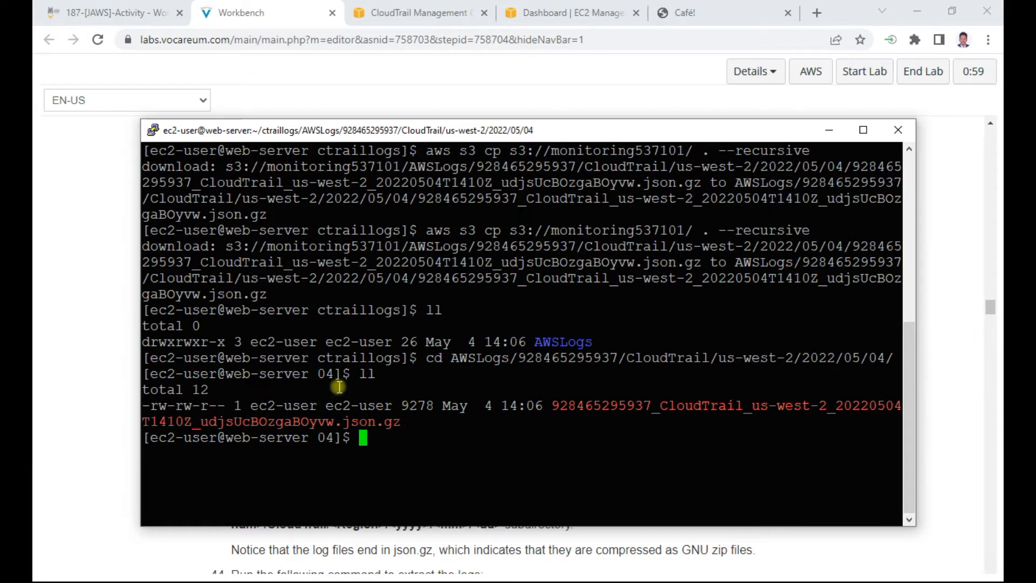
Extract the compressed json.gz CloudTrail log with gunzip and list the directory again with ll.
double_click(554, 414)
drag(555, 413, 402, 422)
click(380, 447)
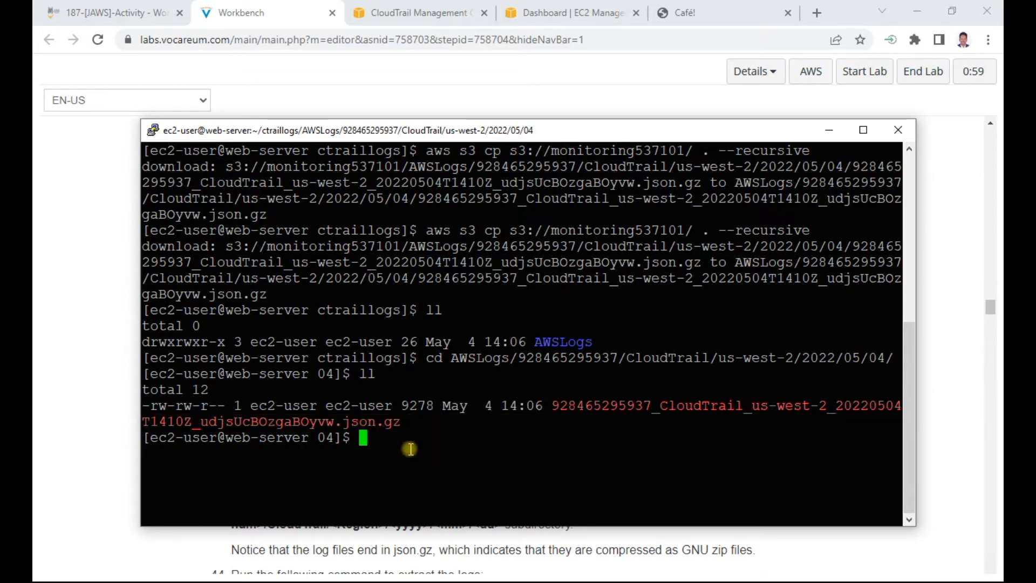
text(g)
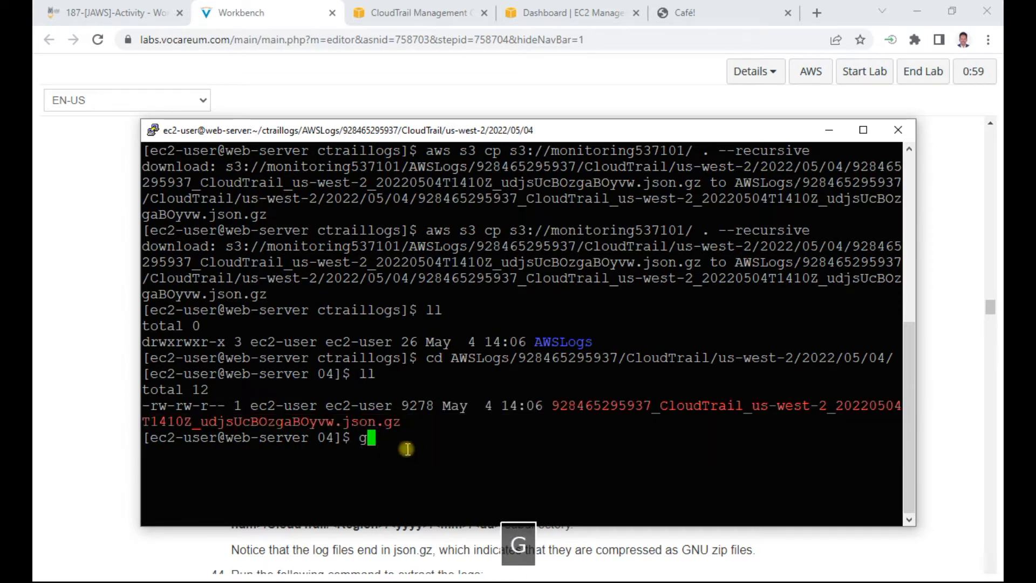
text(u)
key(Tab)
text(928)
key(Tab)
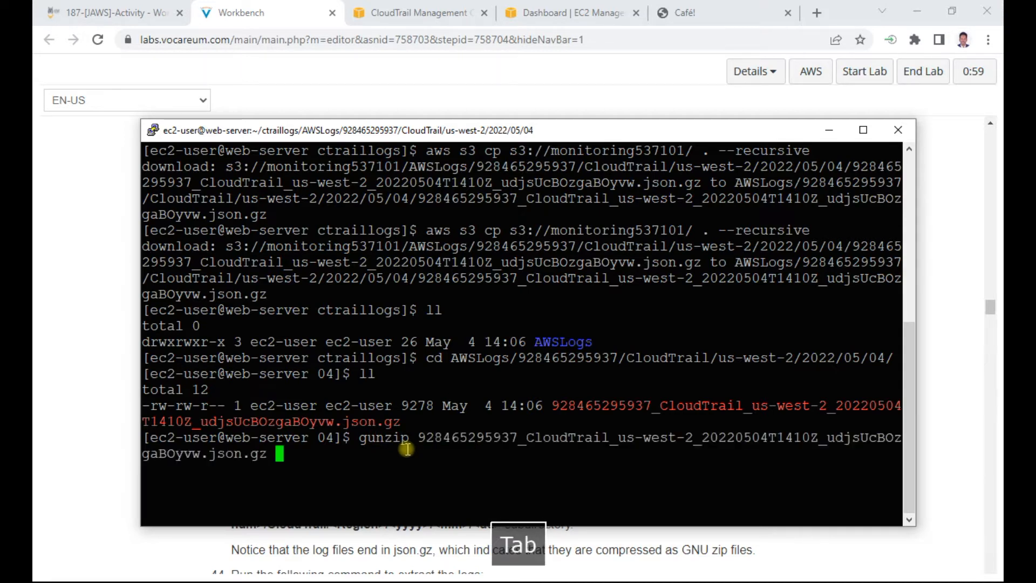
key(Return)
text(ll)
key(Return)
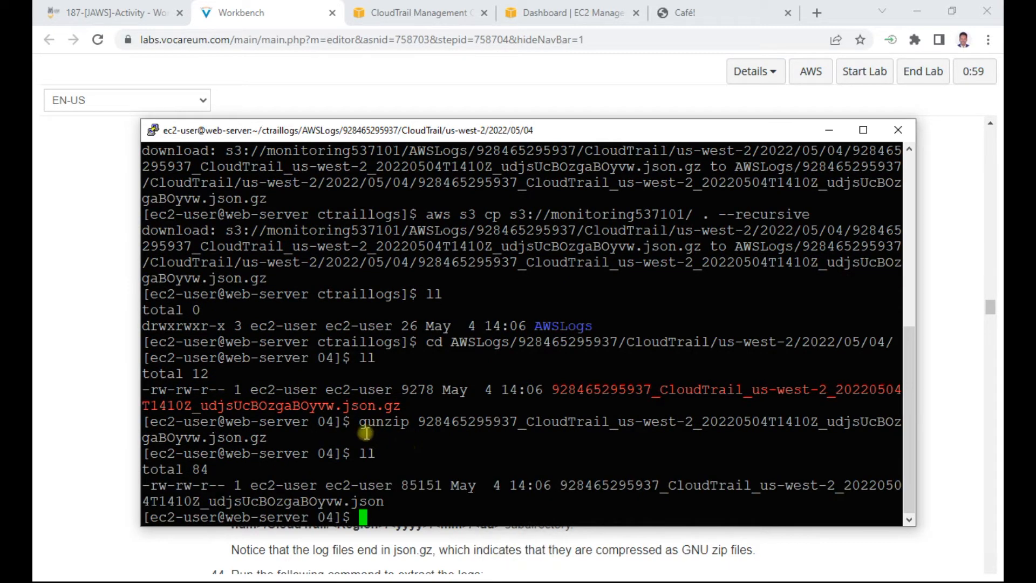
Open the extracted JSON log in vi to view its raw contents, and quit without saving using :q!
triple_click(572, 486)
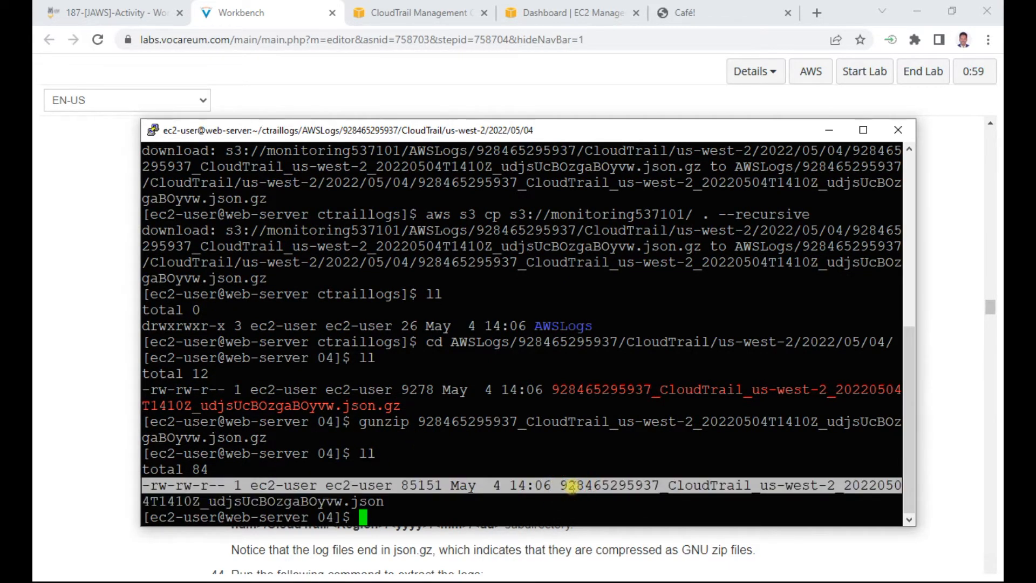
double_click(572, 485)
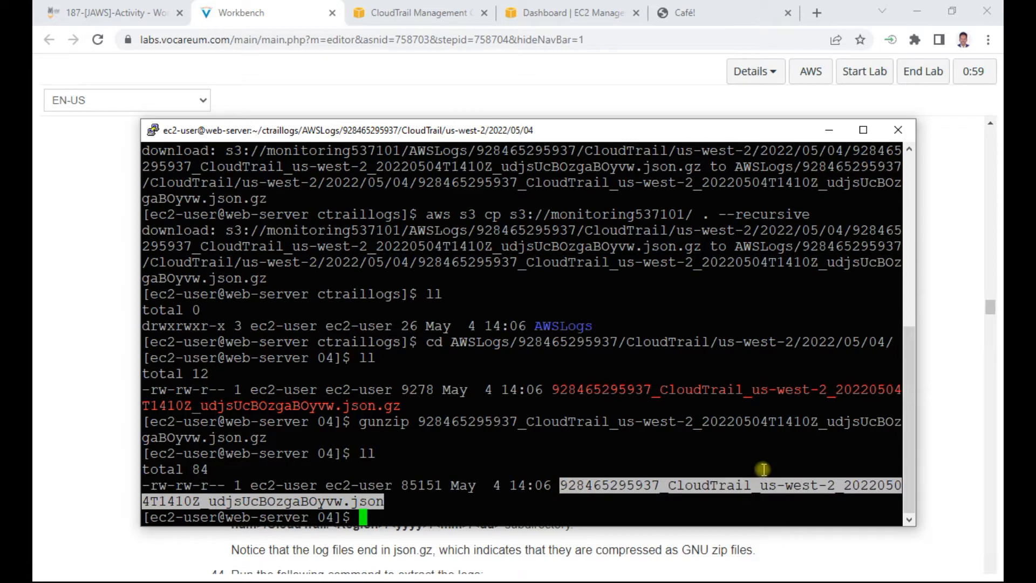
text(vi 92)
key(Tab)
key(Return)
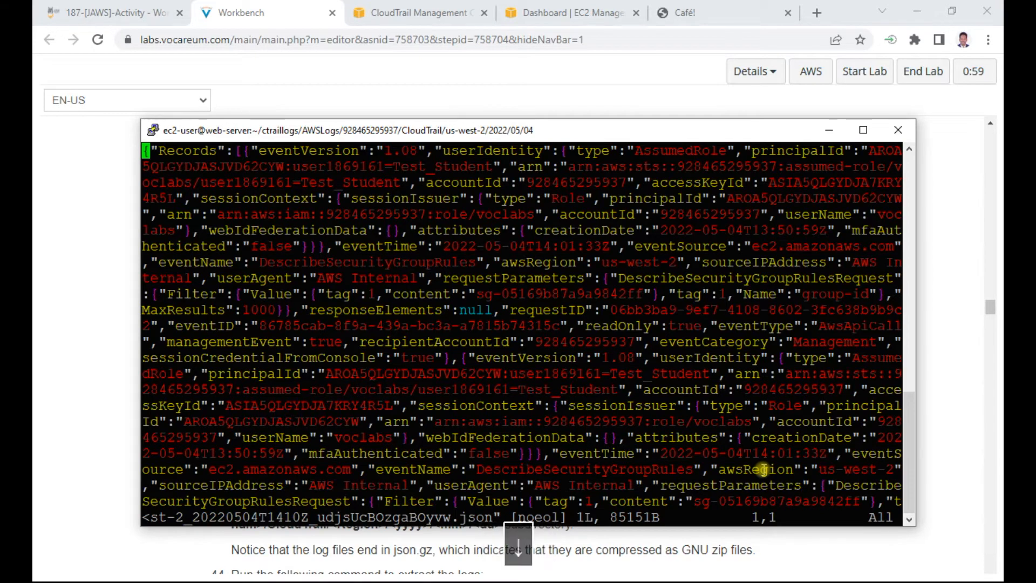
key(Escape)
text(:q!)
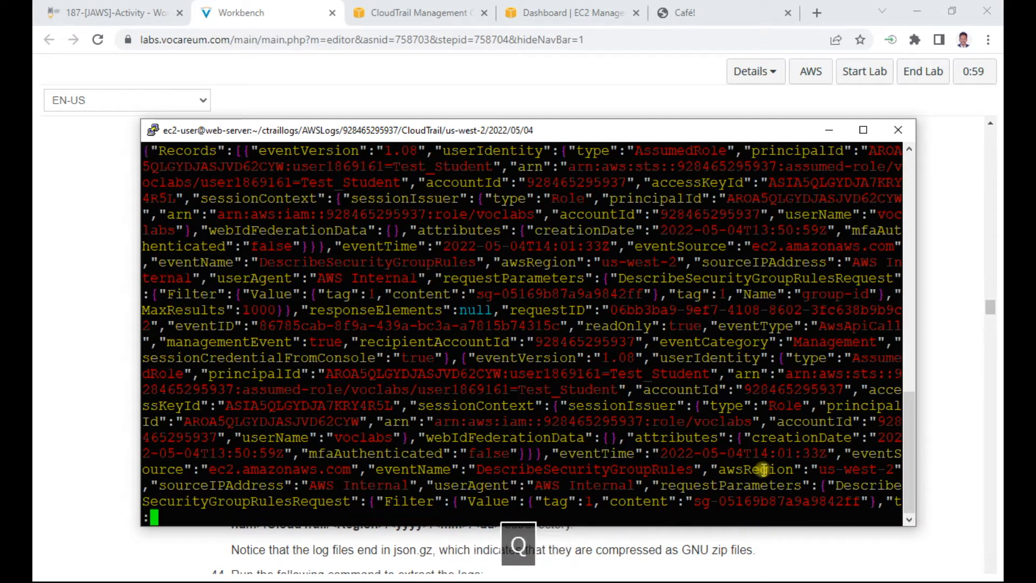
key(Return)
Run tail on the extracted JSON log file and look through its last entries.
text(tail 92)
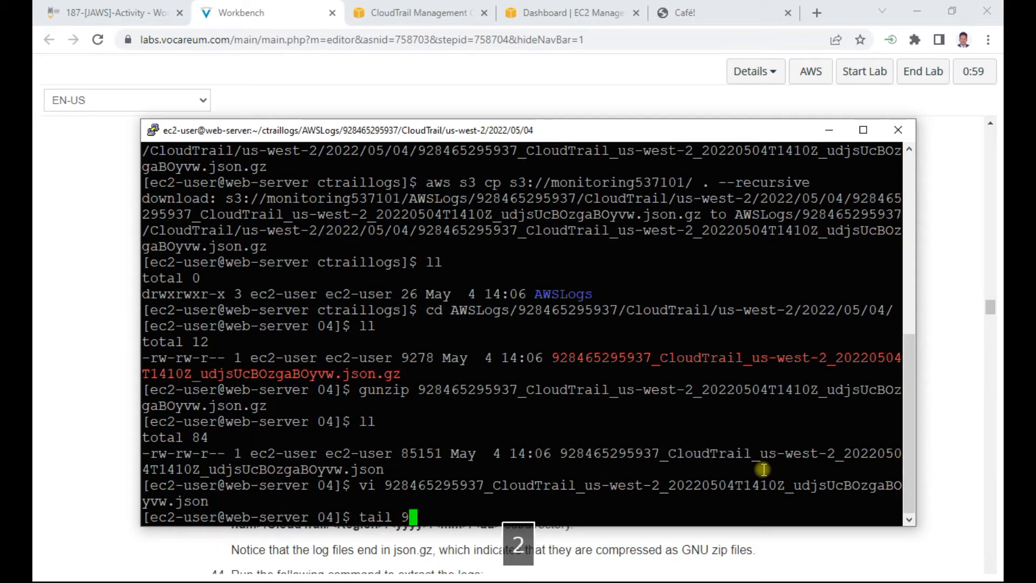
key(Tab)
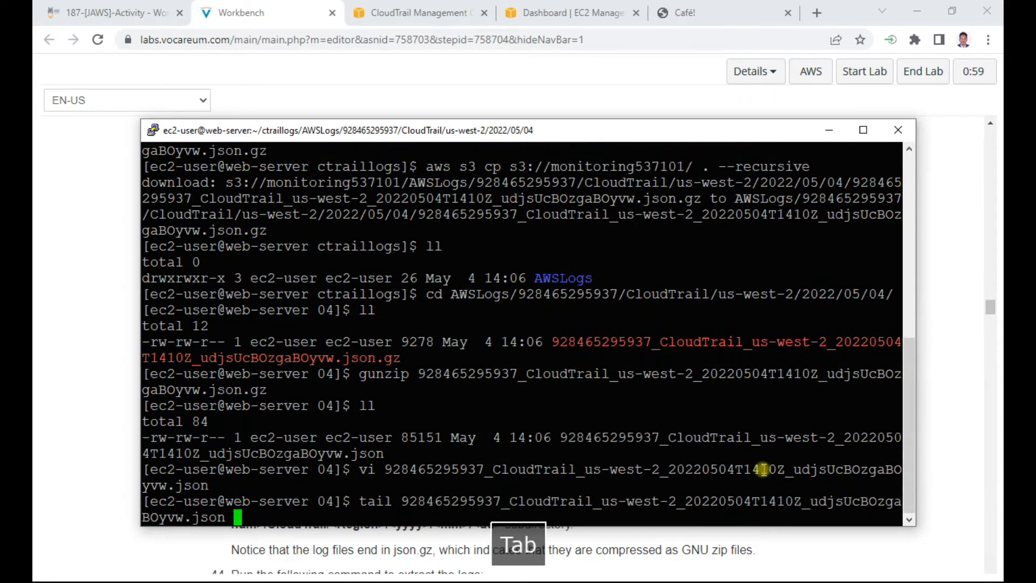
key(Return)
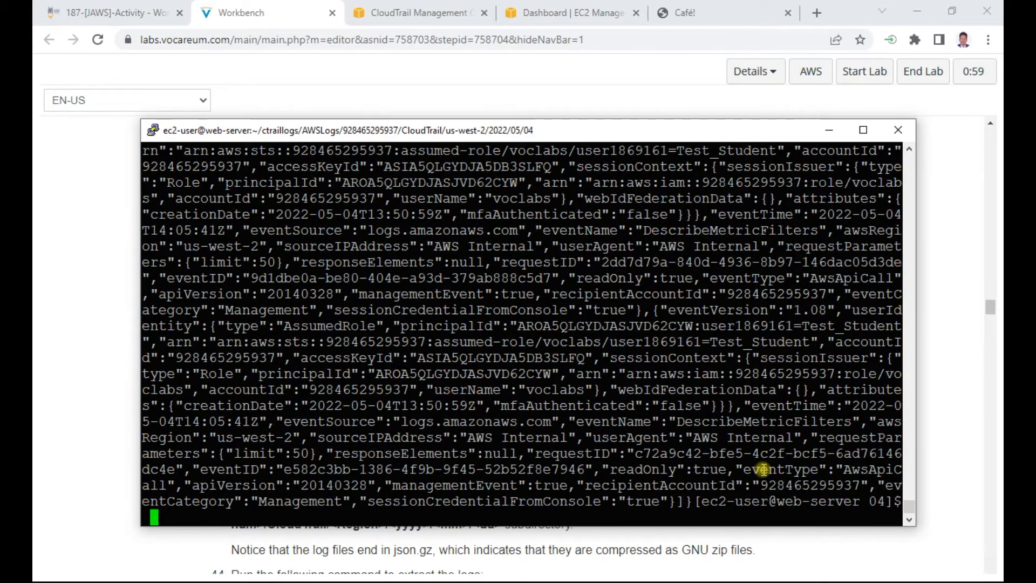
scroll(601, 405, up, 3)
scroll(596, 405, down, 3)
Return to the lab instructions in Chrome and copy the cat <filename.json> | python -m json.tool command from step 46.
click(951, 314)
scroll(594, 347, down, 5)
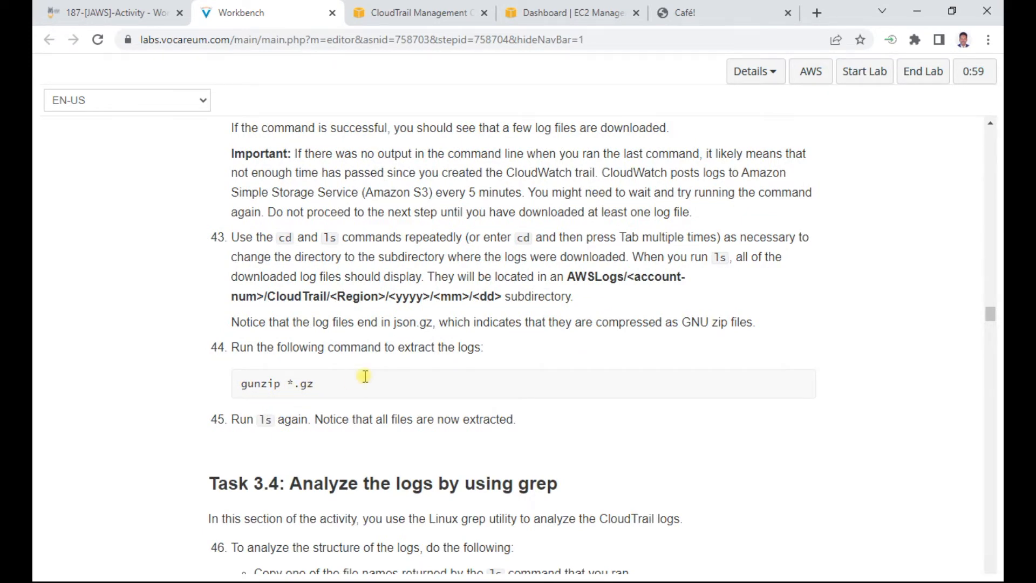
scroll(367, 377, down, 4)
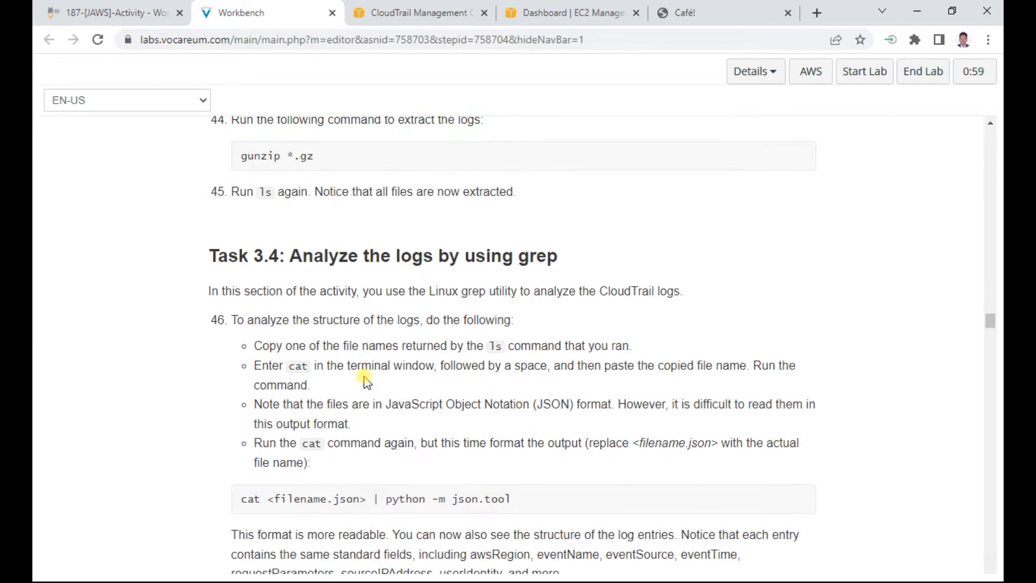
scroll(366, 380, down, 1)
triple_click(401, 181)
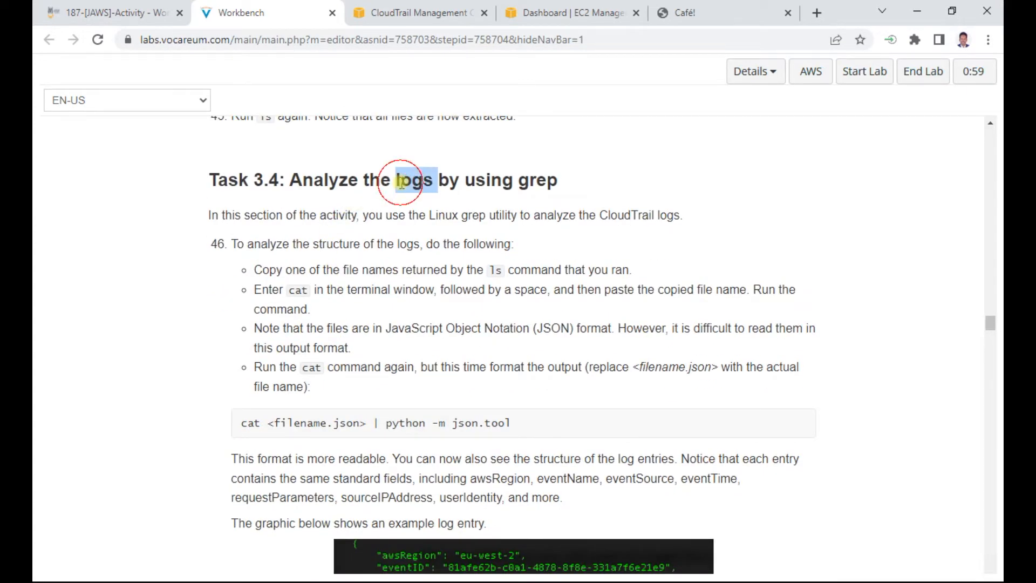
scroll(418, 266, down, 1)
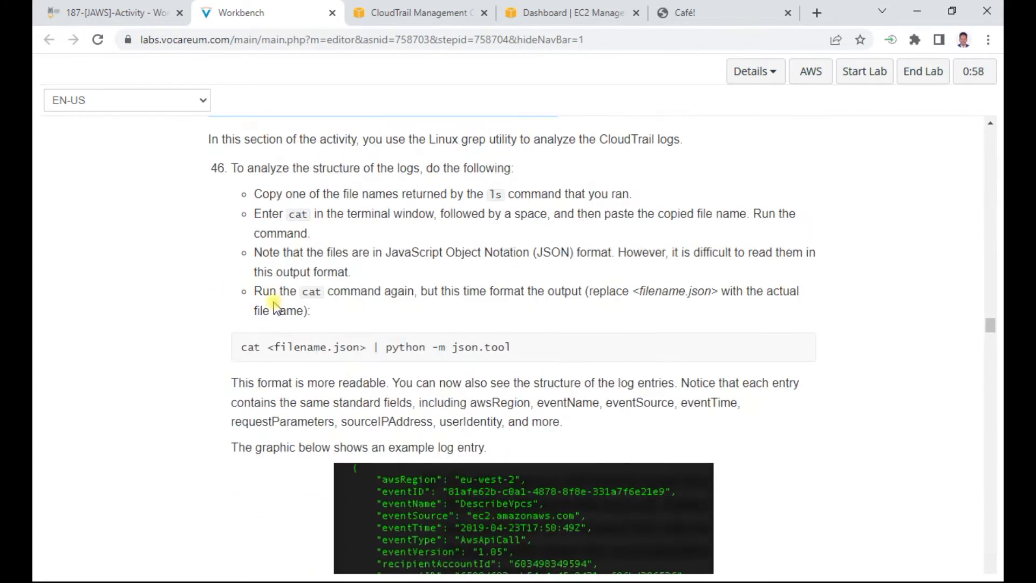
scroll(286, 331, down, 1)
drag(241, 271, 513, 272)
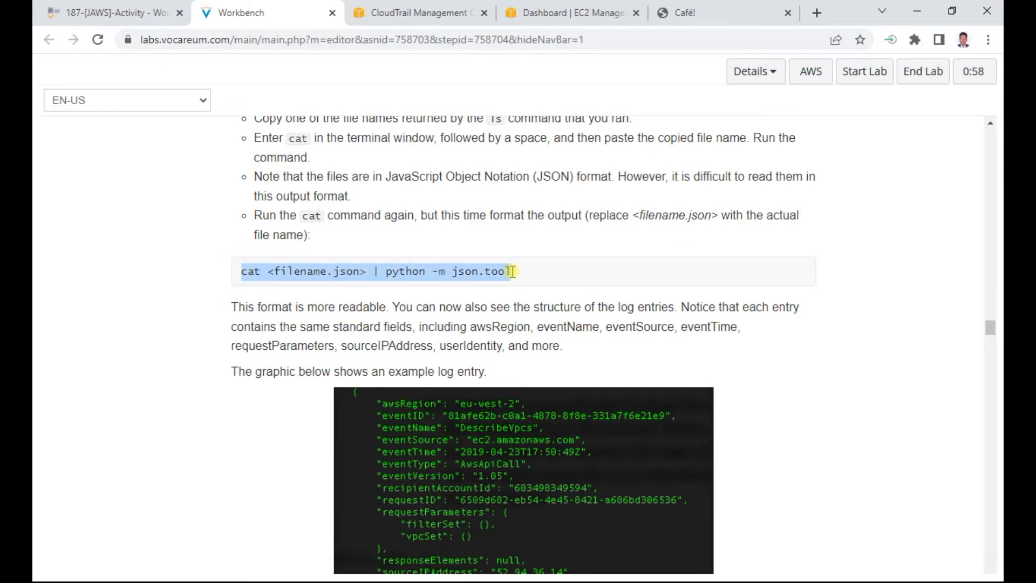
right_click(459, 271)
click(481, 284)
Switch to Notepad and paste the copied cat command on a new line below the aws s3 cp command.
scroll(485, 266, up, 2)
scroll(486, 266, up, 1)
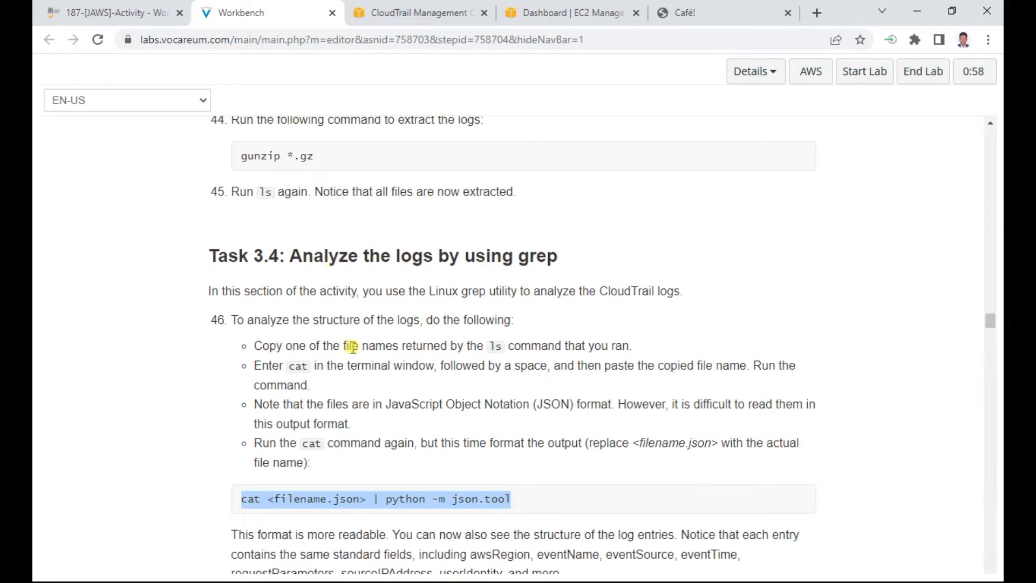
scroll(351, 347, down, 3)
key(alt+Tab)
key(alt+Tab)
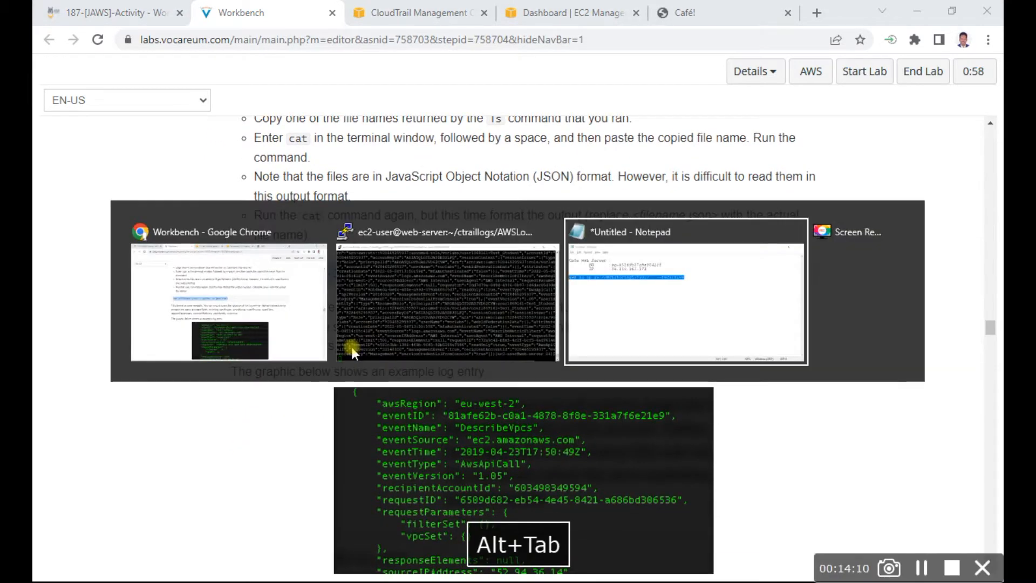
click(176, 397)
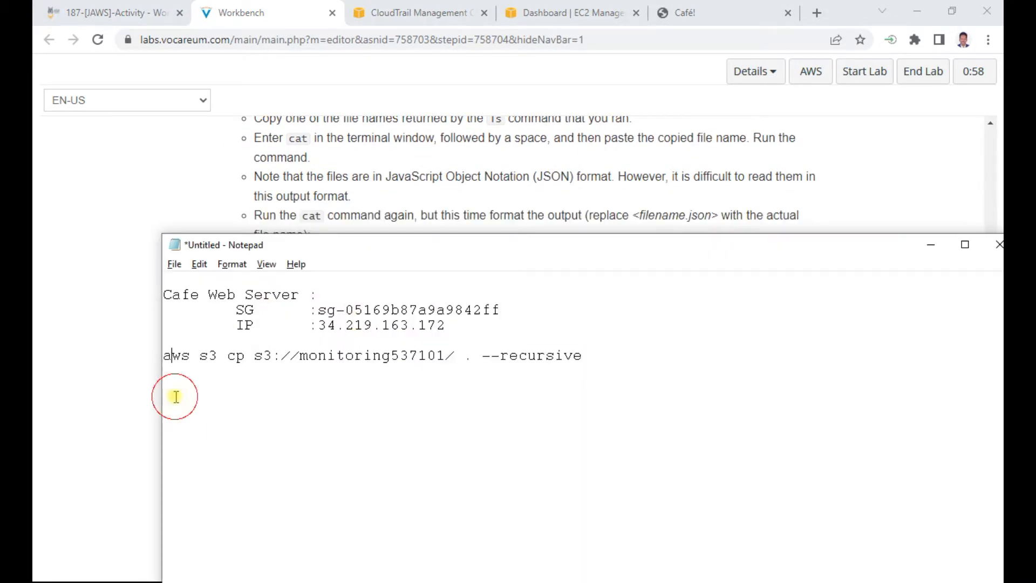
click(615, 354)
key(Return)
key(ctrl+v)
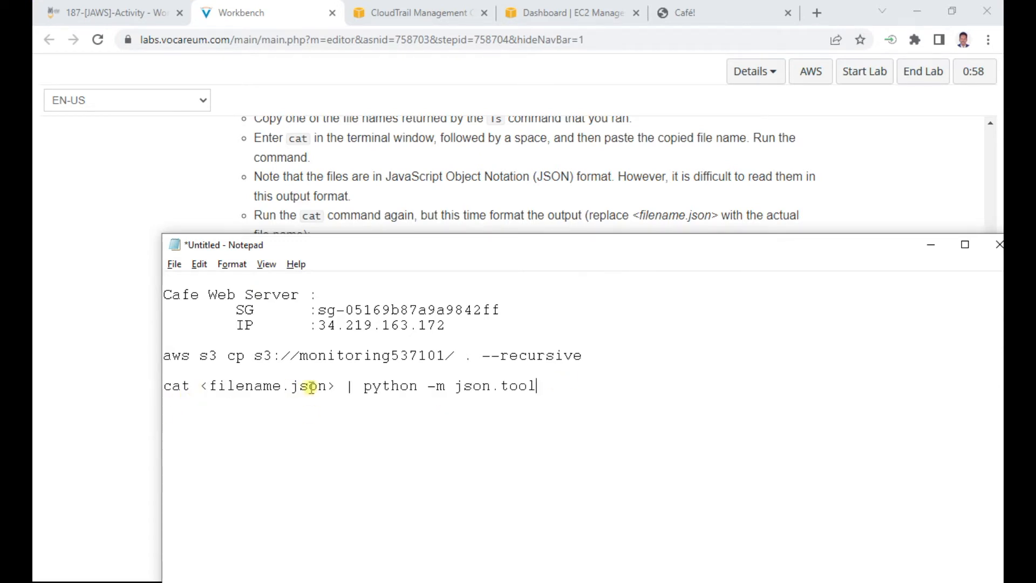
In PuTTY, run cat on the extracted JSON log with the | python -m json.tool part from Notepad, and return to the lab instructions.
drag(346, 385, 540, 387)
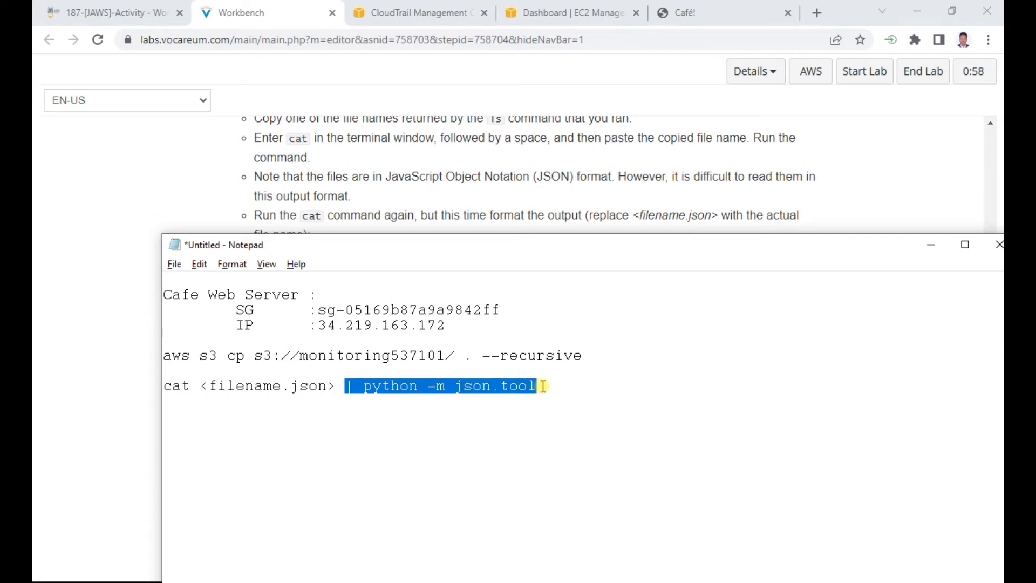
key(ctrl+c)
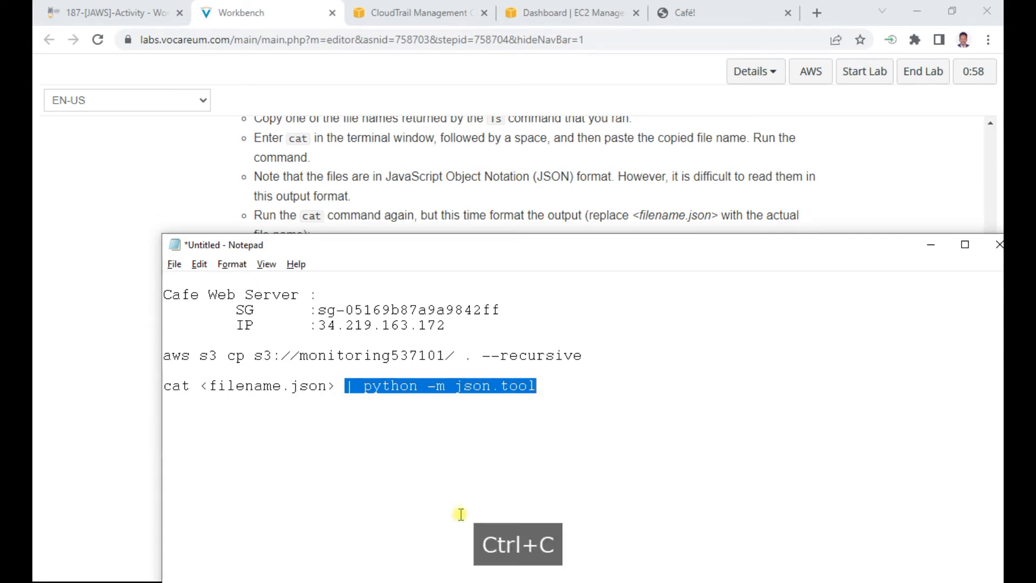
key(alt+Tab)
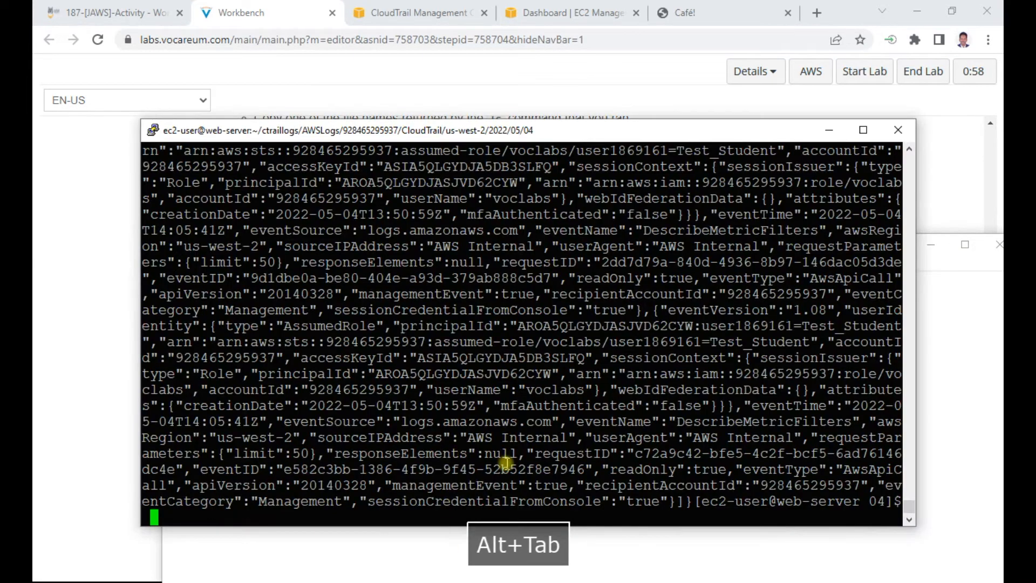
key(Return)
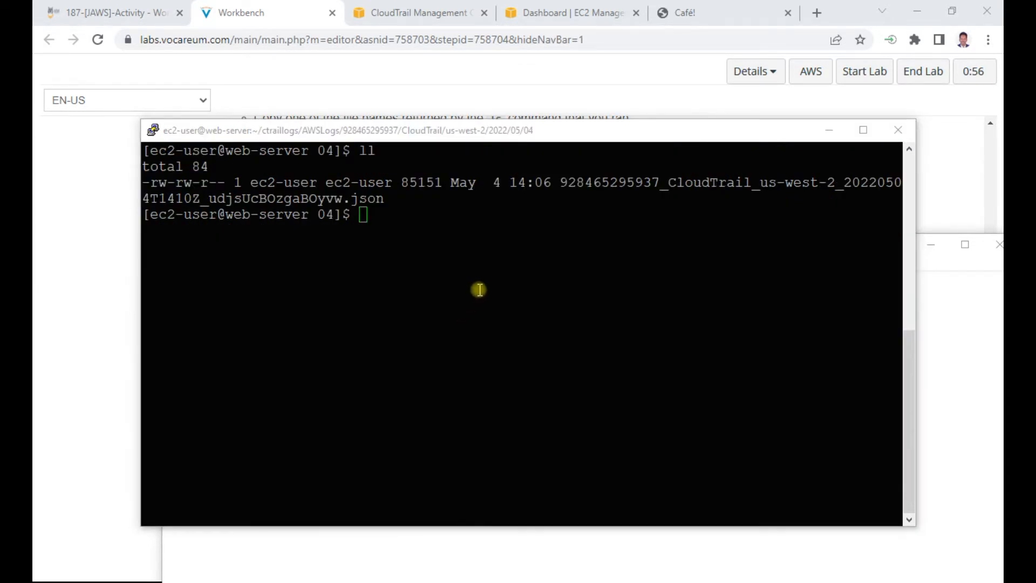
click(484, 284)
text(cat )
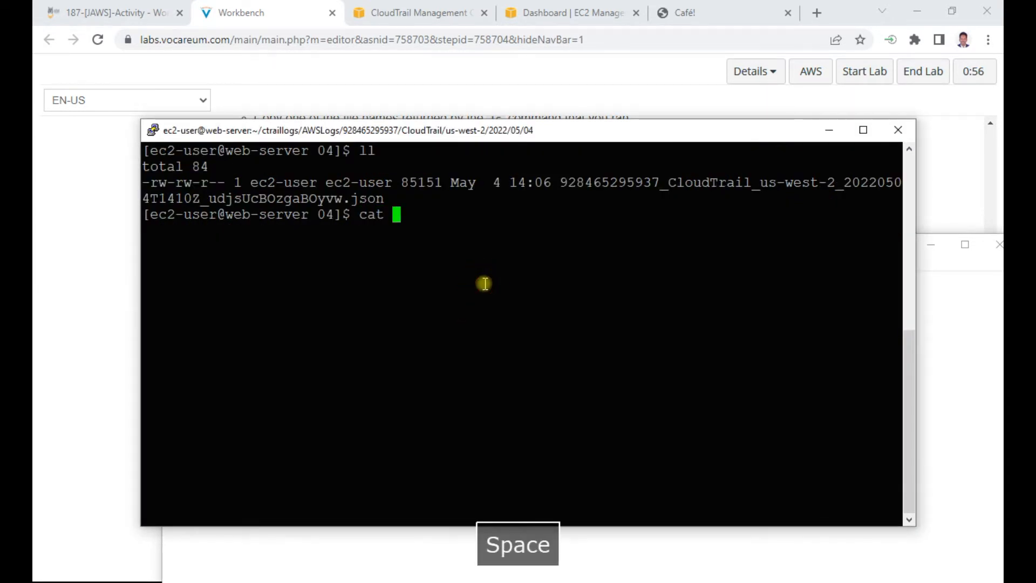
text(9)
key(Tab)
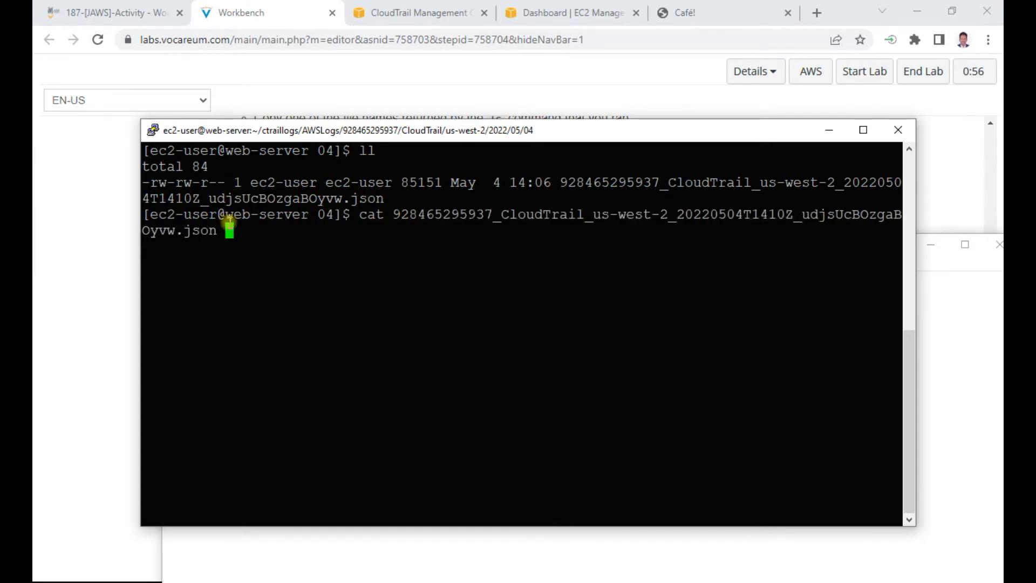
text(| python -m json.tool)
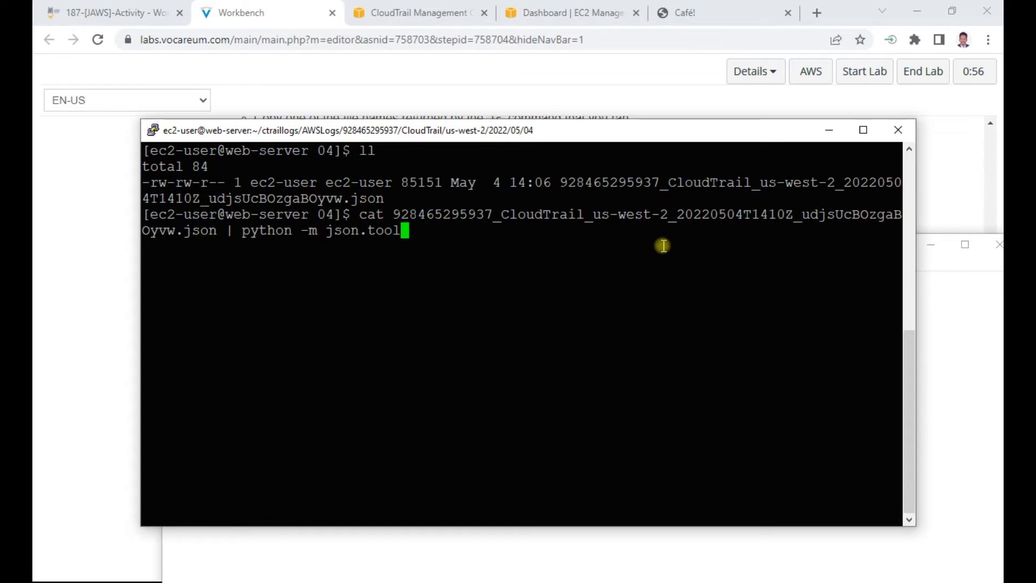
key(Return)
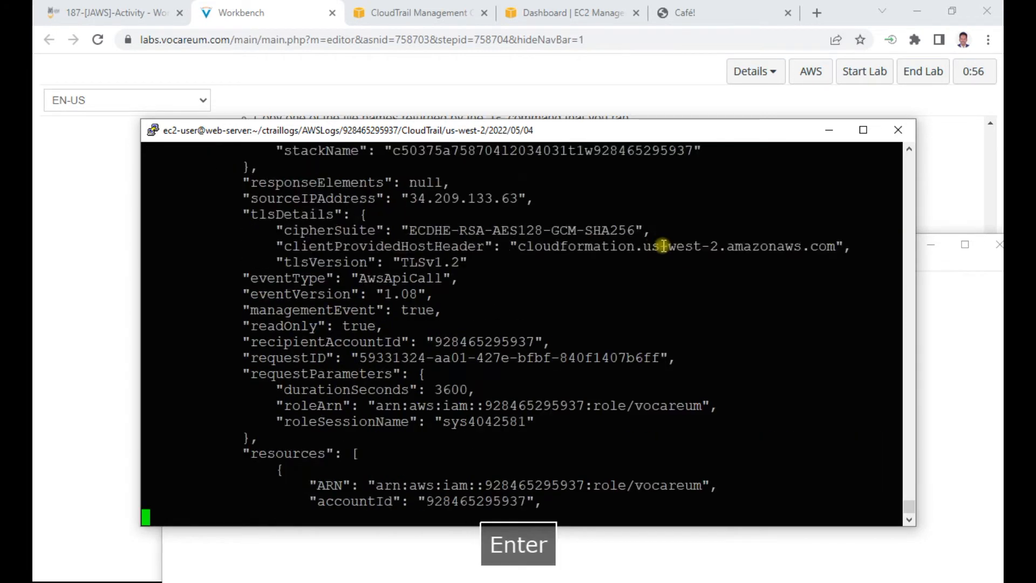
scroll(455, 366, up, 8)
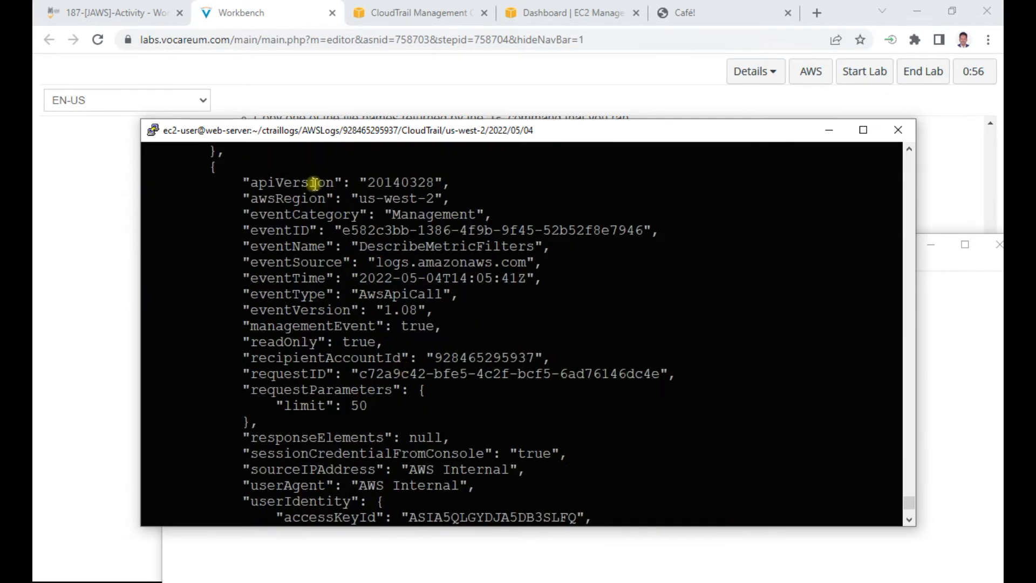
click(104, 271)
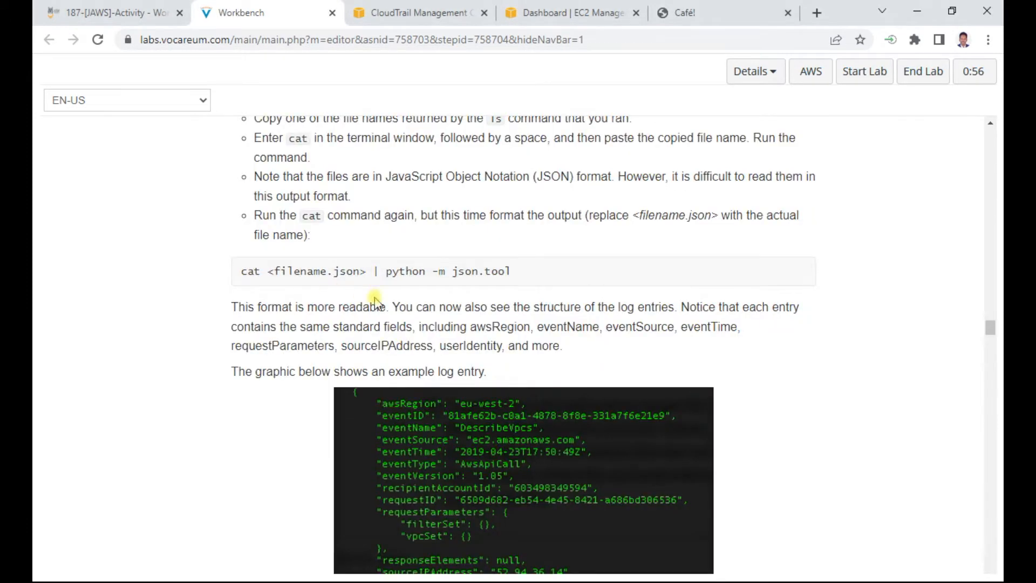
Read the lab instructions from the example log entry to step 48, and check the Café and EC2 tabs for the web server's IP.
scroll(470, 309, down, 7)
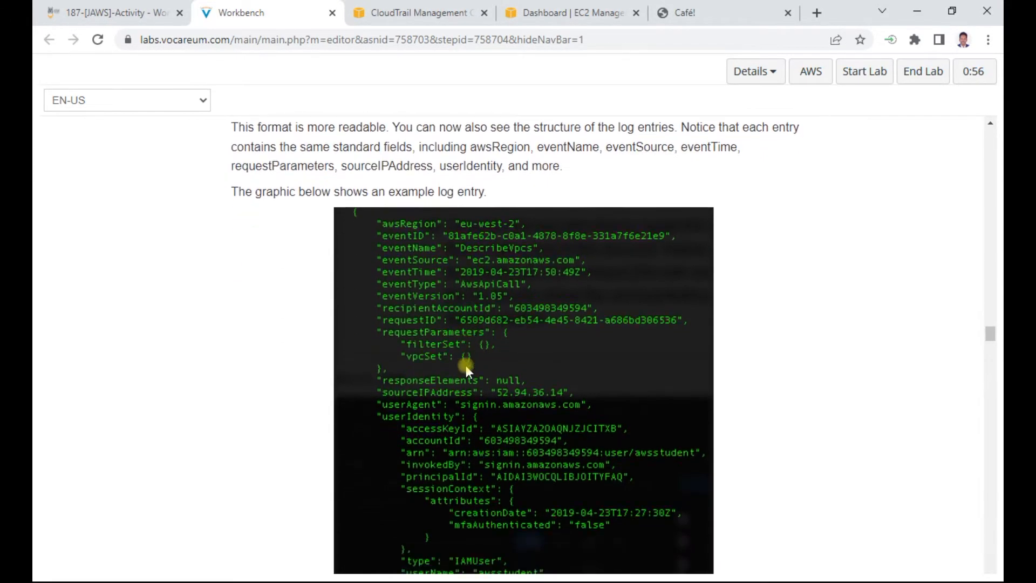
scroll(465, 365, down, 4)
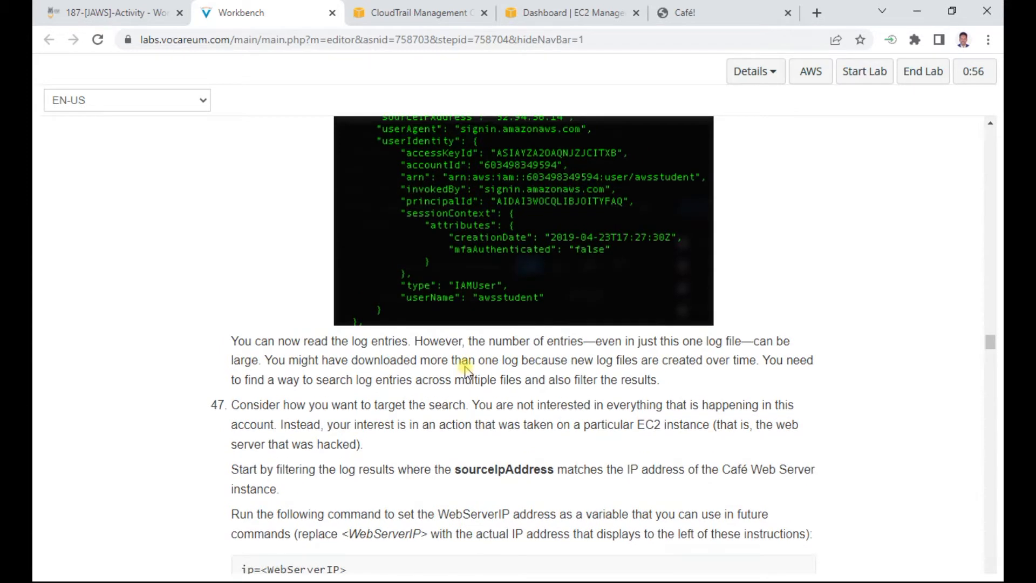
scroll(466, 365, down, 1)
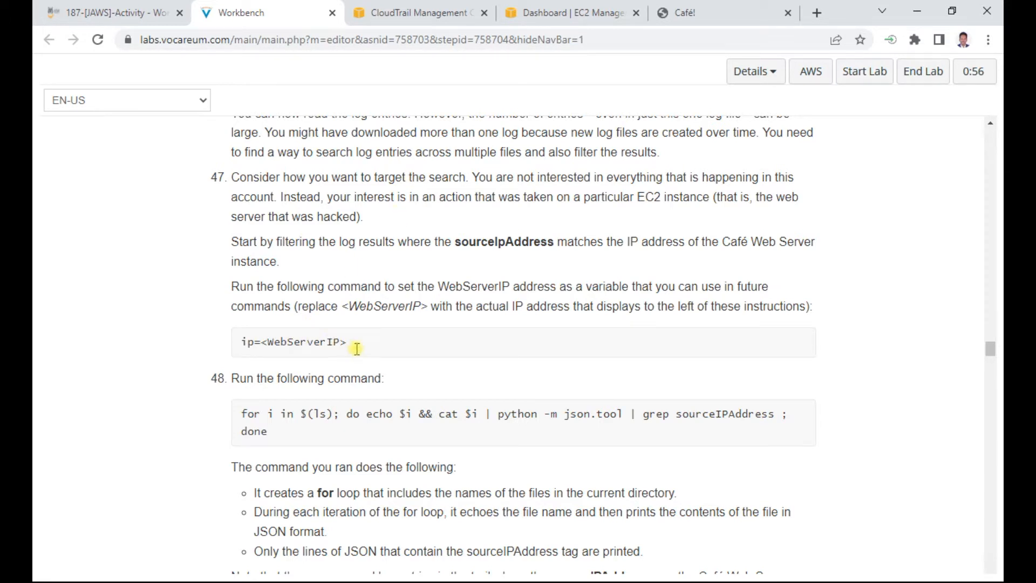
drag(351, 343, 246, 334)
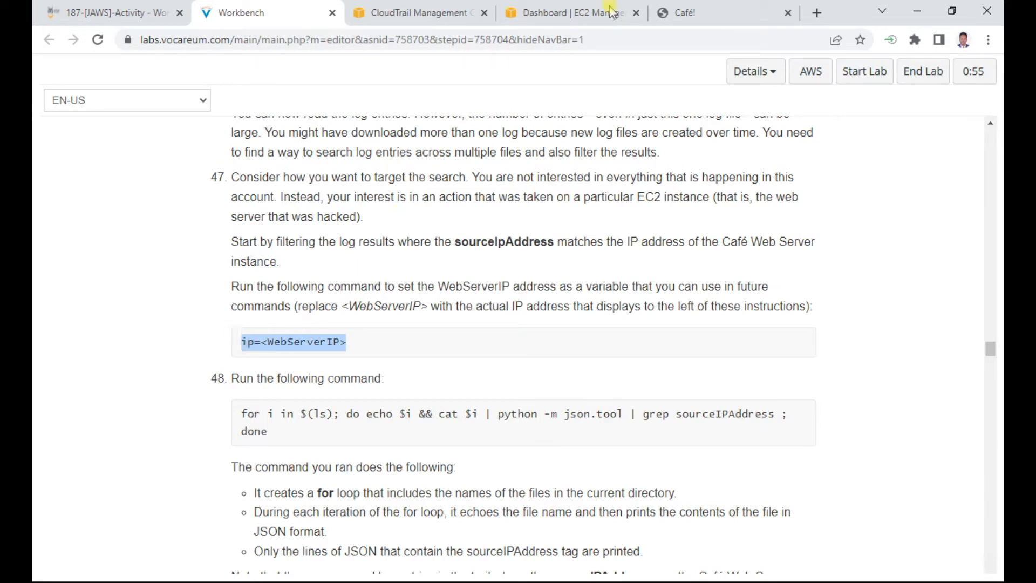
click(688, 12)
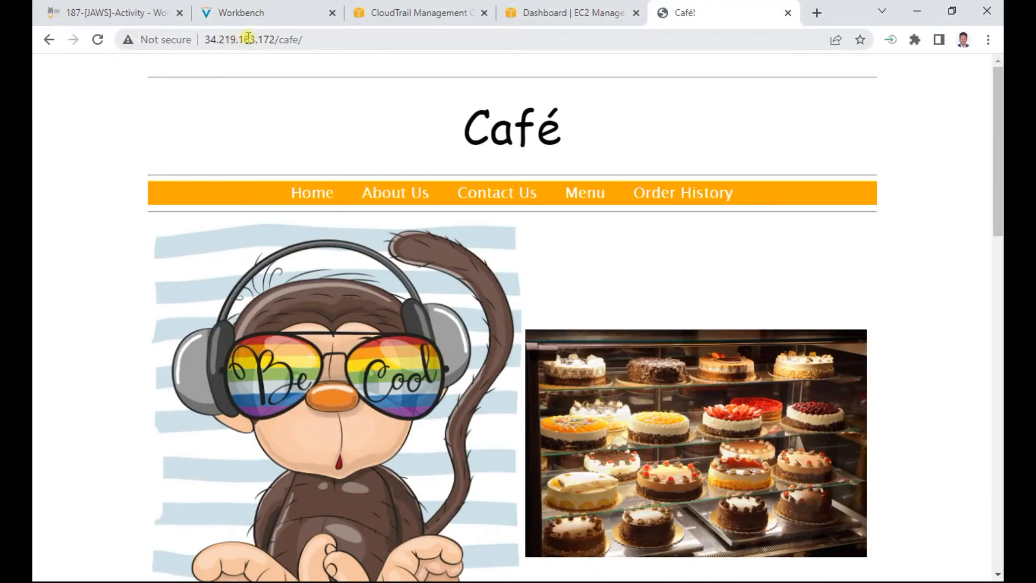
click(531, 12)
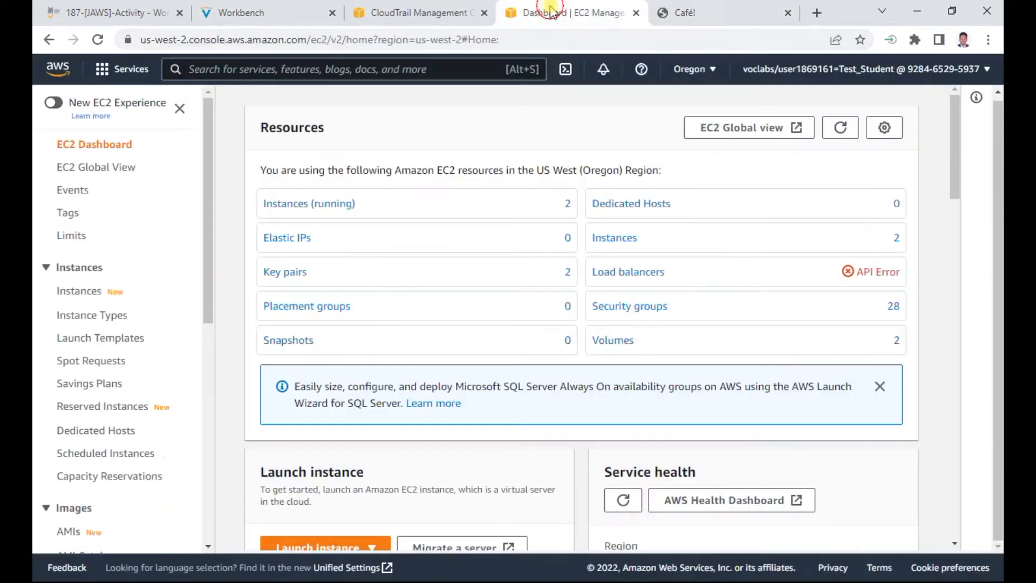
click(282, 14)
scroll(233, 345, down, 1)
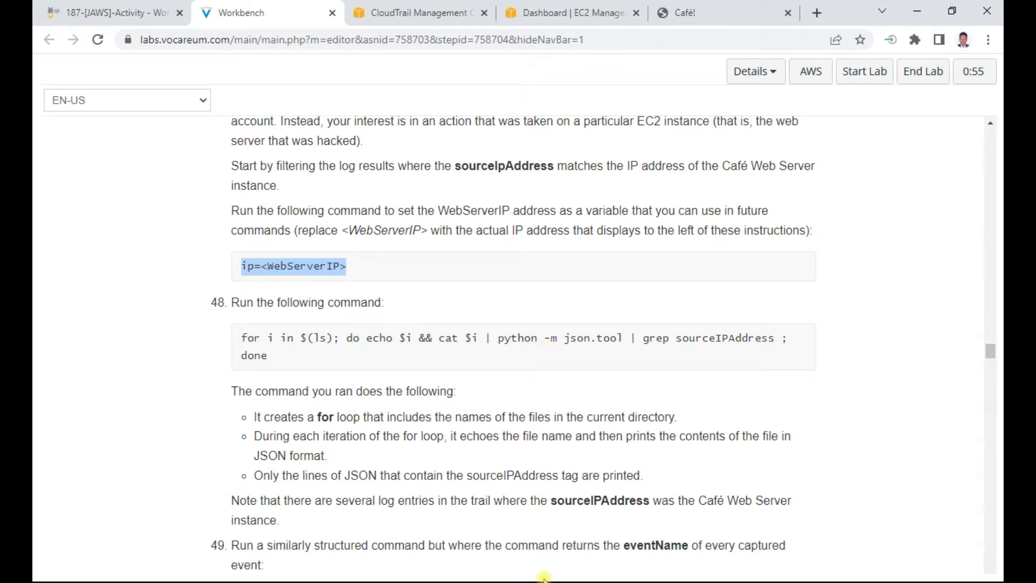
Switch to PuTTY and clear the terminal output.
key(alt+Tab)
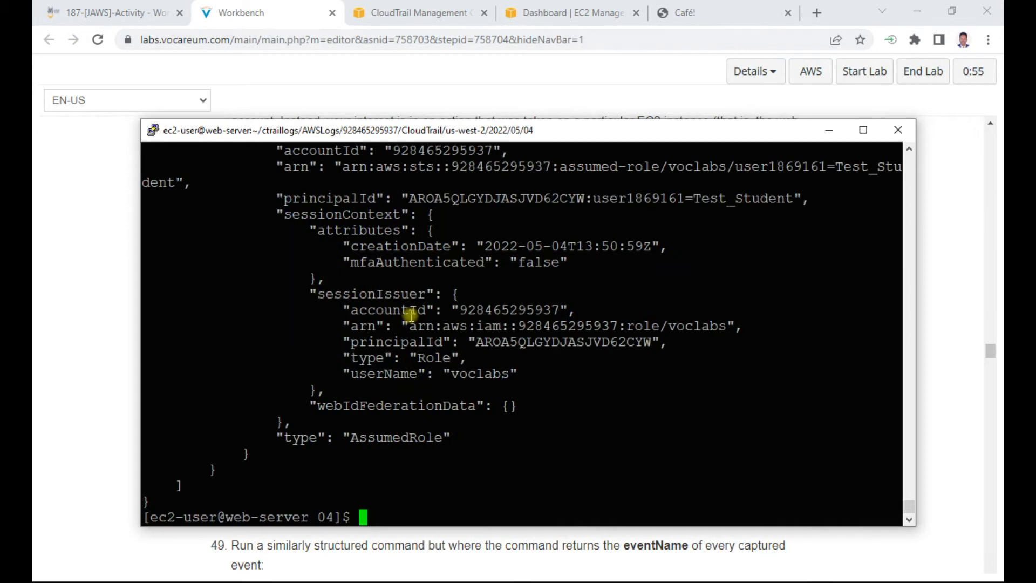
text(clear)
key(Return)
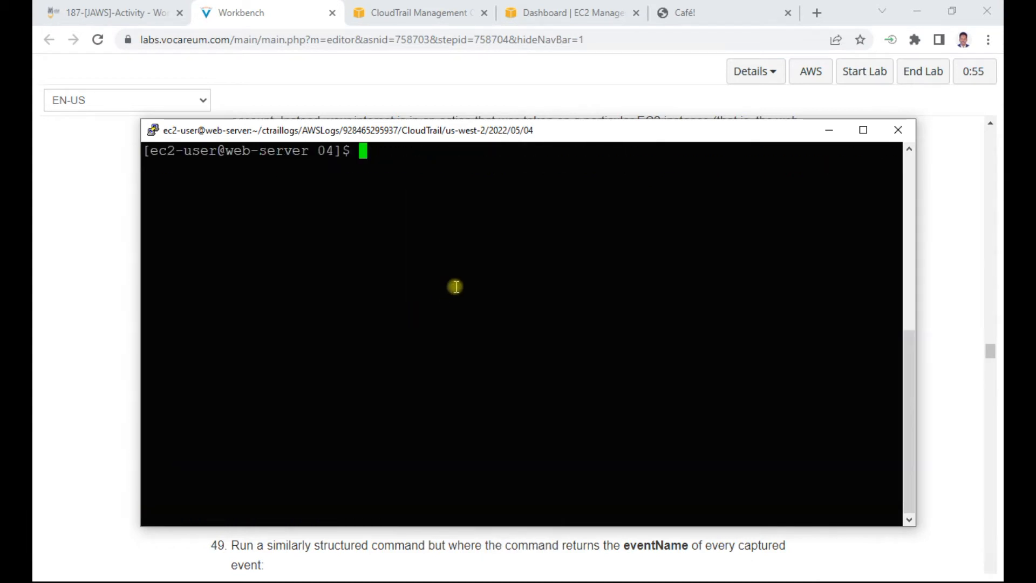
Copy the Cafe Web Server IP 34.219.163.172 from the Notepad notes, then minimize Notepad to return to PuTTY.
key(alt+Tab)
key(alt+Tab)
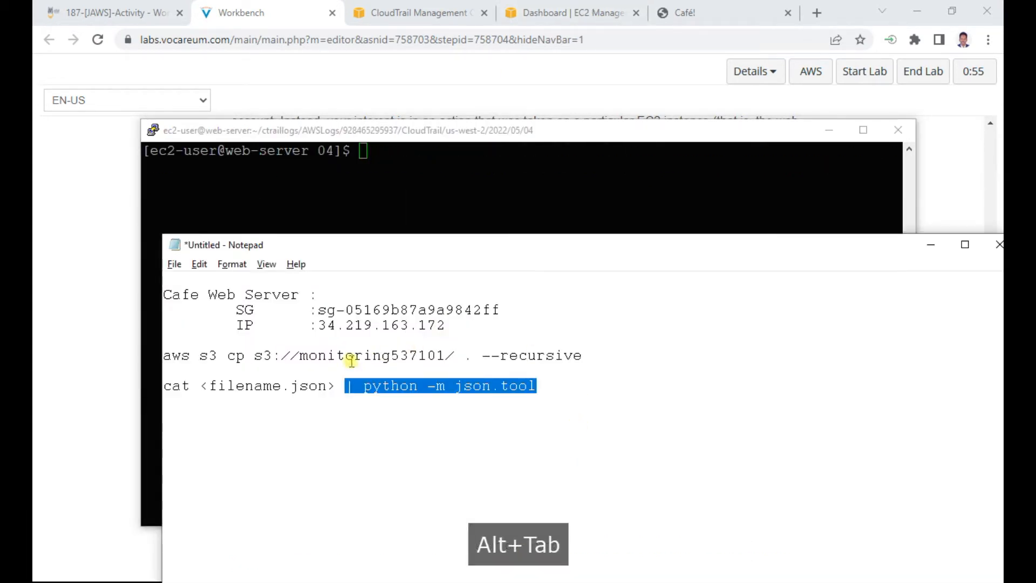
drag(317, 326, 445, 326)
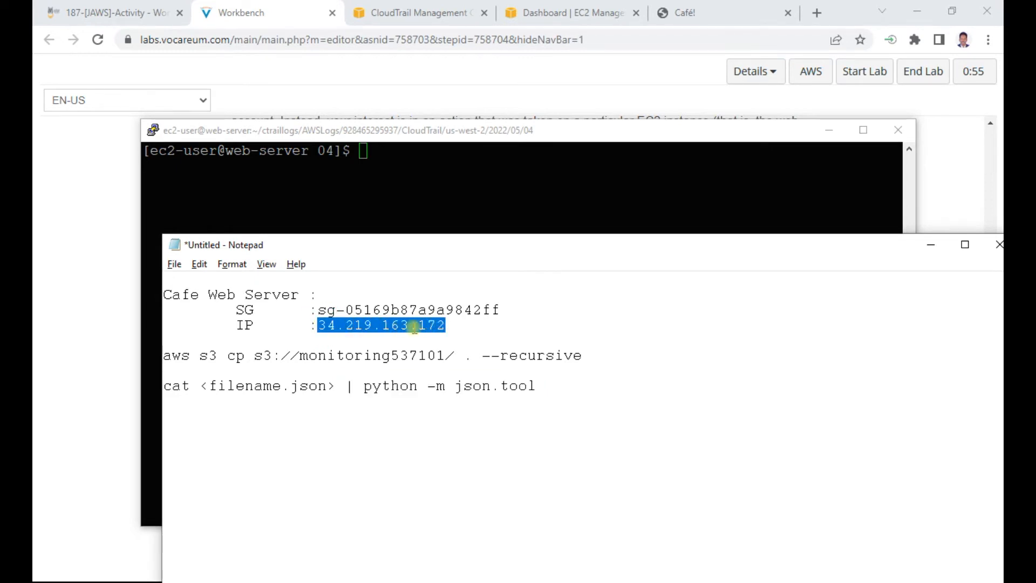
right_click(398, 326)
click(450, 376)
click(436, 170)
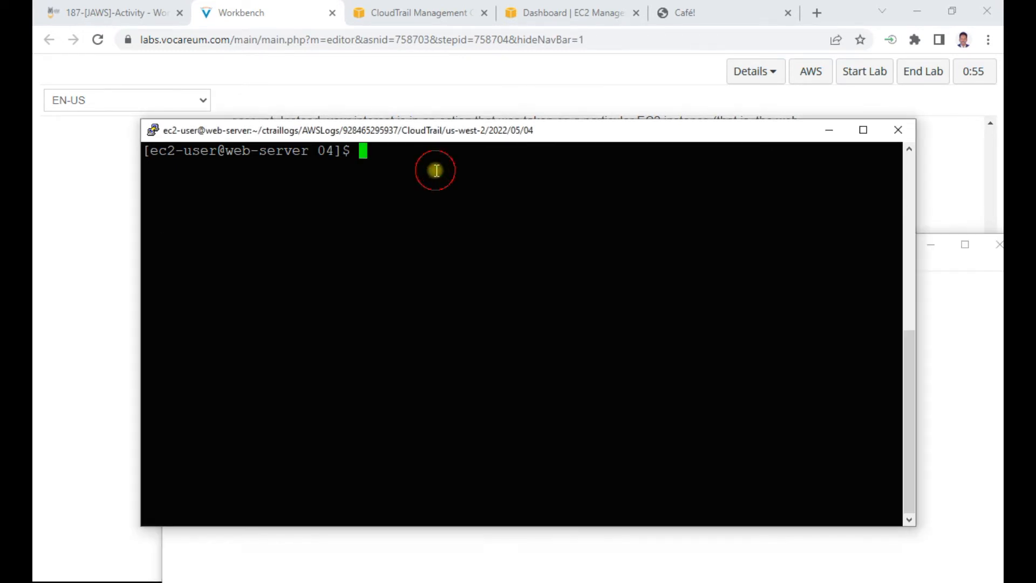
drag(441, 137, 618, 123)
click(247, 242)
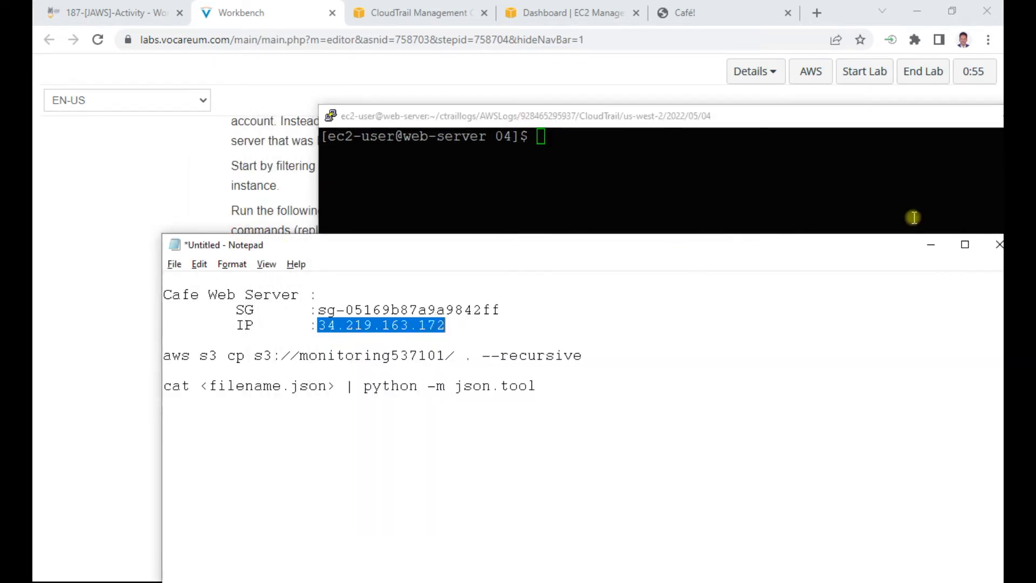
click(935, 244)
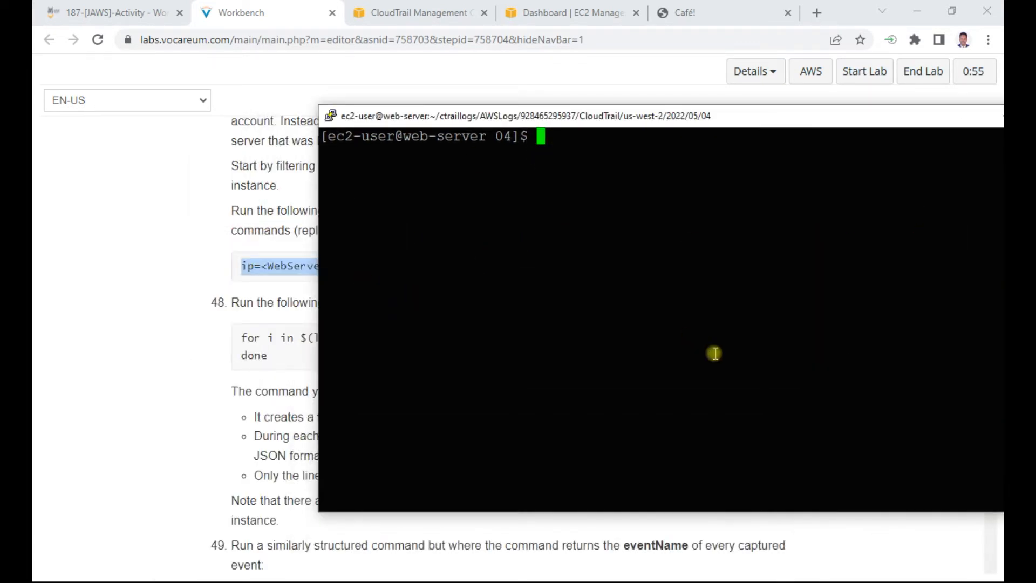
Set the web server address as a shell variable by running ip=34.219.163.172.
text(ip)
key(BackSpace)
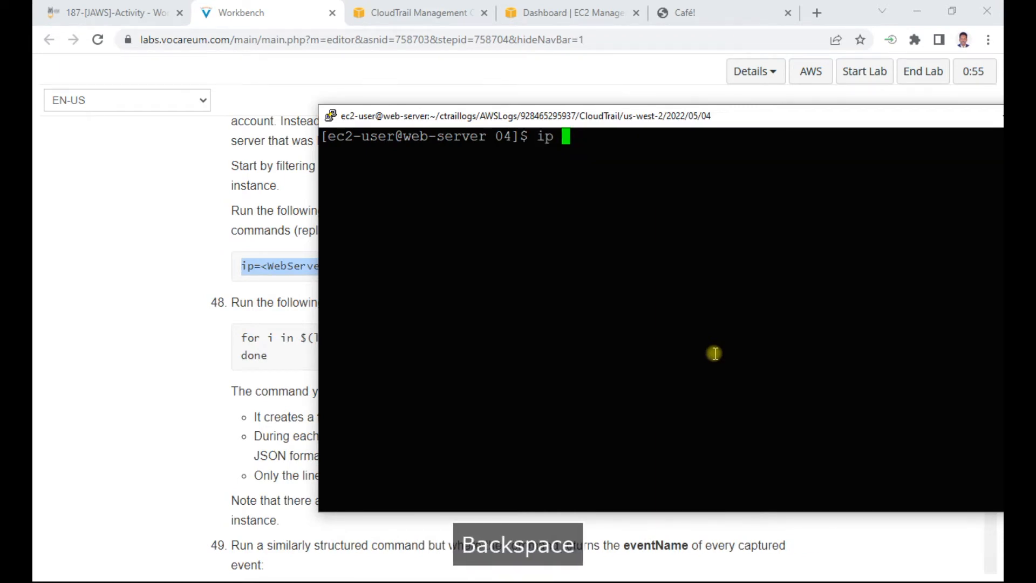
text(=)
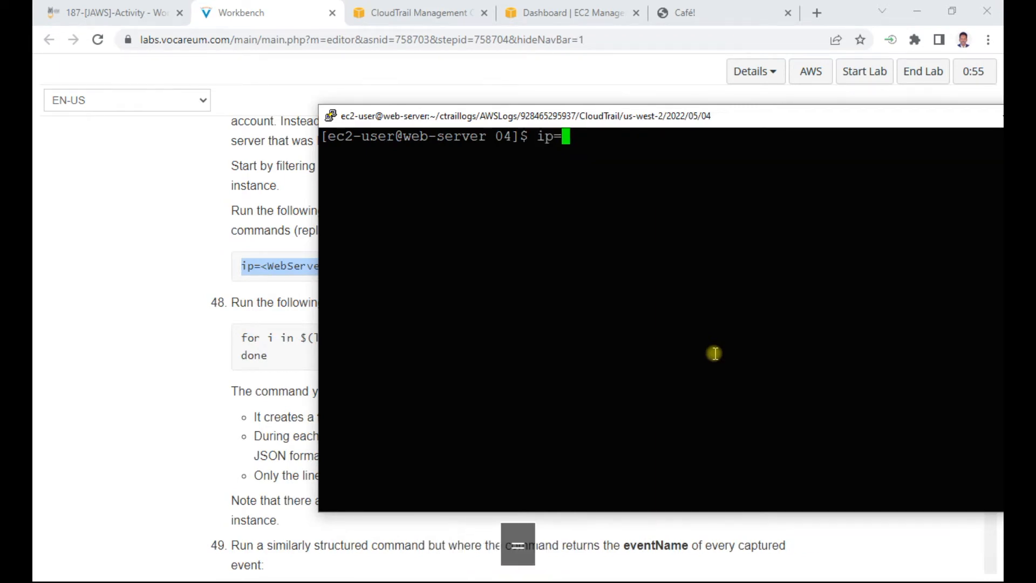
right_click(576, 137)
drag(738, 123, 779, 160)
key(Return)
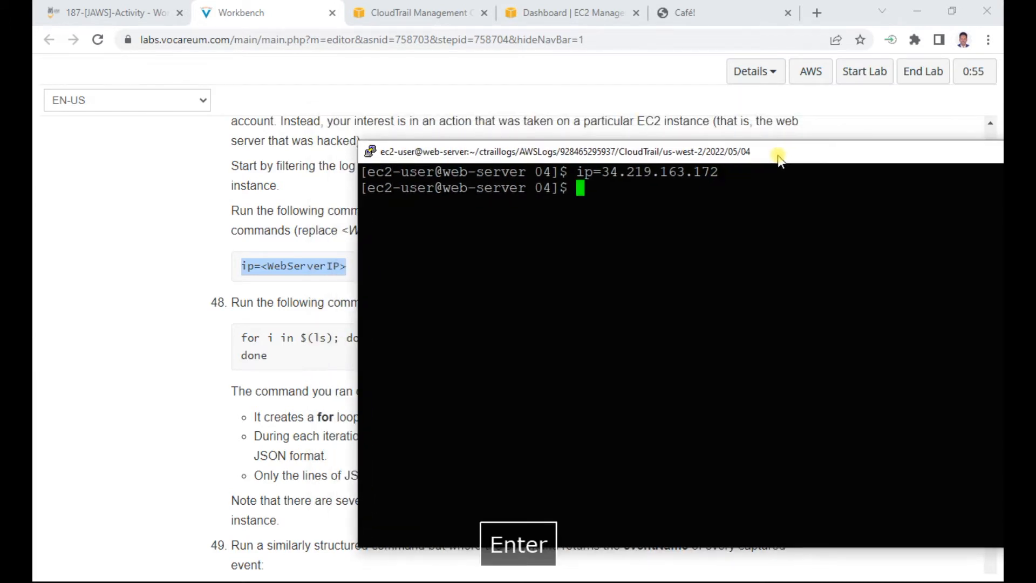
Return to the lab instructions and copy the step 48 for loop command that greps sourceIPAddress.
click(271, 355)
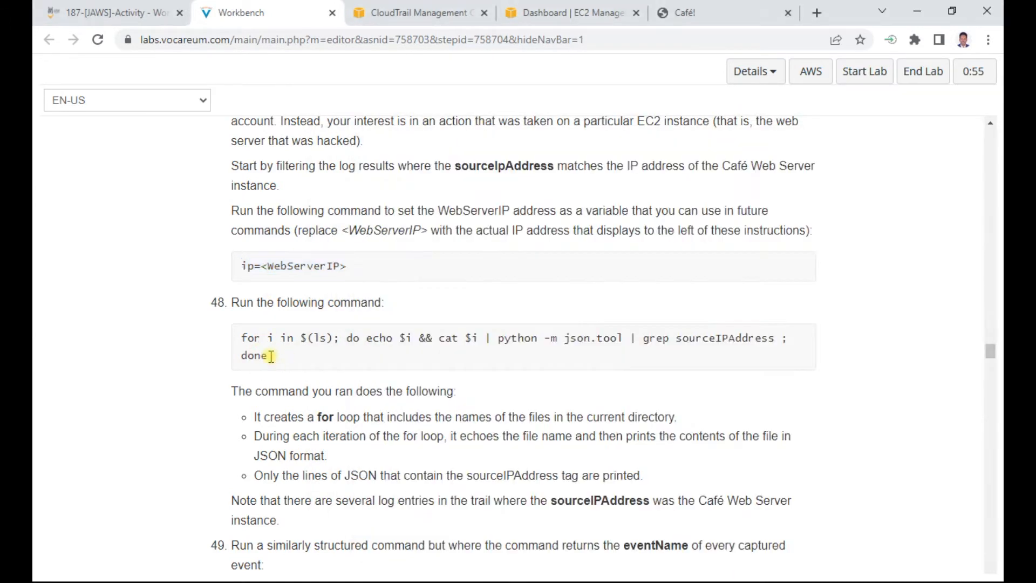
drag(270, 353, 240, 343)
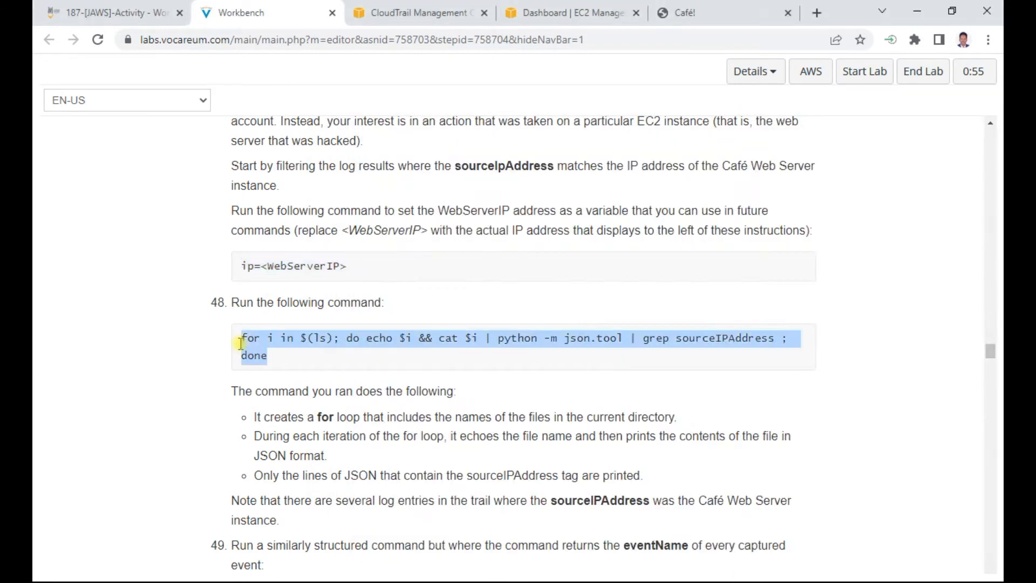
right_click(423, 342)
click(455, 356)
In PuTTY, run for i in $(ls); do echo $i && cat $i | python -m json.tool | grep sourceIPAddress ; done.
key(alt+Tab)
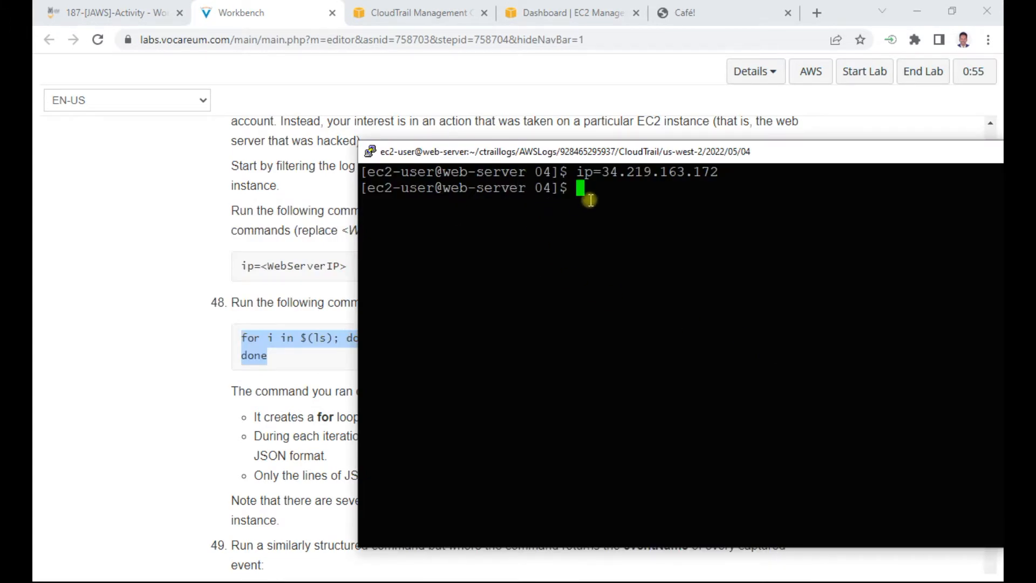
right_click(588, 197)
drag(618, 156, 546, 54)
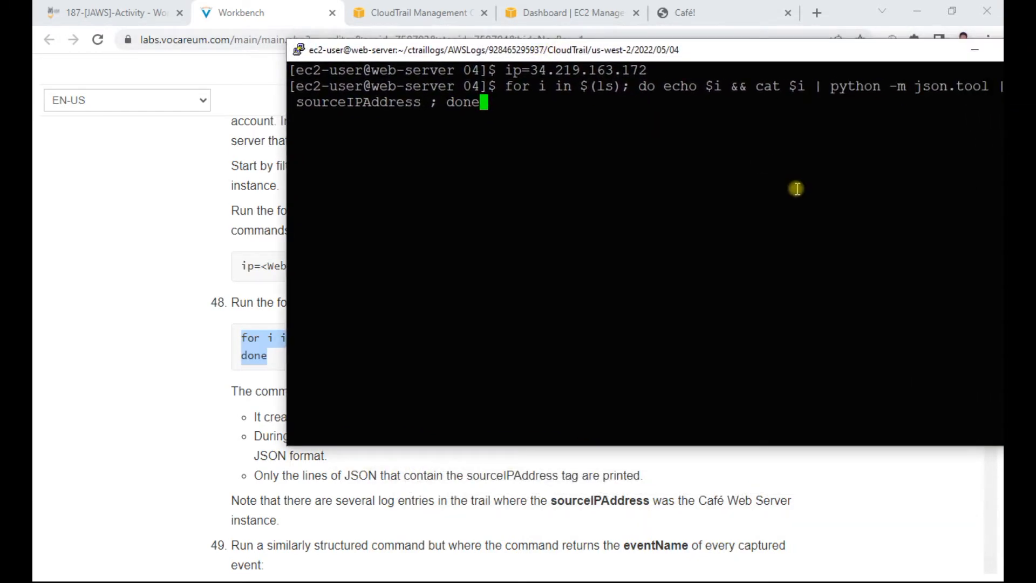
key(Return)
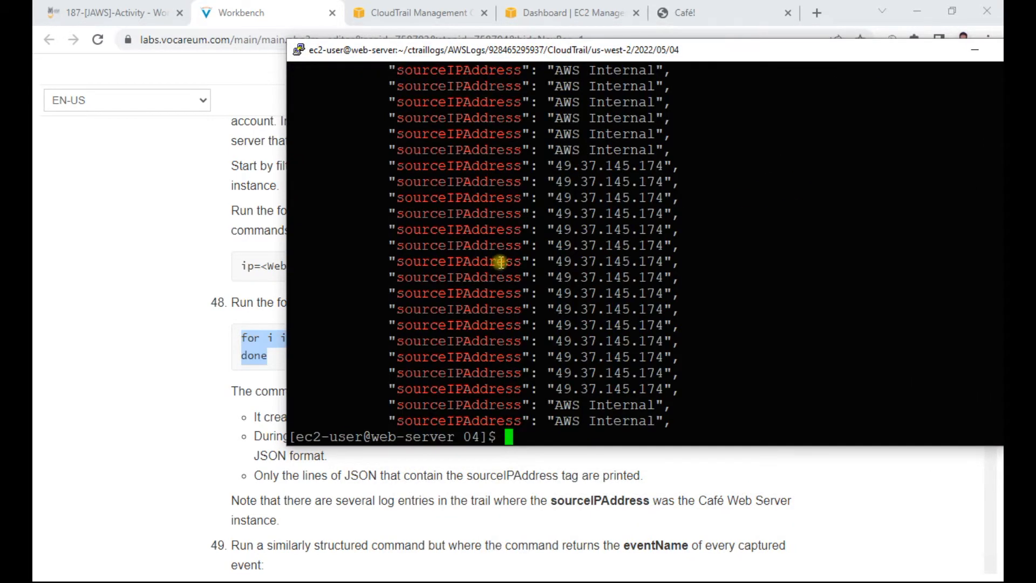
Examine the sourceIPAddress entries in the command output, comparing them with the Café Web Server's IP address.
scroll(530, 250, up, 10)
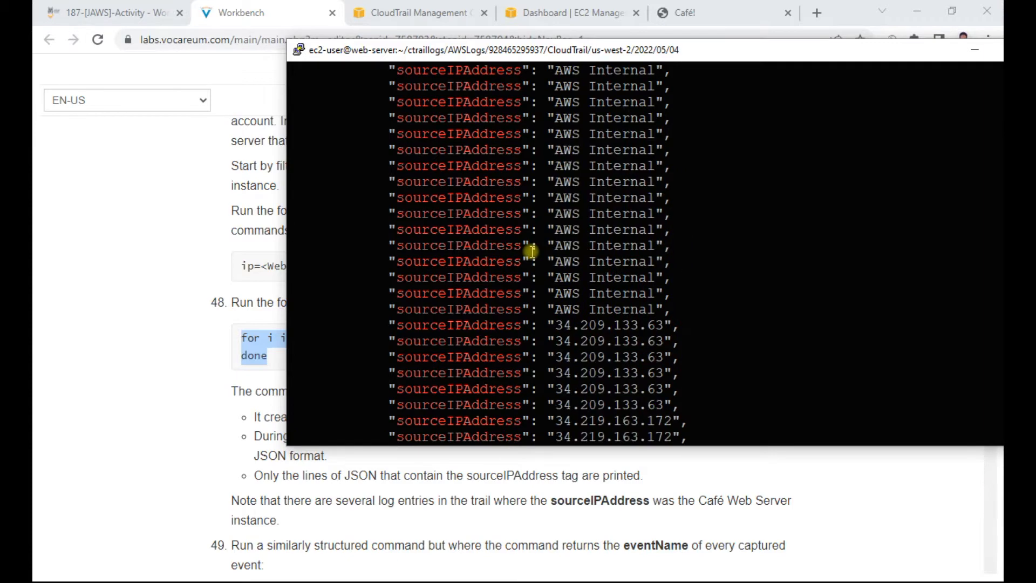
scroll(593, 231, up, 5)
scroll(593, 231, down, 15)
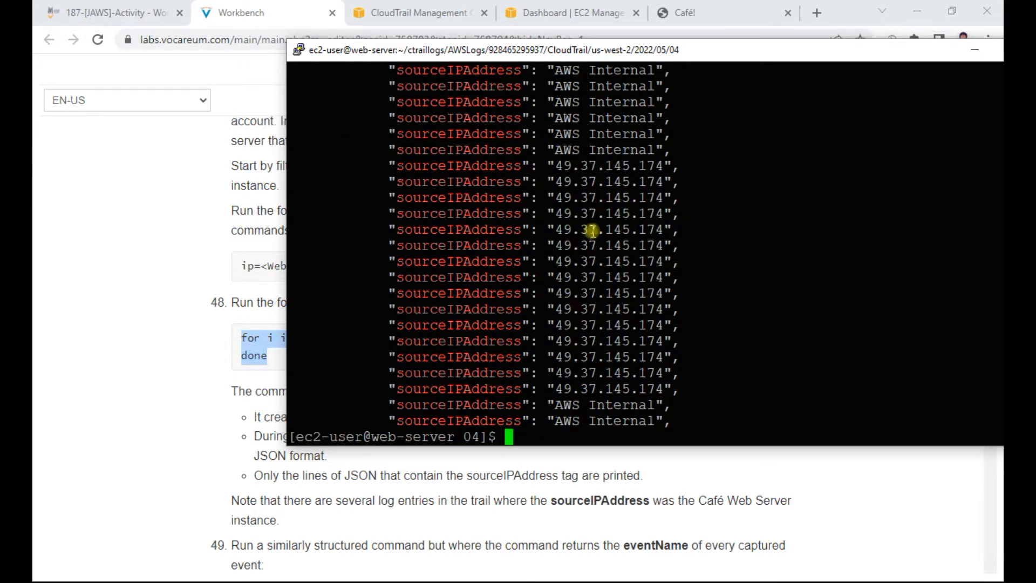
scroll(593, 230, up, 4)
scroll(593, 231, up, 4)
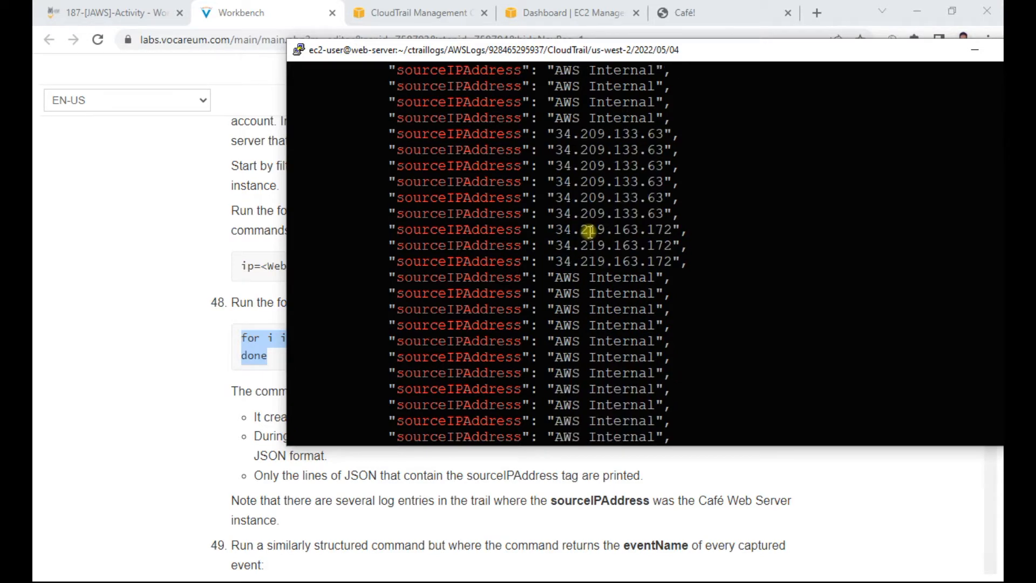
scroll(584, 236, up, 10)
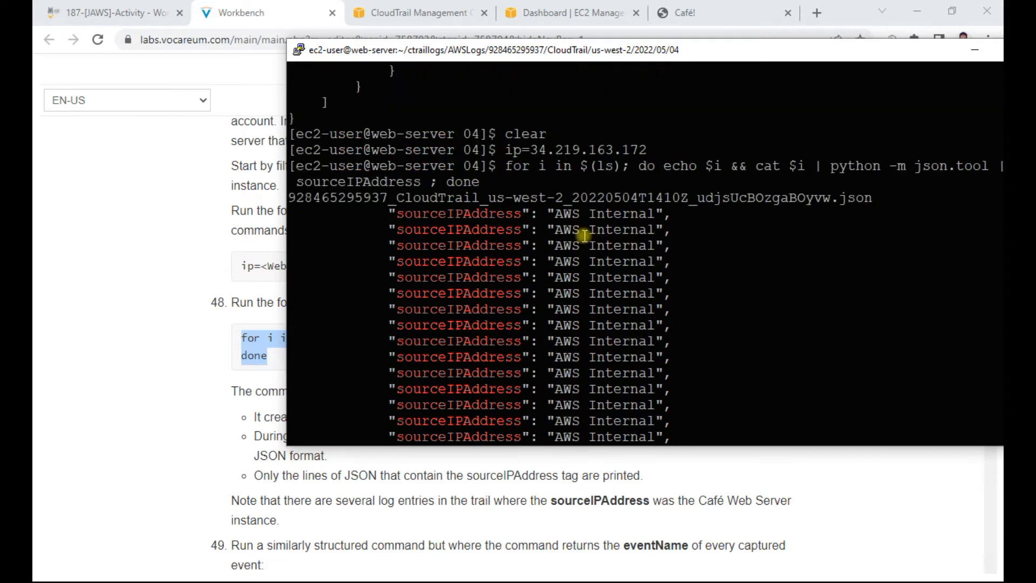
scroll(585, 236, down, 8)
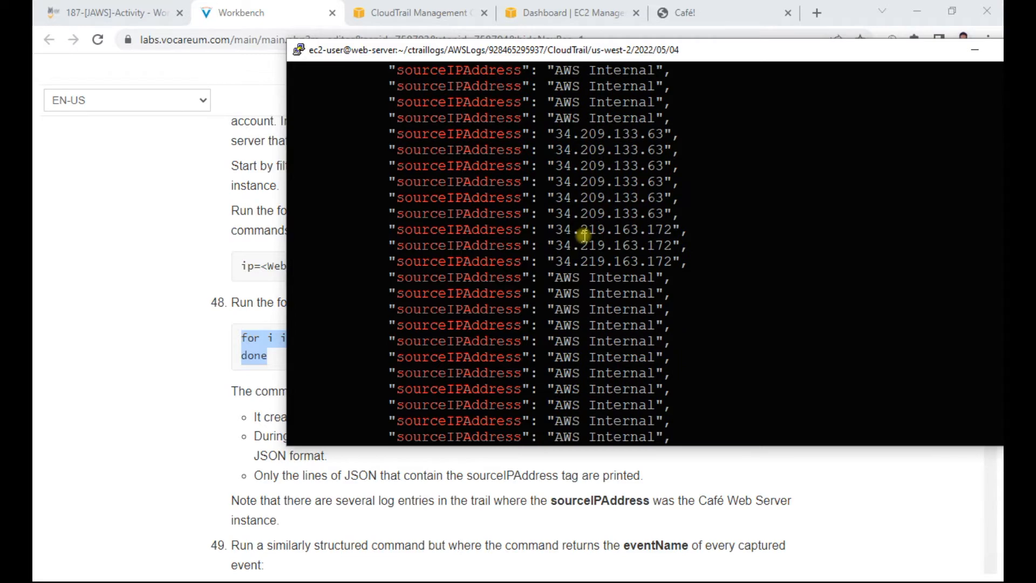
scroll(584, 236, down, 5)
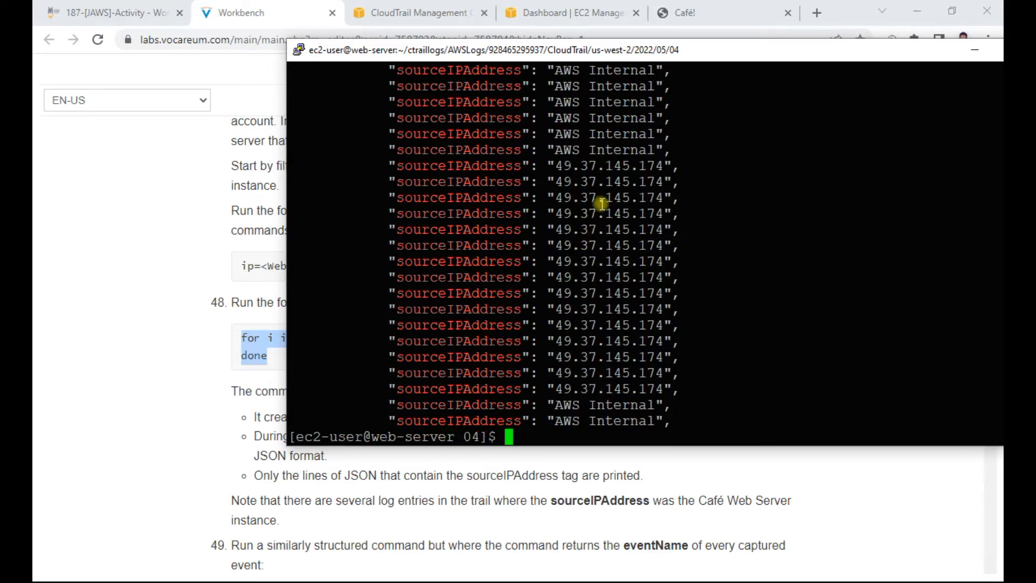
scroll(585, 188, up, 6)
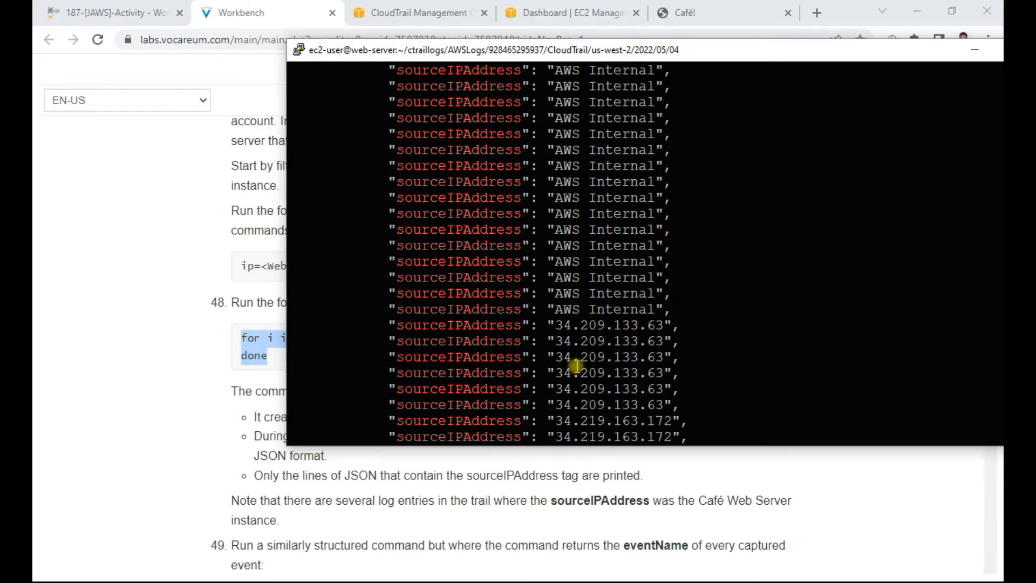
scroll(562, 273, up, 10)
scroll(585, 273, down, 4)
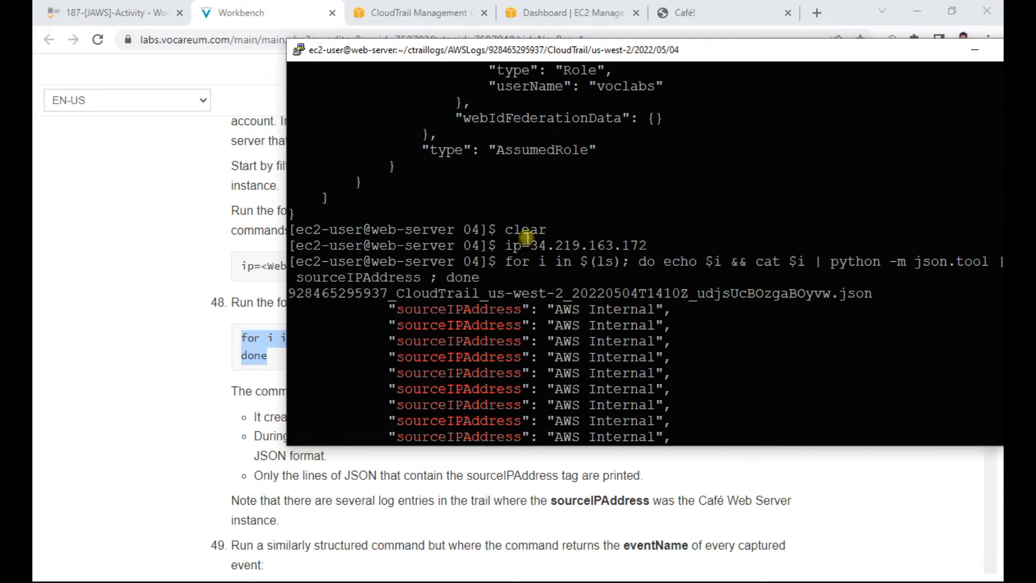
scroll(578, 324, down, 6)
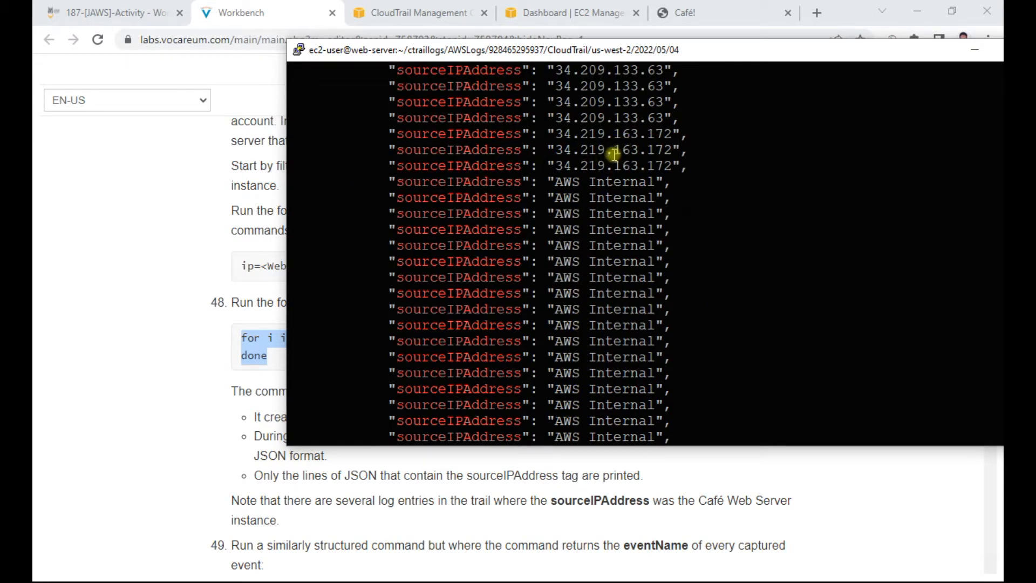
scroll(609, 154, down, 10)
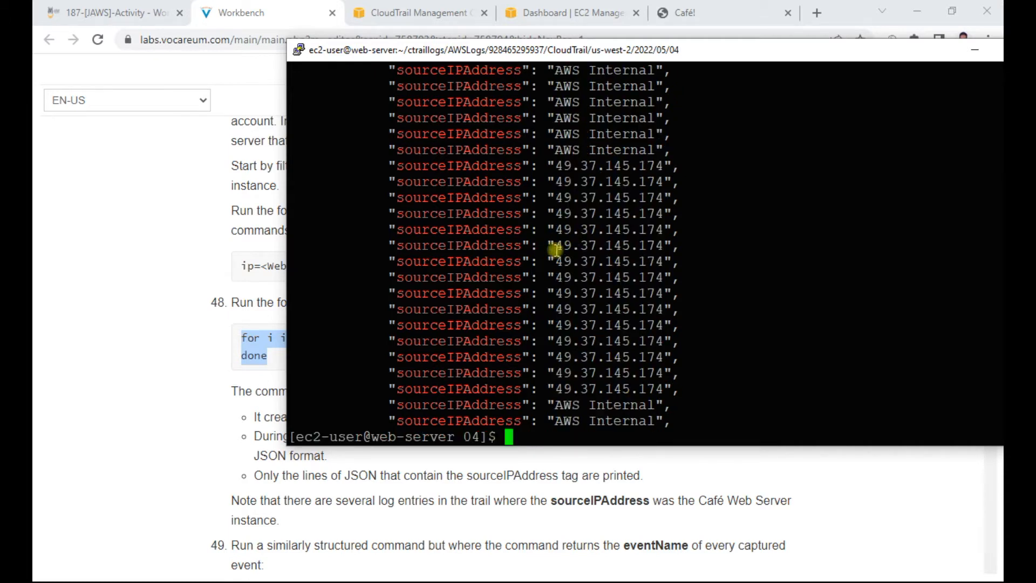
drag(555, 247, 665, 248)
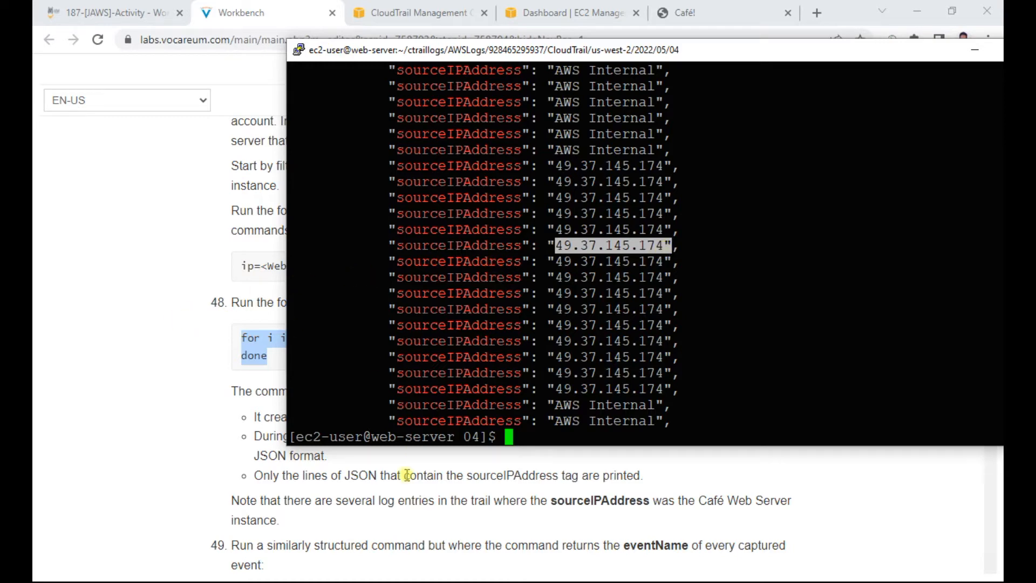
Return to the lab instructions and read the explanation of the step 48 command and the step 49 eventName command.
click(196, 449)
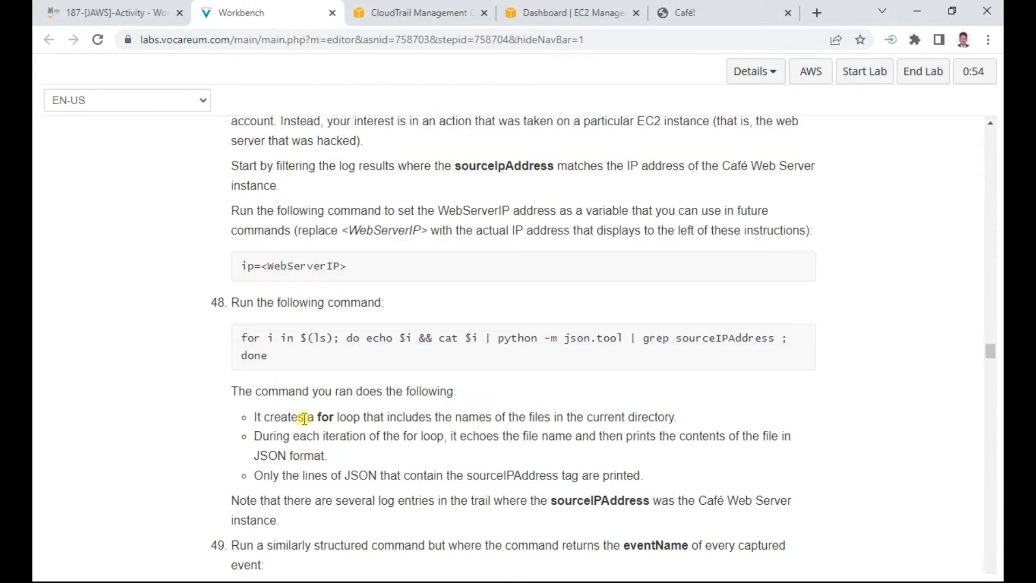
drag(304, 417, 360, 419)
drag(327, 474, 649, 475)
scroll(653, 463, down, 2)
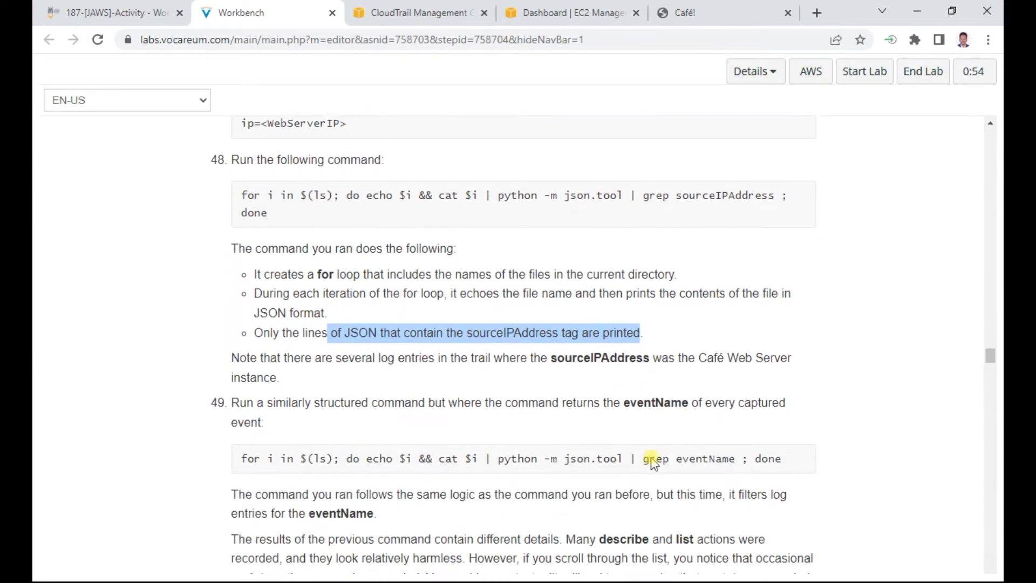
Copy the step 49 for loop command that greps eventName from the lab instructions and run it in PuTTY.
drag(299, 348, 317, 381)
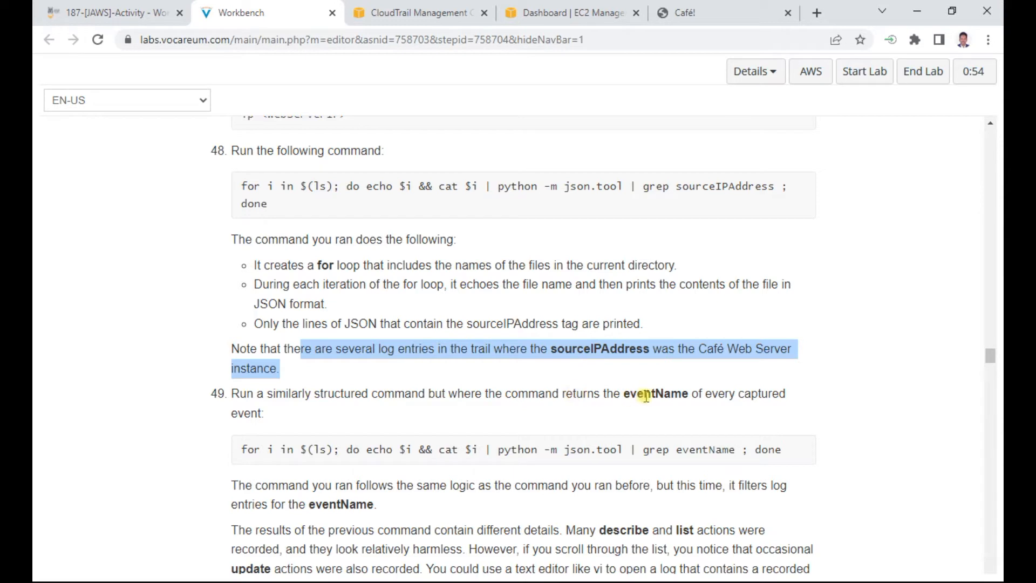
drag(782, 449, 246, 437)
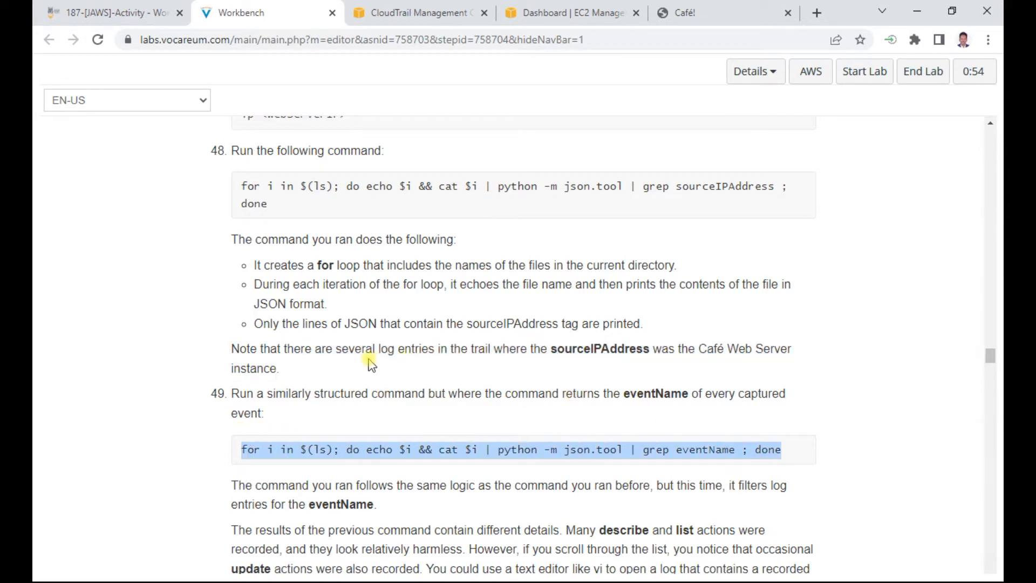
key(ctrl+c)
key(alt+Tab)
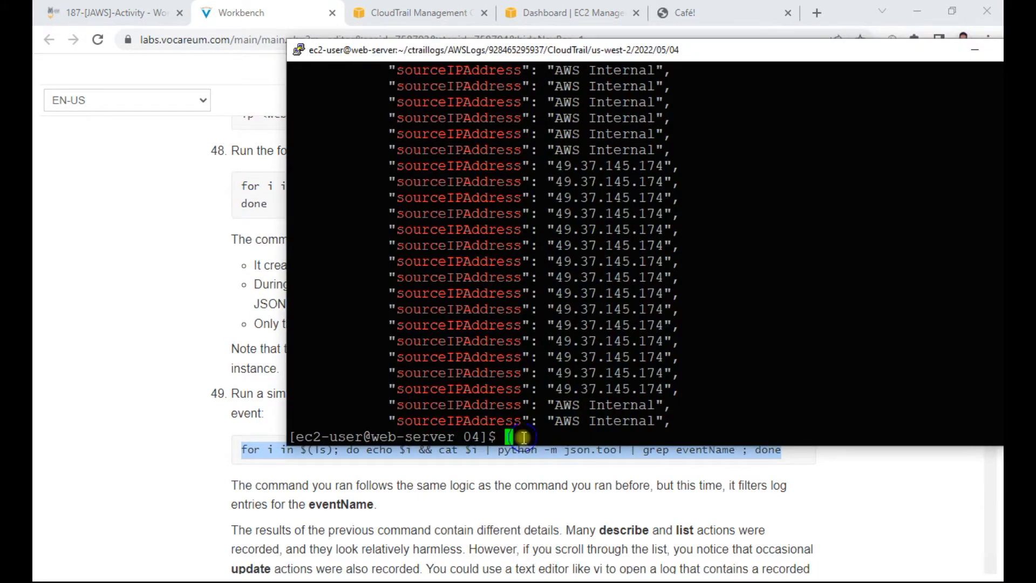
right_click(523, 437)
key(Return)
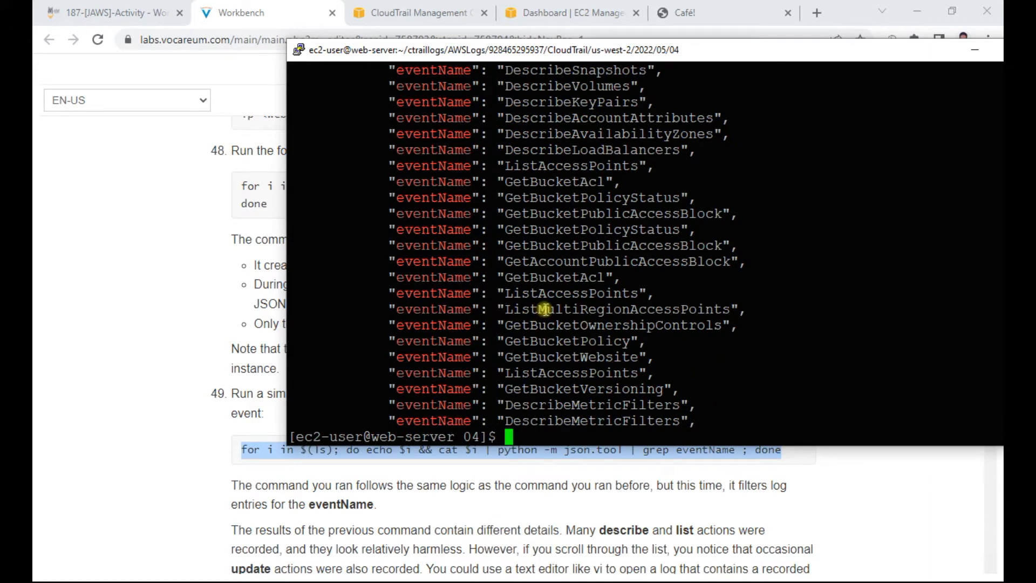
Examine the eventName entries in the command output from the first log file to the end, looking for describe, list and update actions.
scroll(545, 308, up, 4)
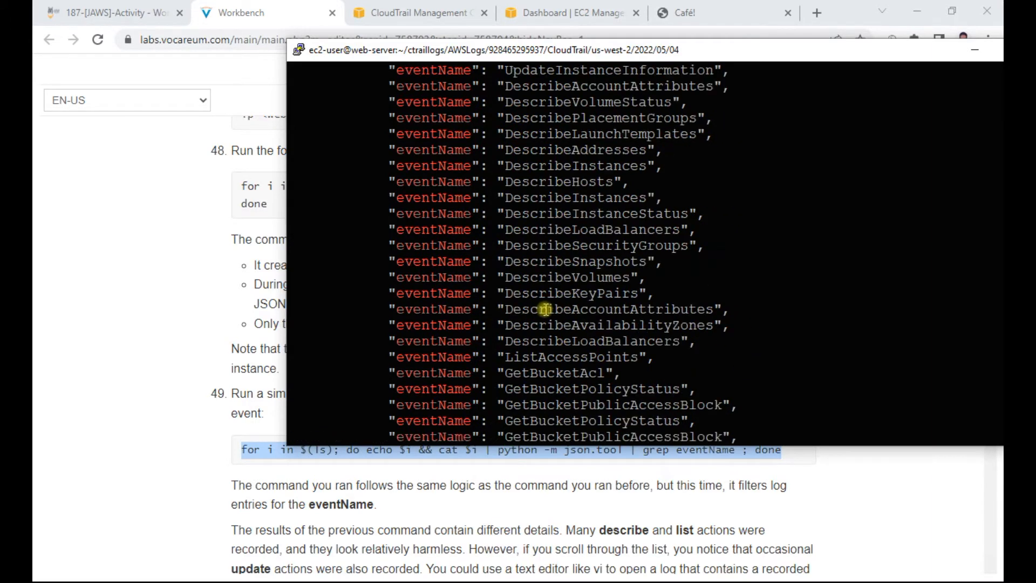
scroll(545, 308, up, 12)
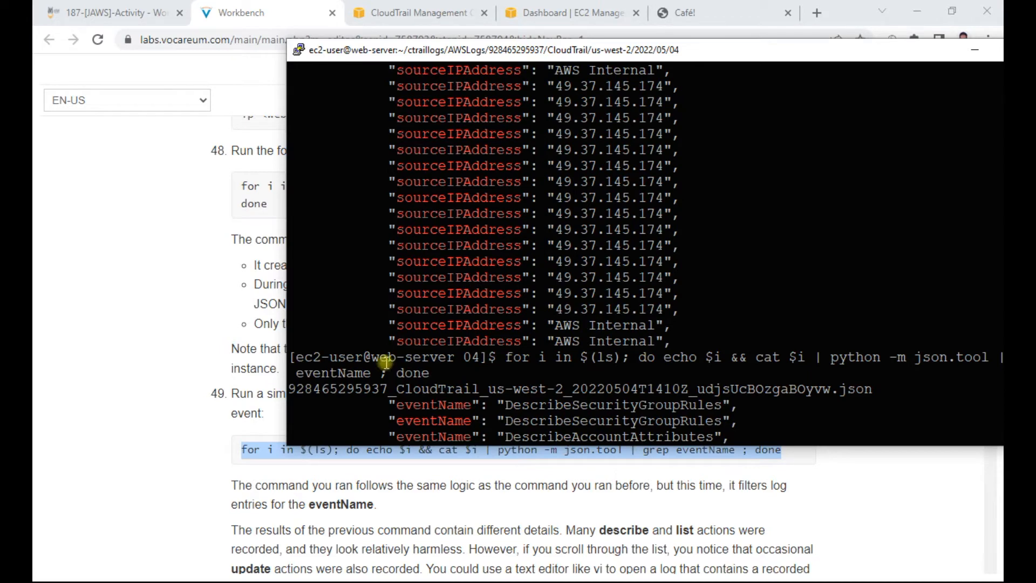
scroll(539, 381, down, 4)
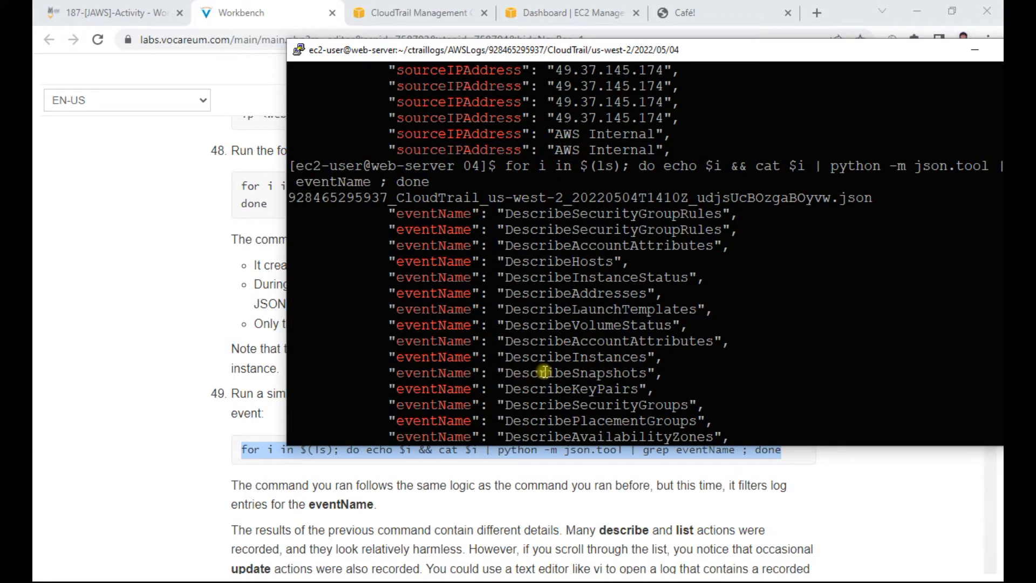
double_click(614, 358)
scroll(637, 339, down, 4)
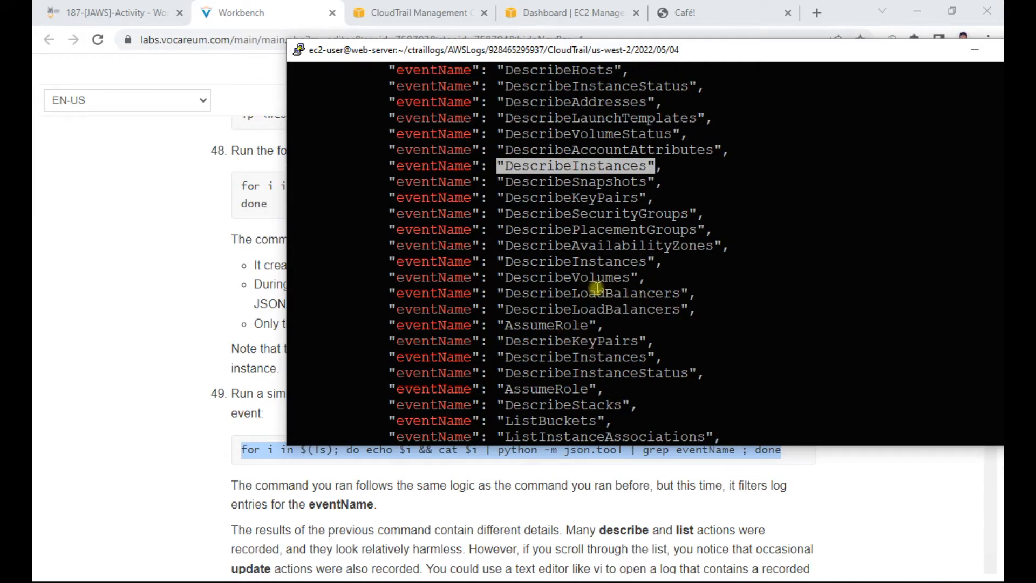
scroll(609, 280, down, 4)
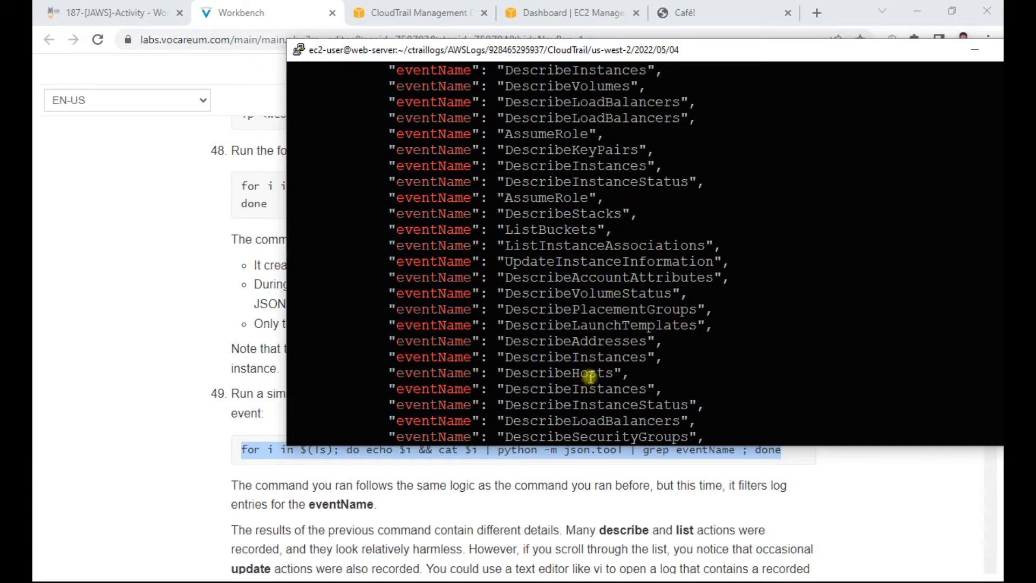
scroll(597, 374, down, 4)
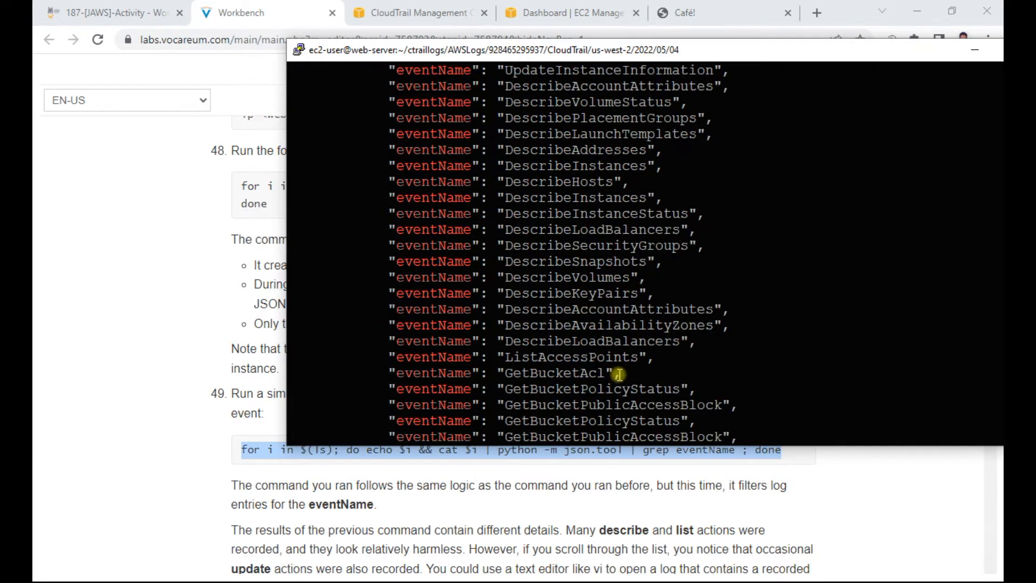
double_click(640, 421)
scroll(648, 410, down, 4)
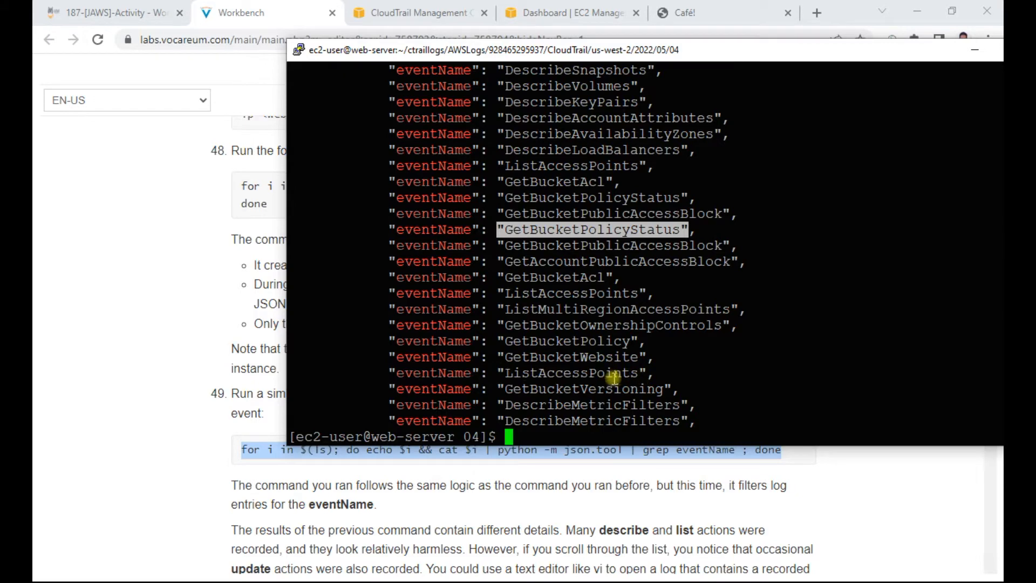
scroll(615, 195, up, 5)
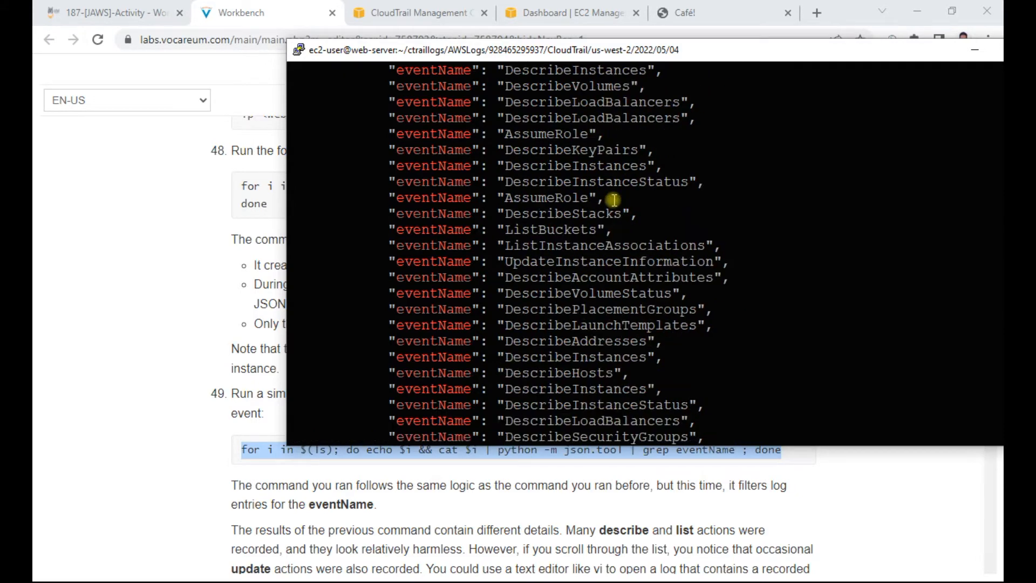
From Task 3.5 in the lab instructions, open the AWS CLI Reference page for CloudTrail in a new tab and skim its description.
click(174, 300)
scroll(346, 301, down, 3)
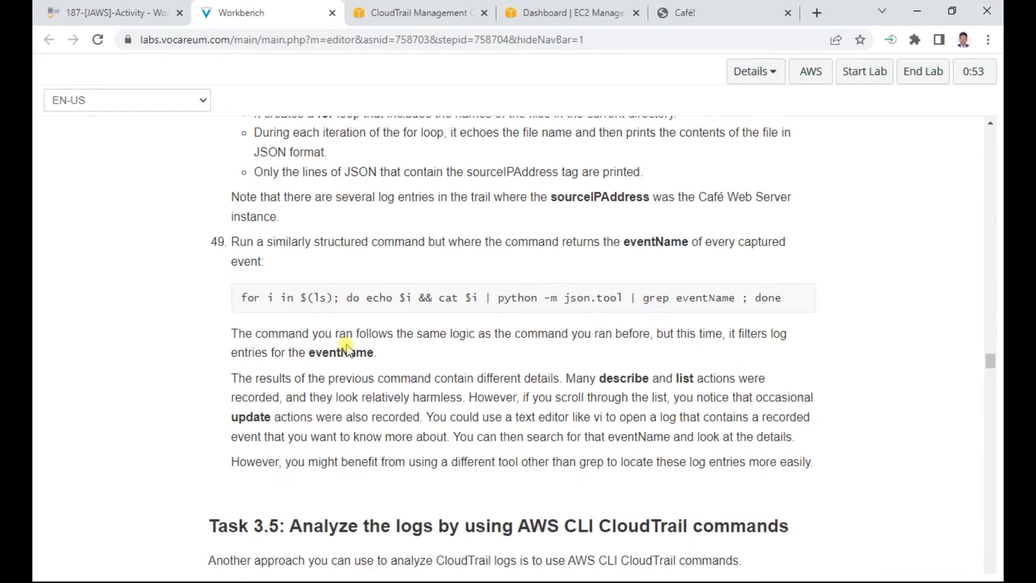
scroll(378, 334, down, 4)
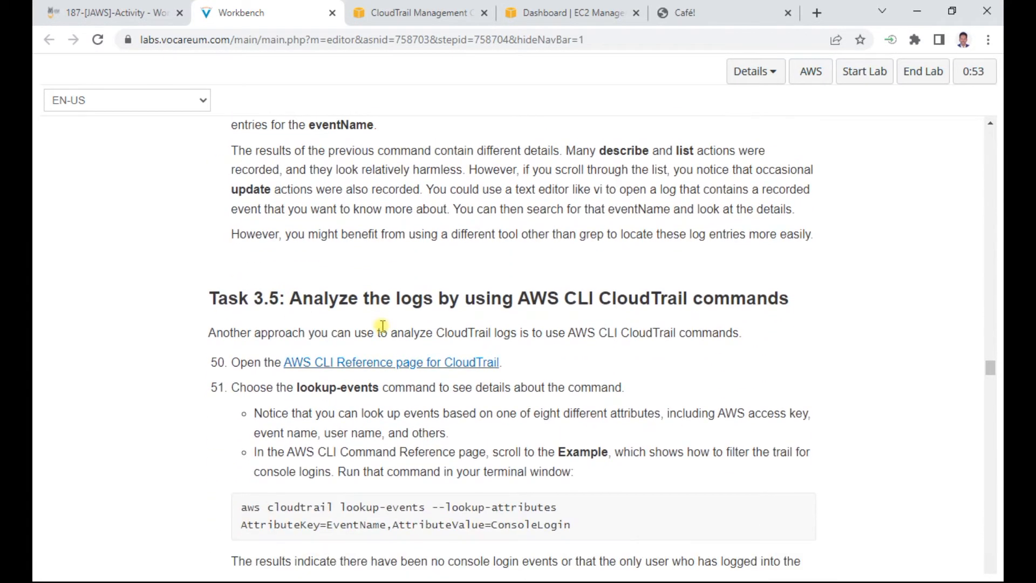
drag(396, 298, 798, 293)
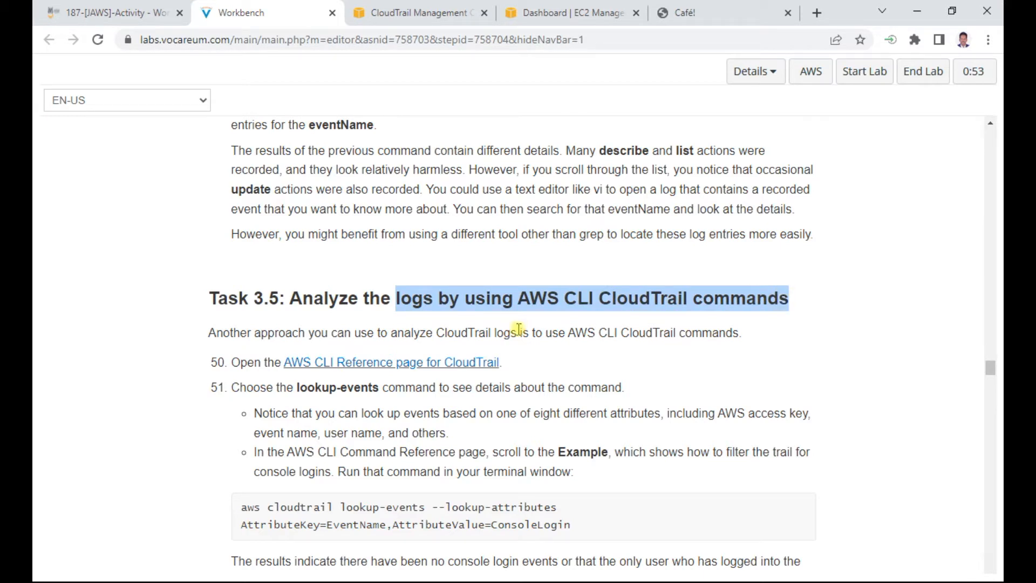
right_click(435, 367)
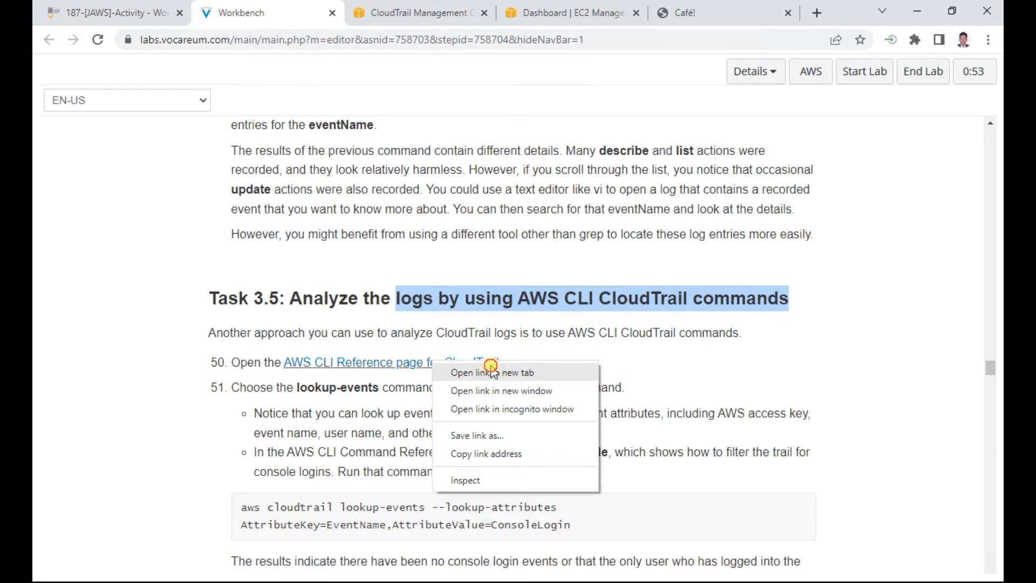
click(488, 370)
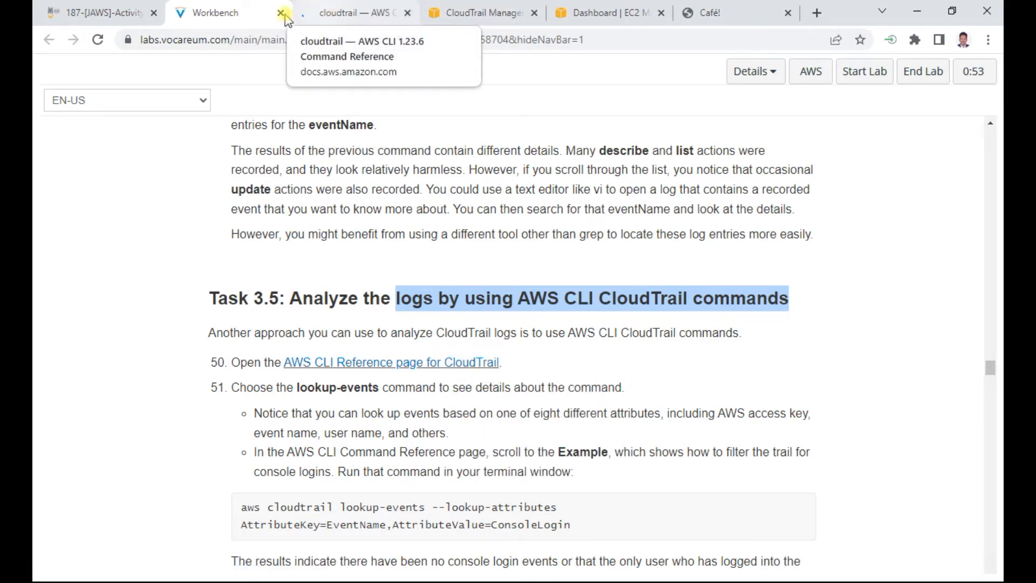
drag(248, 12, 378, 16)
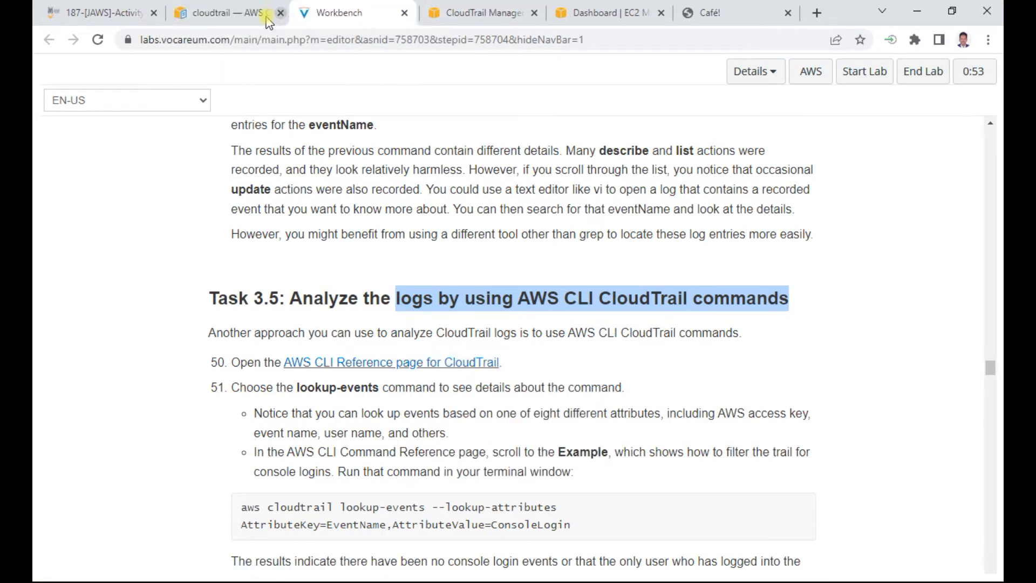
click(220, 12)
scroll(410, 267, down, 10)
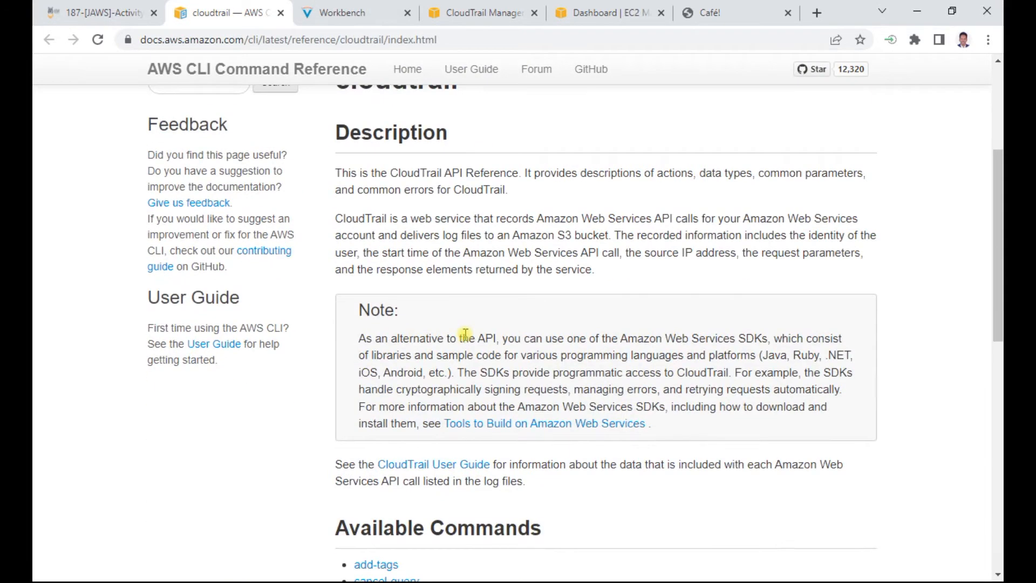
scroll(464, 331, up, 8)
Return to the lab instructions and copy the step 51 lookup-events command that filters for ConsoleLogin.
click(342, 12)
scroll(492, 461, down, 1)
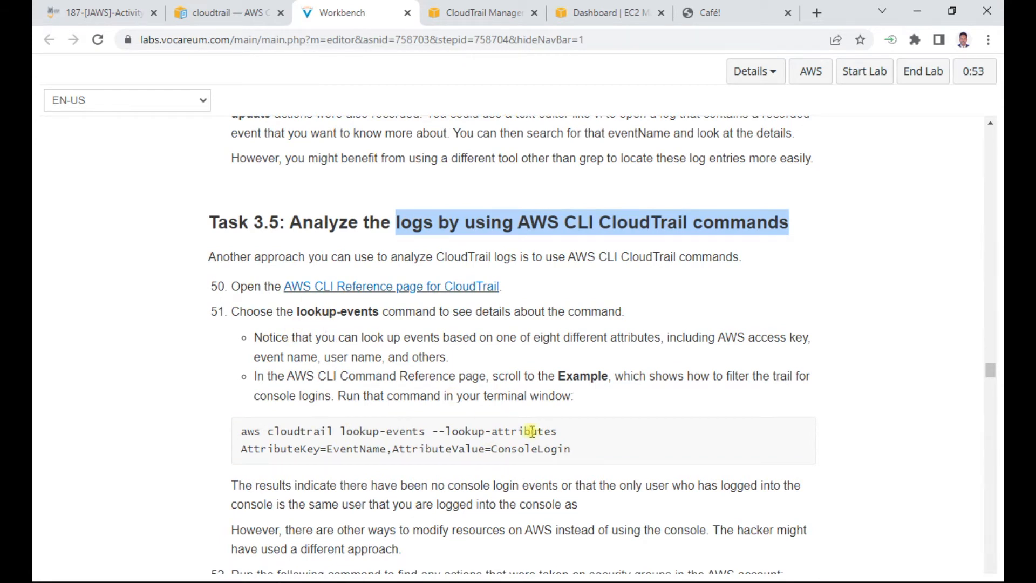
drag(581, 451, 247, 436)
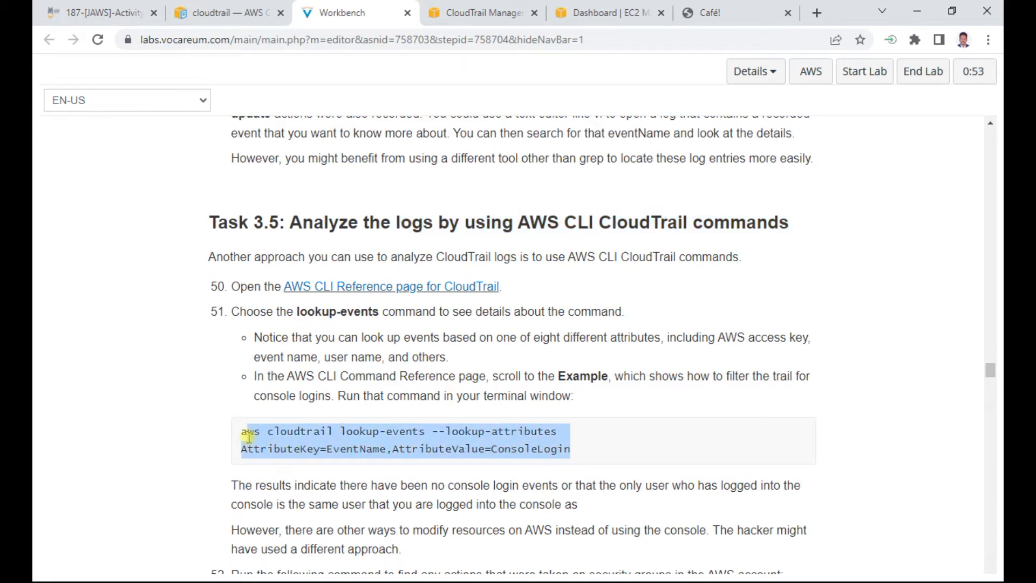
right_click(363, 434)
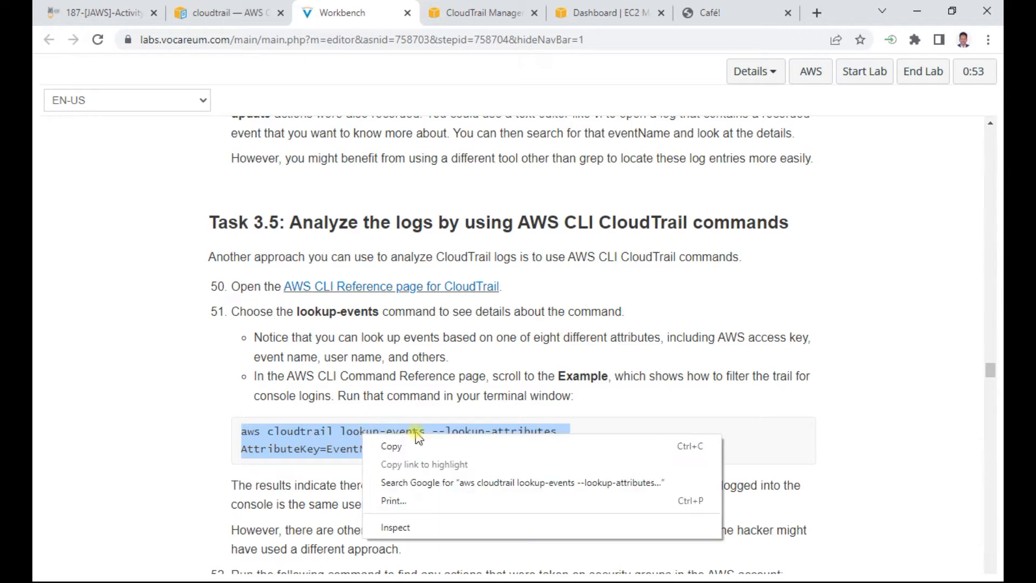
click(415, 447)
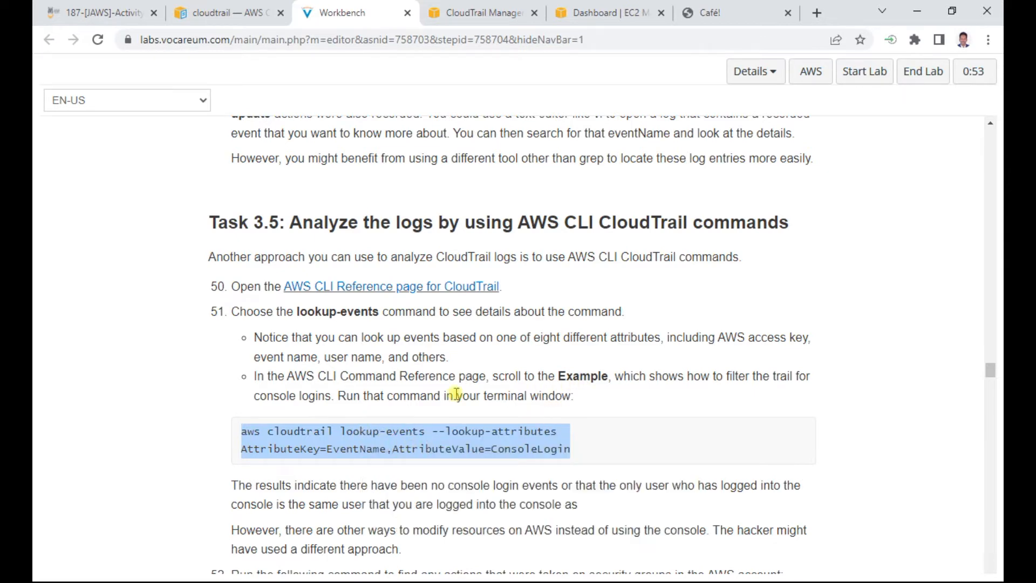
In PuTTY, run aws cloudtrail lookup-events --lookup-attributes AttributeKey=EventName,AttributeValue=ConsoleLogin, check its output and move the terminal window fully into view.
key(alt+Tab)
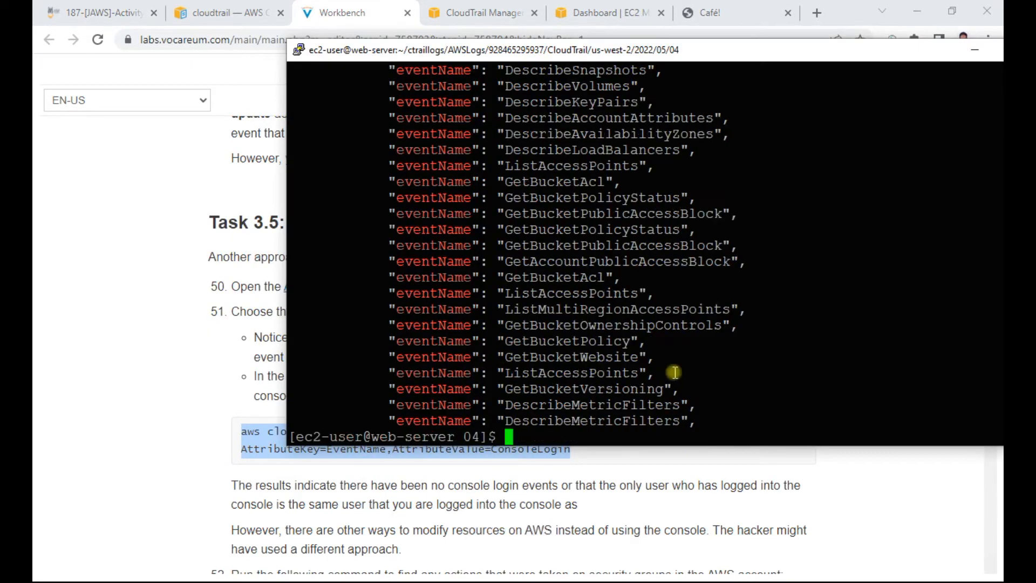
right_click(504, 436)
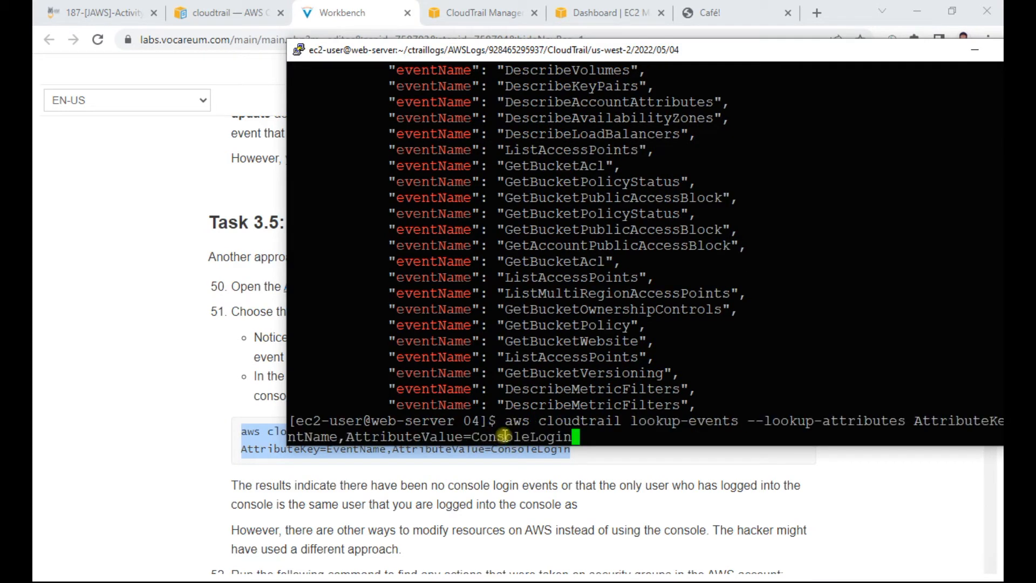
key(Return)
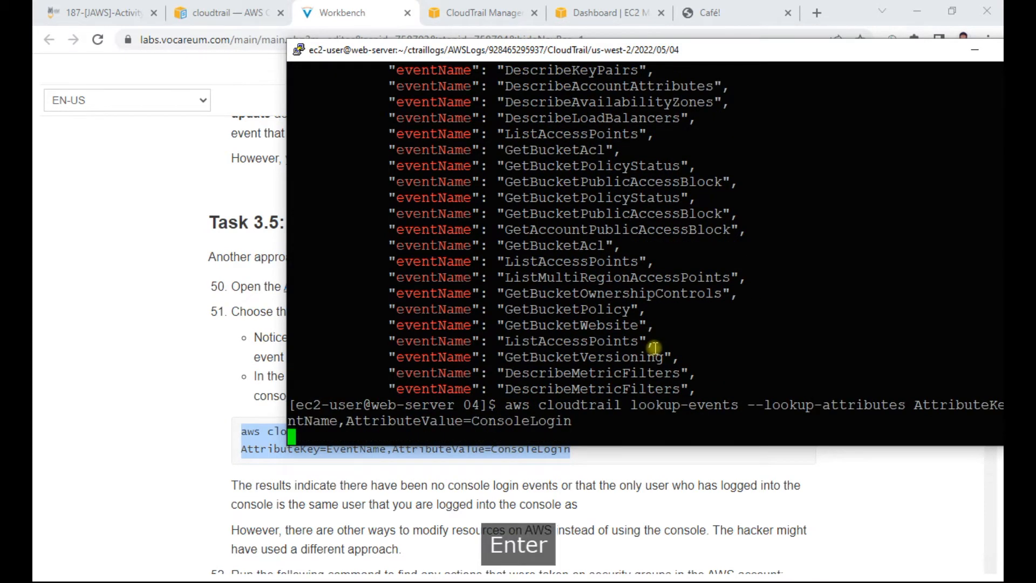
triple_click(352, 405)
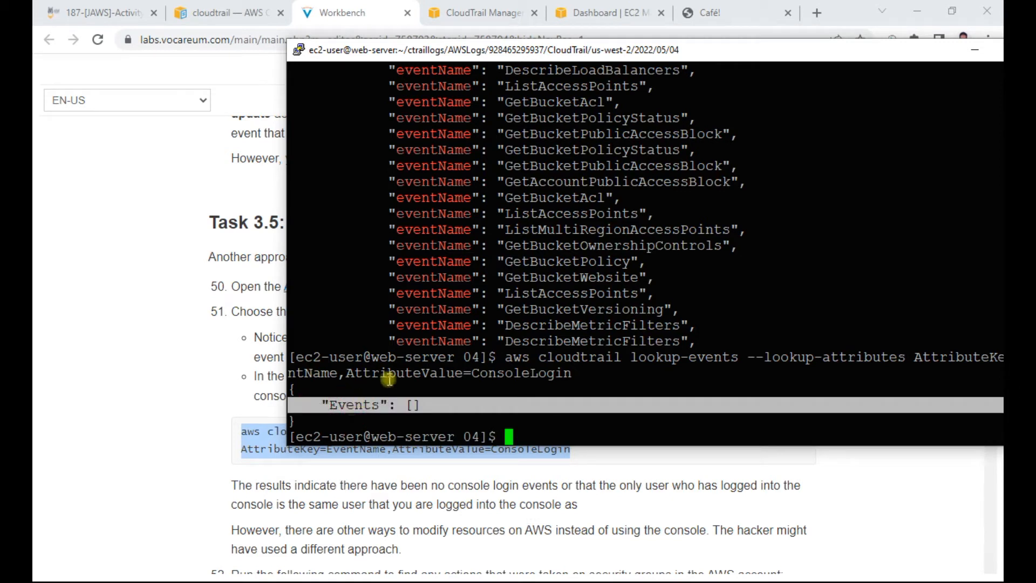
drag(712, 49, 565, 49)
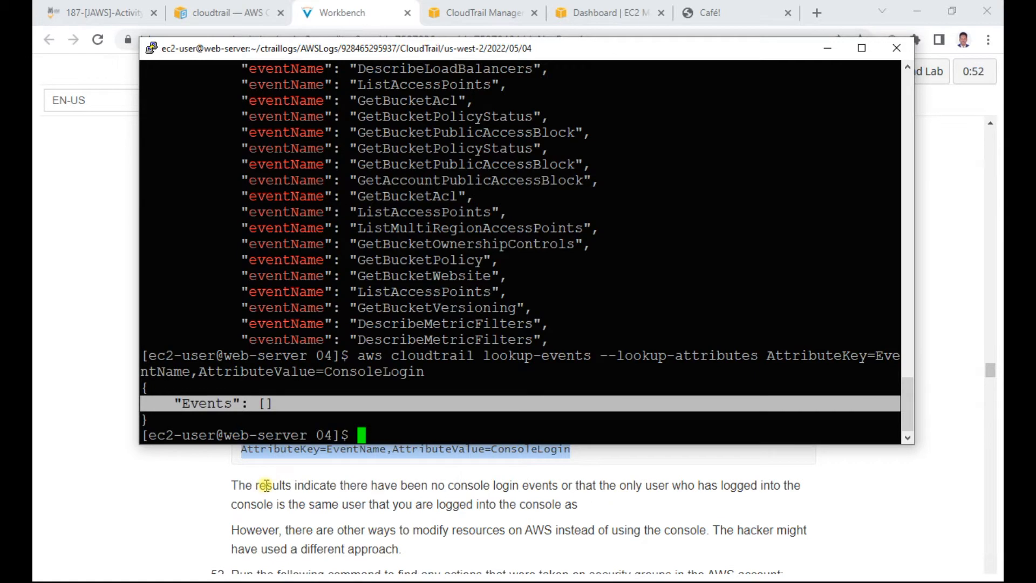
Return to the lab instructions and copy the step 52 lookup-events command for actions taken on security groups.
click(131, 501)
scroll(289, 473, down, 3)
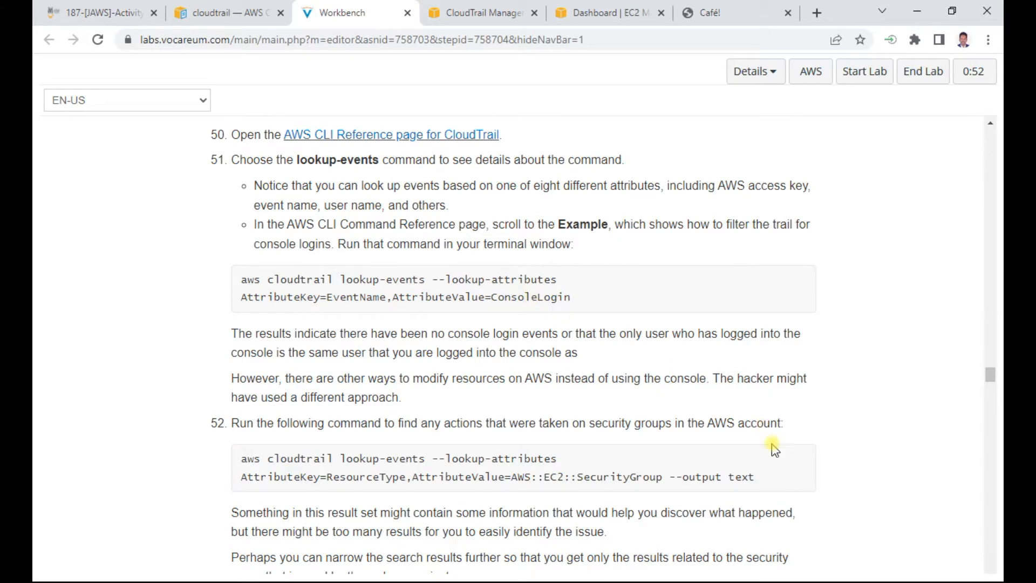
drag(758, 478, 242, 463)
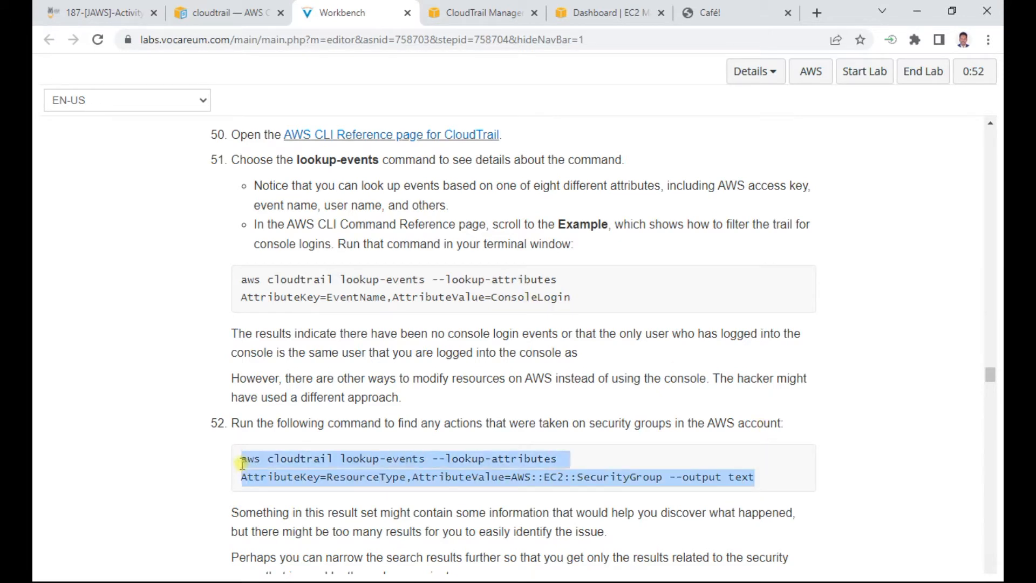
right_click(373, 458)
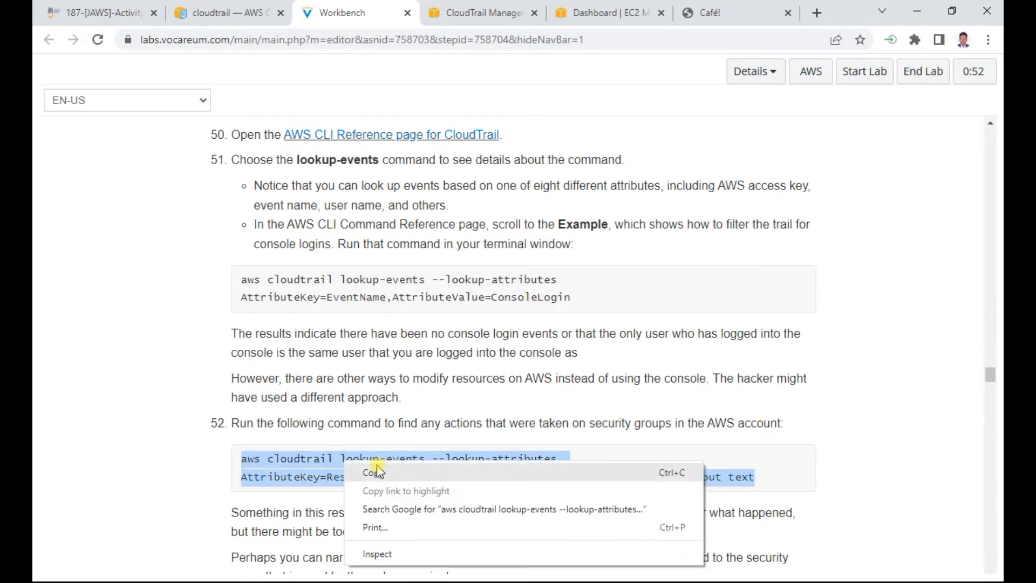
click(376, 464)
In PuTTY, run aws cloudtrail lookup-events --lookup-attributes AttributeKey=ResourceType,AttributeValue=AWS::EC2::SecurityGroup --output text and look through its output.
key(alt+Tab)
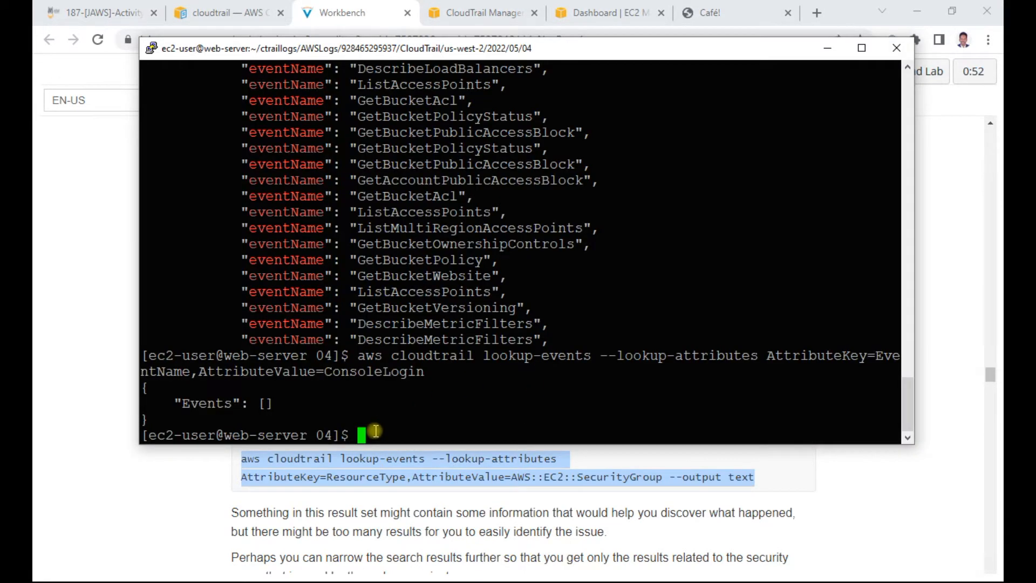
right_click(377, 429)
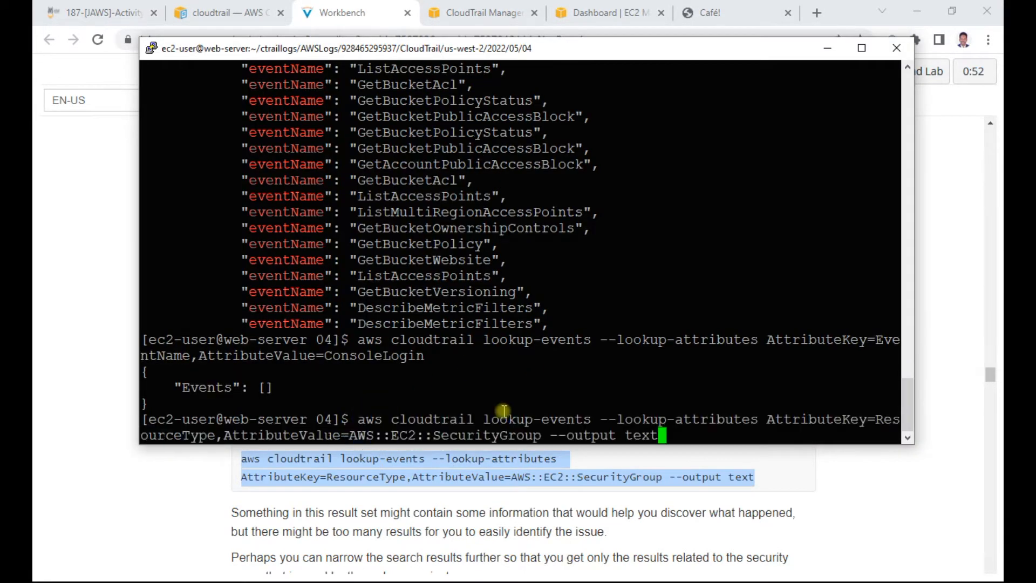
key(Return)
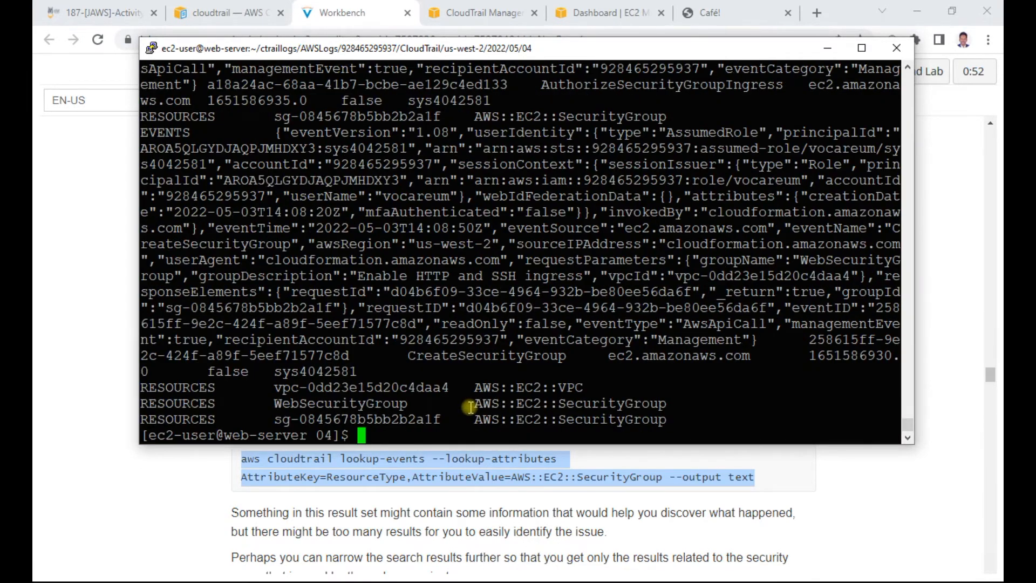
scroll(470, 408, up, 4)
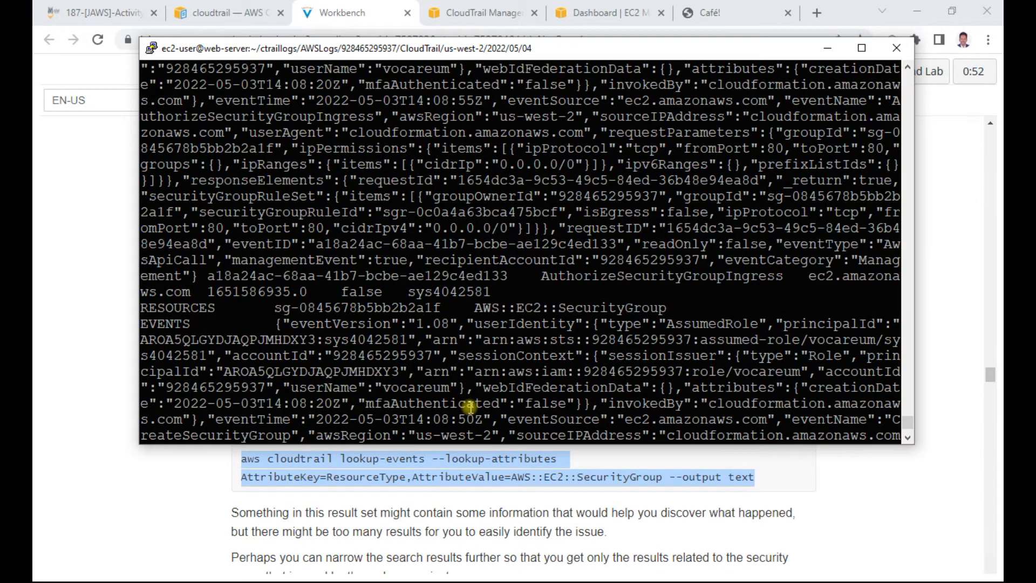
Examine the security group lookup-events output in the terminal, including the RunInstances, CreateSecurityGroup and AuthorizeSecurityGroupIngress events and their resources.
scroll(470, 407, down, 4)
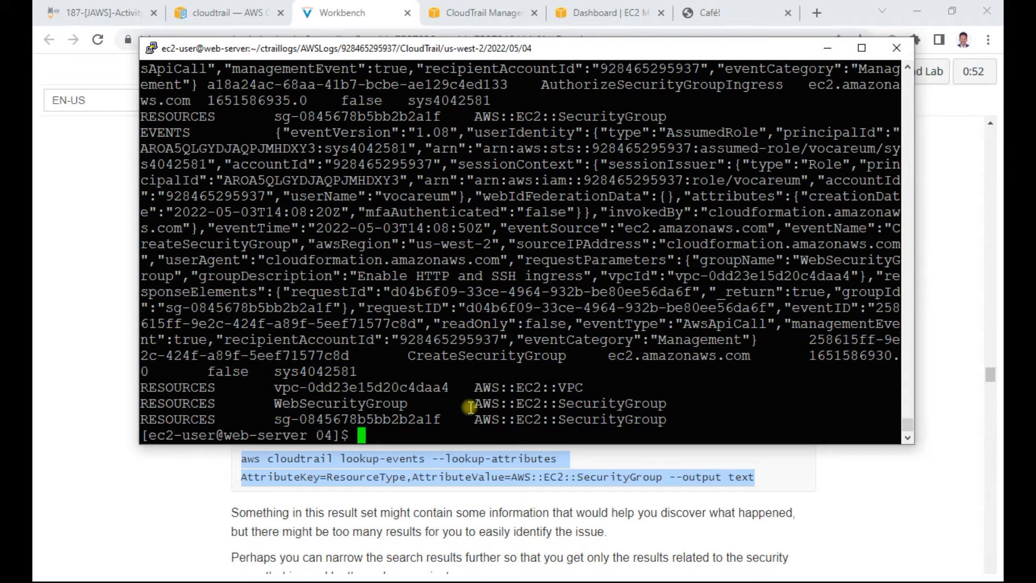
scroll(424, 516, down, 3)
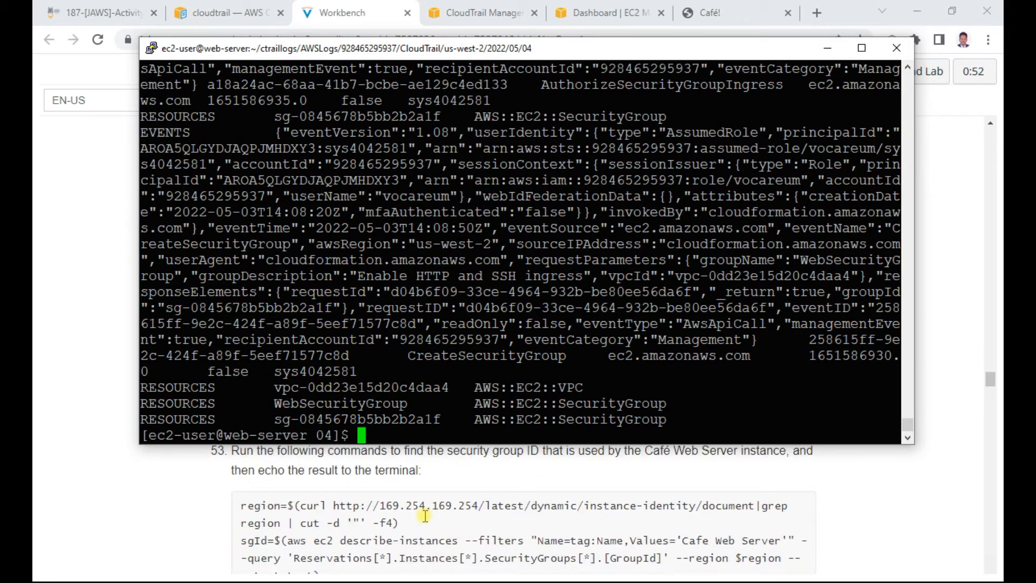
scroll(425, 516, up, 1)
scroll(406, 371, up, 4)
scroll(405, 371, up, 10)
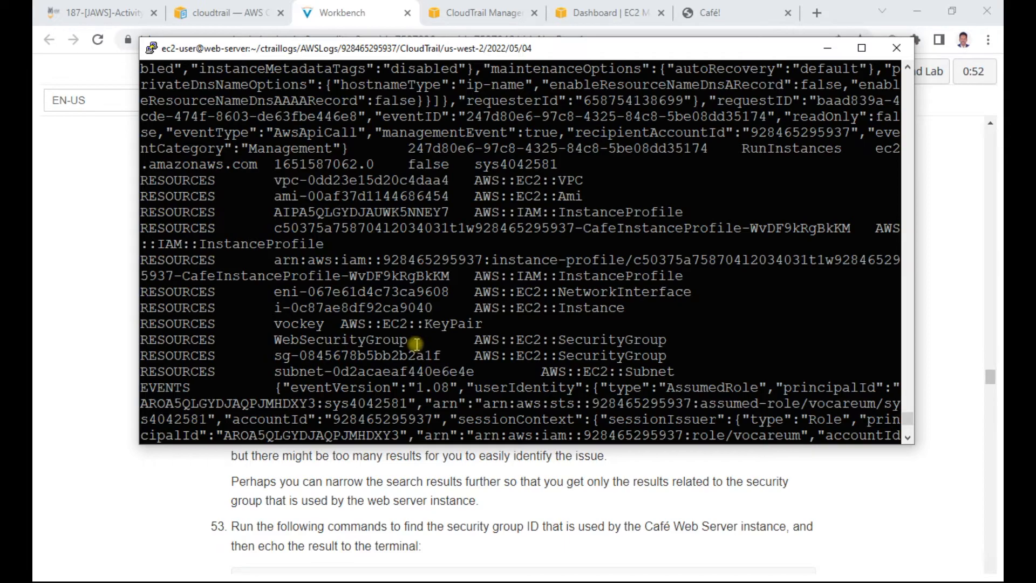
scroll(499, 341, up, 4)
scroll(499, 341, up, 10)
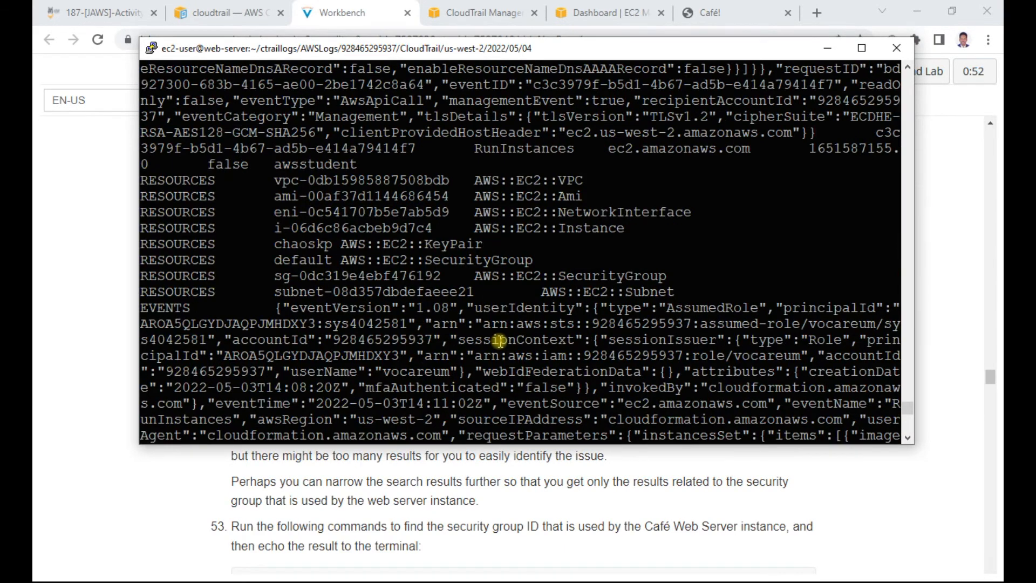
scroll(499, 341, down, 15)
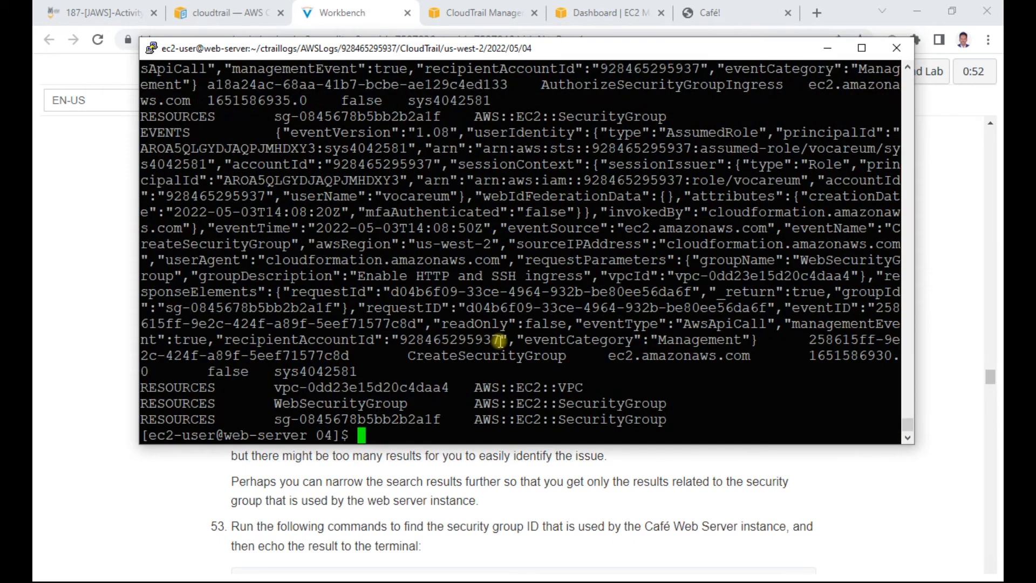
Return to the lab instructions and copy the step 53 commands that find the Café Web Server instance's security group ID.
scroll(186, 496, down, 2)
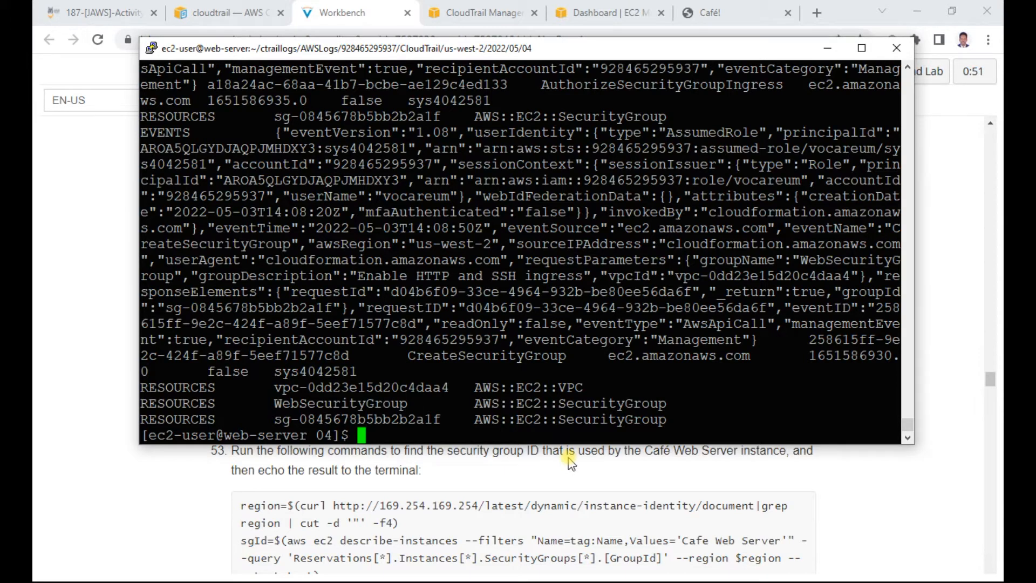
click(242, 509)
drag(240, 439, 313, 445)
right_click(314, 391)
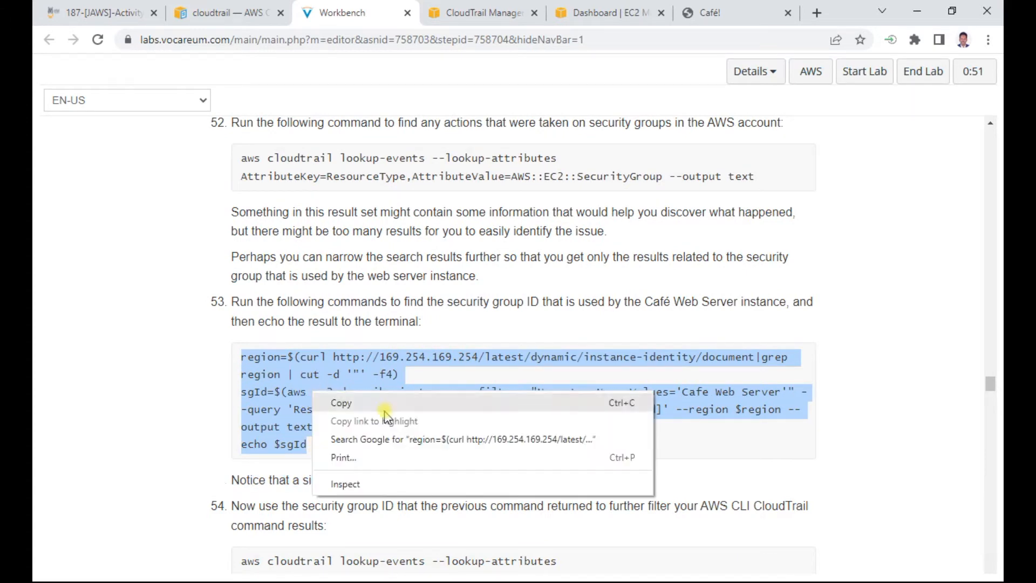
click(356, 404)
In PuTTY, run the copied commands that set region and sgId for the Cafe Web Server instance, ending with echo $sgId.
key(alt+Tab)
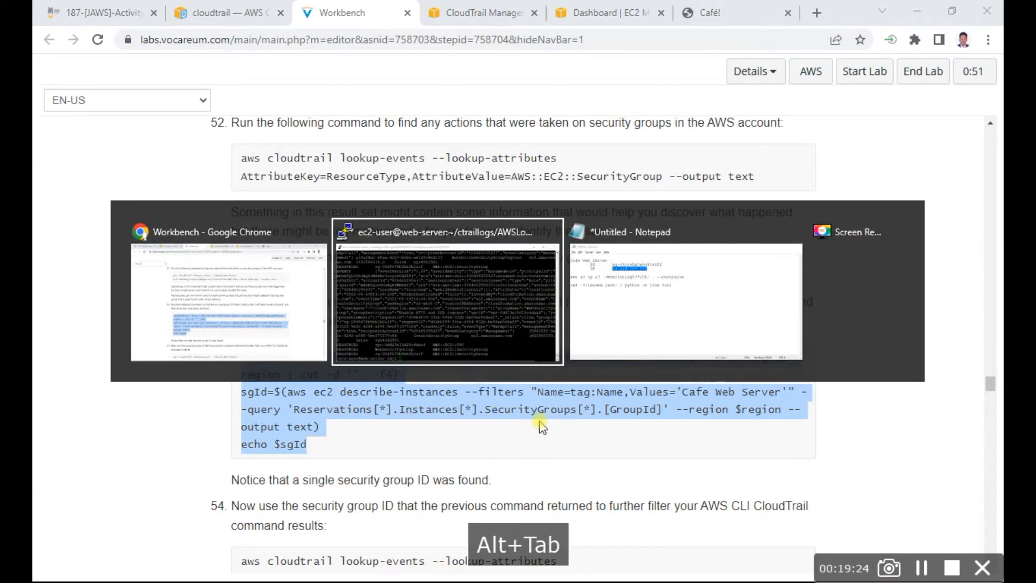
right_click(392, 428)
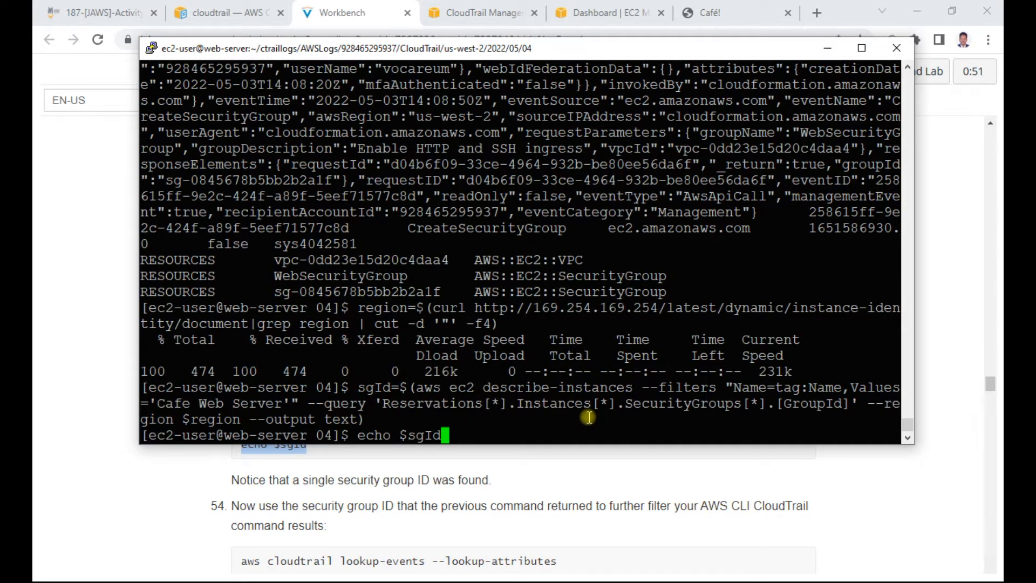
key(Return)
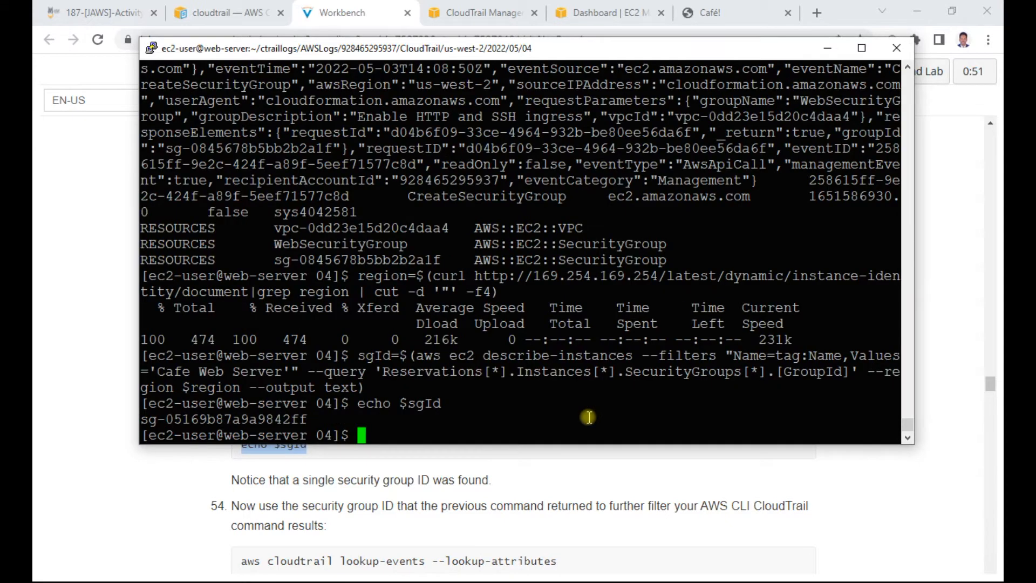
Copy the echoed security group ID and add it to the Notepad notes on a new line as "sgid : sg-05169b87a9a9842ff".
double_click(254, 419)
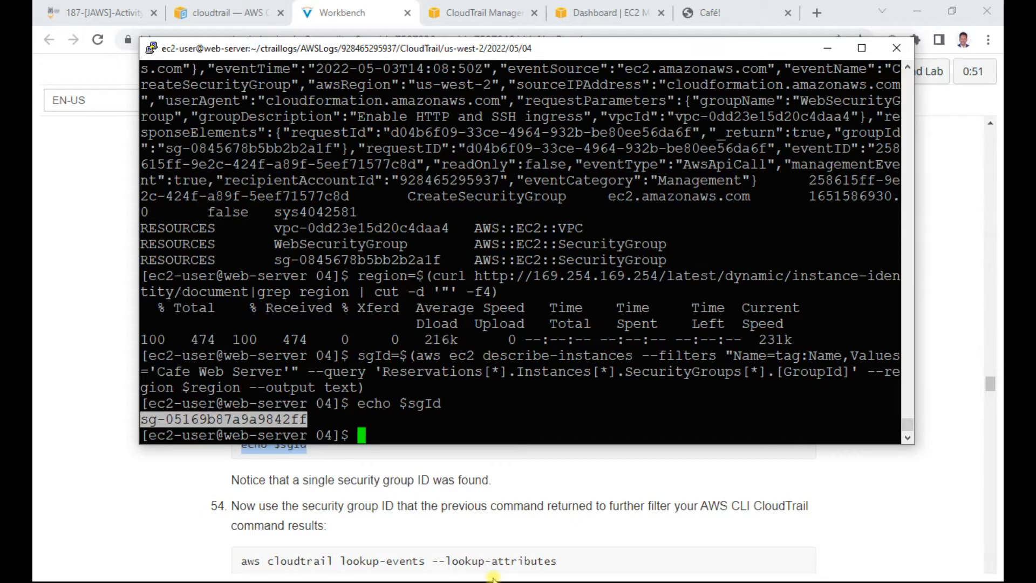
key(alt+Tab)
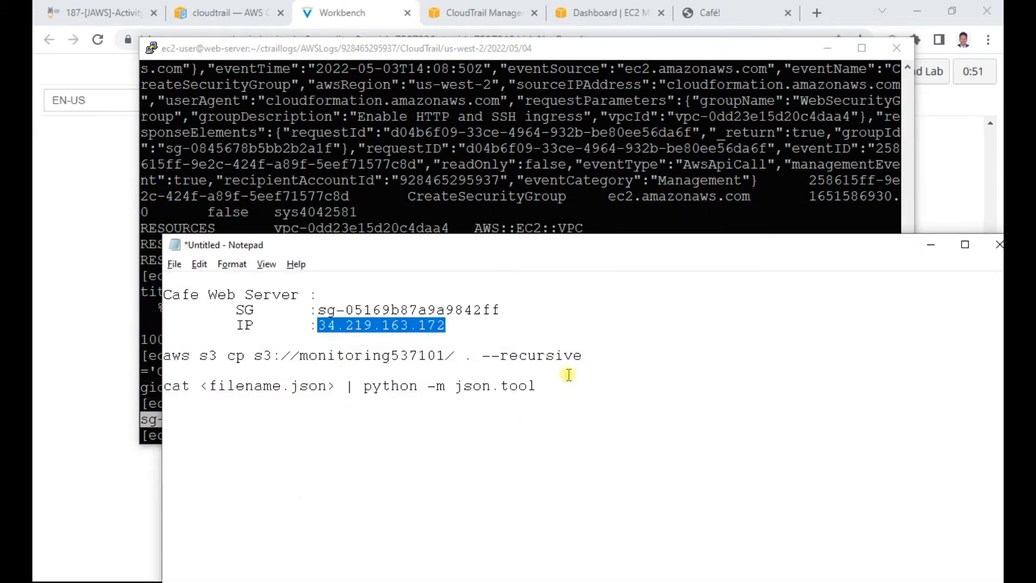
click(577, 385)
key(Return)
key(Return)
text(sgid :)
key(ctrl+v)
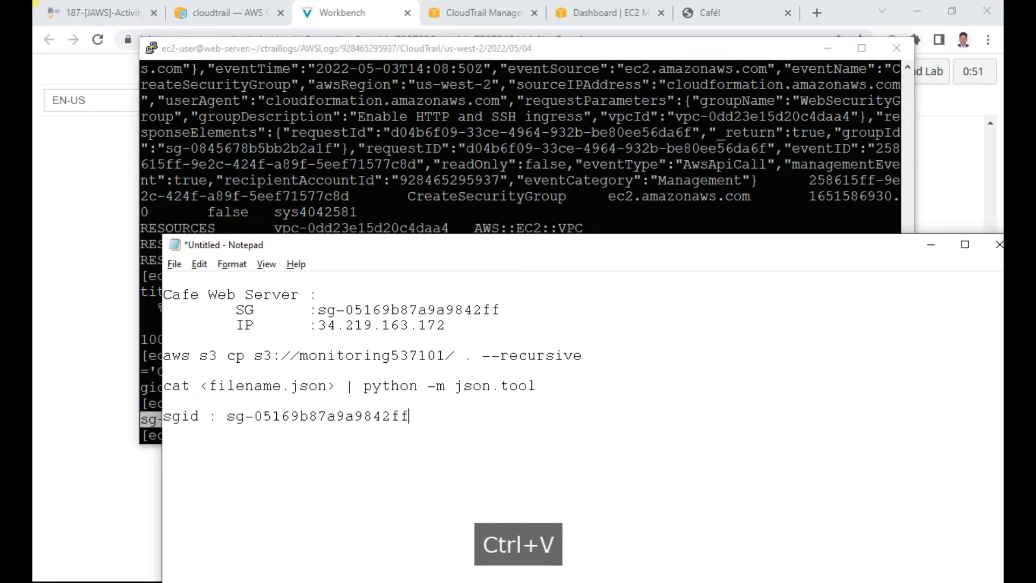
Return to the lab instructions and copy the step 54 lookup-events command that filters security group results with grep $sgId.
click(86, 326)
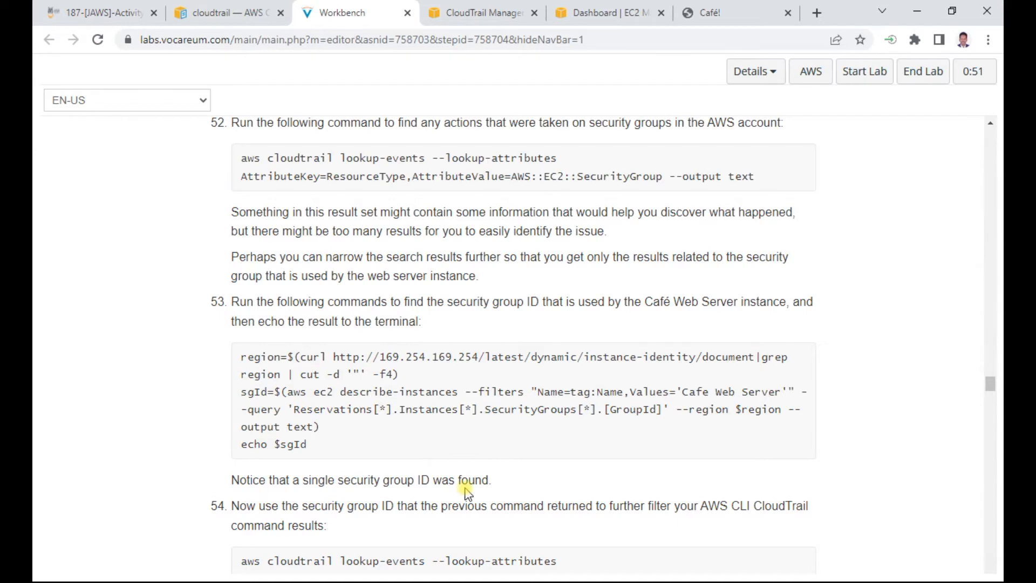
scroll(467, 492, down, 1)
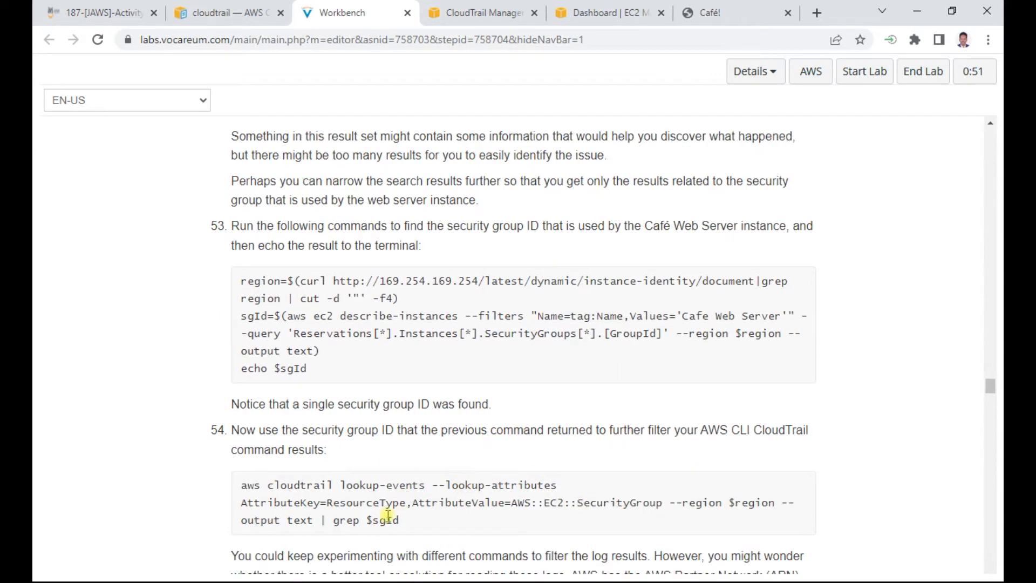
drag(407, 521, 255, 488)
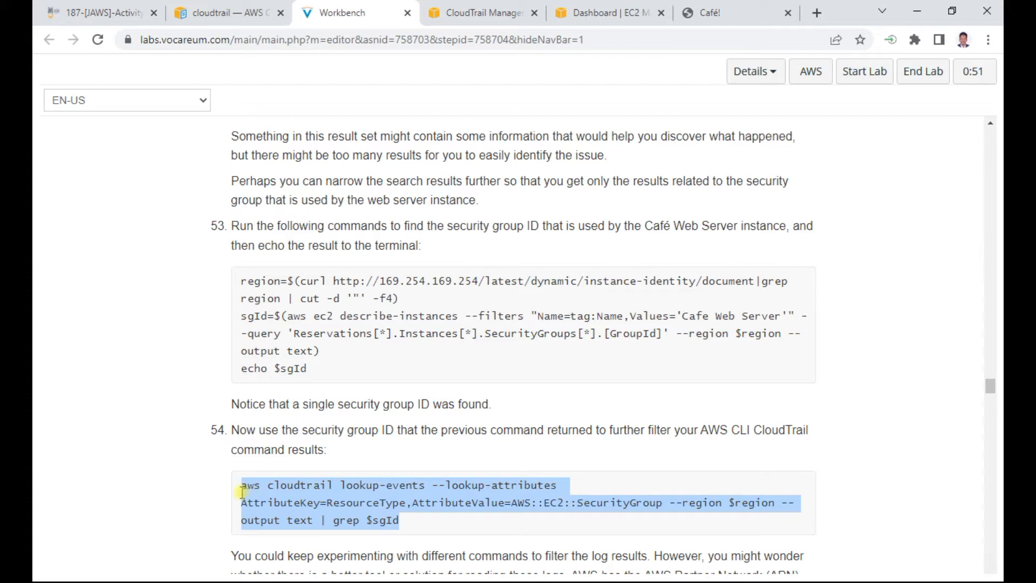
right_click(328, 487)
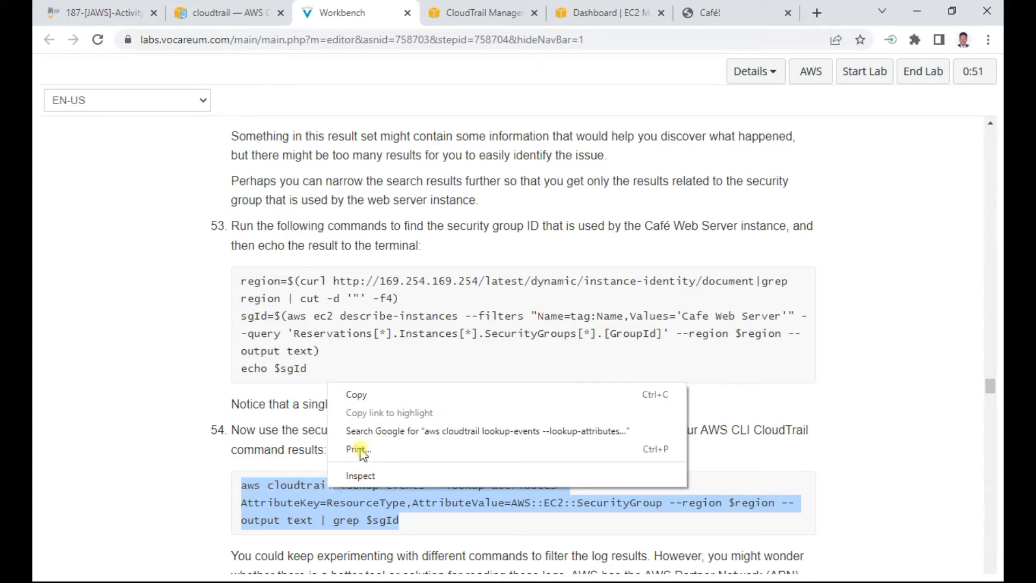
click(354, 392)
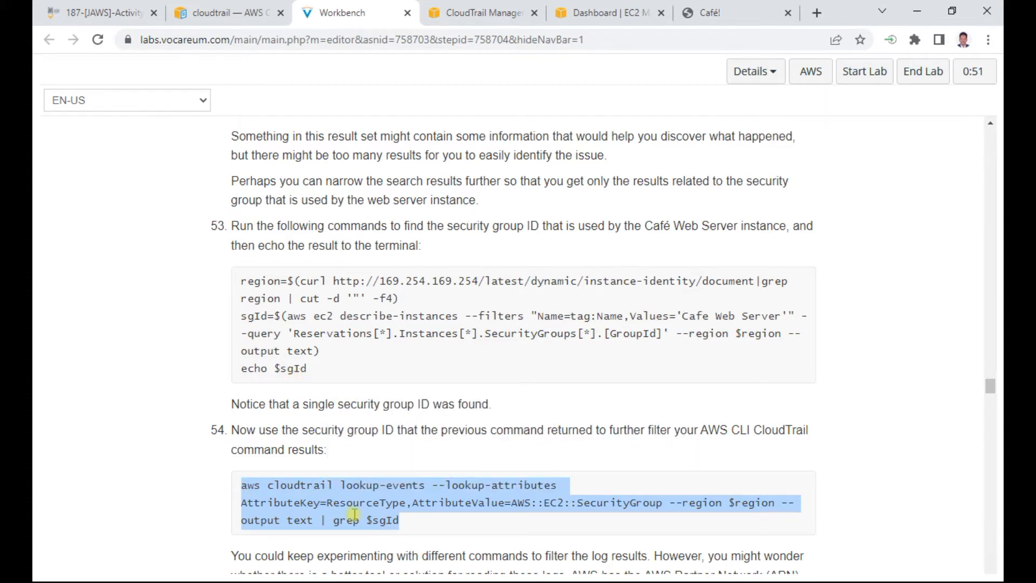
Switch to the PuTTY terminal and run the CloudTrail lookup-events command for AWS::EC2::SecurityGroup resources, filtering the text output with grep $sgId.
scroll(353, 513, down, 3)
key(alt+Tab)
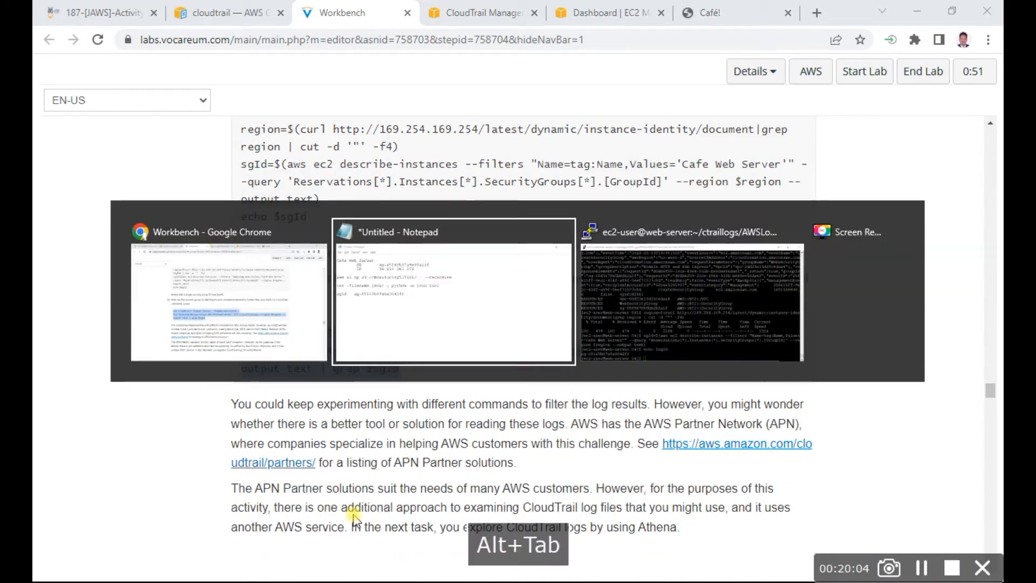
key(alt+Tab)
key(alt+Tab)
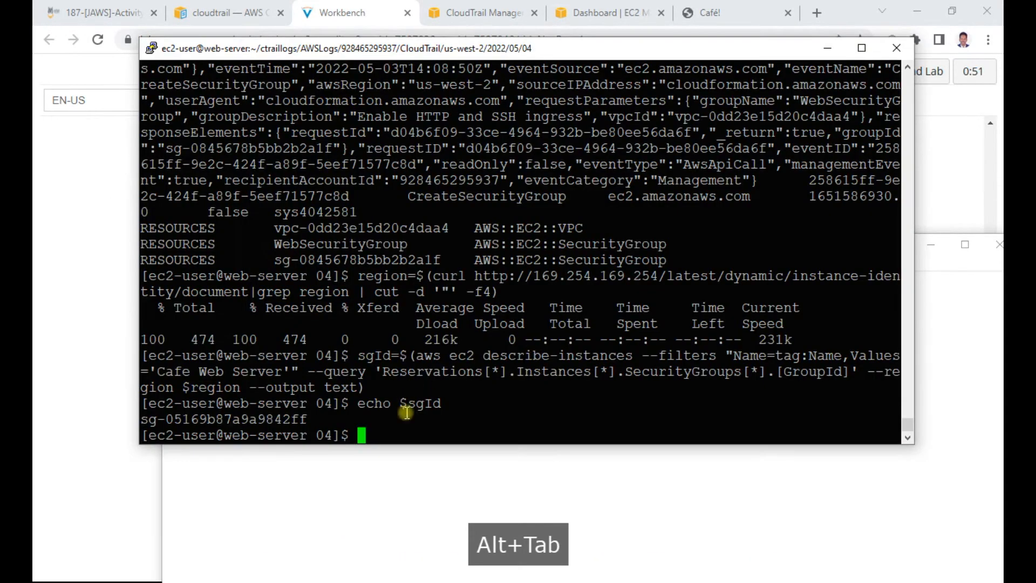
right_click(534, 408)
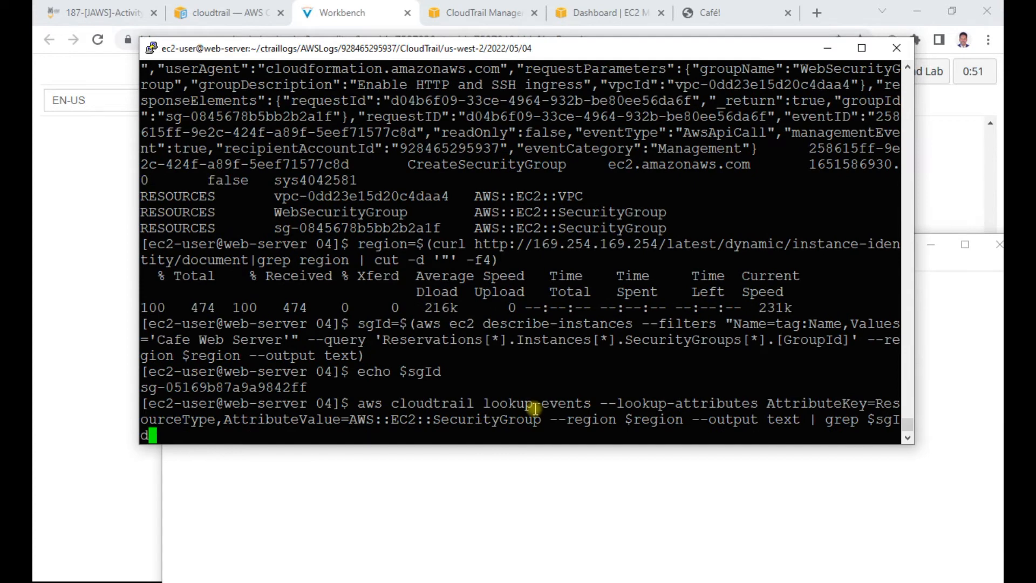
key(Return)
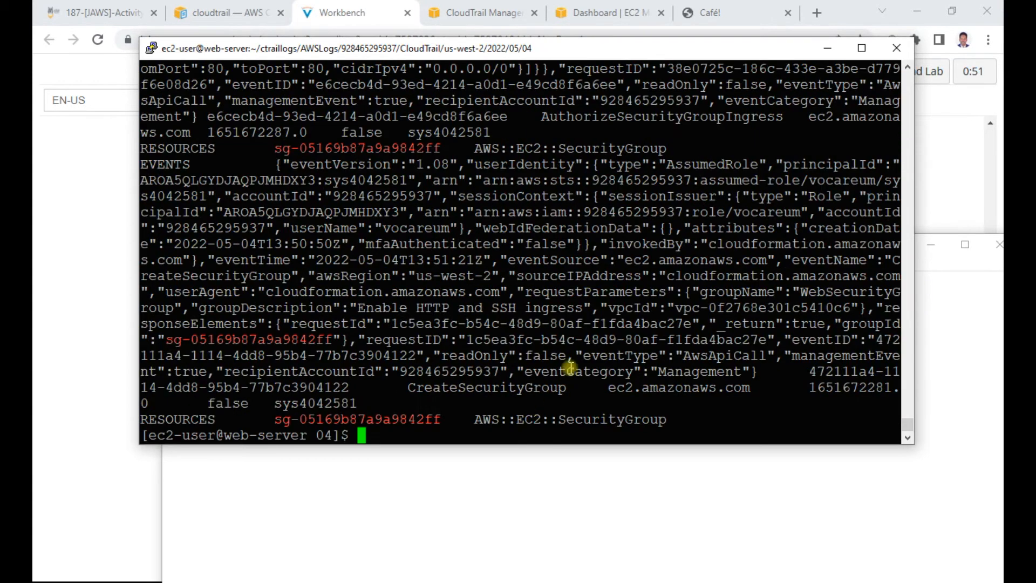
Review the filtered CloudTrail events for the web server's security group in the terminal output.
click(104, 470)
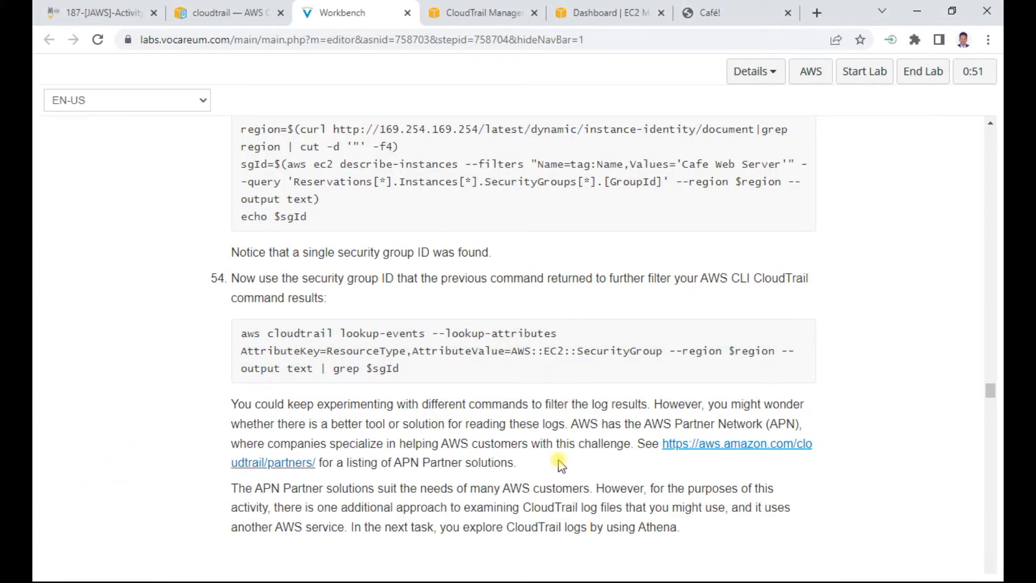
key(alt+Tab)
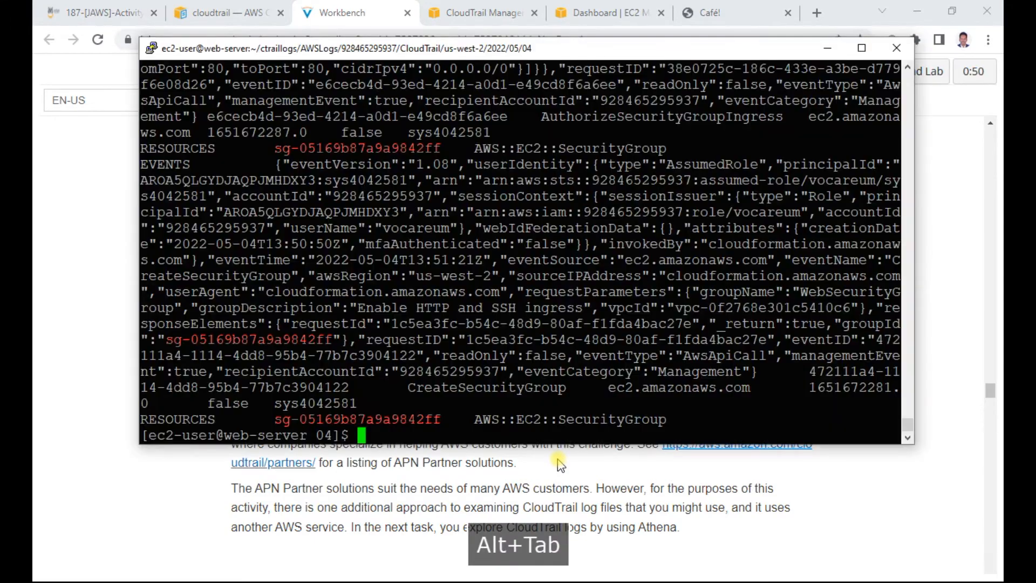
scroll(629, 394, up, 10)
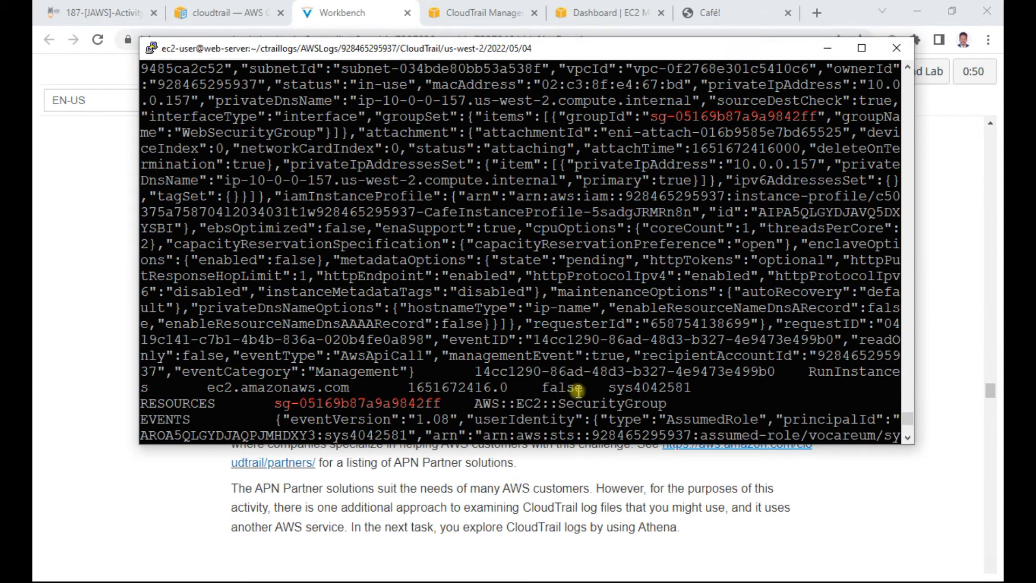
scroll(579, 392, up, 10)
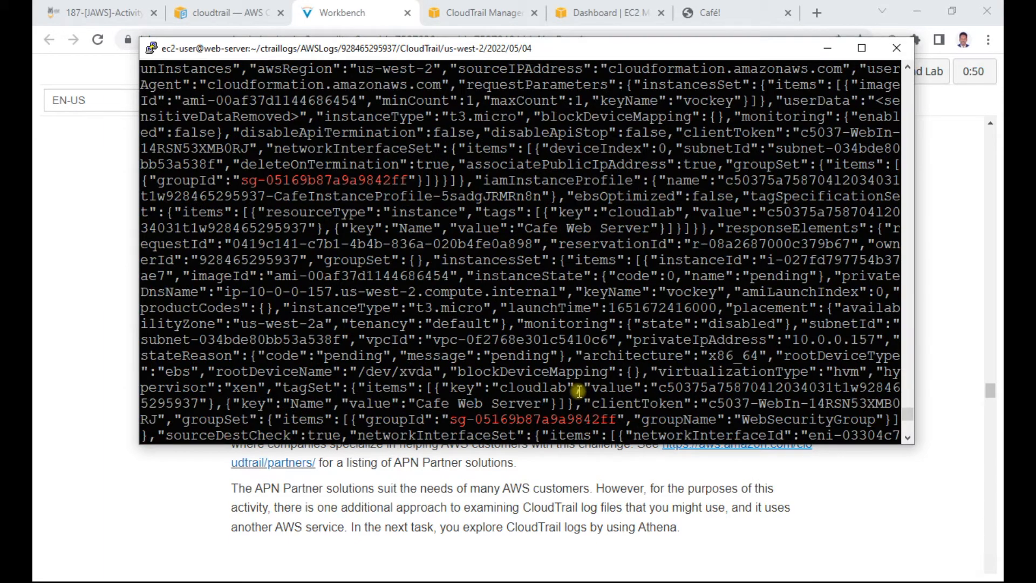
scroll(591, 359, down, 20)
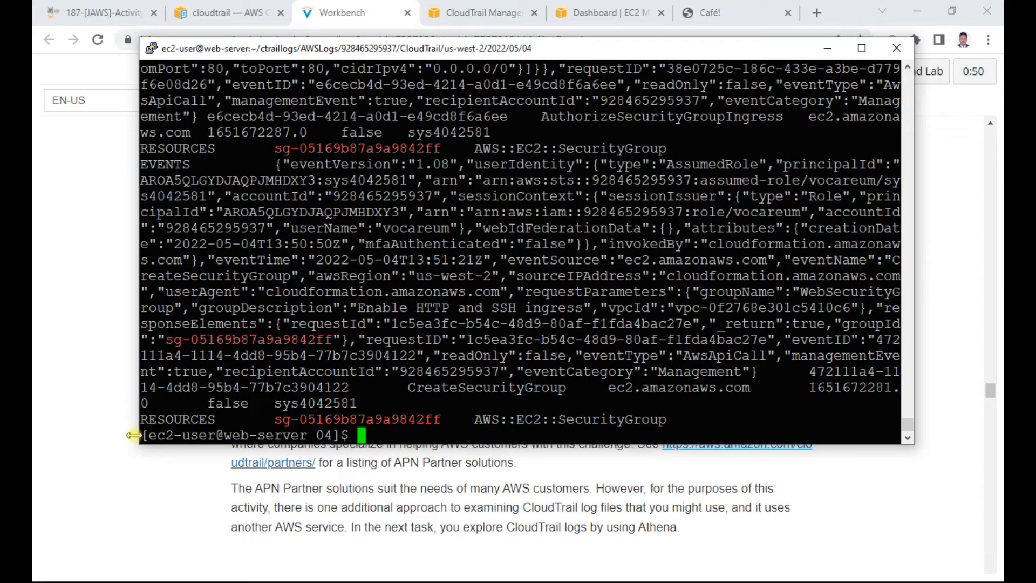
Return to the lab instructions in Chrome and read the introduction to Task 4 on analyzing the CloudTrail logs with Athena.
click(124, 469)
scroll(232, 461, down, 4)
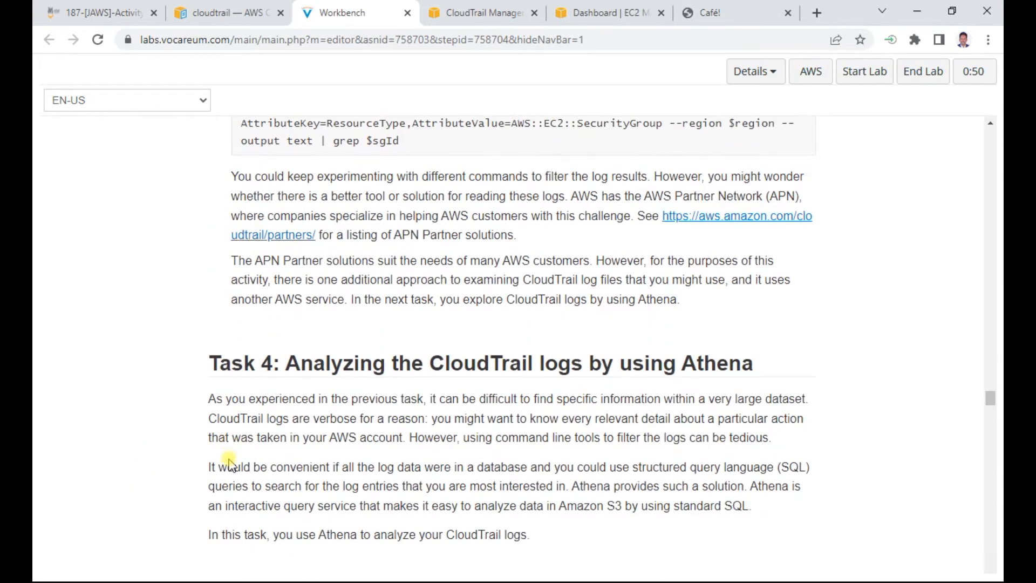
drag(301, 362, 754, 355)
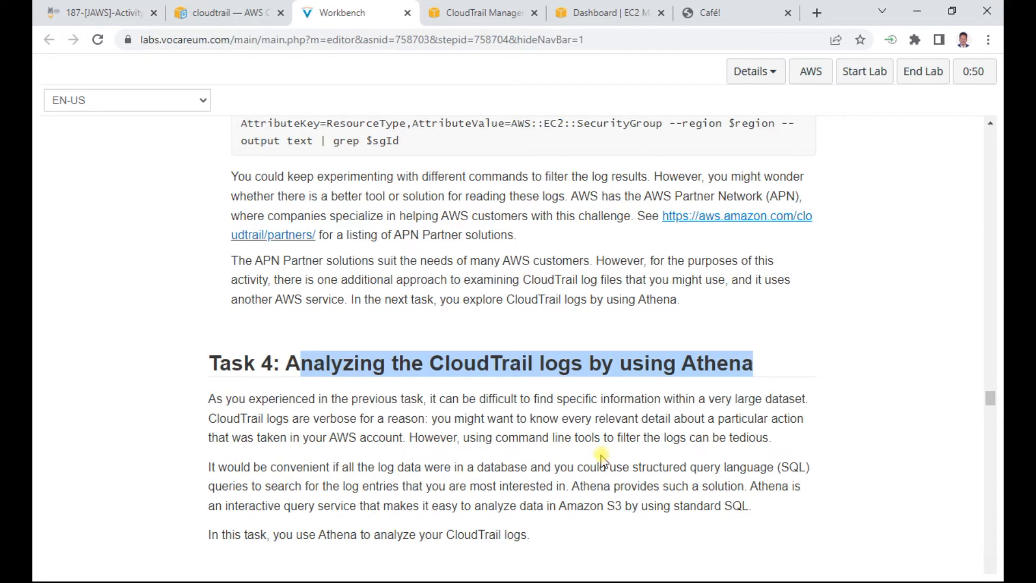
scroll(605, 459, down, 3)
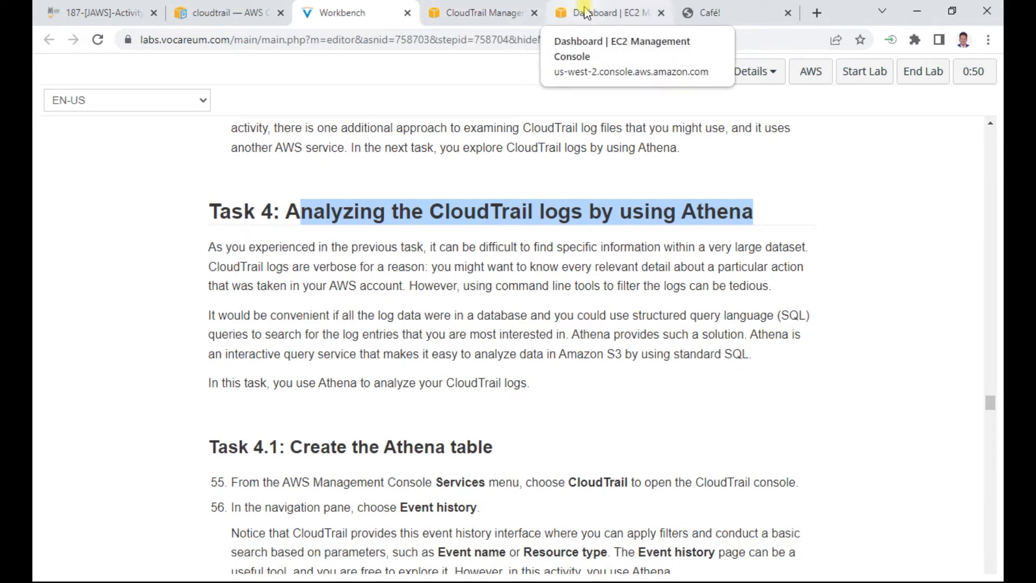
Duplicate the CloudTrail console page and open the Athena service in one of the two copies.
right_click(466, 12)
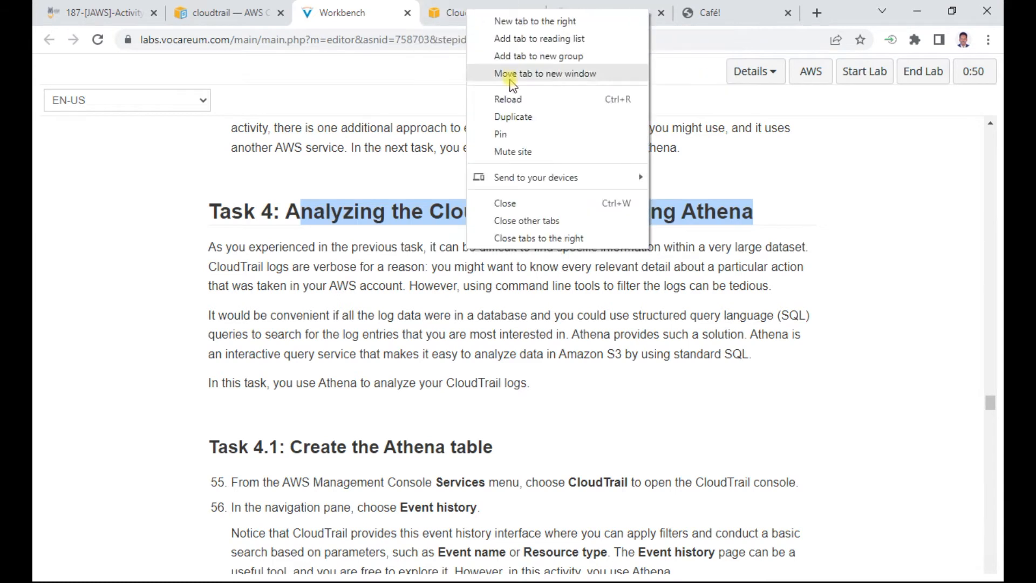
click(510, 118)
click(429, 11)
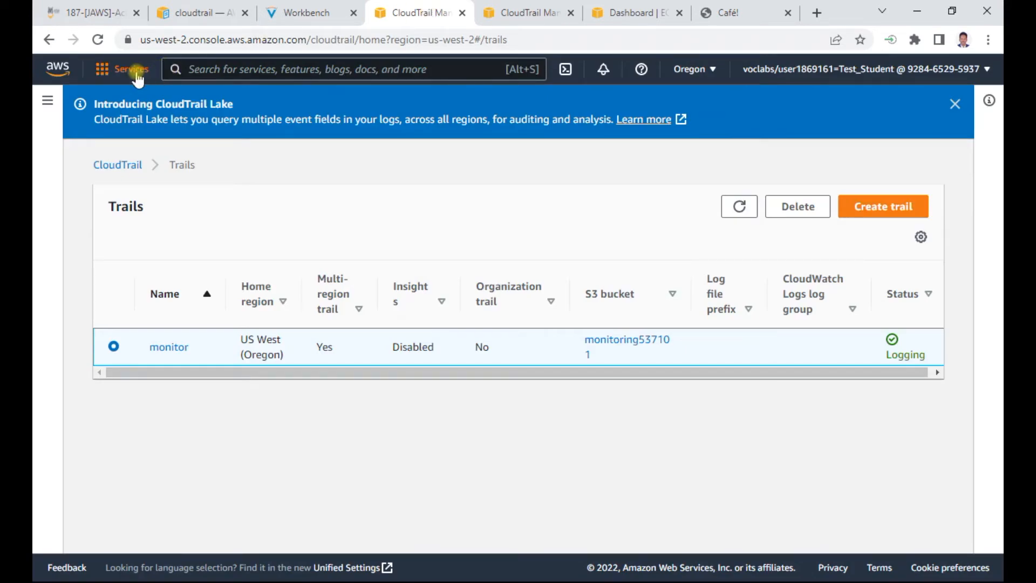
click(135, 73)
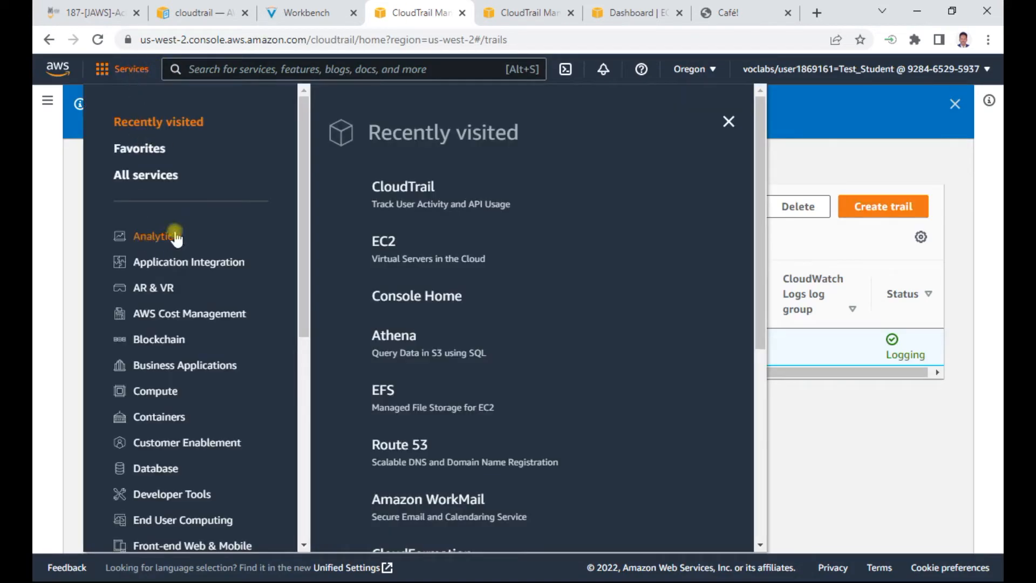
click(258, 70)
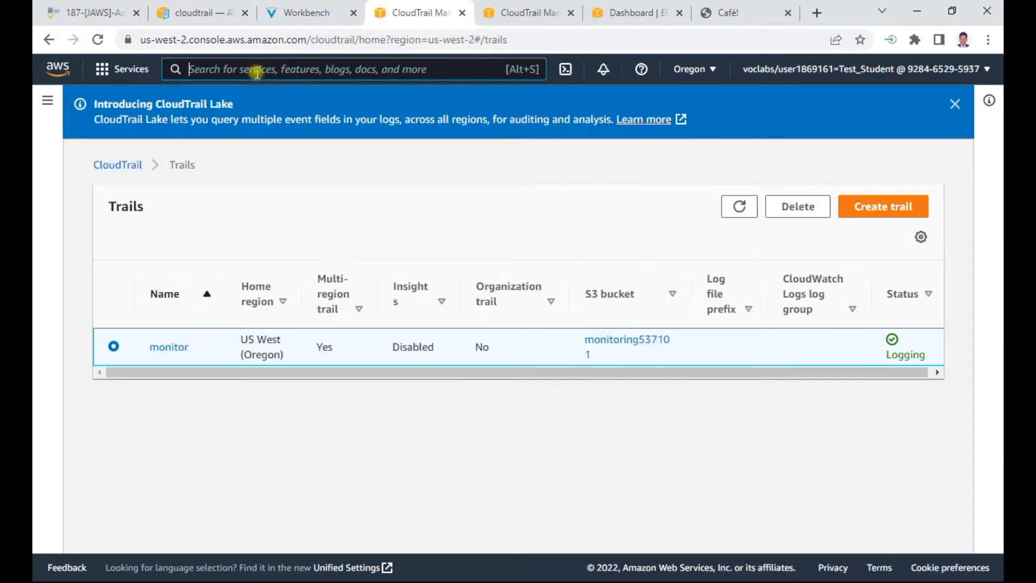
text(athena)
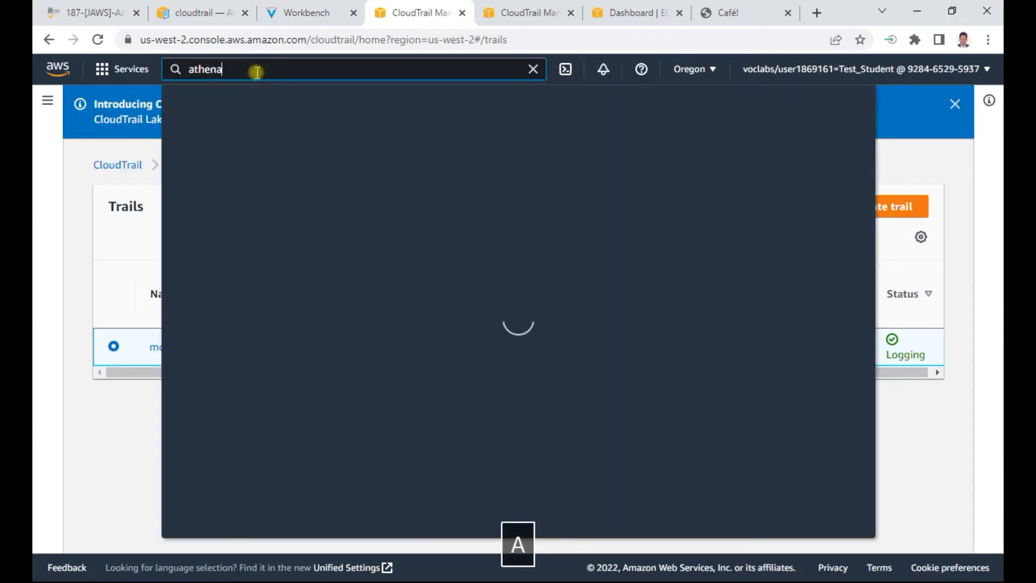
click(417, 184)
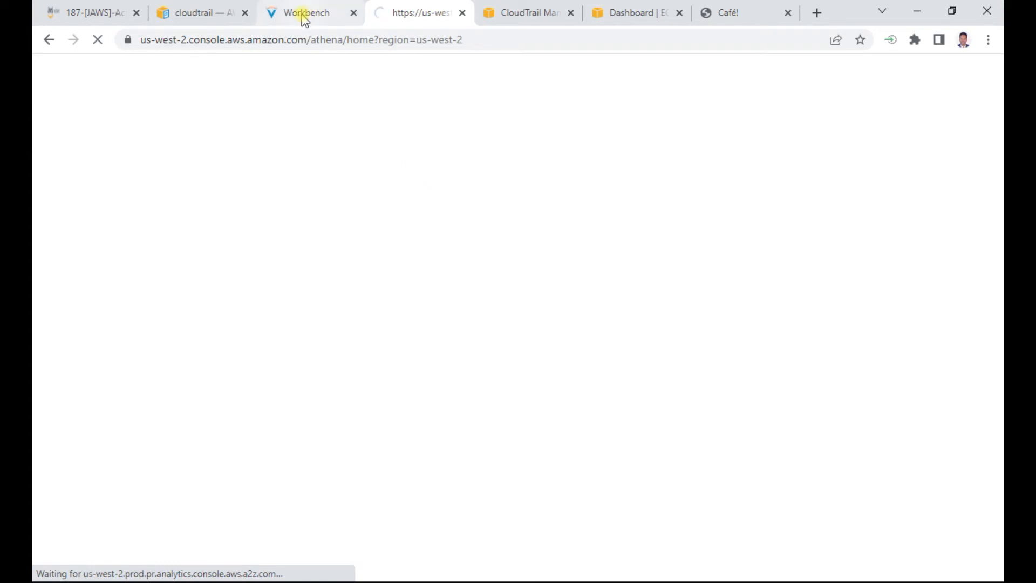
Read the Task 4.1 instructions for creating the Athena table and place the Workbench page beside the CloudTrail page.
click(305, 16)
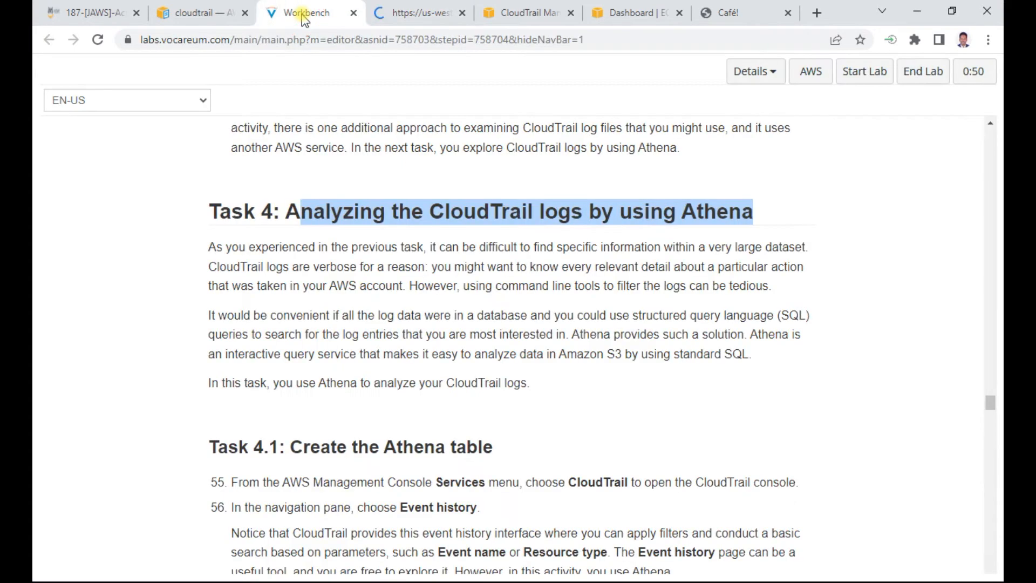
scroll(404, 247, down, 5)
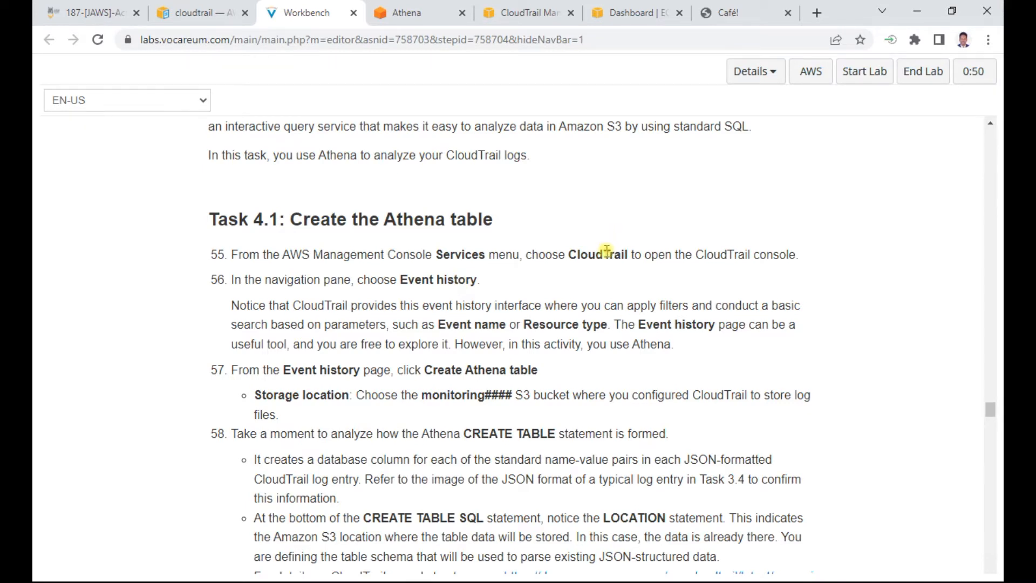
click(537, 15)
drag(327, 16, 430, 16)
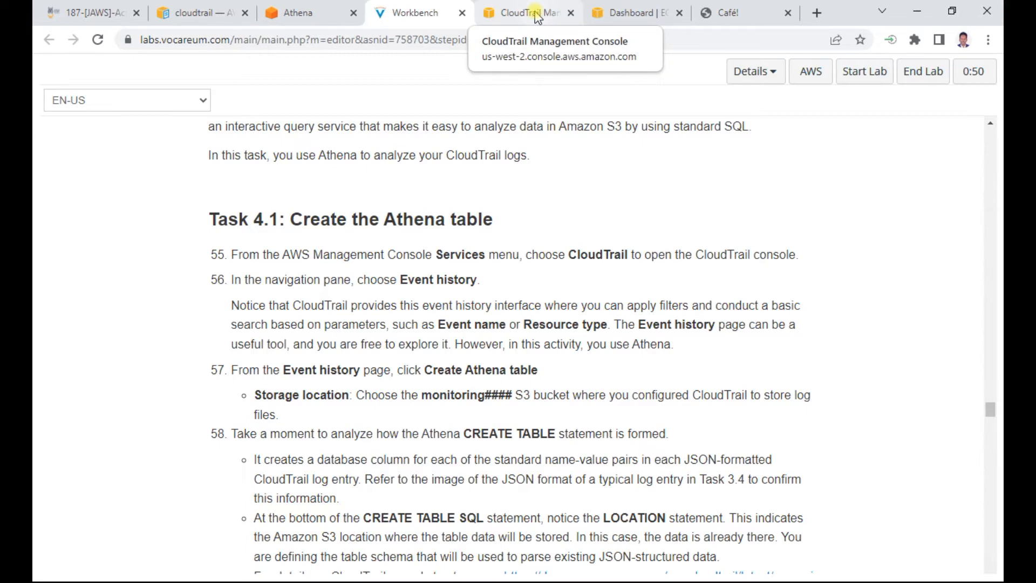
Open the Event history in the CloudTrail console and dismiss the notification banners above it.
click(538, 17)
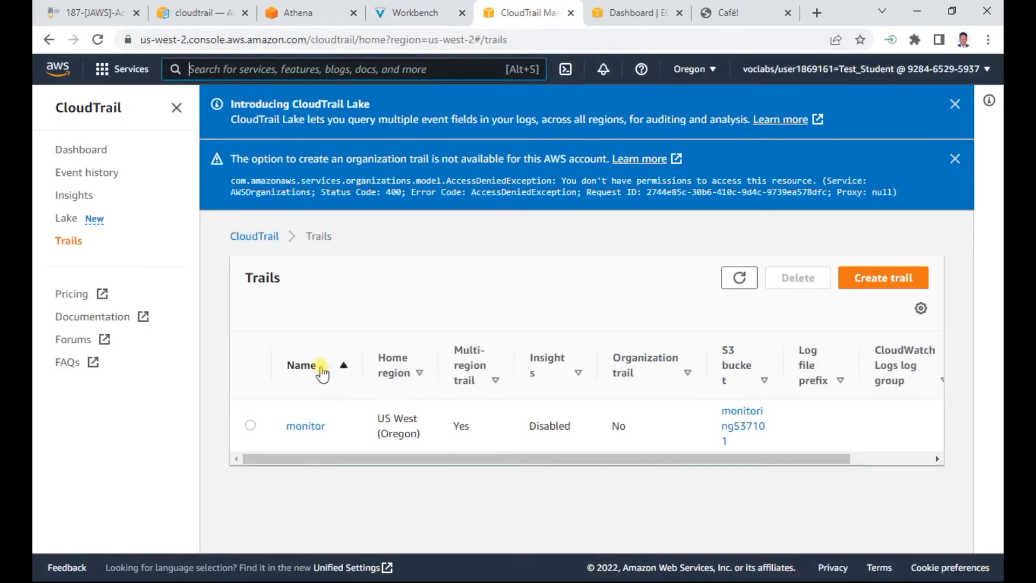
click(98, 172)
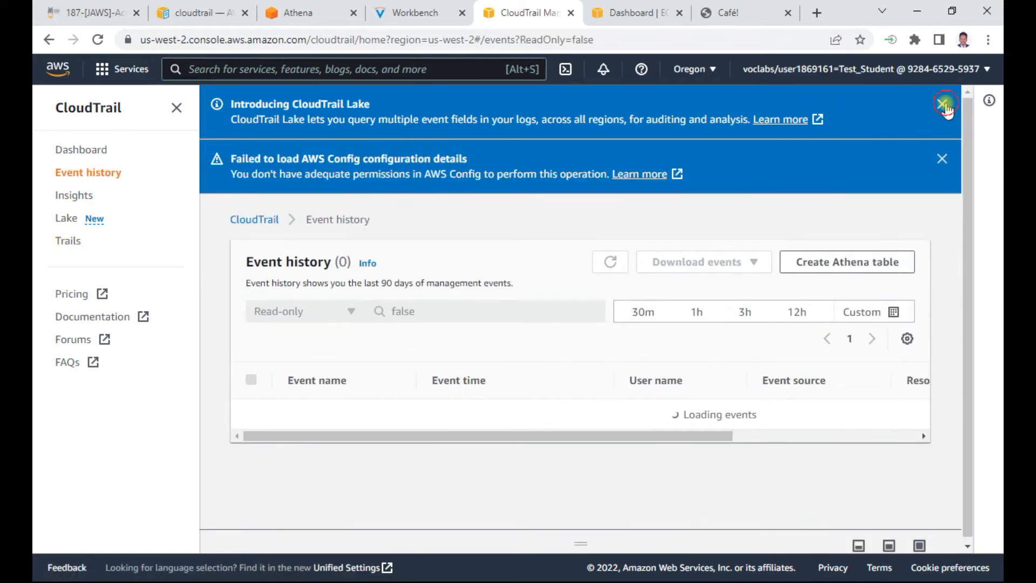
click(942, 104)
click(943, 103)
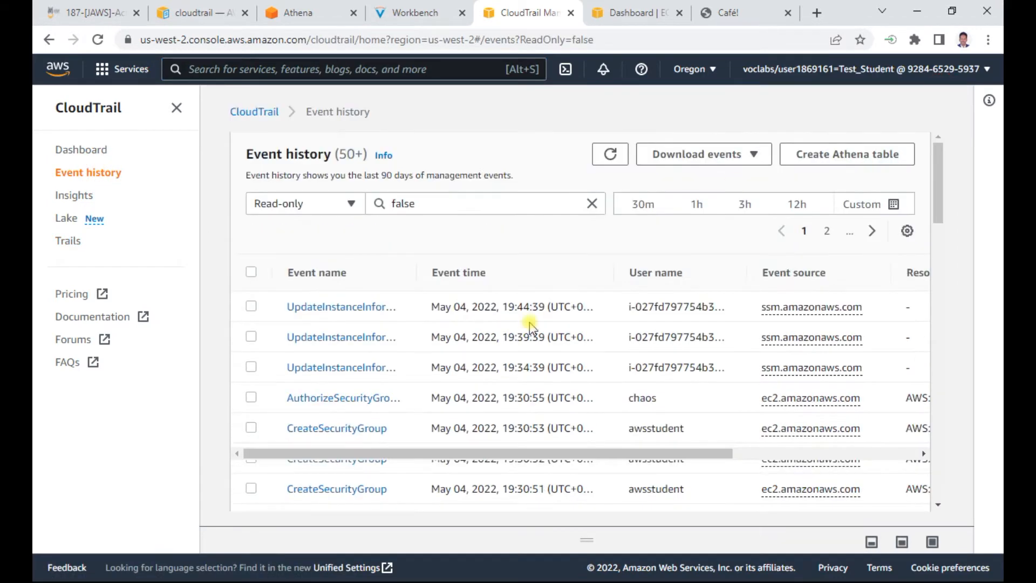
Look through the event names, times and user names in the Event history, comparing the page with the lab instructions.
scroll(338, 326, down, 4)
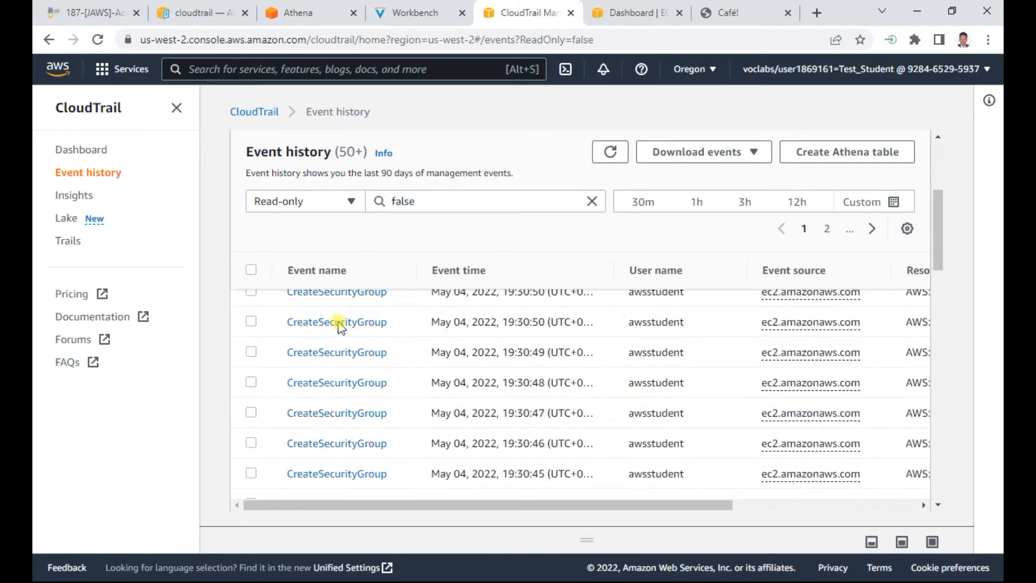
scroll(338, 326, down, 4)
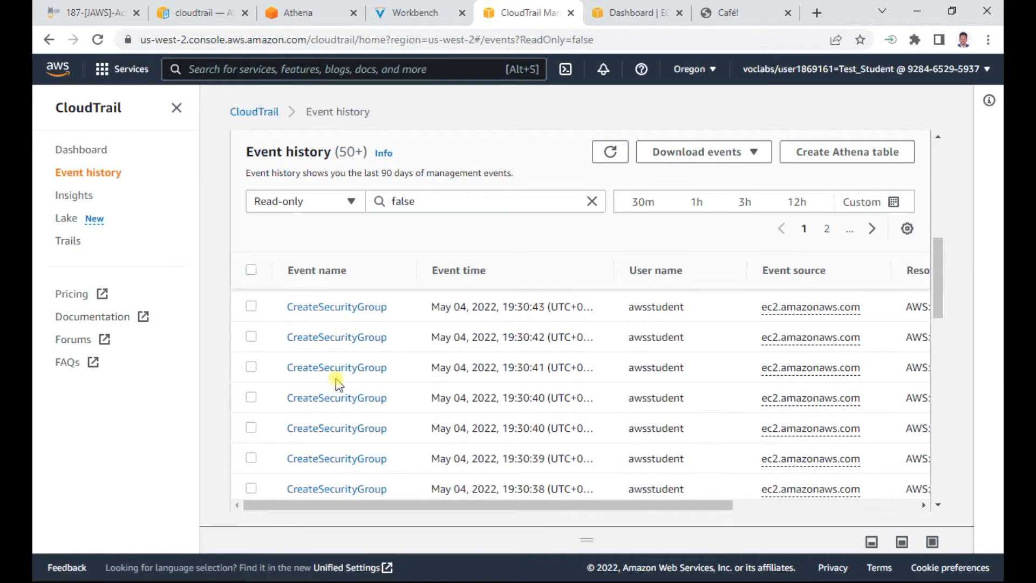
scroll(336, 383, down, 4)
scroll(348, 373, down, 10)
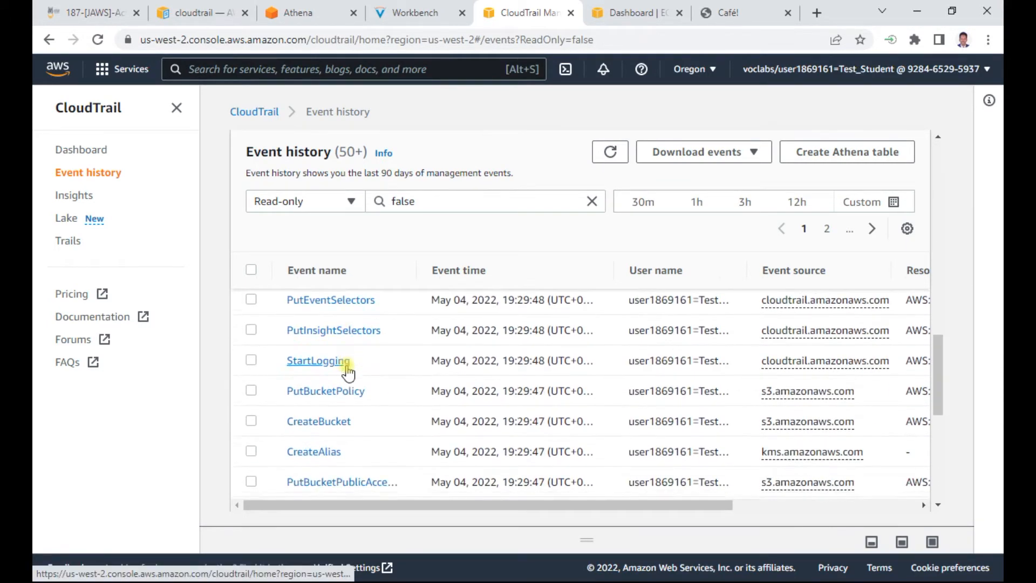
scroll(348, 373, up, 5)
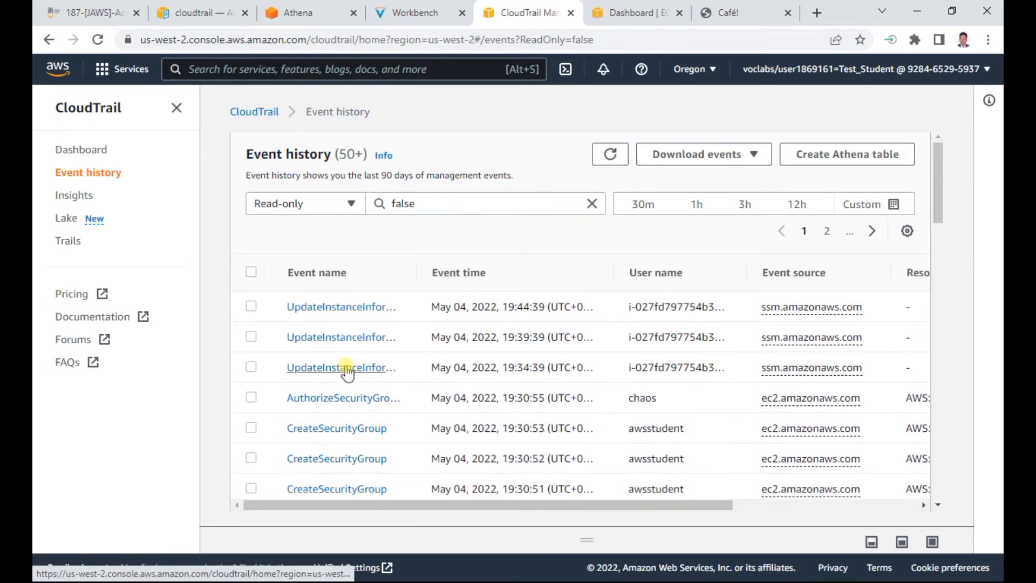
click(413, 13)
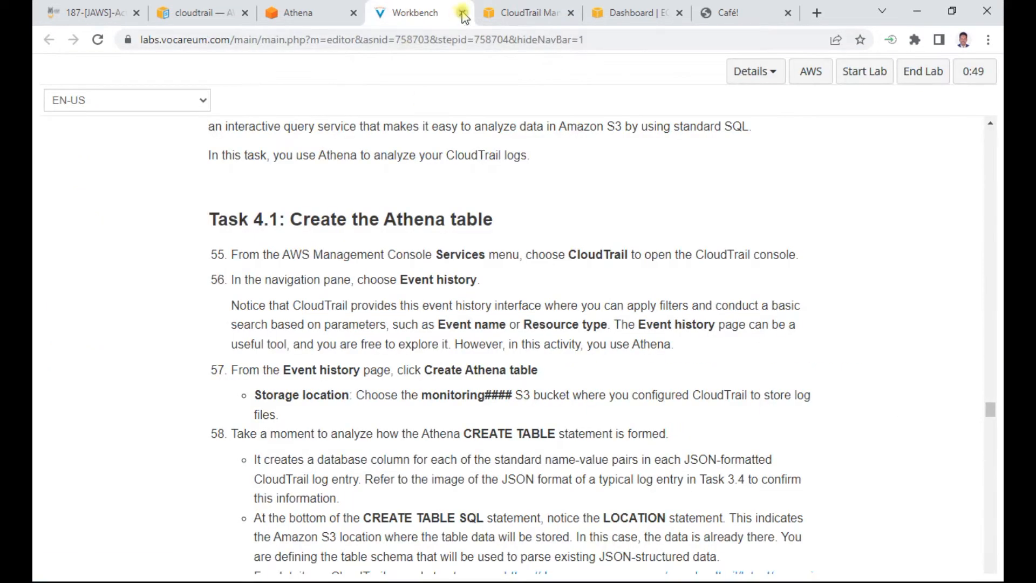
click(515, 12)
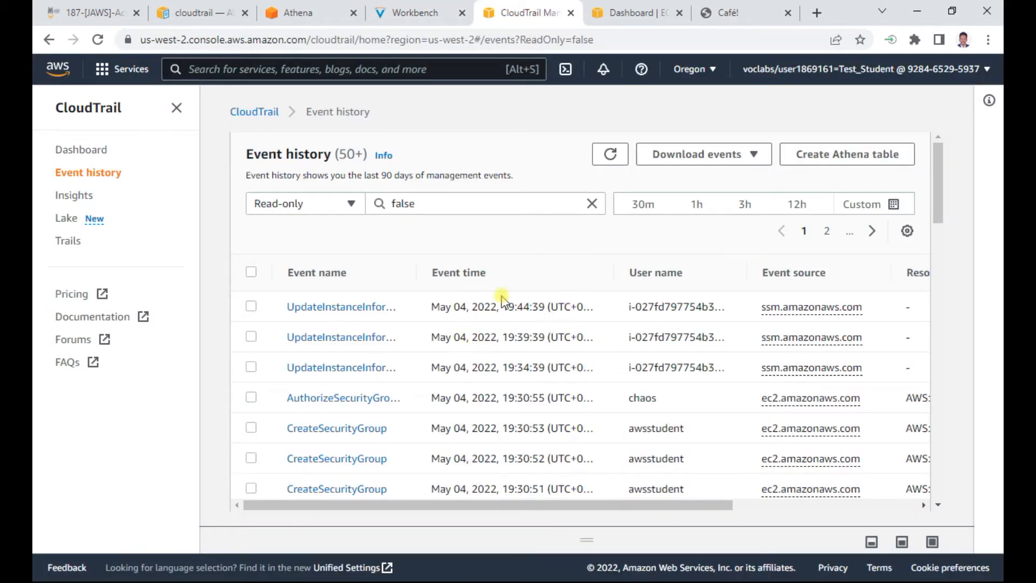
scroll(457, 315, down, 3)
scroll(457, 314, up, 3)
Following lab step 57, open the Athena table creation dialog from CloudTrail's Event history and close the spare Athena page.
click(413, 13)
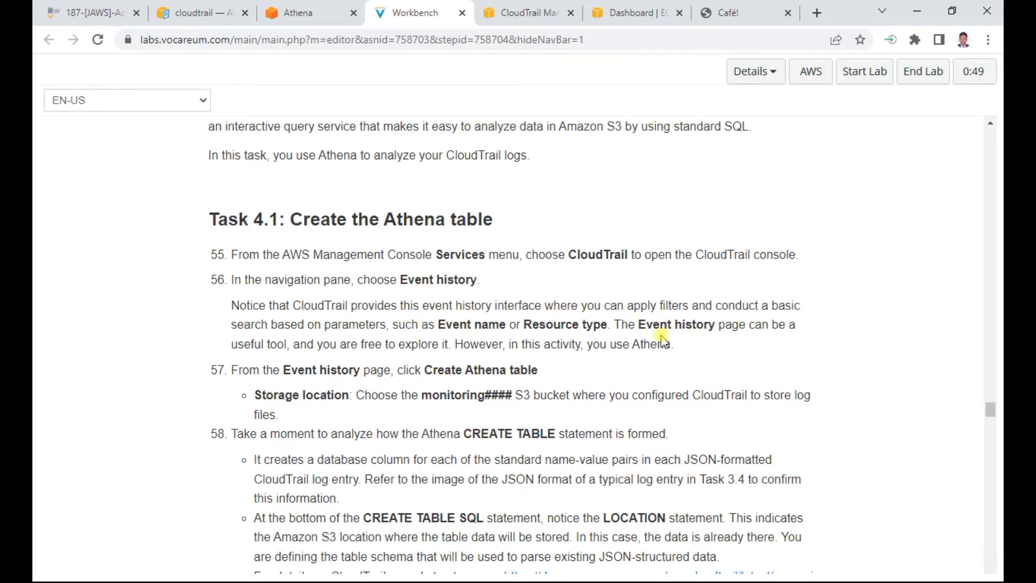
scroll(572, 322, down, 2)
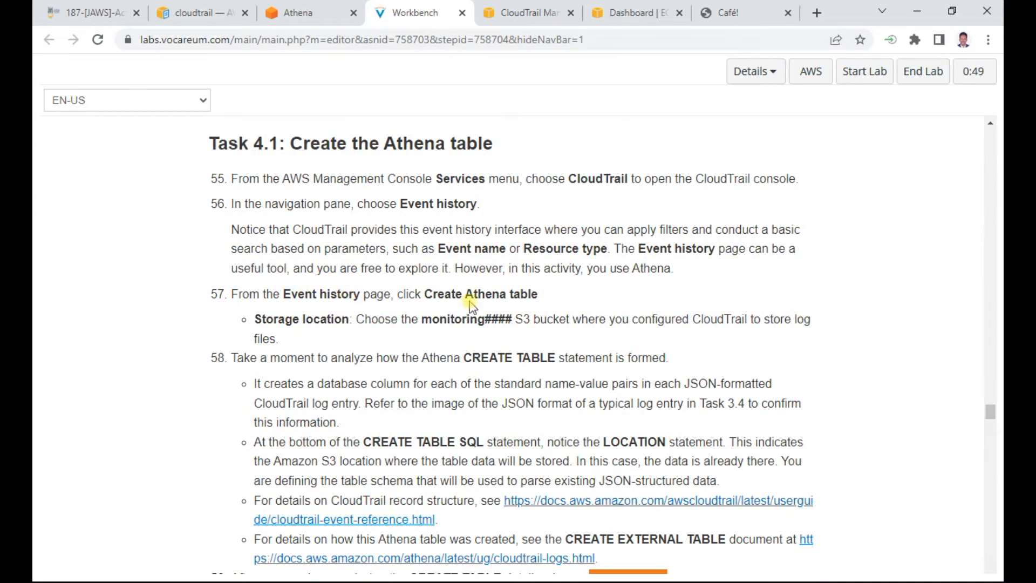
click(530, 16)
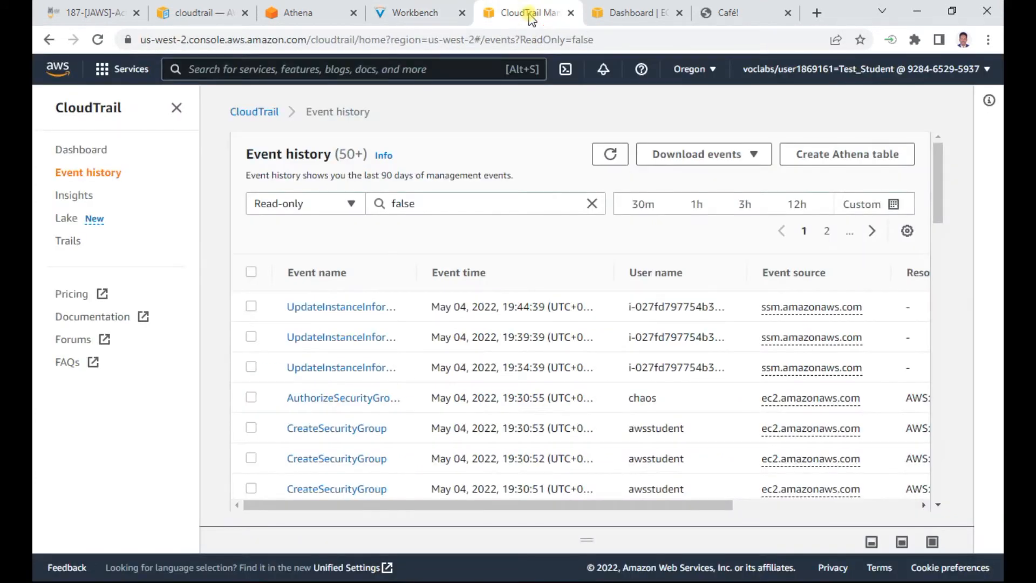
click(840, 157)
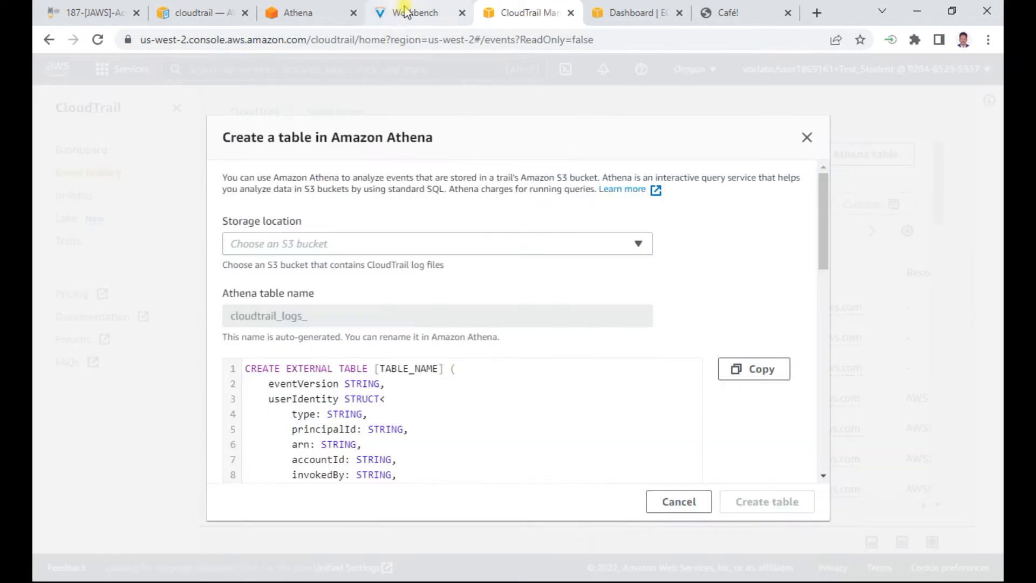
click(352, 17)
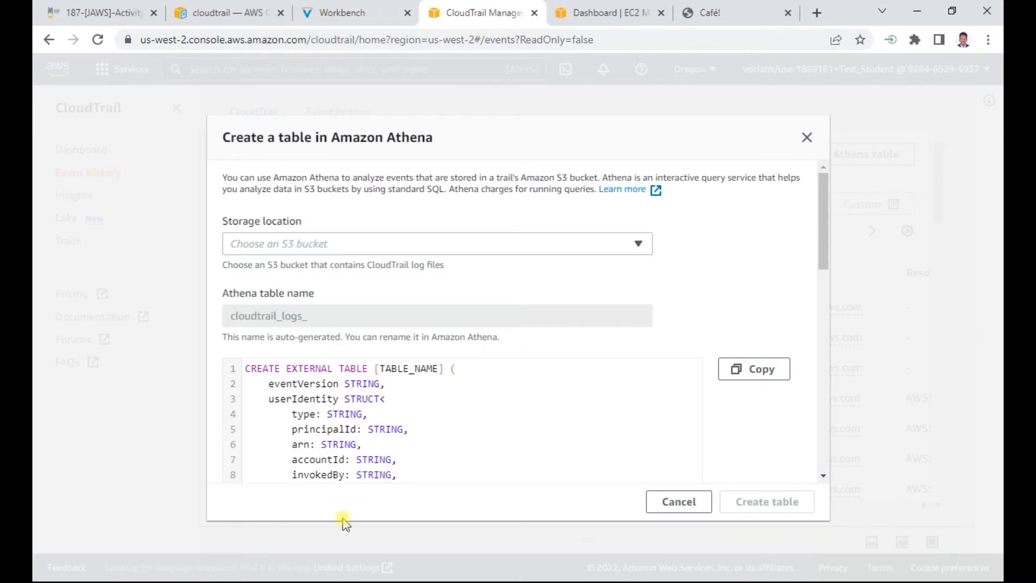
Following lab step 57, choose the monitoring537101 S3 bucket as the storage location for the Athena table.
click(376, 14)
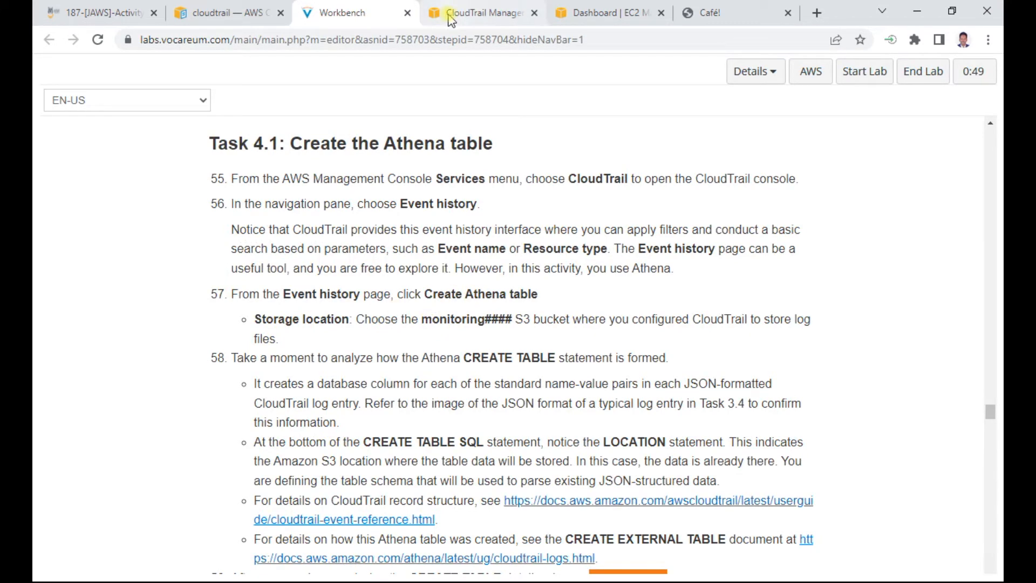
click(466, 16)
click(642, 242)
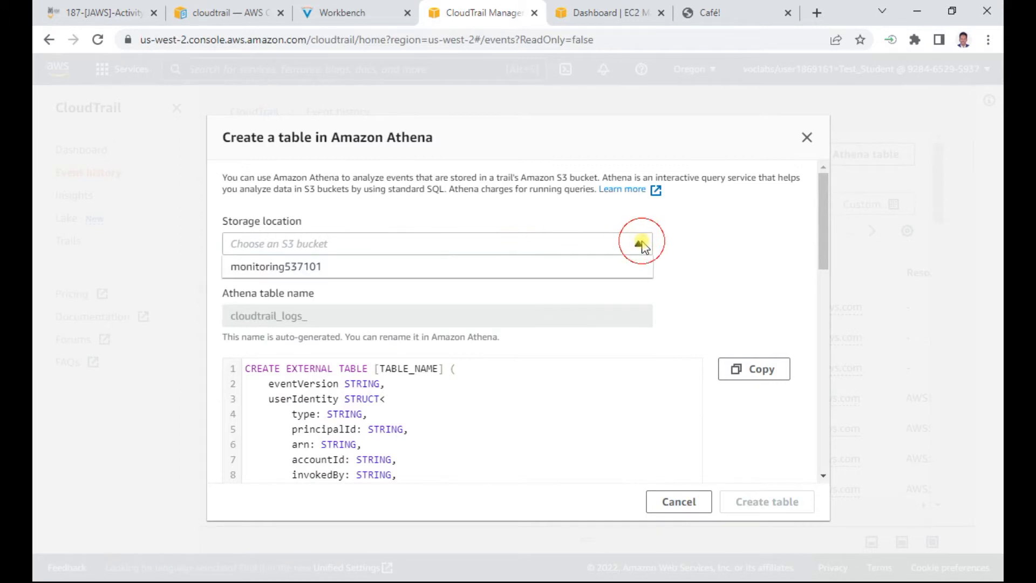
click(355, 266)
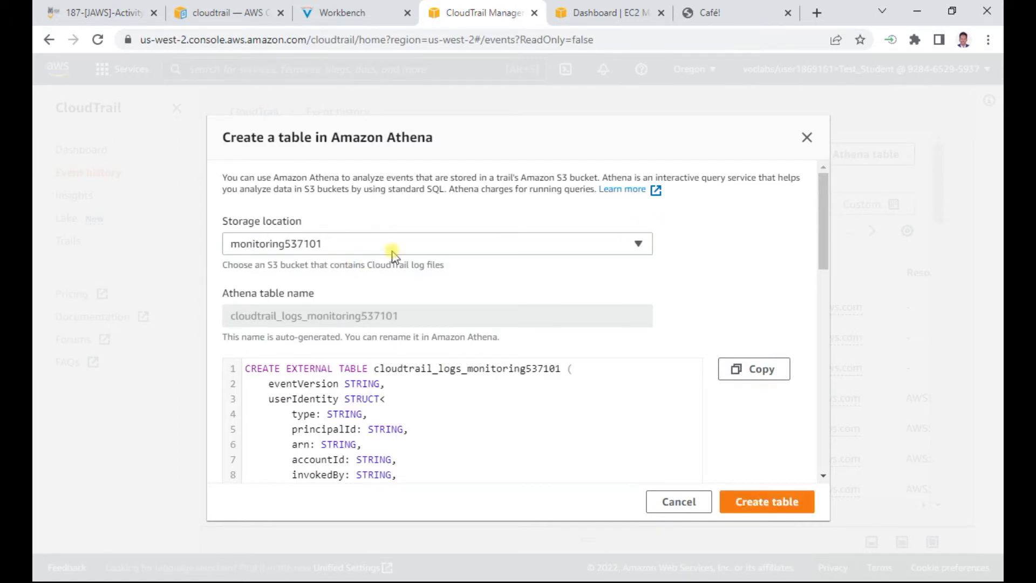
Examine the generated CREATE EXTERNAL TABLE statement from its column definitions down to the LOCATION line, guided by lab step 58.
click(362, 15)
scroll(512, 248, down, 2)
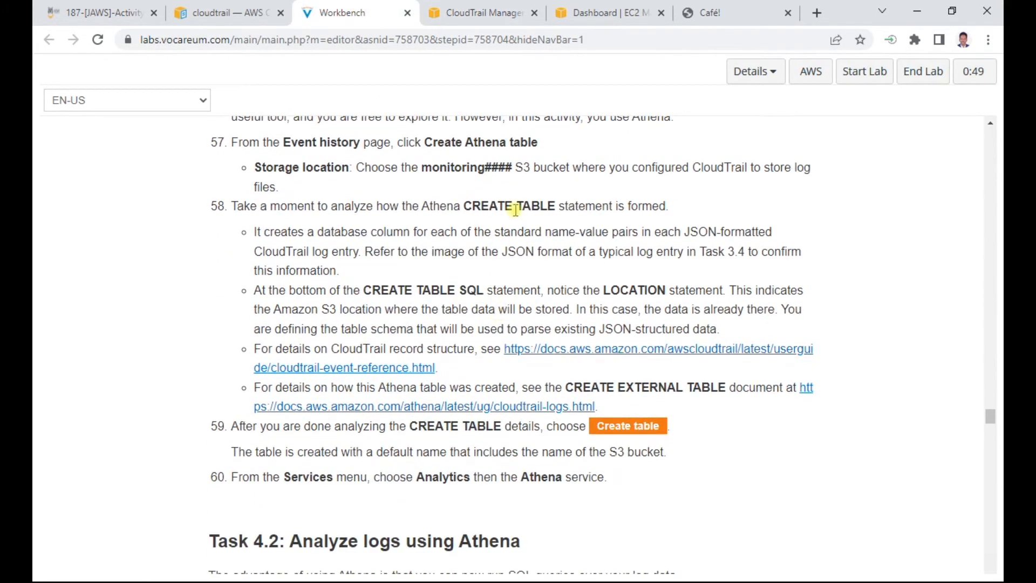
click(469, 12)
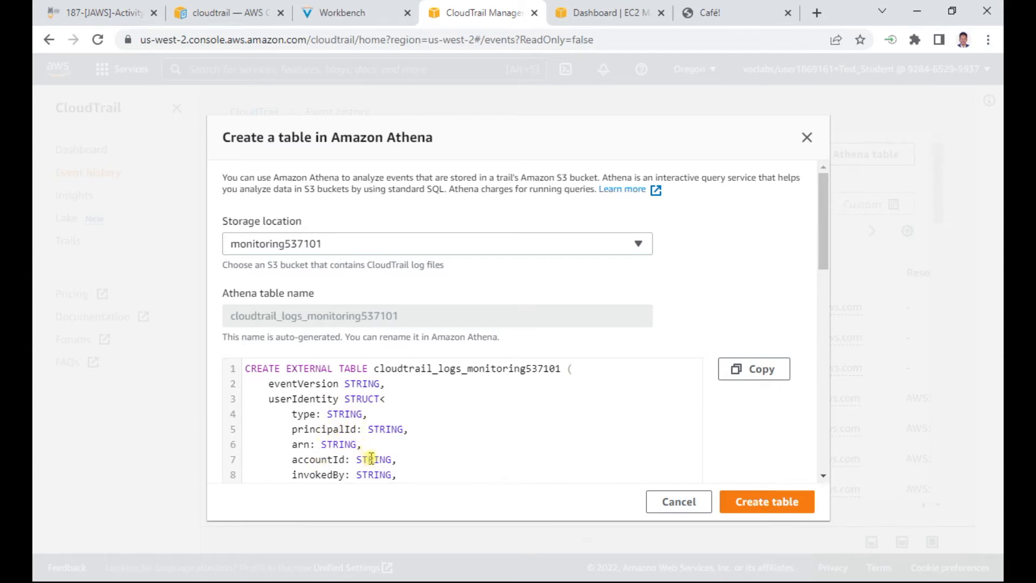
scroll(371, 458, down, 2)
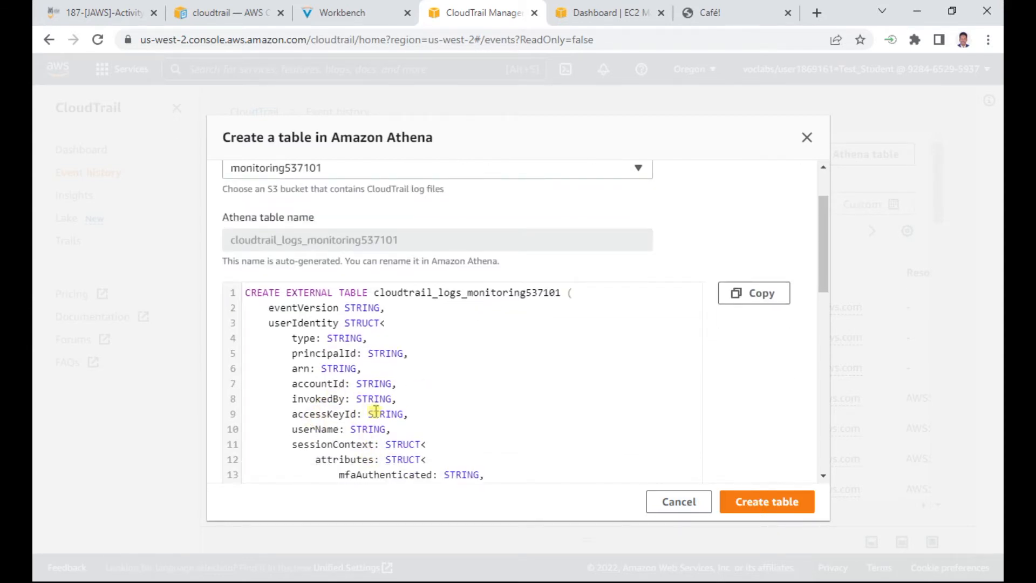
scroll(375, 412, down, 2)
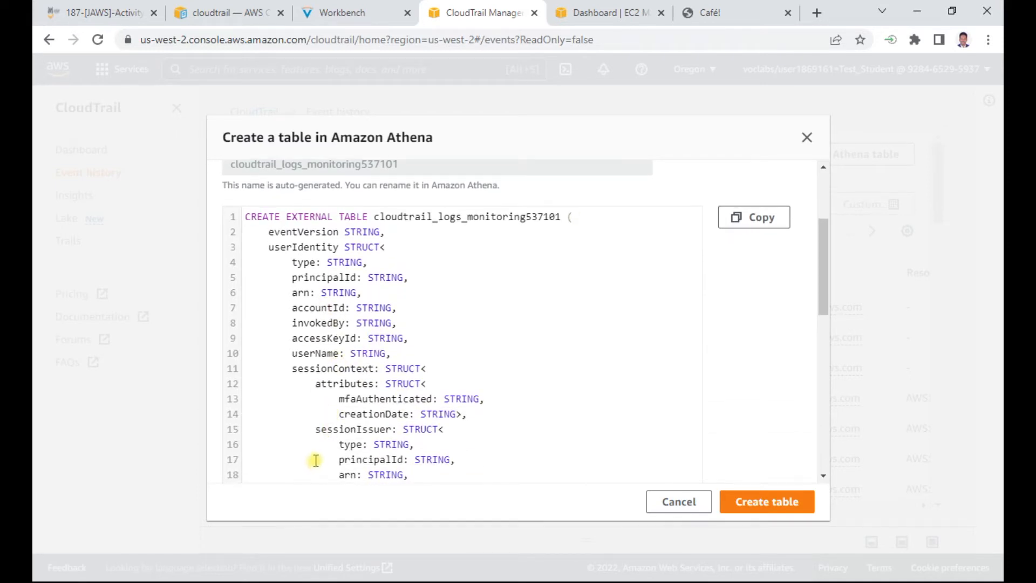
scroll(370, 379, down, 2)
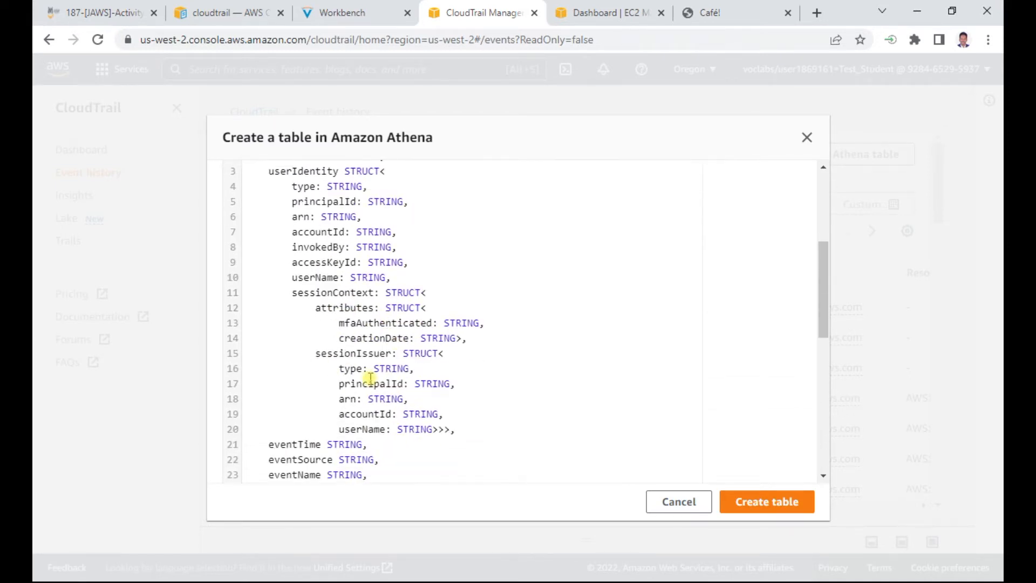
scroll(316, 444, down, 2)
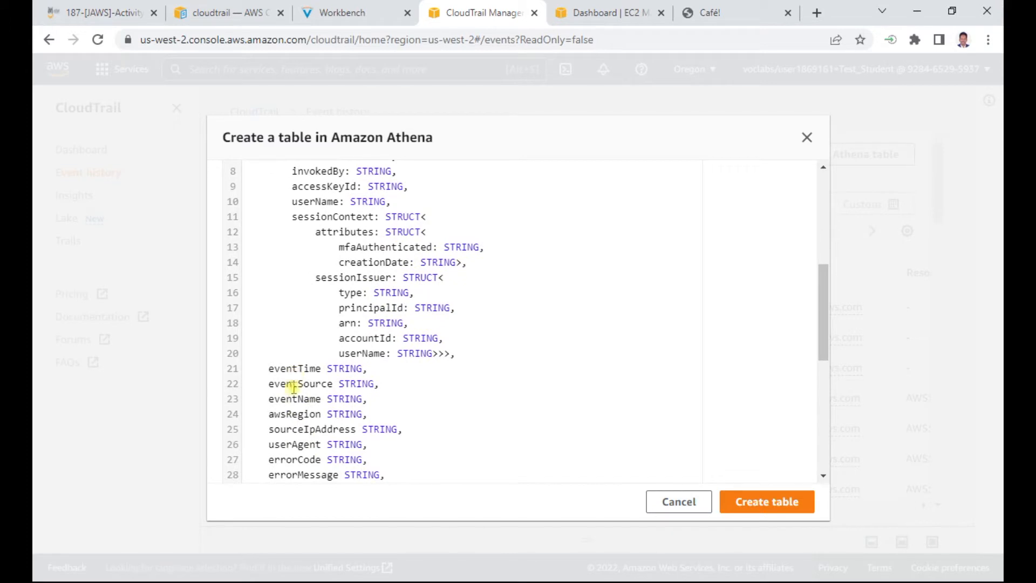
scroll(293, 387, down, 2)
scroll(296, 391, down, 2)
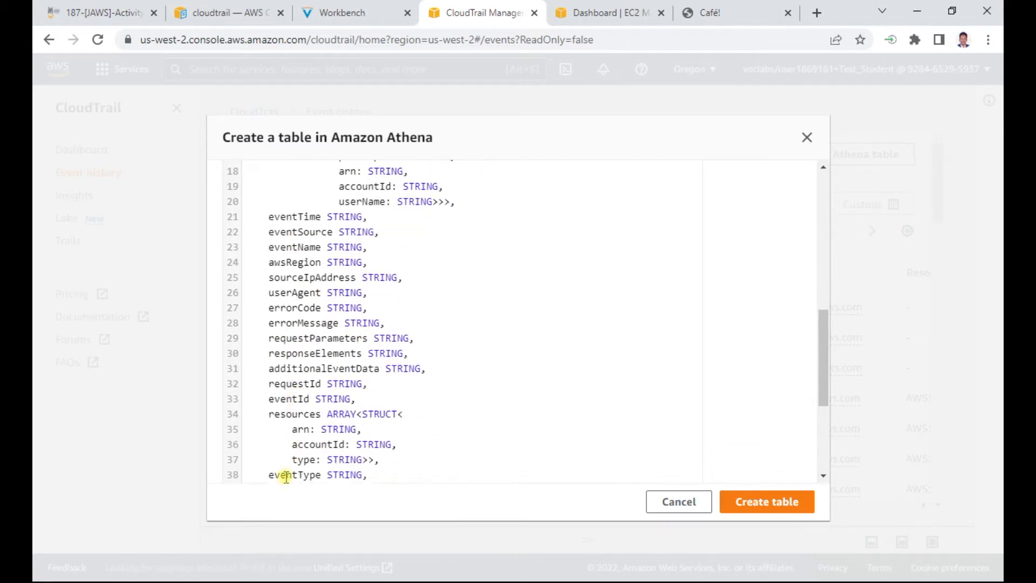
scroll(297, 426, down, 2)
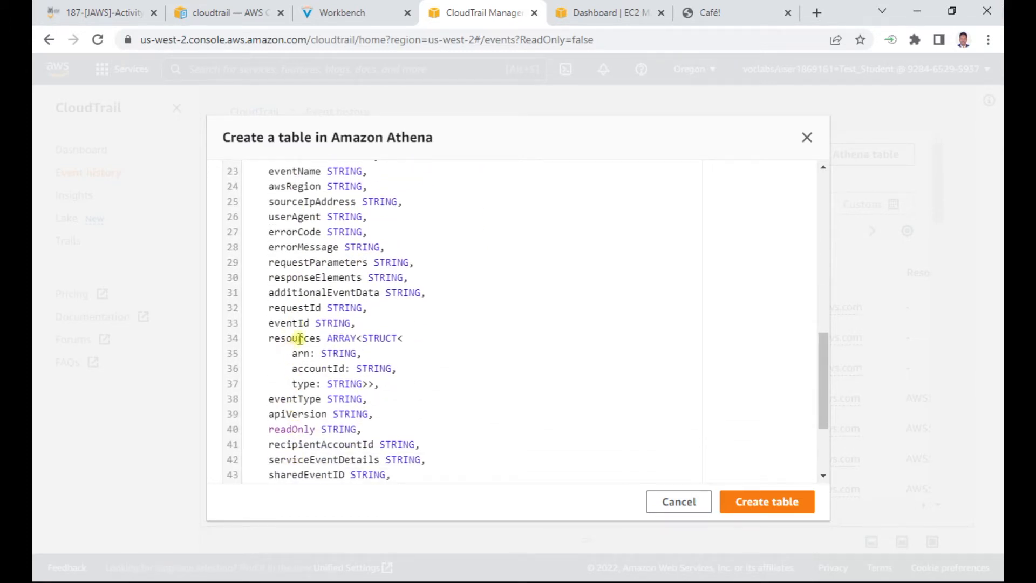
scroll(305, 404, down, 2)
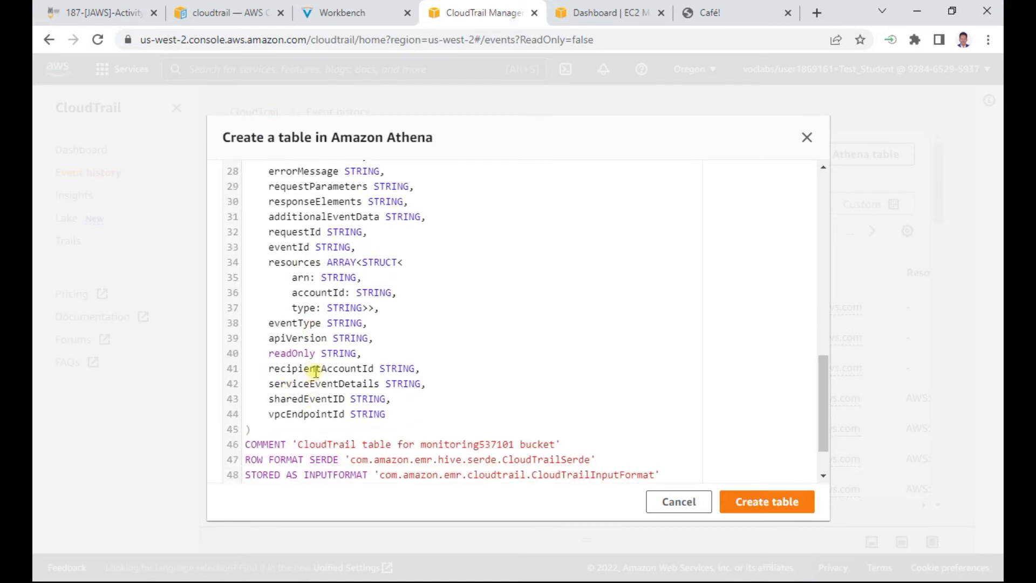
scroll(316, 372, down, 2)
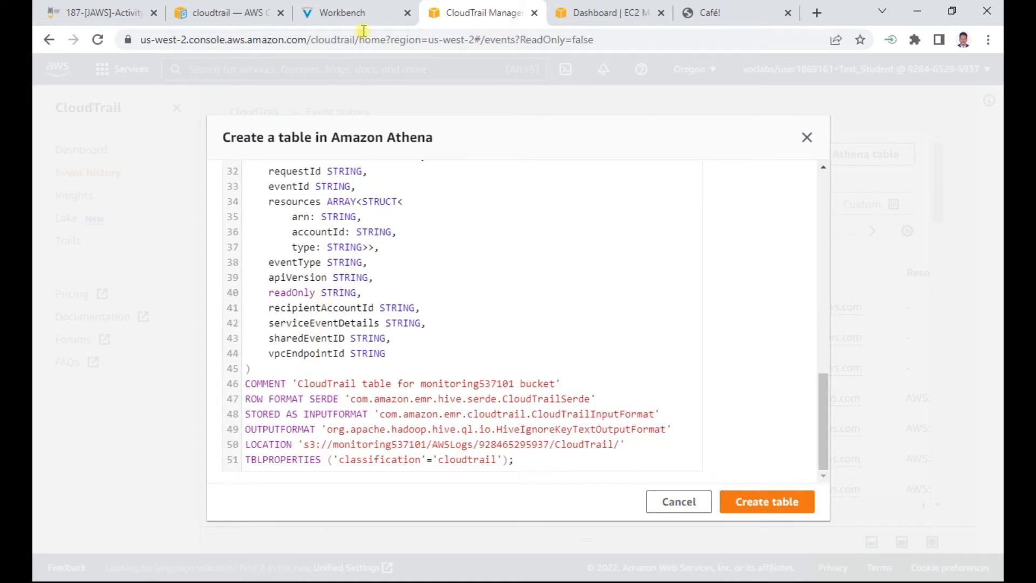
Check lab steps 59 and 60, and create the Athena table for the monitoring537101 bucket.
click(345, 11)
scroll(399, 378, down, 2)
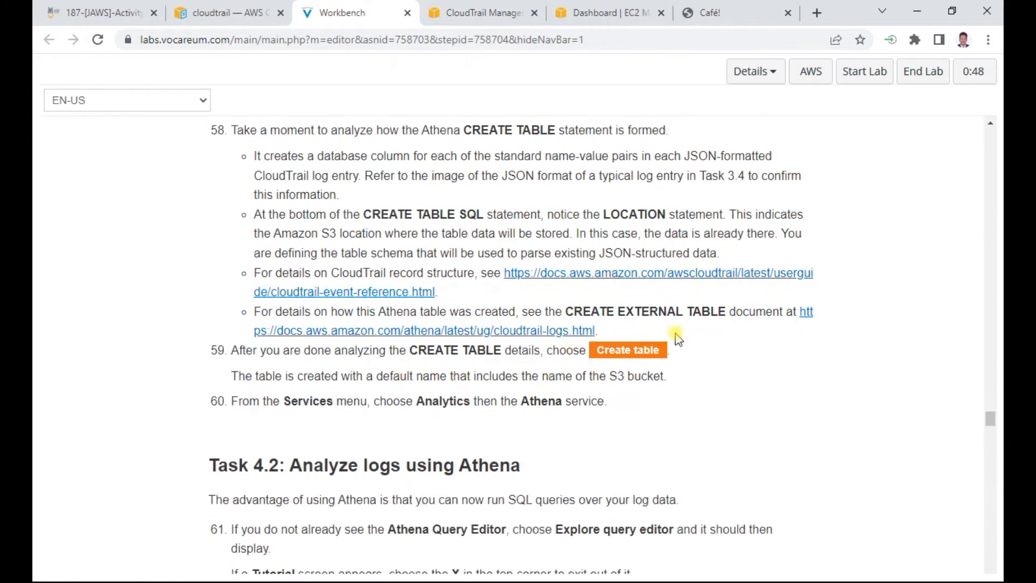
scroll(594, 366, down, 1)
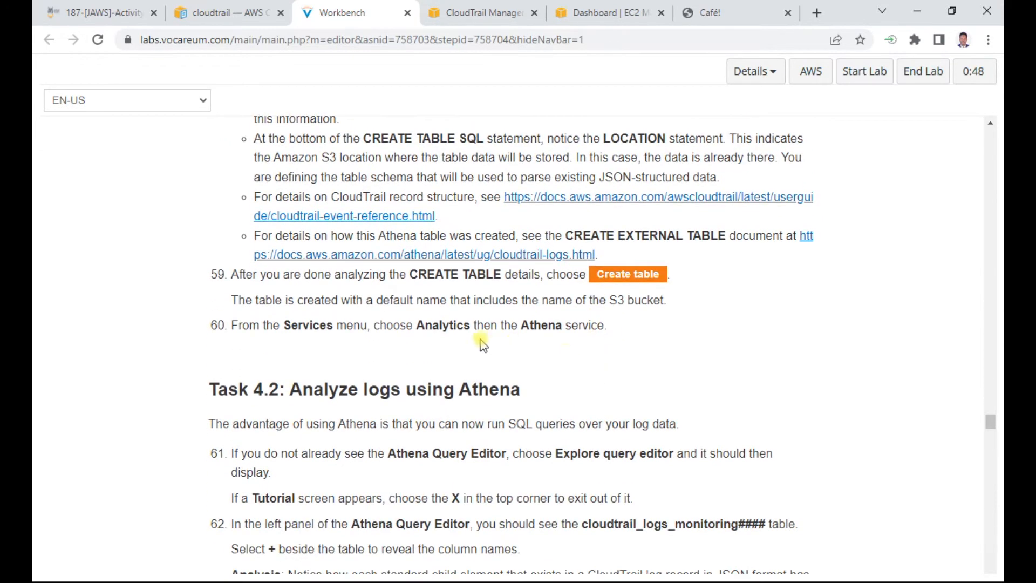
click(496, 12)
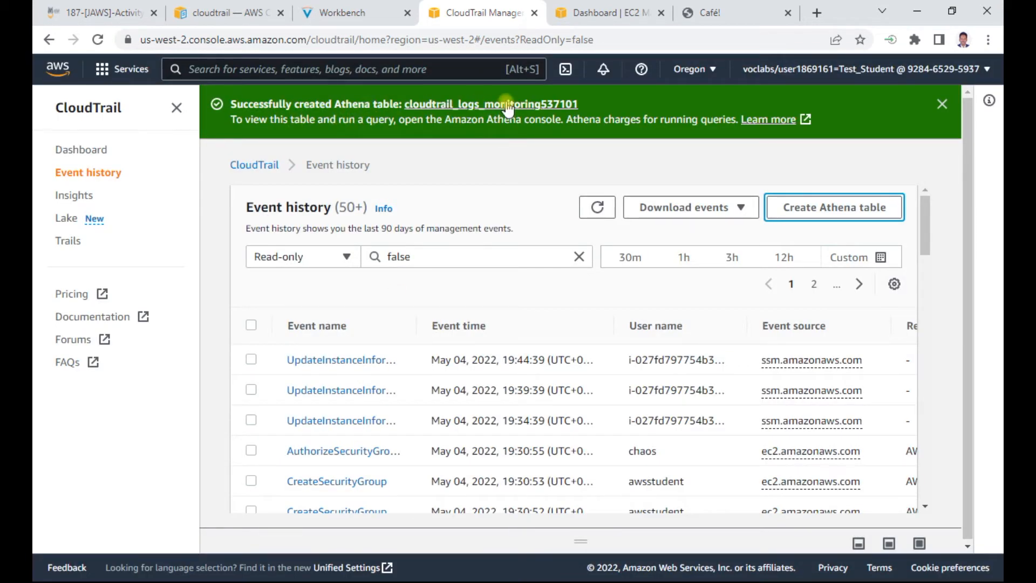
Read lab step 61 on the query editor, duplicate the CloudTrail page and open the Athena service in the copy.
click(354, 13)
scroll(377, 328, down, 2)
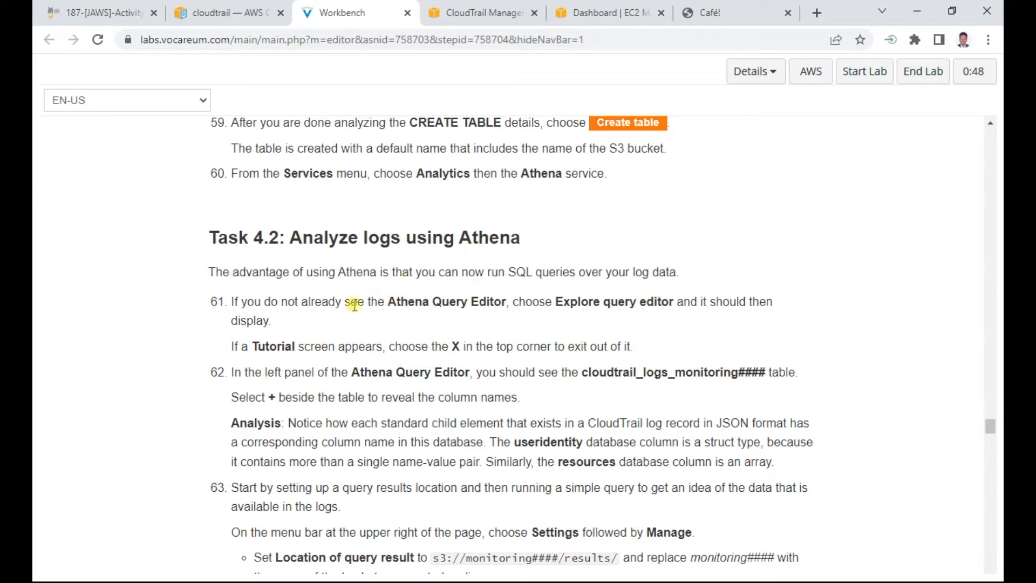
drag(382, 301, 507, 301)
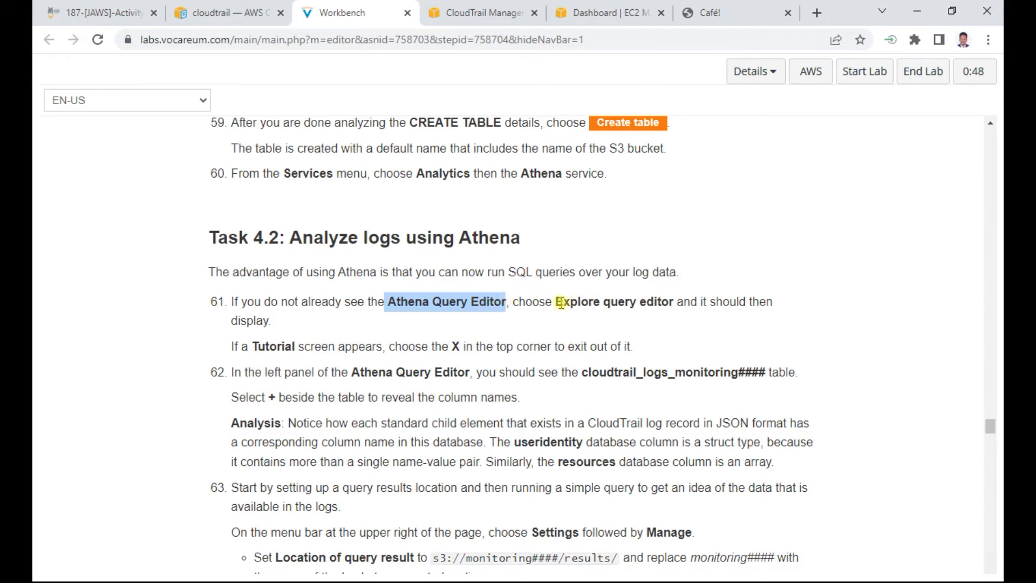
drag(561, 302, 654, 298)
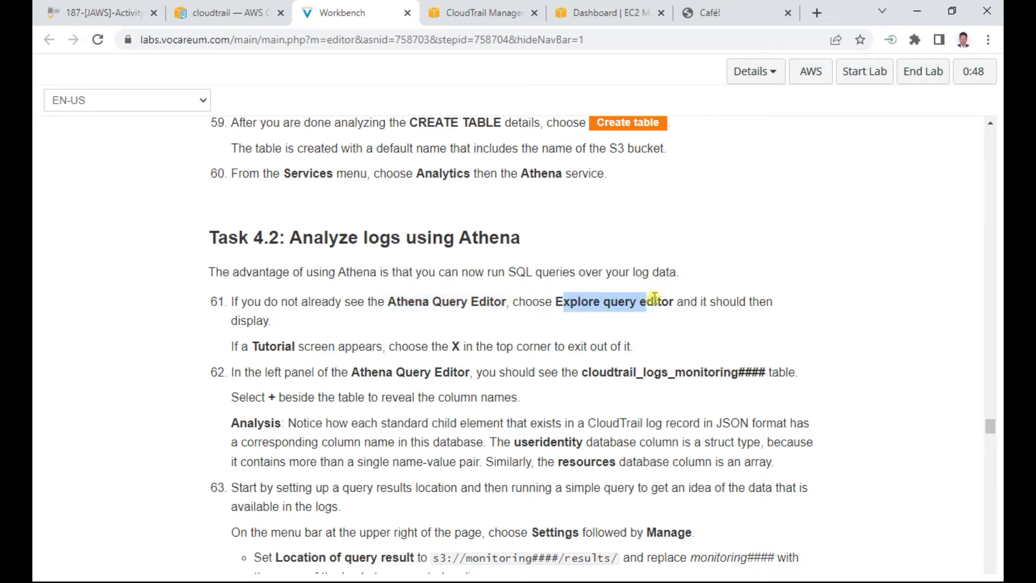
right_click(484, 8)
click(526, 114)
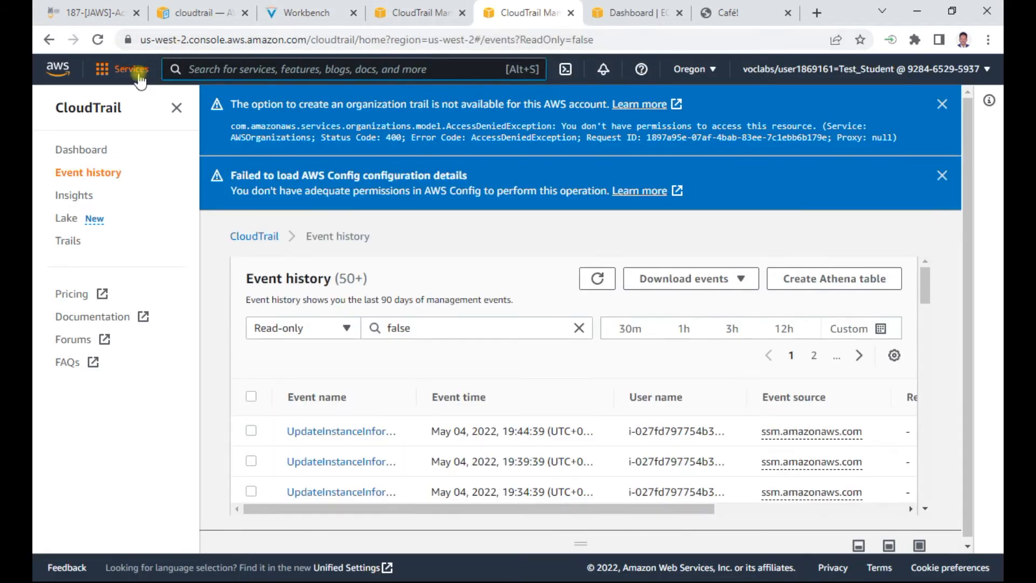
text(athena)
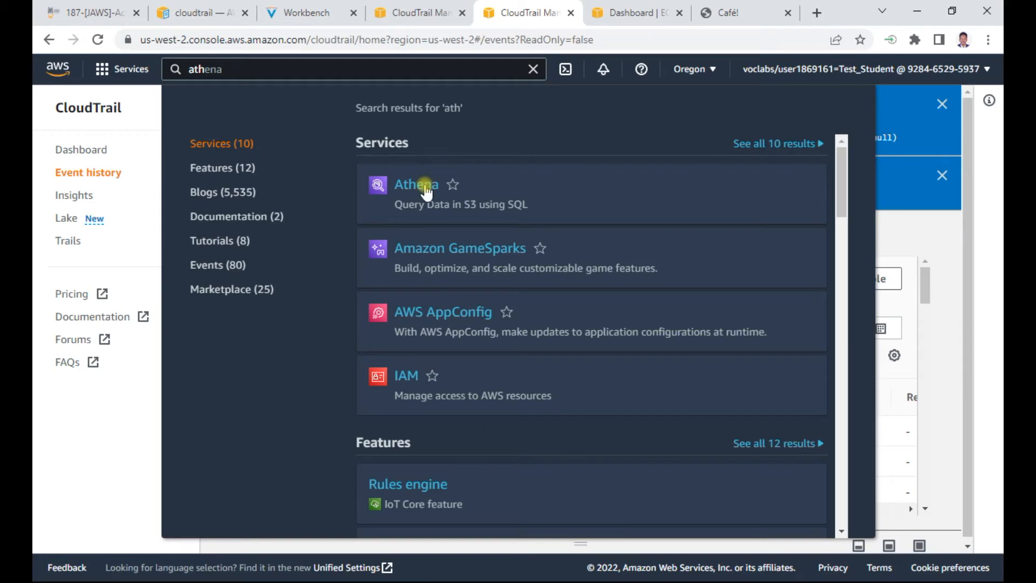
click(414, 184)
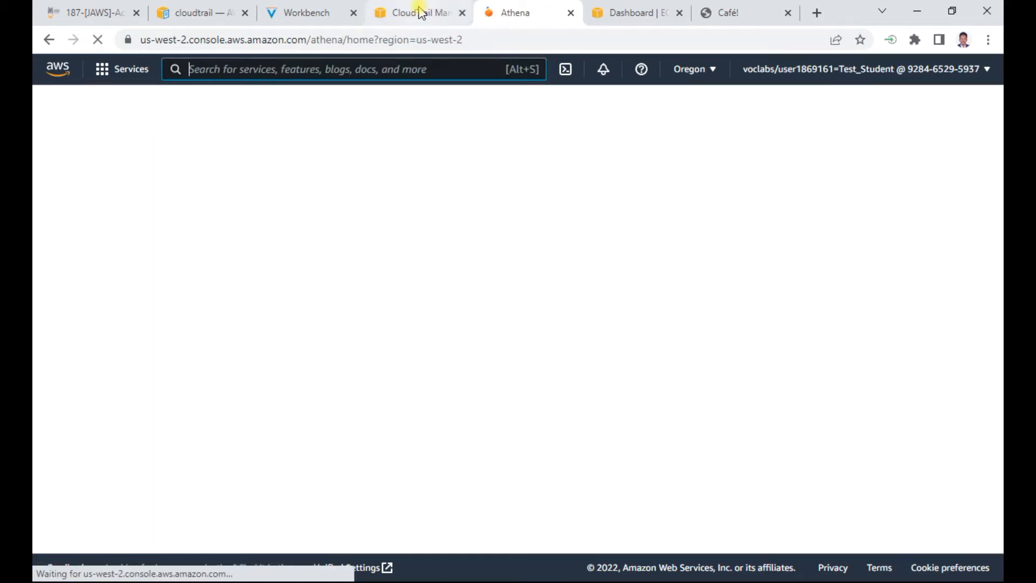
Place the Workbench page directly beside the Athena page and bring the Task 4.2 instructions into view.
click(420, 12)
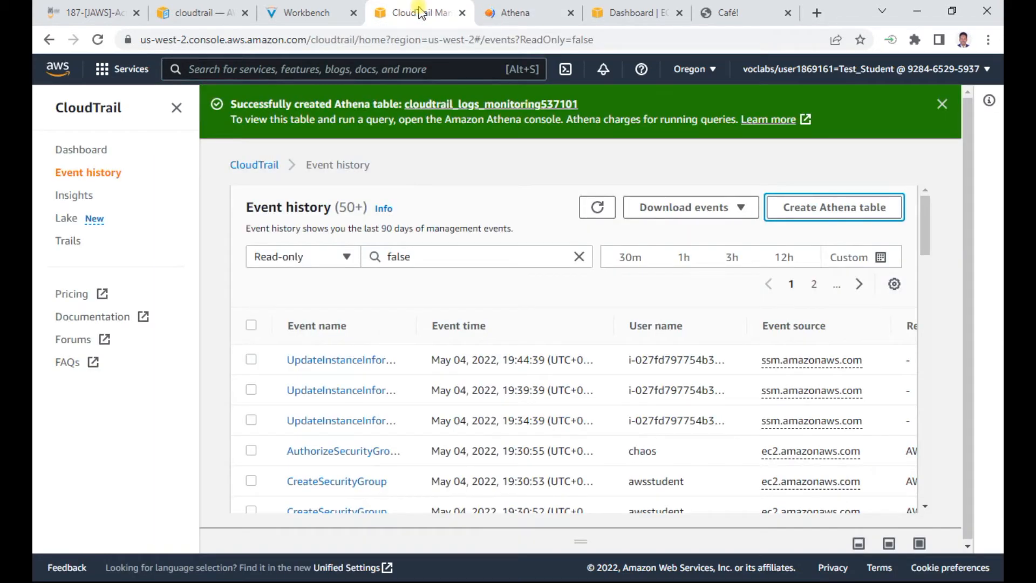
drag(306, 12, 411, 15)
scroll(348, 280, down, 1)
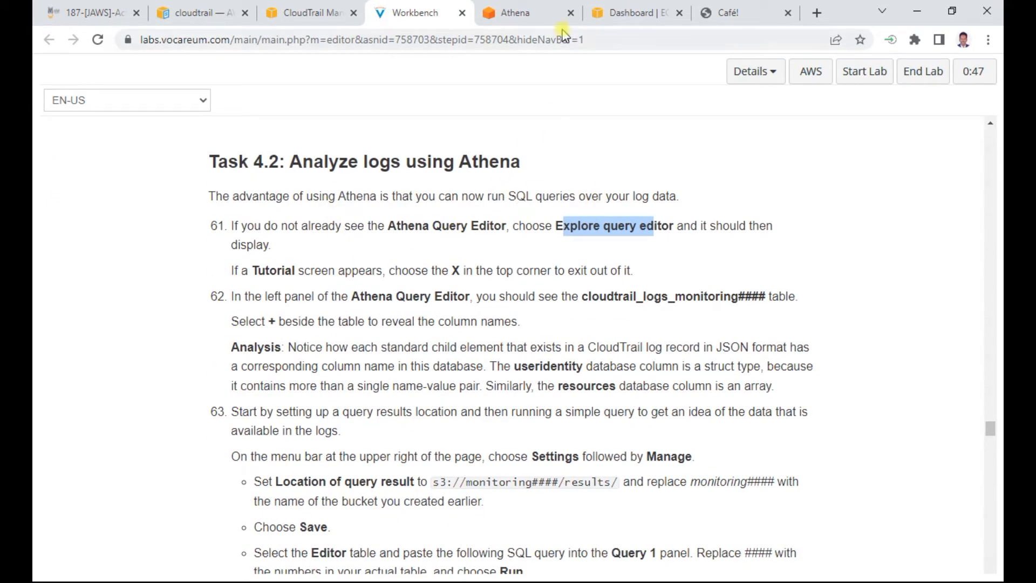
Following lab step 62, look over the Athena query editor and expand the cloudtrail_logs_monitoring537101 table to show its columns.
click(515, 15)
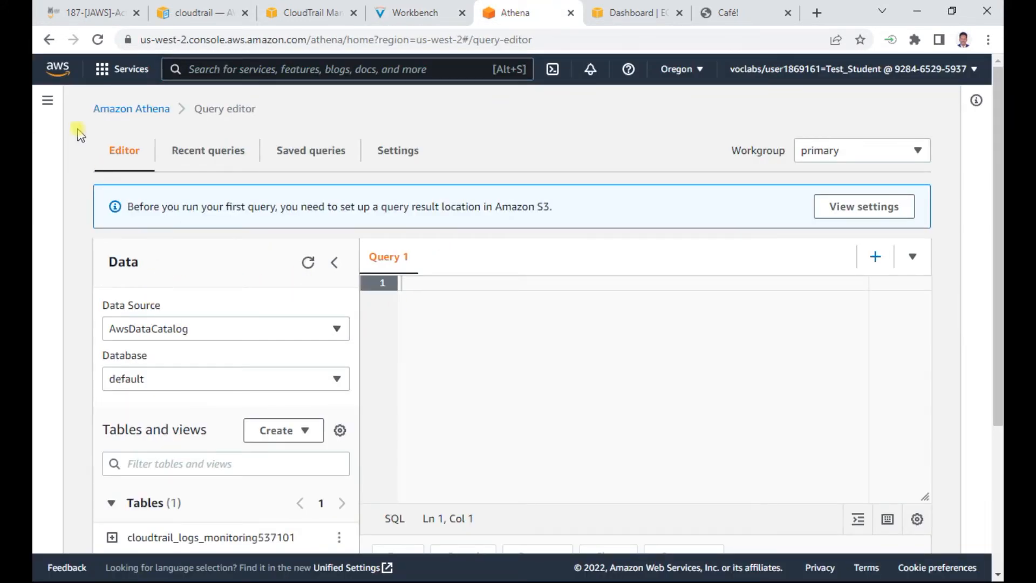
scroll(324, 233, down, 1)
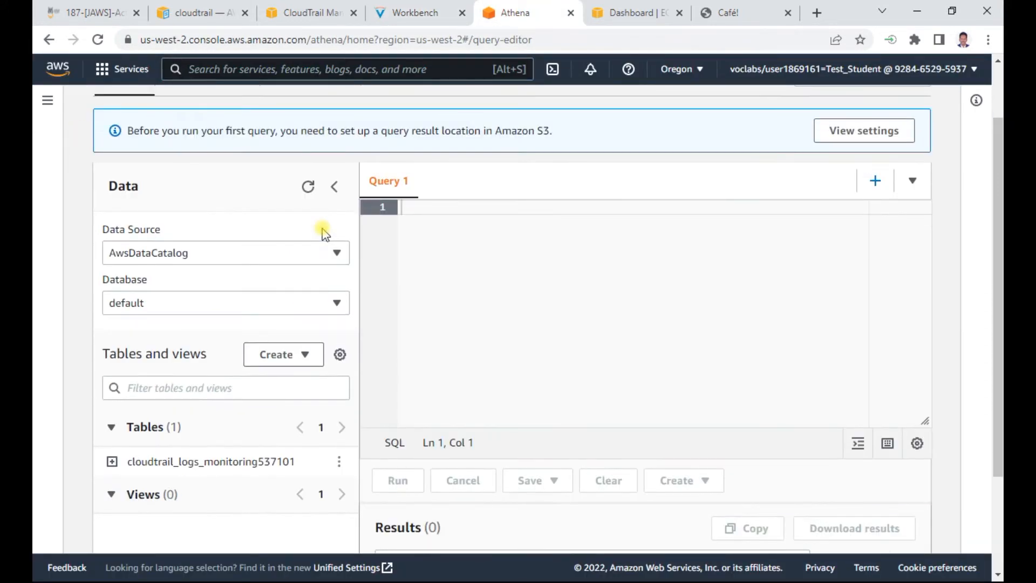
scroll(322, 229, down, 1)
scroll(323, 229, up, 1)
scroll(239, 181, up, 1)
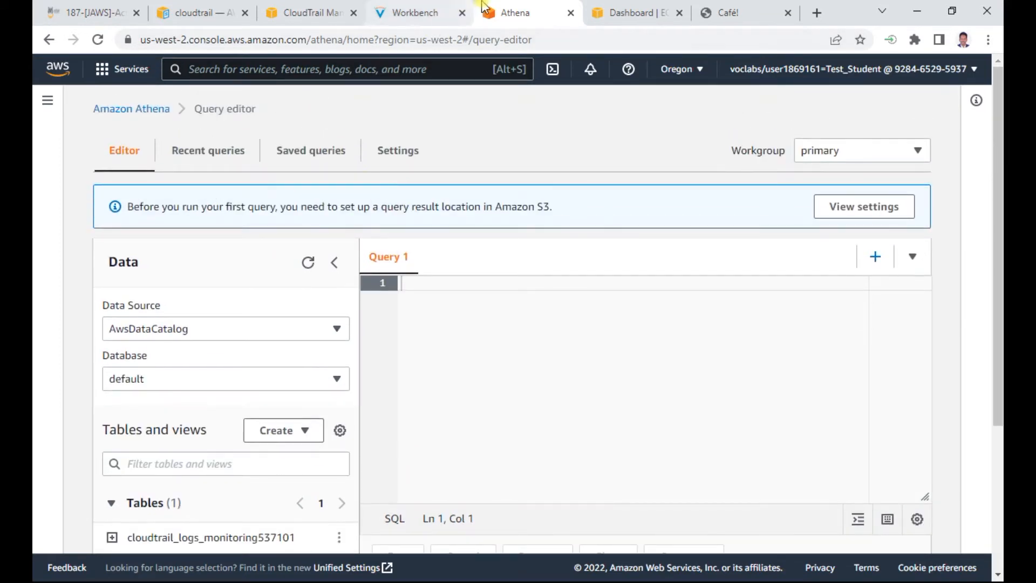
click(414, 13)
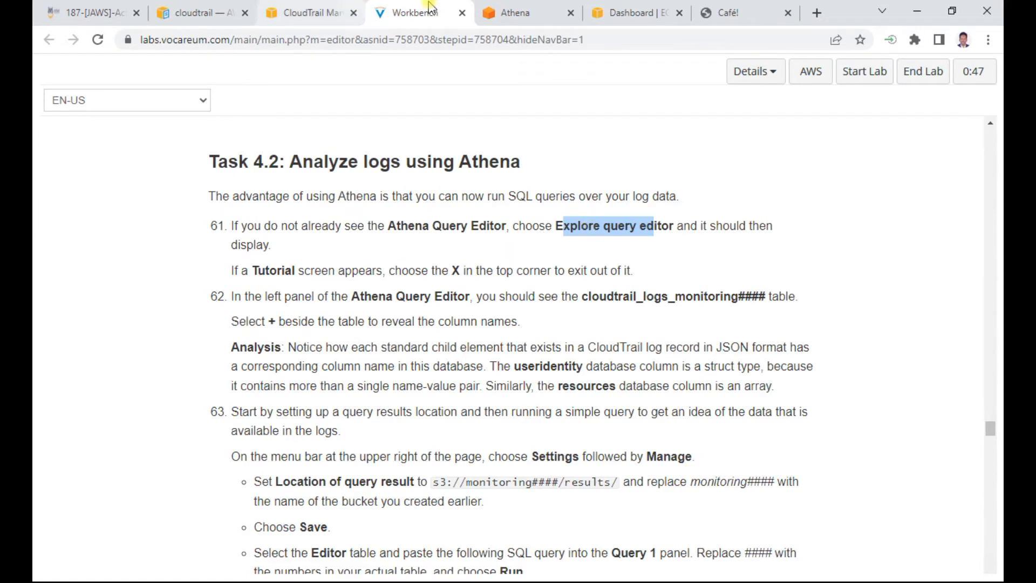
click(513, 13)
scroll(313, 327, down, 3)
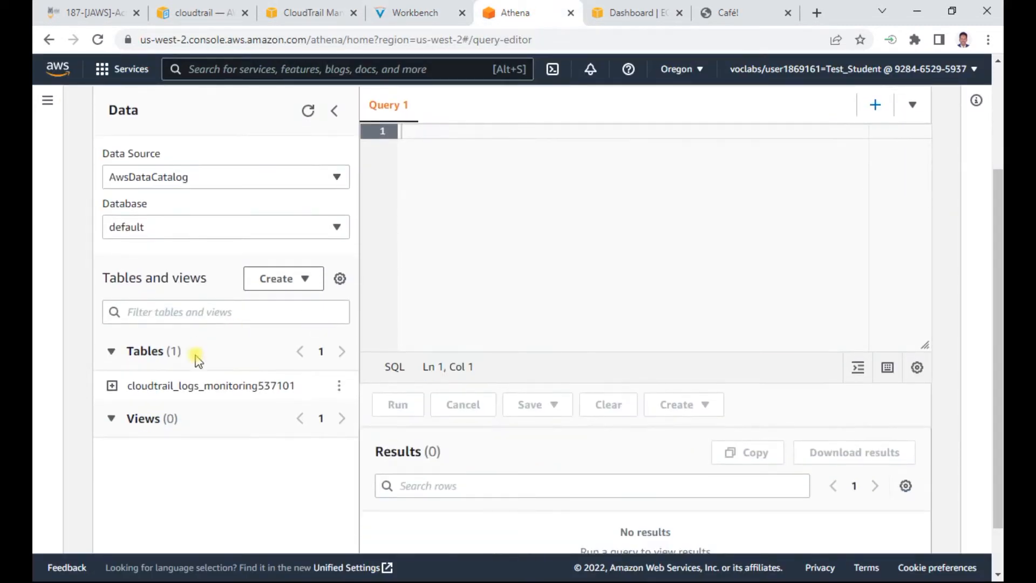
click(111, 385)
Examine the table's column names and data types, including useridentity and resources, and compare them with the lab's analysis note.
scroll(162, 356, down, 2)
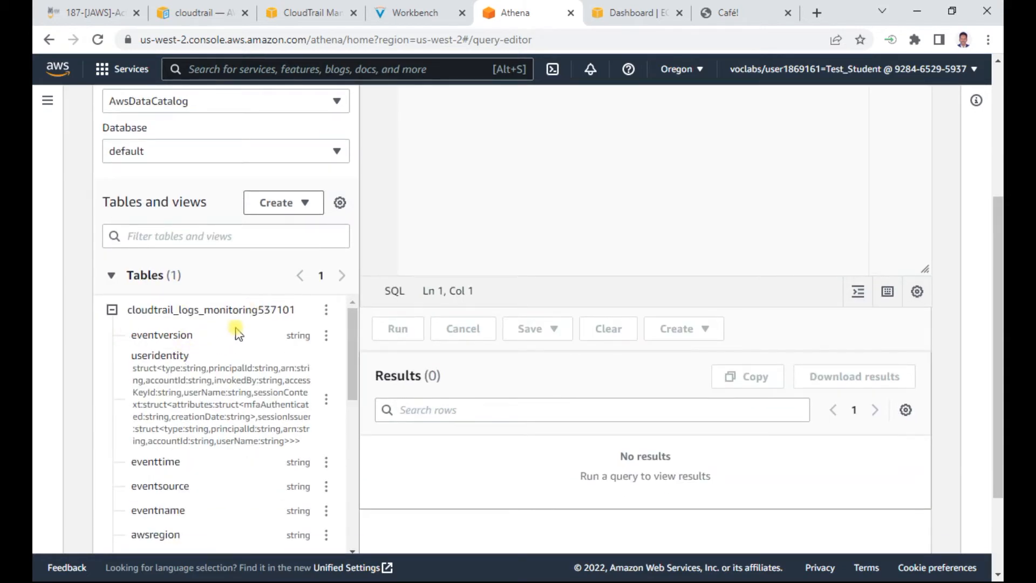
scroll(224, 340, down, 3)
scroll(238, 440, down, 3)
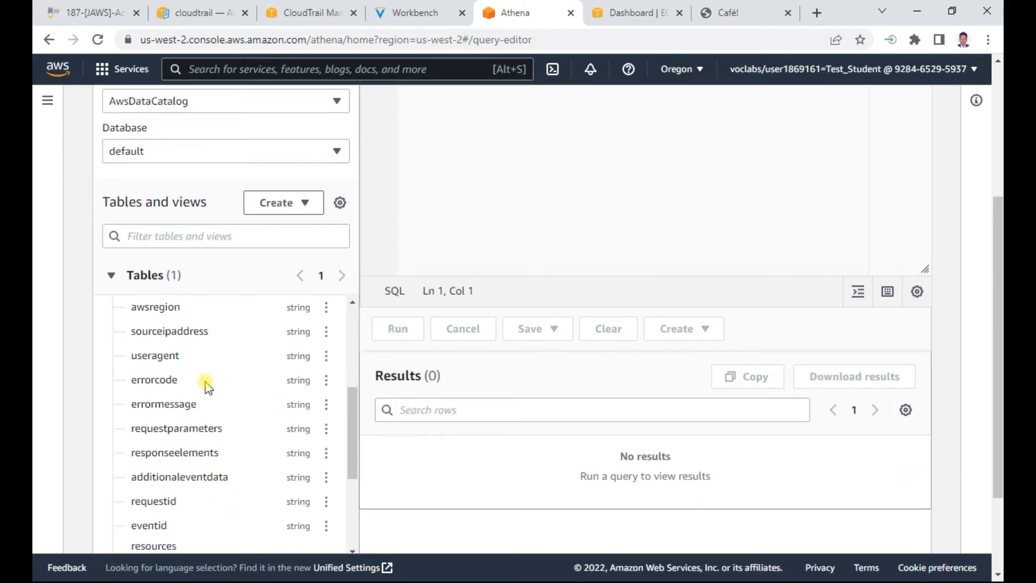
scroll(205, 416, down, 3)
scroll(204, 412, up, 5)
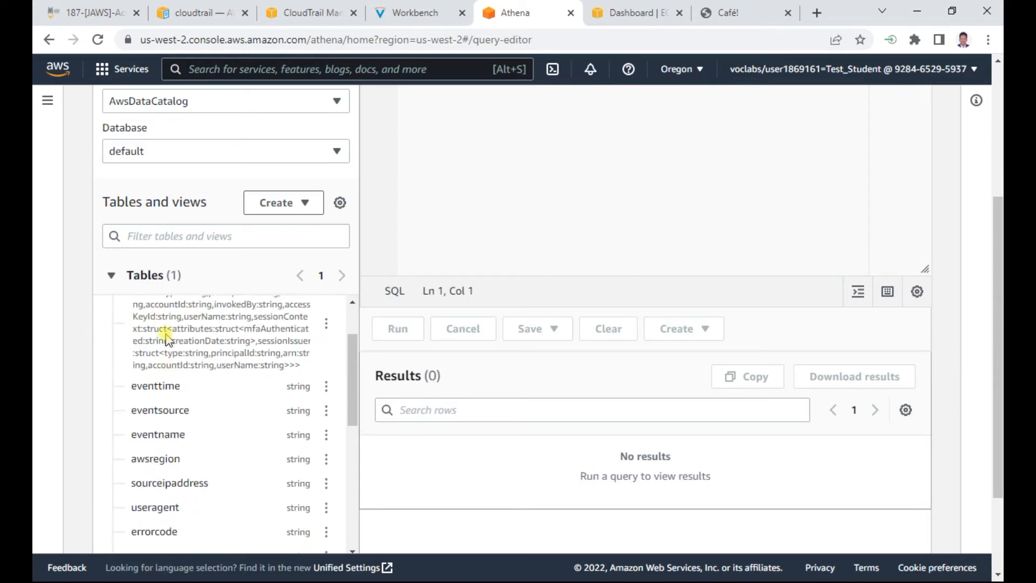
scroll(202, 400, up, 1)
scroll(204, 399, down, 6)
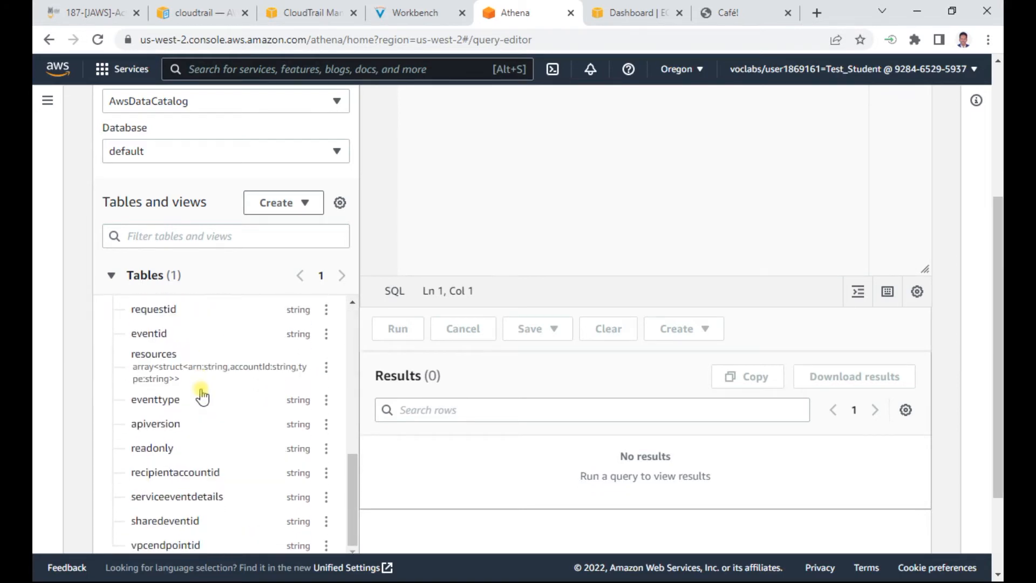
scroll(203, 397, up, 7)
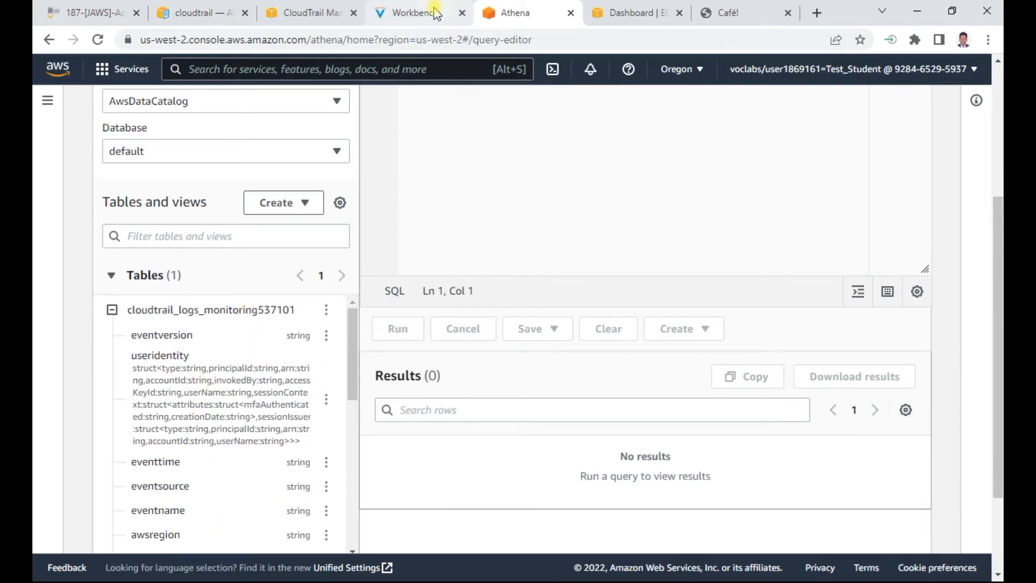
click(426, 12)
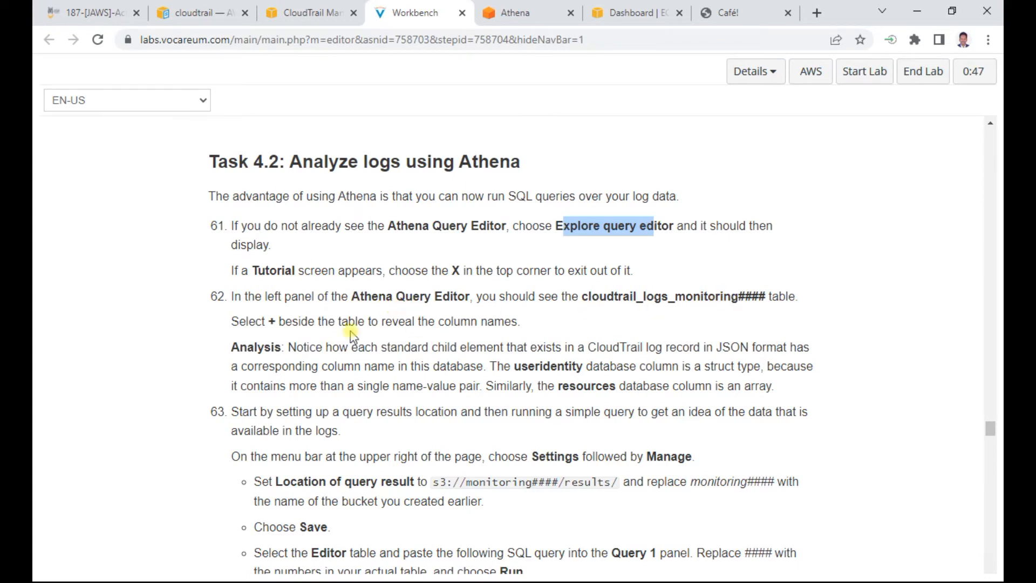
Read lab step 63 on the query results location and open Athena's query result and encryption settings for editing.
scroll(767, 310, down, 1)
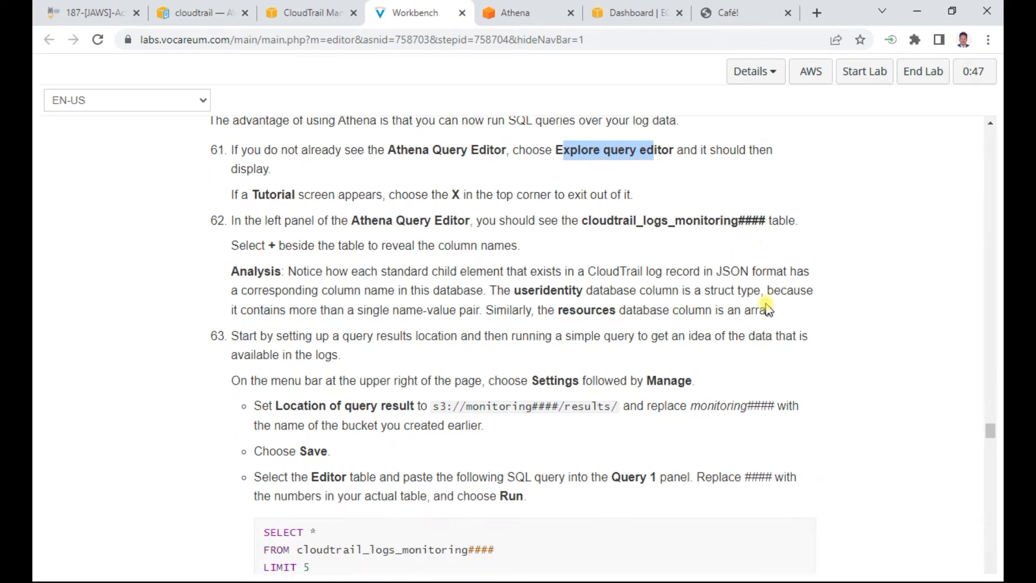
scroll(330, 290, down, 1)
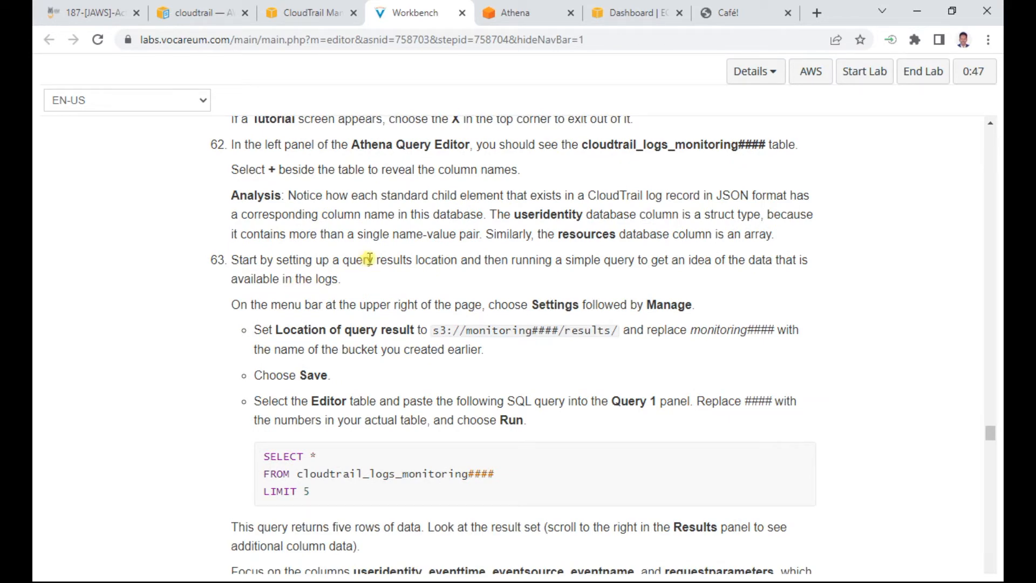
scroll(368, 260, down, 1)
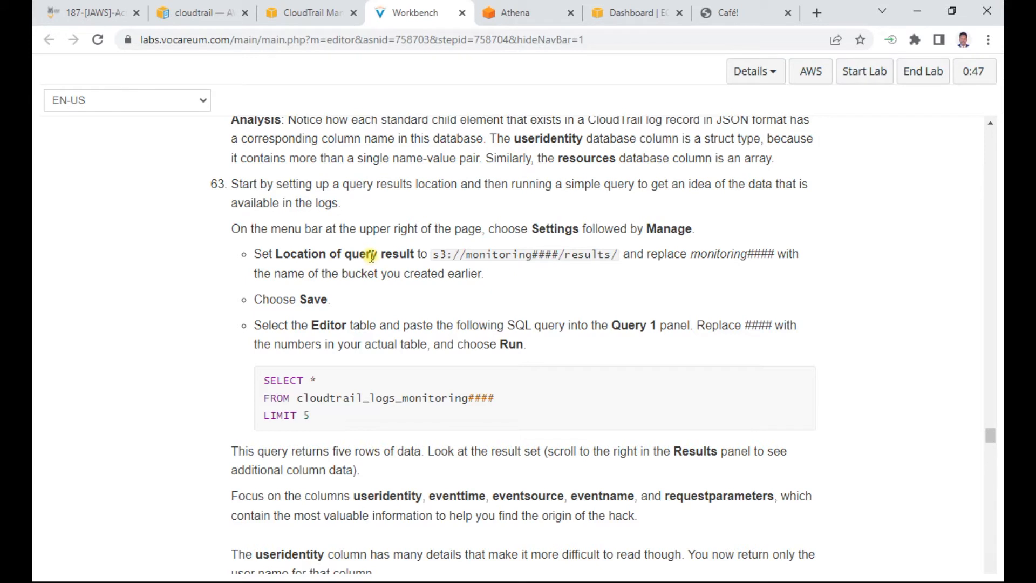
double_click(553, 229)
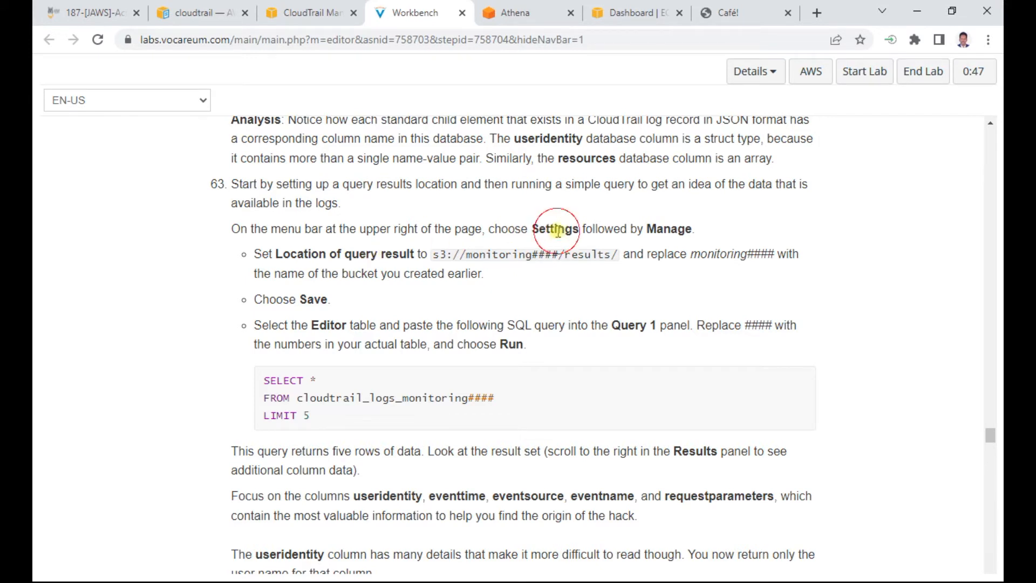
drag(688, 230, 651, 233)
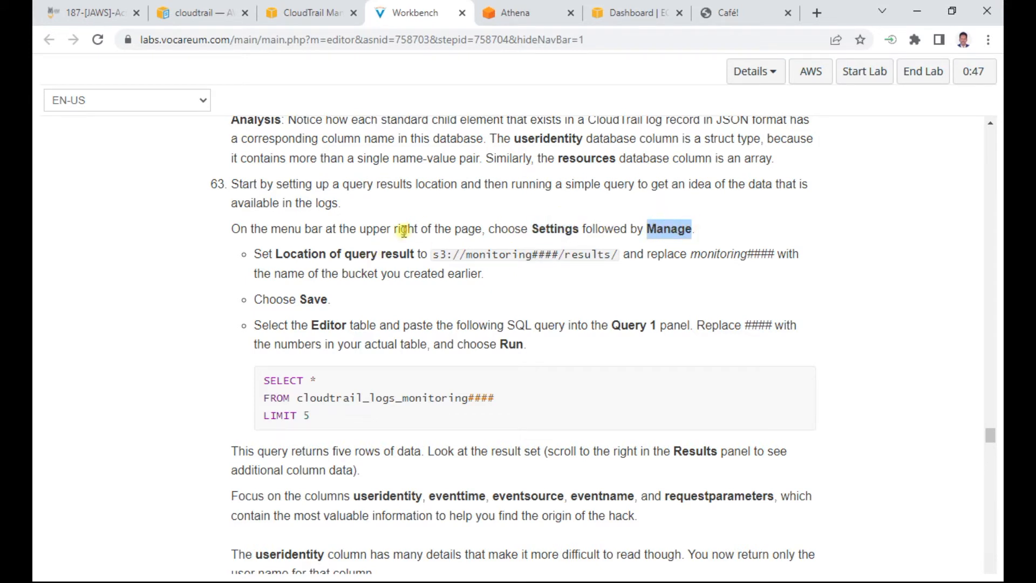
click(520, 12)
scroll(664, 201, up, 5)
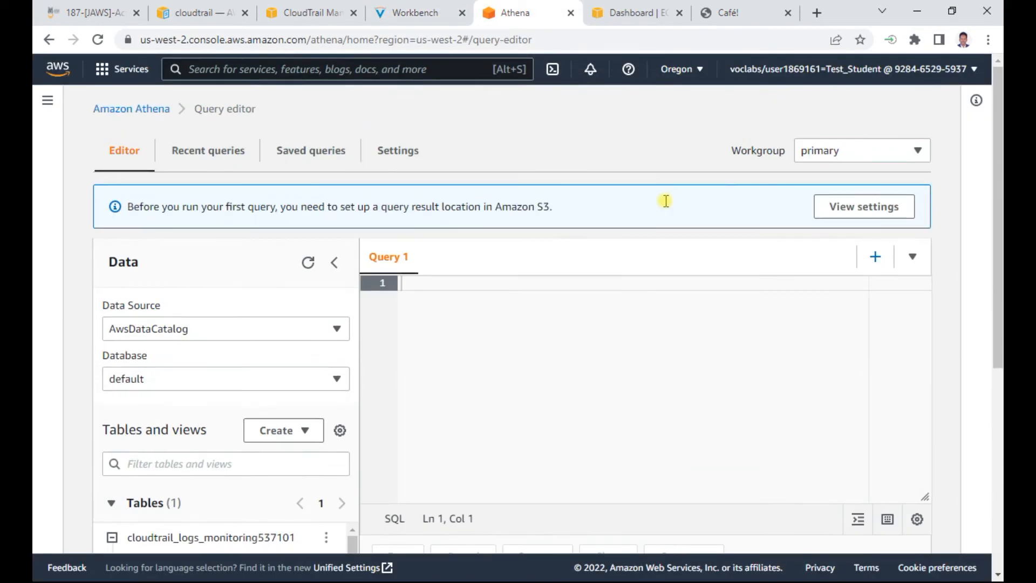
click(859, 211)
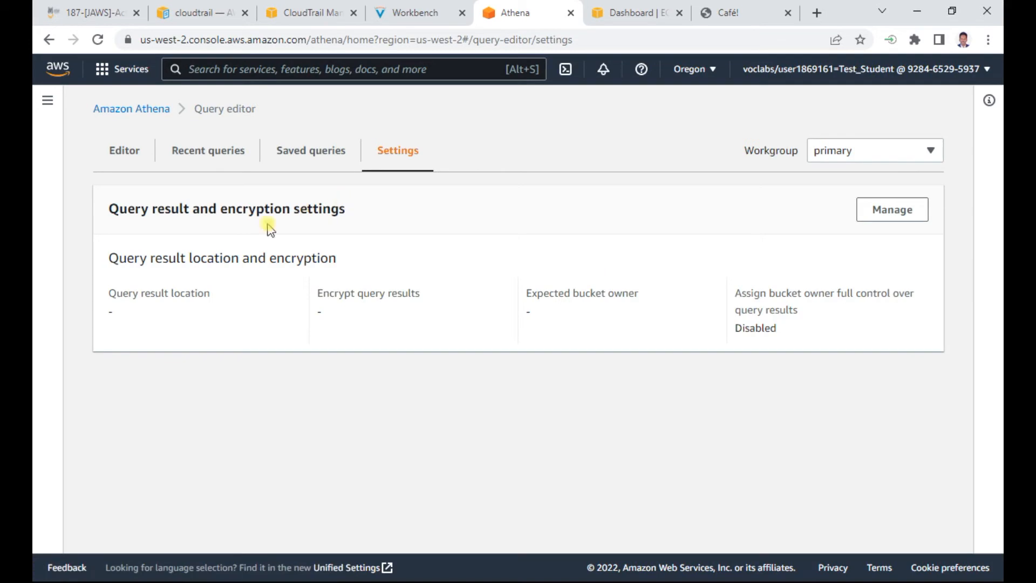
click(880, 209)
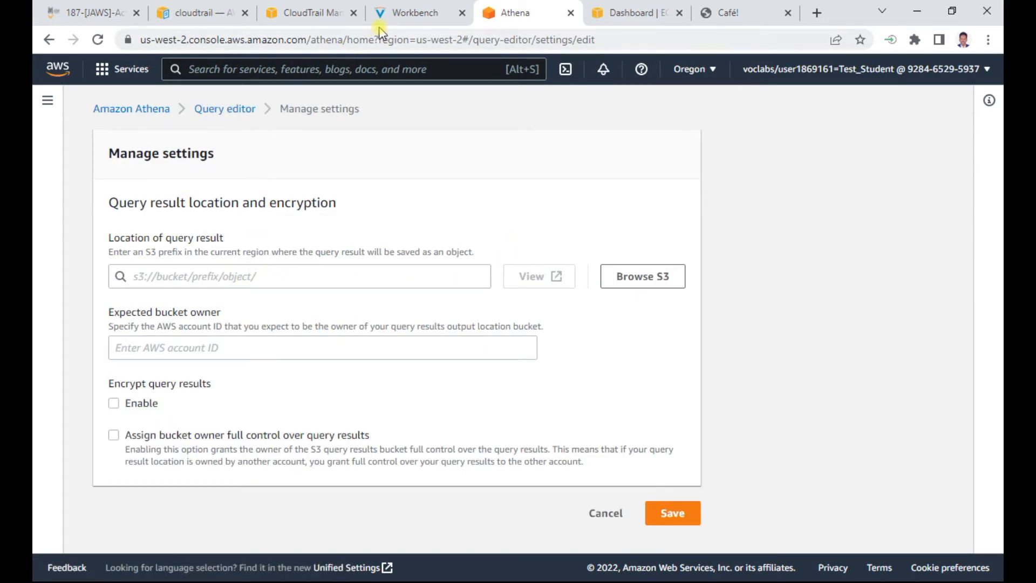
Check the lab's required location format and open the S3 bucket browser for Athena's query result location.
click(410, 12)
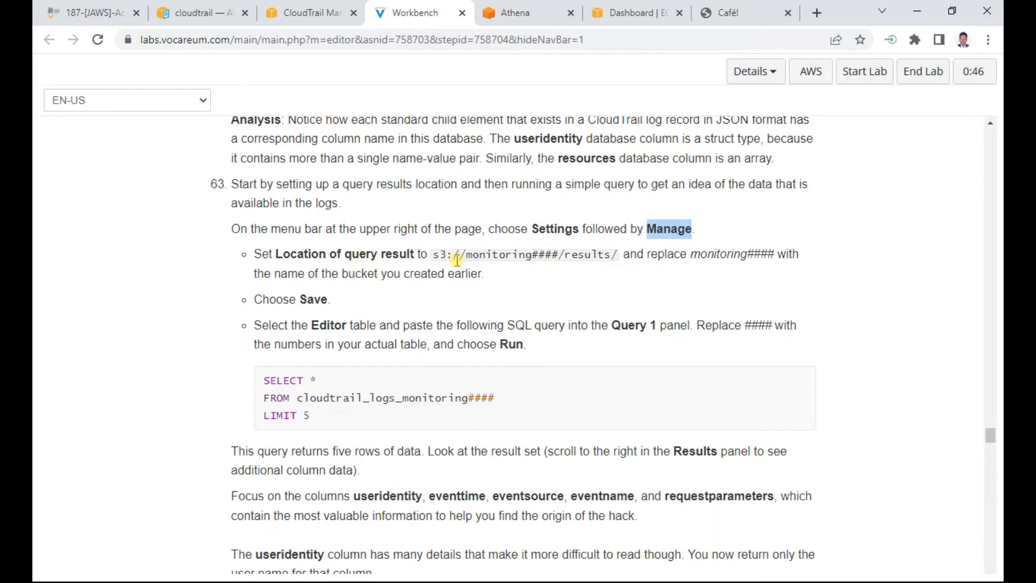
click(515, 13)
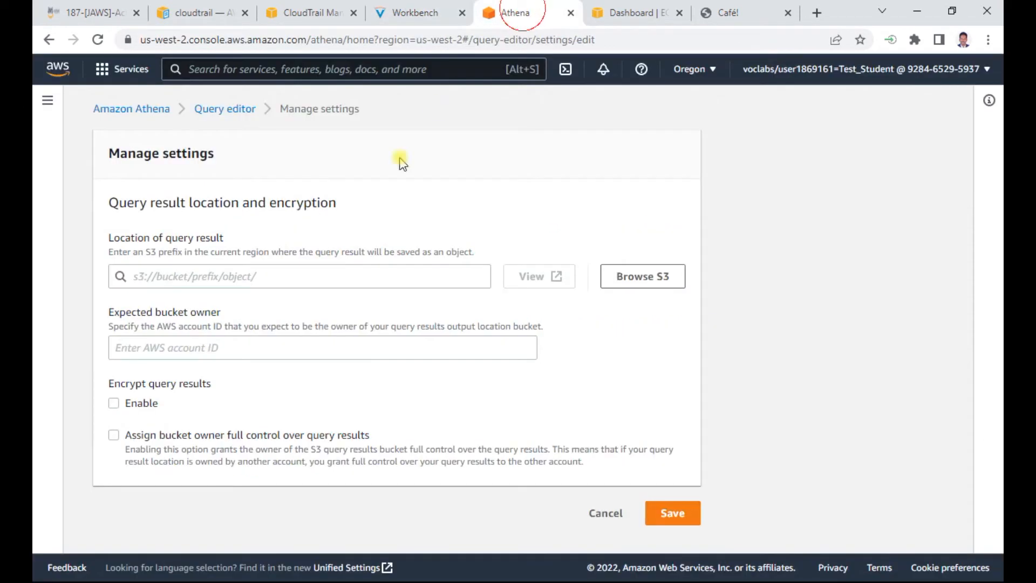
click(330, 273)
click(638, 281)
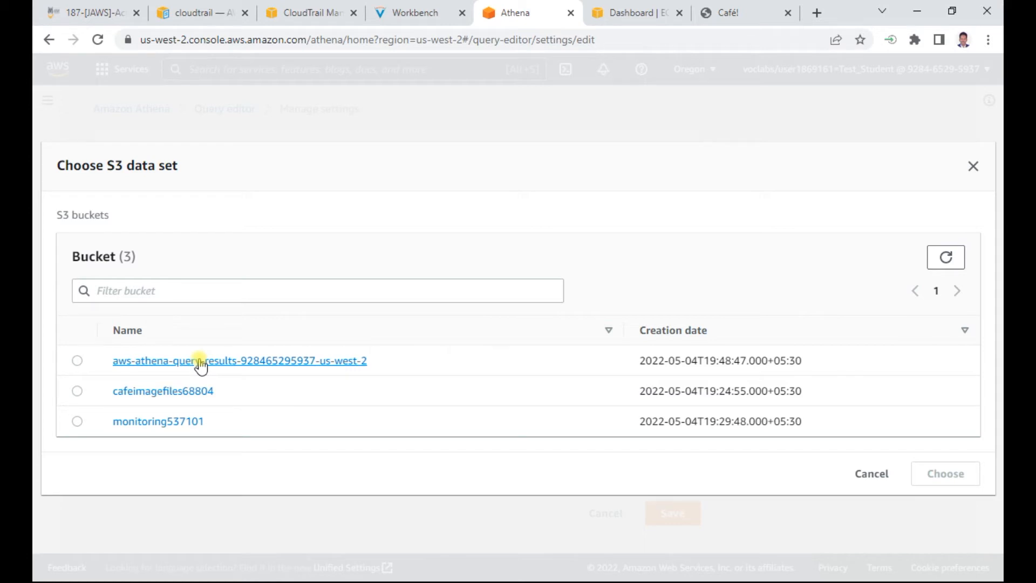
click(173, 420)
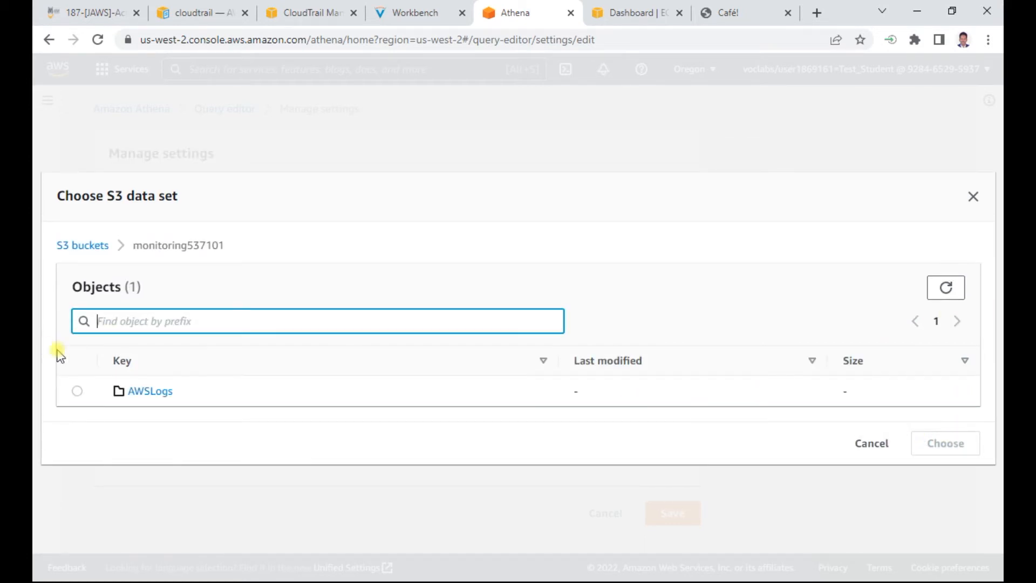
click(155, 391)
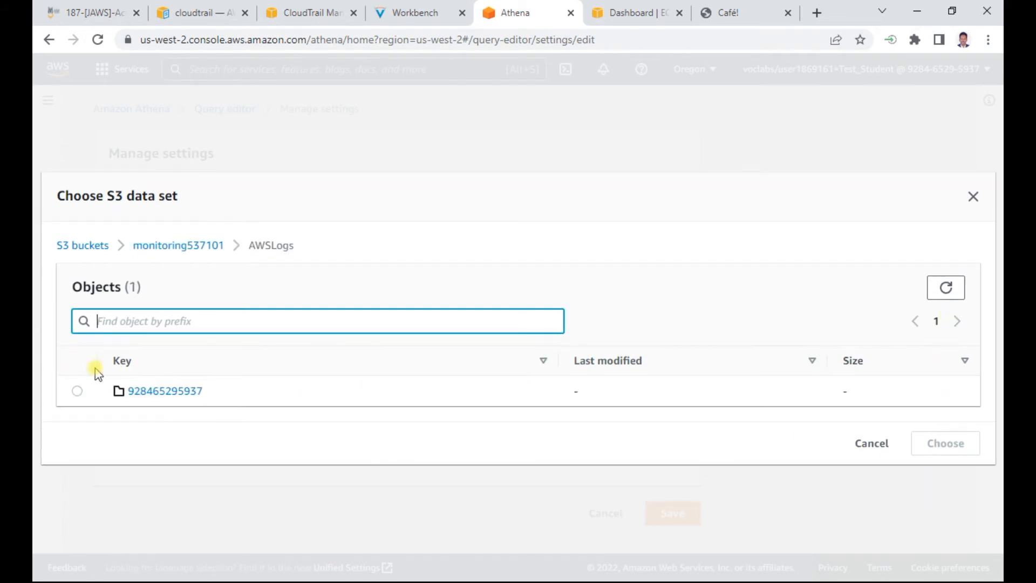
click(80, 245)
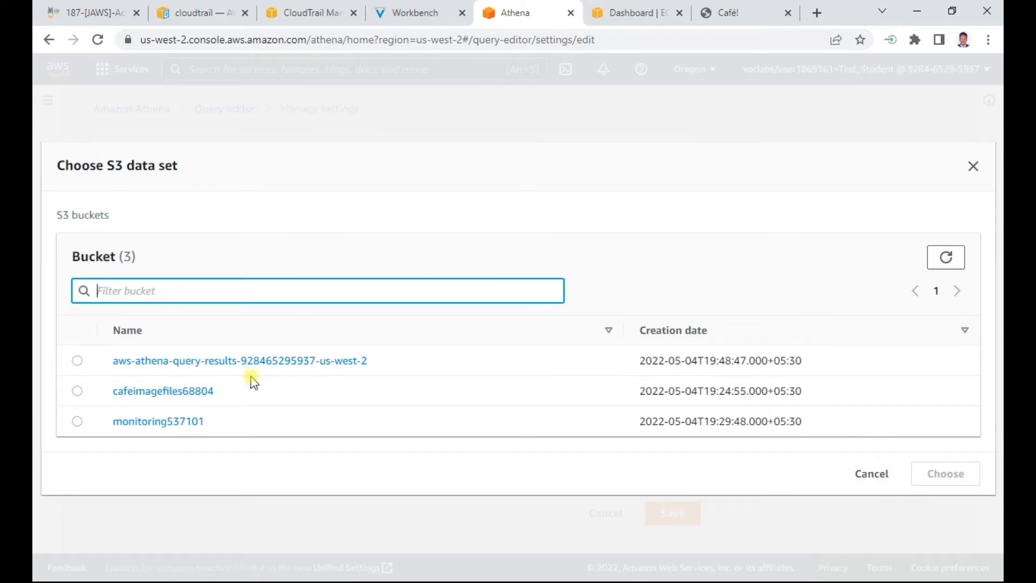
click(165, 420)
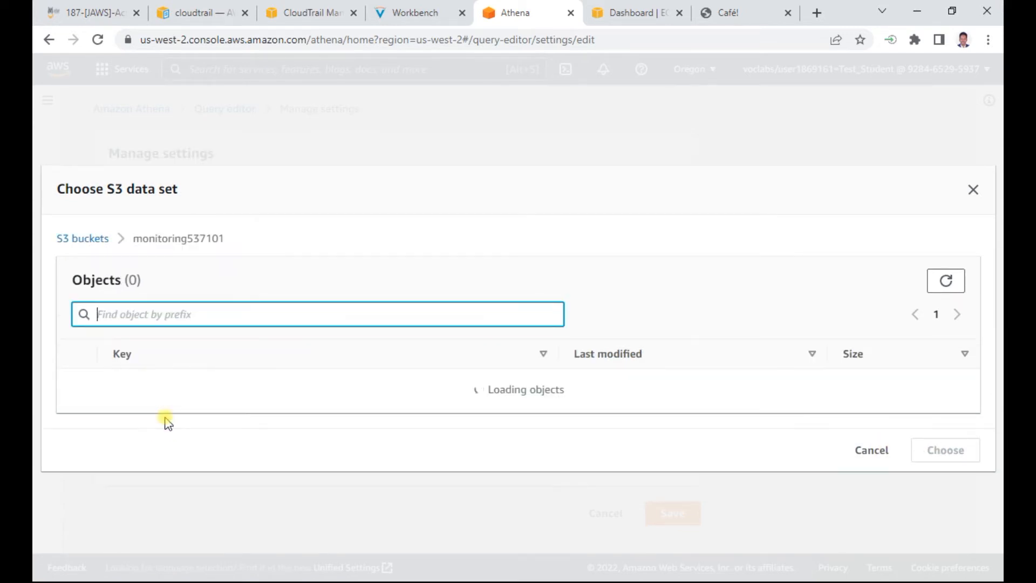
click(104, 244)
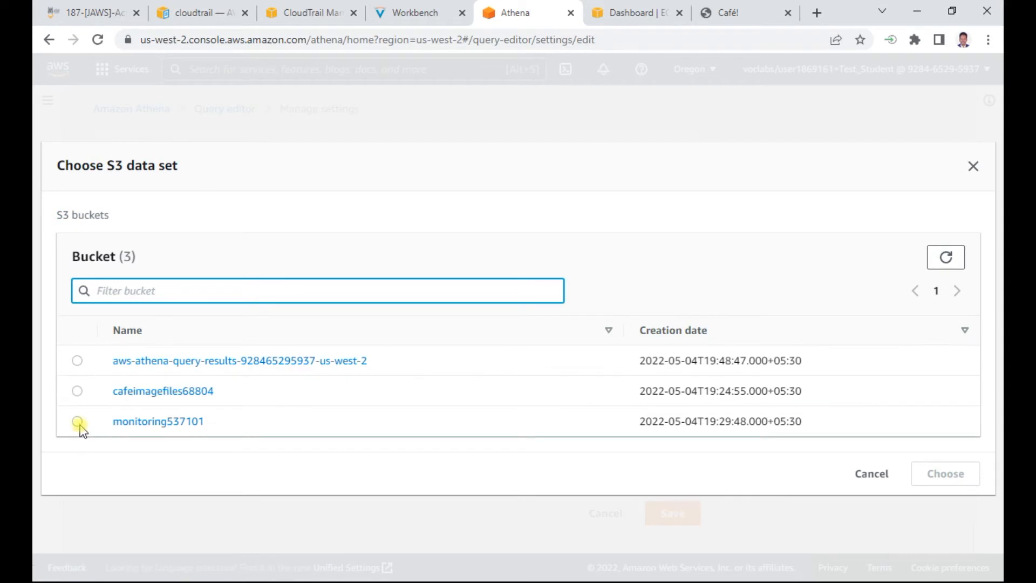
Choose the monitoring537101 bucket and complete the query result location as s3://monitoring537101/results/, checking it against the lab instructions.
click(77, 421)
click(936, 480)
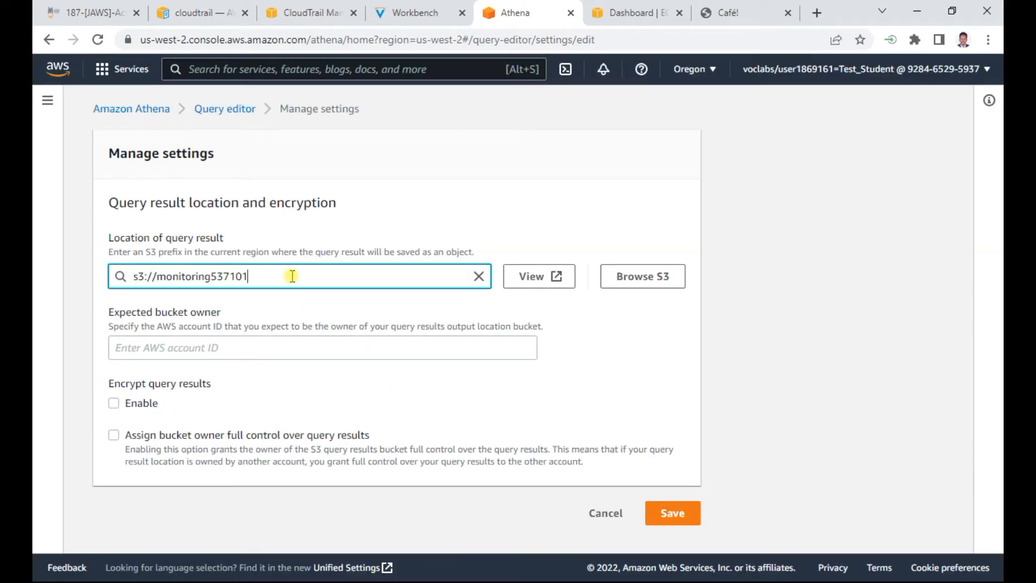
text(/results)
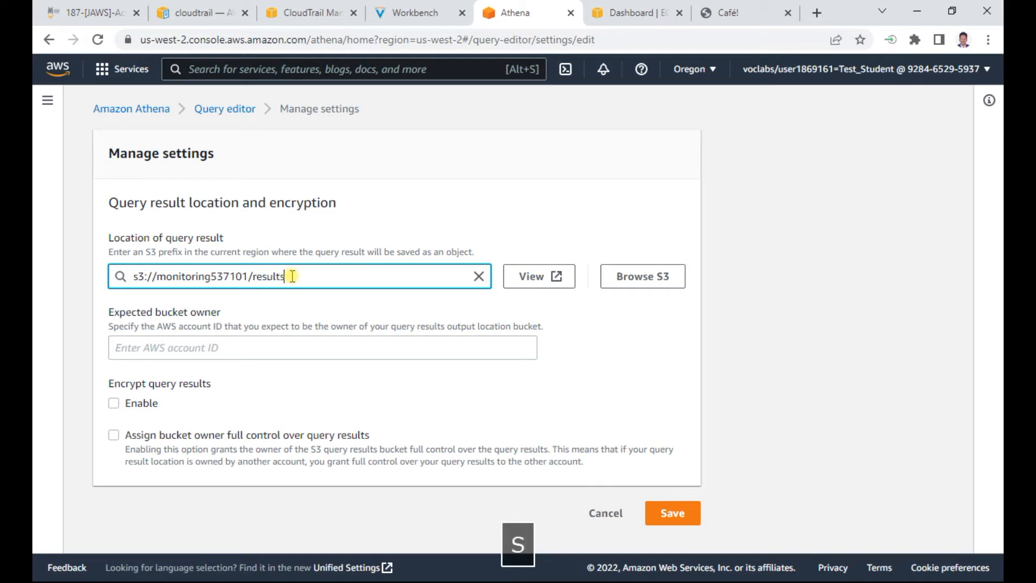
text(s)
key(BackSpace)
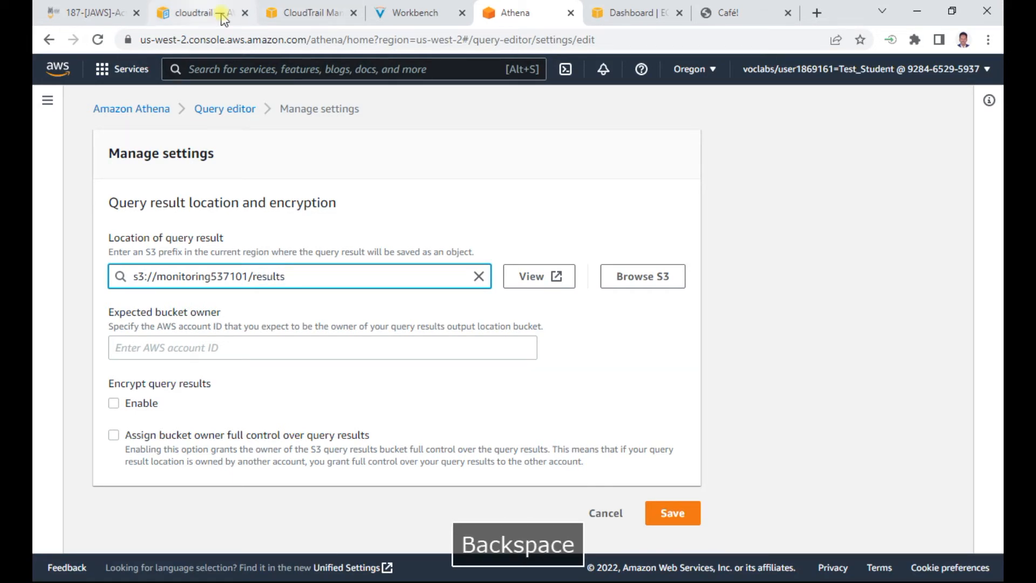
click(426, 9)
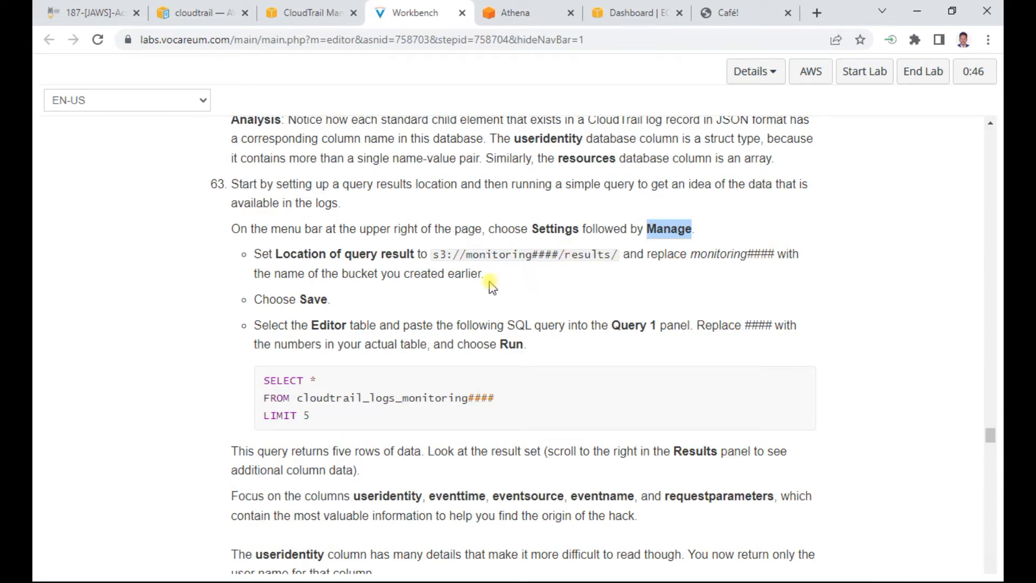
click(510, 12)
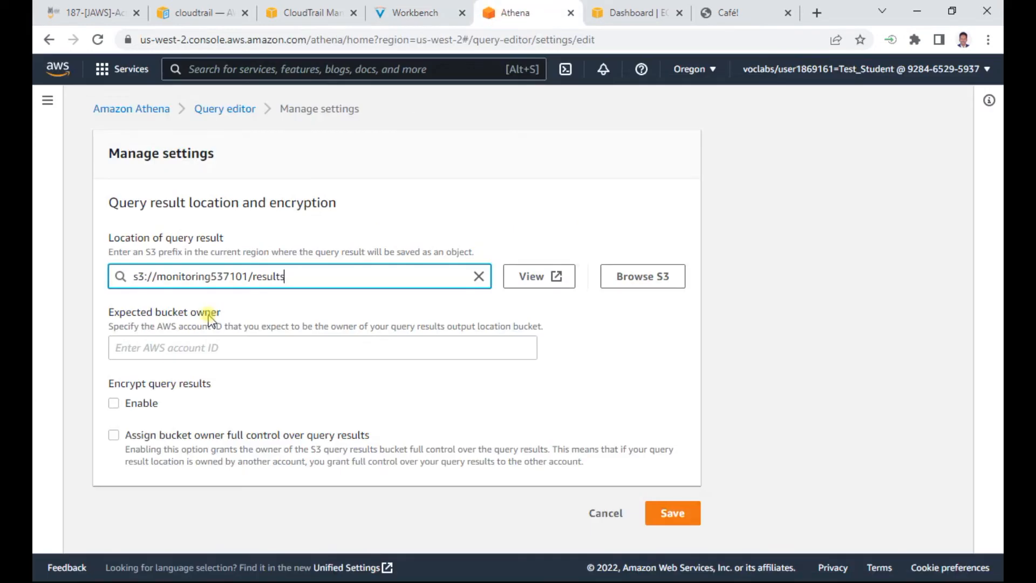
text(/)
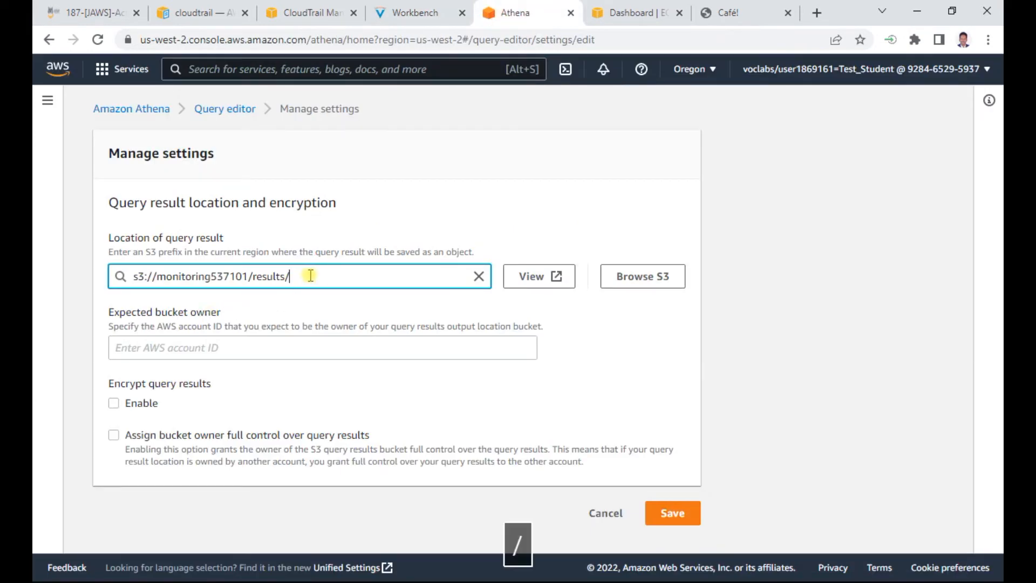
Review the remaining instructions of lab step 63 and save the Athena query result settings.
click(451, 10)
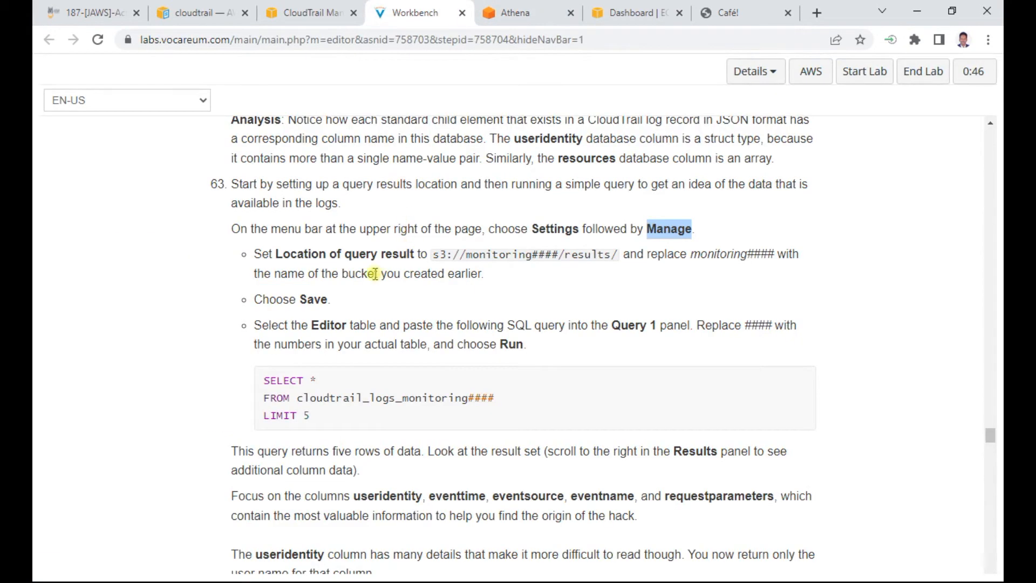
scroll(326, 295, down, 3)
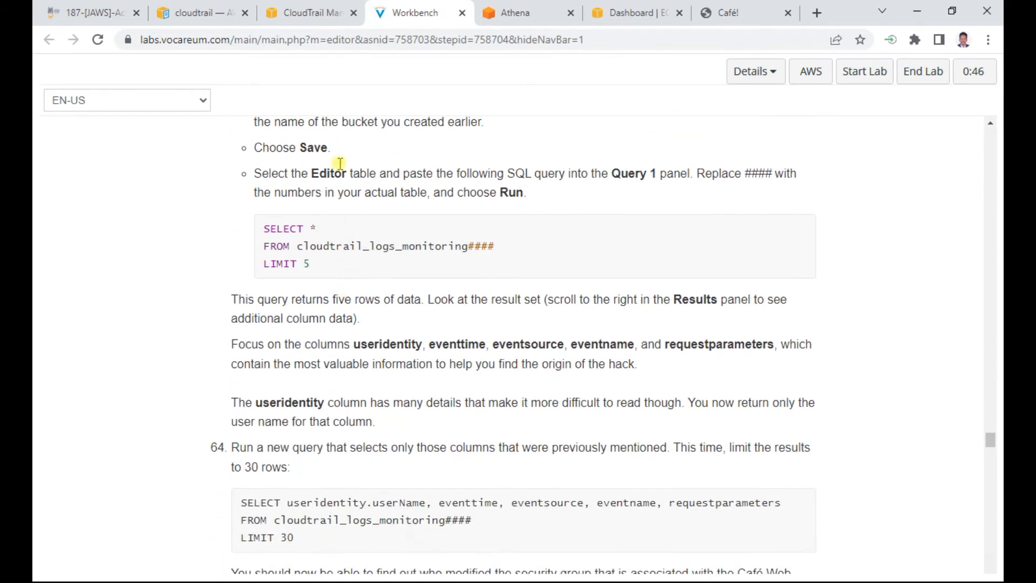
click(521, 13)
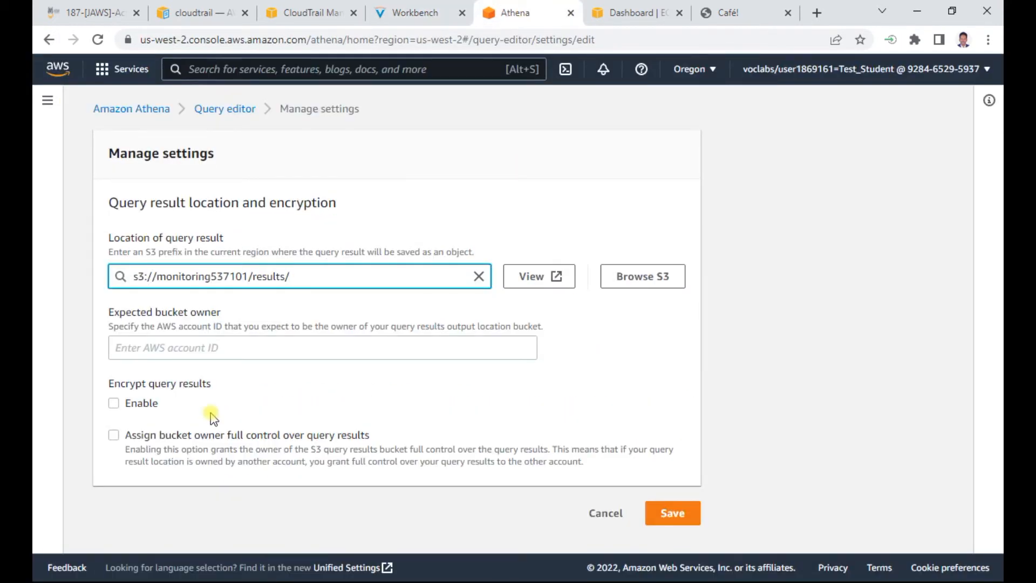
click(415, 16)
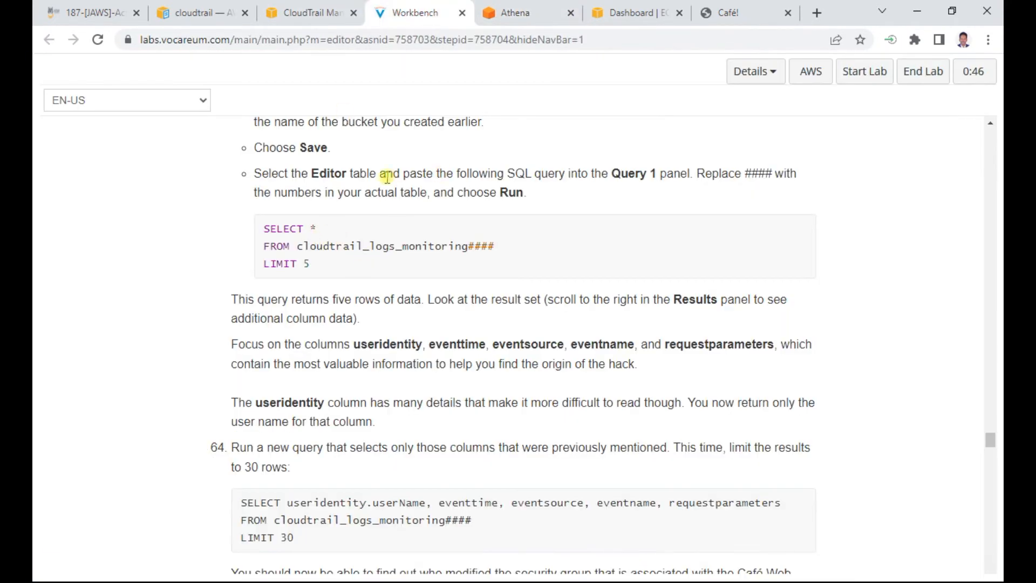
scroll(393, 153, up, 2)
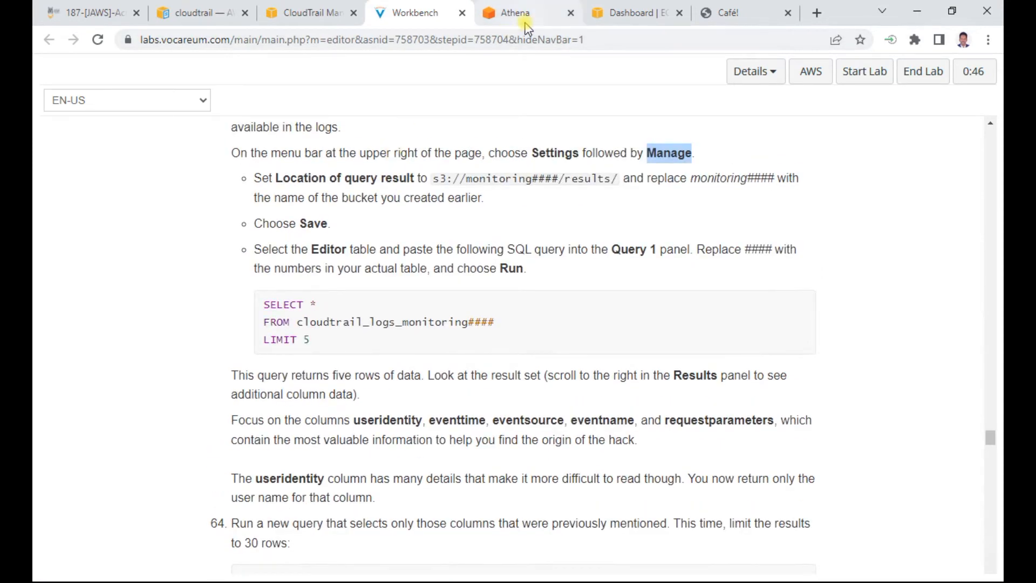
click(524, 22)
click(671, 511)
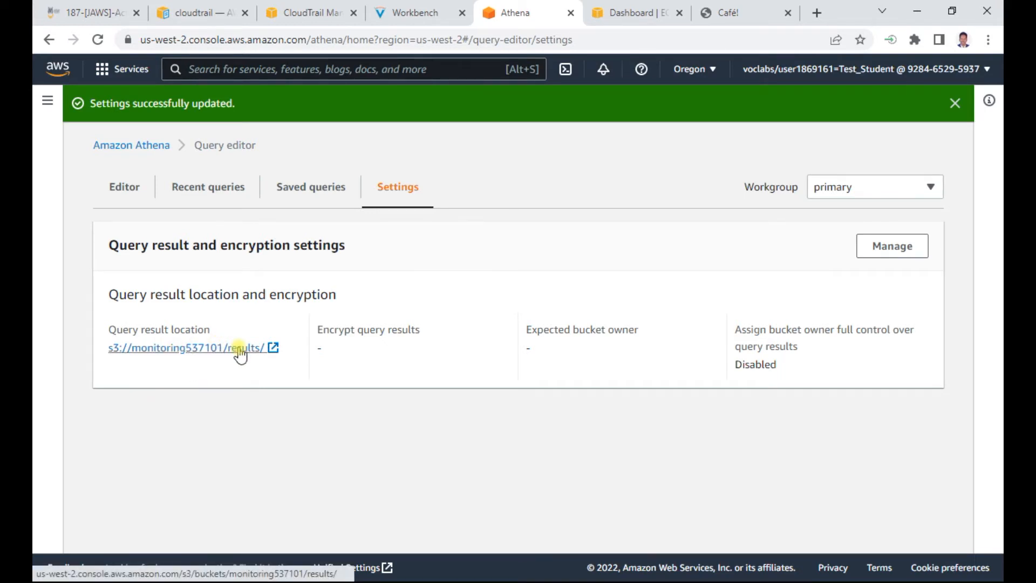
Read the lab's instruction about the Query 1 panel and return to the Athena query editor.
click(411, 13)
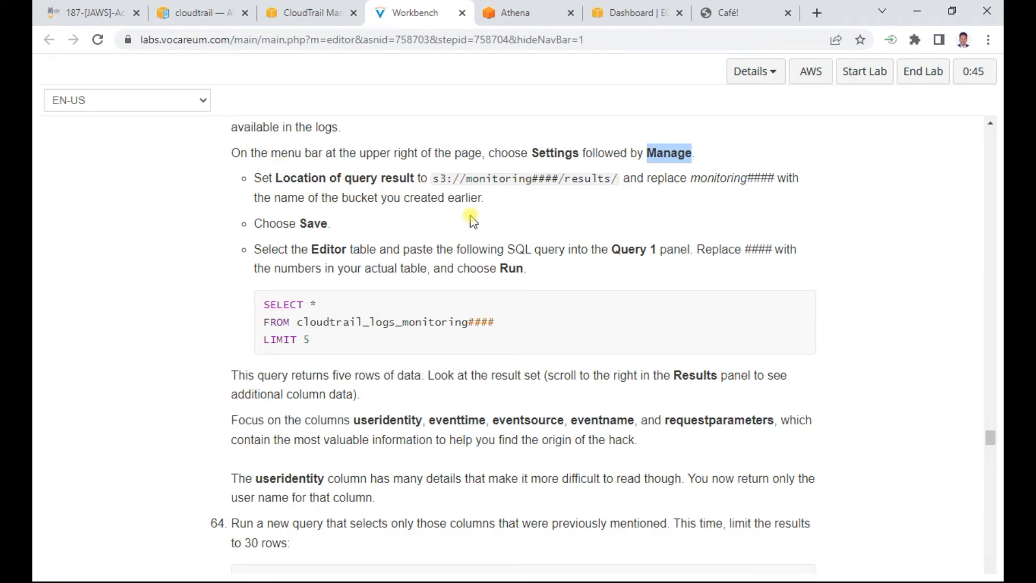
scroll(473, 219, down, 2)
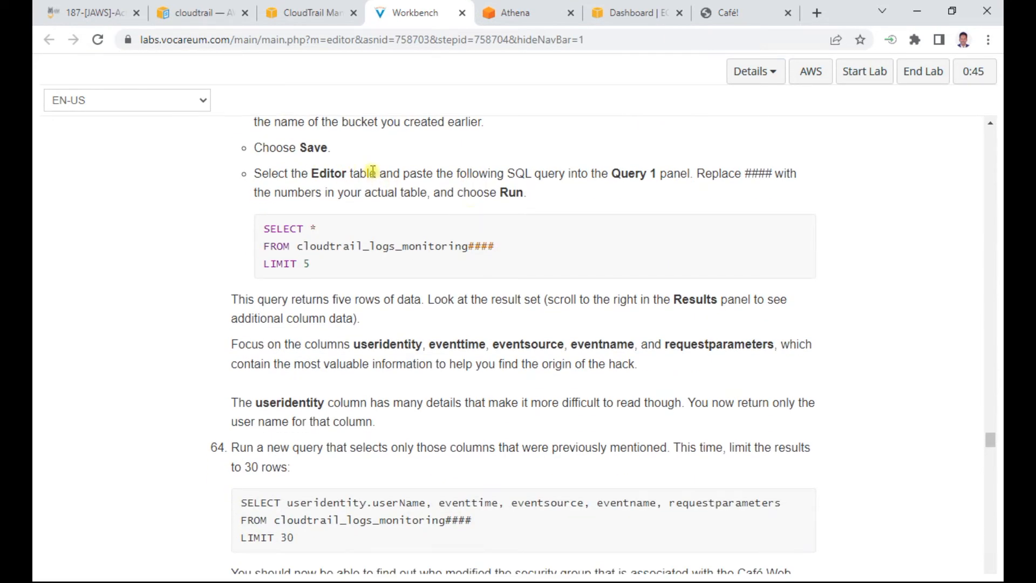
click(516, 23)
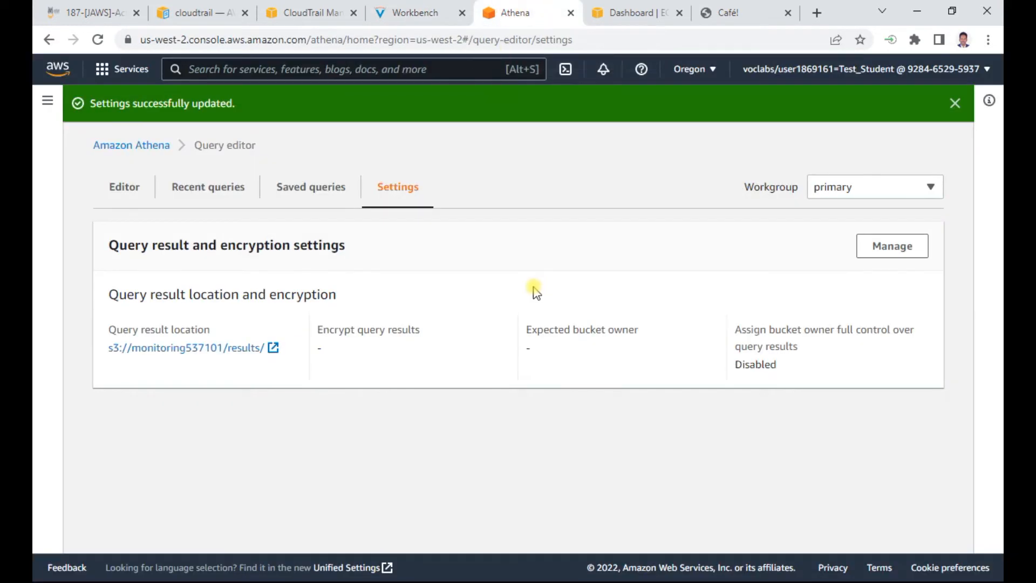
click(136, 192)
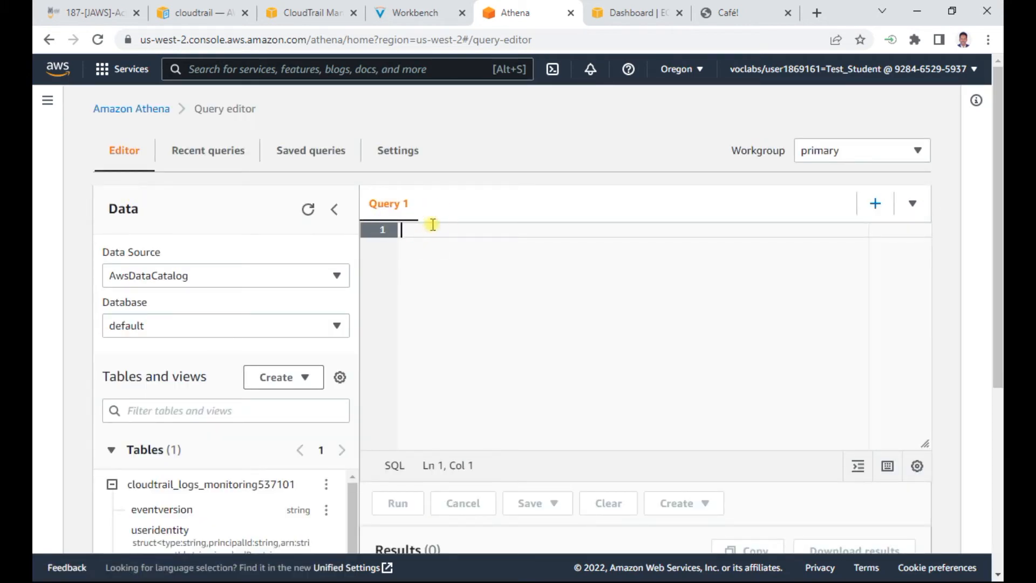
Copy the lab's SELECT * query with LIMIT 5 from the instructions into Athena's Query 1 editor.
click(402, 12)
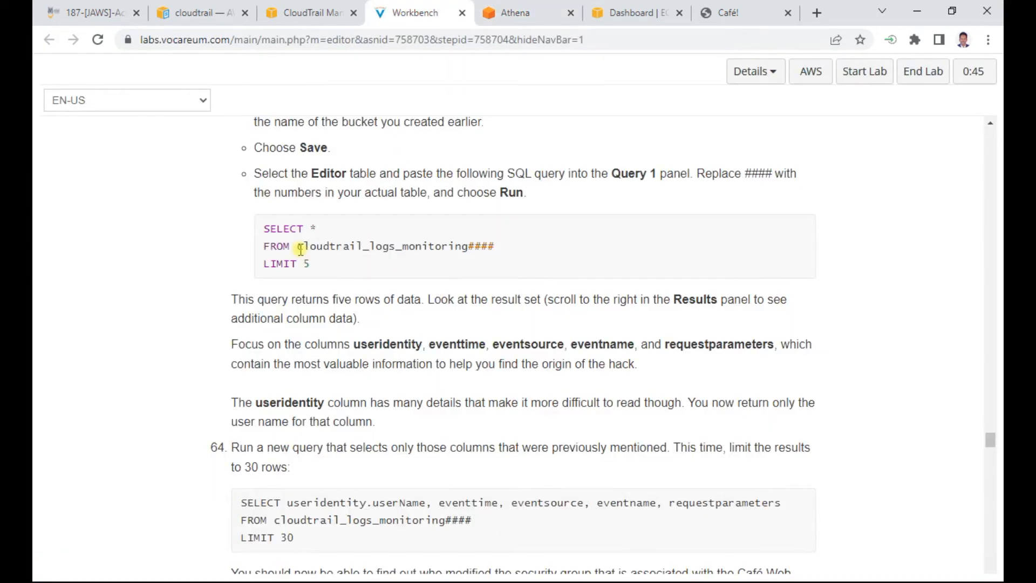
drag(322, 263, 255, 230)
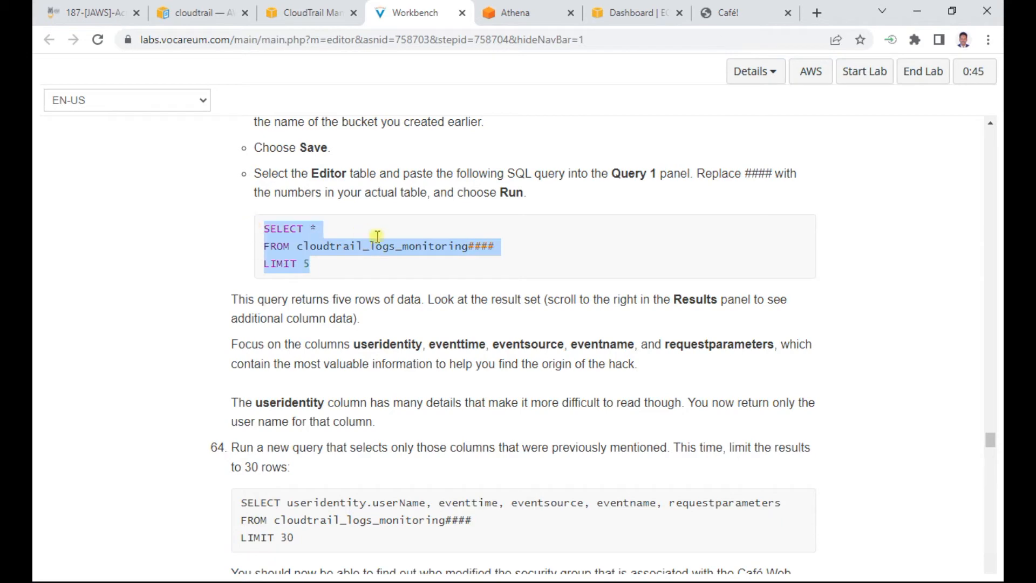
key(ctrl+c)
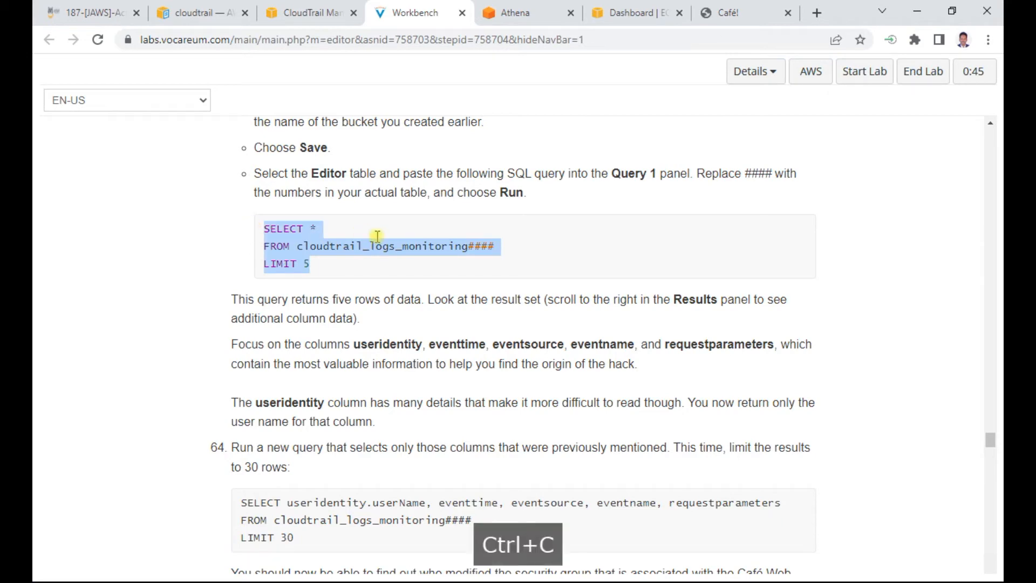
click(511, 13)
click(427, 236)
key(ctrl+v)
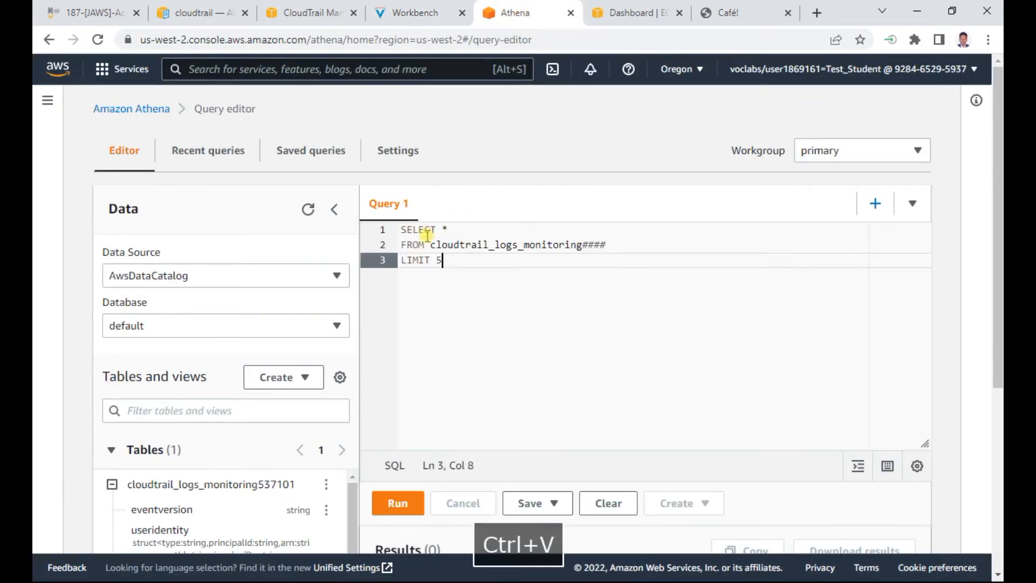
Replace the #### placeholder so the table reads cloudtrail_logs_monitoring537101, check the lab instructions, and run the query.
click(614, 242)
key(BackSpace)
key(BackSpace)
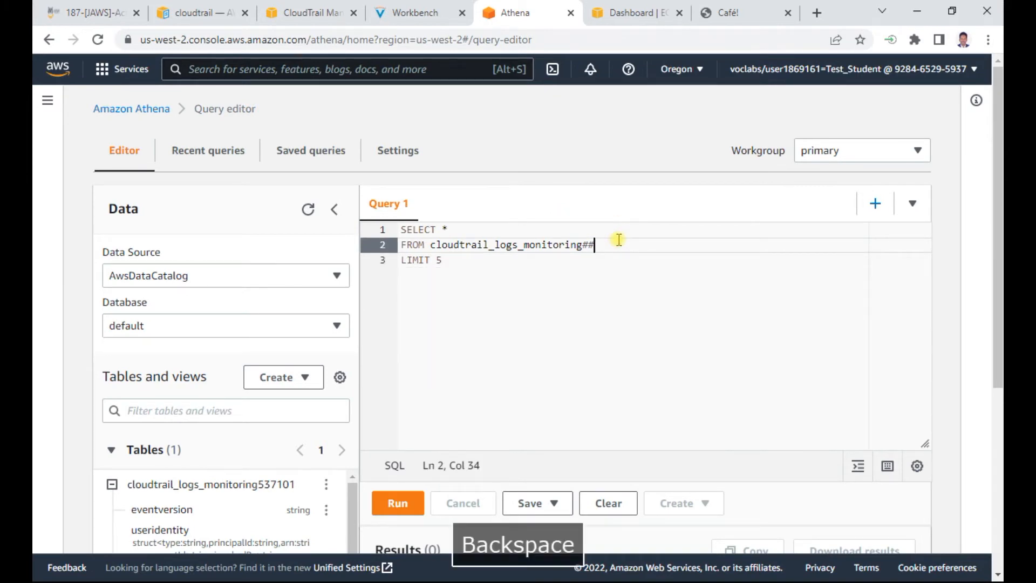
text(537101)
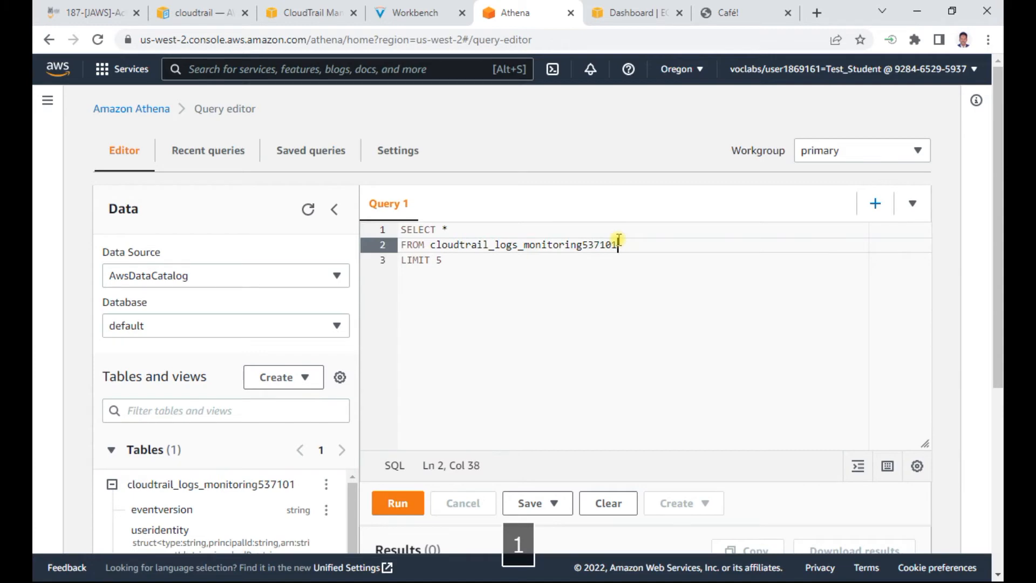
click(414, 14)
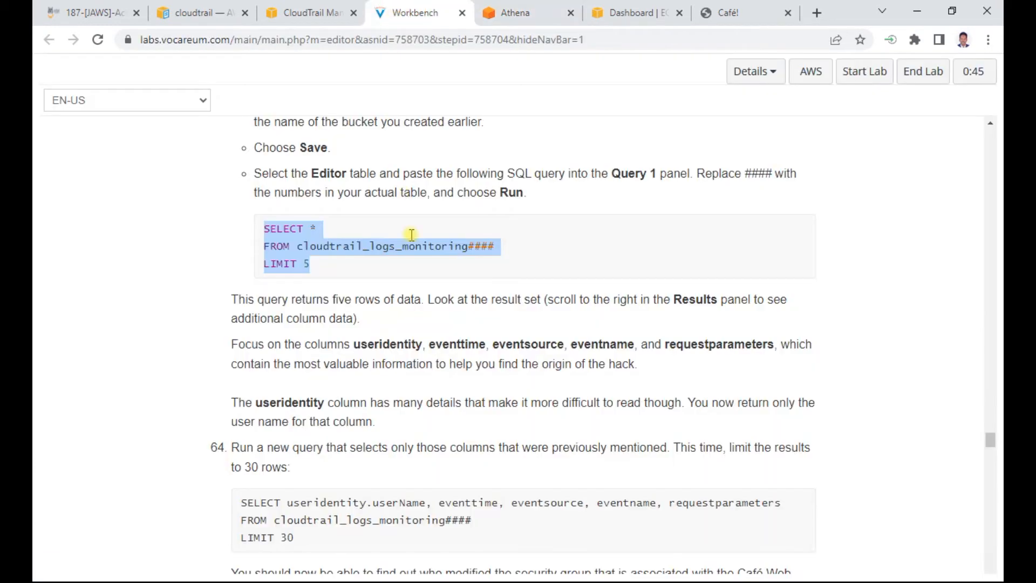
scroll(593, 227, down, 1)
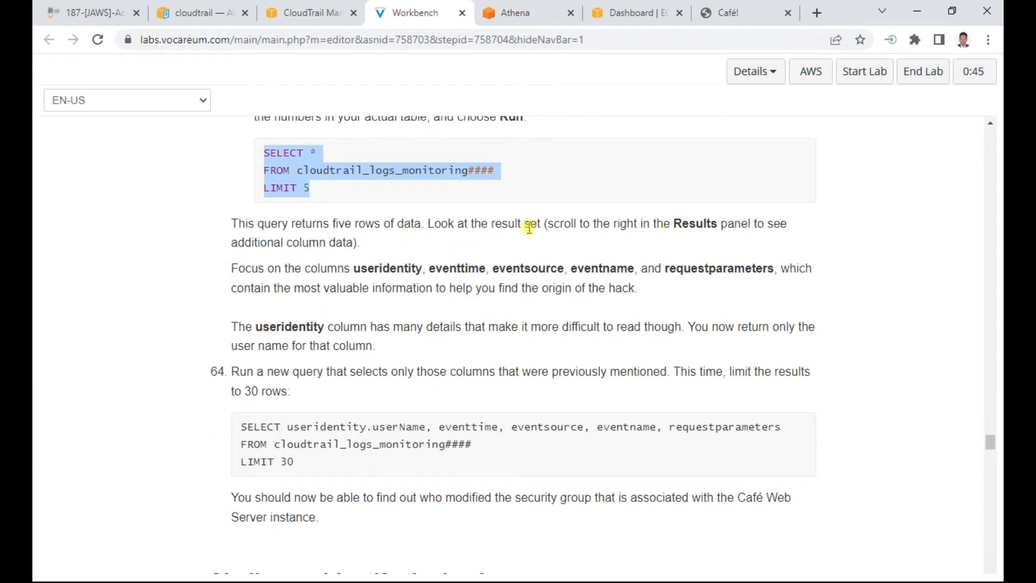
scroll(414, 171, up, 1)
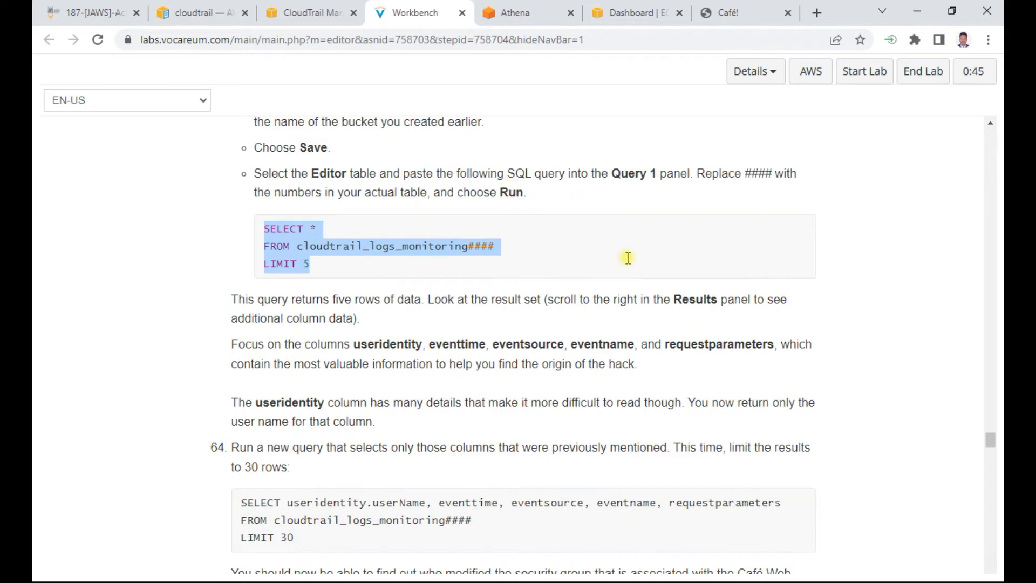
click(517, 15)
scroll(509, 263, down, 4)
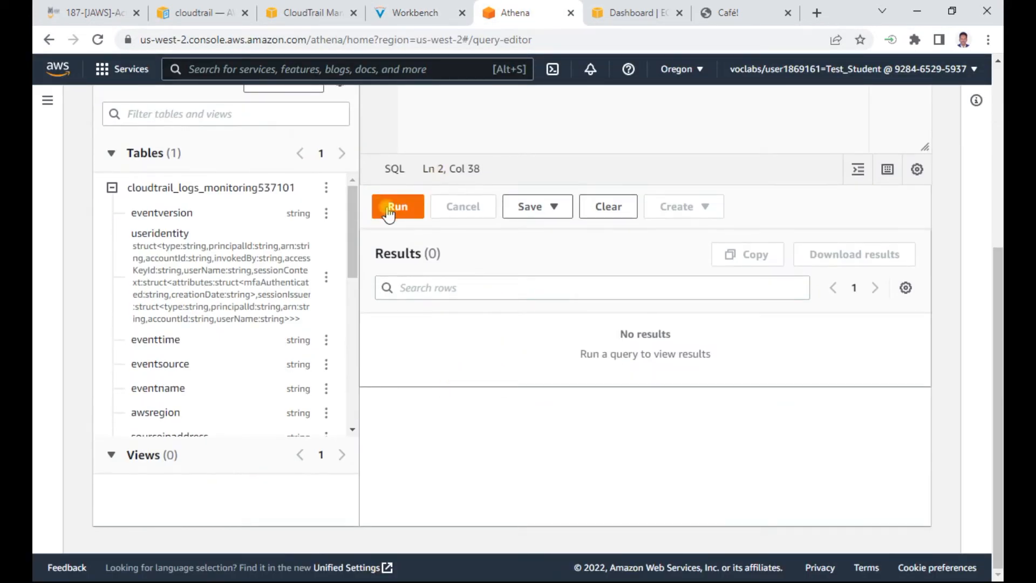
click(388, 214)
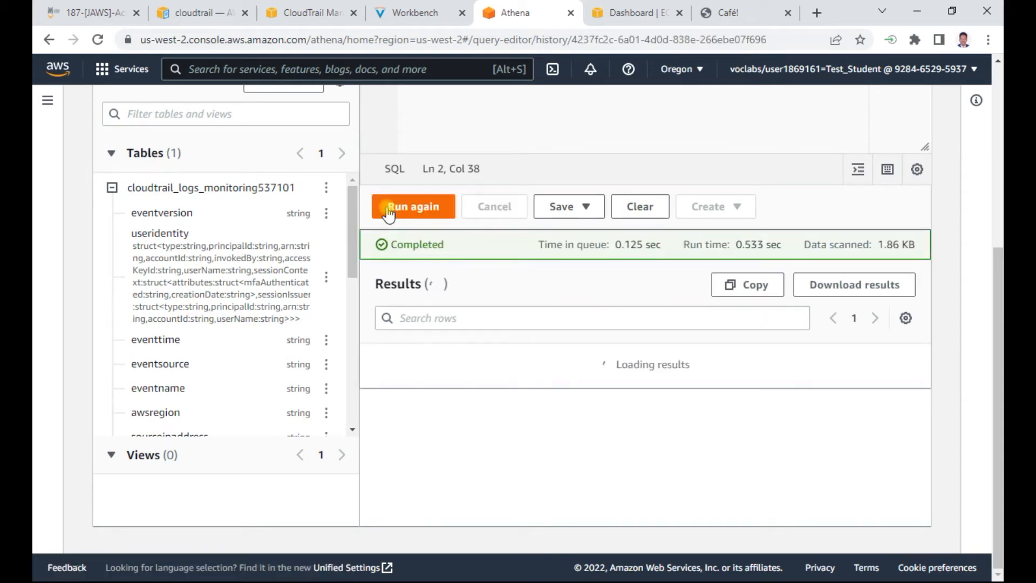
Examine the result rows of the LIMIT 5 query, including the eventversion and useridentity columns.
scroll(594, 363, down, 1)
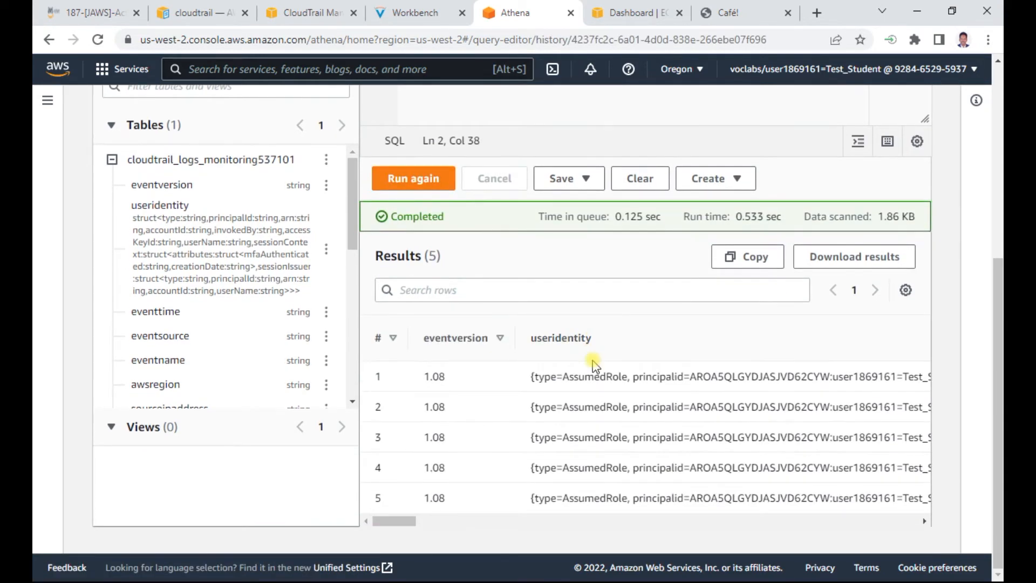
mouse_move(399, 521)
mouse_down()
mouse_move(556, 522)
mouse_move(394, 521)
mouse_up()
scroll(460, 323, up, 5)
scroll(456, 418, down, 4)
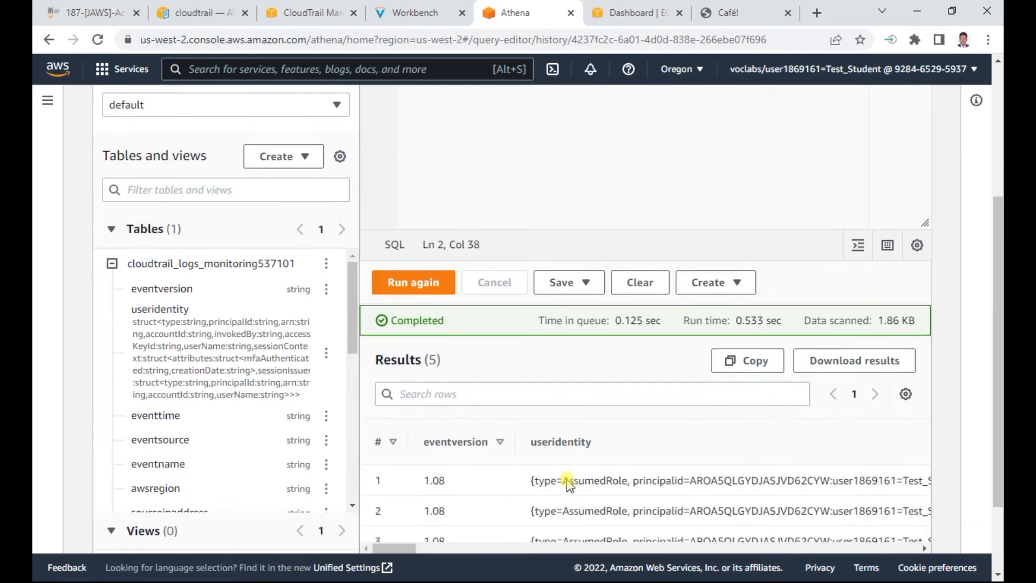
scroll(605, 458, down, 1)
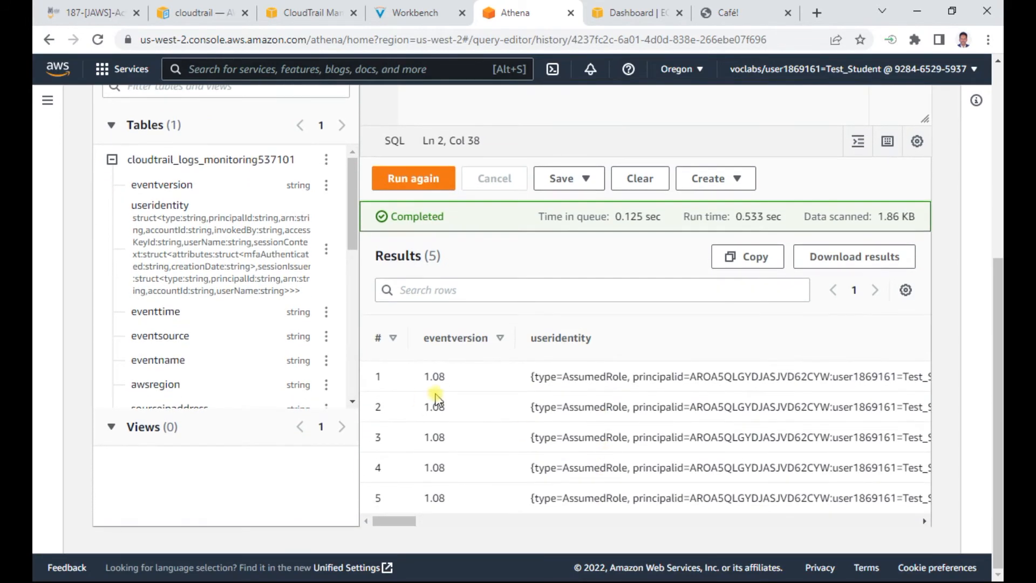
scroll(440, 440, up, 5)
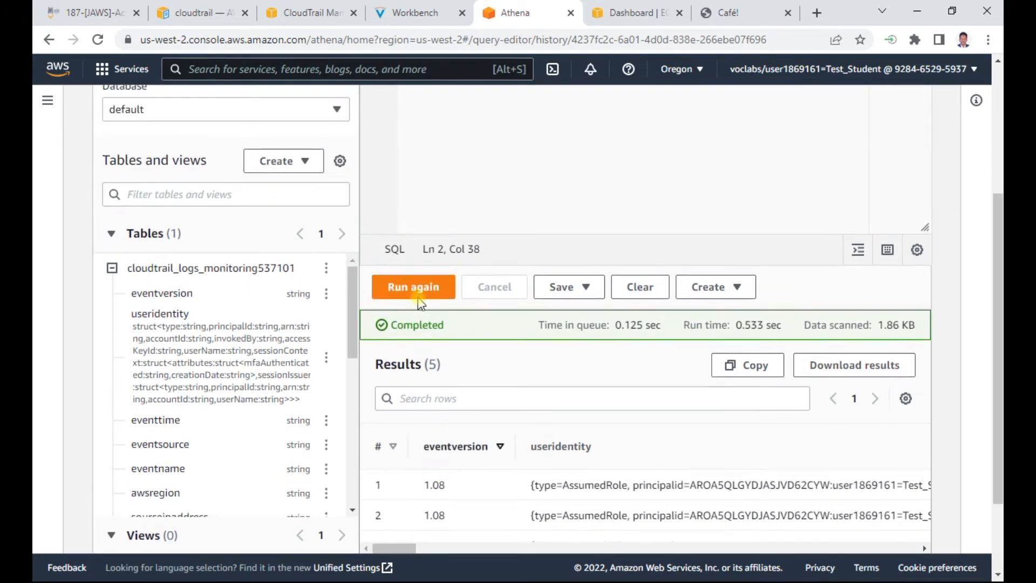
Read in the lab which columns to focus on: useridentity, eventtime, eventsource, eventname and requestparameters.
click(426, 11)
scroll(351, 282, down, 1)
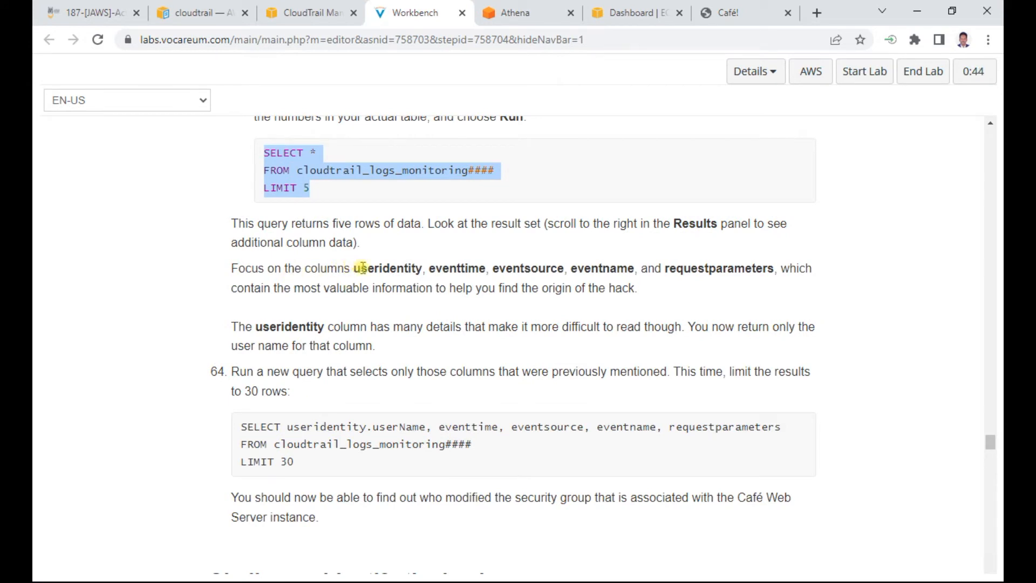
double_click(385, 266)
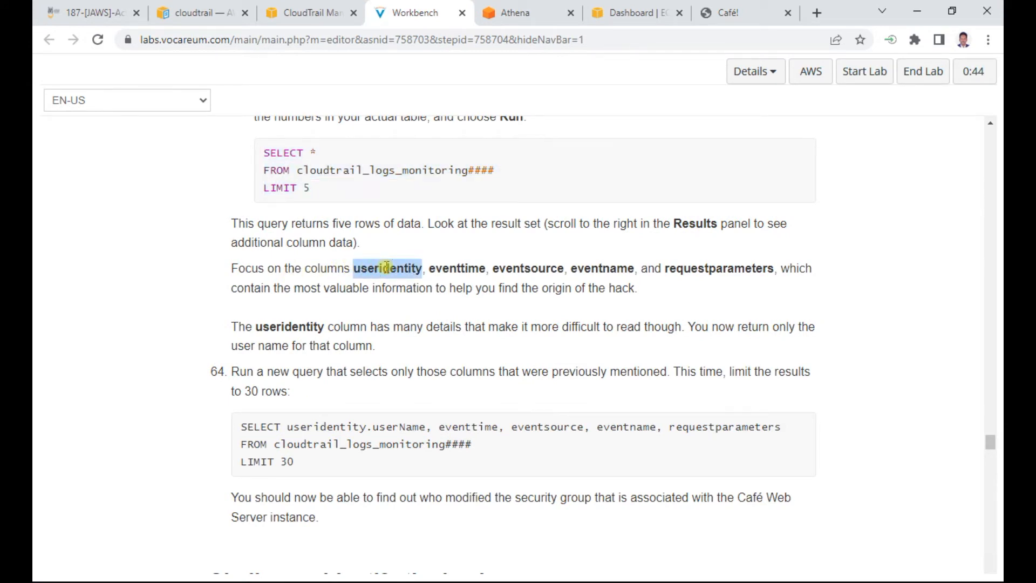
double_click(467, 269)
double_click(518, 270)
double_click(599, 269)
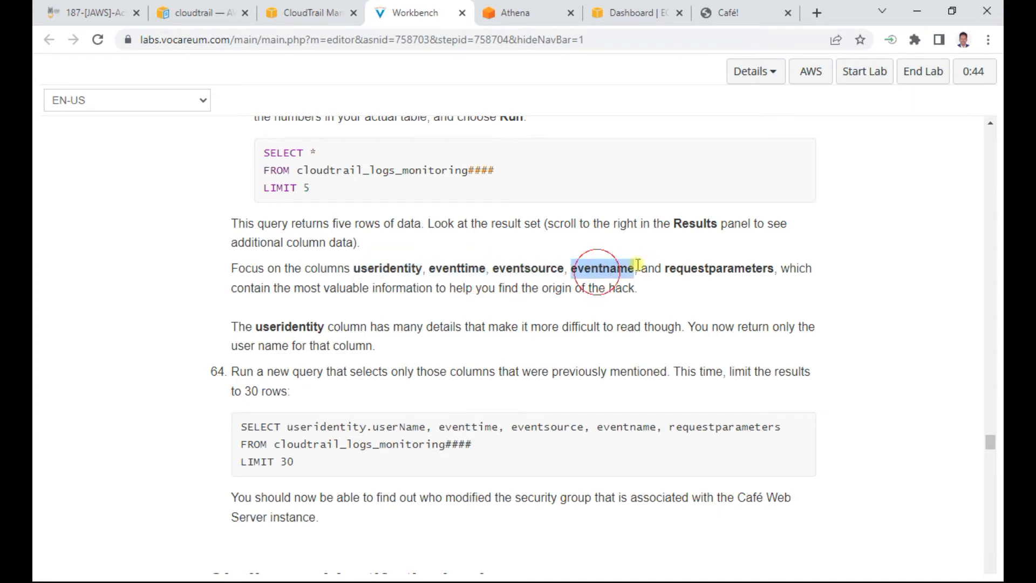
double_click(728, 270)
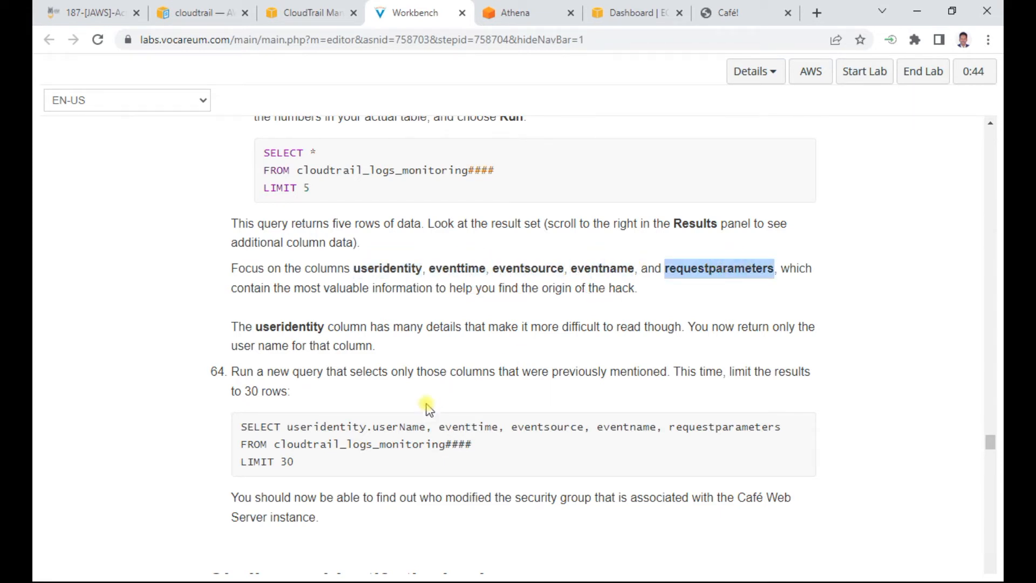
Replace the Query 1 text in Athena with lab step 64's query selecting useridentity.userName, eventtime, eventsource, eventname and requestparameters with LIMIT 30.
drag(296, 463, 239, 423)
key(ctrl+c)
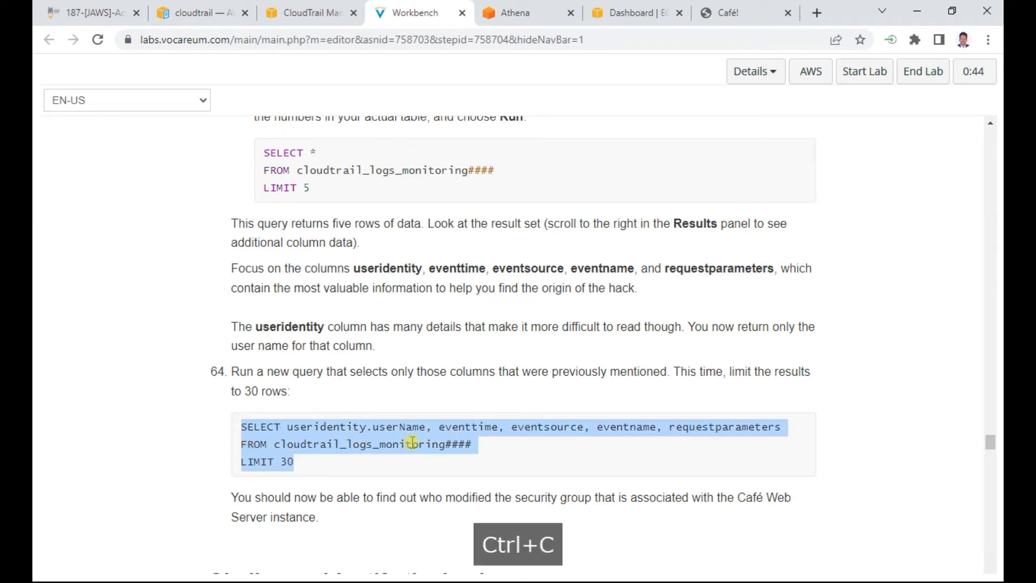
click(512, 13)
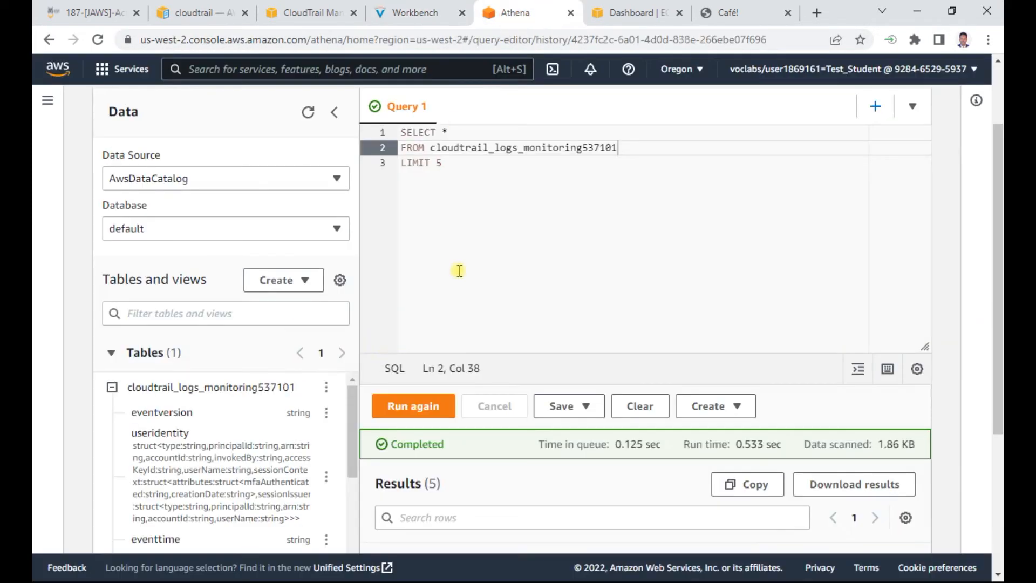
drag(455, 168, 382, 133)
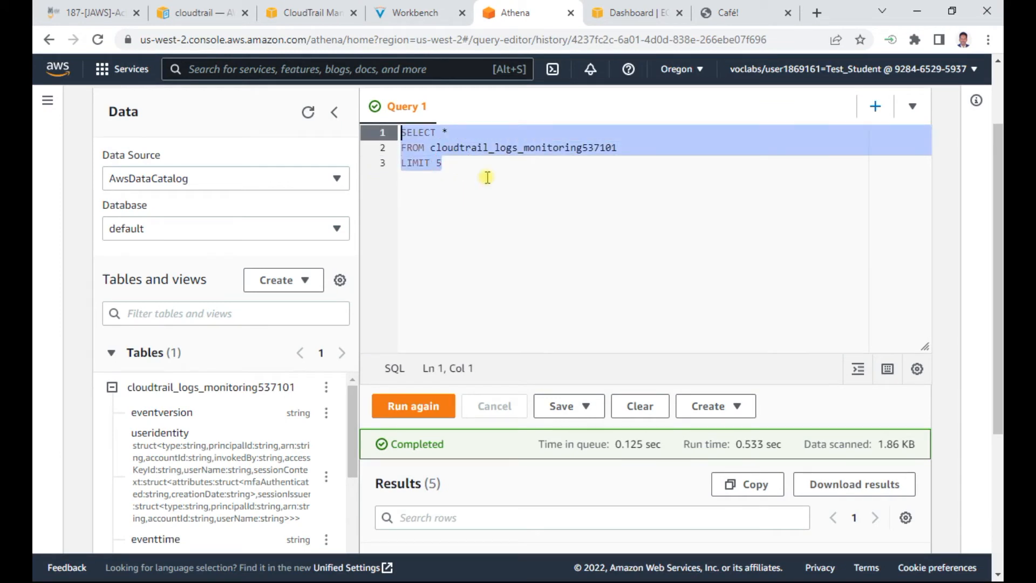
key(ctrl+v)
Complete the new query's table name as cloudtrail_logs_monitoring537101 and run it.
click(617, 146)
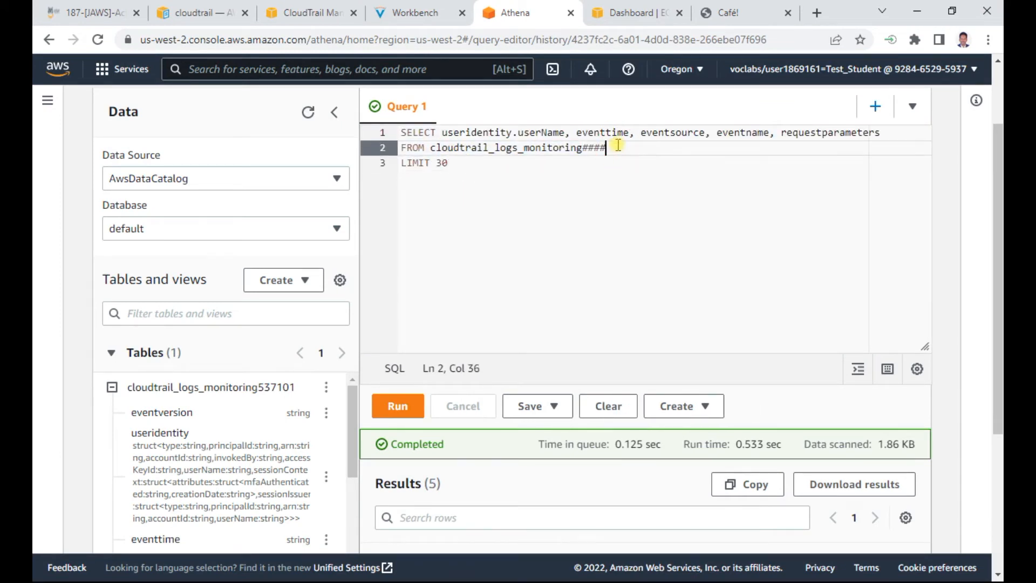
key(BackSpace)
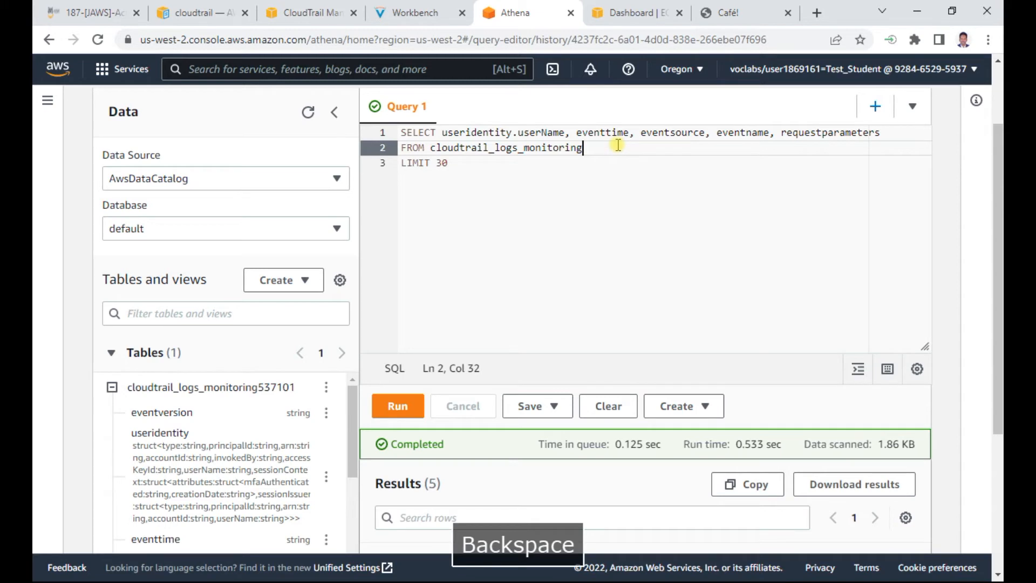
text(537)
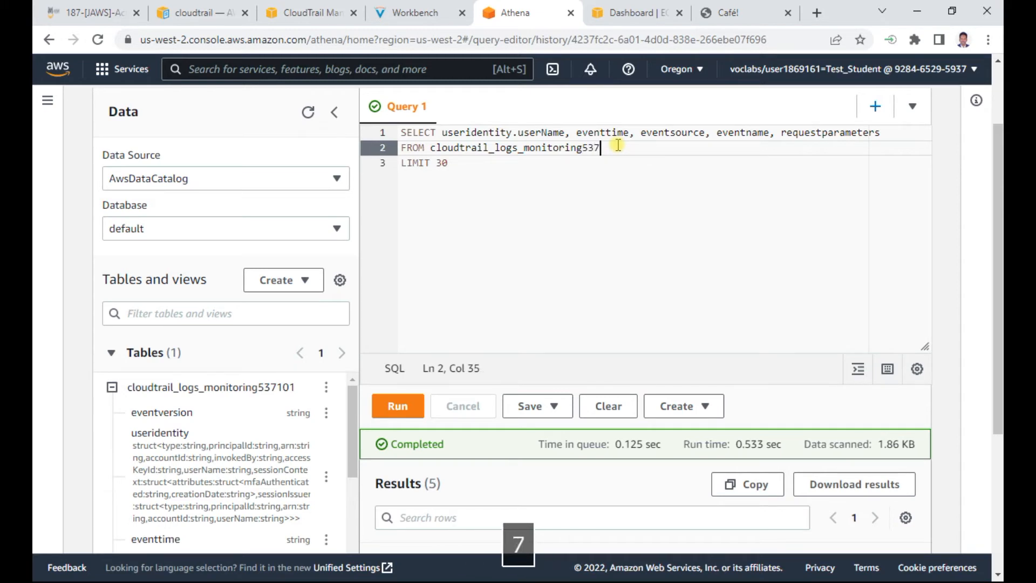
text(101)
click(406, 408)
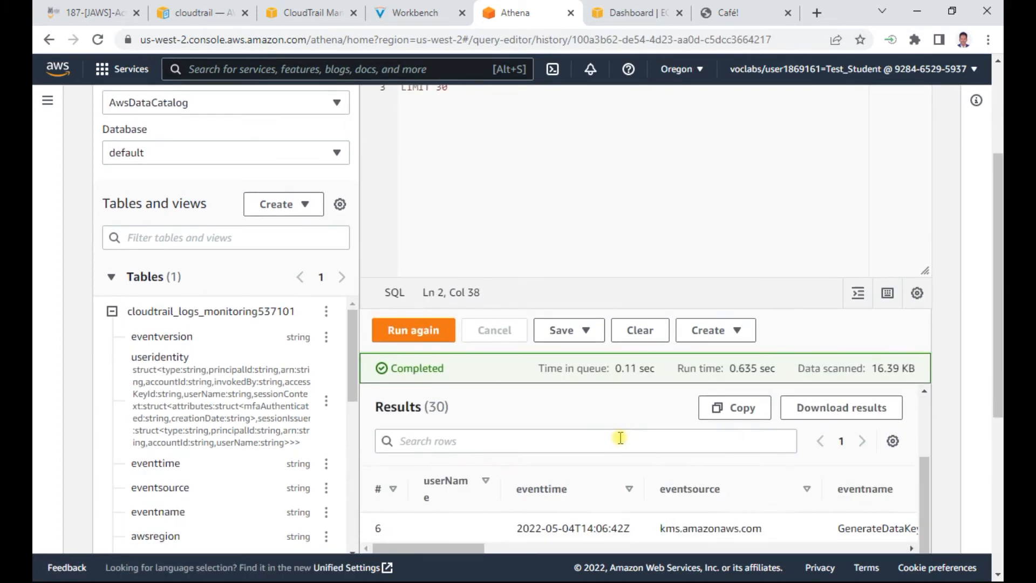
Look through all rows of the LIMIT 30 results, examining the userName, eventtime, eventsource and eventname columns.
drag(998, 318, 999, 486)
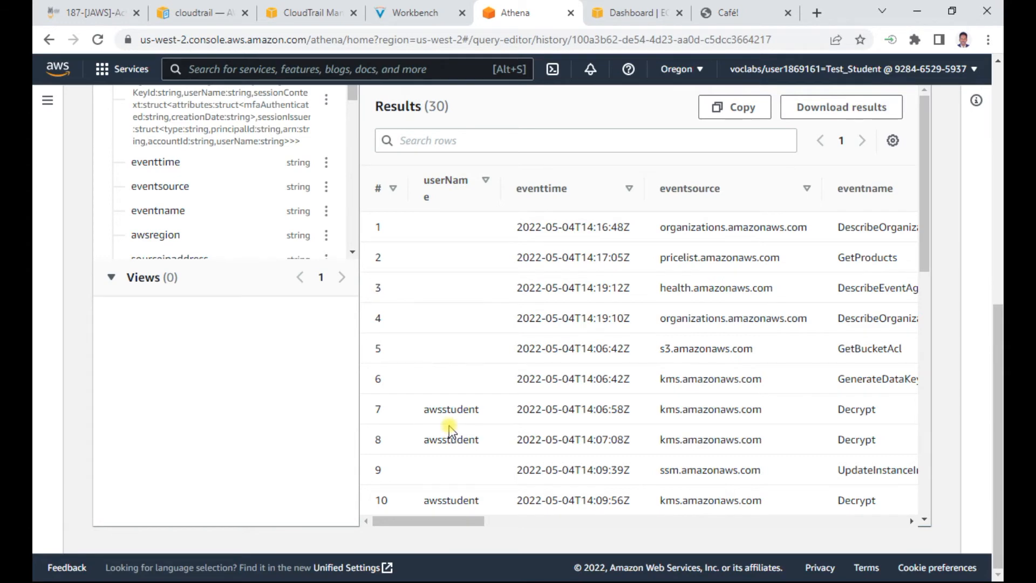
scroll(450, 424, down, 3)
scroll(450, 425, up, 3)
drag(453, 520, 412, 518)
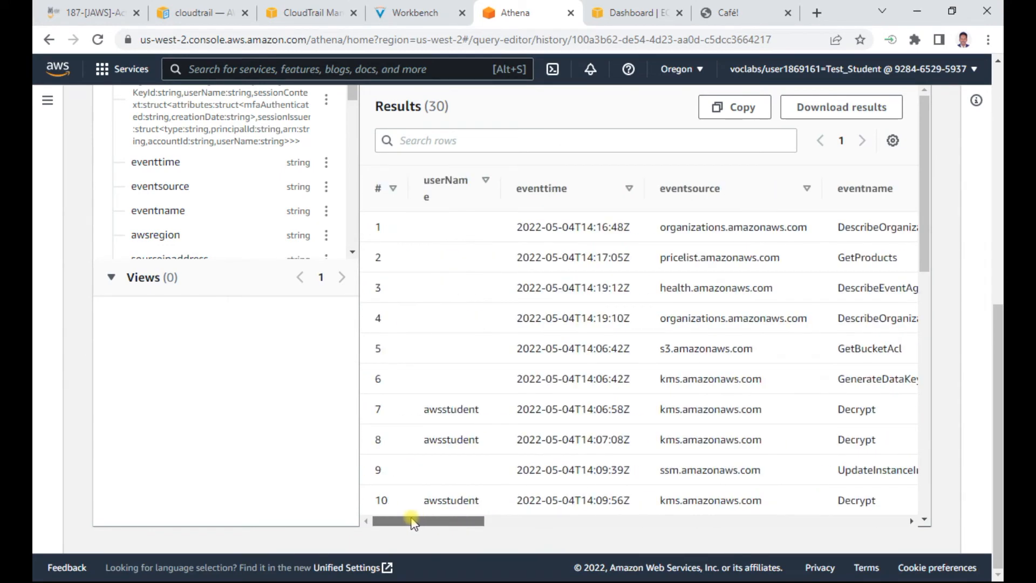
scroll(481, 409, down, 3)
scroll(482, 409, down, 5)
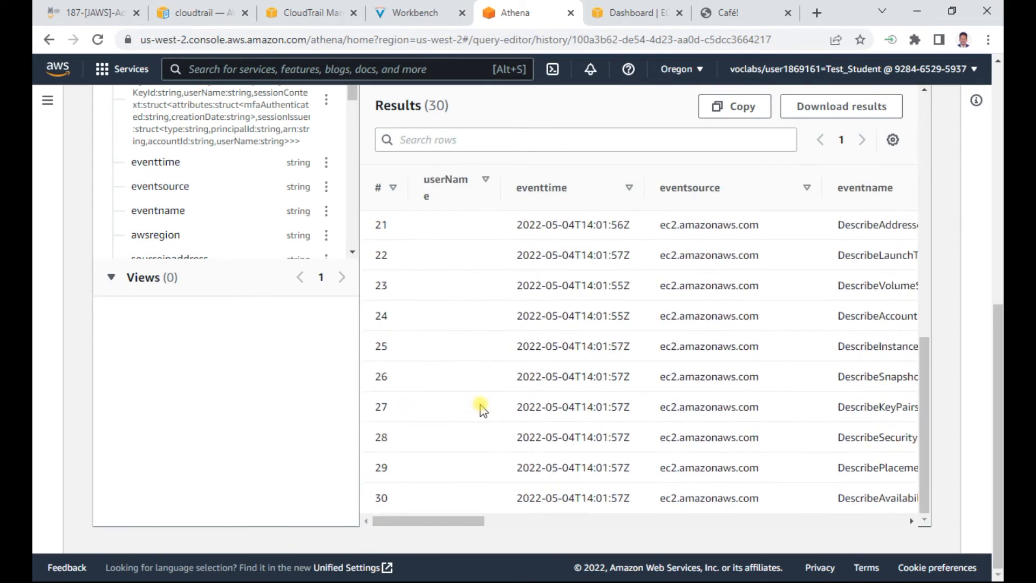
scroll(566, 435, up, 10)
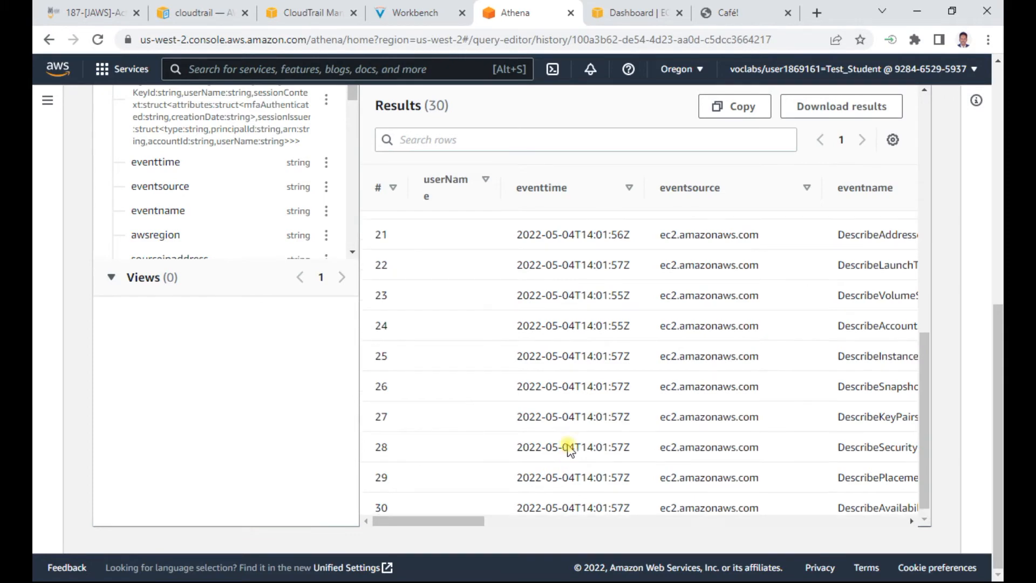
Read the lab's note on finding who modified the Café Web Server's security group, and examine Athena's results again.
click(421, 13)
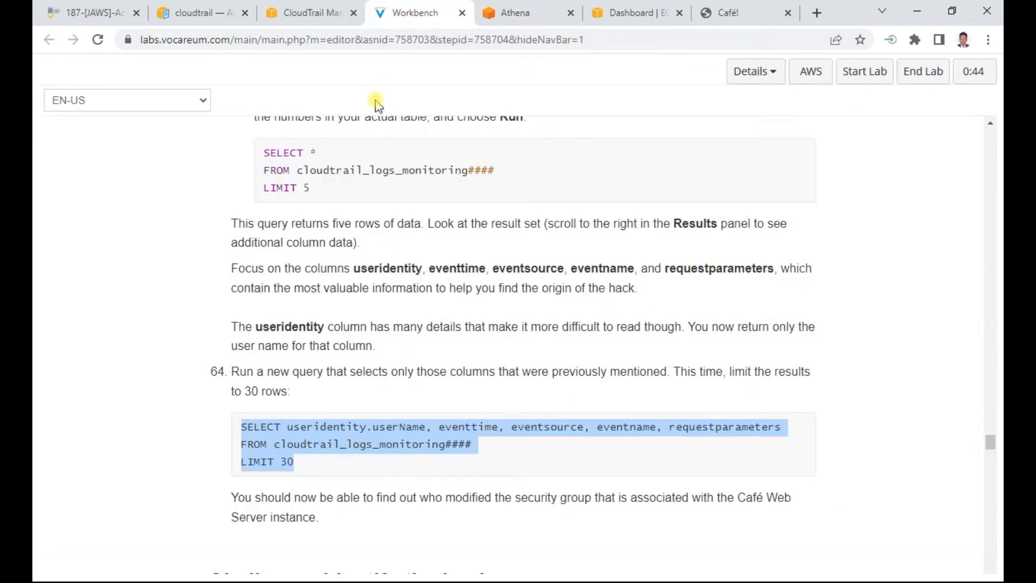
scroll(421, 411, down, 1)
drag(337, 419, 789, 427)
double_click(279, 442)
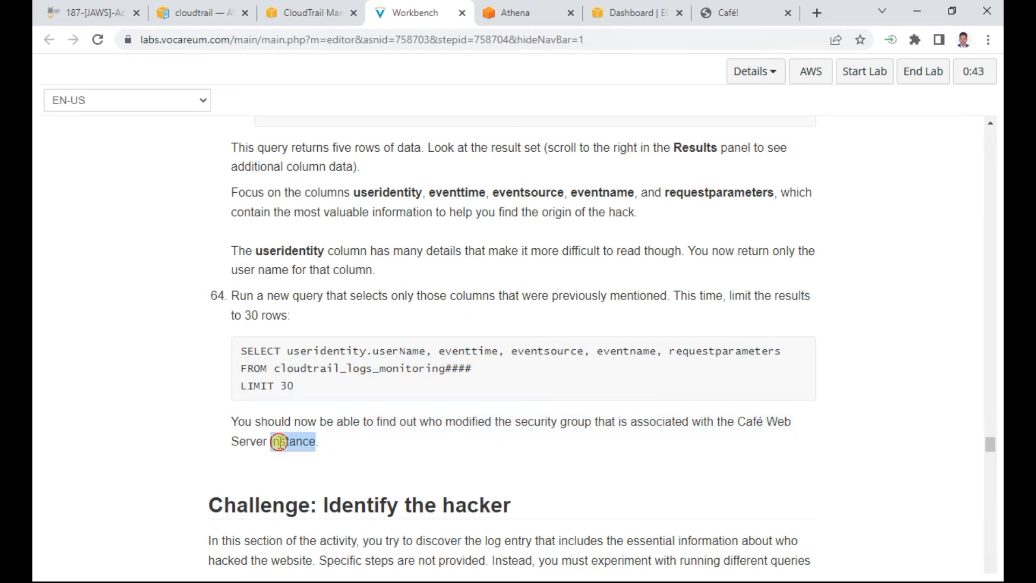
click(523, 21)
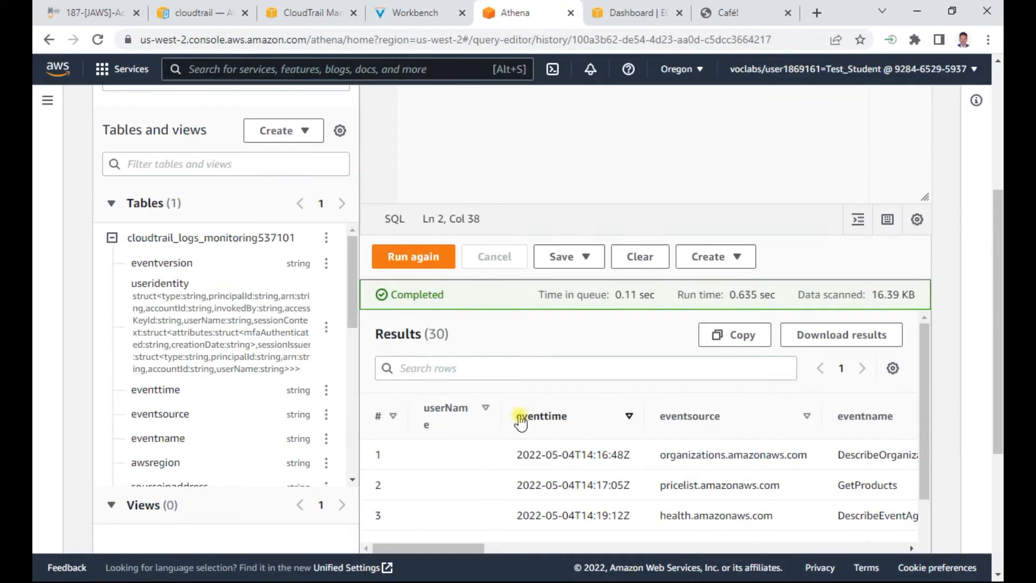
scroll(485, 439, down, 2)
scroll(589, 472, up, 2)
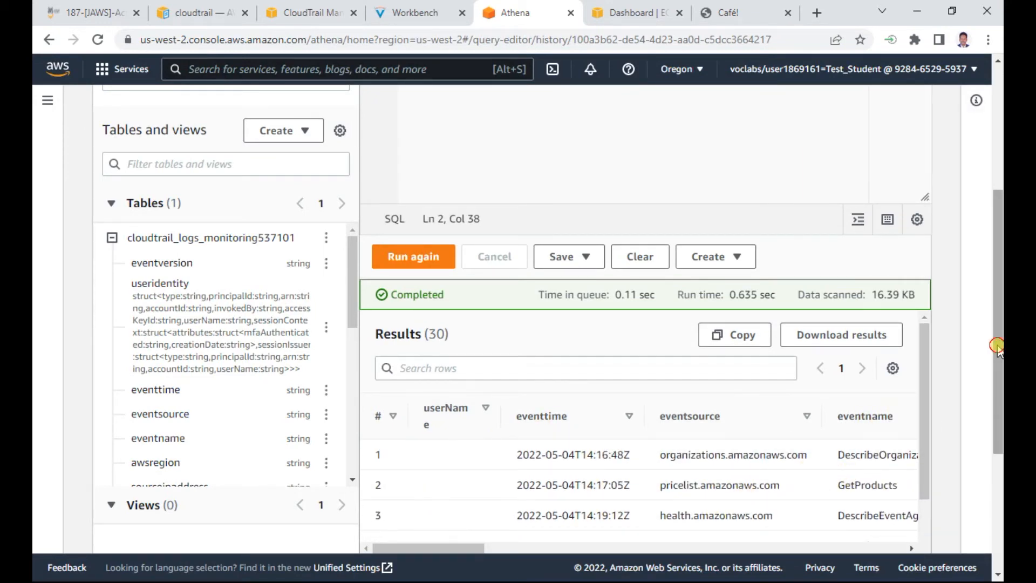
scroll(996, 345, down, 4)
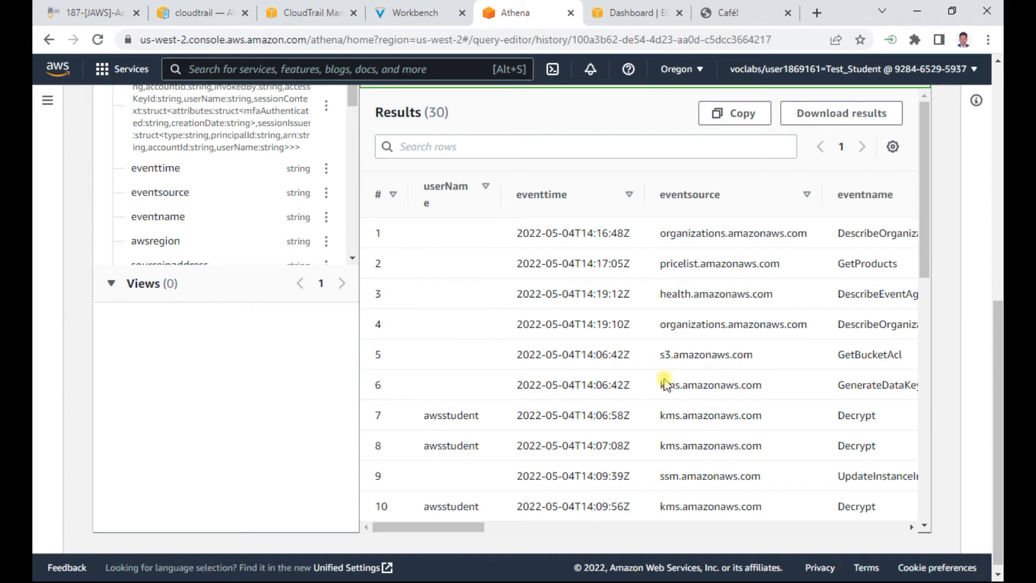
Look through the LIMIT 30 results again, comparing the userName, eventtime, eventsource and eventname columns.
drag(927, 221, 956, 452)
drag(458, 527, 388, 528)
scroll(563, 428, up, 6)
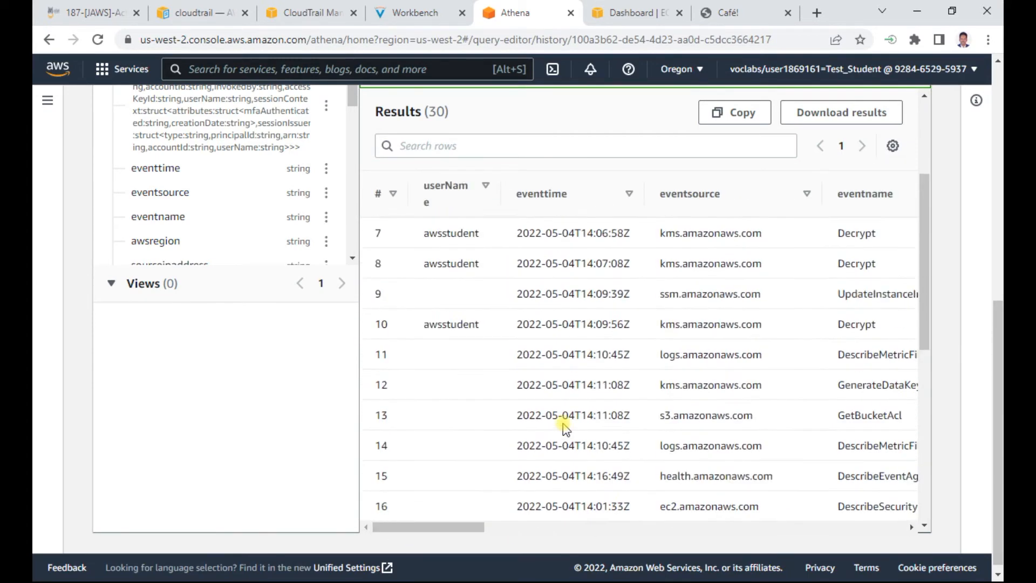
scroll(563, 428, up, 3)
scroll(555, 423, up, 8)
scroll(470, 200, up, 2)
Switch to the lab instructions and read the "Challenge: Identify the hacker" section, going through Tip 1 in detail.
click(414, 12)
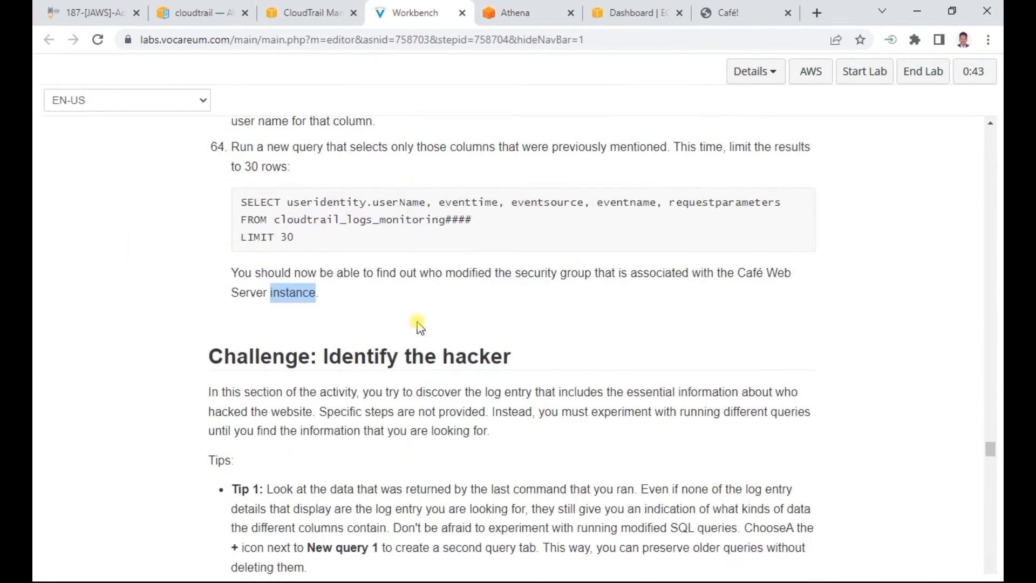
scroll(420, 326, down, 2)
scroll(388, 309, down, 3)
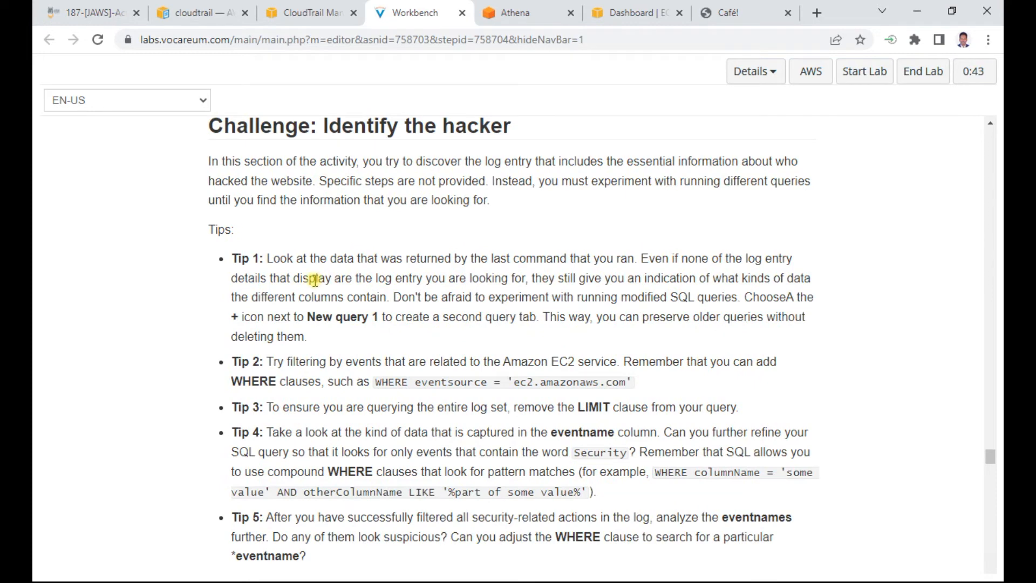
scroll(294, 463, down, 4)
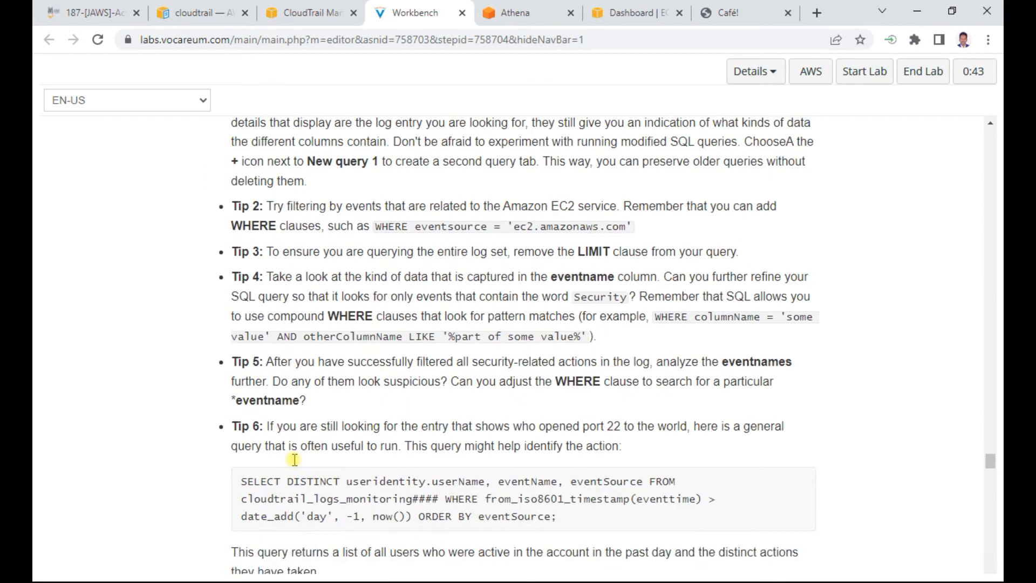
scroll(296, 464, up, 2)
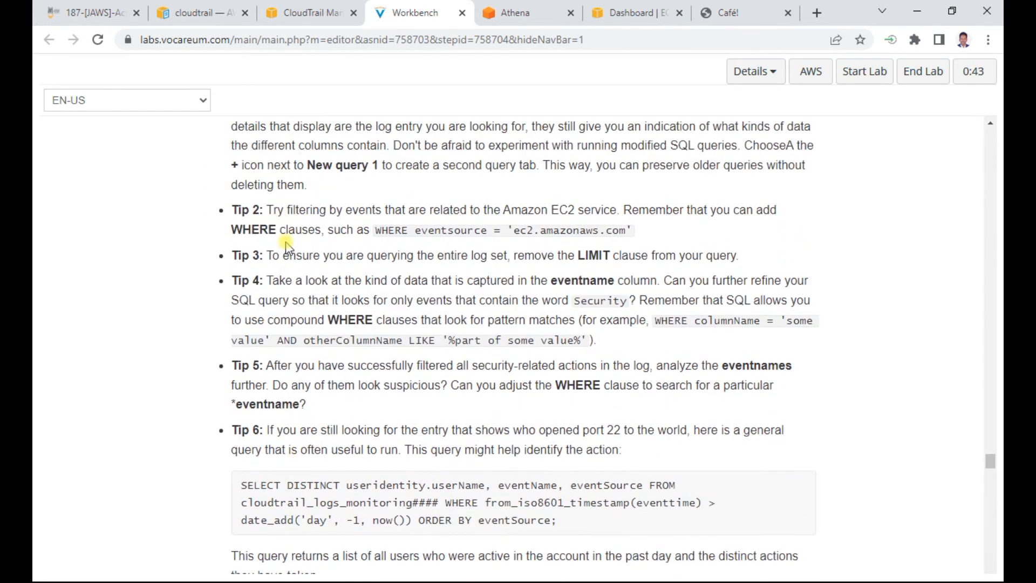
scroll(296, 238, up, 2)
drag(340, 179, 548, 197)
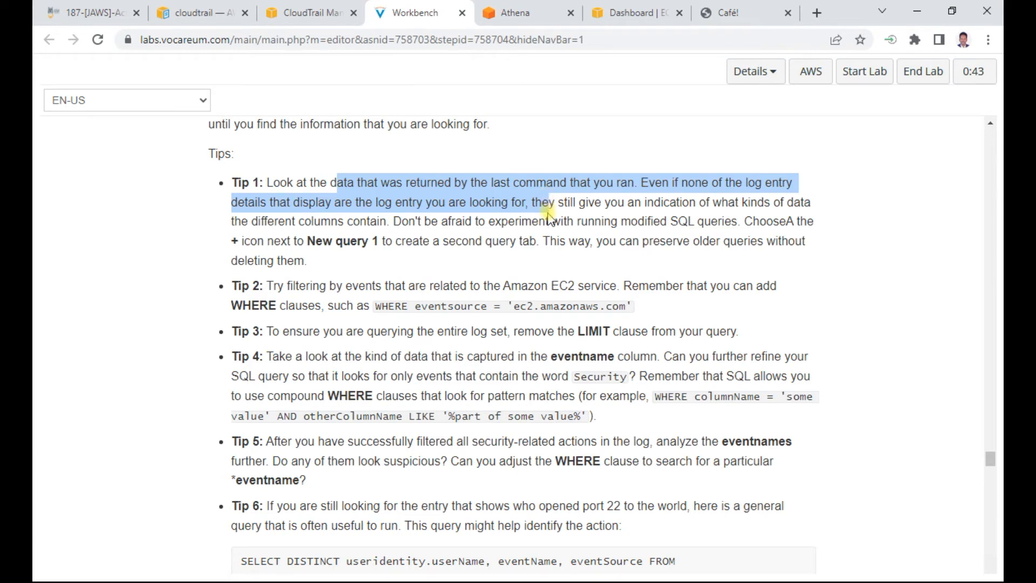
drag(549, 217, 551, 222)
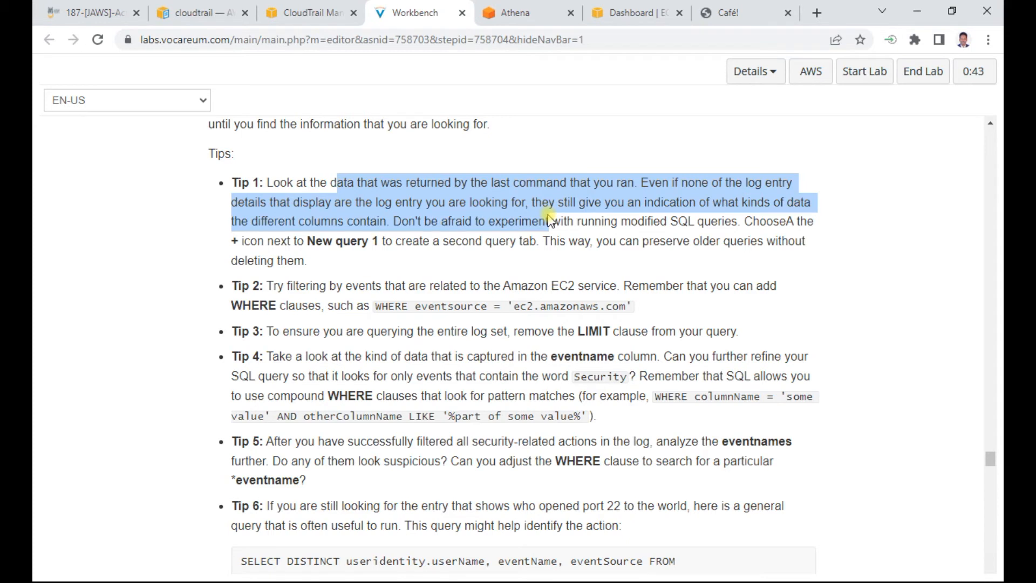
drag(549, 220, 588, 216)
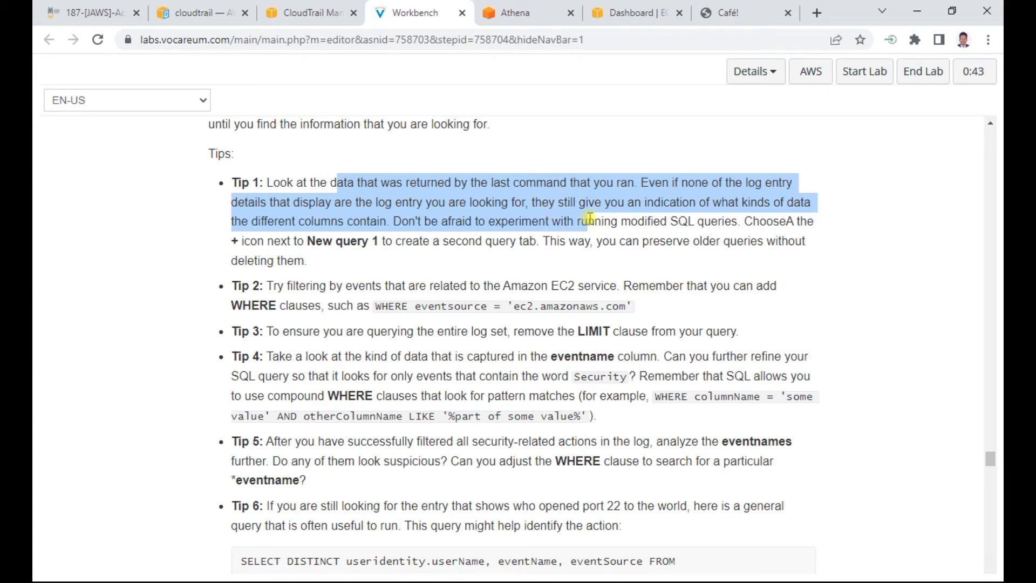
drag(590, 218, 774, 237)
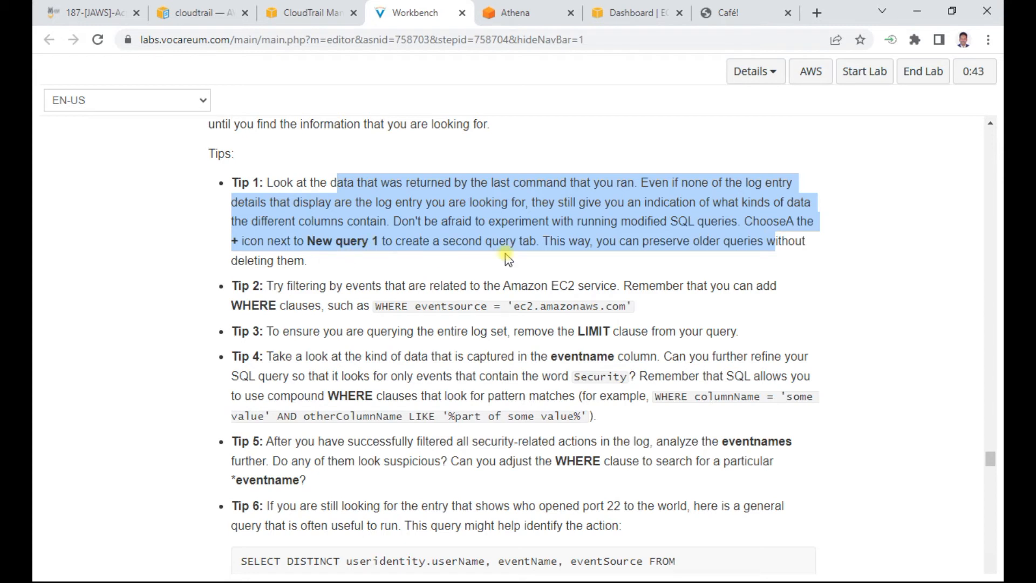
scroll(486, 258, down, 2)
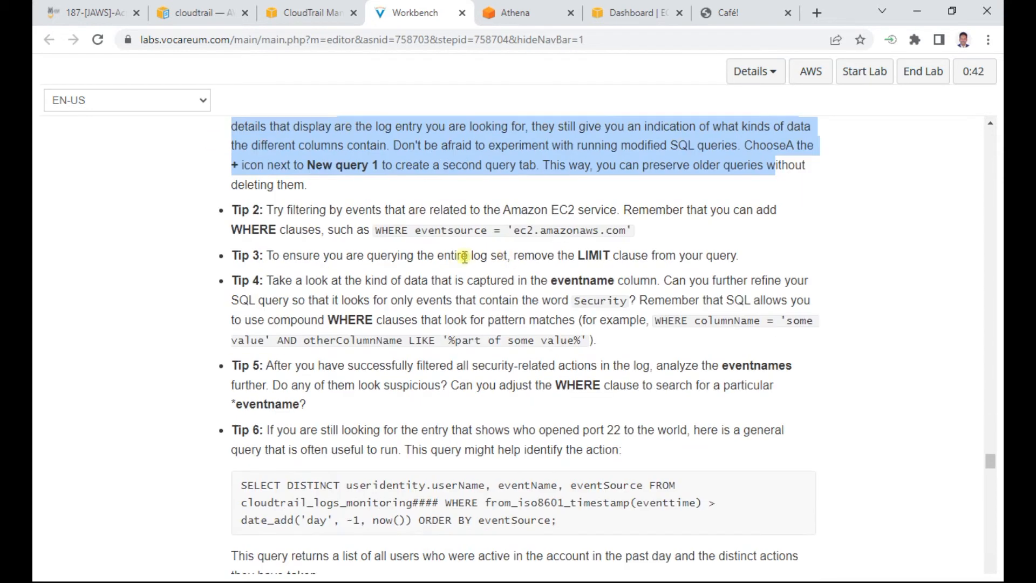
Copy the full clause WHERE eventsource = 'ec2.amazonaws.com' from Tip 2 of the lab instructions.
drag(417, 229, 629, 231)
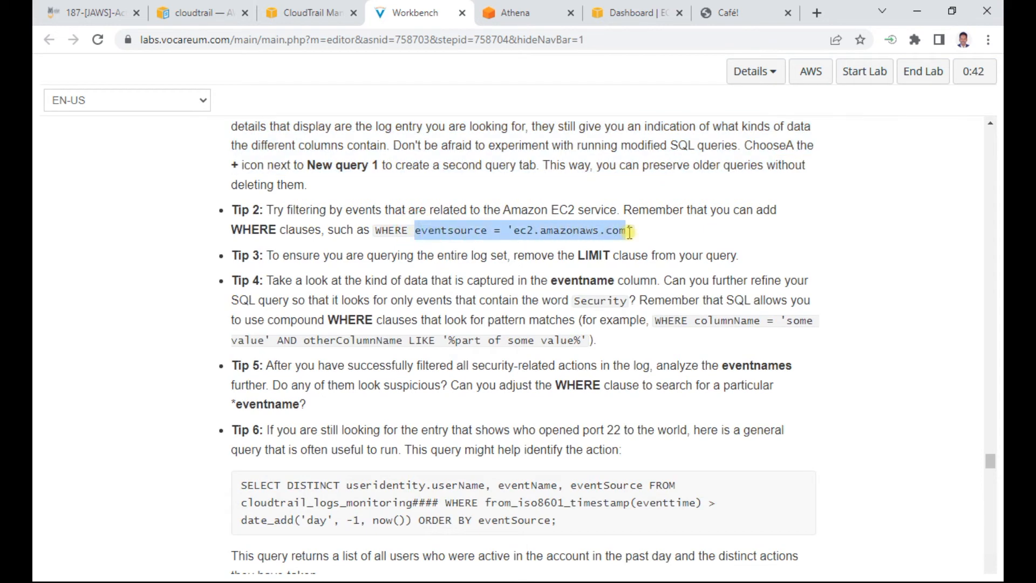
right_click(578, 230)
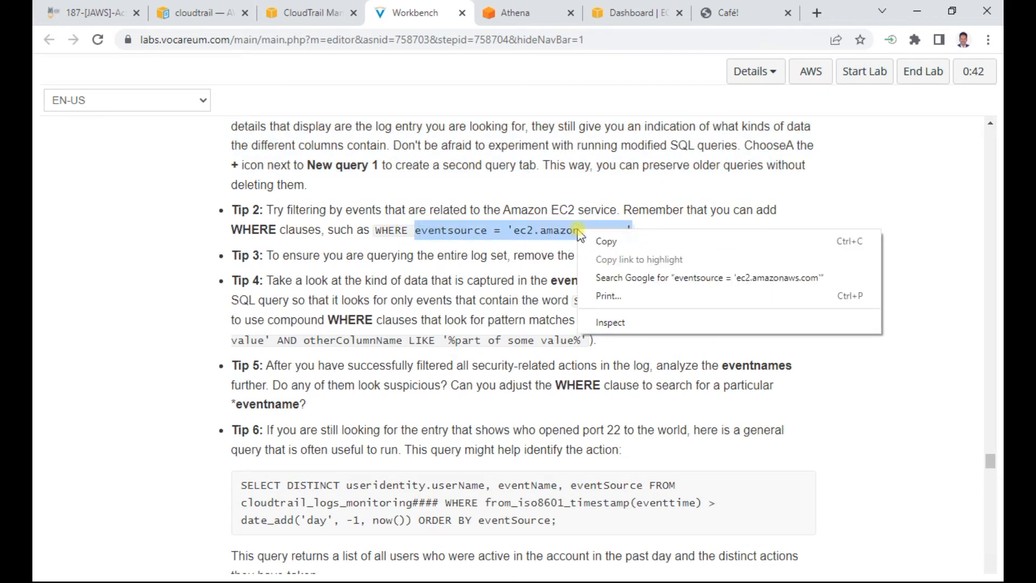
click(596, 238)
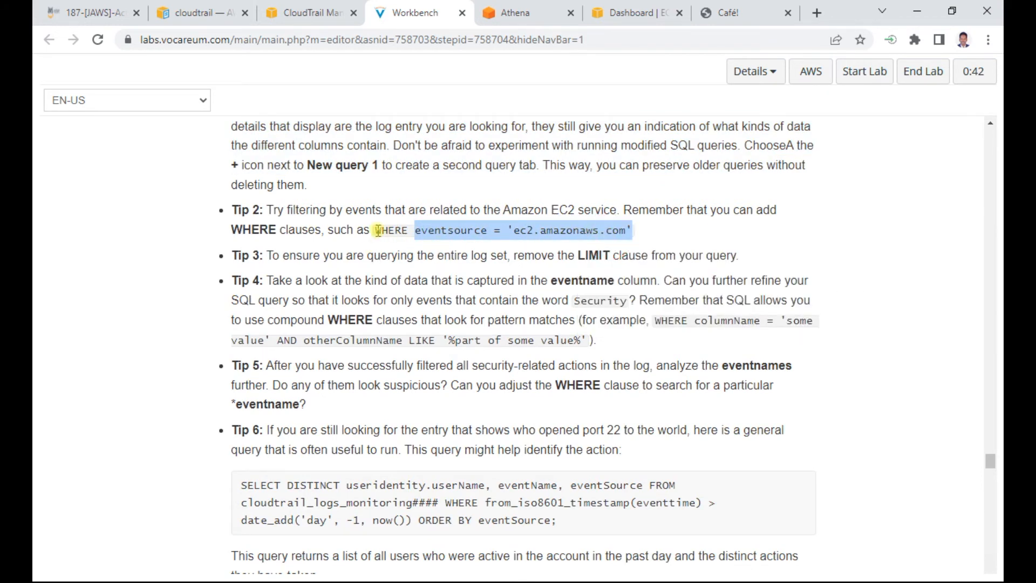
drag(377, 230, 646, 236)
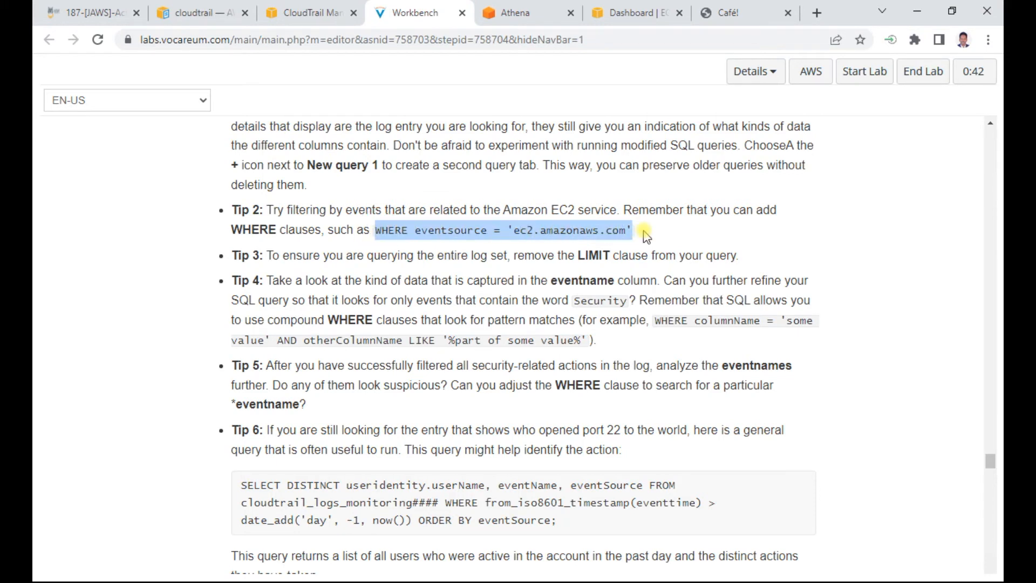
right_click(612, 230)
click(637, 237)
In Athena, insert the copied WHERE eventsource = 'ec2.amazonaws.com' clause between the FROM and LIMIT lines and run the query.
click(533, 12)
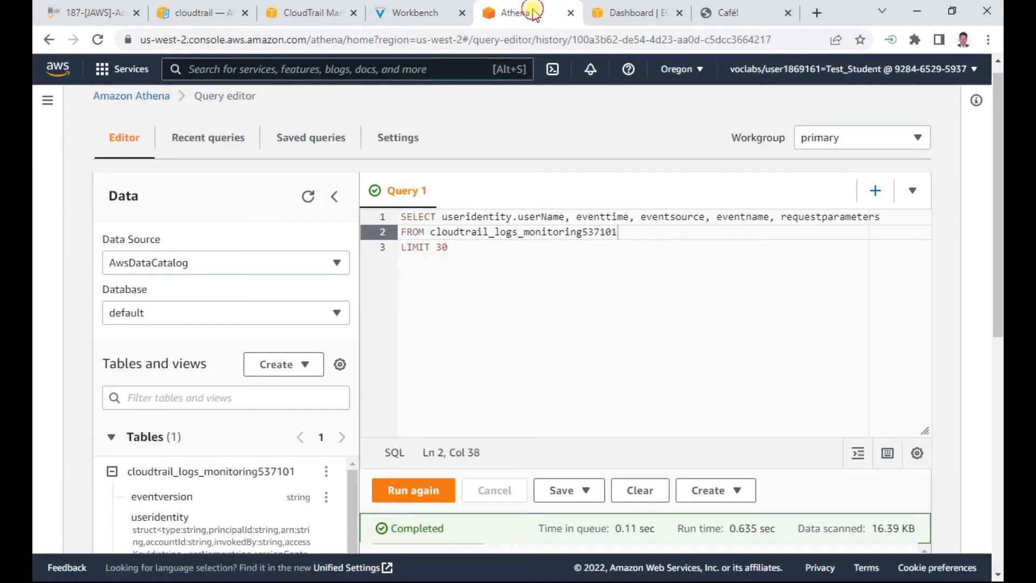
click(630, 233)
key(Return)
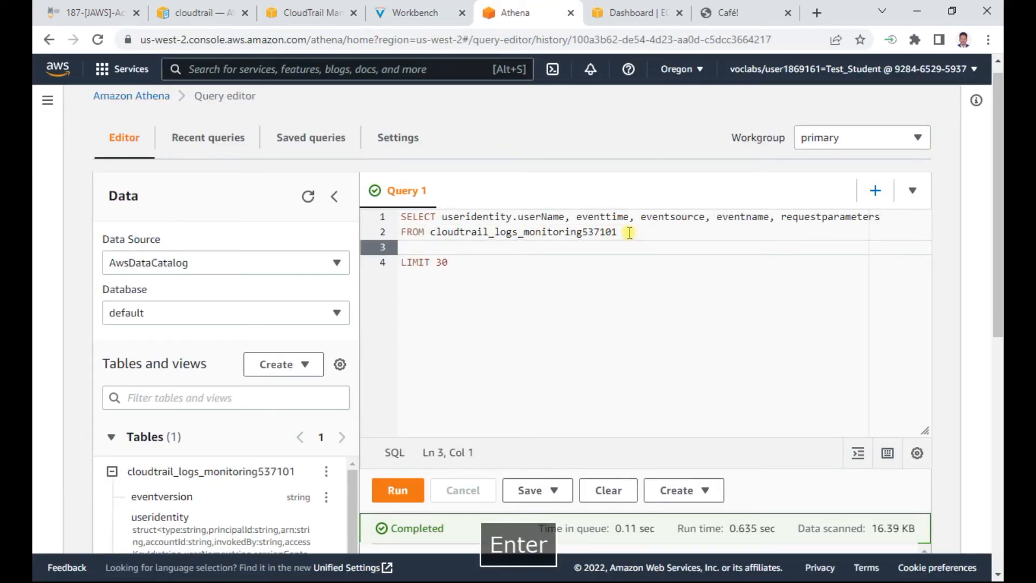
key(ctrl+v)
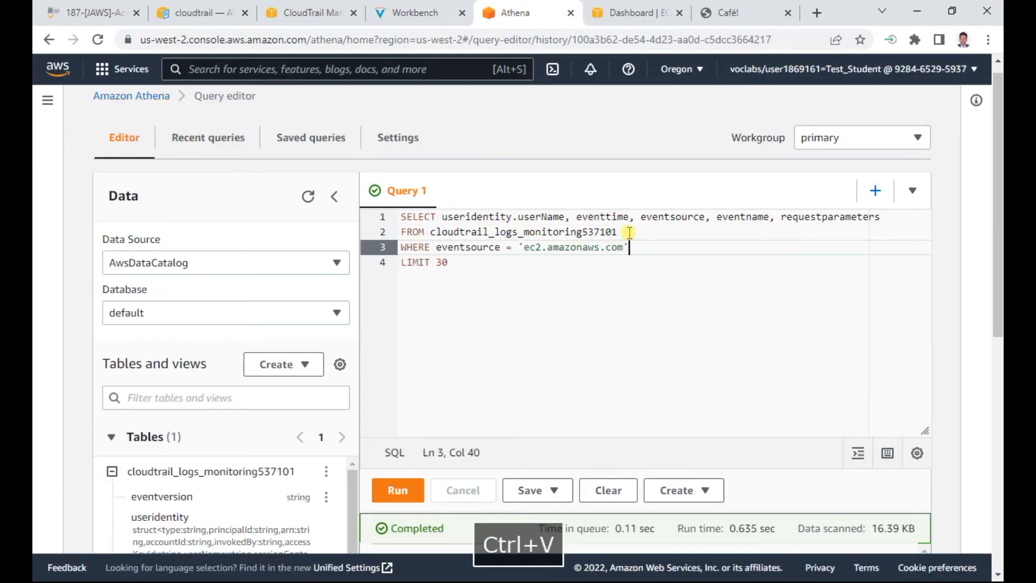
click(391, 492)
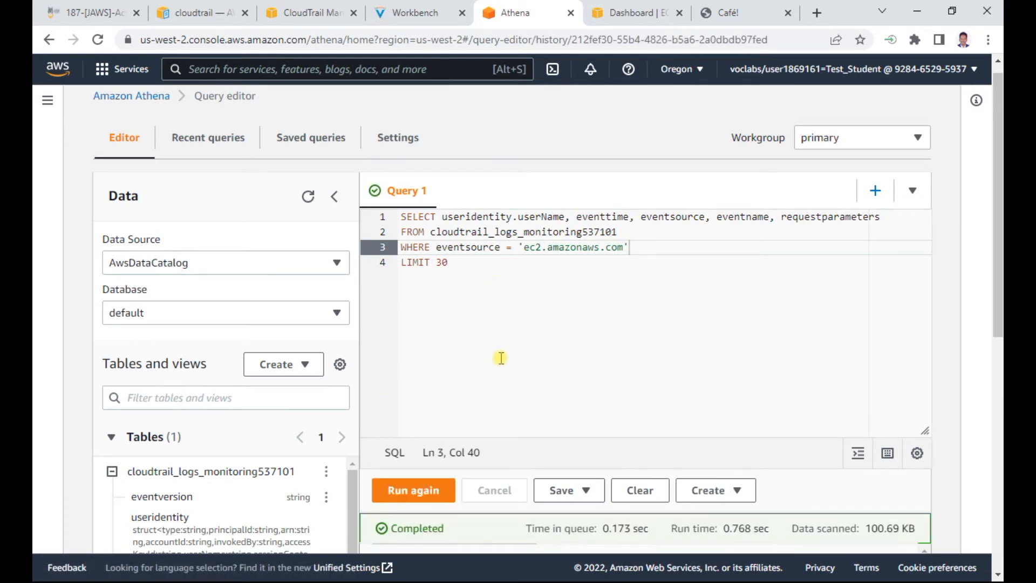
Look through the EC2-filtered results, examining the userName and eventname columns across all rows.
scroll(500, 340, down, 5)
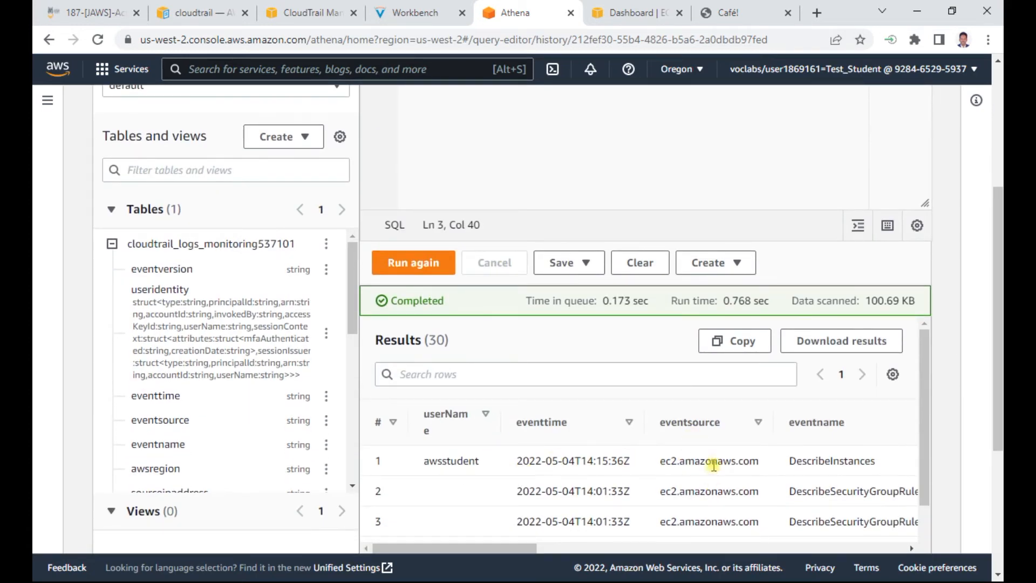
scroll(711, 490, down, 5)
scroll(711, 490, up, 2)
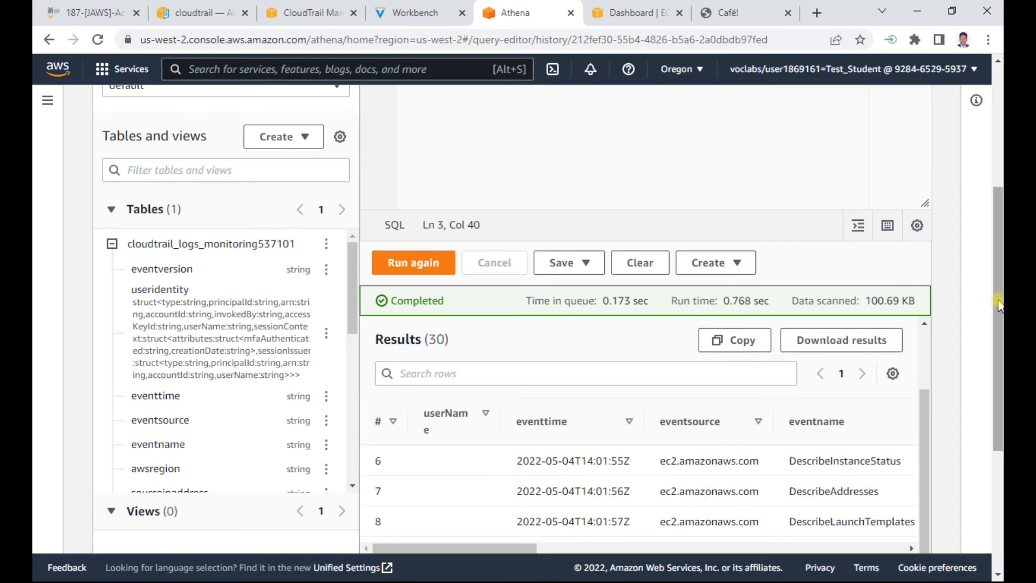
scroll(989, 312, down, 4)
scroll(669, 361, down, 8)
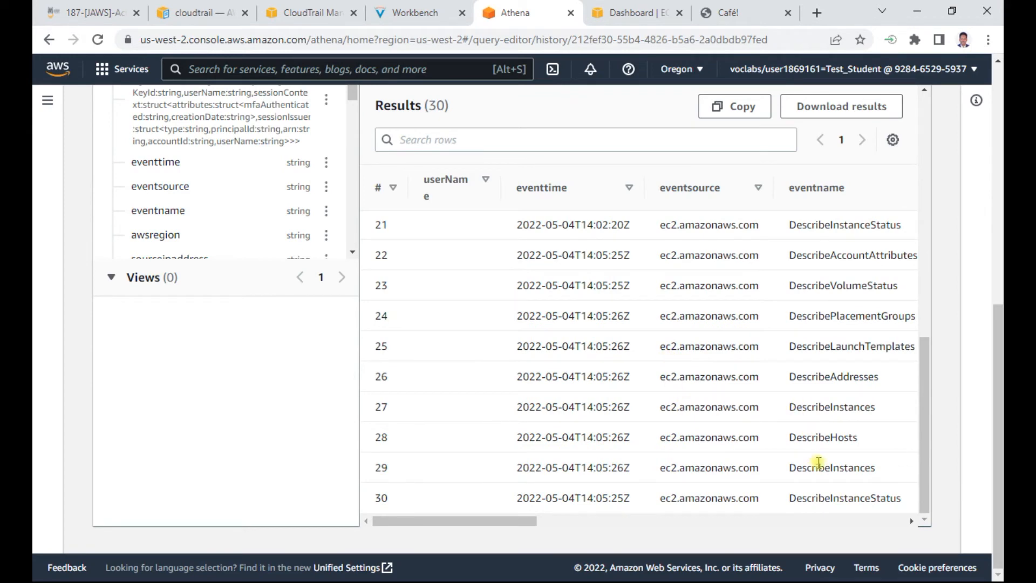
scroll(742, 402, up, 5)
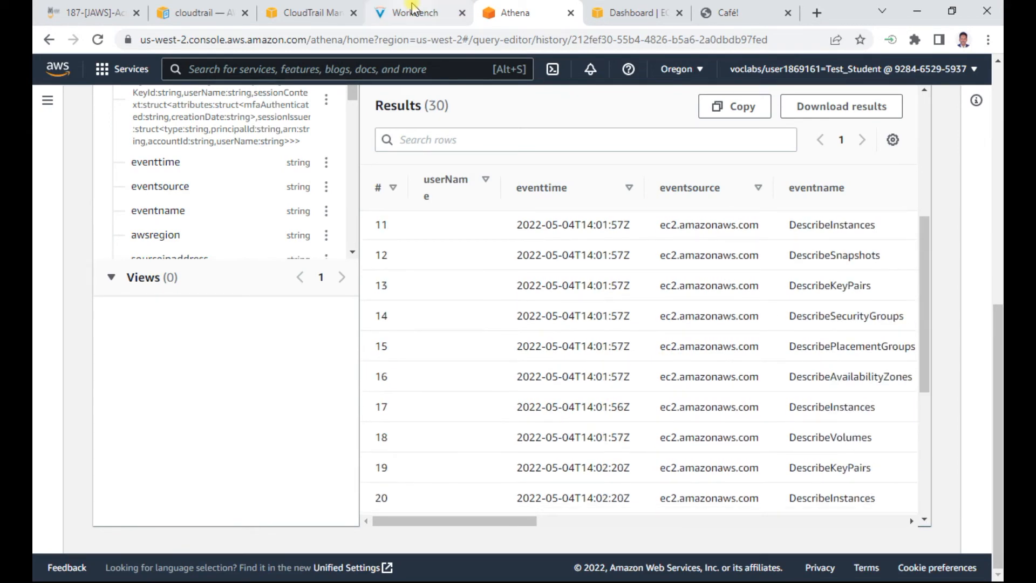
Check the lab's Tip 3, remove the LIMIT 30 line from the Athena query and run it over the entire log set.
click(413, 10)
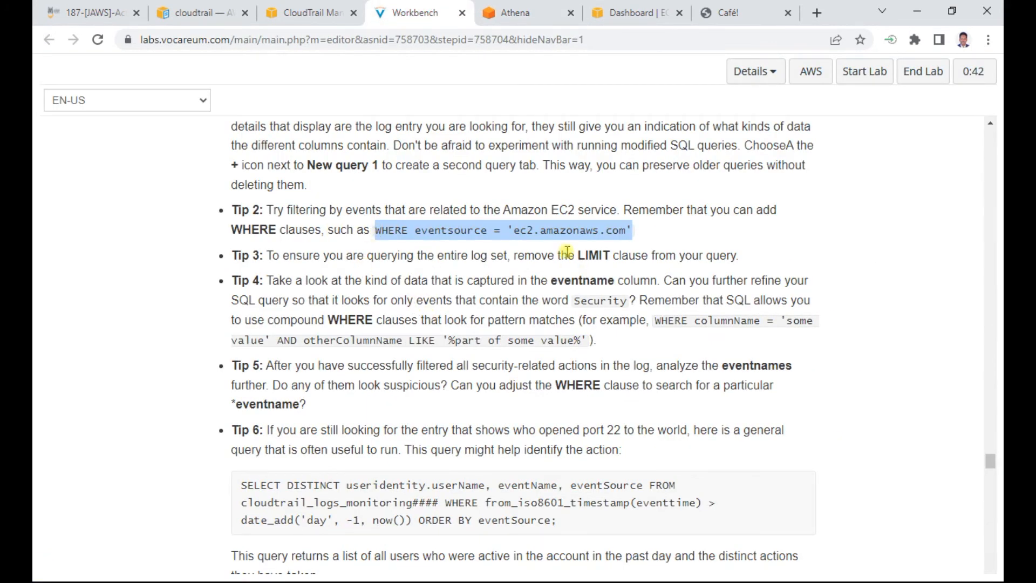
click(516, 13)
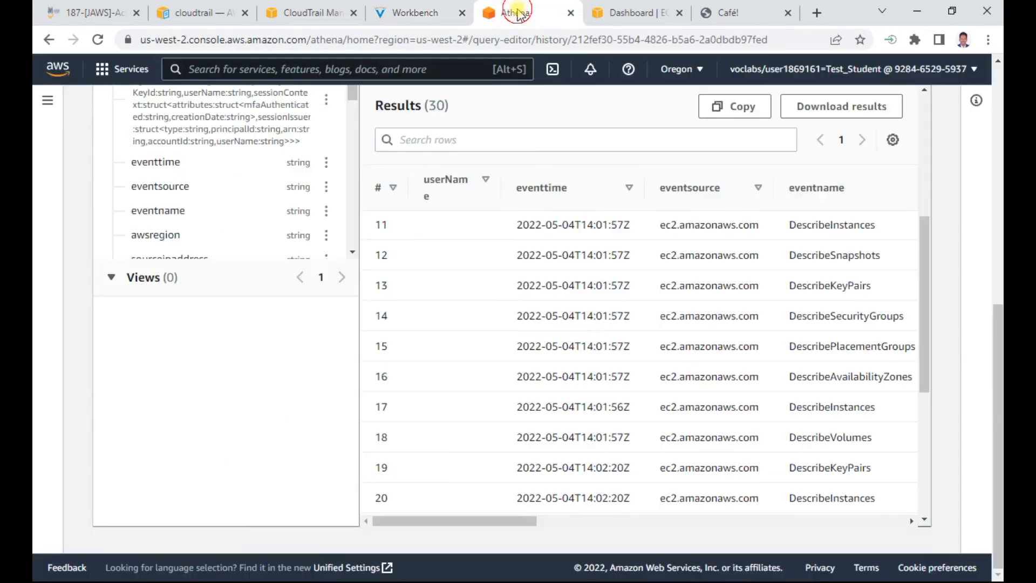
scroll(549, 200, up, 5)
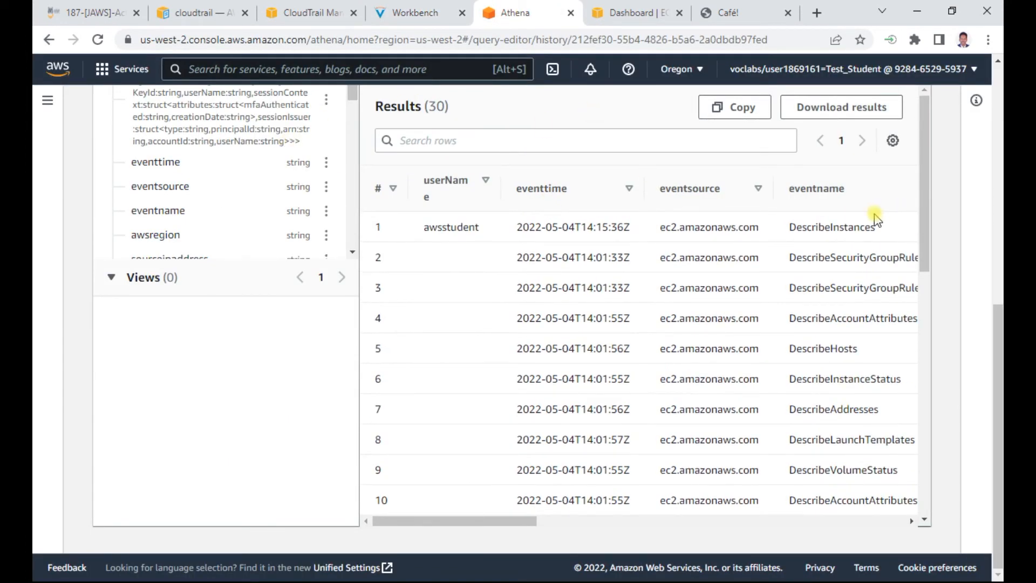
scroll(980, 314, up, 7)
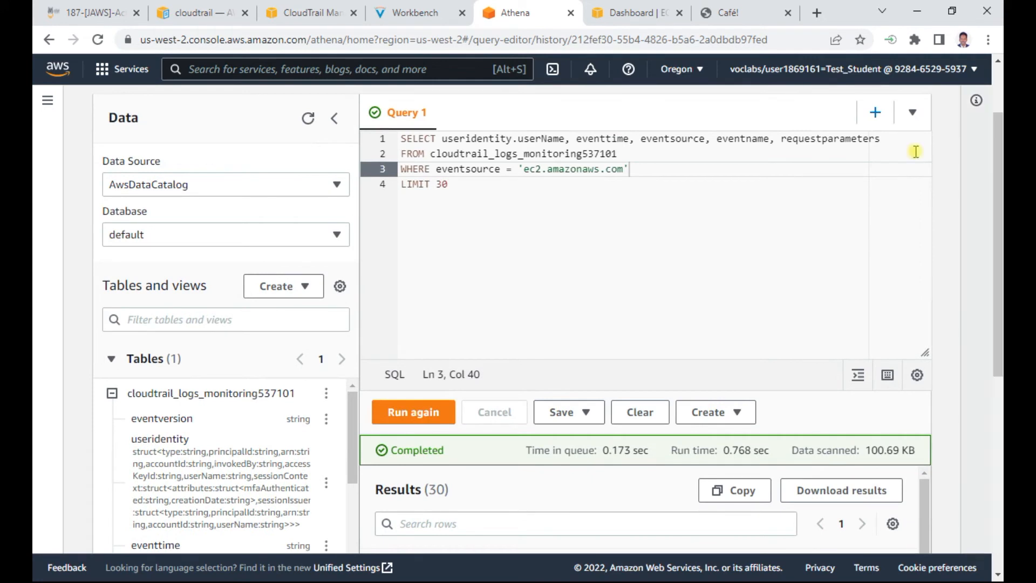
drag(453, 186, 342, 182)
click(340, 184)
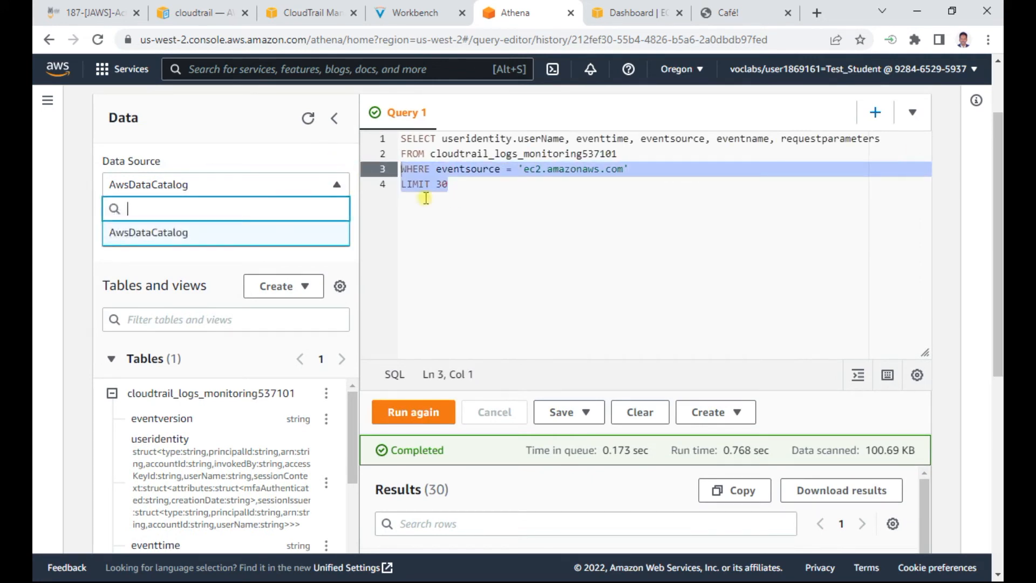
click(460, 189)
drag(456, 185, 378, 186)
key(BackSpace)
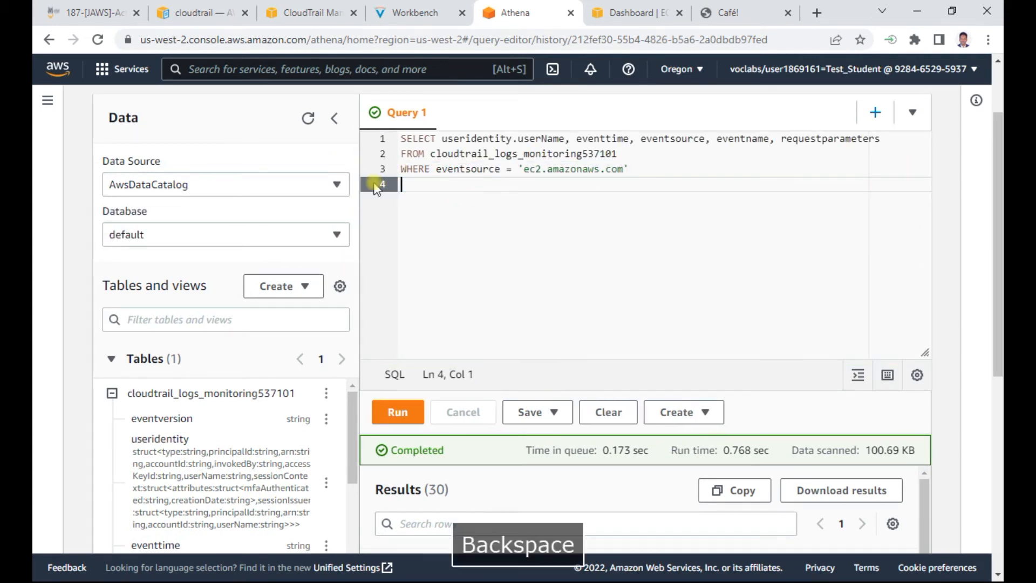
click(385, 409)
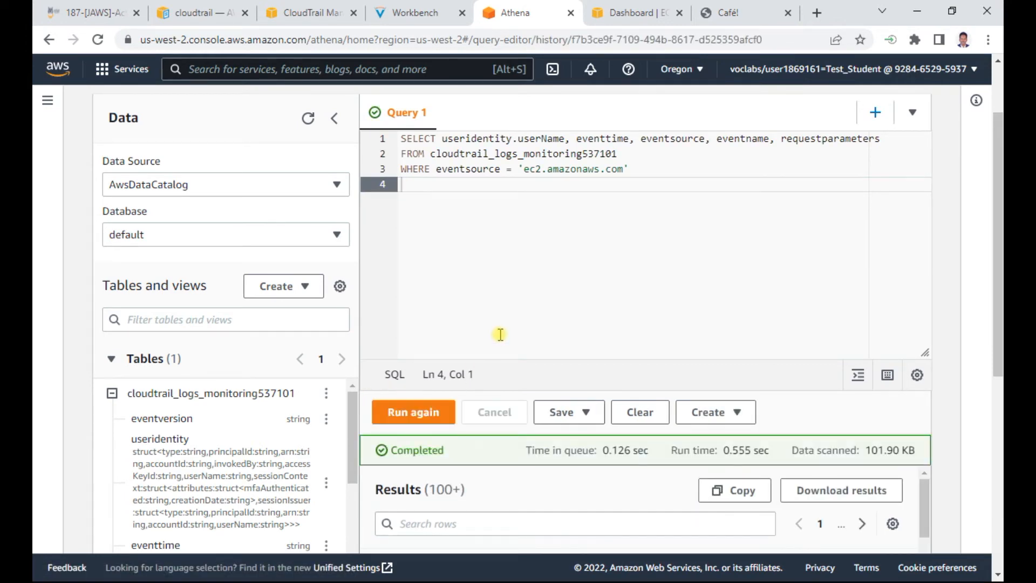
Examine the event names and user names in the EC2 results returned without the row limit.
scroll(500, 335, down, 4)
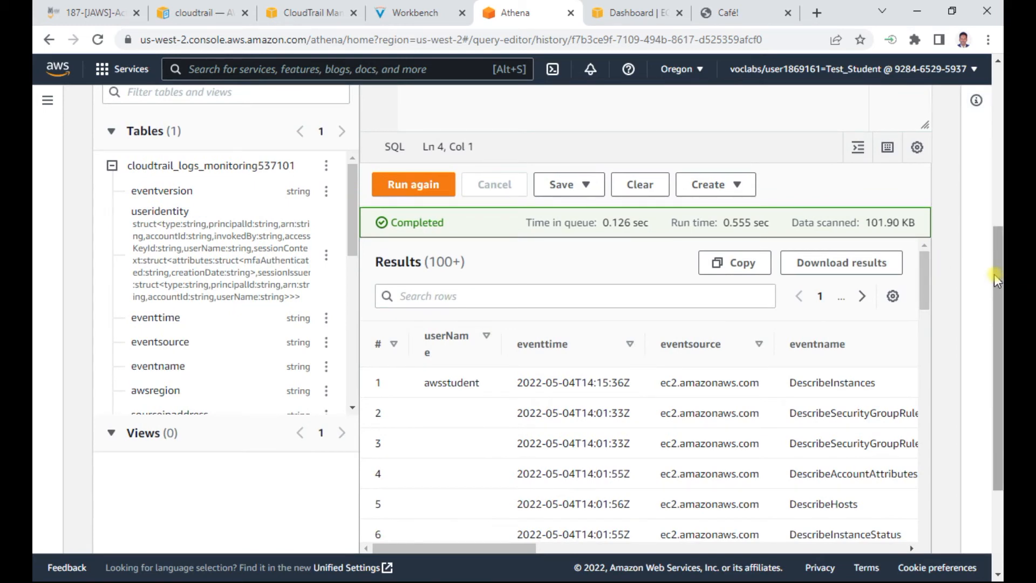
scroll(997, 280, down, 1)
drag(925, 228, 906, 313)
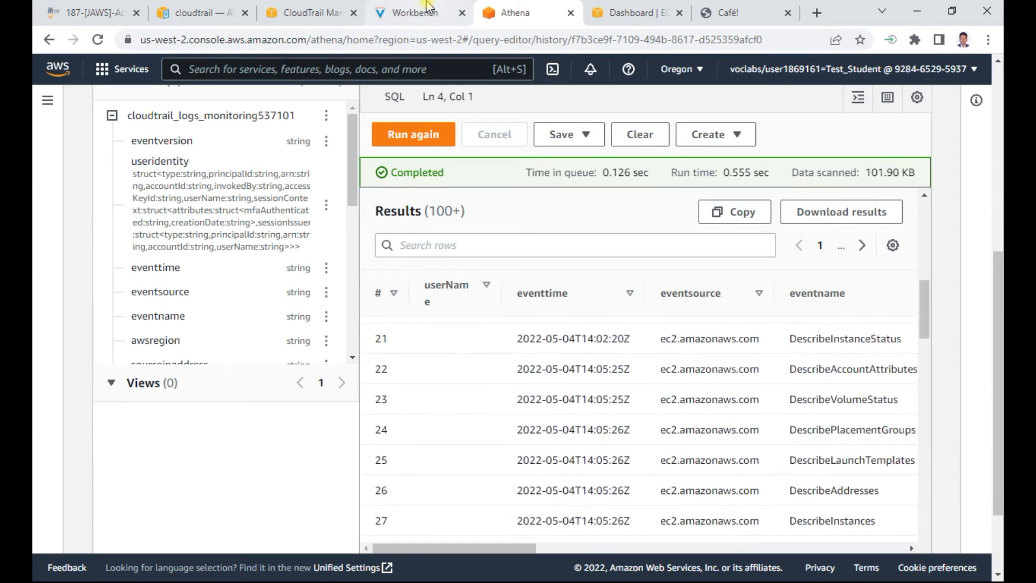
Read Tips 4 to 6 in the lab instructions, including the suggested SELECT DISTINCT query and the information to identify.
click(416, 13)
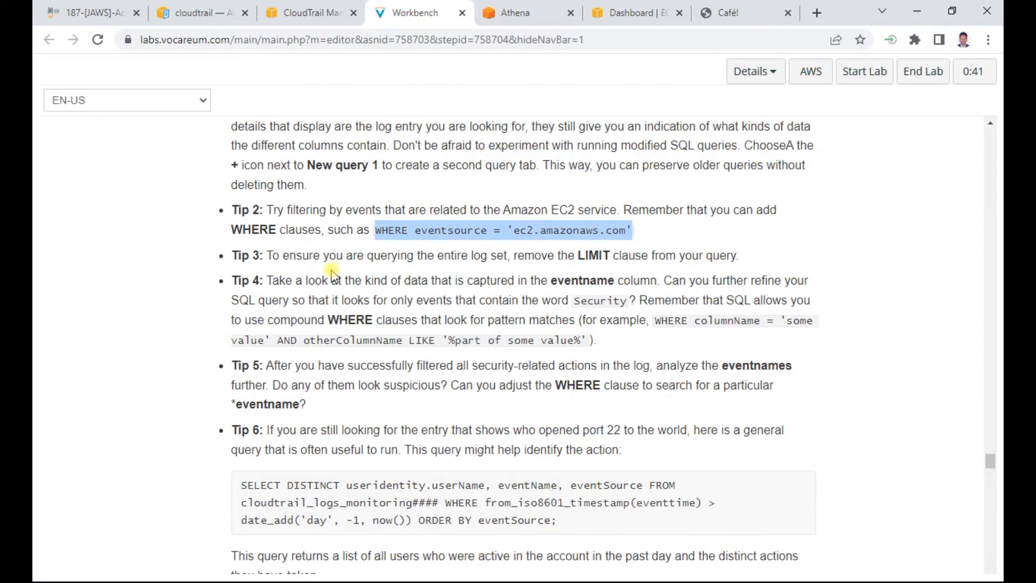
click(555, 282)
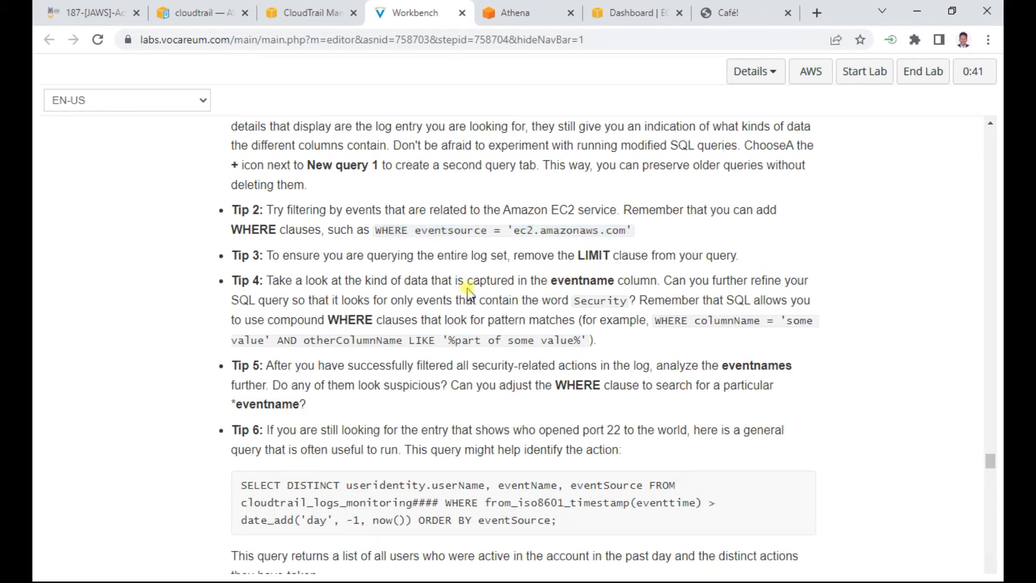
scroll(620, 220, down, 1)
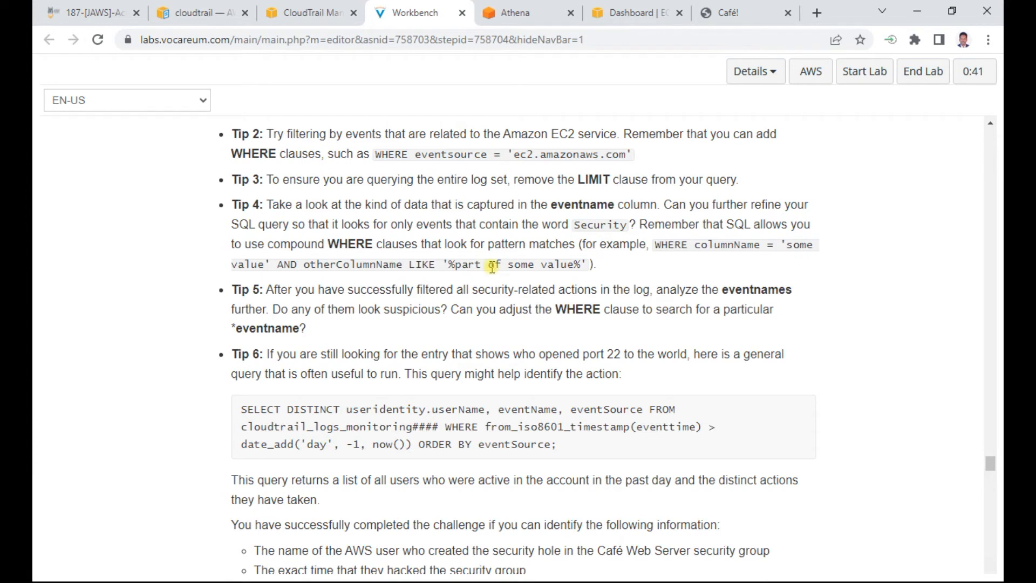
scroll(488, 267, down, 1)
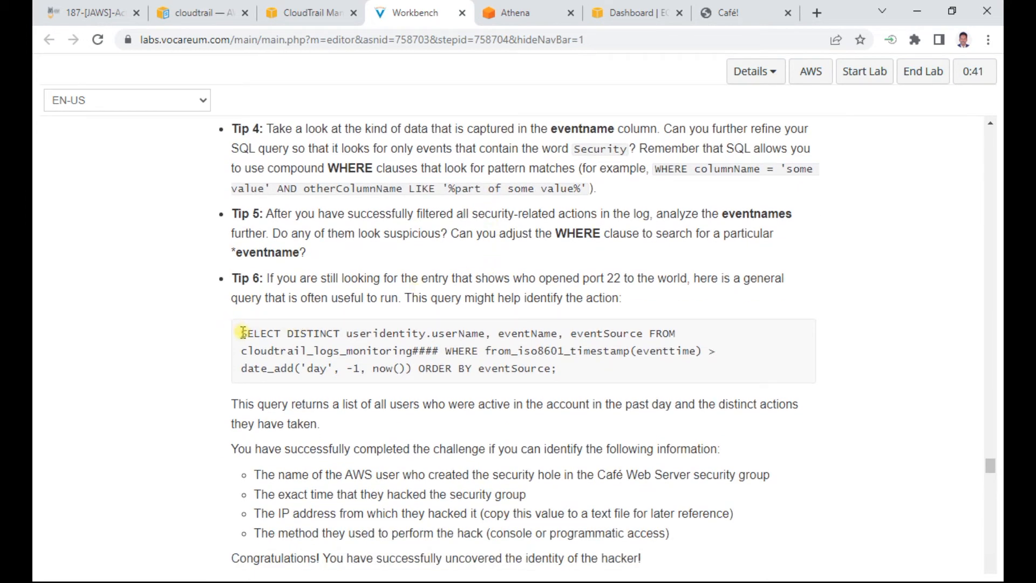
Copy the SELECT DISTINCT query from Tip 6 and paste it over the existing EC2 query in the Athena editor.
drag(240, 328, 561, 378)
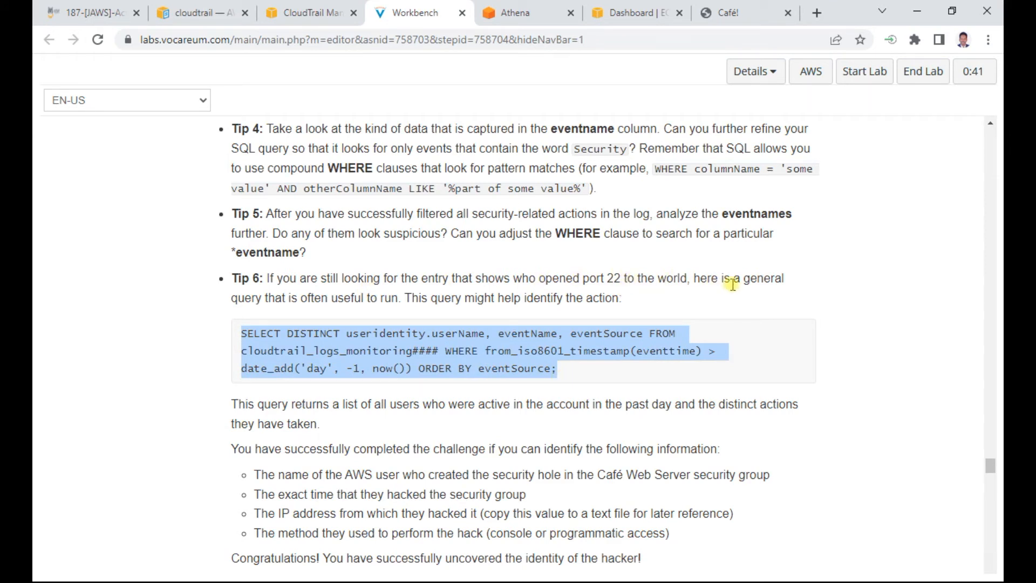
right_click(576, 326)
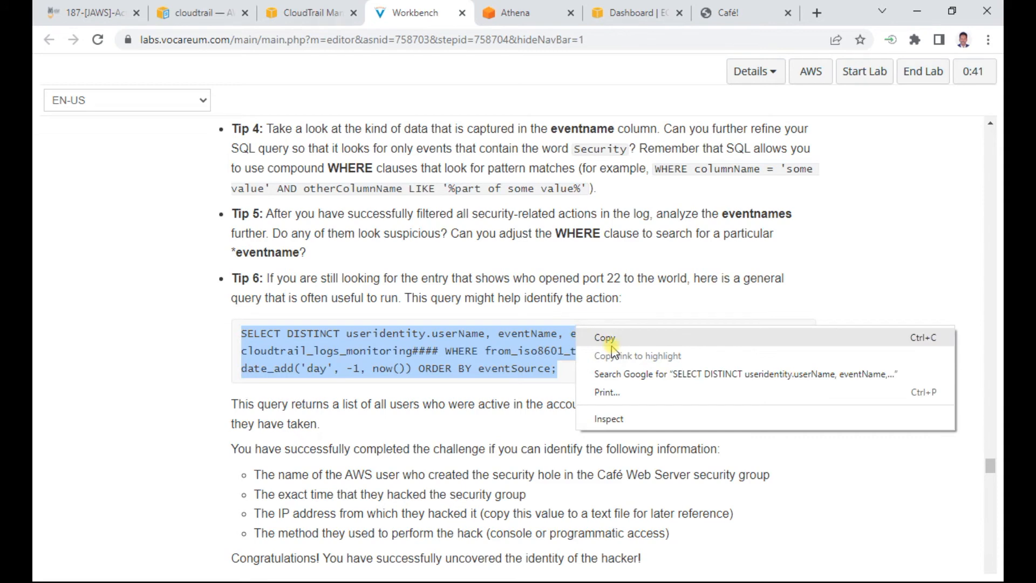
click(608, 338)
click(512, 13)
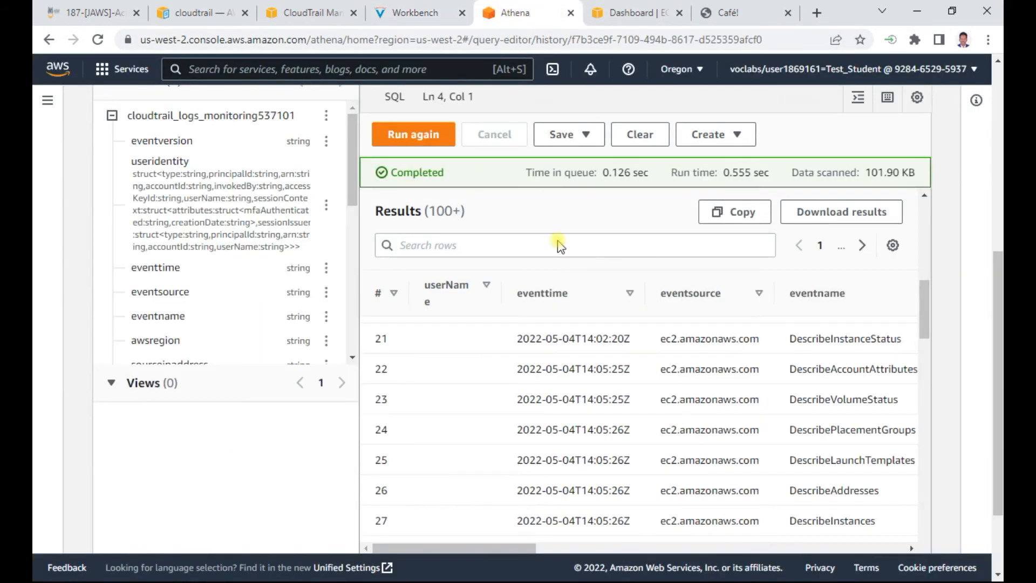
scroll(514, 239, up, 10)
scroll(994, 231, up, 6)
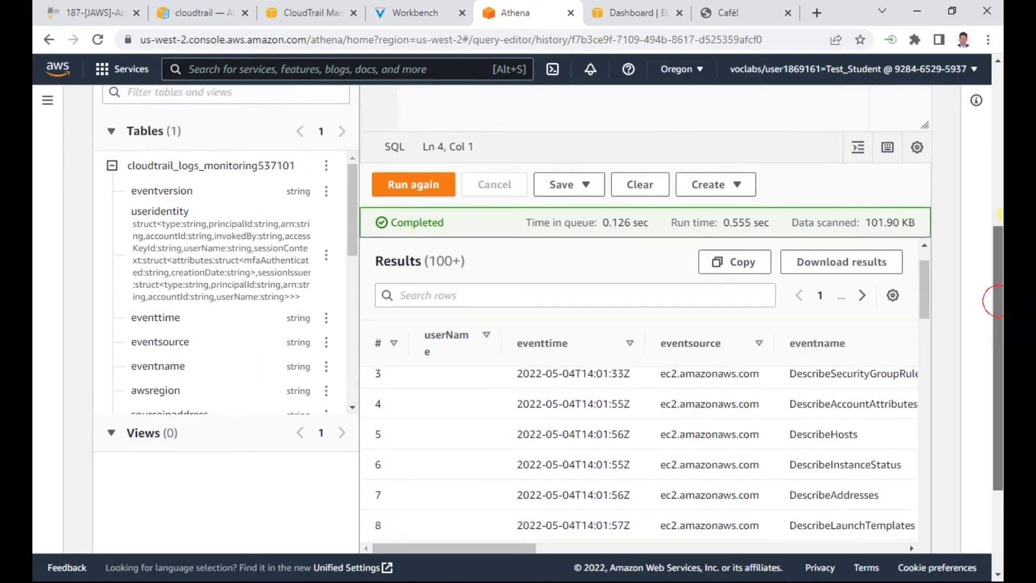
drag(633, 202, 385, 175)
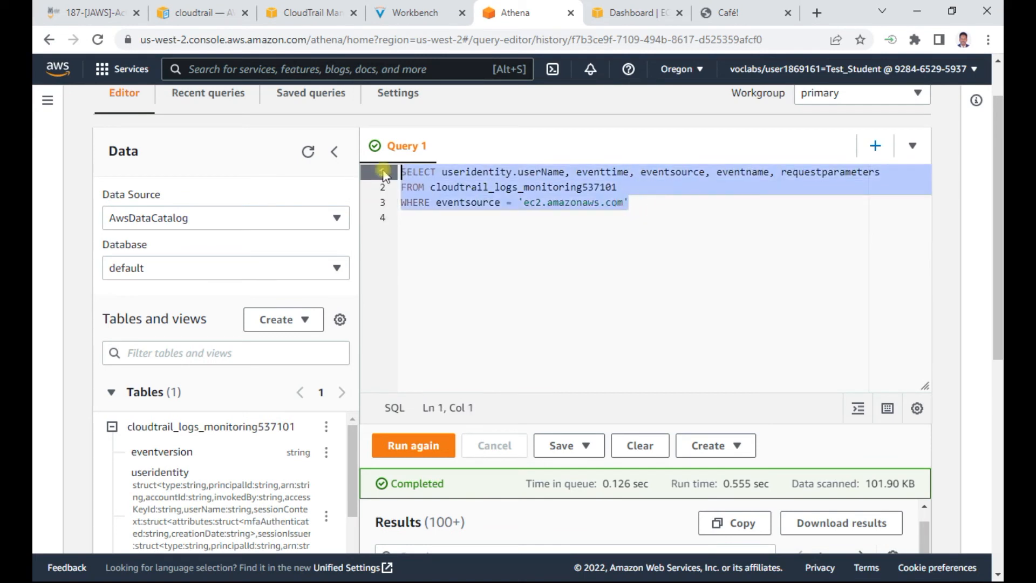
key(ctrl+v)
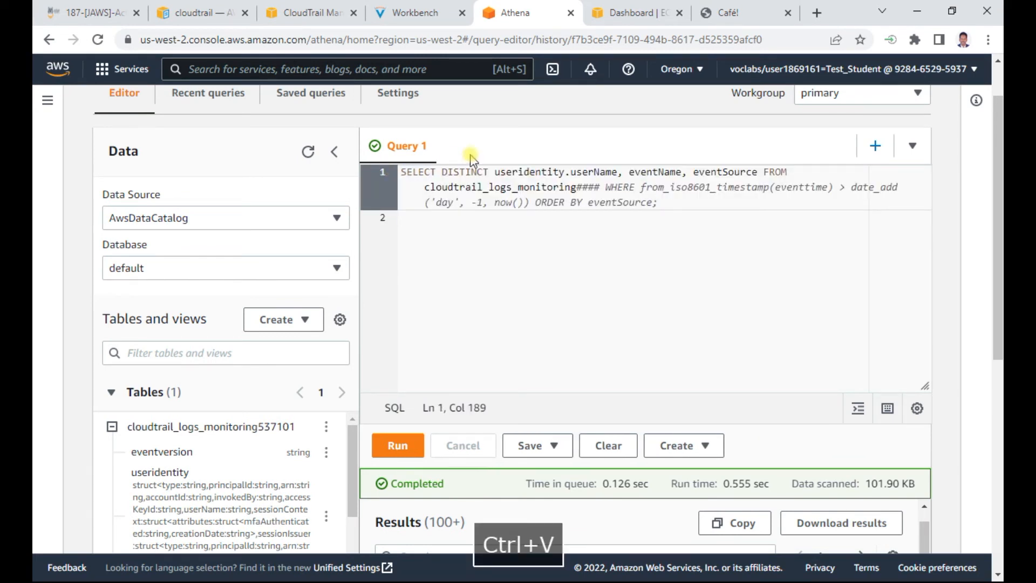
Replace the #### placeholder so the query's table name reads cloudtrail_logs_monitoring537101, and run the query.
click(602, 187)
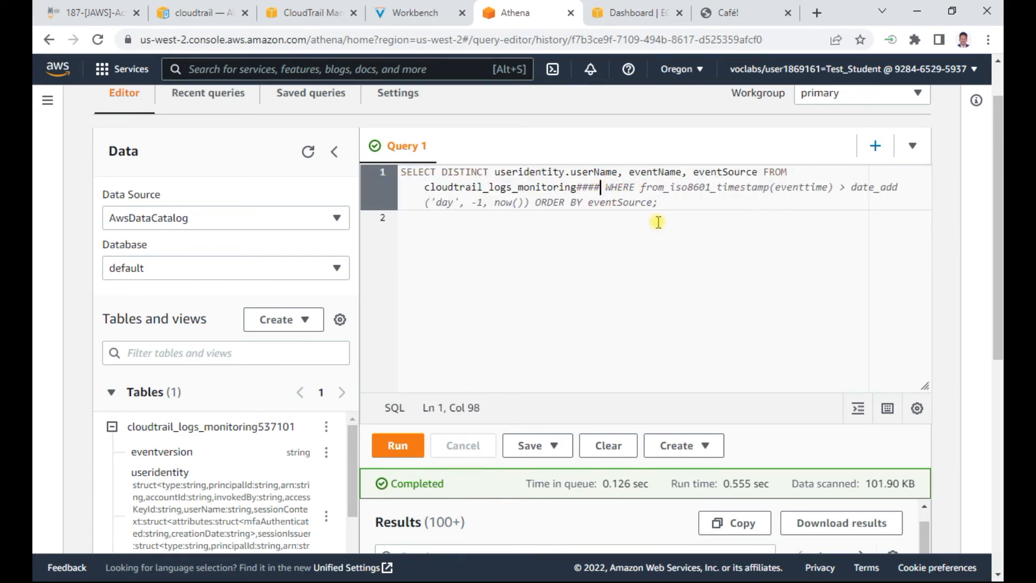
key(BackSpace)
key(BackSpace)
key(BackSpace)
key(BackSpace)
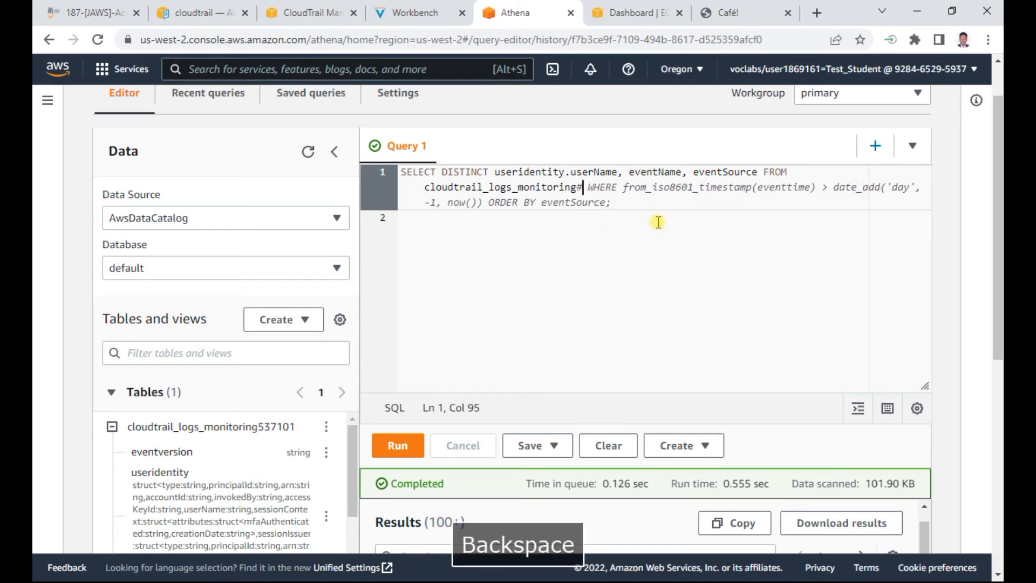
text(53710)
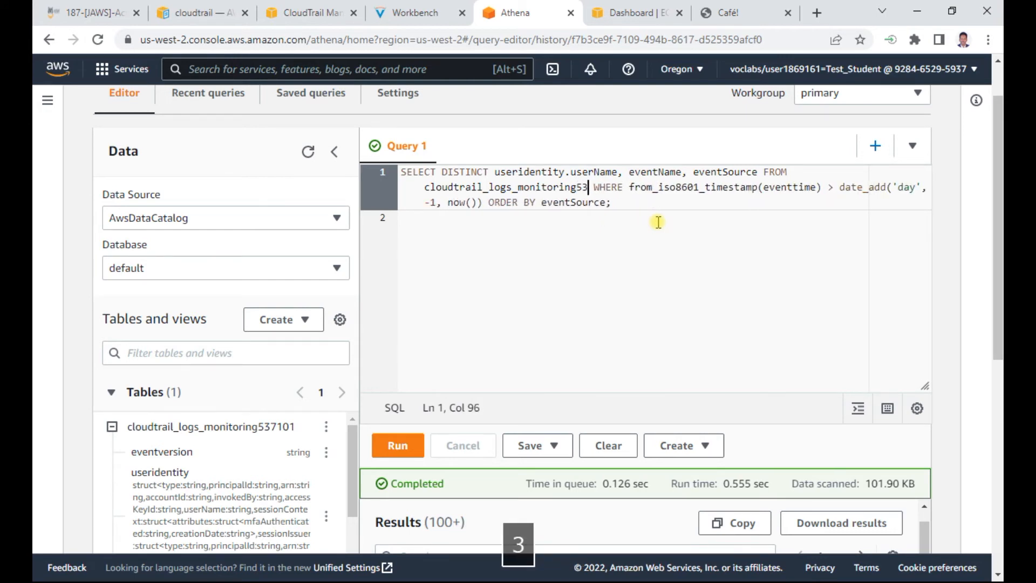
text(1)
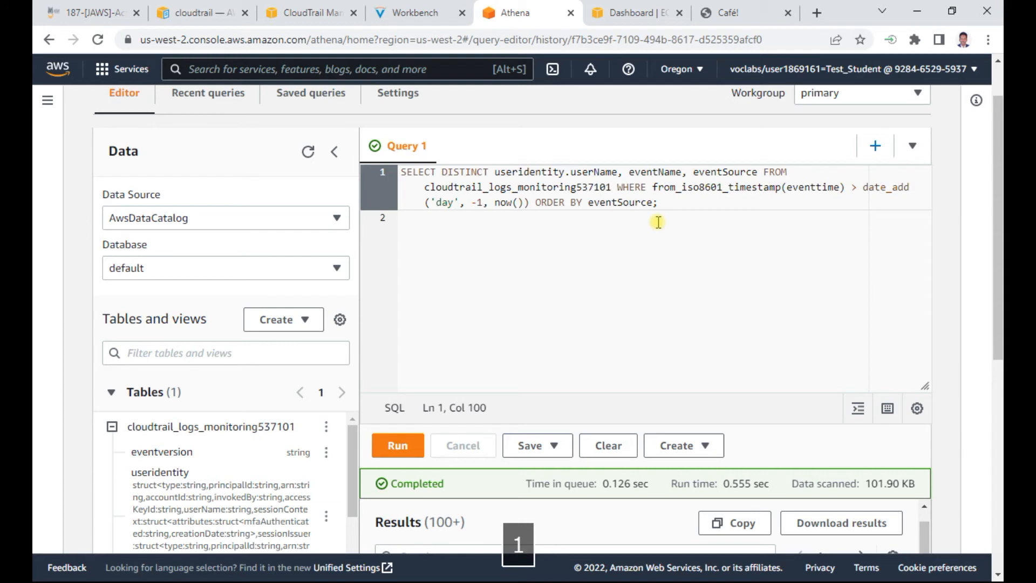
click(407, 447)
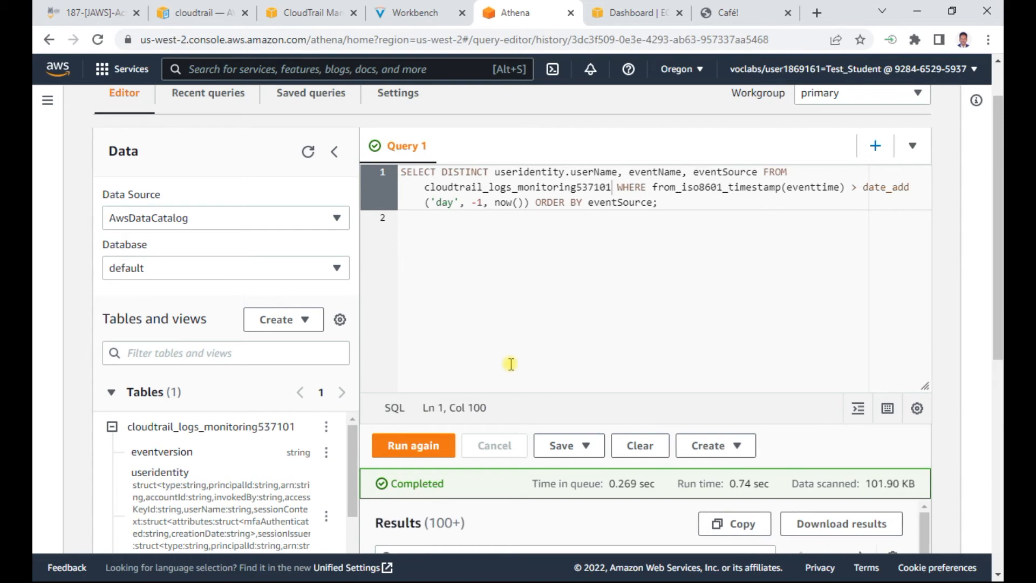
Look through the distinct query results, examining the userName, eventName and eventSource columns.
scroll(510, 365, down, 3)
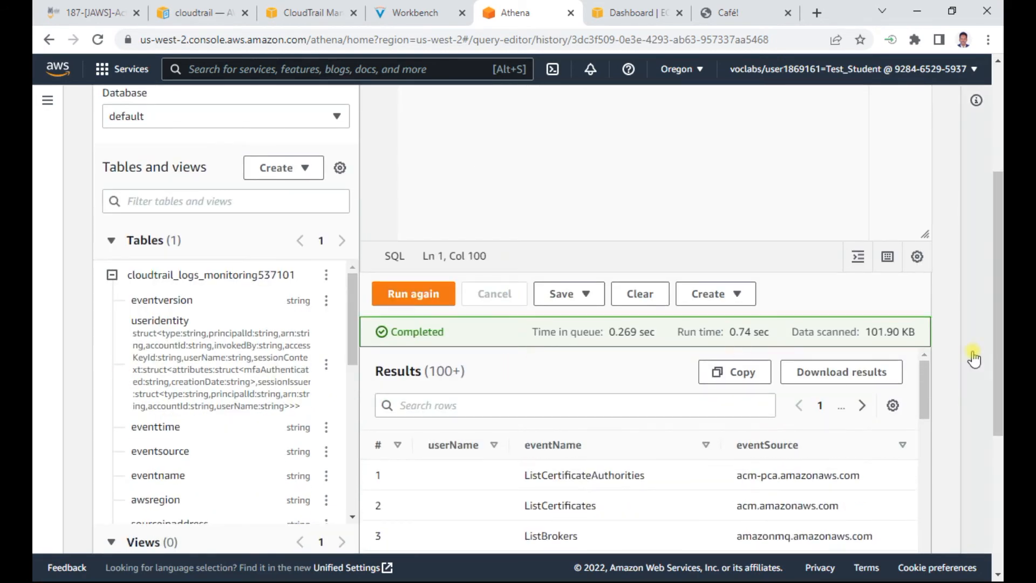
scroll(974, 358, down, 4)
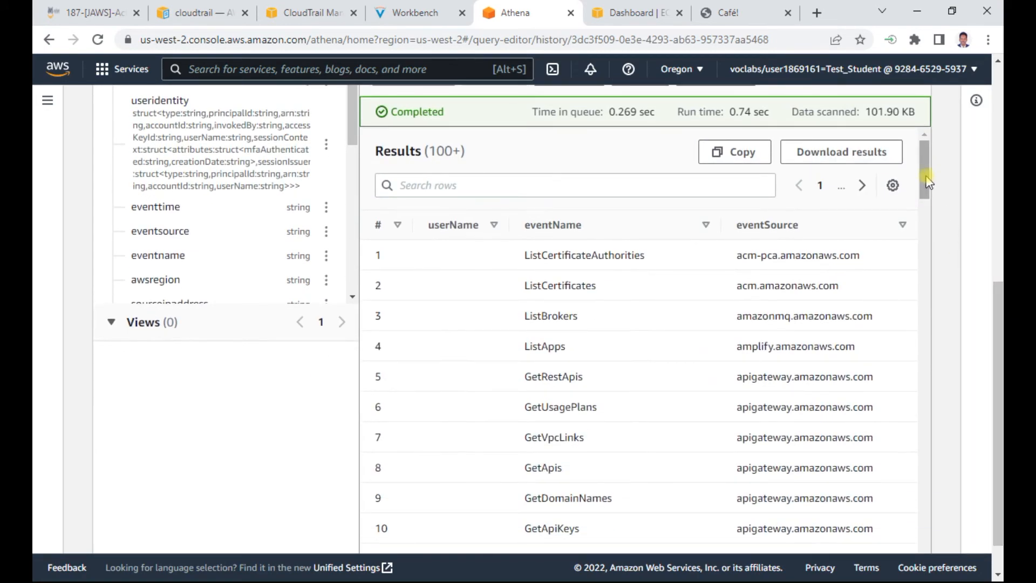
mouse_move(928, 182)
mouse_down()
mouse_move(925, 203)
mouse_move(920, 190)
mouse_up()
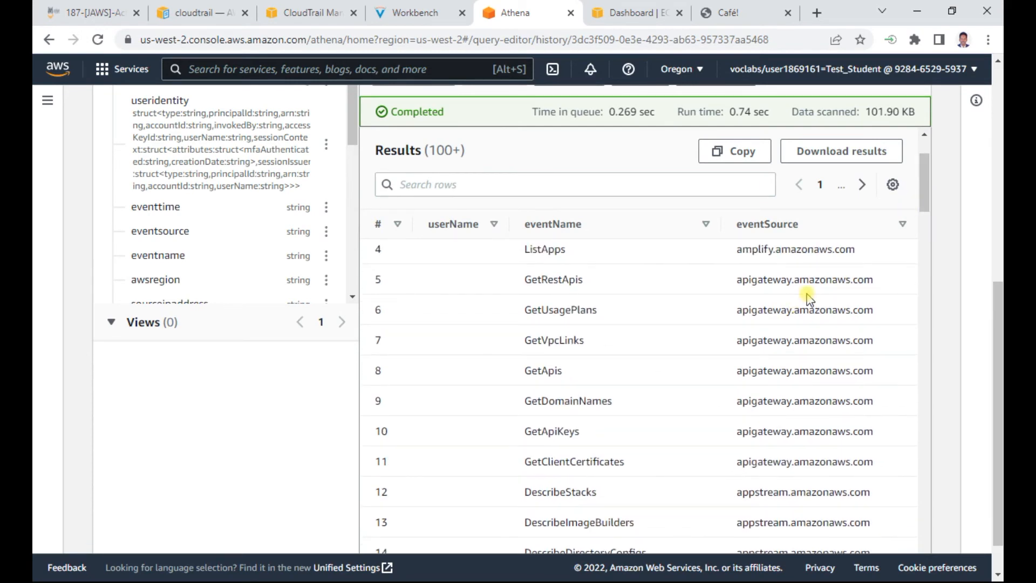
scroll(998, 310, down, 1)
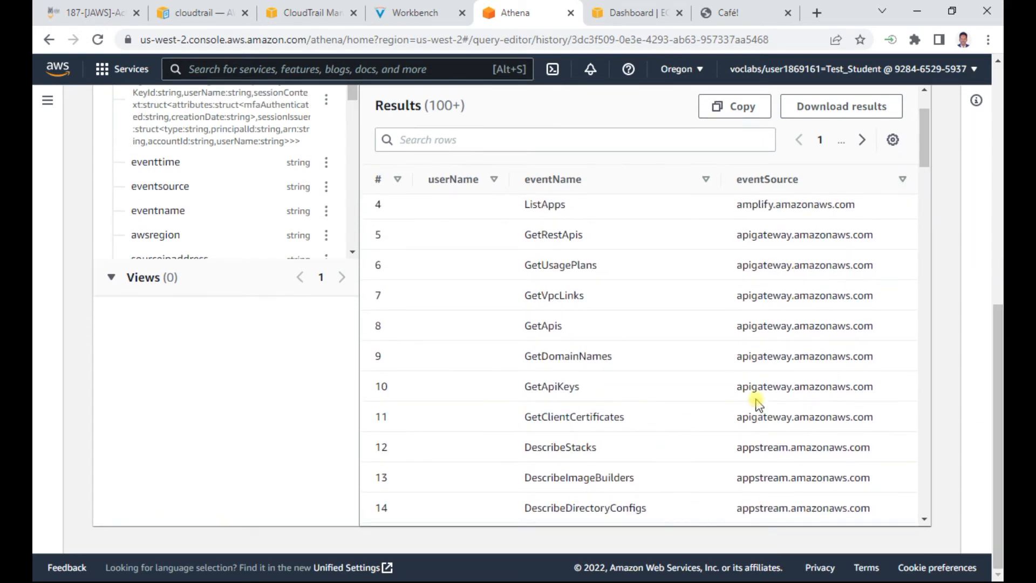
scroll(775, 373, up, 2)
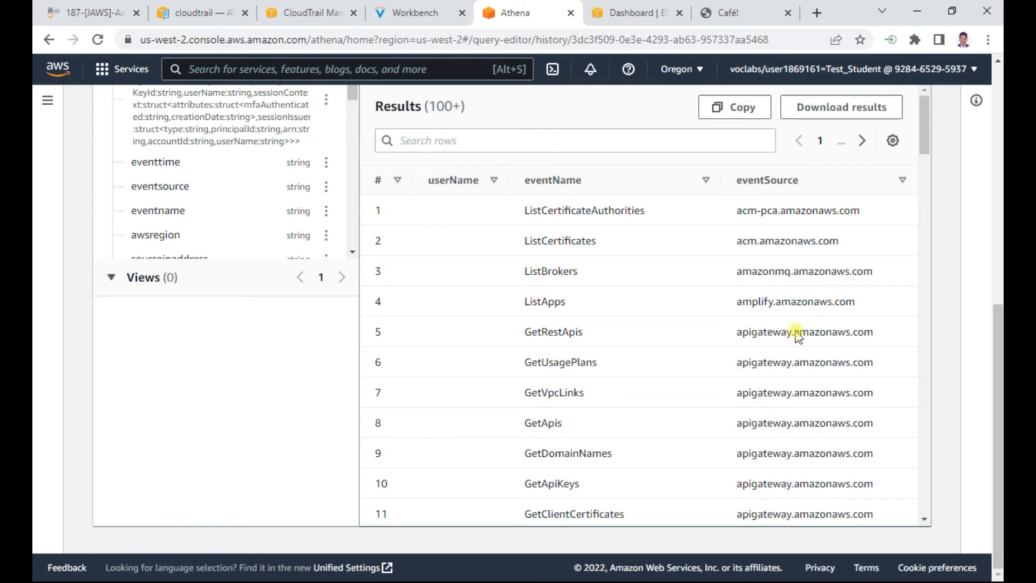
scroll(620, 363, down, 5)
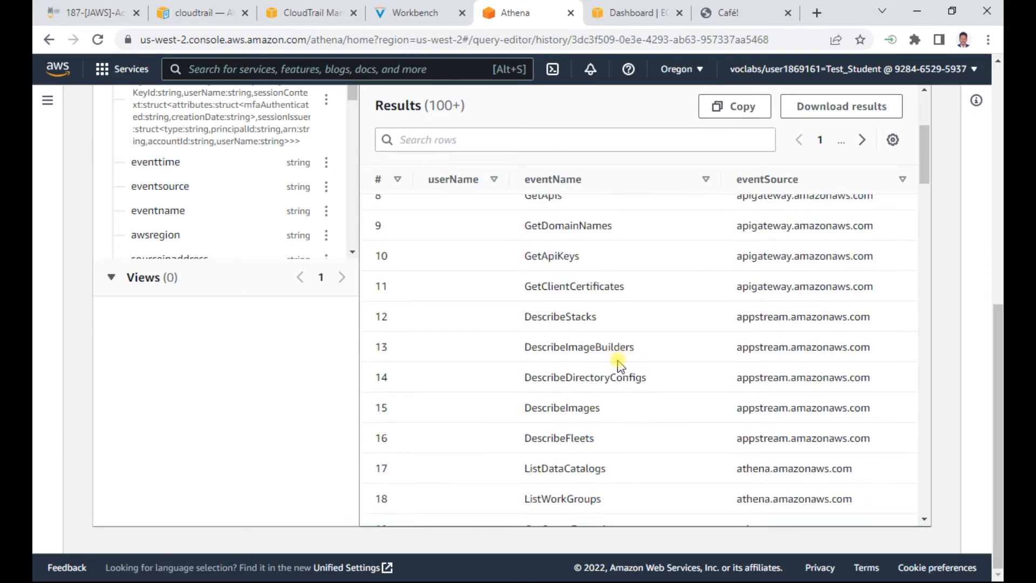
scroll(620, 366, down, 10)
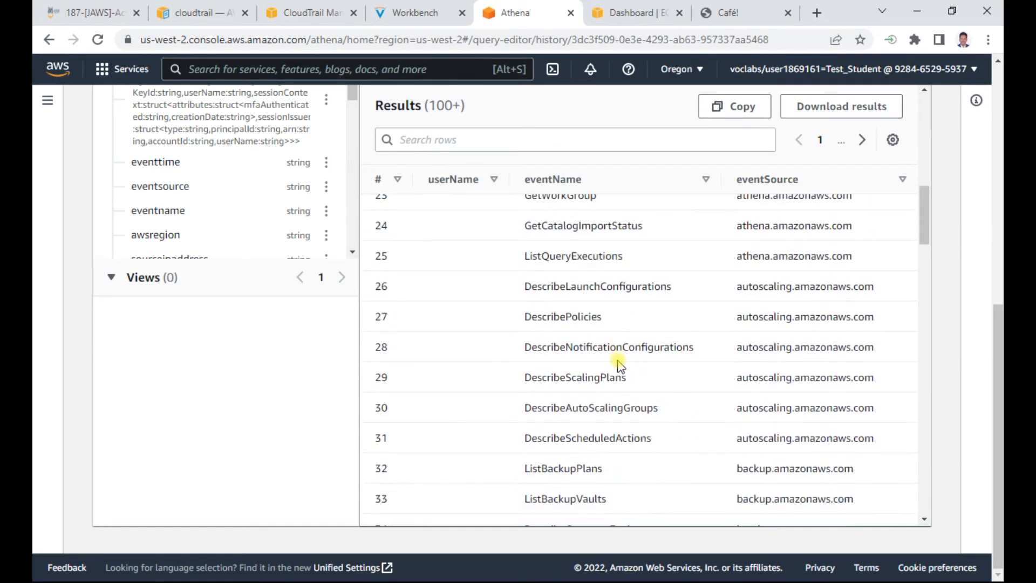
scroll(620, 362, down, 3)
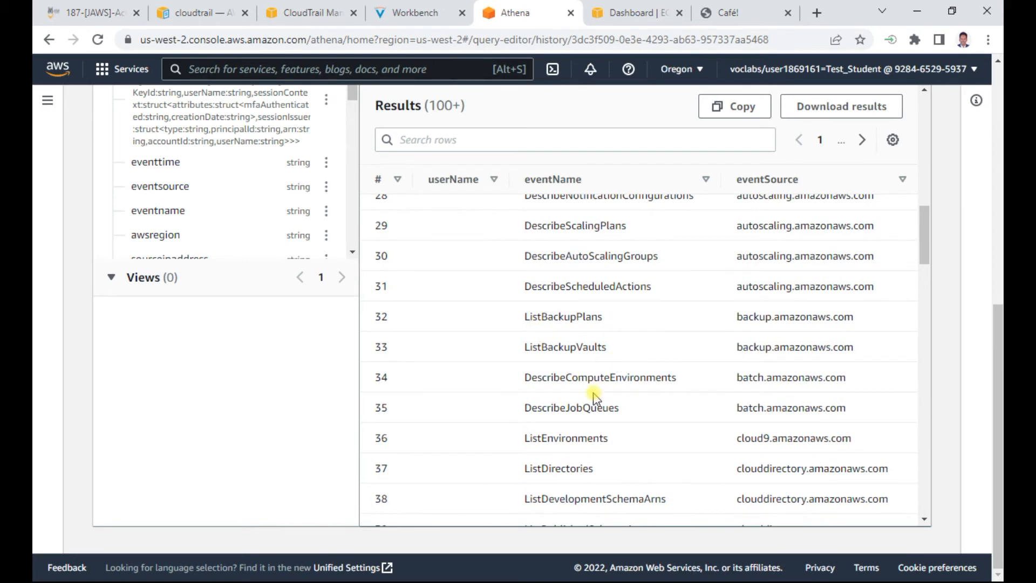
scroll(597, 392, down, 3)
scroll(584, 381, down, 2)
scroll(599, 376, down, 1)
scroll(558, 441, down, 3)
scroll(566, 426, down, 4)
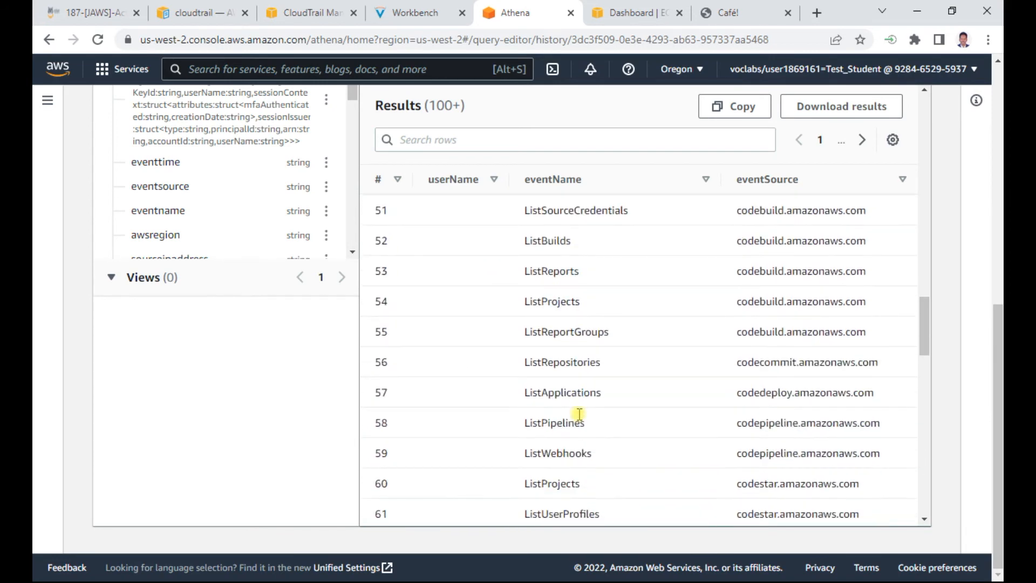
scroll(578, 413, down, 12)
scroll(577, 412, down, 4)
scroll(577, 416, up, 20)
scroll(577, 415, up, 12)
drag(998, 410, 993, 183)
Return to the lab instructions and copy the sudo aureport --auth command from Task 5.1.
click(421, 13)
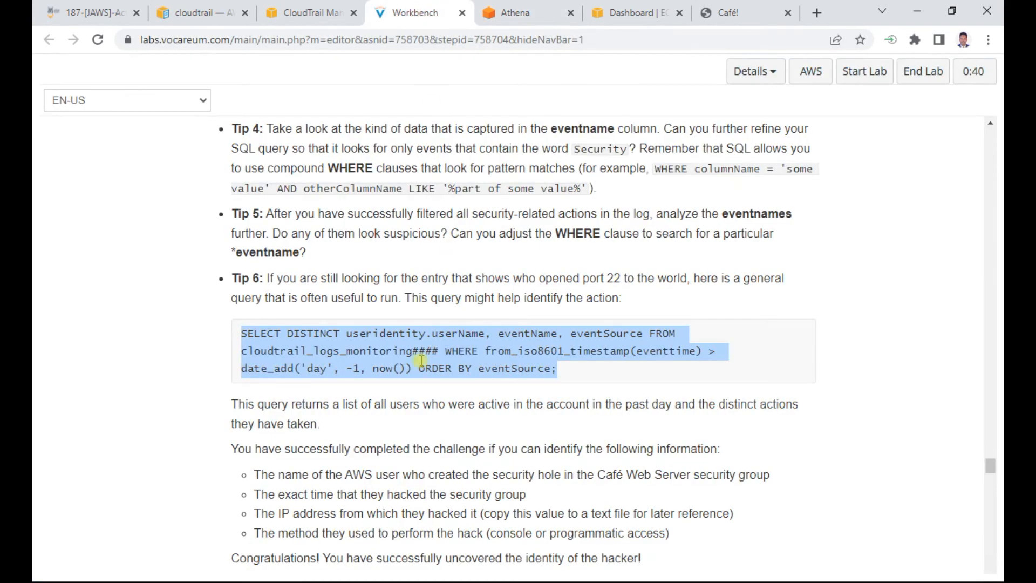
scroll(421, 360, down, 5)
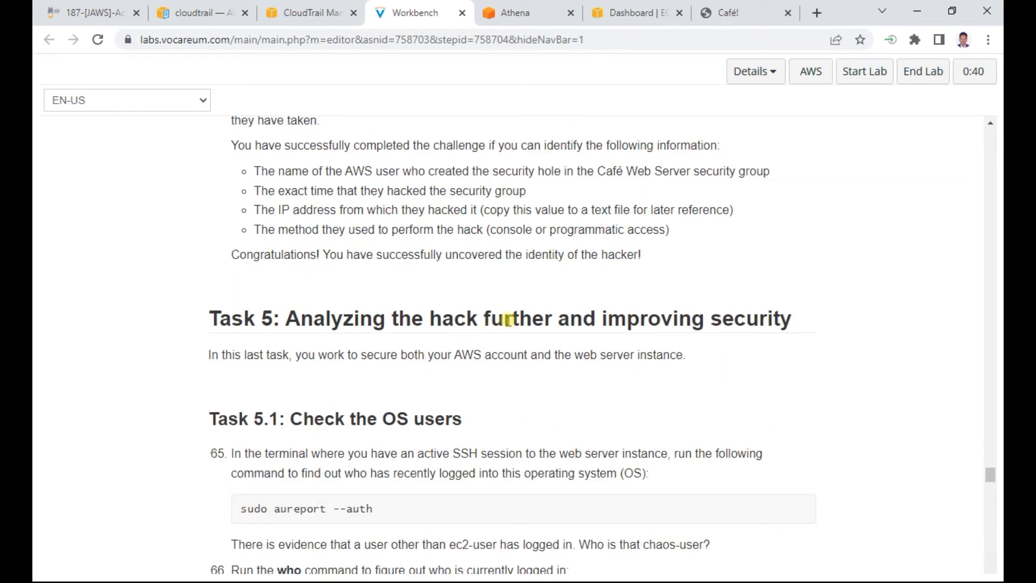
drag(500, 315, 701, 331)
scroll(403, 409, down, 3)
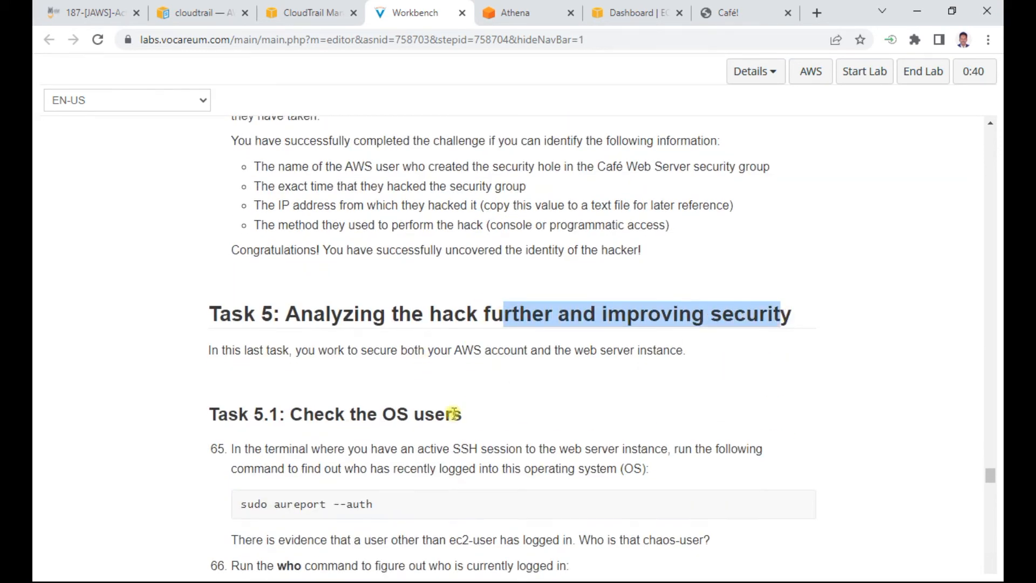
drag(382, 356, 225, 363)
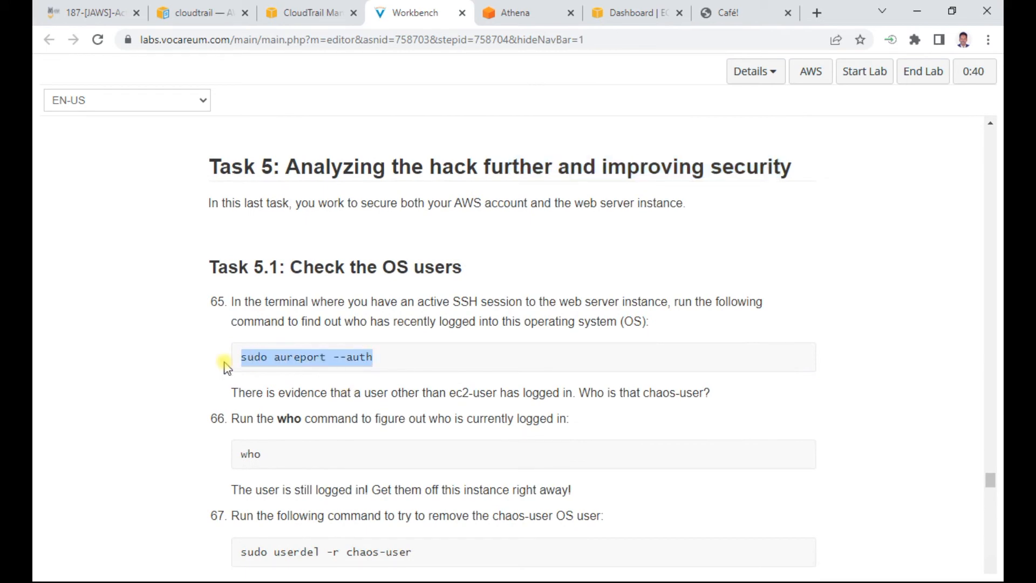
key(ctrl+c)
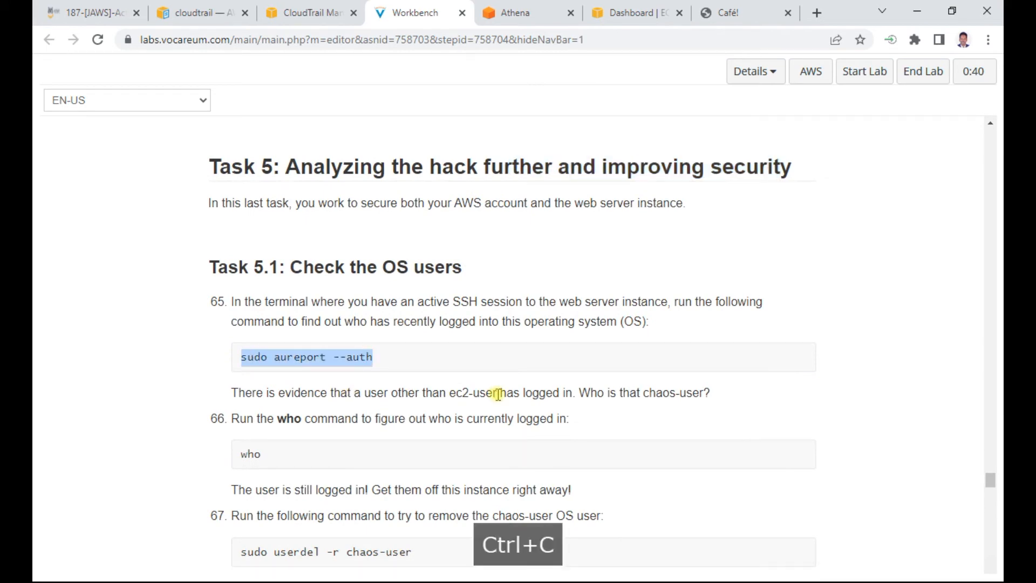
Run sudo aureport --auth in the cleared SSH terminal and review the accounts in the authentication report.
key(alt+Tab)
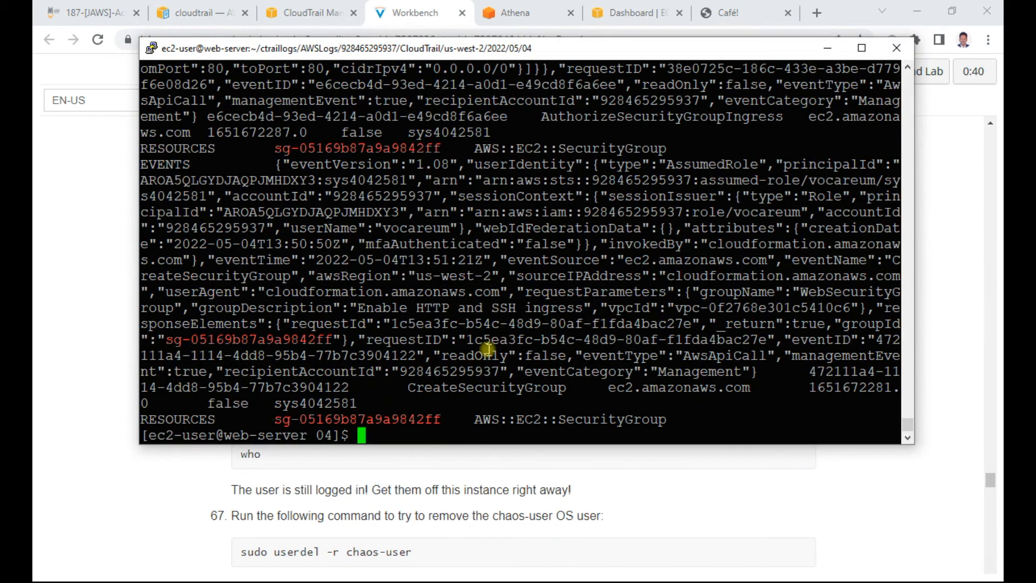
key(Return)
key(Return)
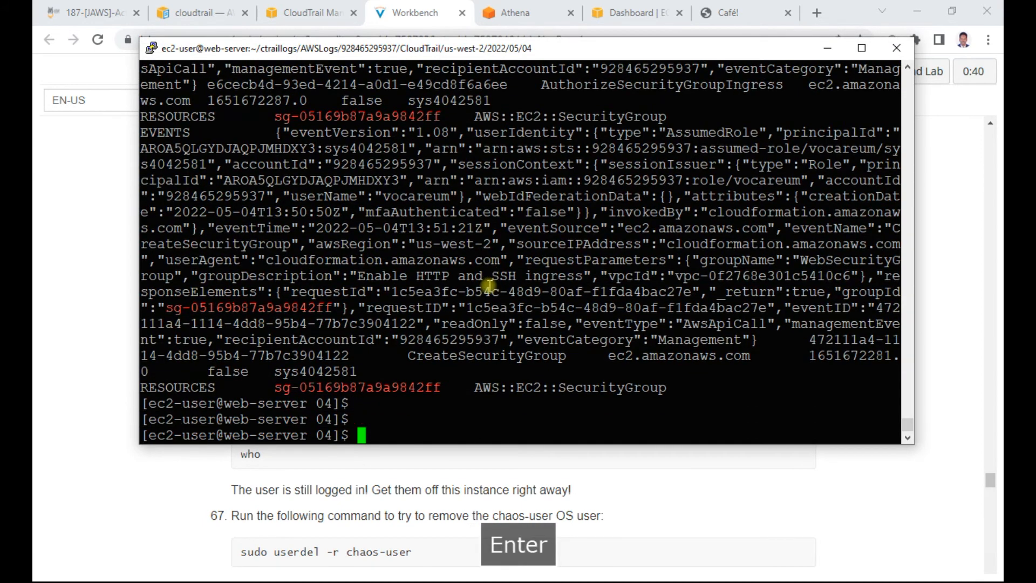
text(clear)
key(Return)
right_click(371, 69)
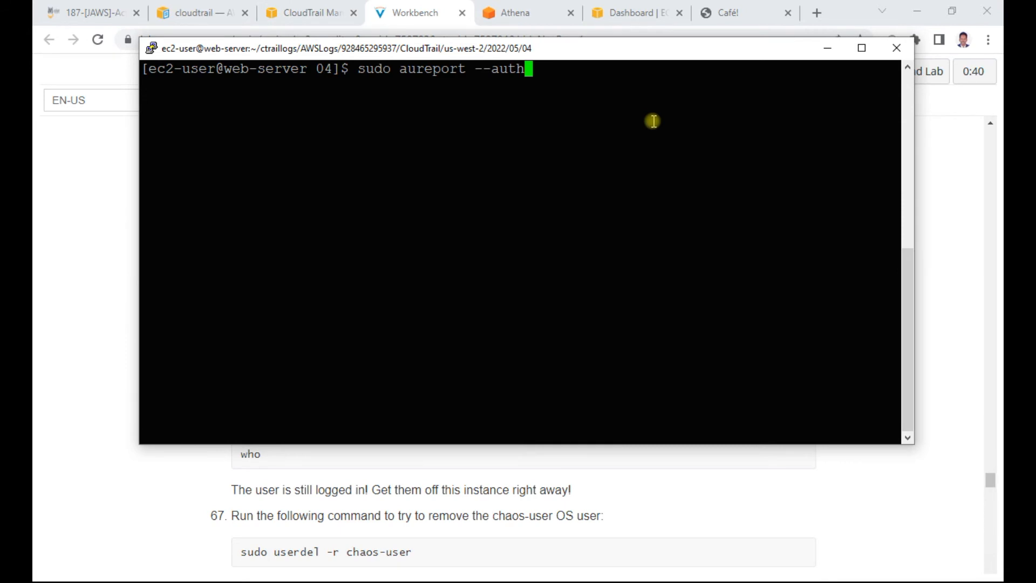
key(Return)
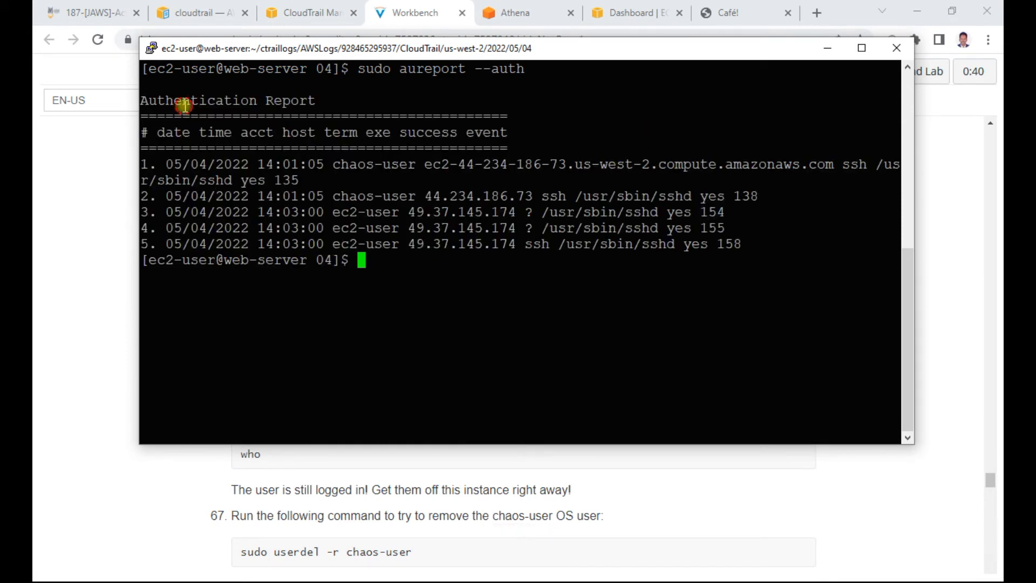
drag(182, 105, 292, 106)
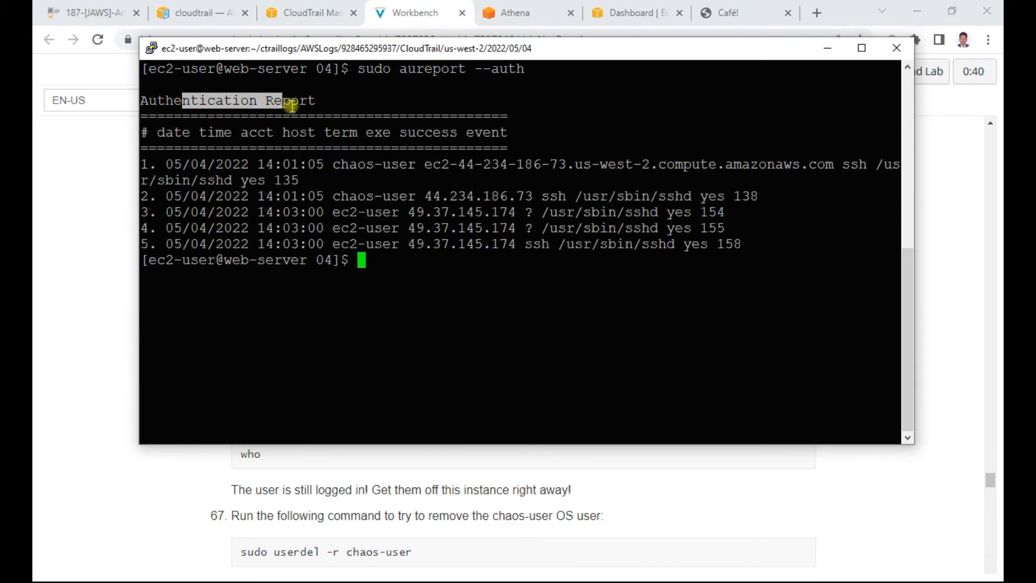
double_click(370, 166)
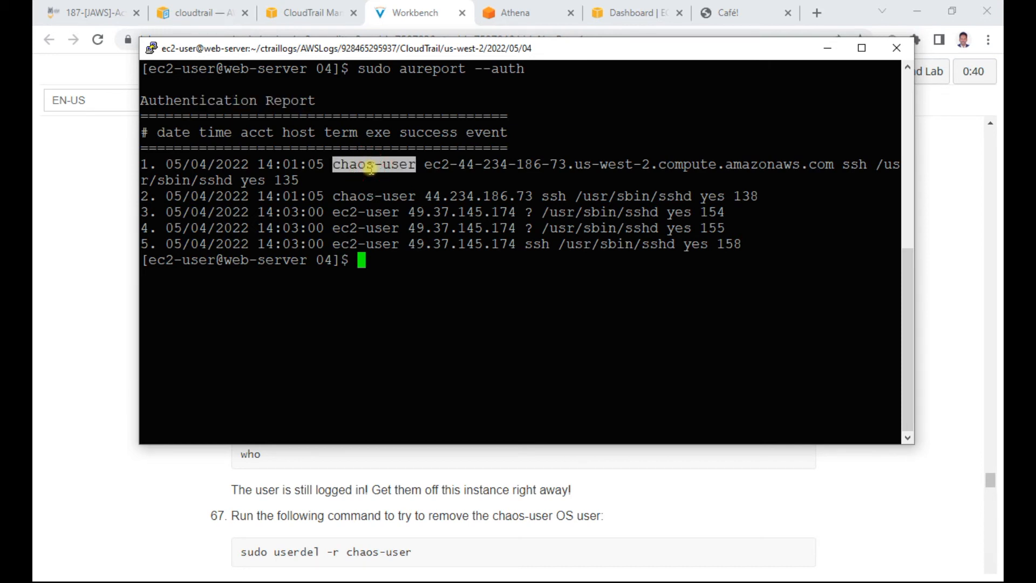
double_click(361, 213)
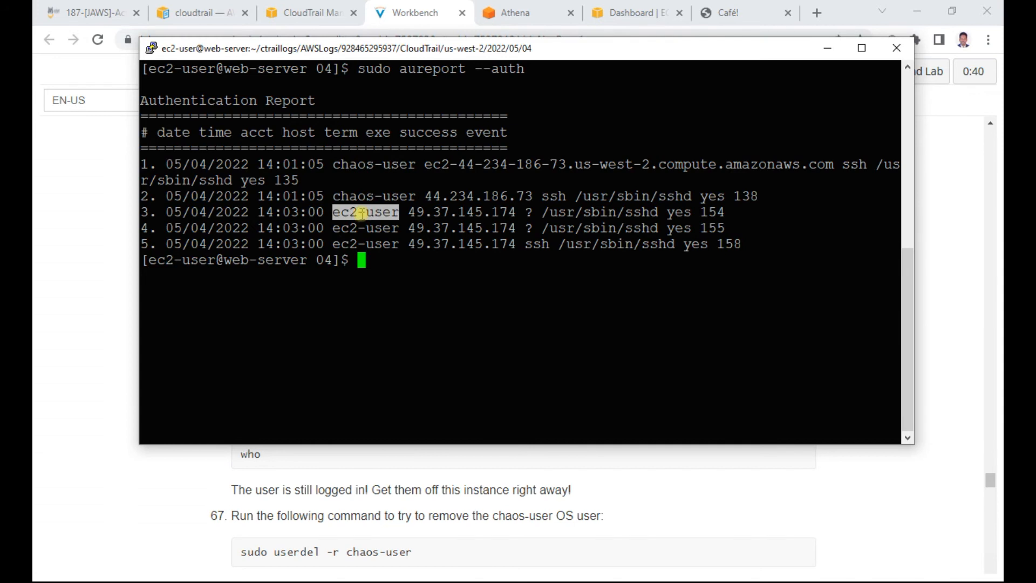
double_click(363, 197)
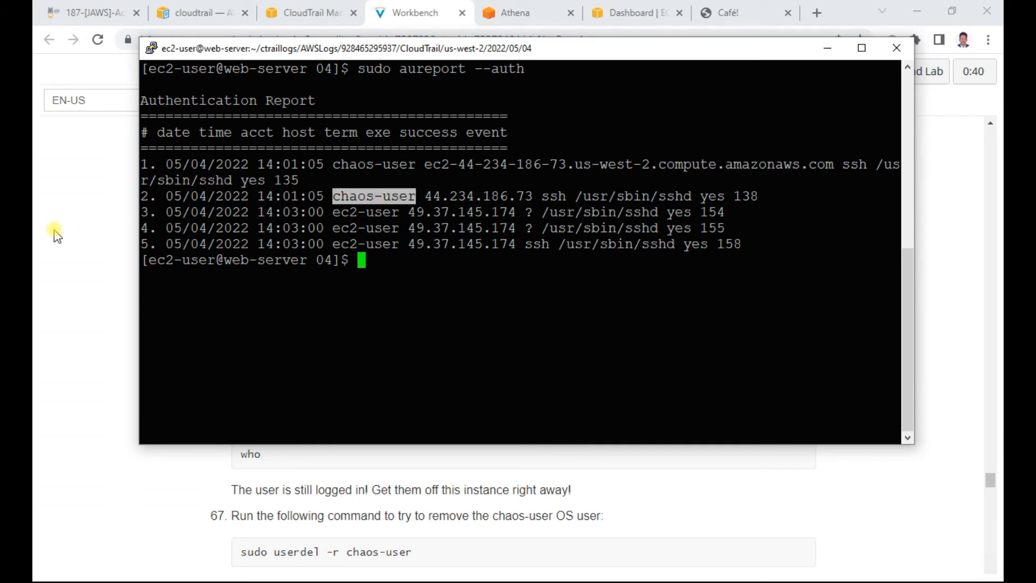
Check lab step 66 and run the who command in the SSH terminal to list the logged-in users.
click(82, 232)
drag(276, 420, 344, 421)
scroll(373, 424, down, 3)
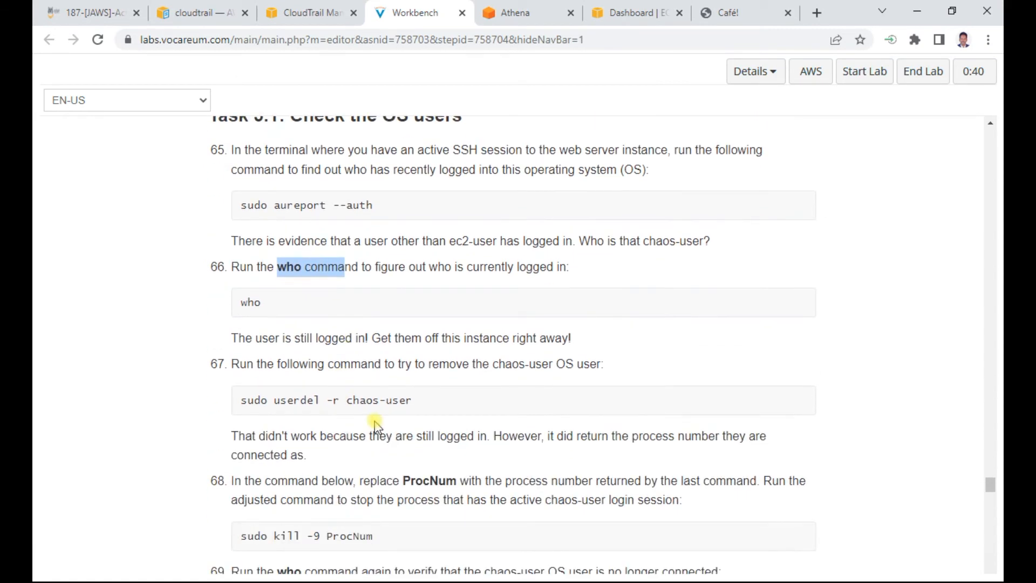
key(alt+Tab)
text(who)
key(Return)
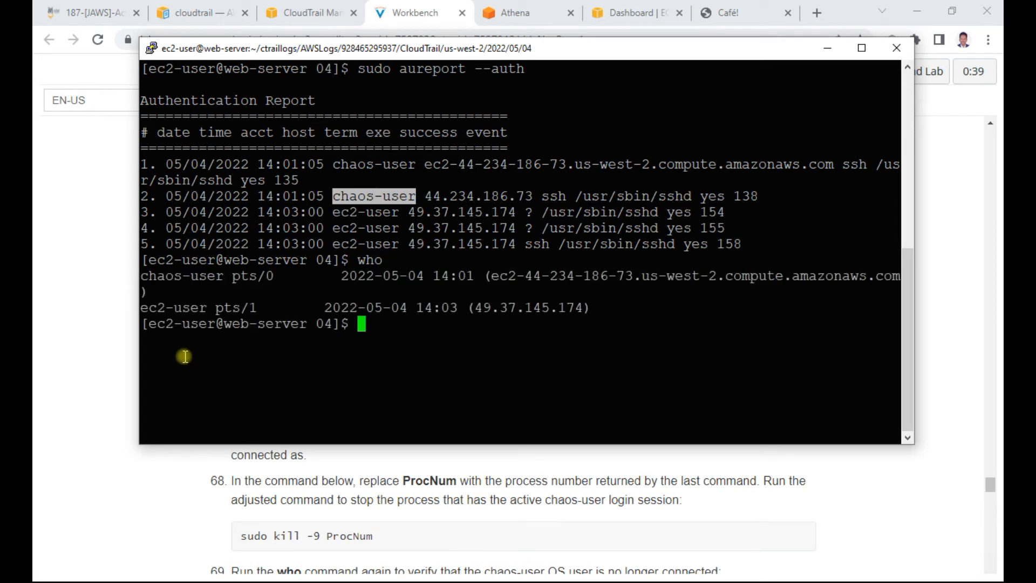
Highlight the chaos-user session line, and move and shorten the terminal window so lab steps 67 and 68 are readable.
triple_click(197, 276)
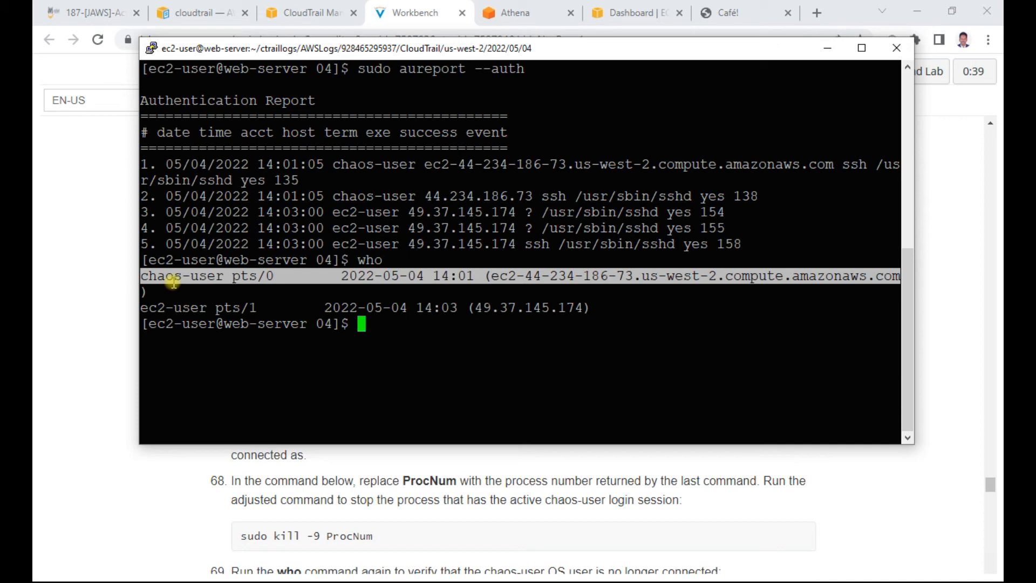
drag(364, 52, 657, 116)
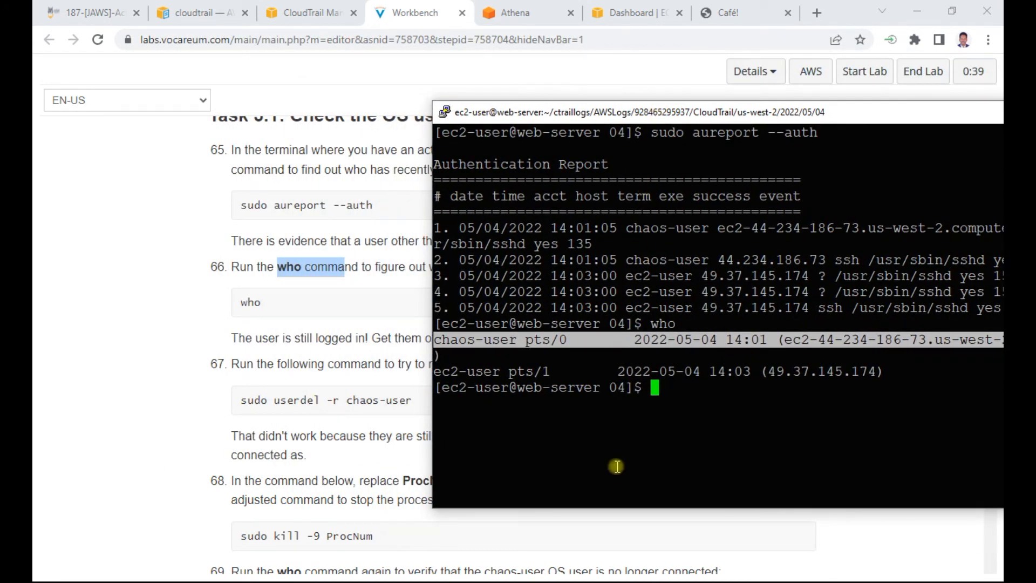
drag(617, 509, 617, 427)
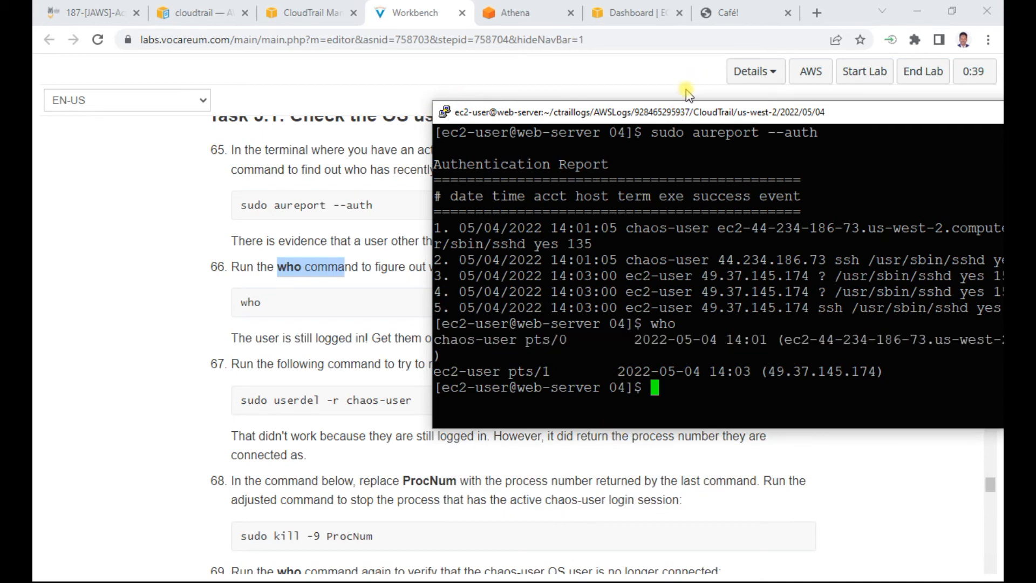
drag(675, 112, 593, 60)
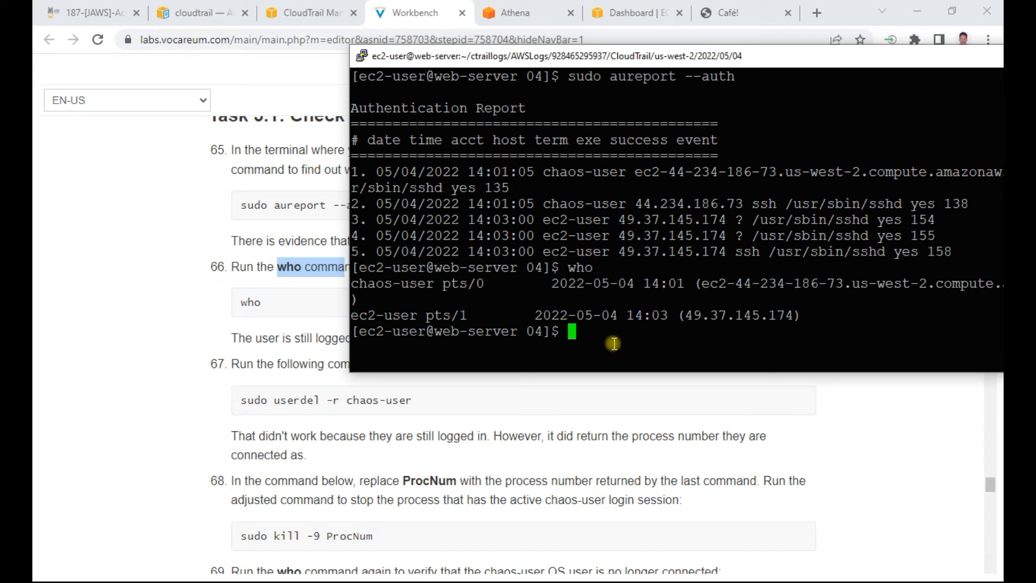
Try to delete the chaos-user OS account and its home directory with sudo userdel -r chaos-user.
text(sudo d)
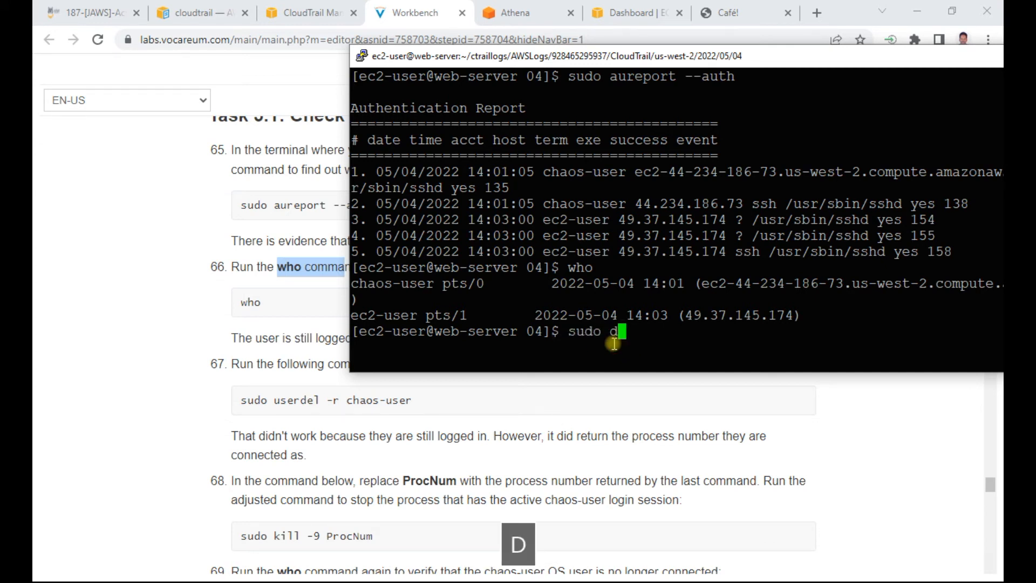
key(BackSpace)
text(userdel )
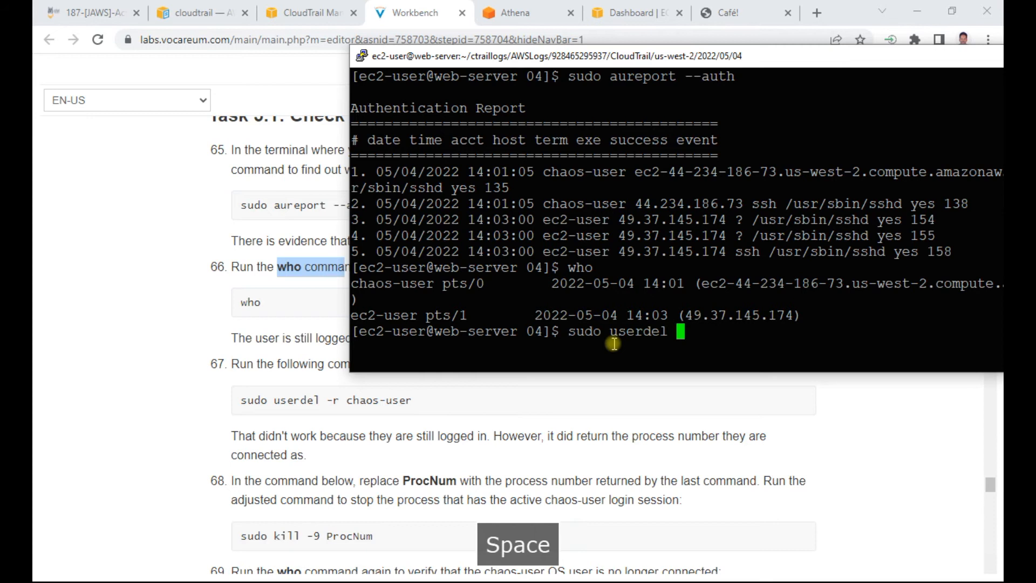
text(-r cha)
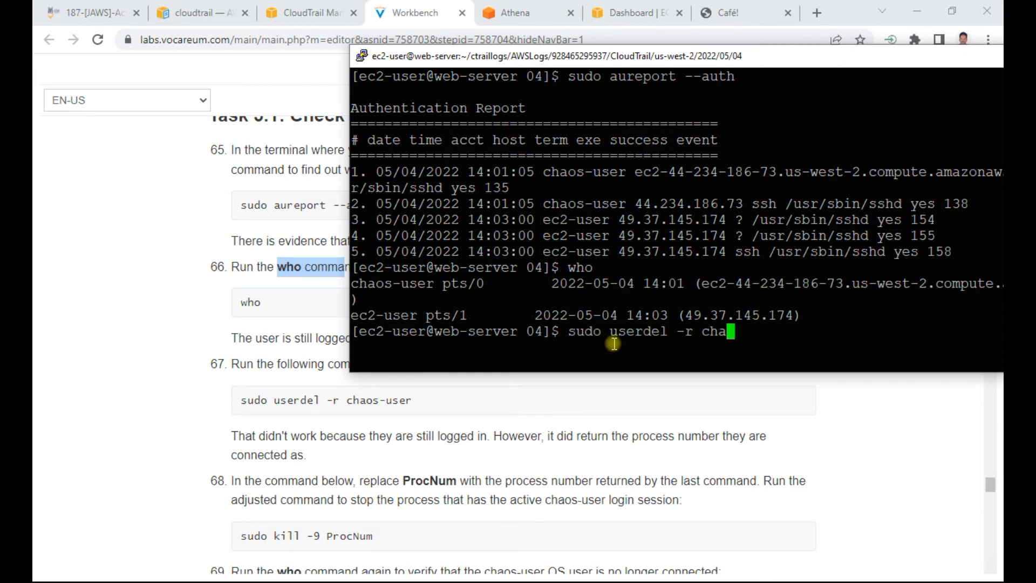
key(Tab)
key(Return)
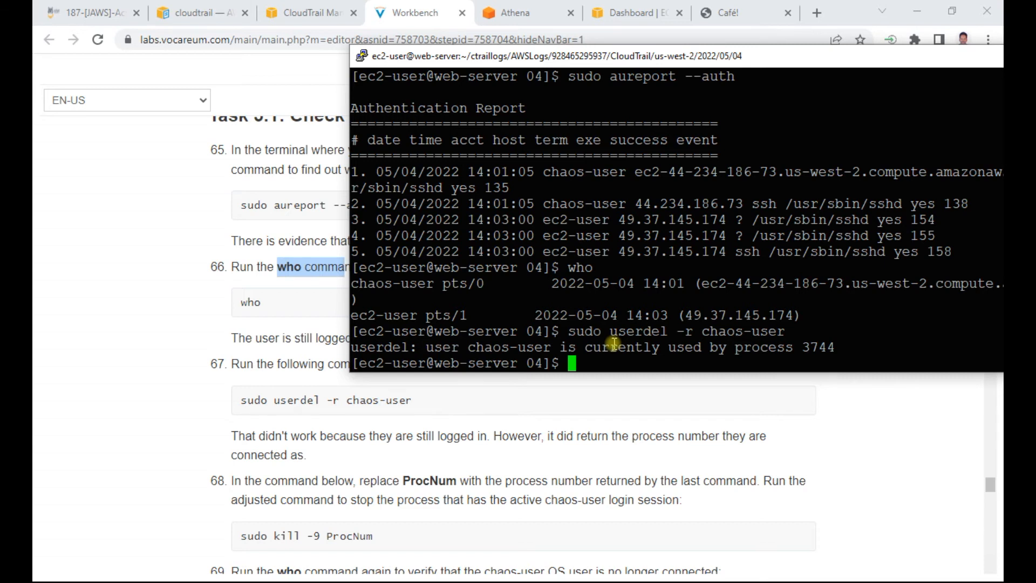
Stop the active chaos-user login session by running sudo kill -9 3744.
text(sudo )
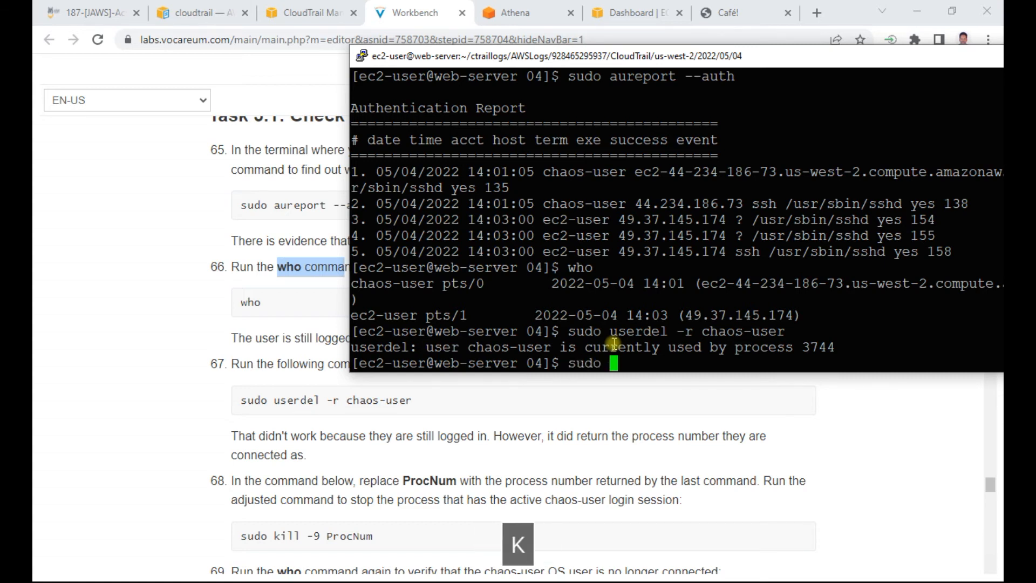
text(kill -9 )
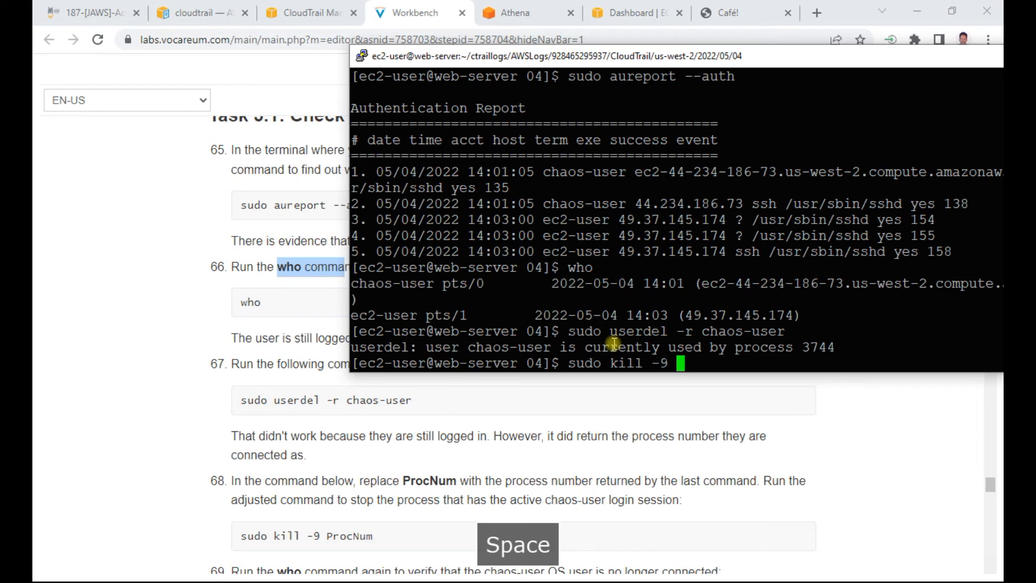
text(374)
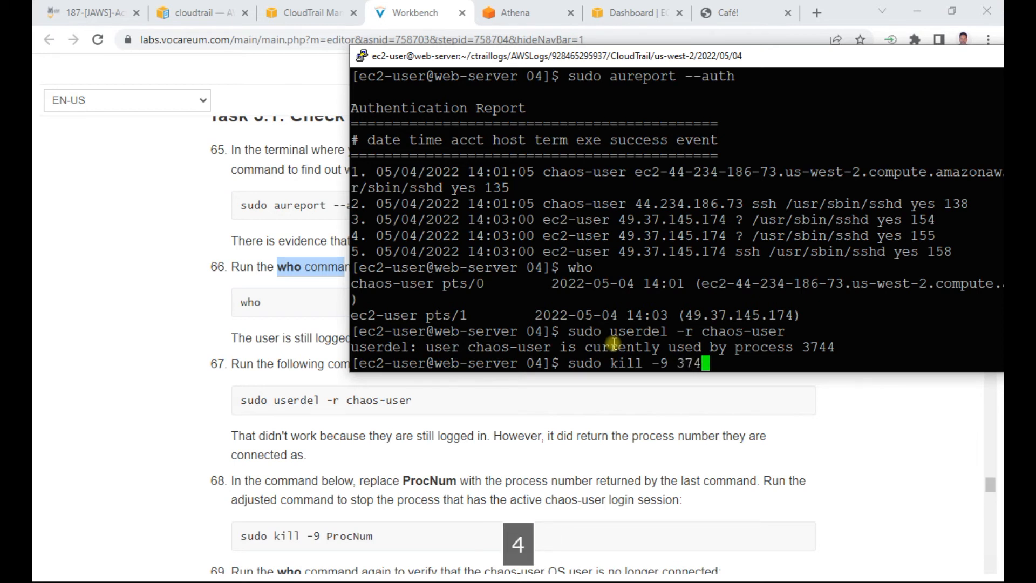
text(4)
key(Return)
Rerun sudo userdel -r chaos-user to remove the account once its process is killed.
key(Up)
key(Up)
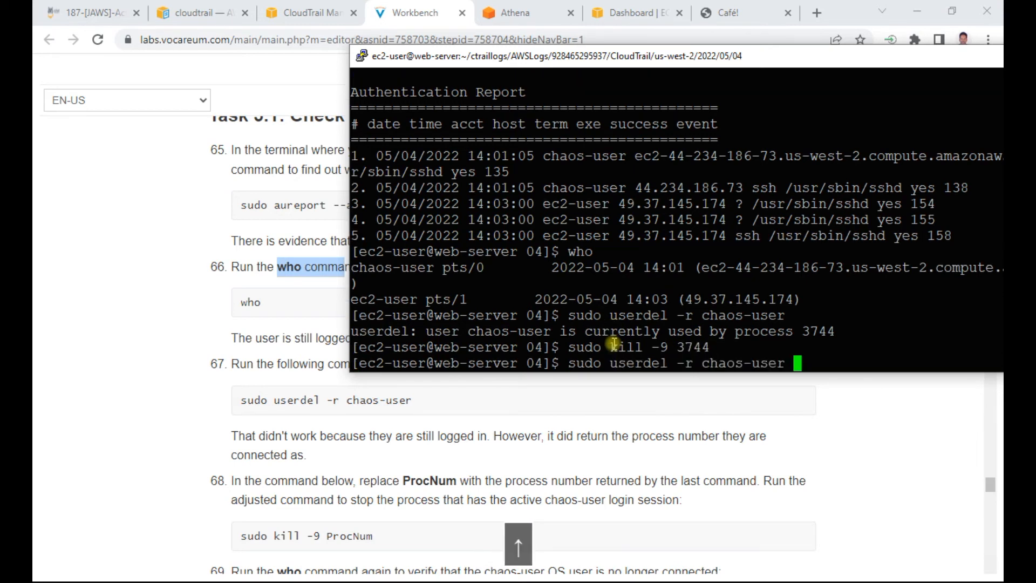
key(Return)
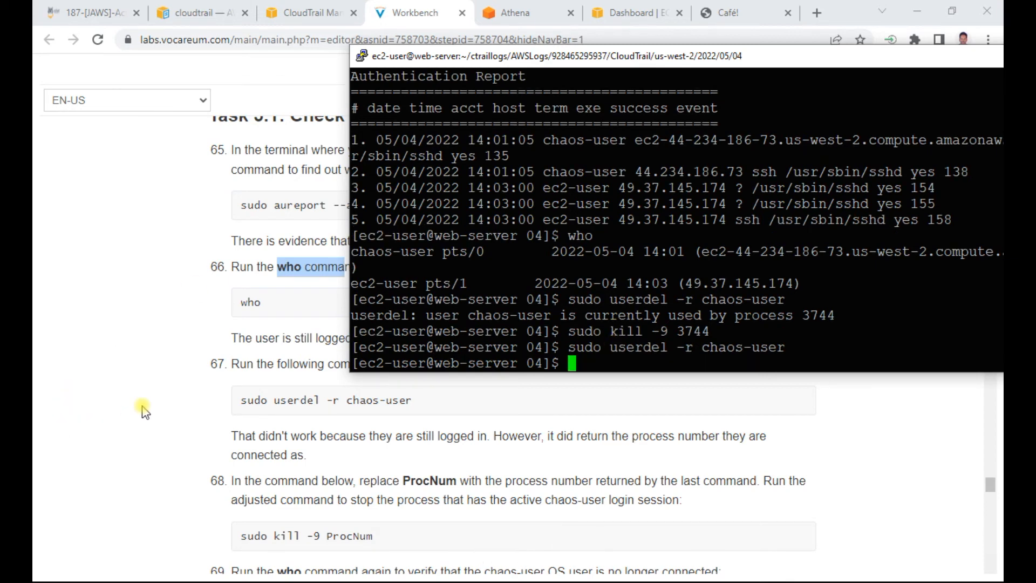
Consult lab step 69 and run the who command again to check which users are still connected.
scroll(144, 411, down, 1)
scroll(145, 411, down, 1)
scroll(144, 412, down, 1)
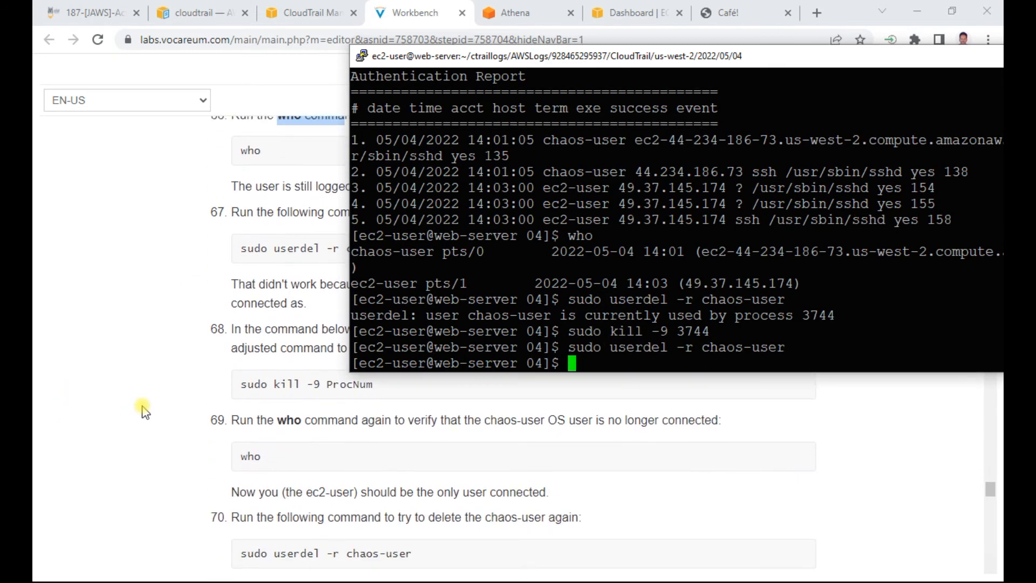
text(w)
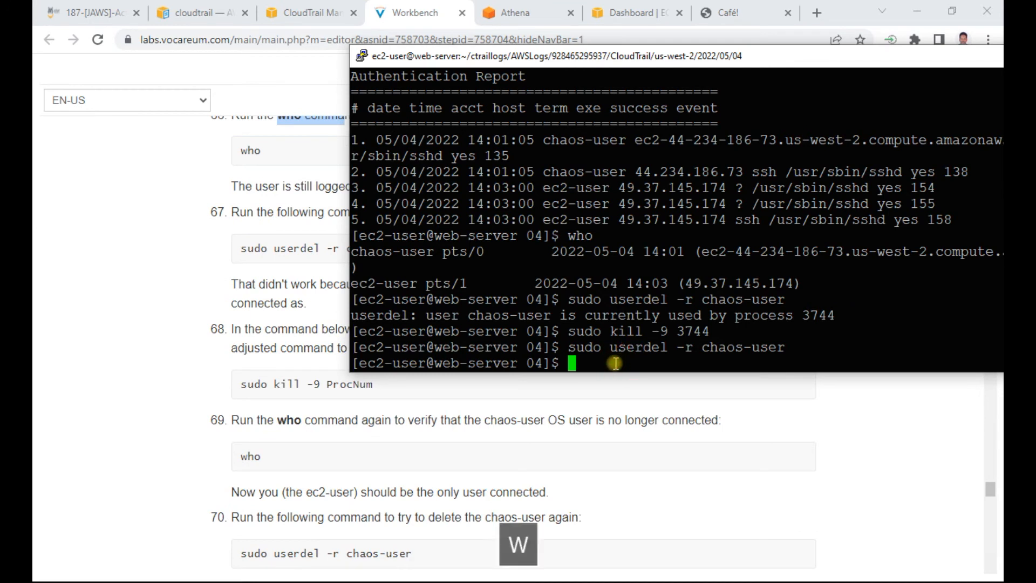
text(ho)
key(Return)
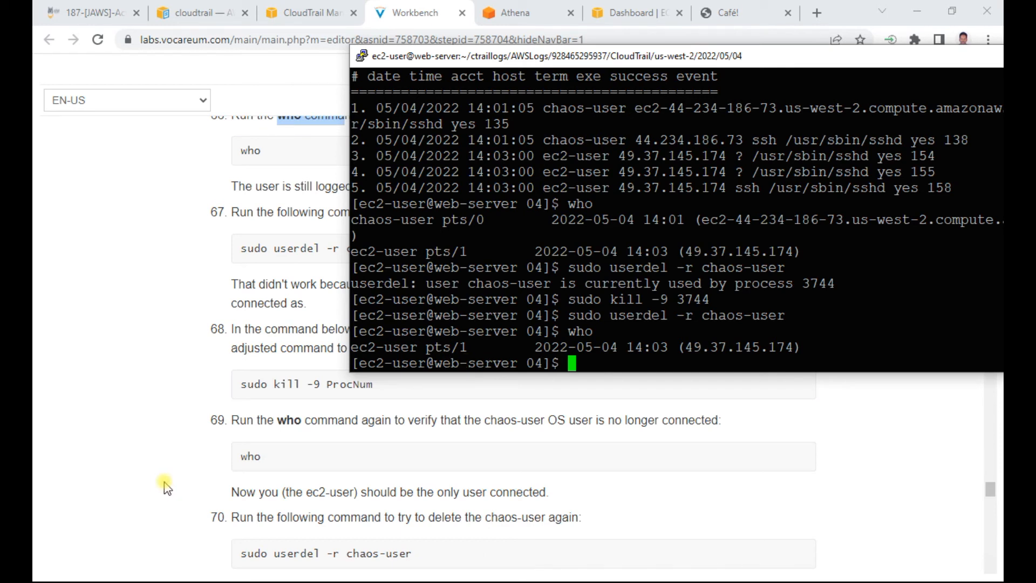
scroll(224, 467, down, 3)
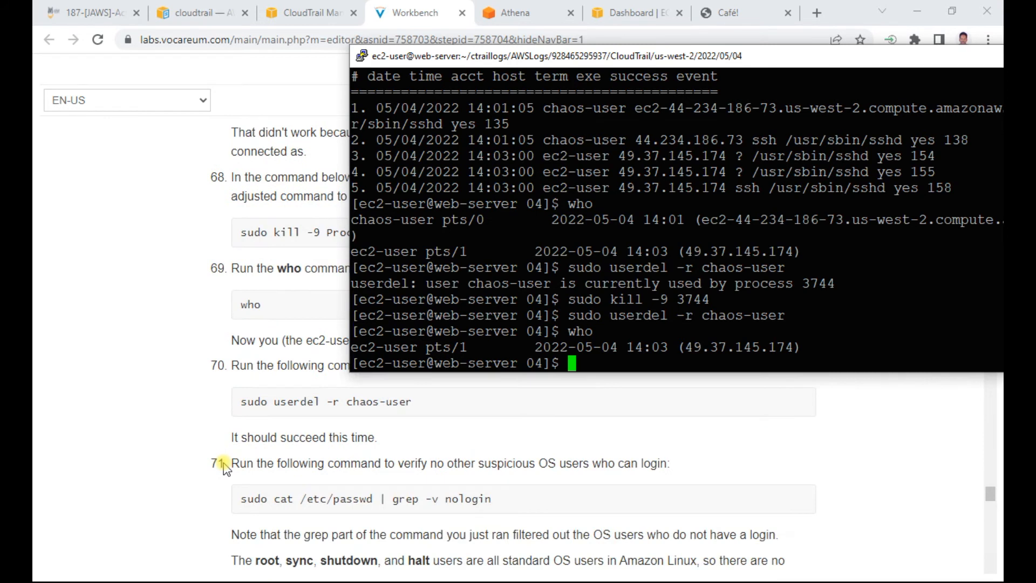
scroll(224, 467, down, 1)
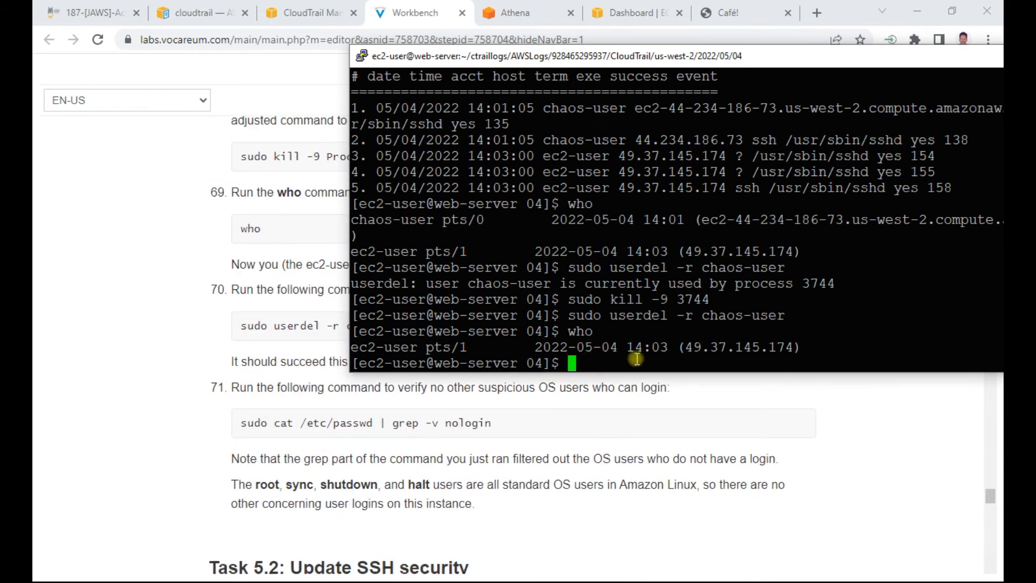
text(cat /et)
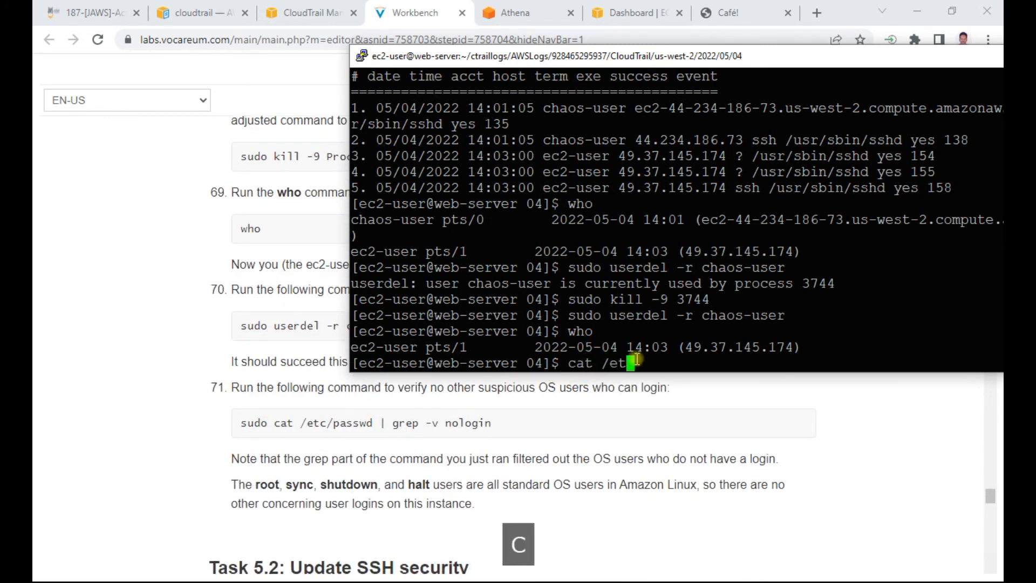
text(c/passwd)
key(Tab)
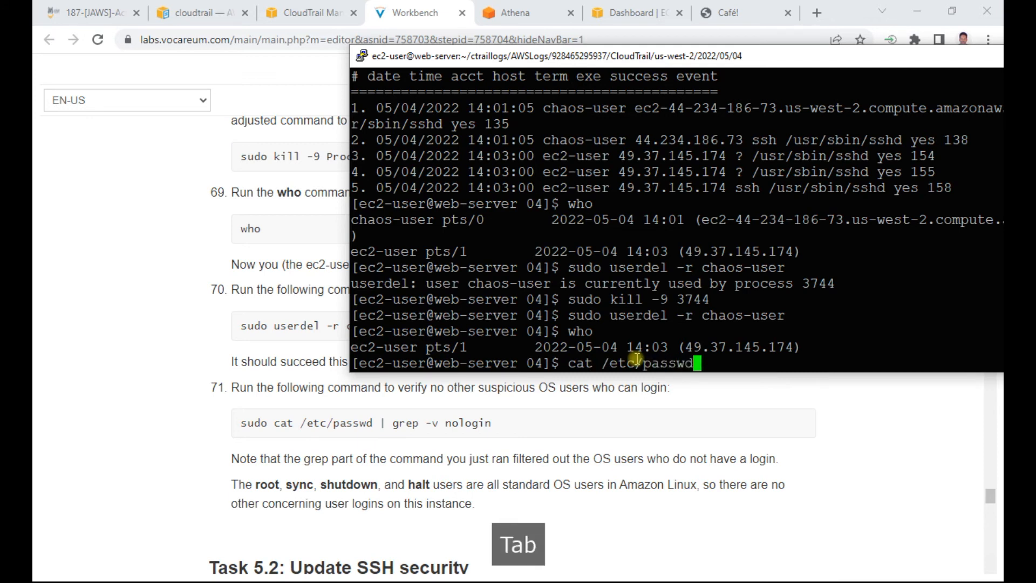
text(|)
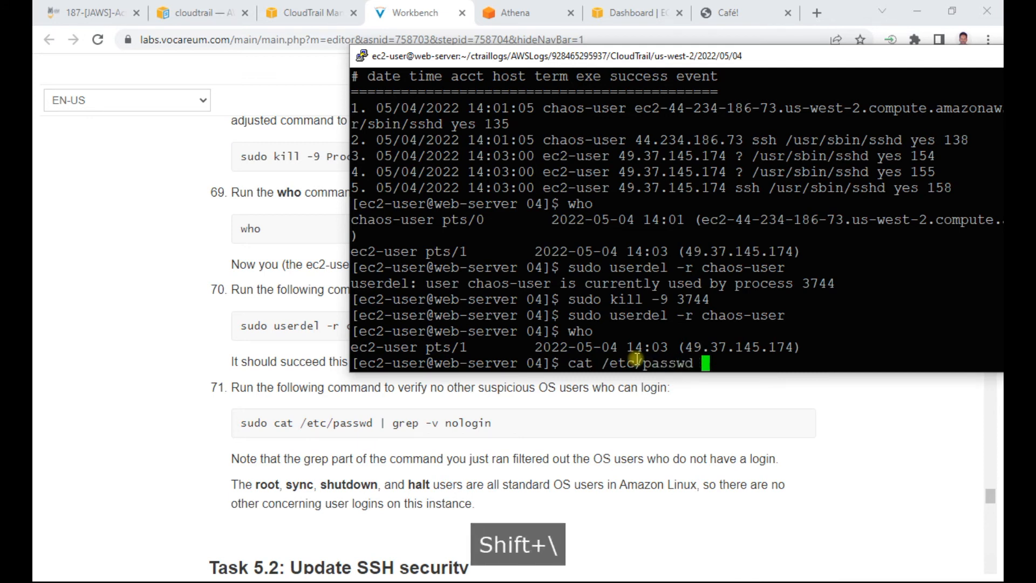
key(Insert)
key(BackSpace)
key(BackSpace)
key(BackSpace)
key(BackSpace)
key(BackSpace)
key(BackSpace)
key(BackSpace)
key(BackSpace)
key(BackSpace)
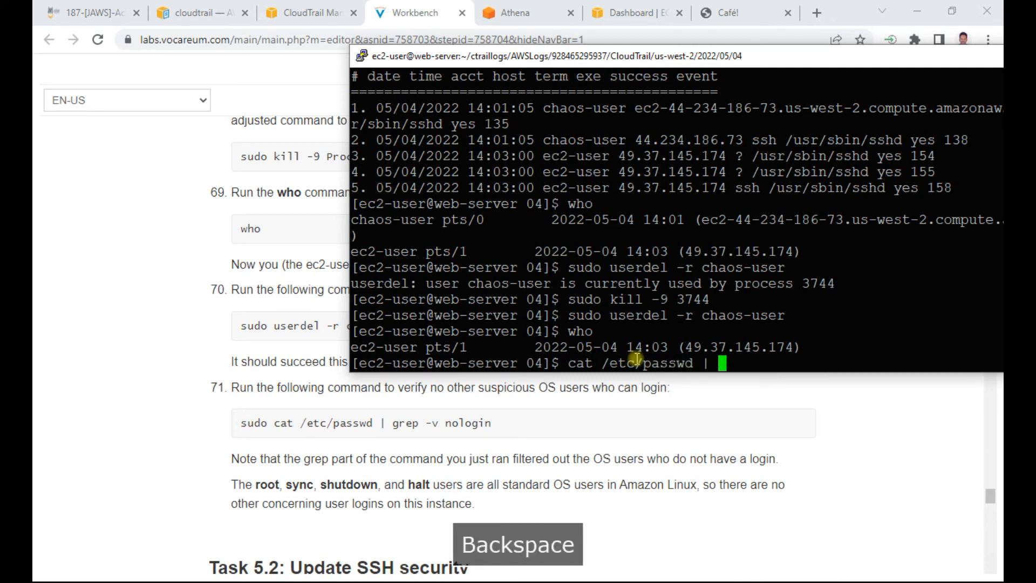
key(BackSpace)
key(BackSpace)
key(BackSpace)
key(BackSpace)
key(BackSpace)
key(BackSpace)
key(BackSpace)
key(BackSpace)
key(BackSpace)
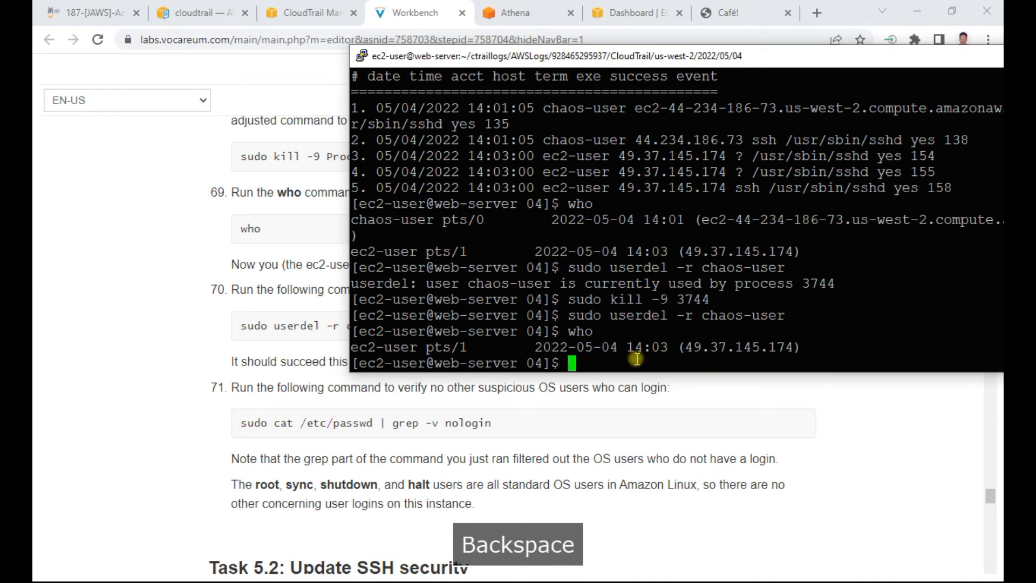
List the OS users who can log in by running sudo cat /etc/passwd |grep -v nologin.
text(sudo cat /etc/passw)
key(Tab)
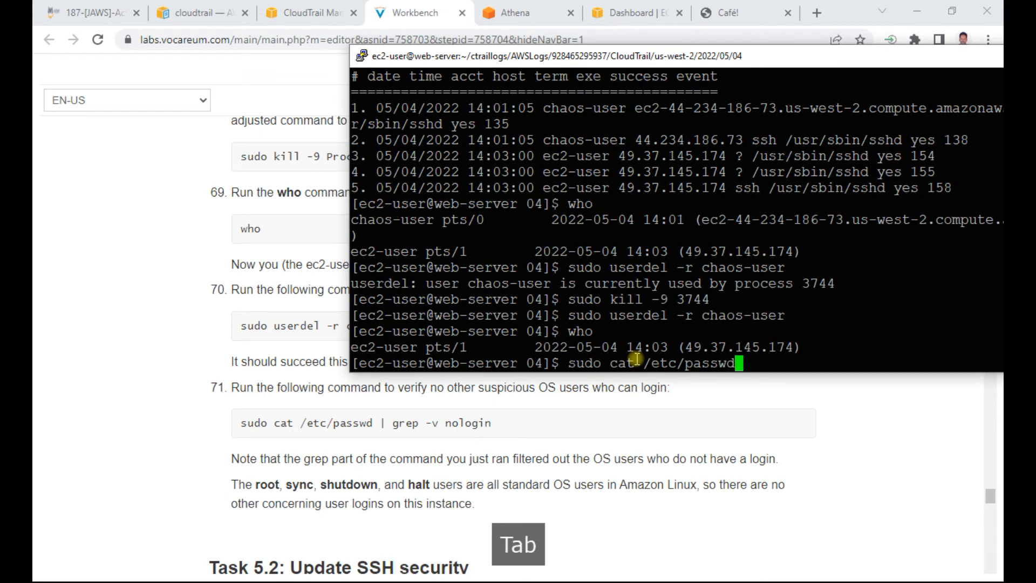
text(|)
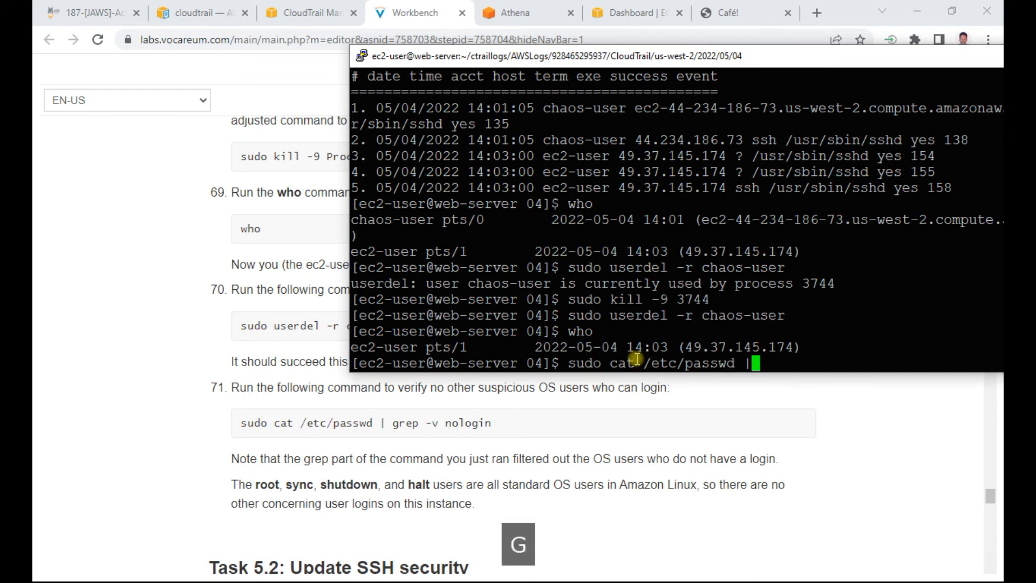
text(grep -v nolog)
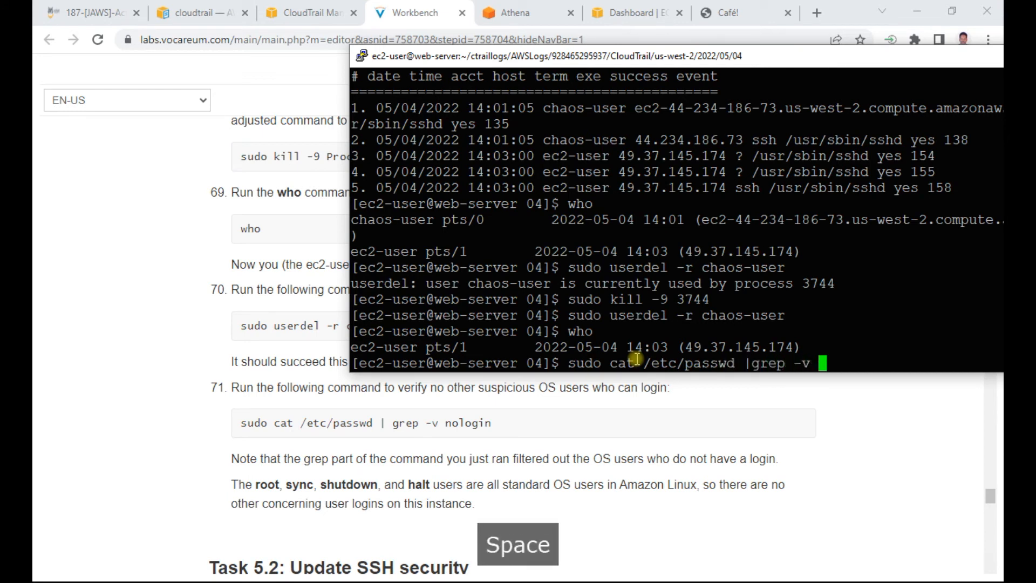
key(Tab)
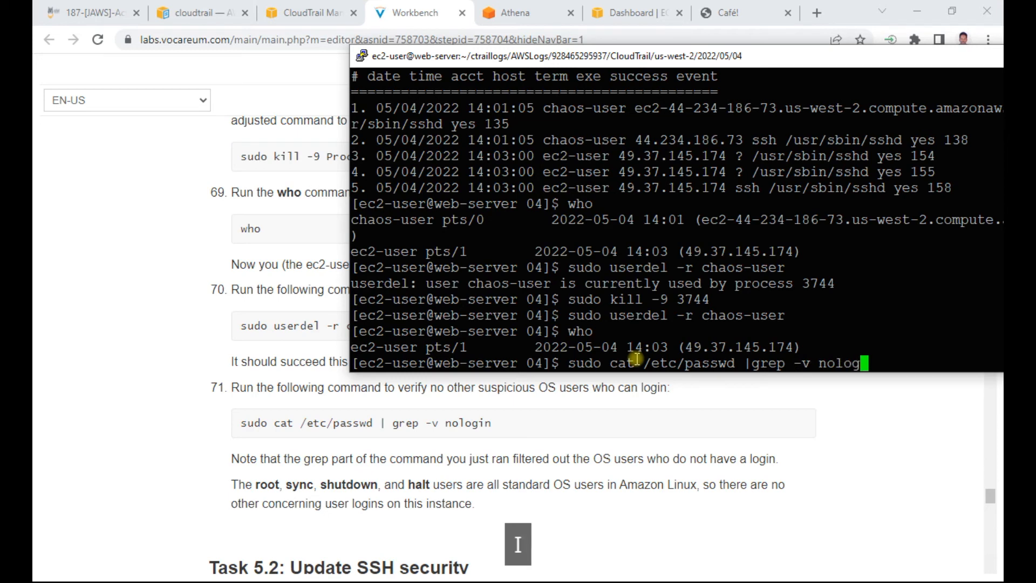
text(in)
key(Return)
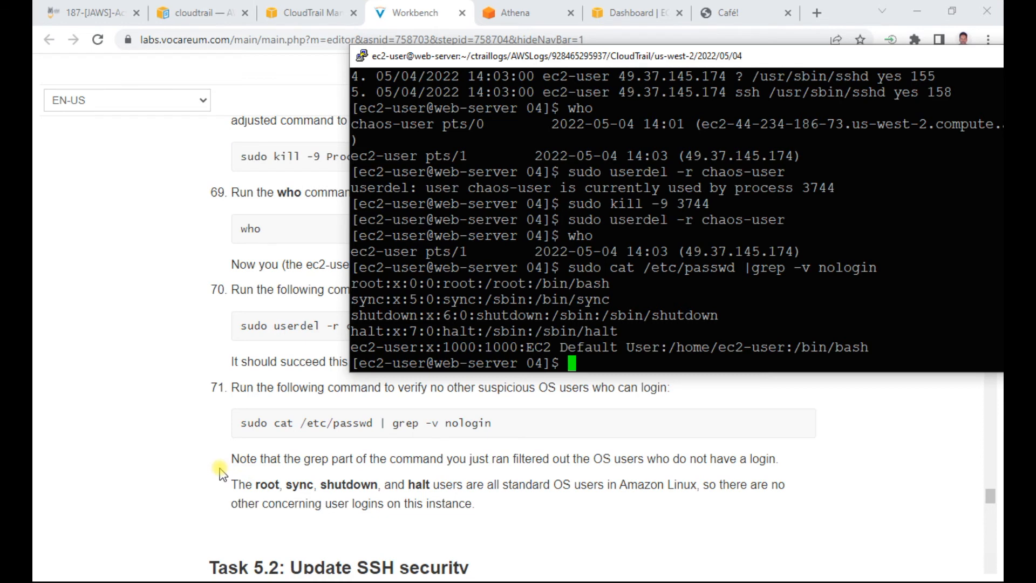
Continue to Task 5.2 in the lab and run sudo ls -l /etc/ssh/sshd_config to check the file's last modified timestamp.
scroll(220, 472, down, 2)
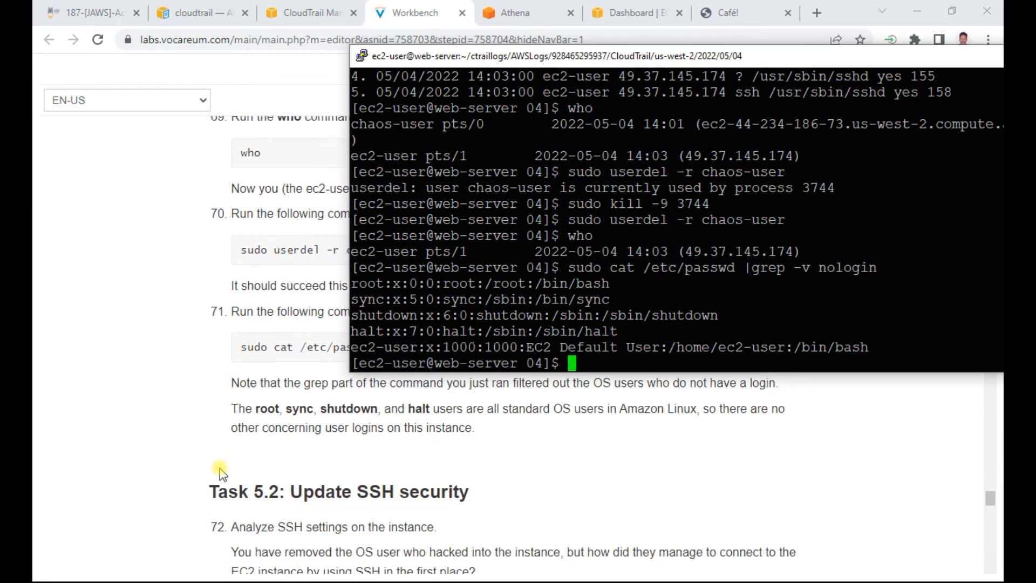
scroll(221, 473, down, 2)
scroll(220, 472, down, 2)
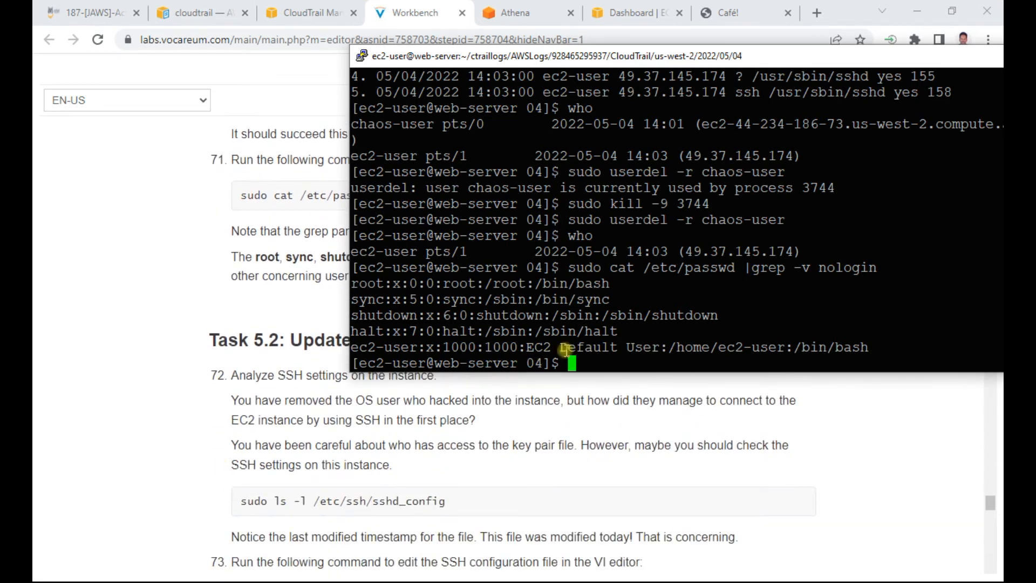
text(sudo )
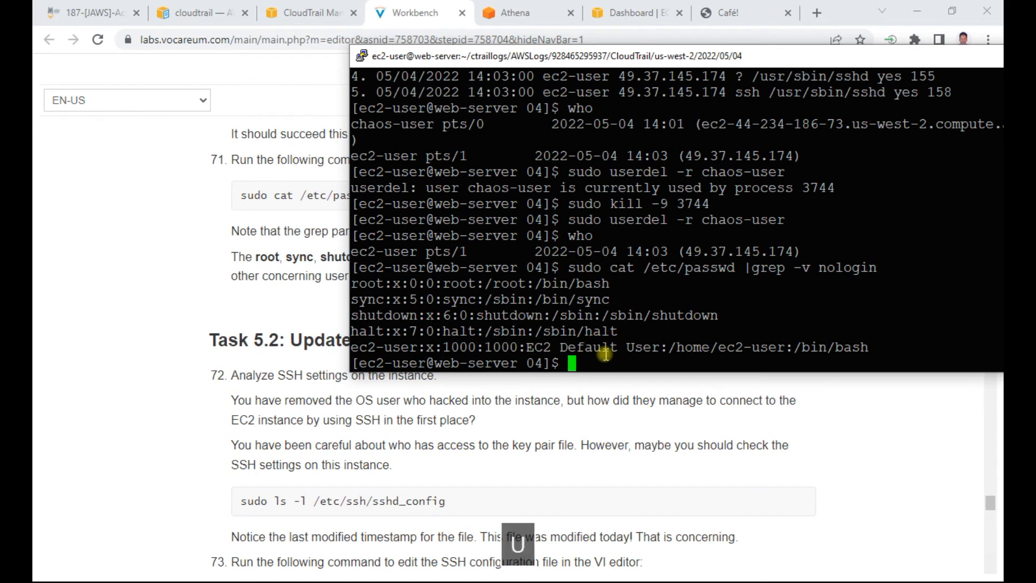
text(ls )
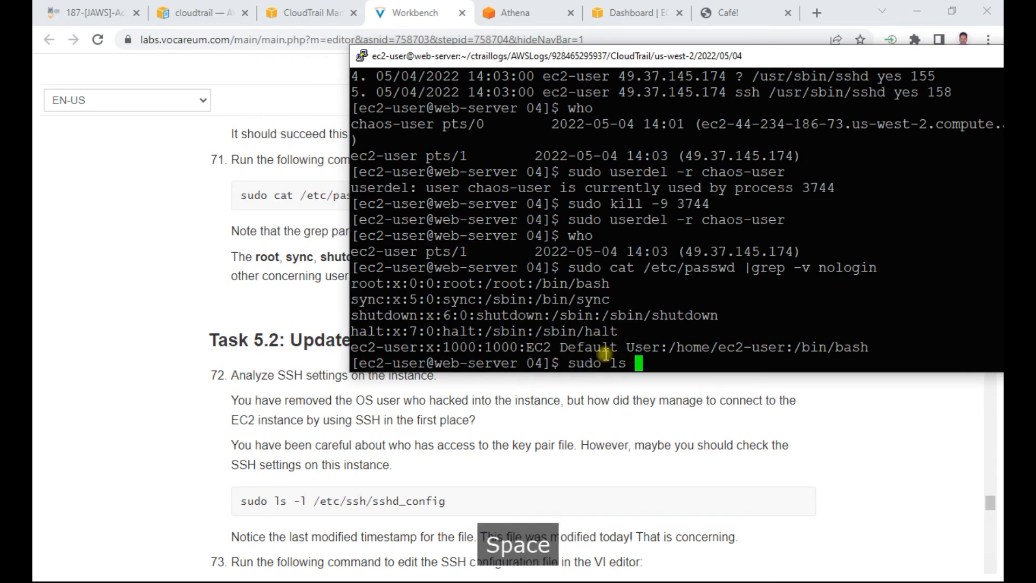
text(-l /etc/ssh)
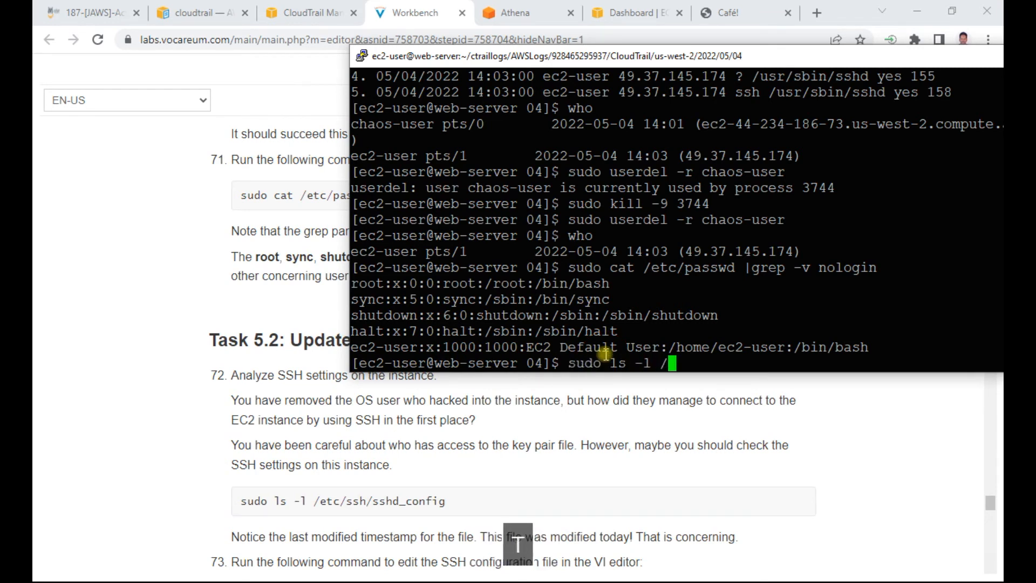
key(Tab)
text(s)
key(Tab)
text(d)
key(Tab)
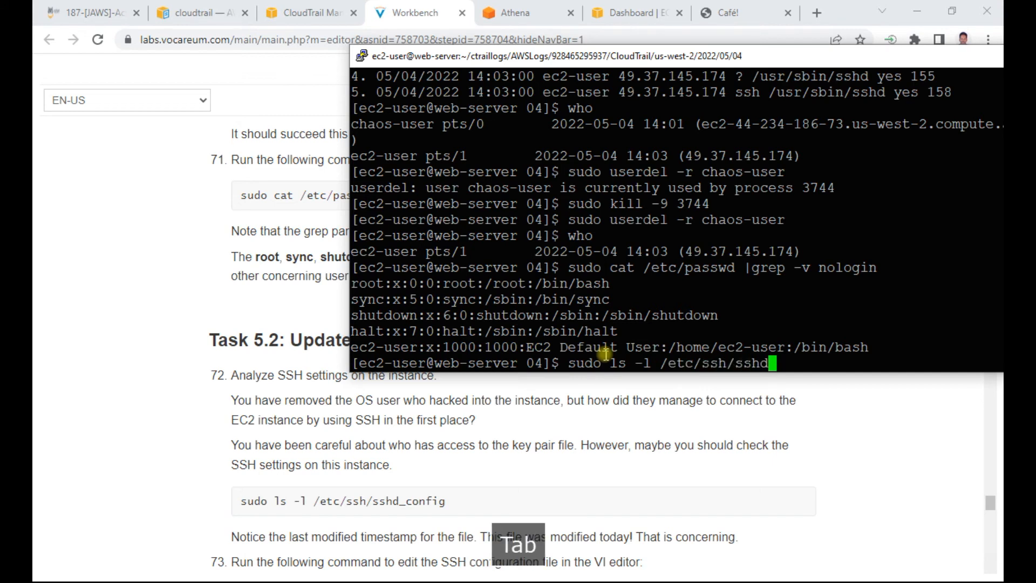
key(Return)
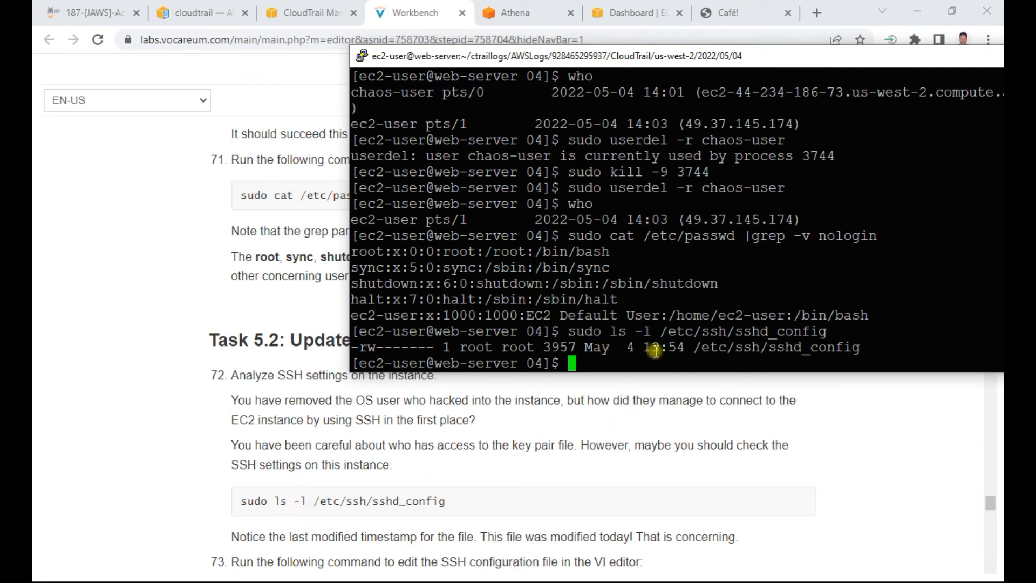
Run the date command and compare the current time with the last modified time of sshd_config.
text(date)
key(Return)
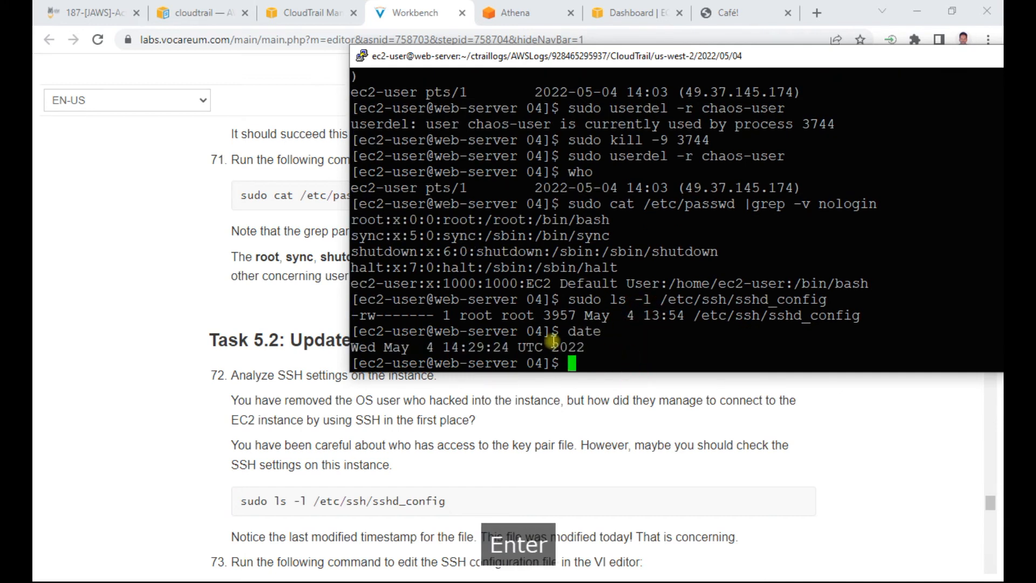
drag(442, 348, 507, 348)
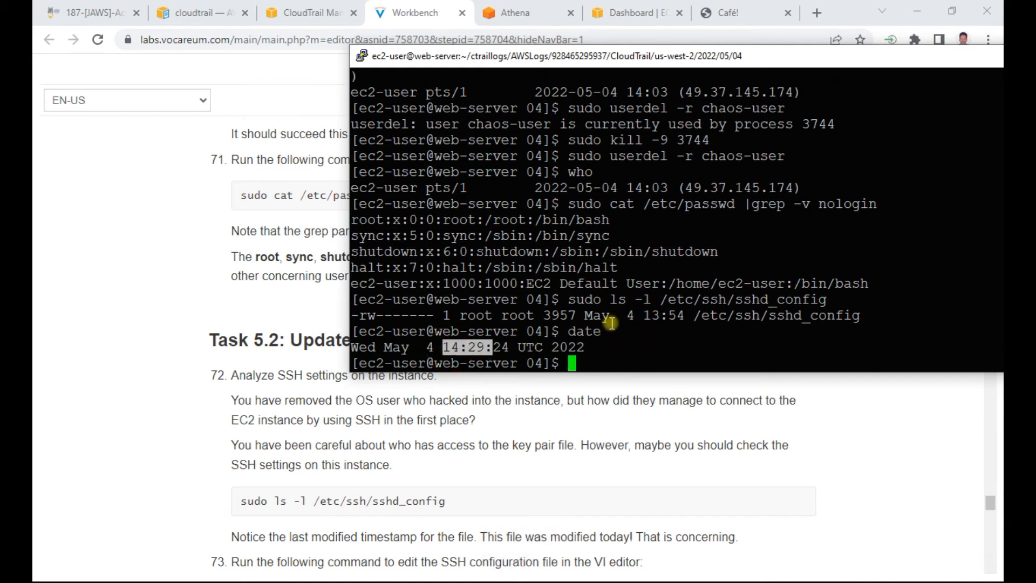
drag(635, 317, 686, 318)
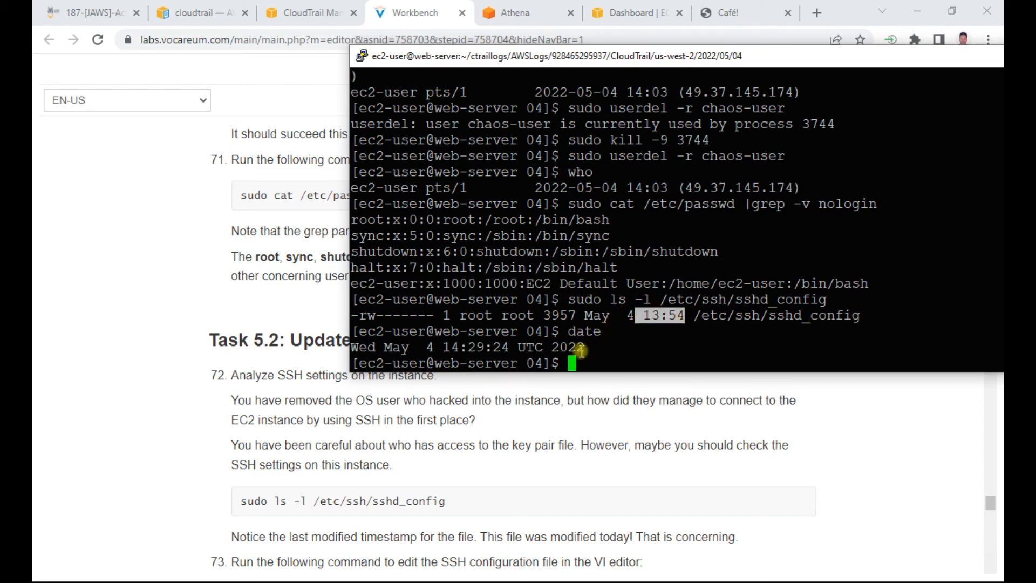
Open the SSH configuration file for editing by running sudo vi /etc/ssh/sshd_config.
scroll(294, 440, down, 1)
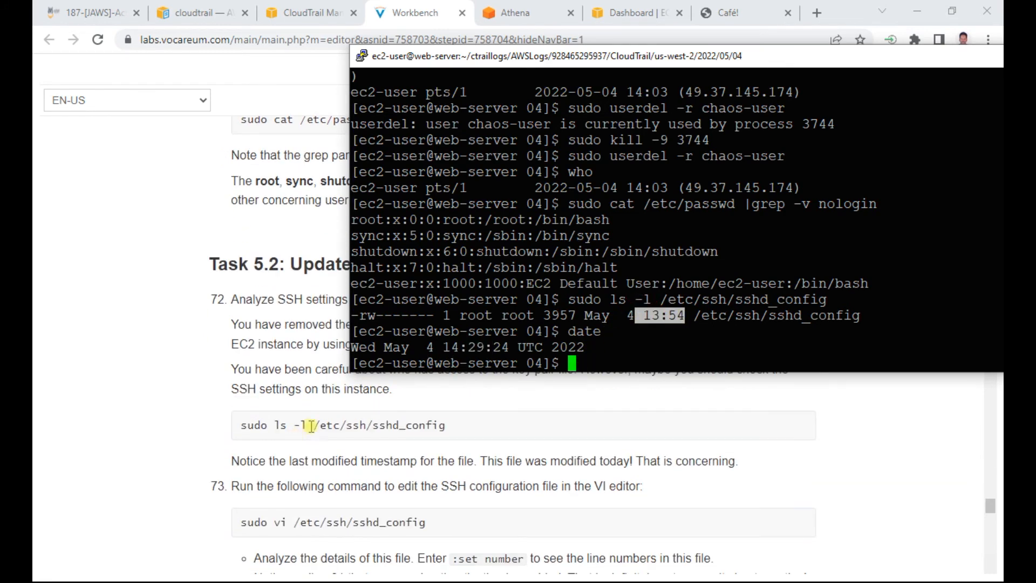
click(597, 353)
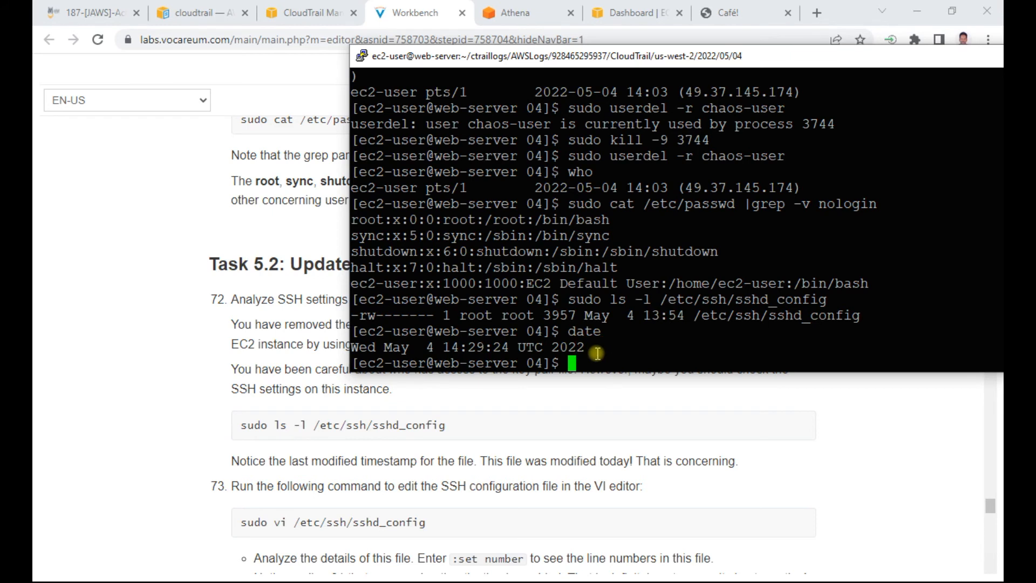
text(sudo v)
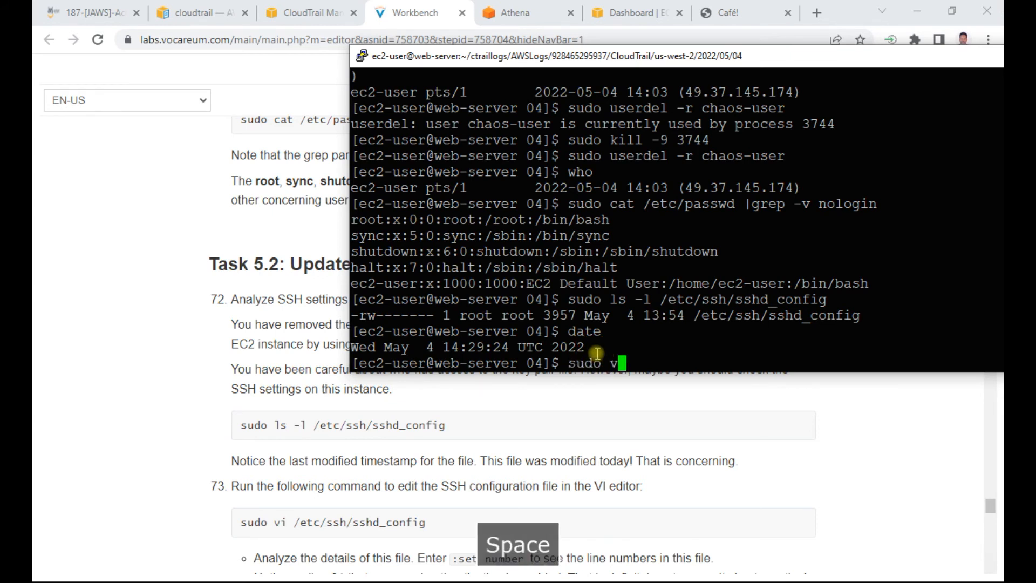
text(i /etc/)
key(Tab)
text(ss)
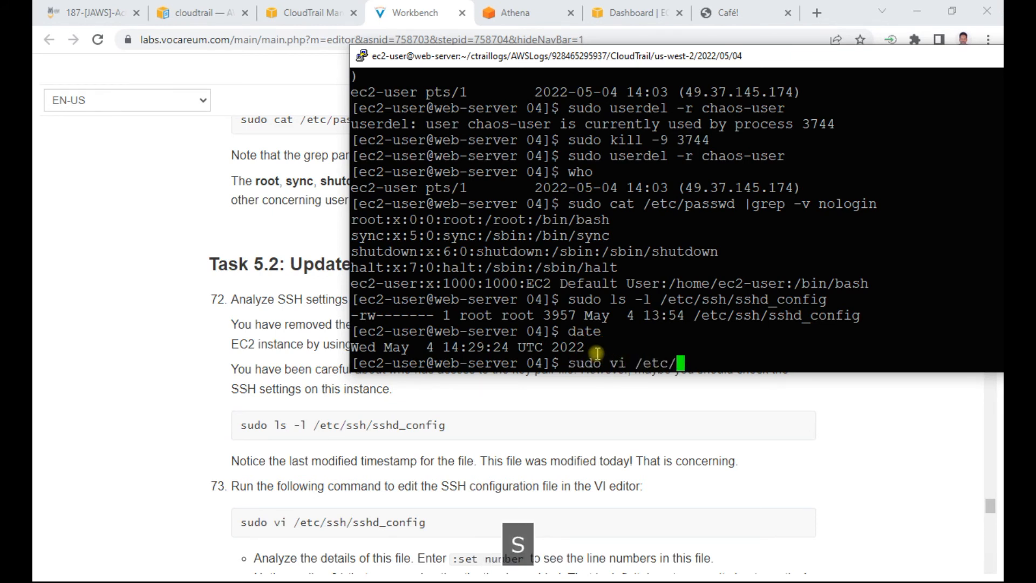
text(h ssh)
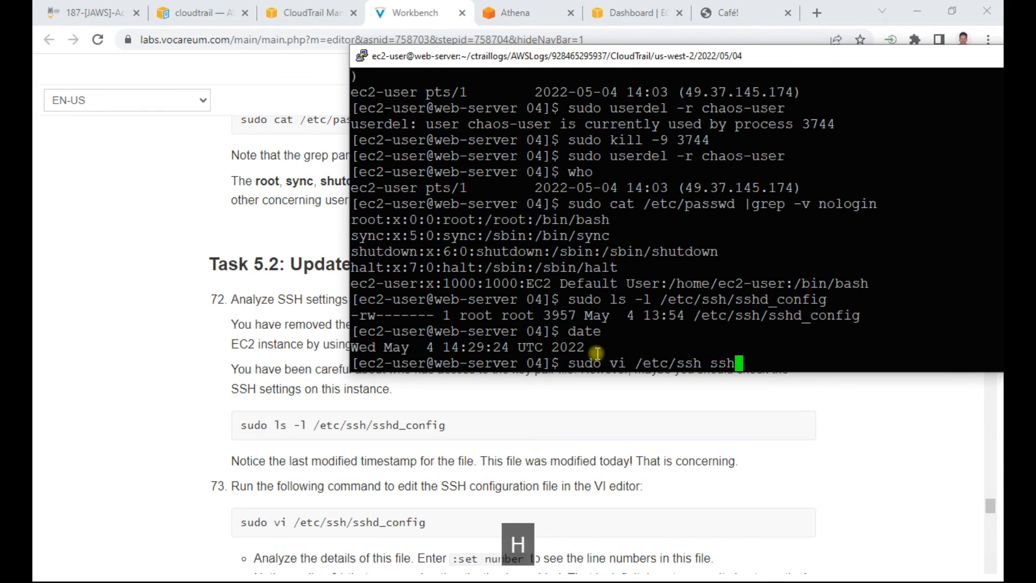
key(BackSpace)
key(BackSpace)
key(BackSpace)
key(BackSpace)
key(BackSpace)
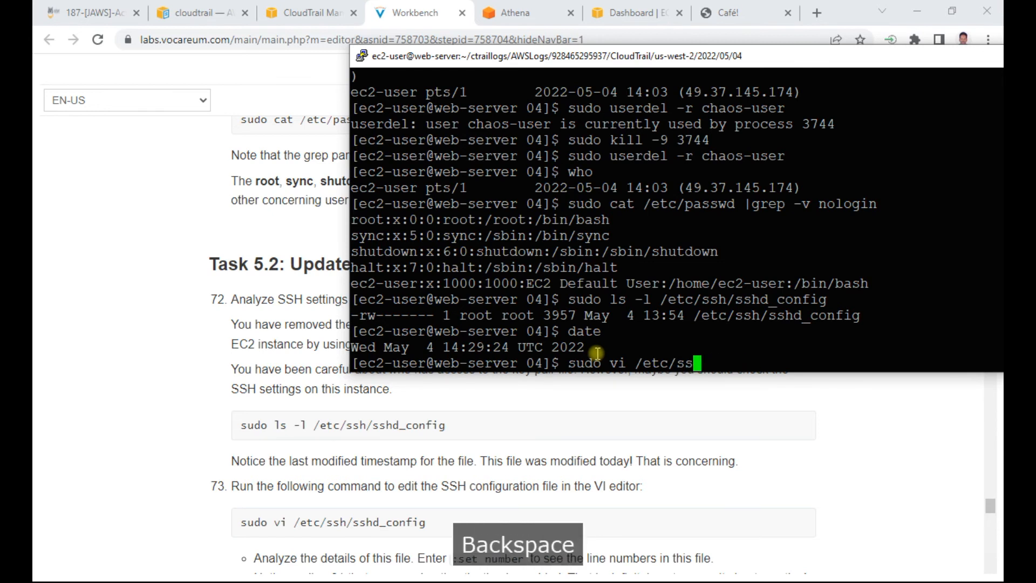
text(h/sshd)
key(Tab)
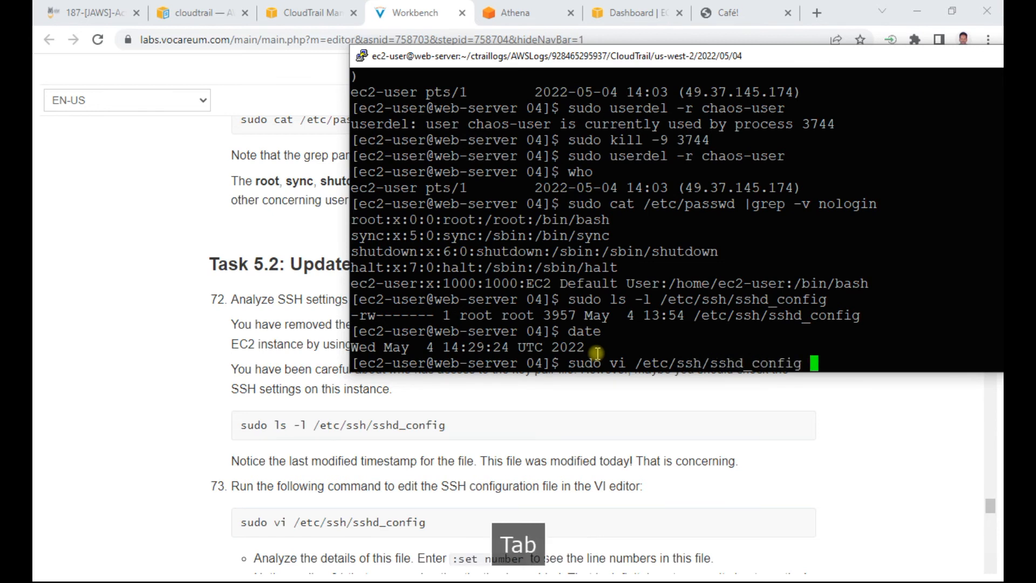
key(Return)
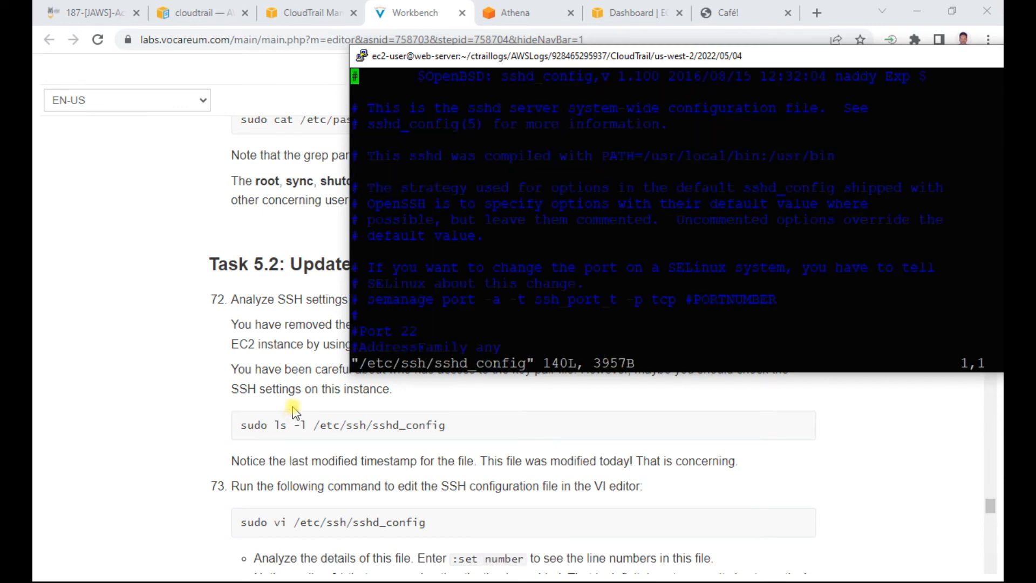
Consult lab step 73 and show line numbers in the vi editor with :se nu.
scroll(291, 408, down, 1)
scroll(285, 405, down, 2)
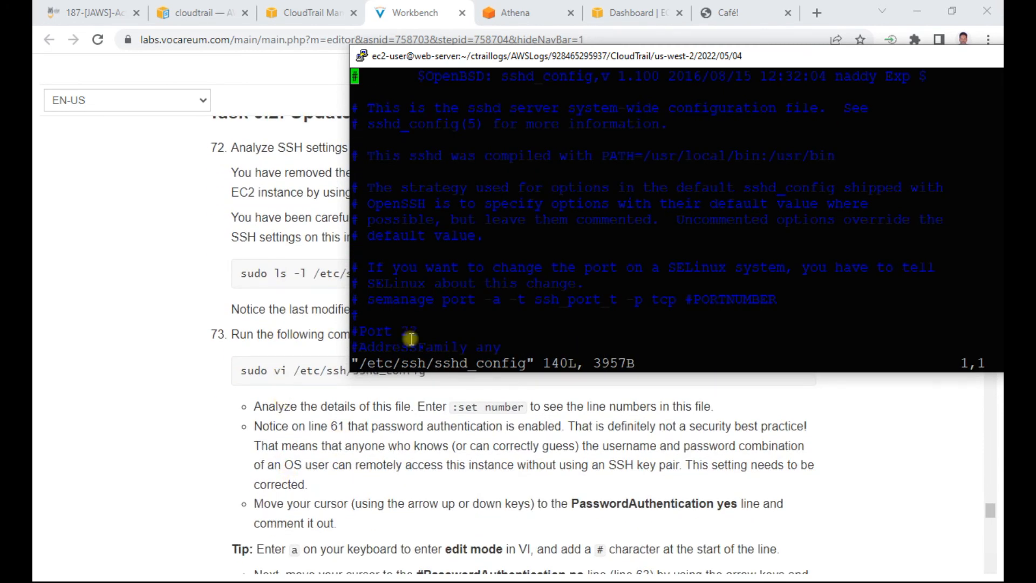
text(:se nu)
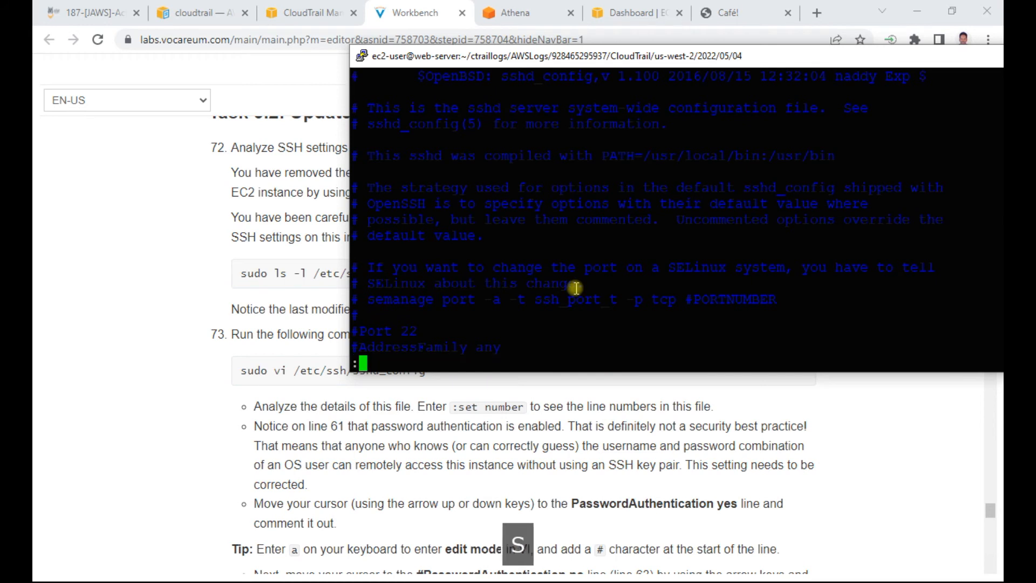
key(Return)
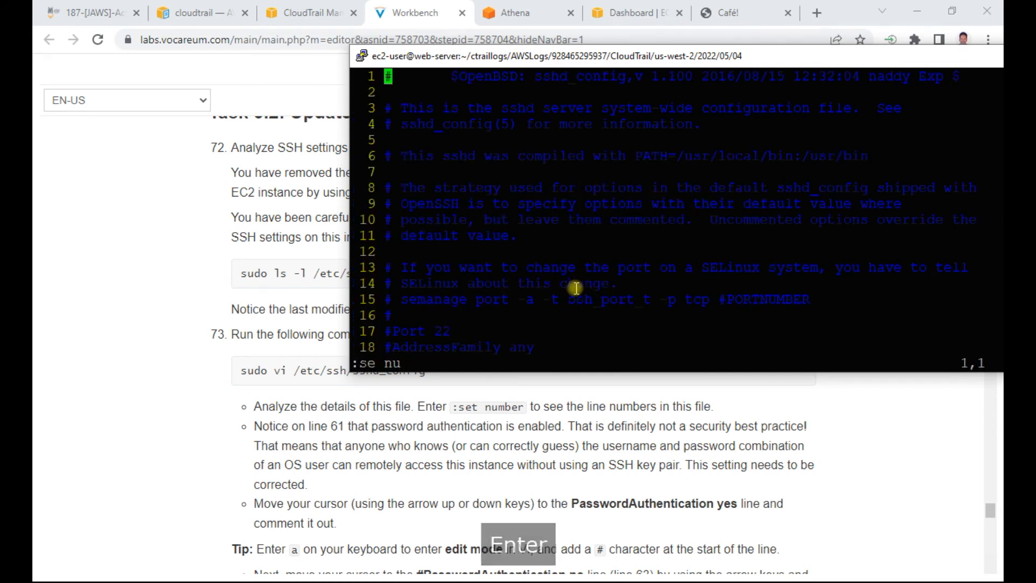
Set PasswordAuthentication on line 61 to no, and save and close the file with :wq.
text(:6)
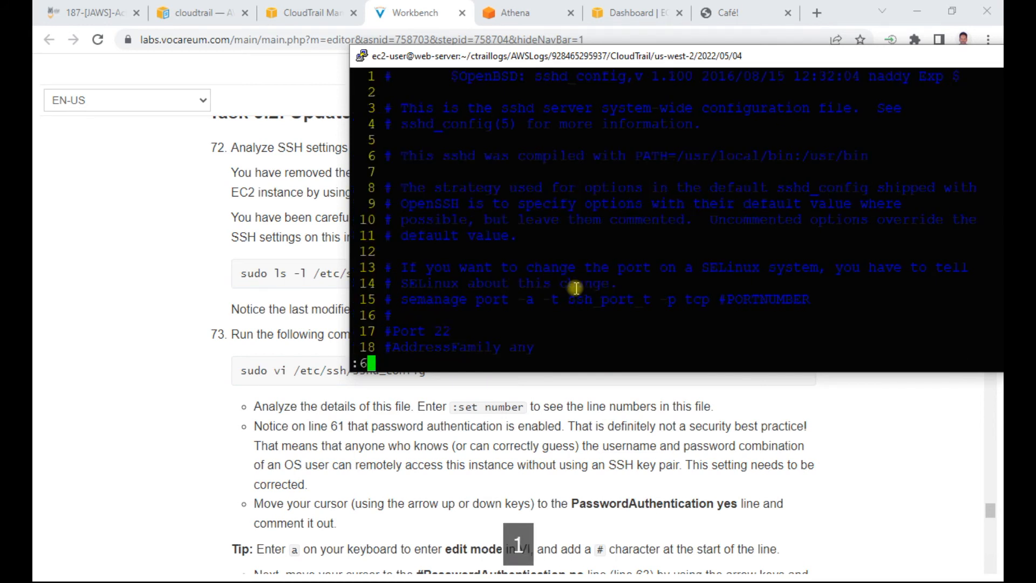
text(1)
key(Return)
key(Right)
key(Right)
key(Right)
key(Right)
key(Right)
key(Right)
key(Right)
key(Right)
key(Right)
key(Right)
key(Right)
key(Right)
key(Right)
key(Right)
key(Right)
key(Right)
key(Right)
key(Right)
key(Right)
key(Right)
key(Right)
key(Right)
key(Left)
key(Left)
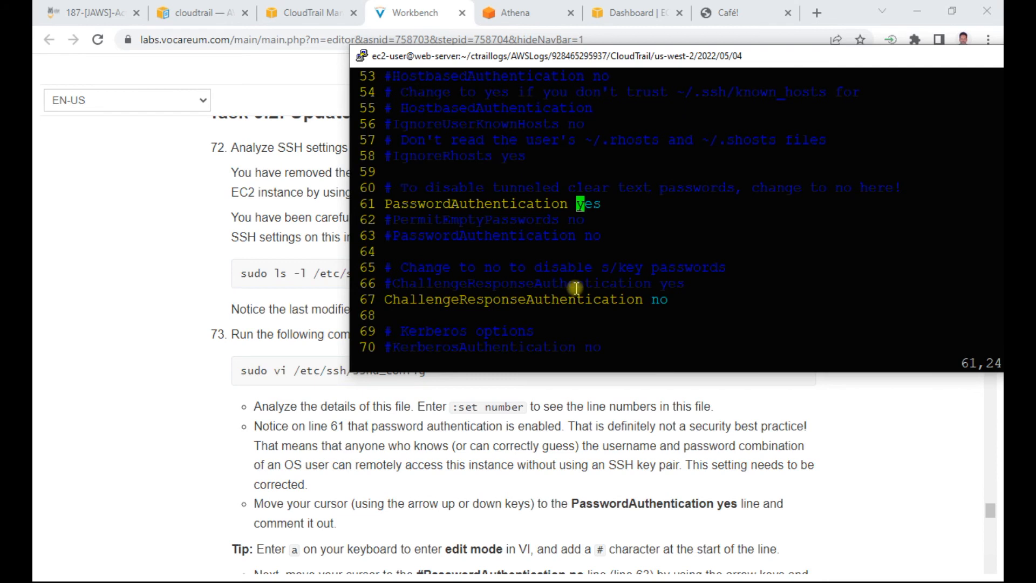
key(Escape)
key(c)
key(w)
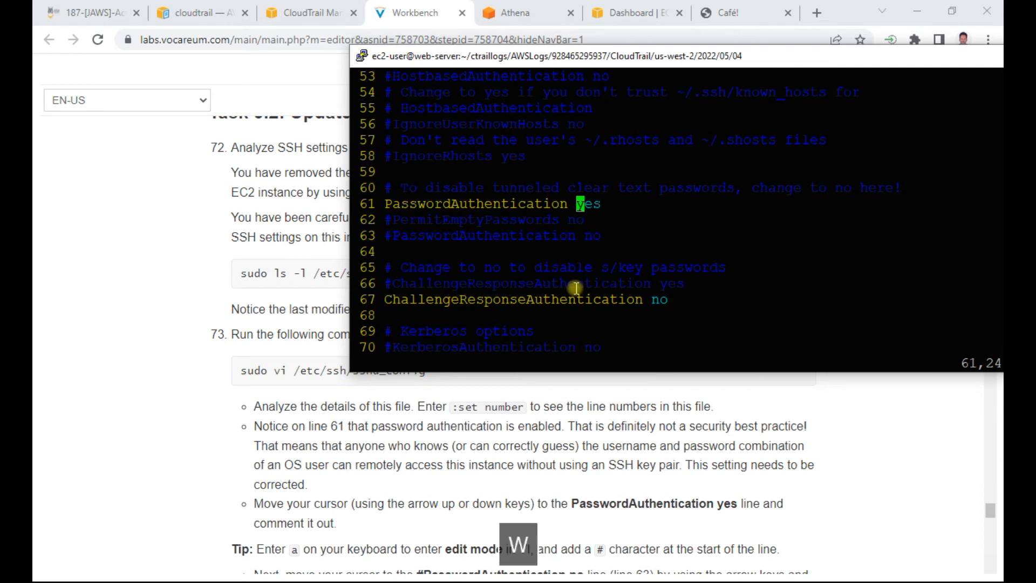
text(no)
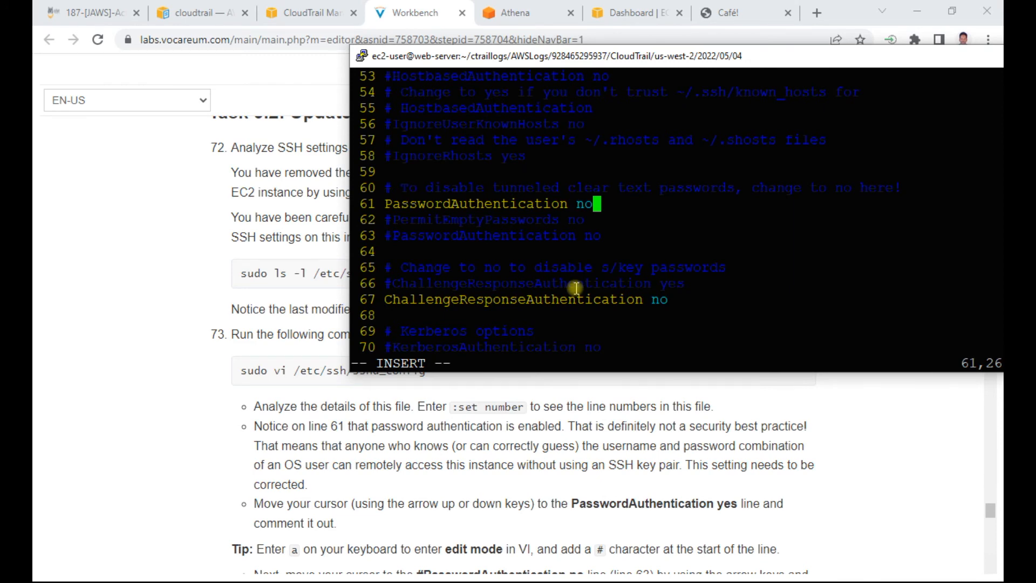
key(Escape)
text(:wq)
key(Return)
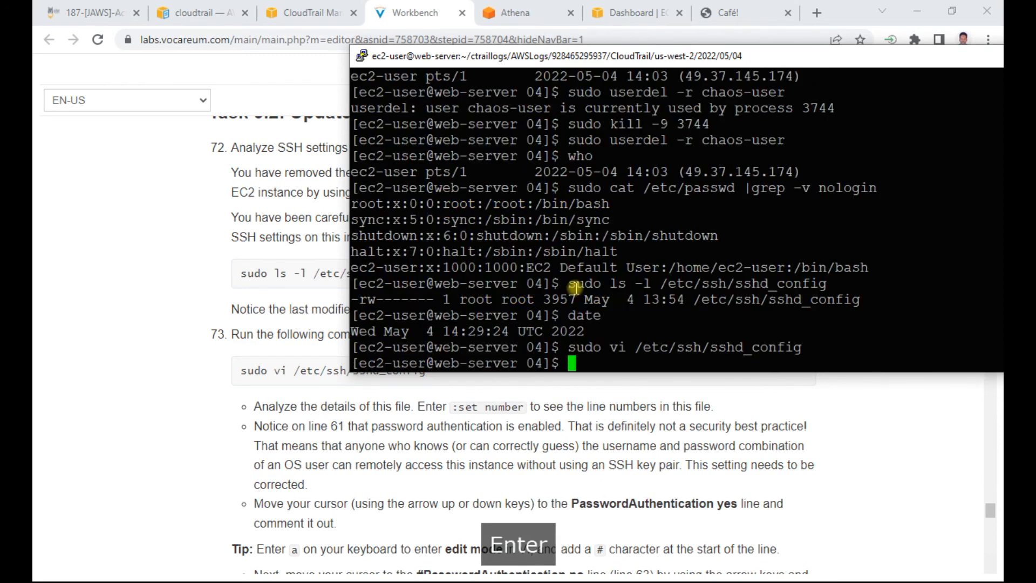
Follow lab step 74 and restart the SSH service with sudo service sshd restart.
scroll(159, 370, down, 3)
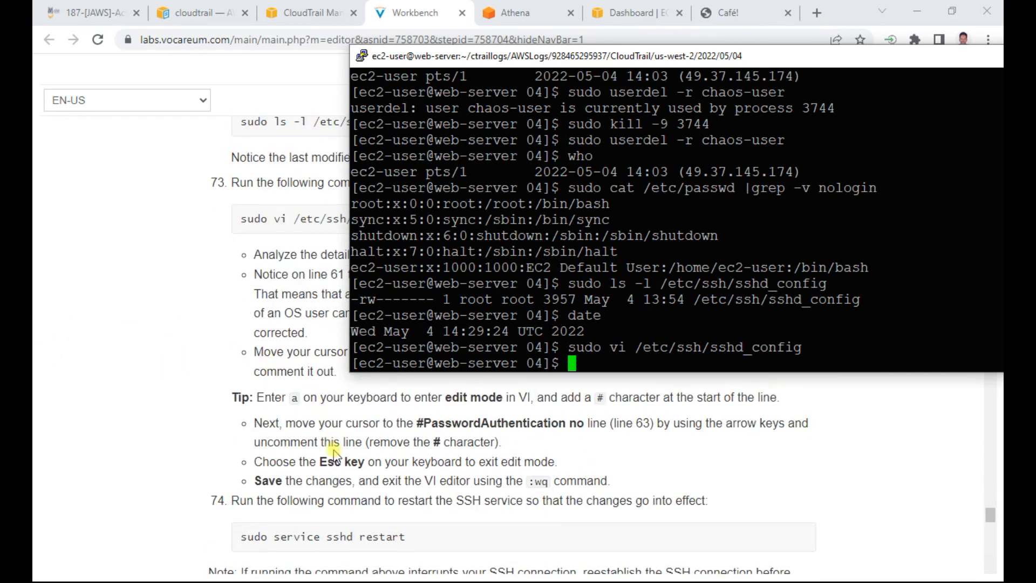
scroll(356, 492, down, 2)
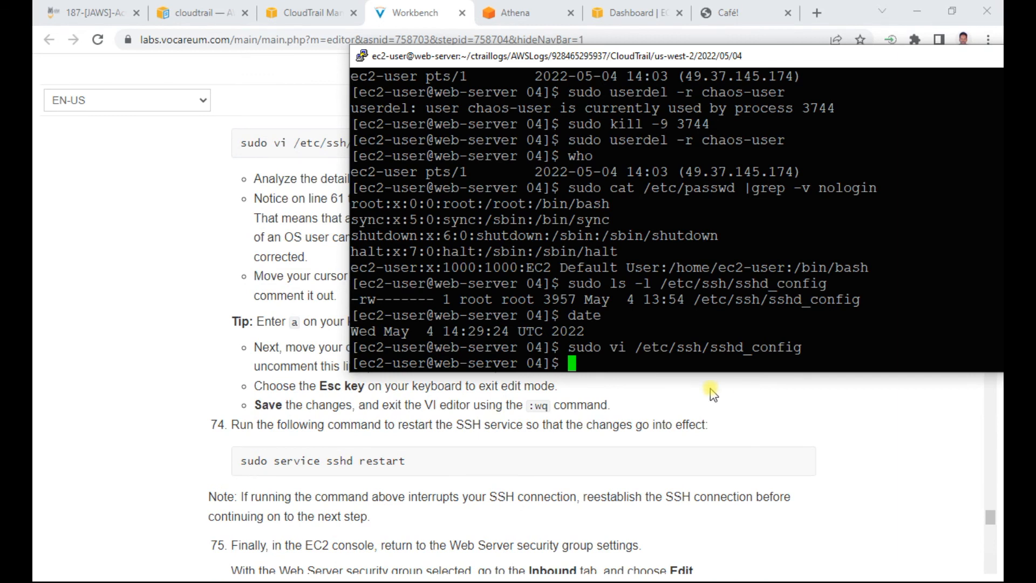
text(sudo serv)
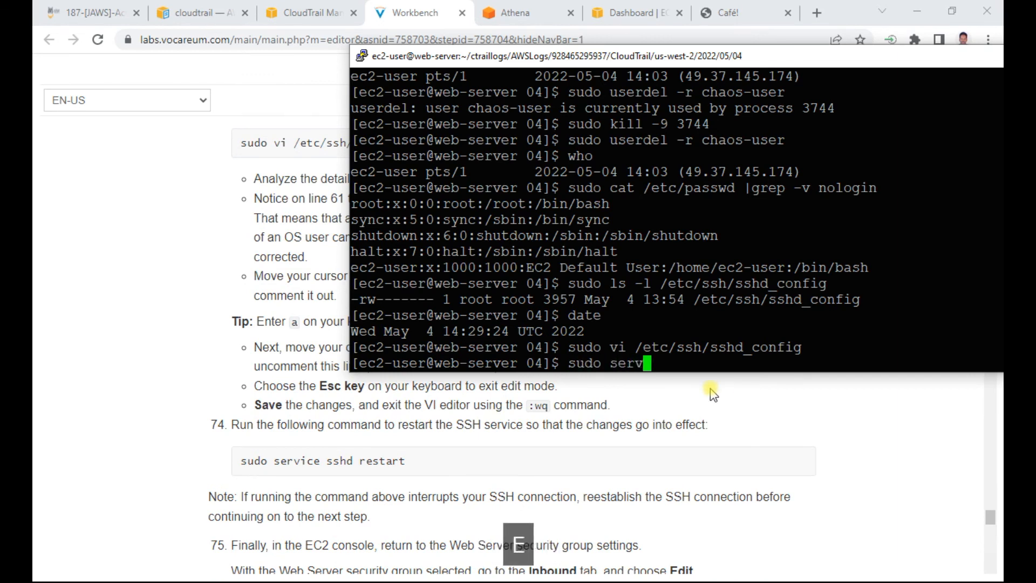
text(ice sshd restart)
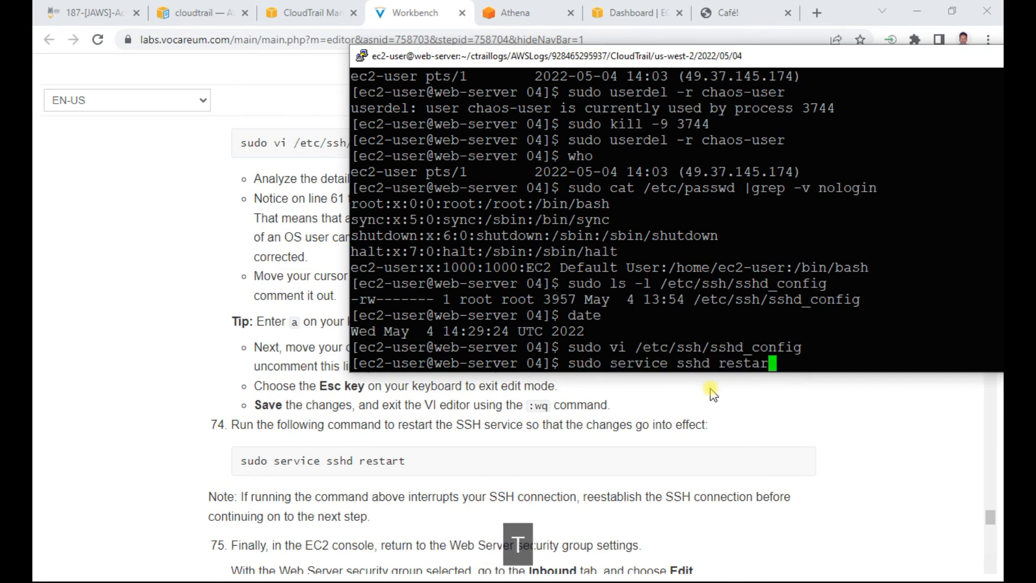
key(Return)
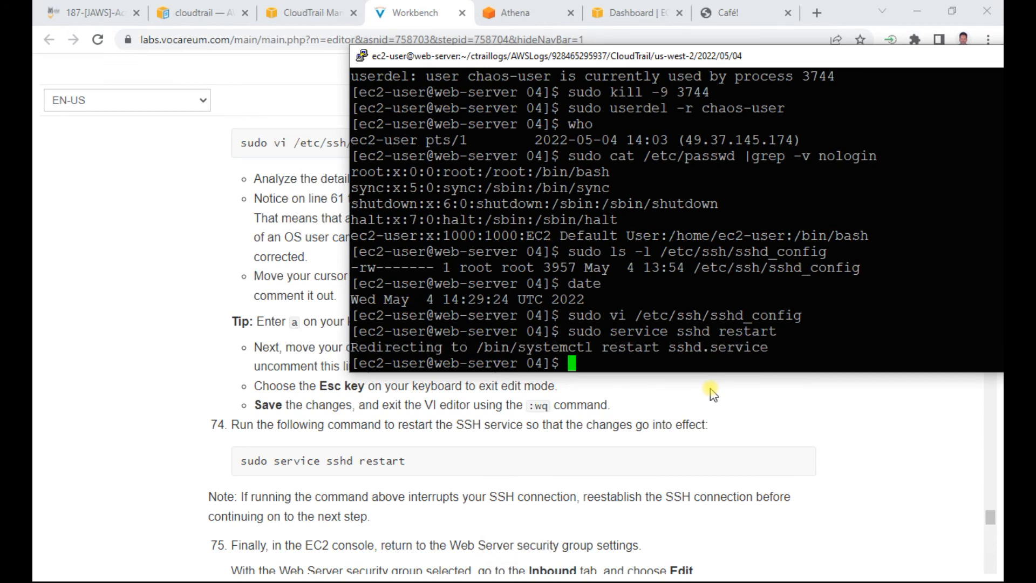
Read lab step 75 and open the WebSecurityGroup security group of the Cafe Web Server instance in the EC2 console.
scroll(171, 467, down, 1)
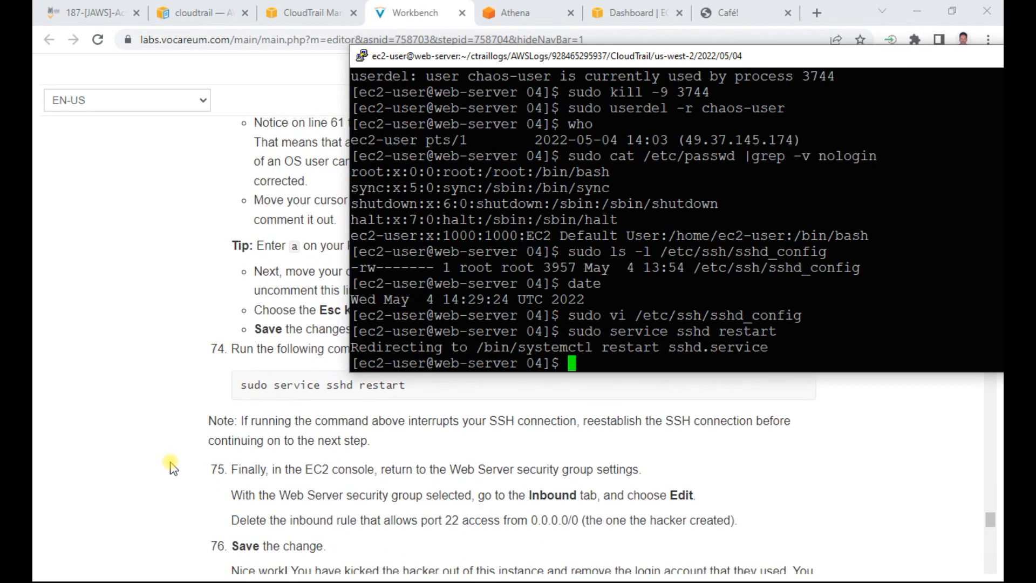
drag(314, 469, 412, 469)
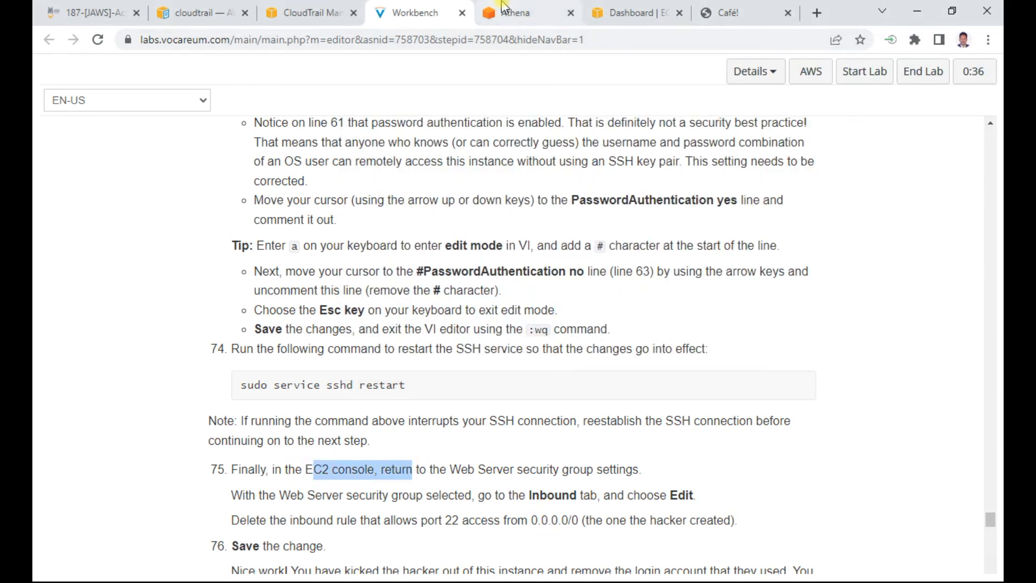
click(627, 14)
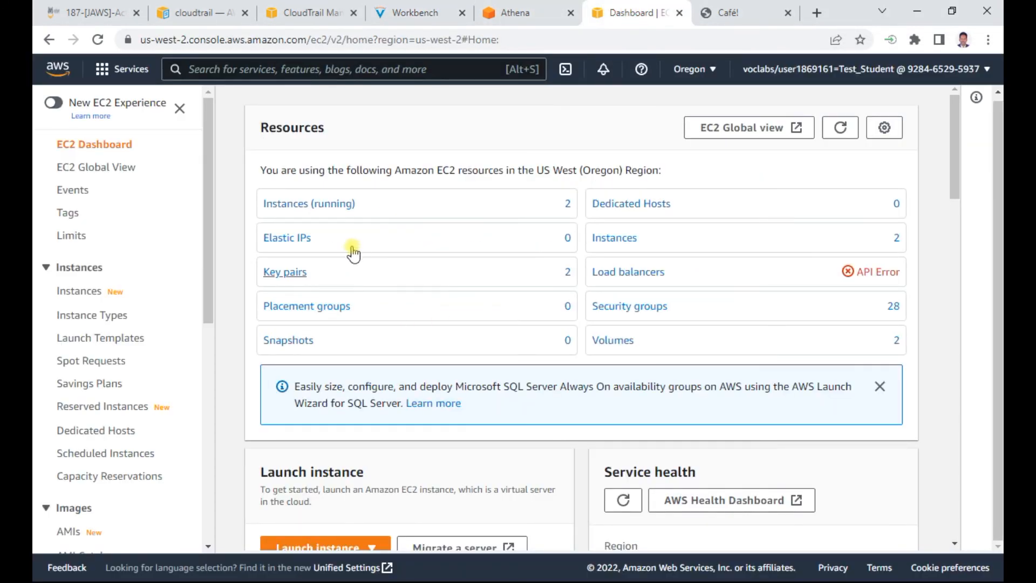
click(316, 204)
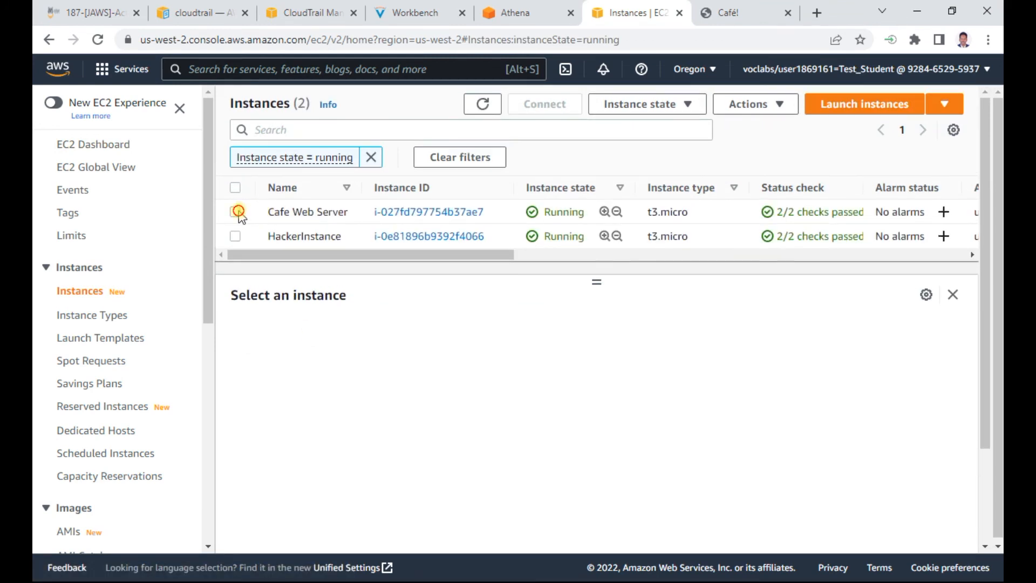
click(235, 211)
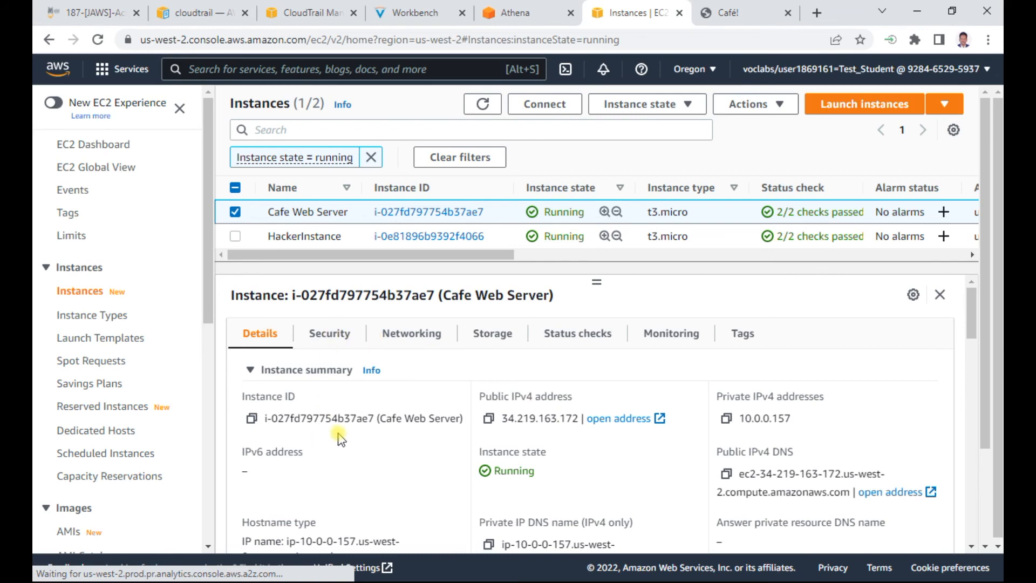
click(329, 333)
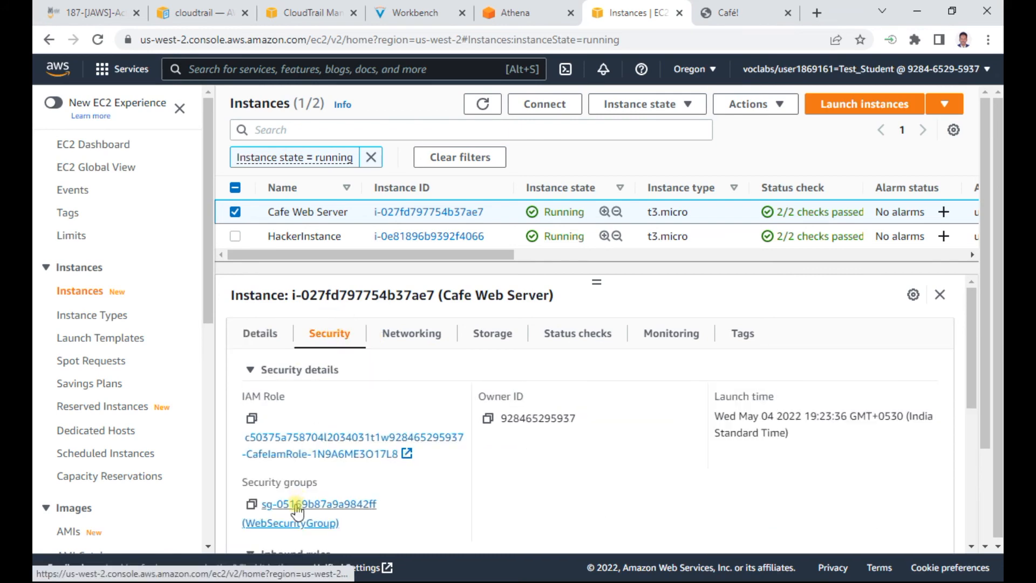
click(297, 506)
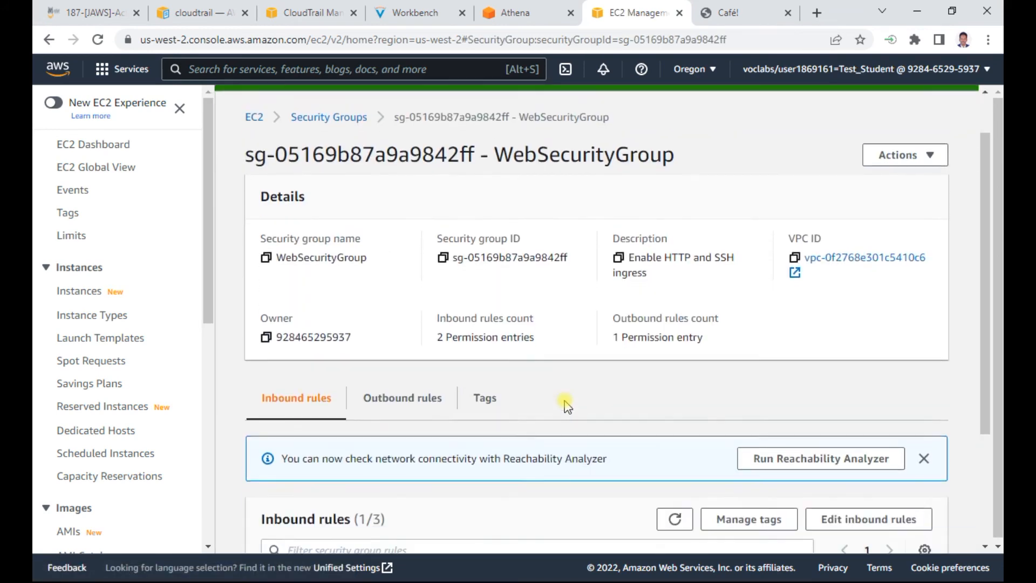
Edit the inbound rules of WebSecurityGroup, deleting a rule with source 0.0.0.0/0, and save the rules.
scroll(567, 406, down, 2)
click(859, 421)
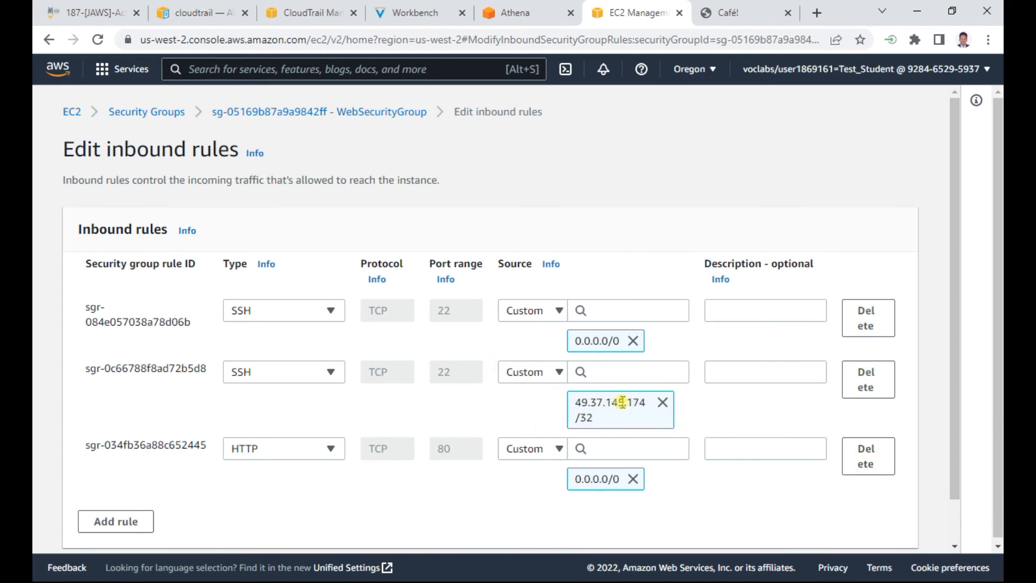
click(861, 454)
click(877, 511)
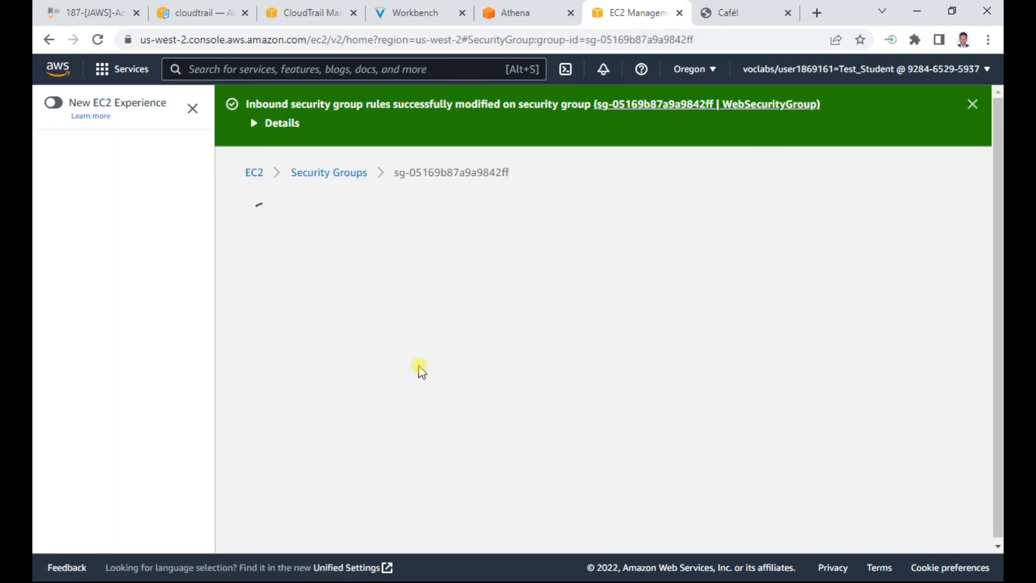
Return to the list of running instances through the EC2 dashboard.
click(254, 173)
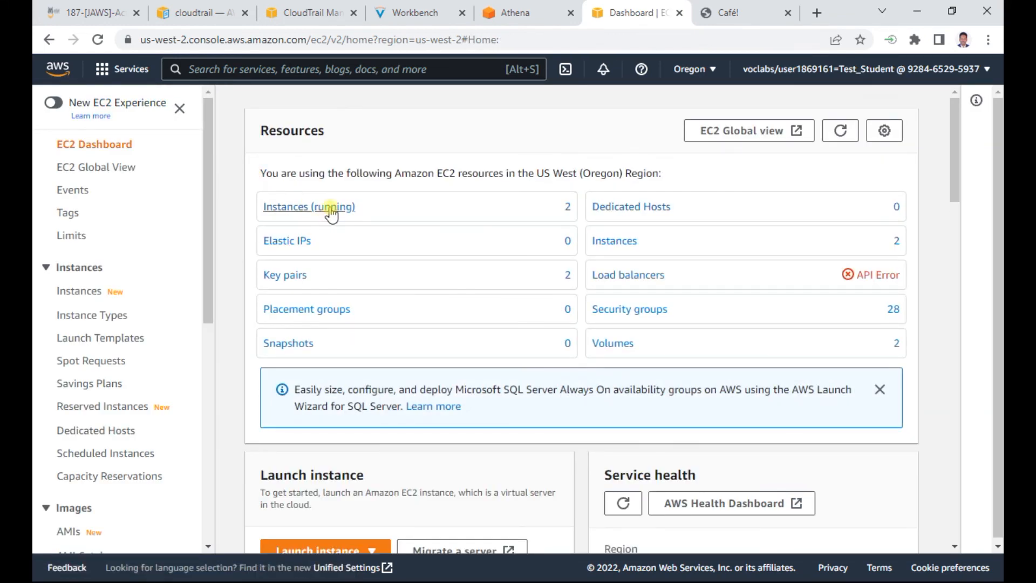
click(330, 208)
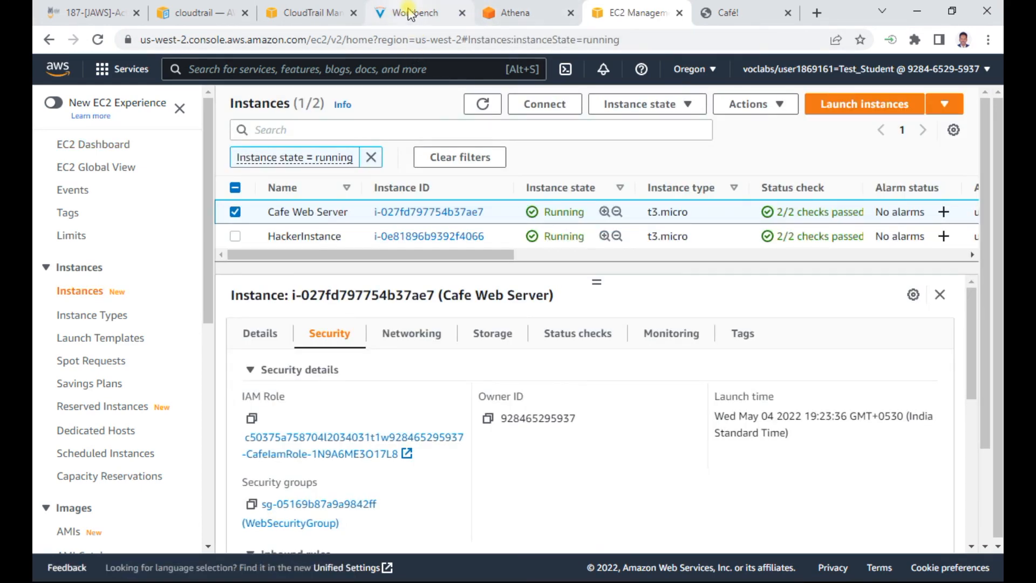
Read lab step 77, switch to the SSH terminal, change to the /var/www/html/ directory and list its contents.
click(411, 13)
scroll(392, 327, down, 7)
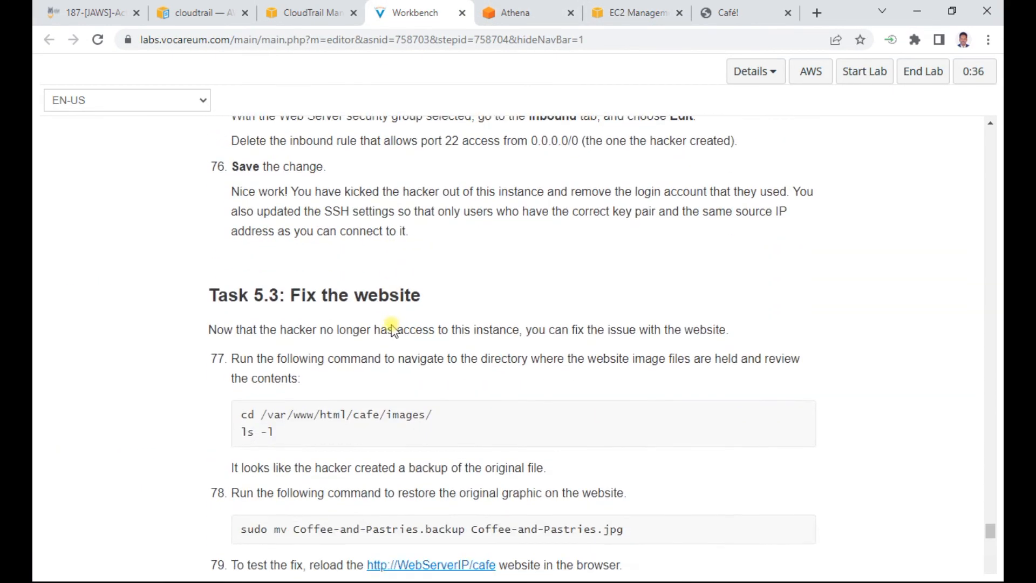
double_click(353, 297)
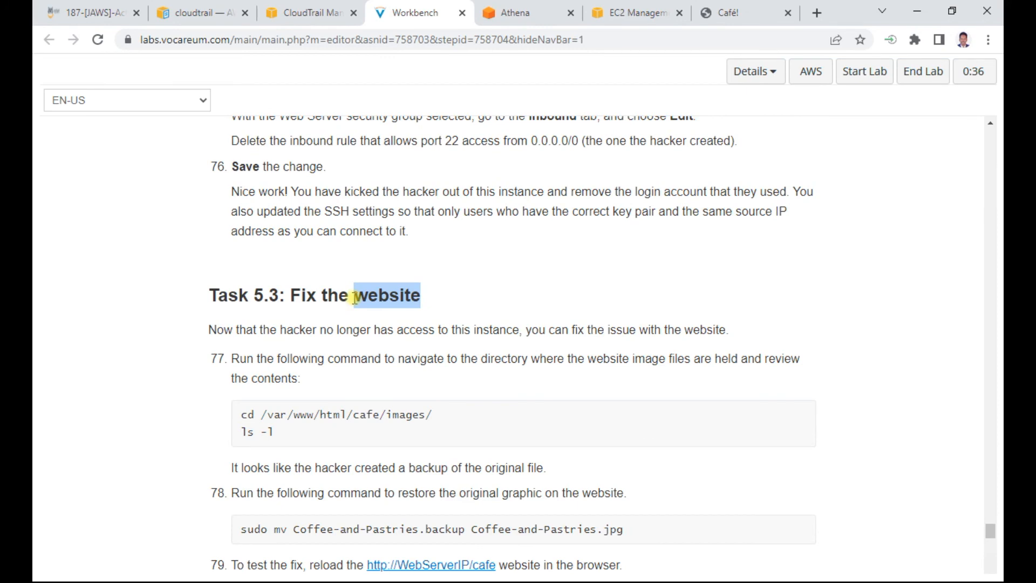
scroll(355, 297, down, 3)
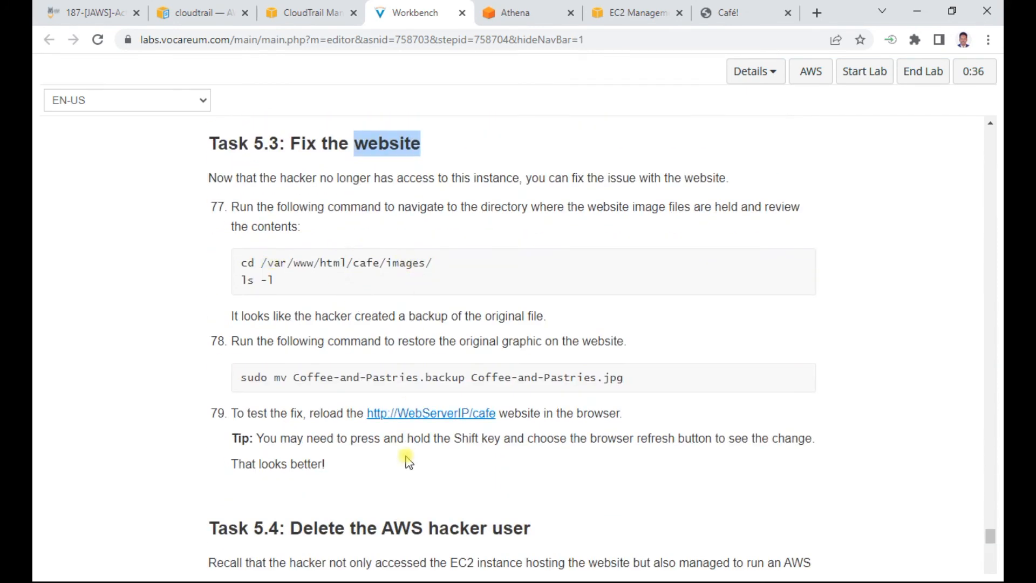
key(alt+Tab)
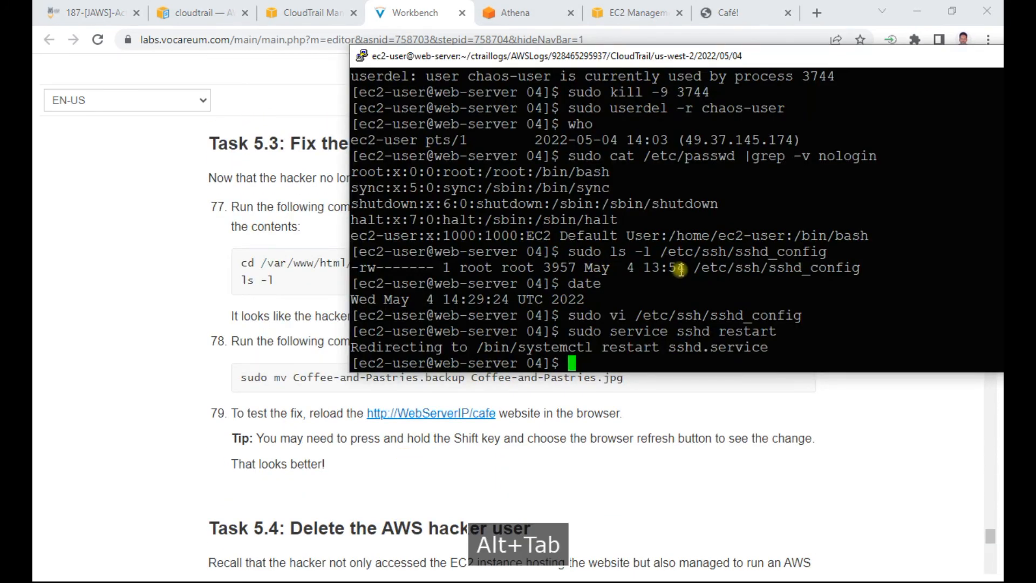
text(cd /var/)
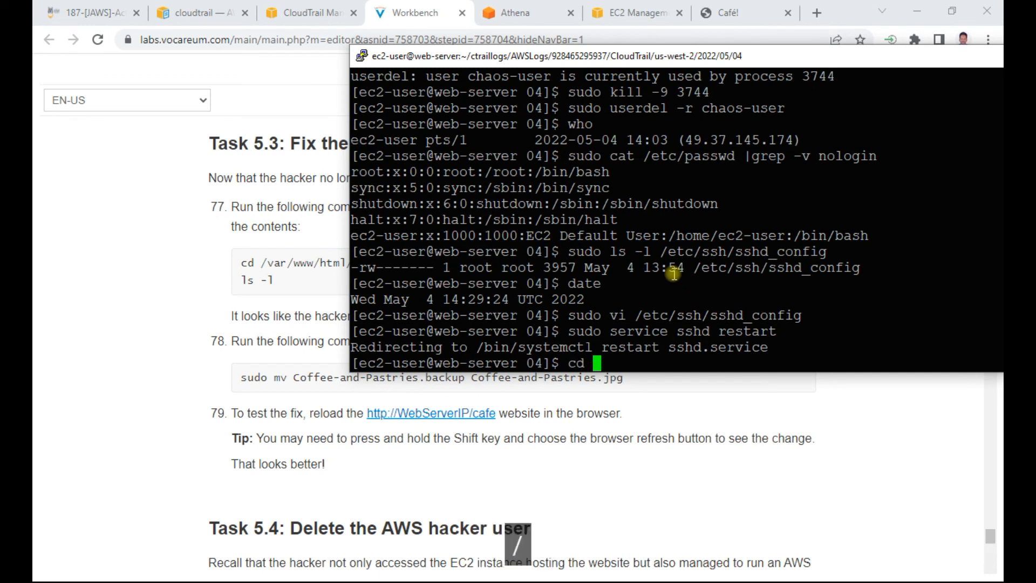
text(www/ht)
key(Tab)
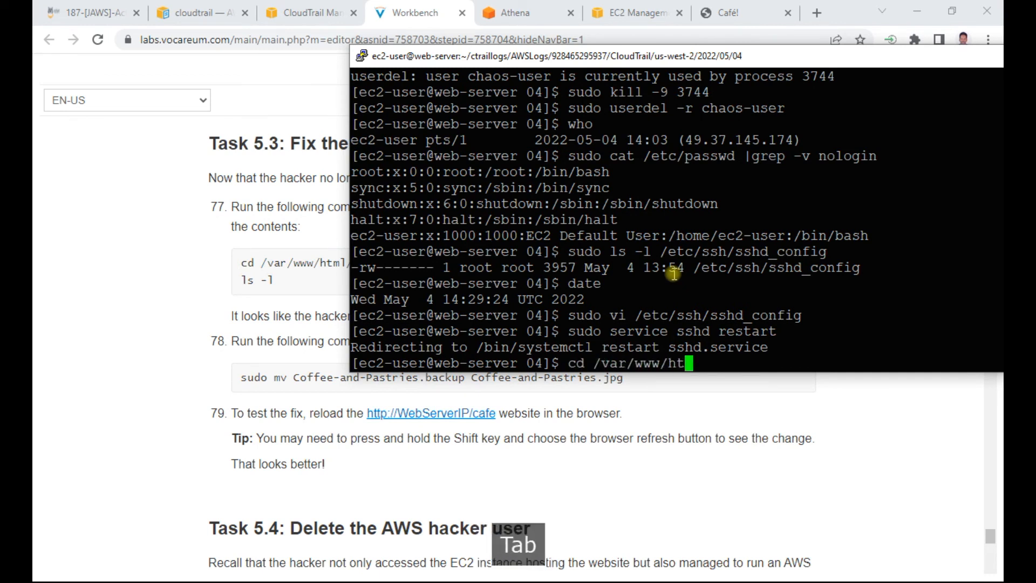
key(Return)
text(ll)
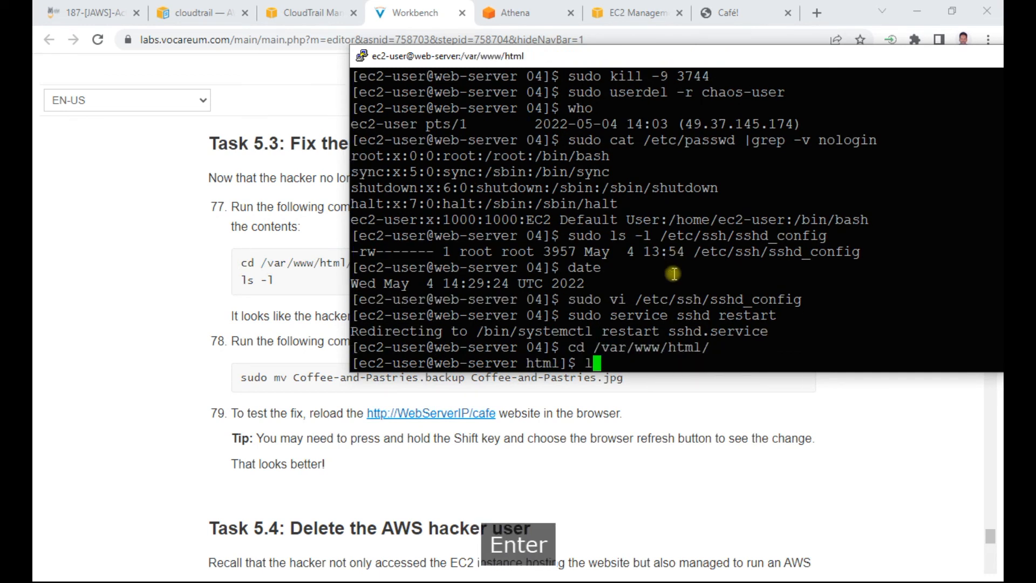
key(Return)
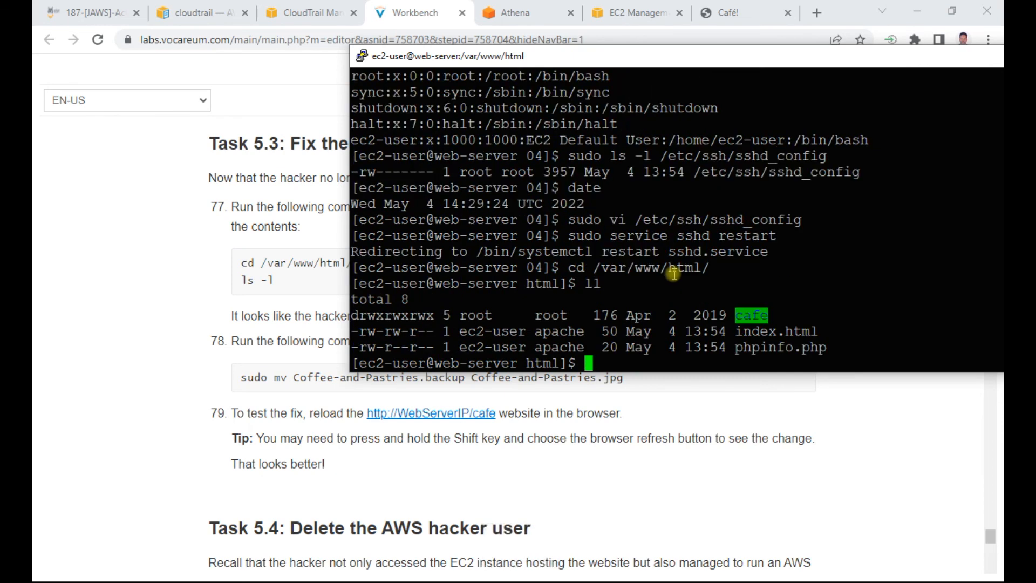
Change into the cafe directory in the terminal and list its files.
text(cd ca)
key(Tab)
key(Return)
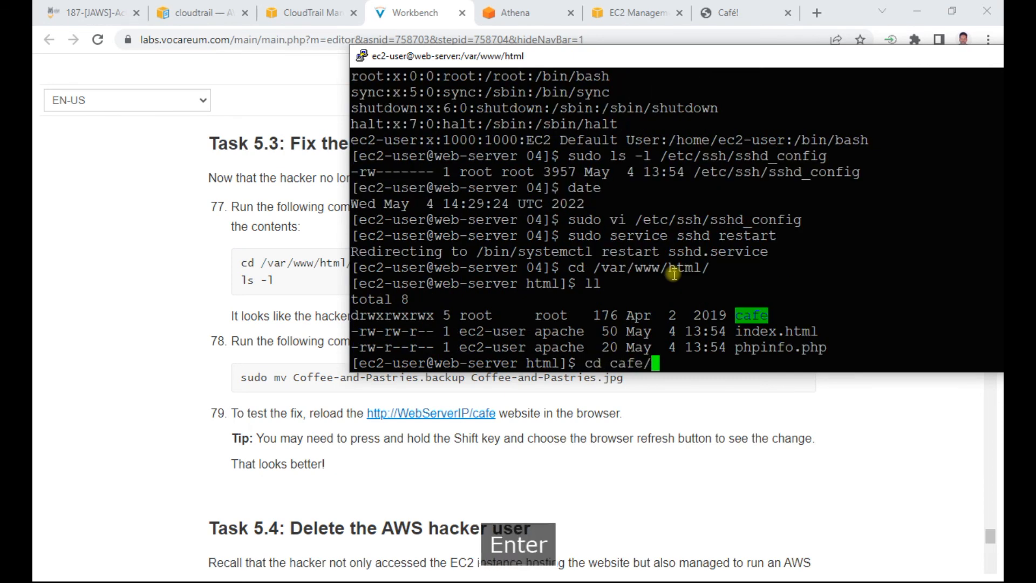
text(ll)
key(Return)
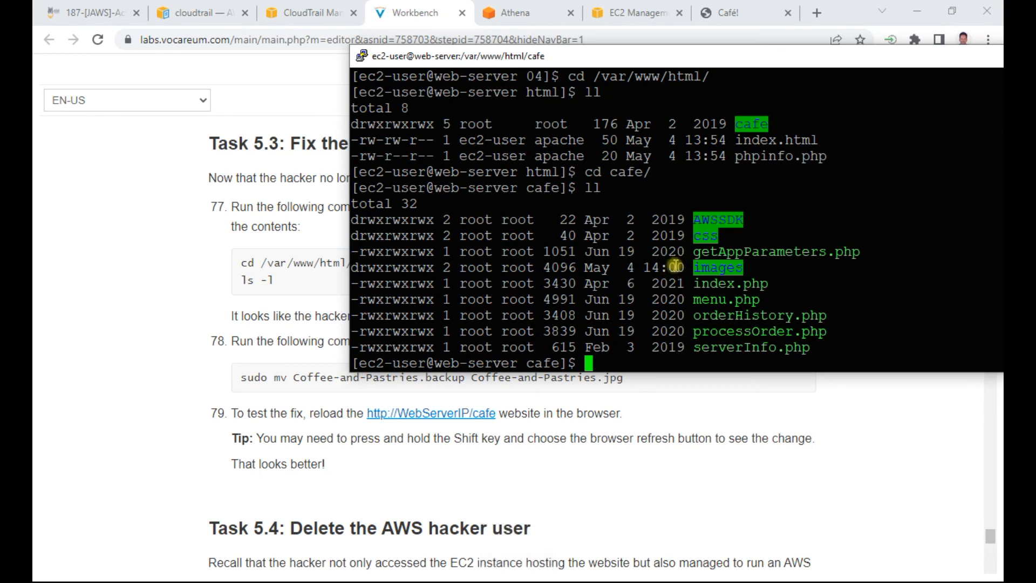
Change into the images directory and list the website's image files.
double_click(730, 267)
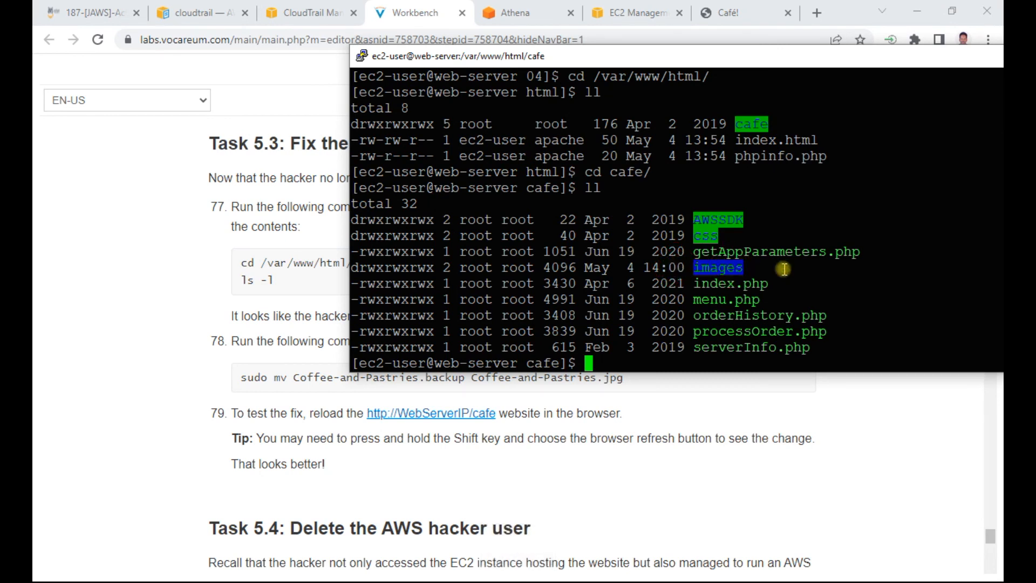
text(cd ima)
key(Tab)
key(Return)
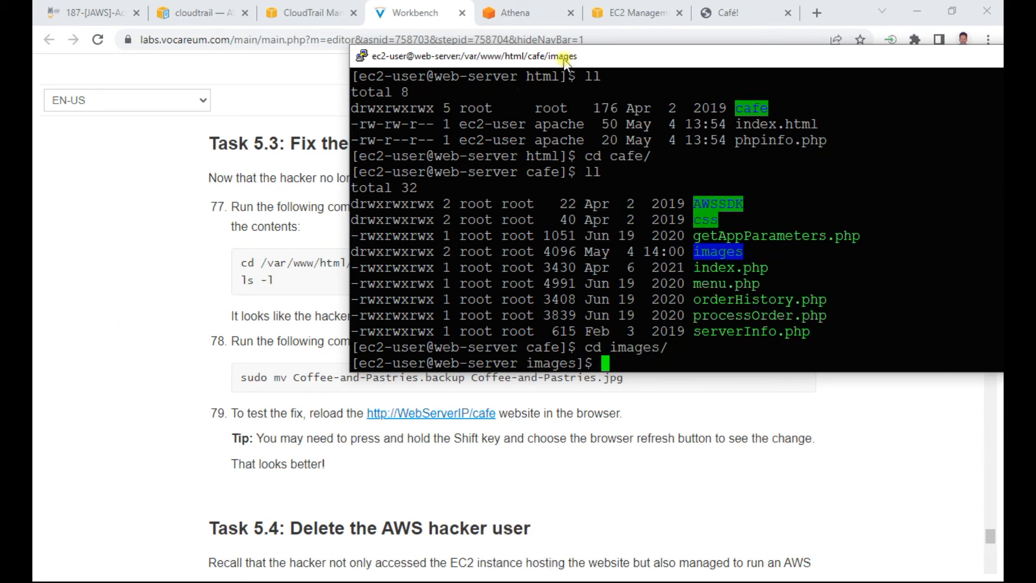
drag(564, 57, 675, 41)
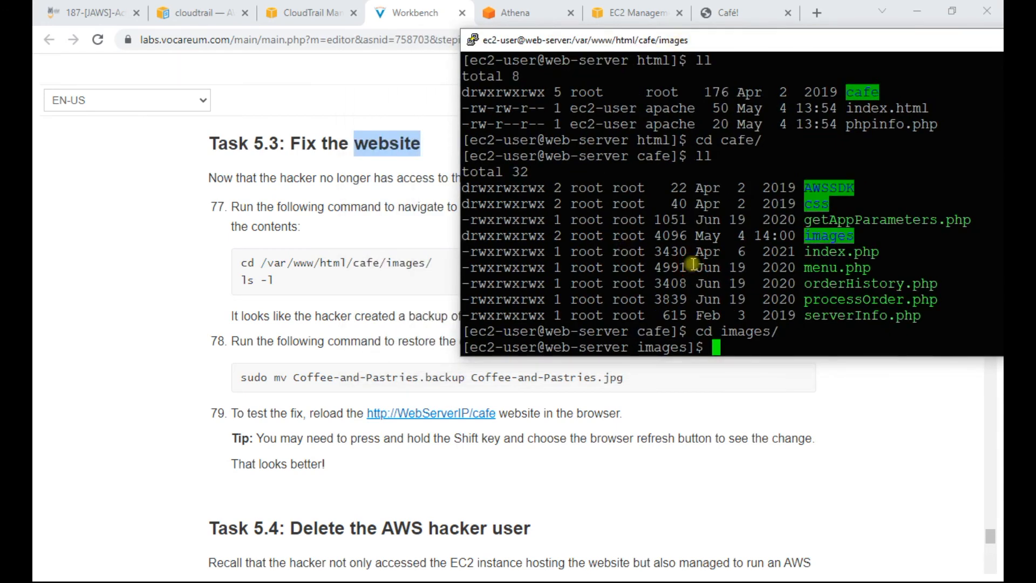
text(ll)
key(Return)
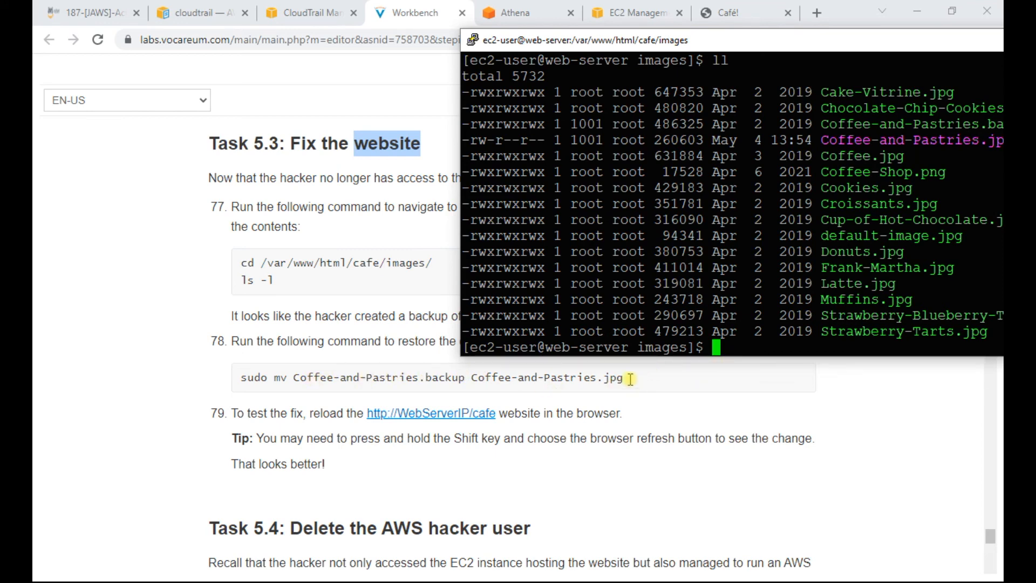
Copy the lab step 78 command and run sudo mv Coffee-and-Pastries.backup Coffee-and-Pastries.jpg in the terminal to restore the original graphic.
drag(623, 378, 240, 395)
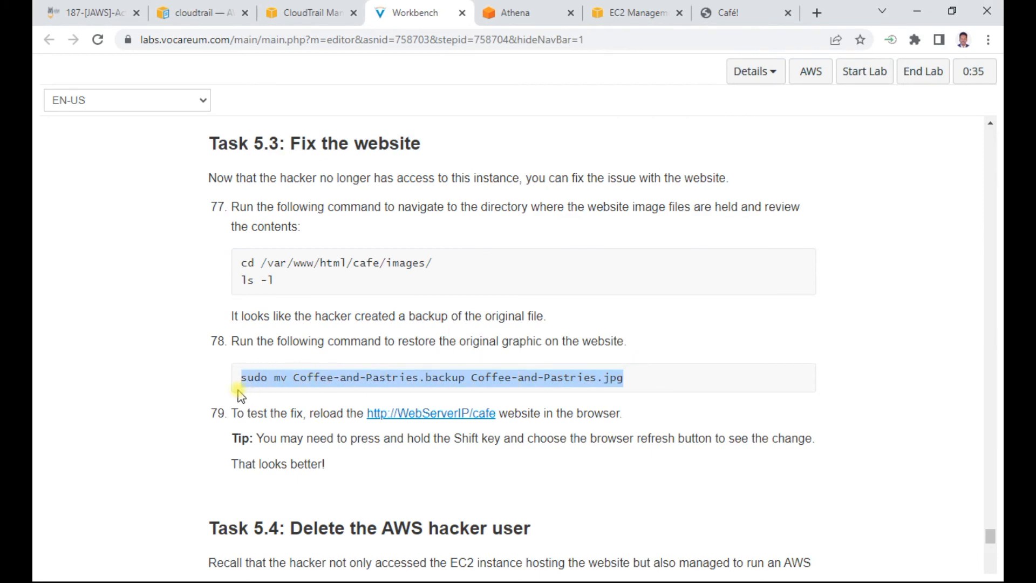
key(ctrl+c)
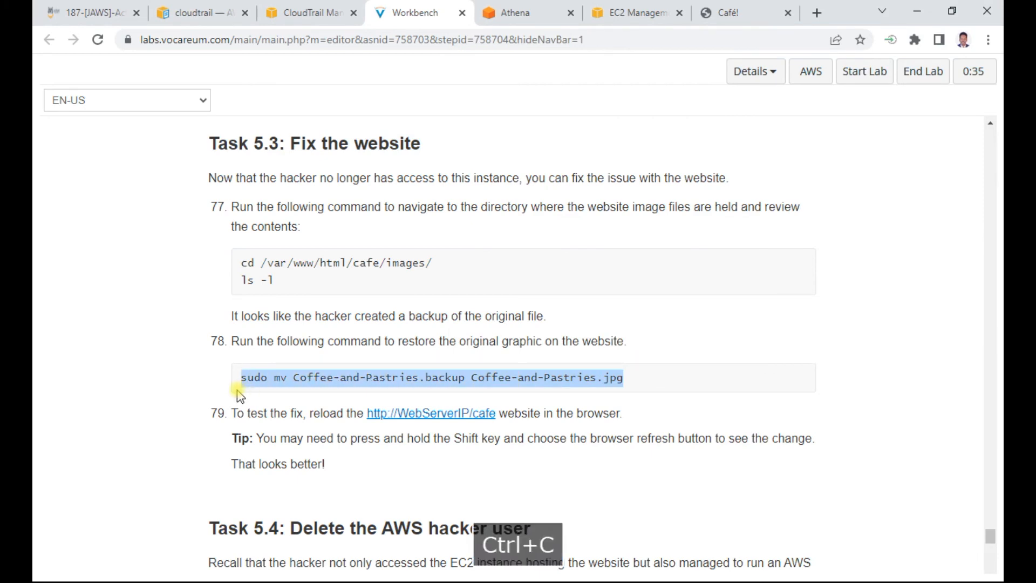
key(alt+Tab)
right_click(722, 346)
key(Return)
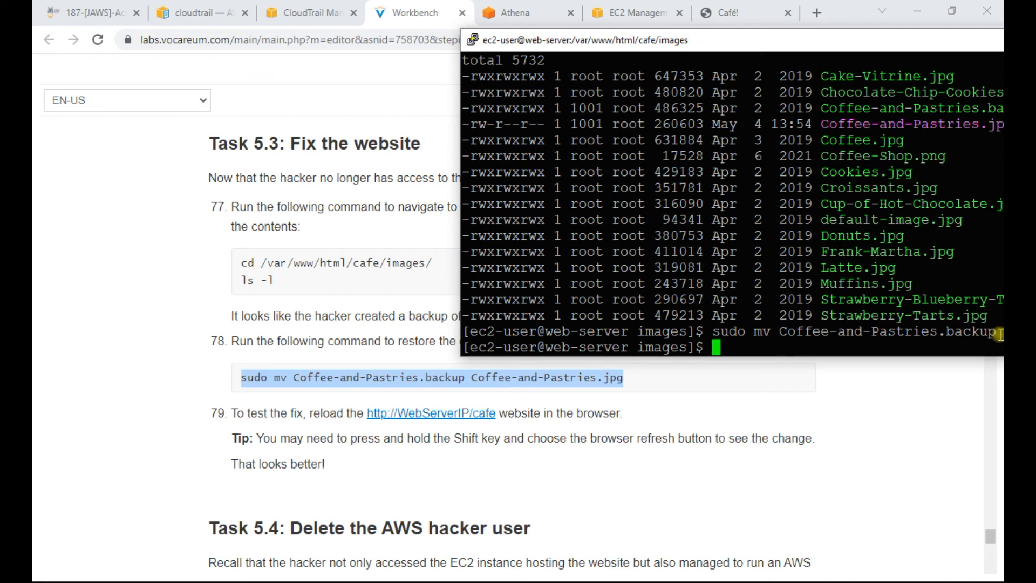
Force-reload the Café website in the browser, bypassing the cache, and check its main image.
click(736, 13)
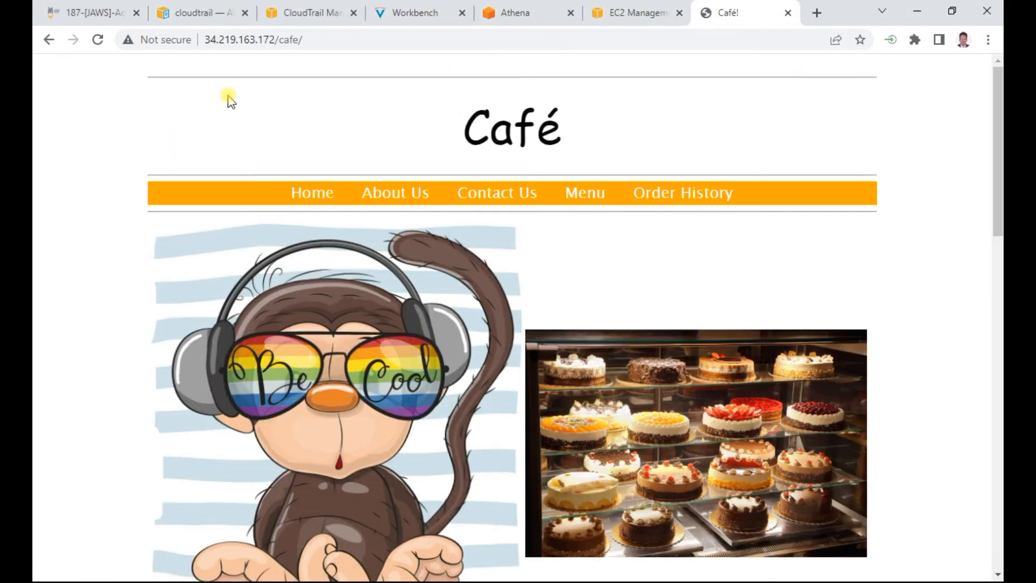
click(98, 40)
shift+click(98, 40)
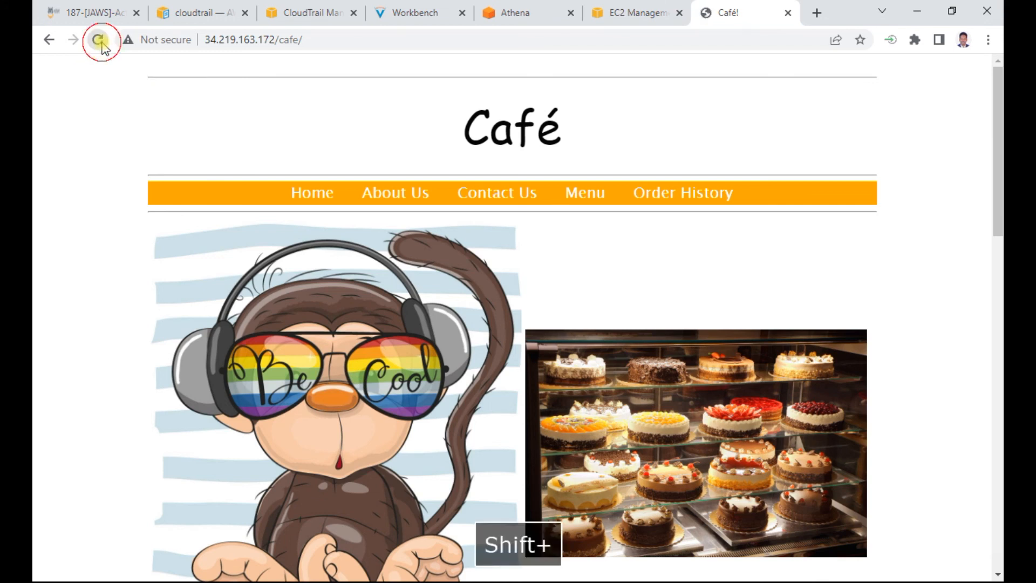
shift+click(96, 41)
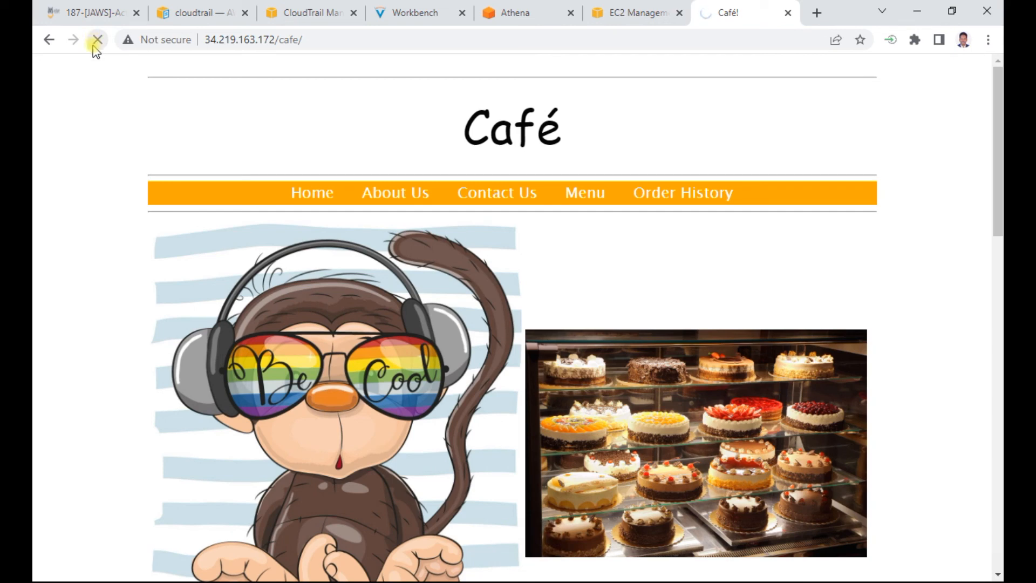
scroll(491, 310, down, 3)
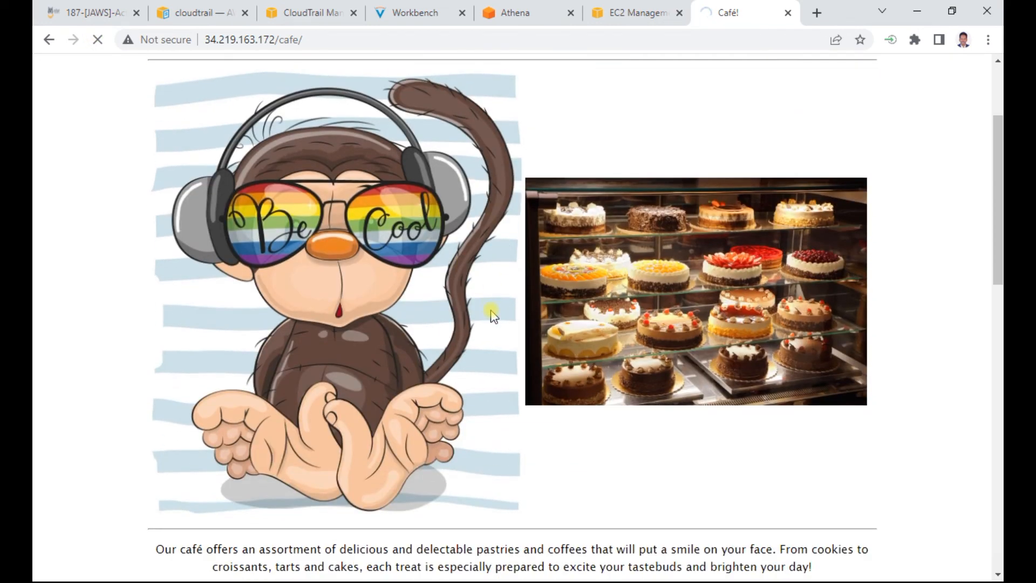
scroll(491, 309, up, 3)
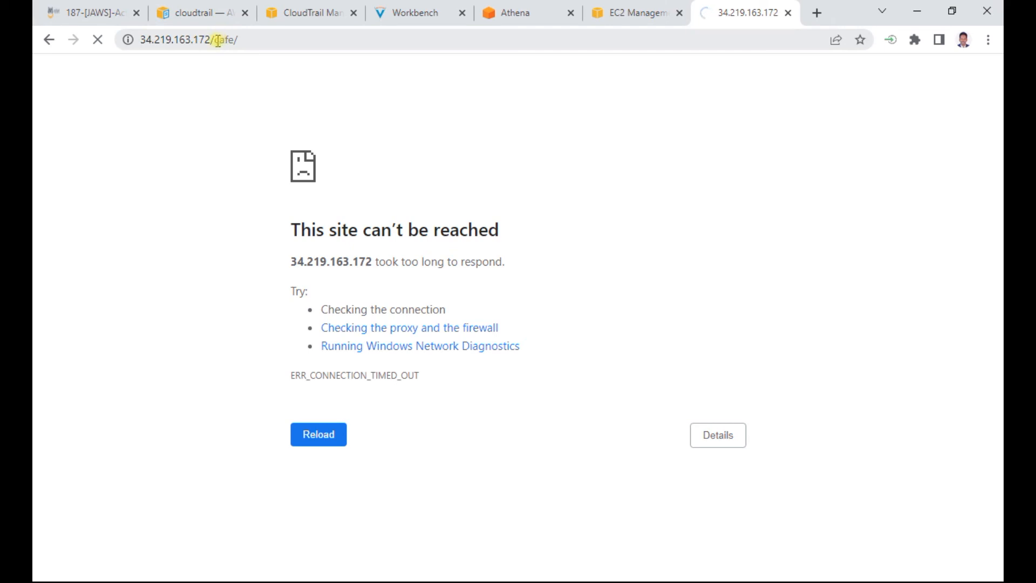
Remove the cafe/ path from the Café site's address, load the web server's root page and switch to the EC2 console.
drag(216, 41, 281, 41)
key(BackSpace)
key(Return)
click(307, 12)
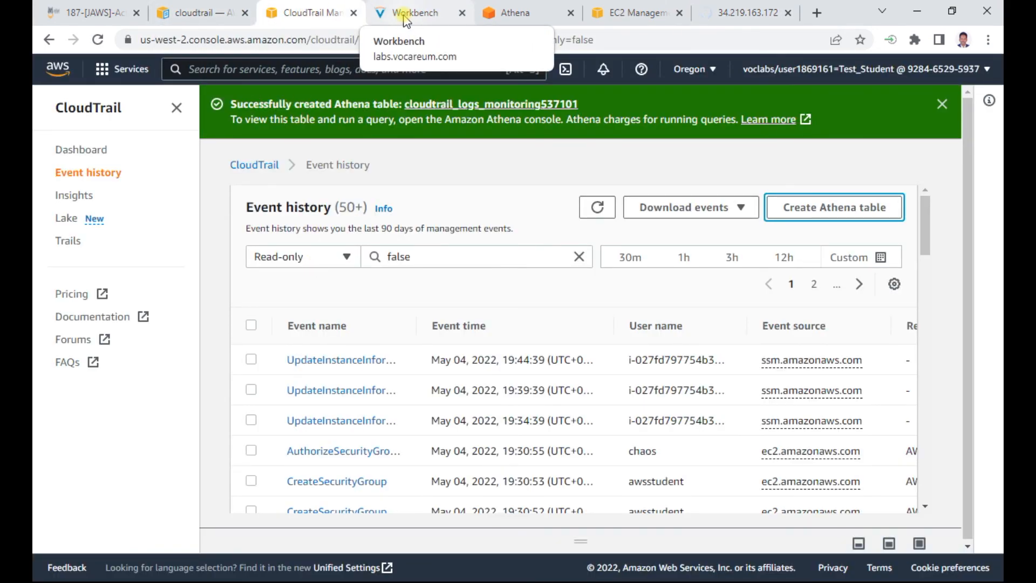
click(610, 13)
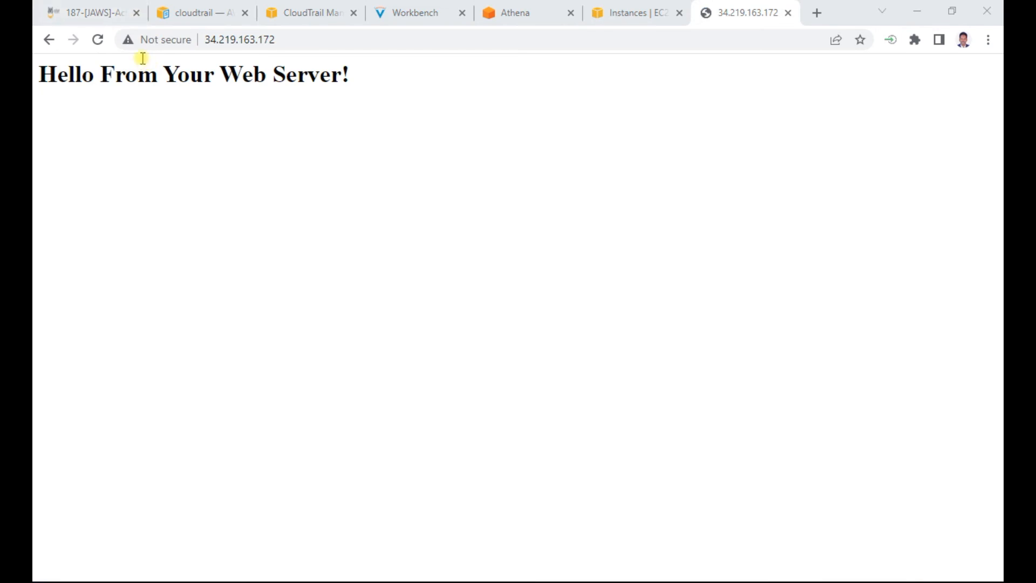
Reload the web server's root page, open 34.219.163.172/cafe and look over the Café home page.
click(97, 40)
click(298, 38)
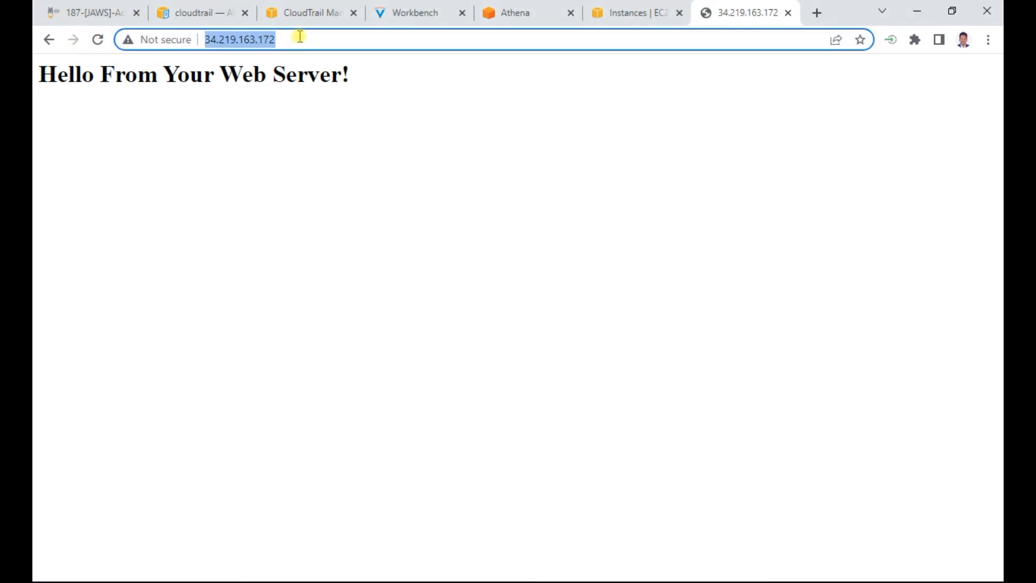
click(299, 36)
text(/cafe)
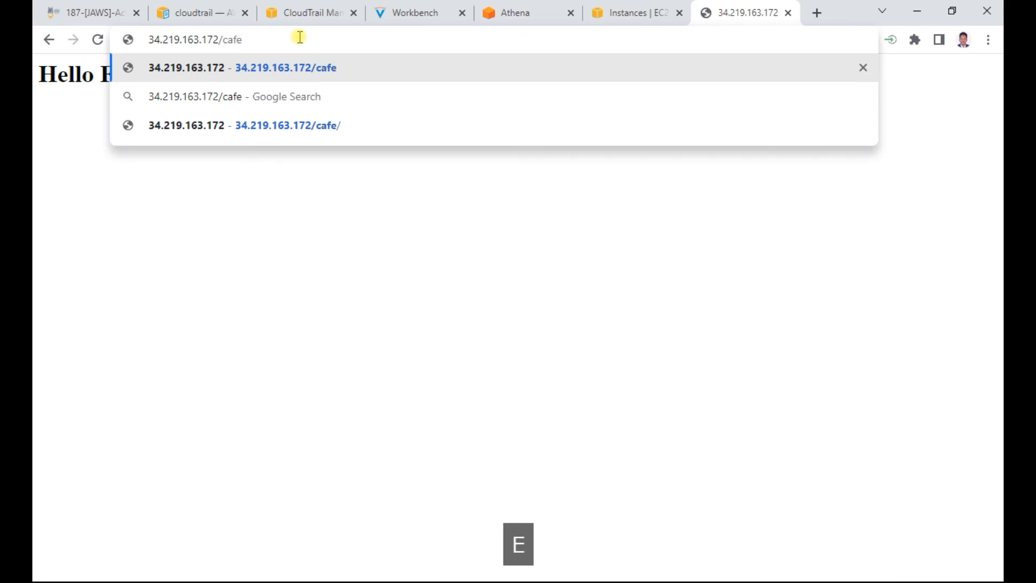
key(Return)
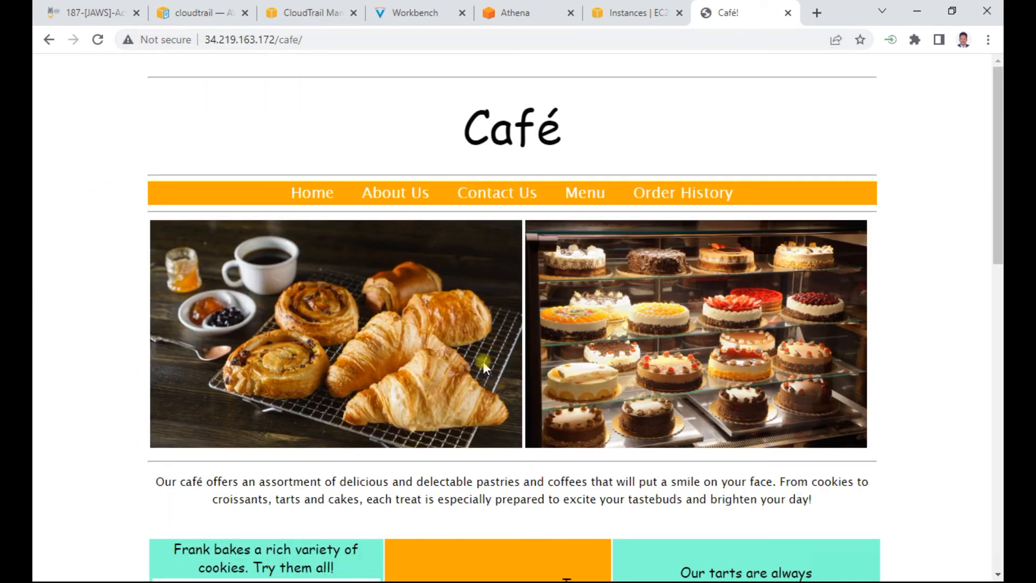
scroll(408, 370, down, 3)
scroll(405, 389, up, 3)
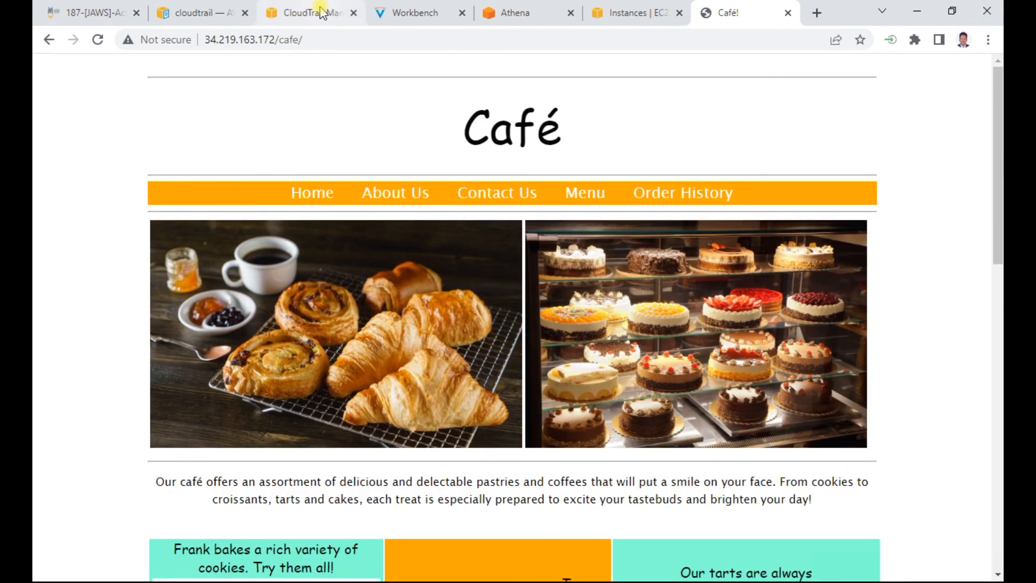
Return to the lab instructions and read Task 5.4 about deleting the AWS hacker user.
click(322, 12)
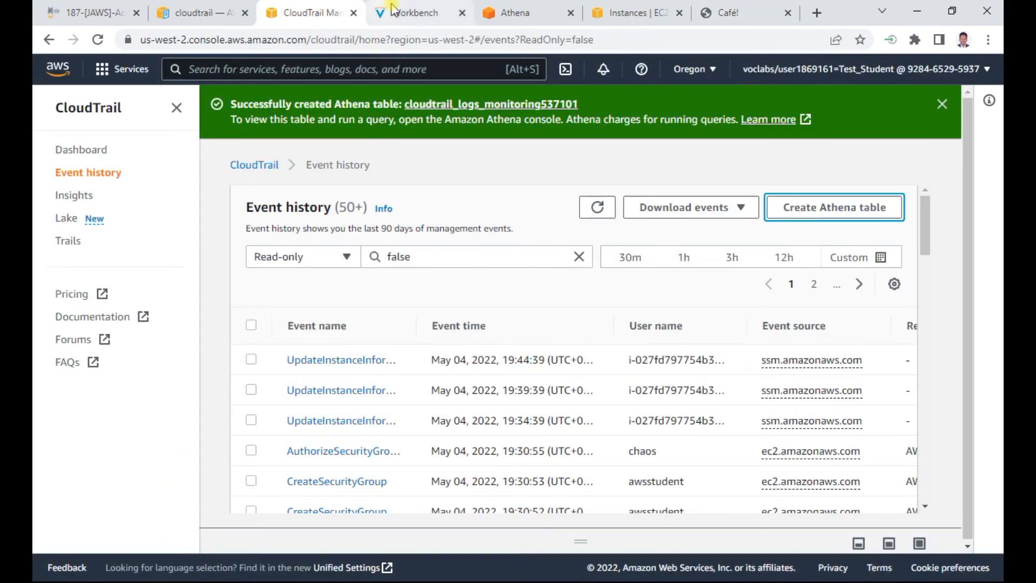
click(416, 12)
scroll(345, 263, down, 3)
scroll(346, 263, down, 2)
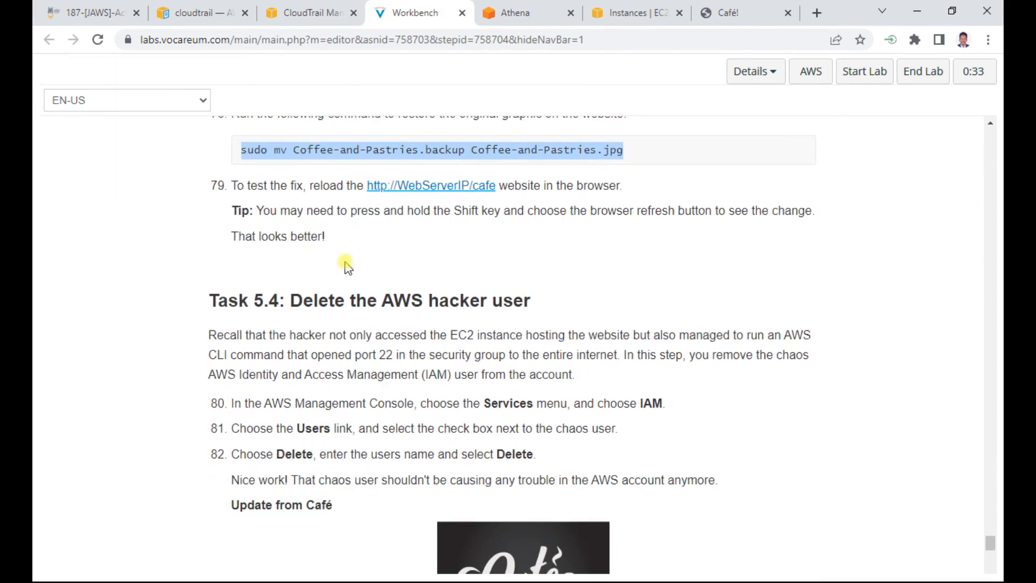
drag(387, 300, 546, 303)
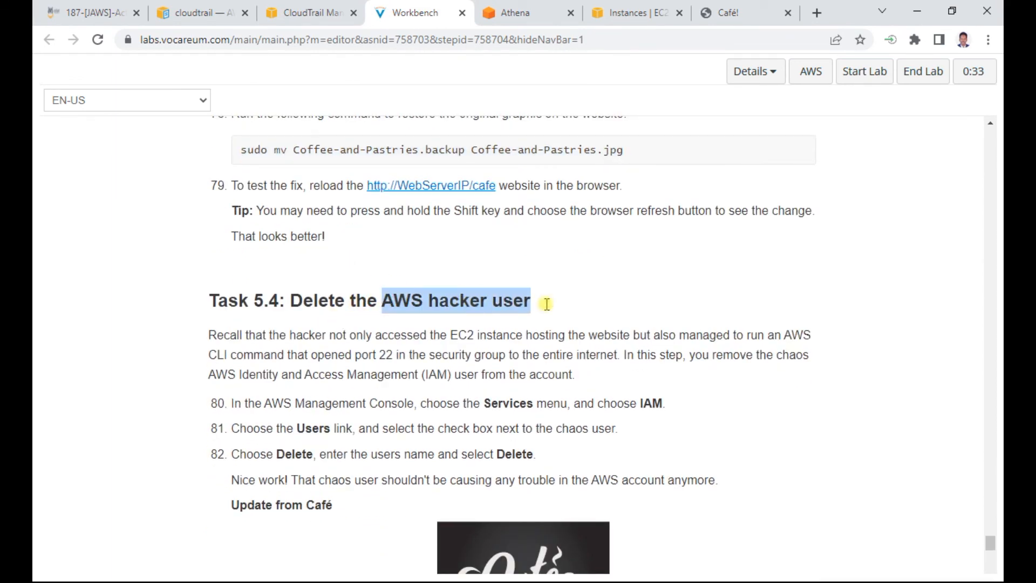
Switch to the AWS console, find the IAM service by searching for "iam", and open its list of users.
click(658, 12)
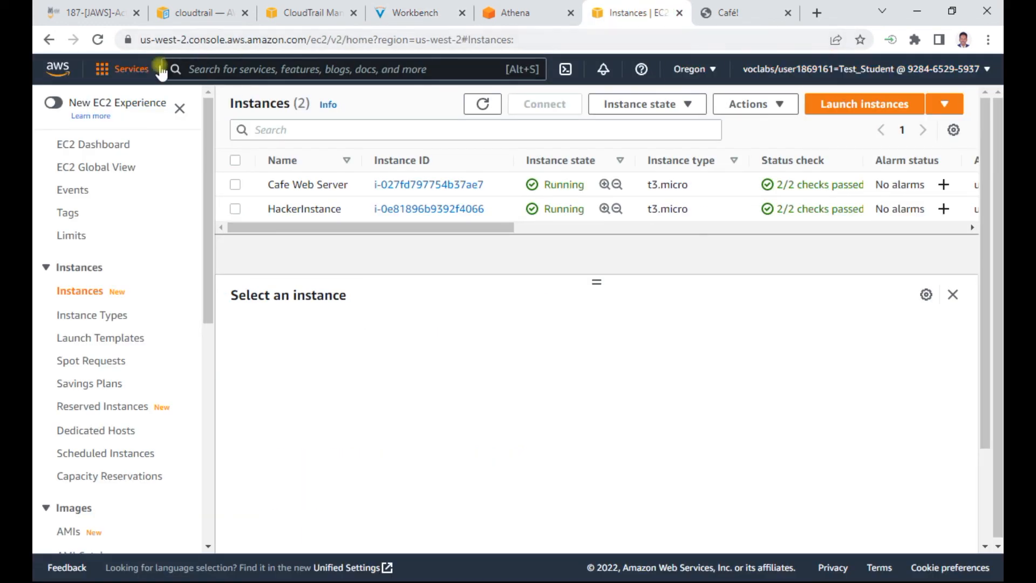
click(129, 69)
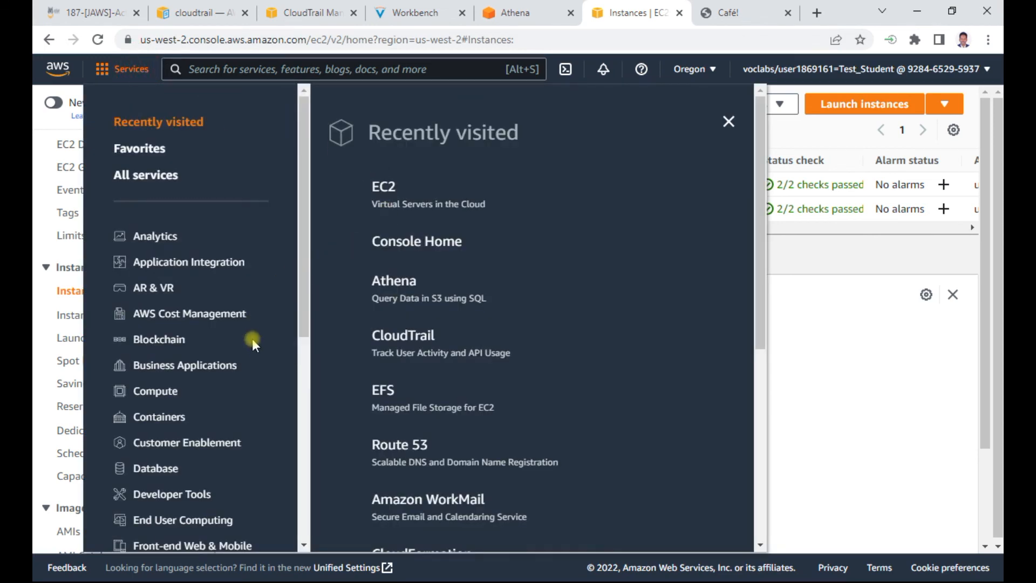
click(288, 69)
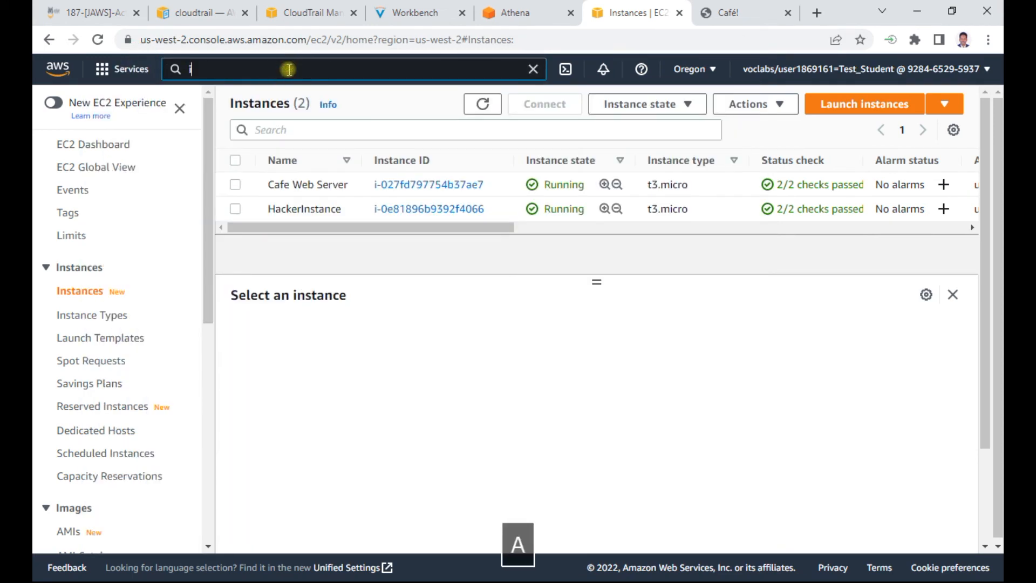
text(iam)
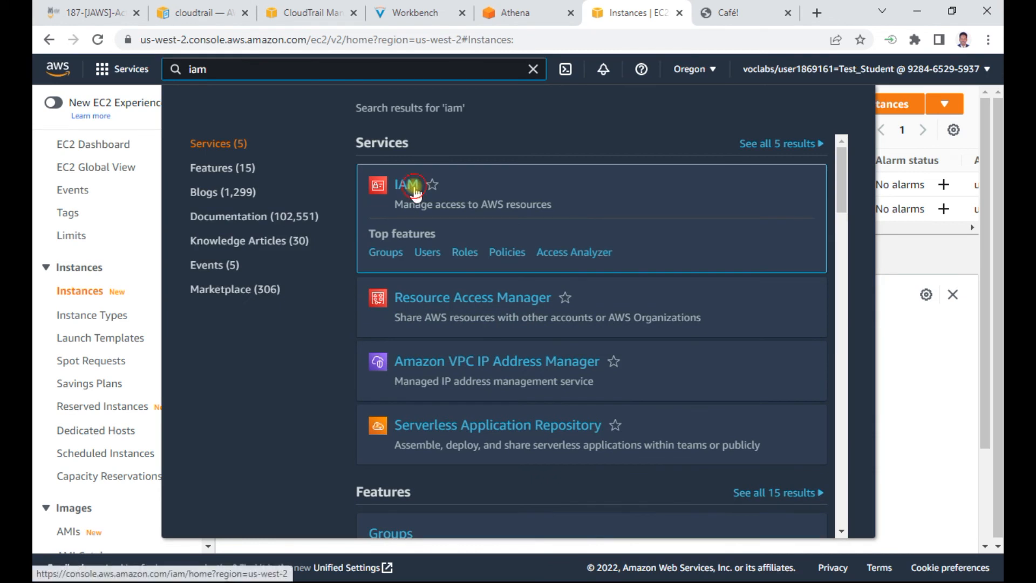
click(411, 185)
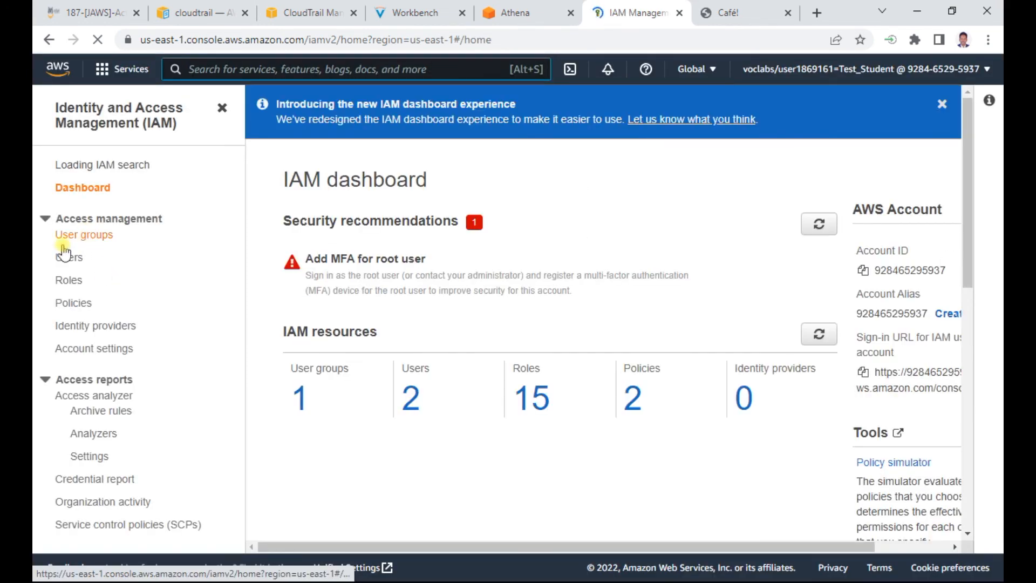
click(77, 265)
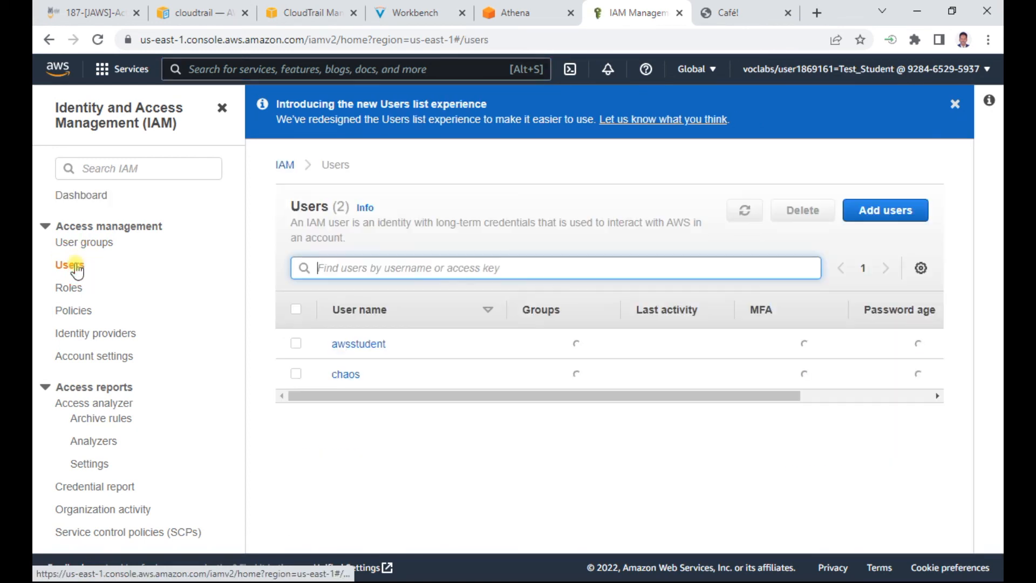
Delete the chaos IAM user, confirming the deletion with the user name "chaos".
click(296, 376)
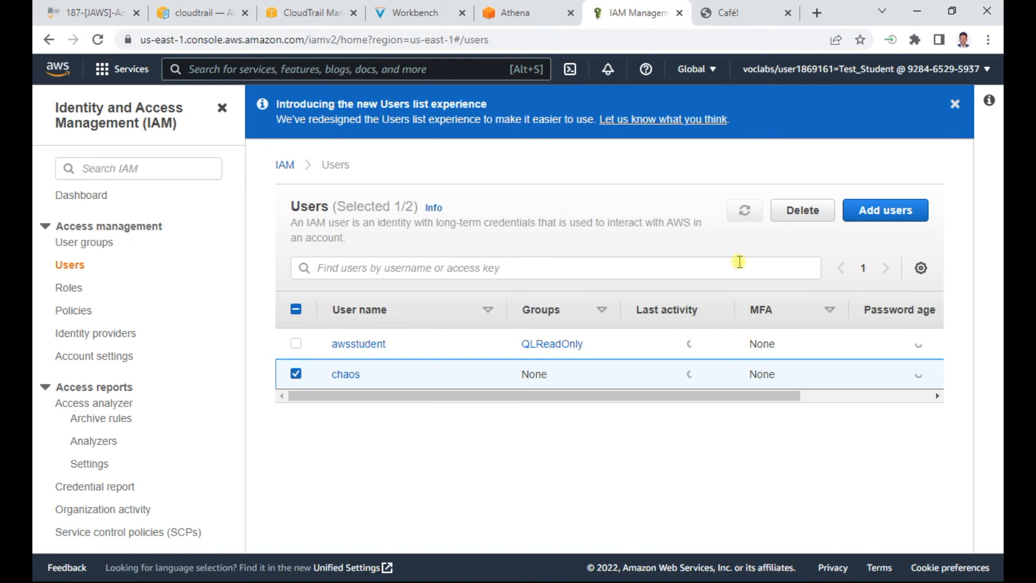
click(803, 211)
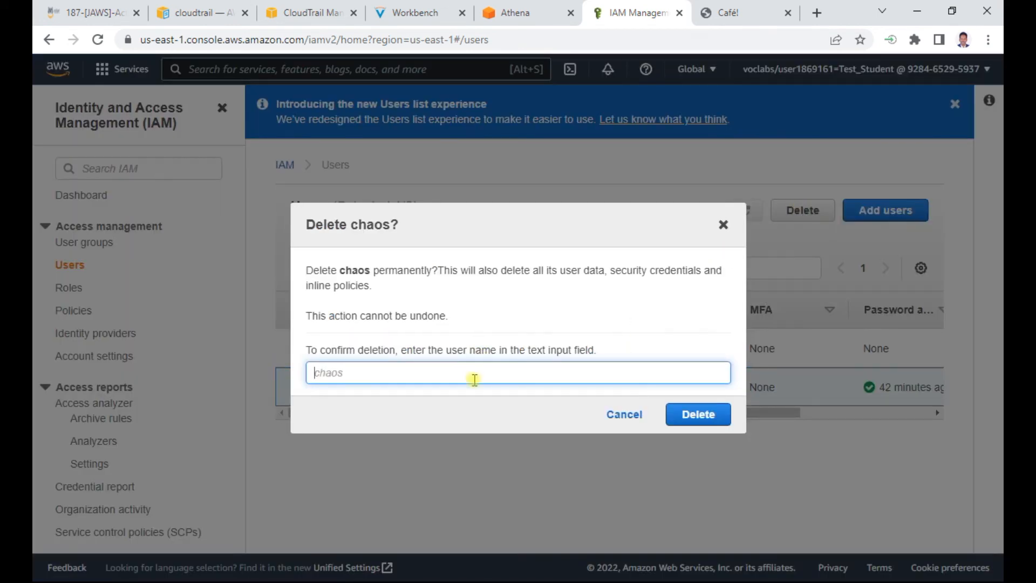
click(353, 373)
text(chaos)
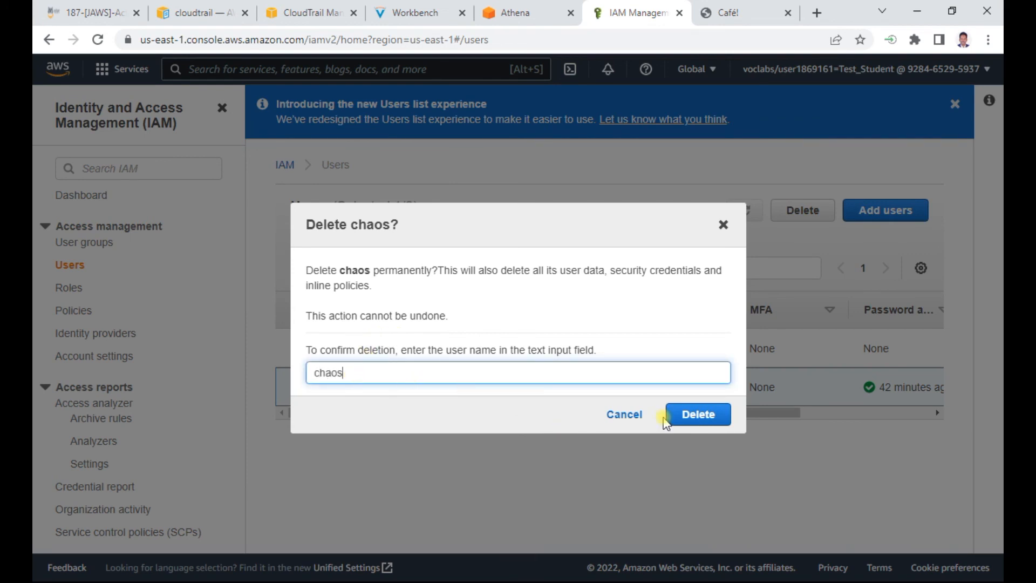
click(691, 416)
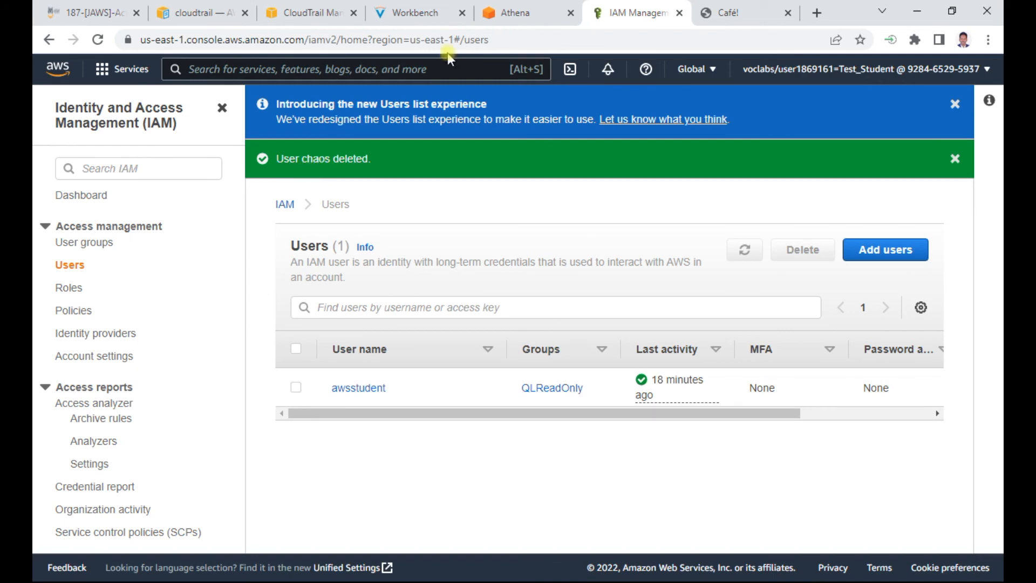
Read the rest of Task 5.4 and the Café update in the lab instructions, and reload the Café website to check it.
click(413, 12)
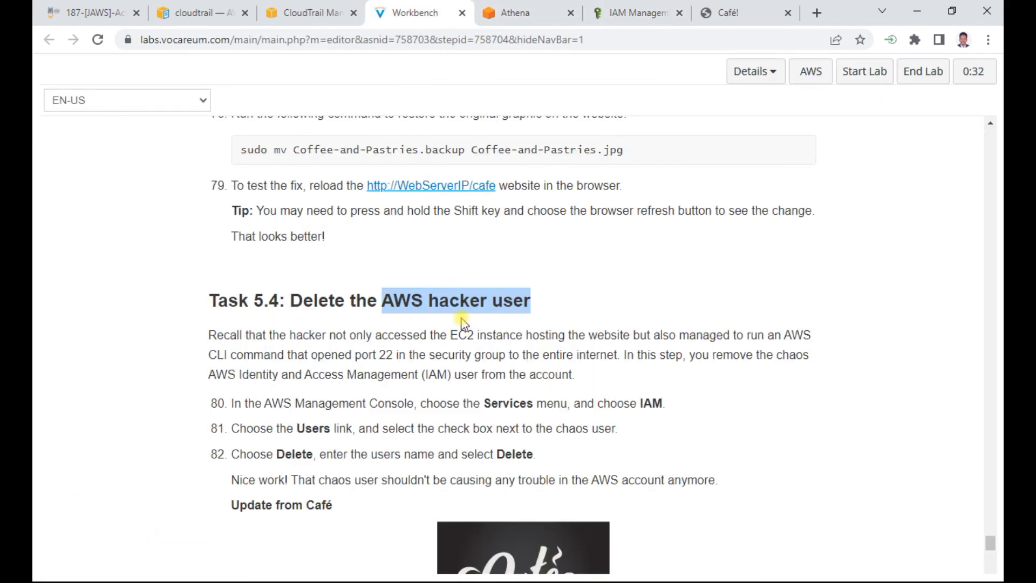
scroll(461, 323, down, 1)
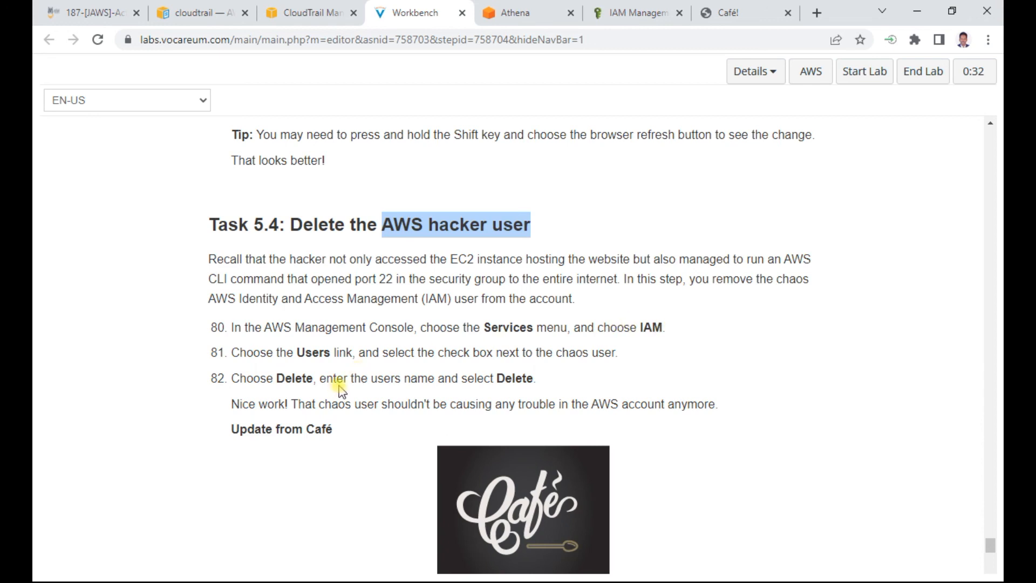
drag(309, 405, 709, 404)
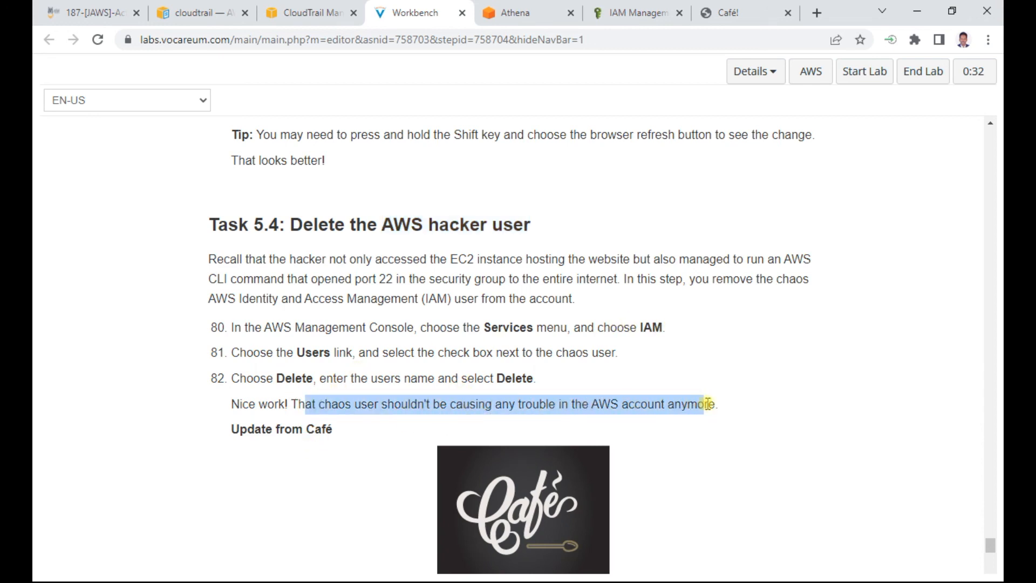
scroll(712, 466, down, 4)
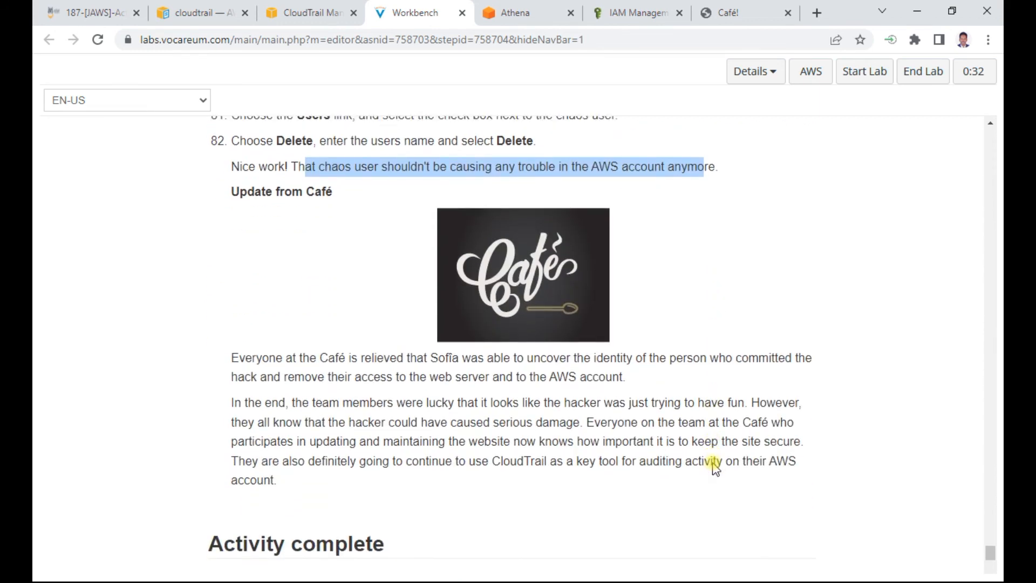
scroll(712, 463, down, 3)
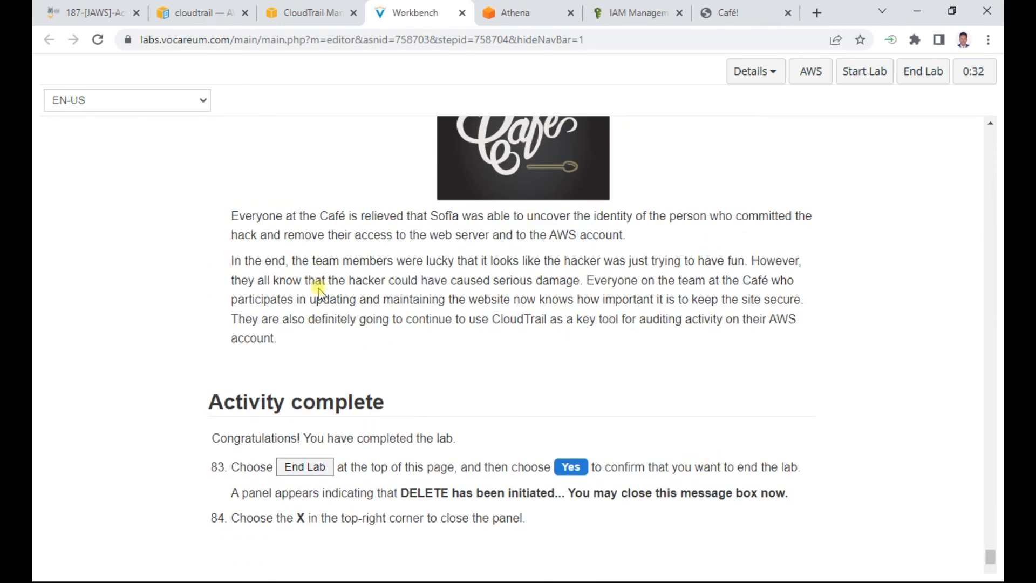
click(728, 12)
click(96, 39)
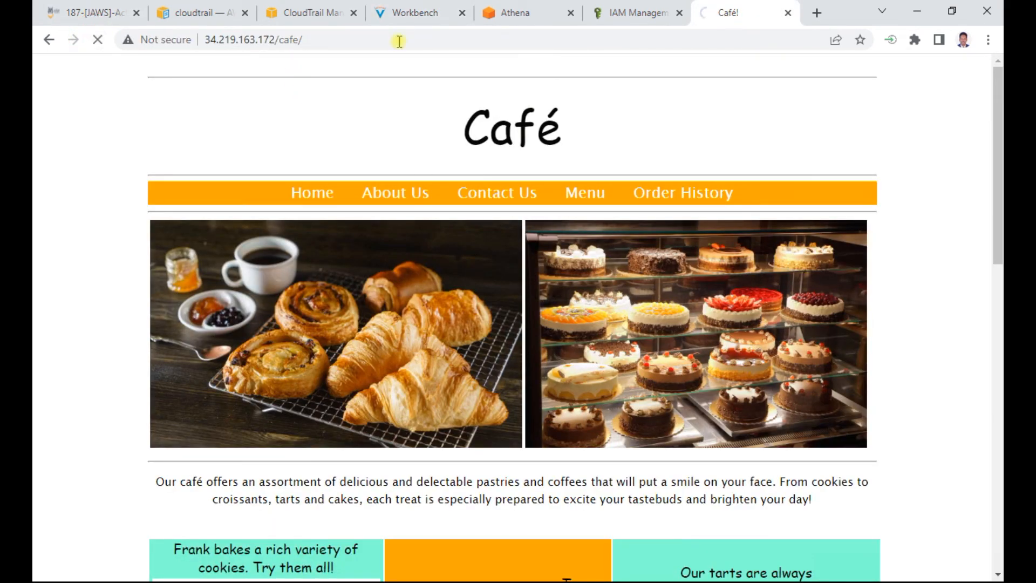
Return to the lab instructions, read the Activity complete section, and end the lab with confirmation.
click(404, 12)
scroll(446, 416, down, 1)
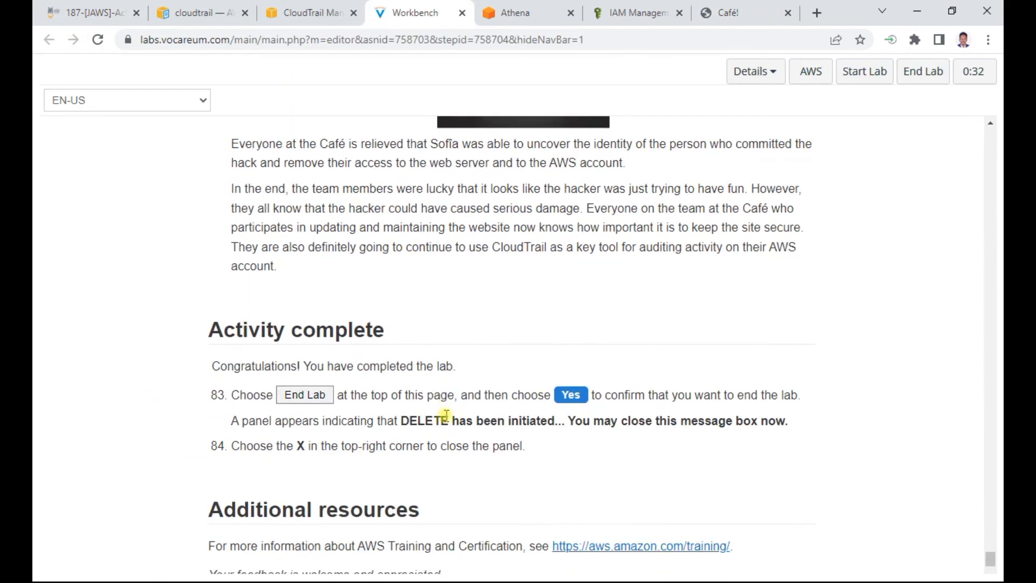
drag(252, 363, 425, 363)
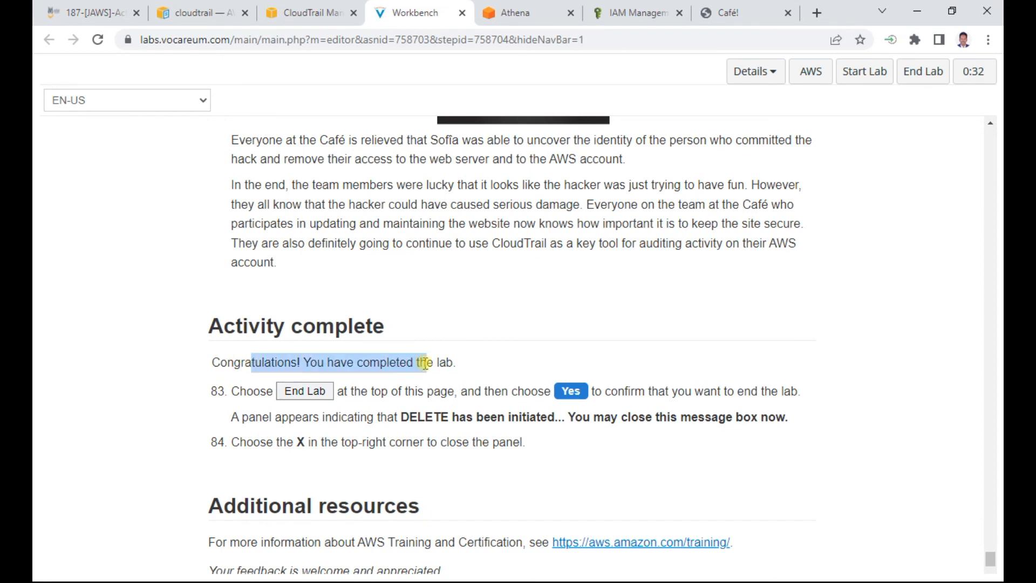
drag(436, 417, 725, 417)
click(909, 75)
click(774, 170)
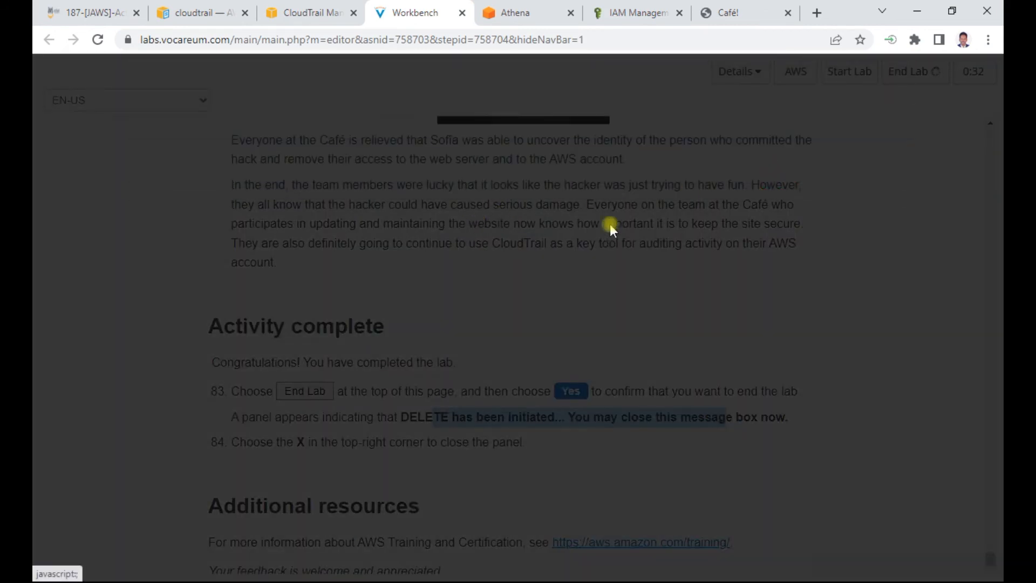